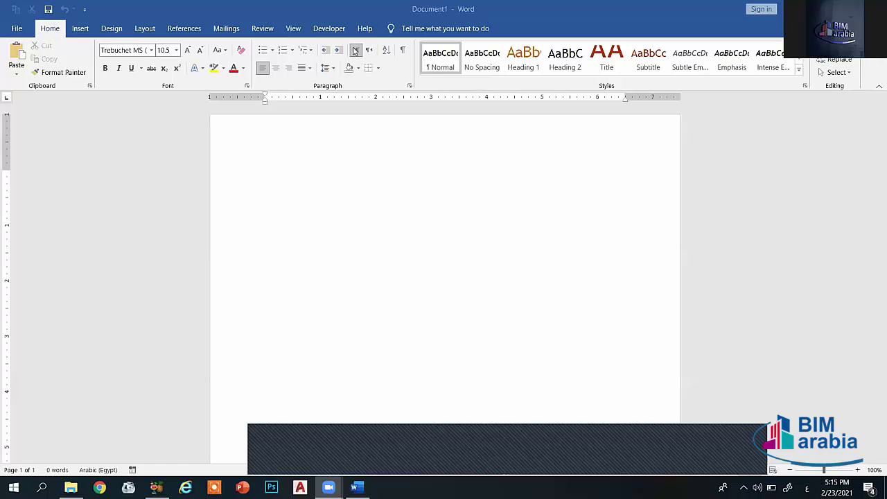
Set right-to-left direction and type the mixed line 'بايكروسوفت OFFICE'
left_click(355, 52)
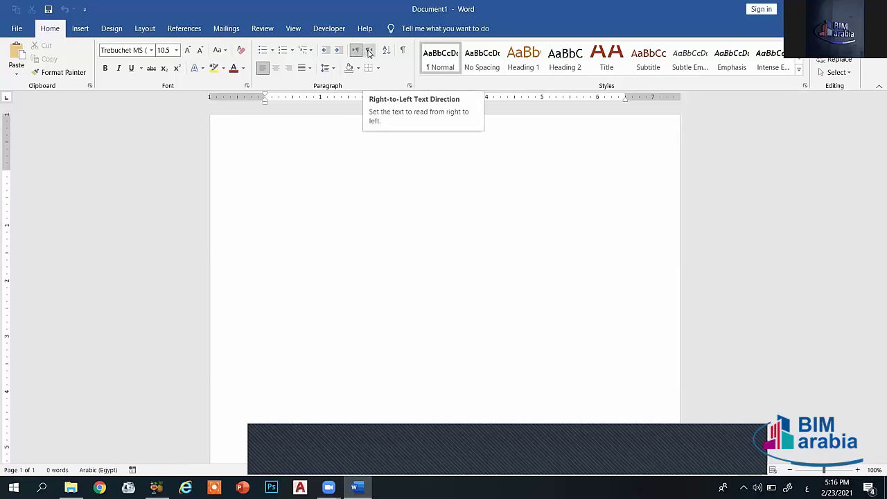
left_click(370, 53)
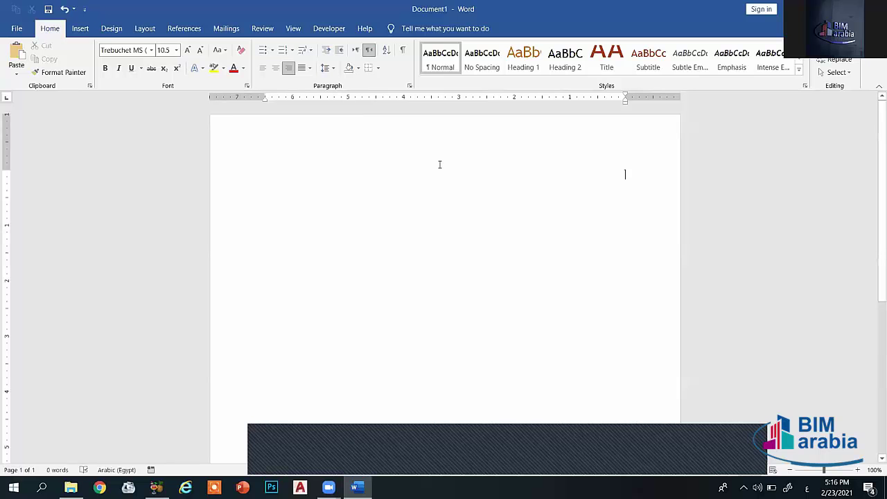
type("ب")
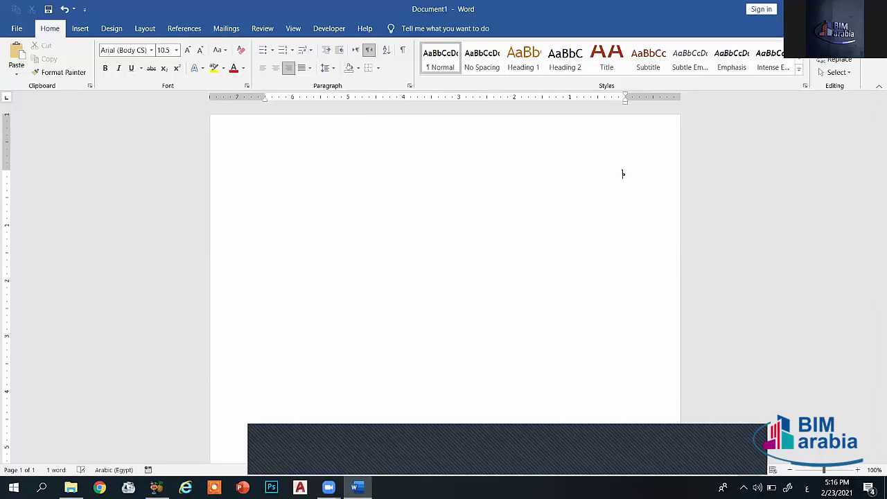
type("ايكروسوفت")
key("alt+shift")
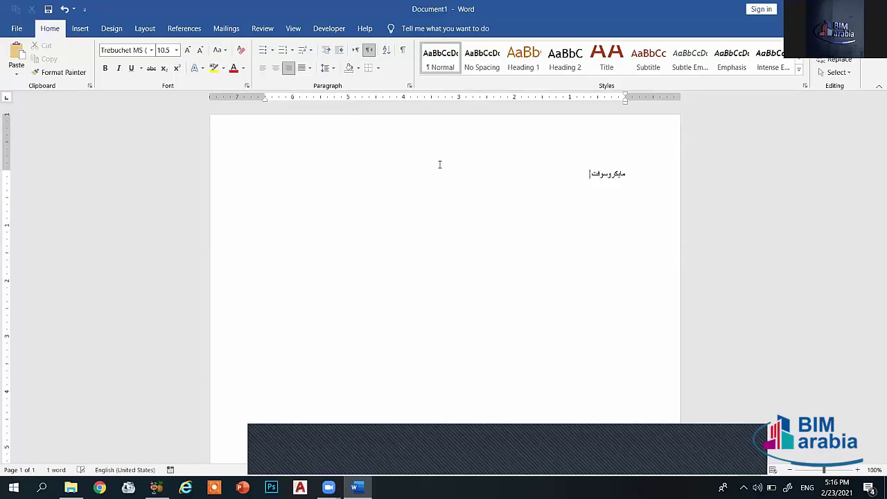
type("OF")
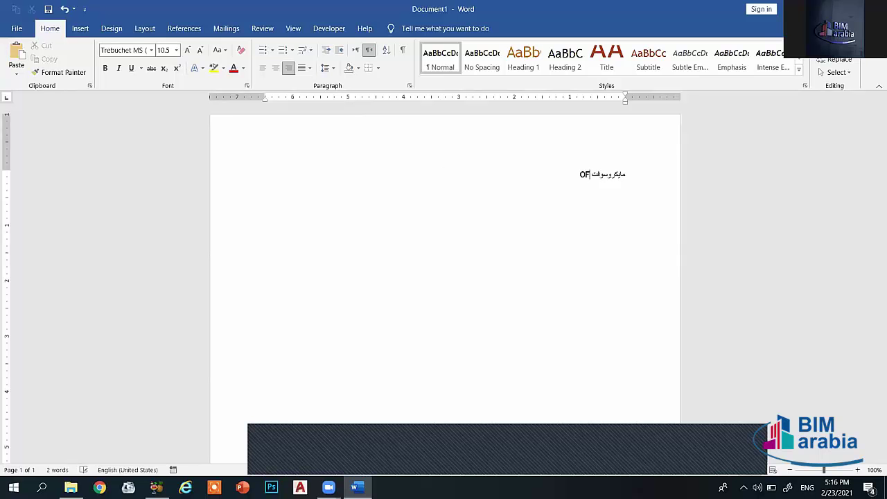
type("FICE")
key("ctrl+shift+Left")
left_click(439, 164)
key("alt+shift")
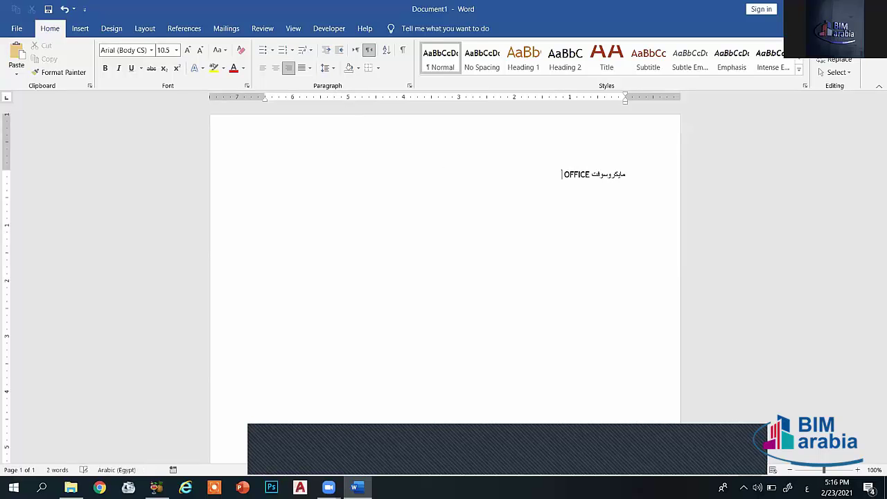
type("ذ")
key("BackSpace")
key("BackSpace")
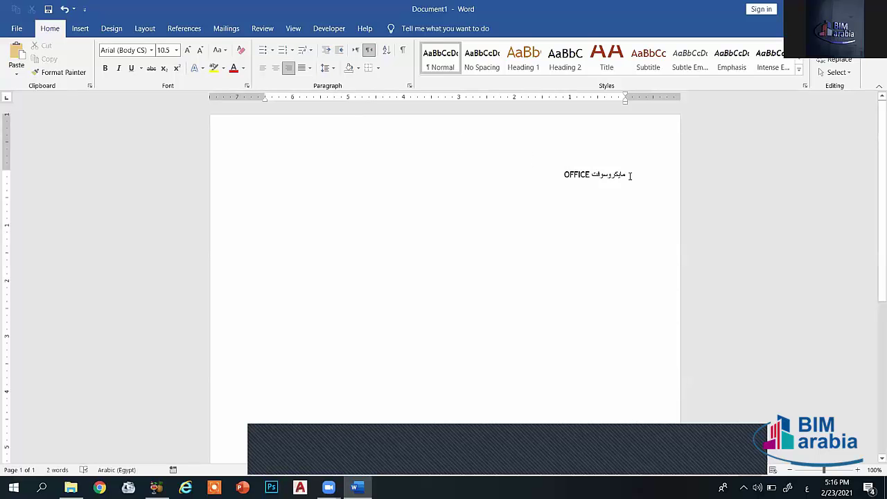
Switch that line to left-to-right, right-align it, then delete it
left_click(354, 52)
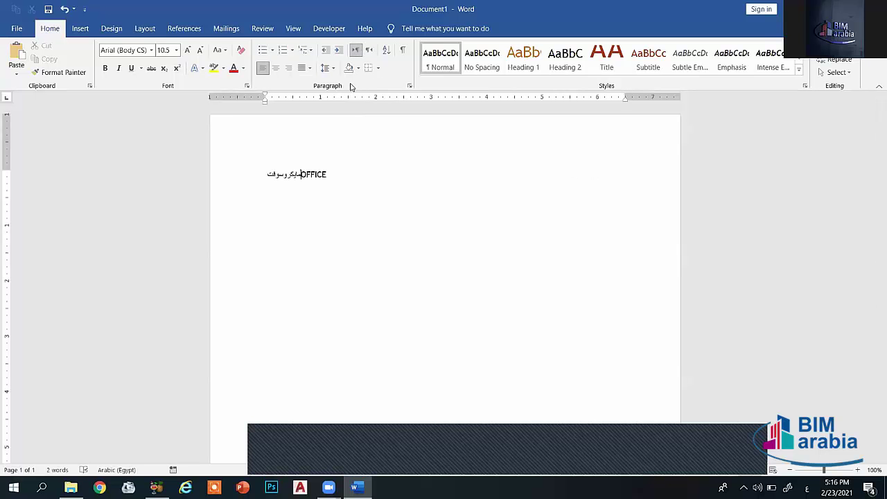
left_click(288, 68)
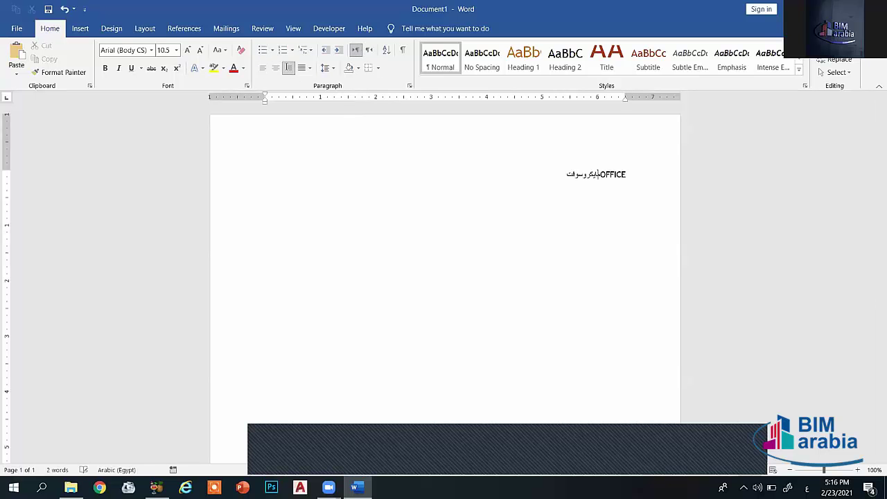
triple_click(584, 177)
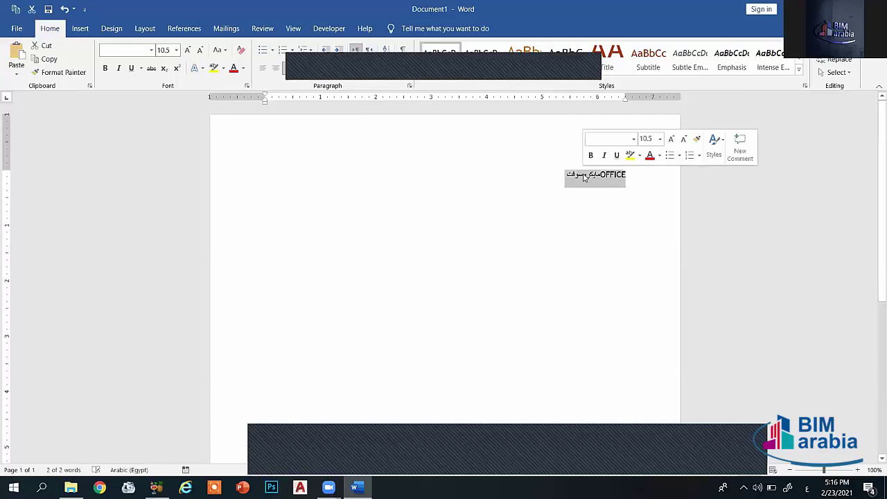
key("Delete")
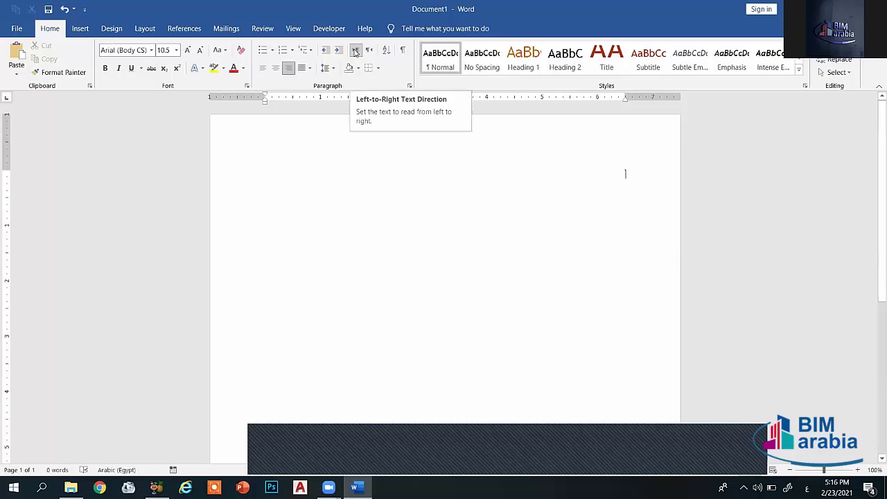
Type 'مايكروسوفت Office' in a left-to-right paragraph, then delete the whole line
left_click(355, 52)
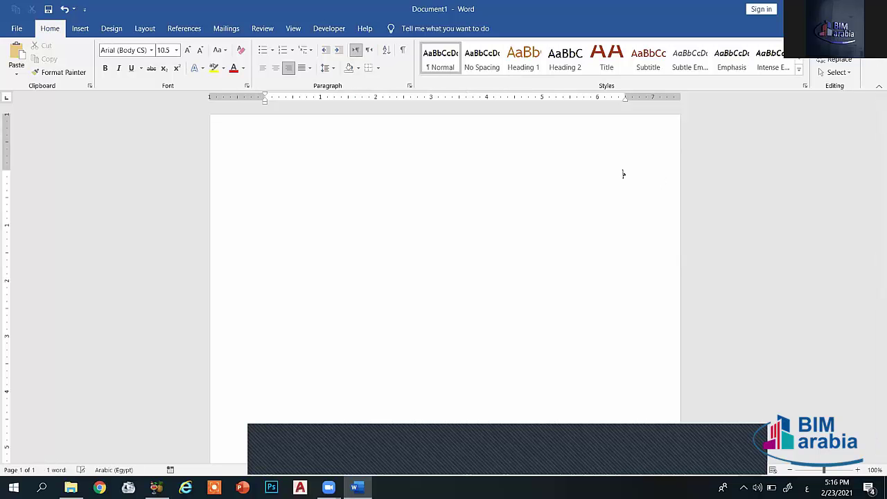
type("مايكروسوفت")
key("alt+shift")
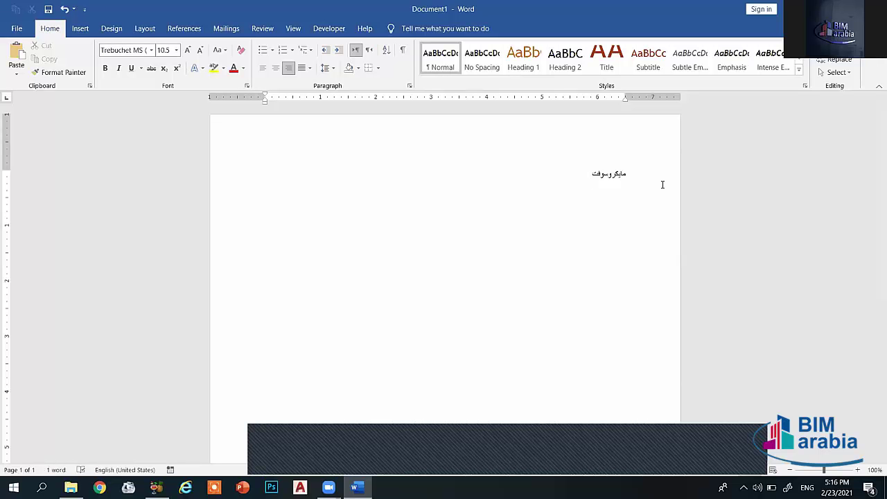
type("O")
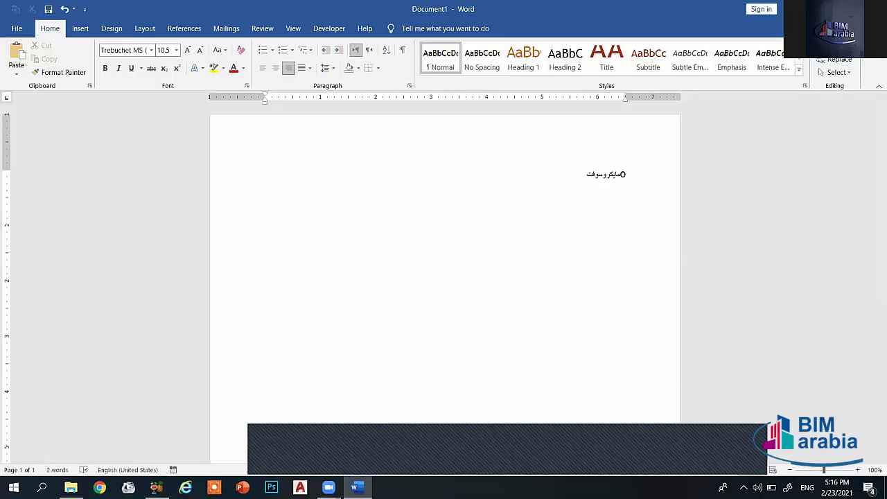
type("ffi")
type("ce")
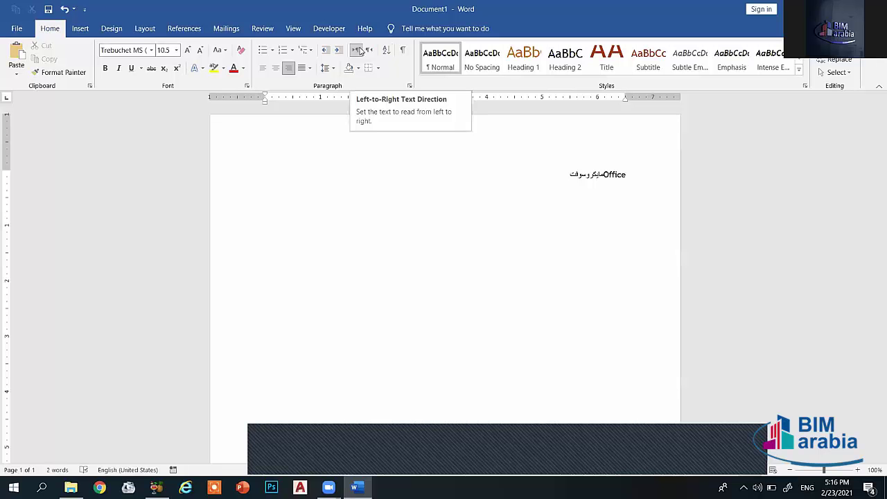
key("ctrl+a")
key("Delete")
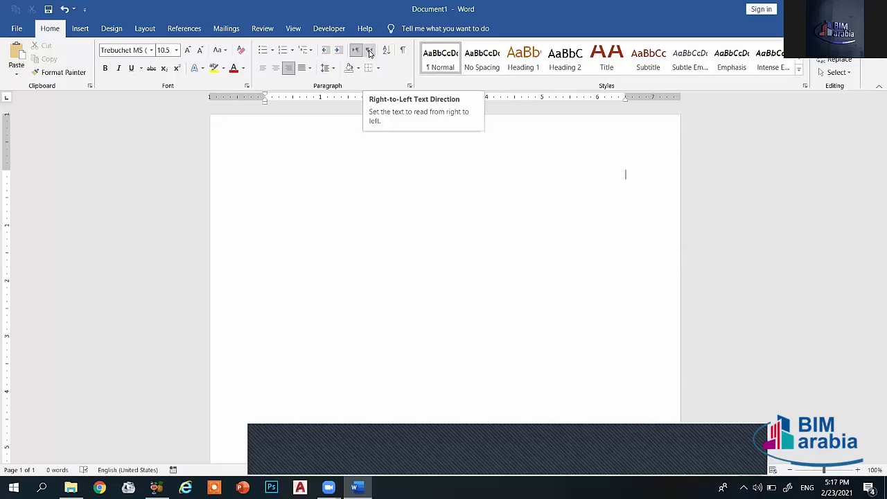
Type 'مايكروسوفت Office اوفيس' in a right-to-left paragraph, then delete the line
left_click(369, 53)
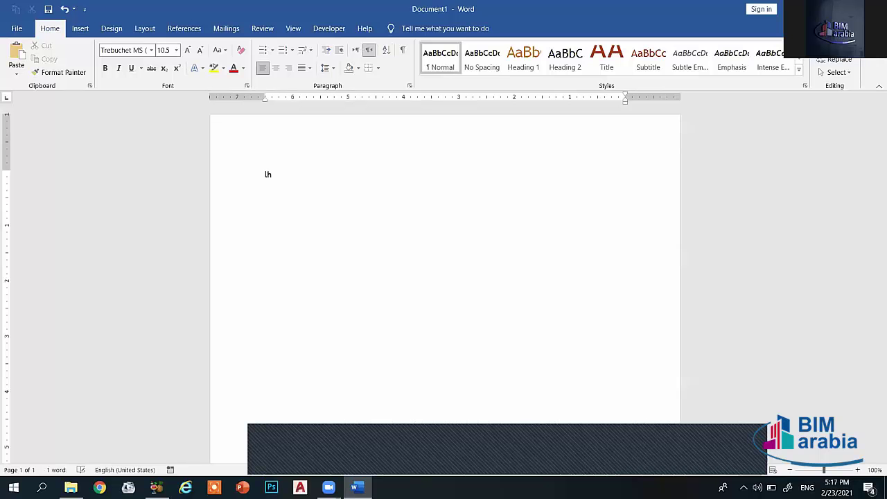
key("alt+shift")
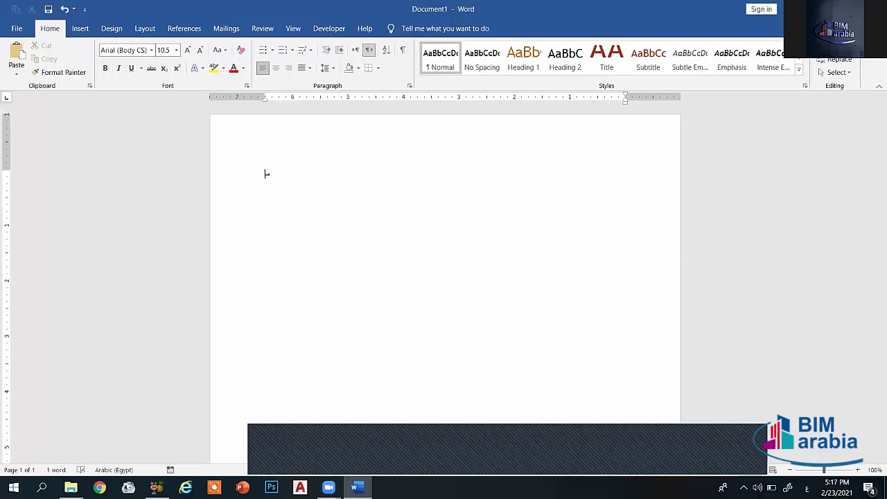
type("مايكروسوفت")
key("alt+shift")
type("Offic")
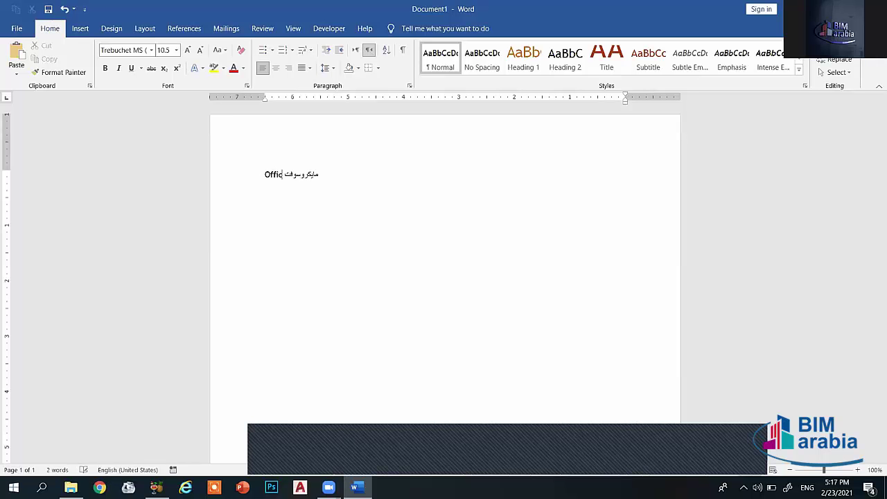
type("e")
key("alt+shift")
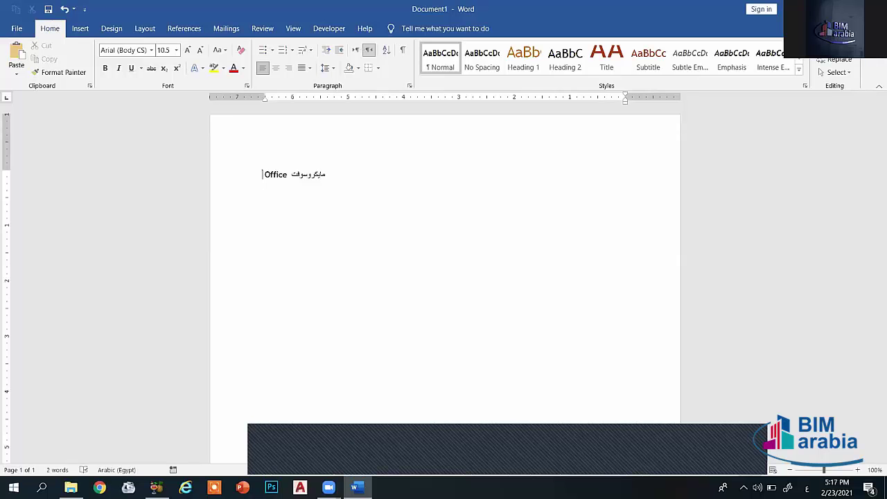
type("اوفيس")
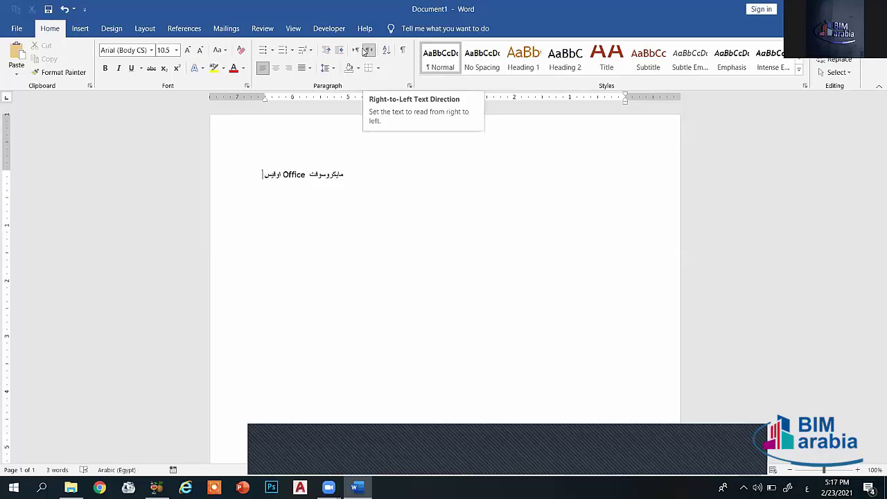
left_click(365, 52)
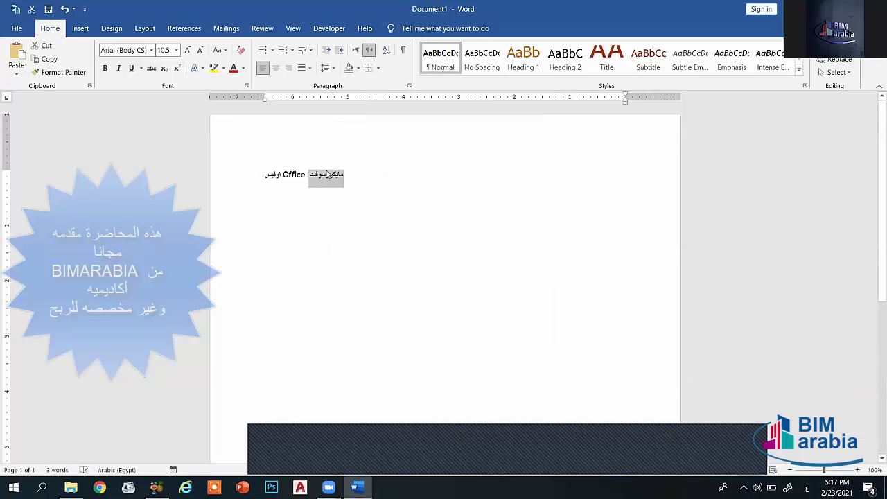
left_click_drag(345, 174, 262, 174)
key("Delete")
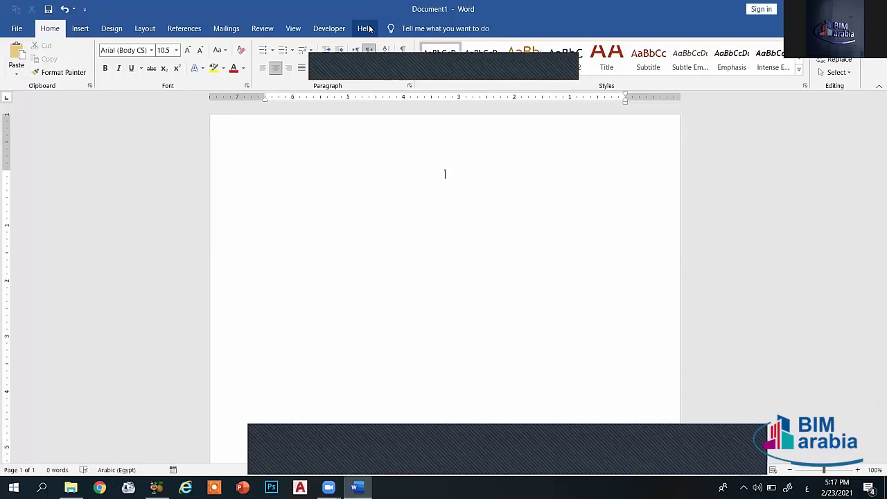
Browse the File backstage's Info, Print and Share pages, dismissing the sharing pop-up
left_click(18, 29)
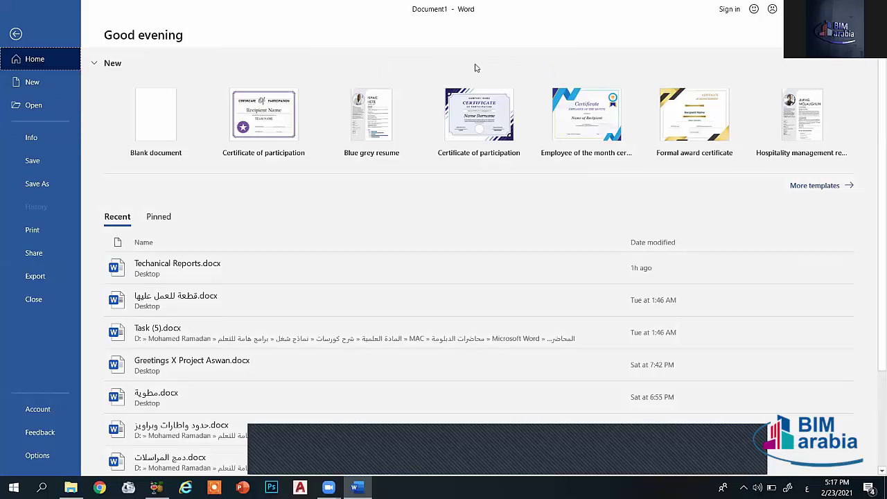
left_click(31, 137)
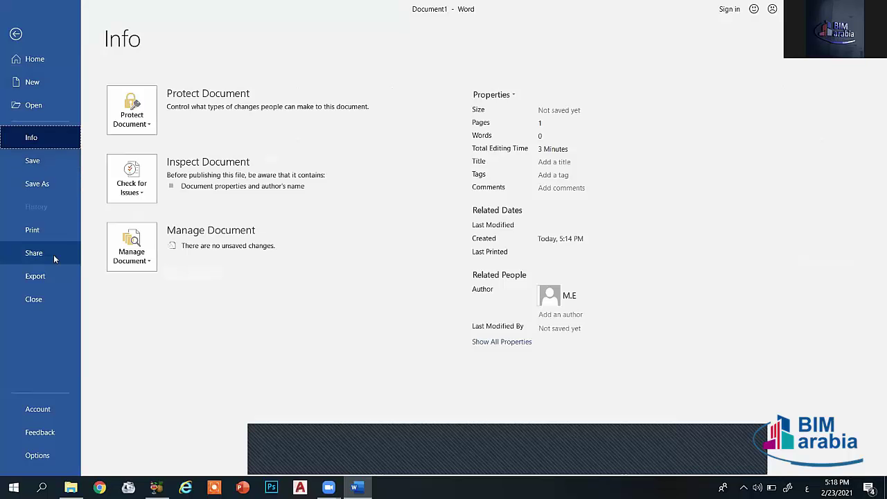
left_click(42, 230)
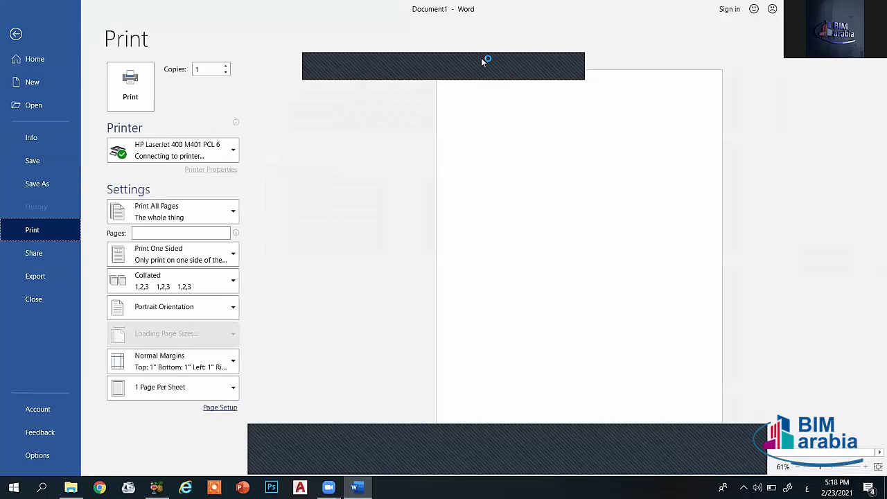
left_click(49, 253)
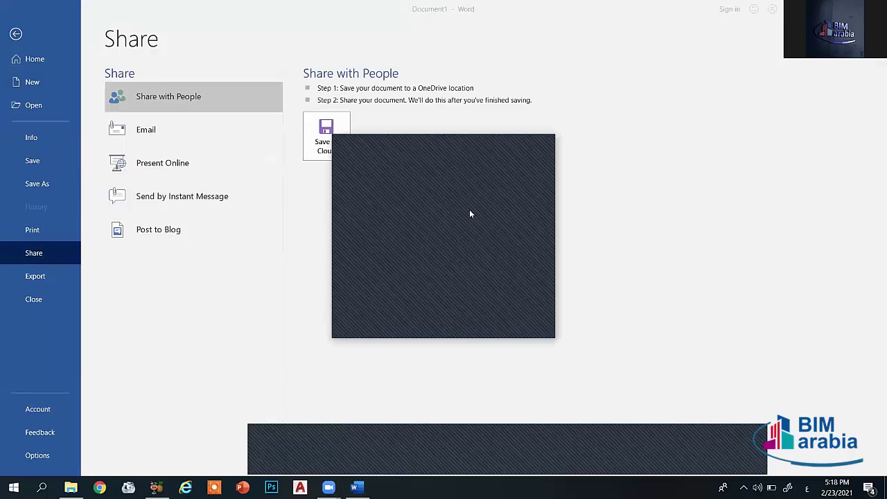
left_click(547, 141)
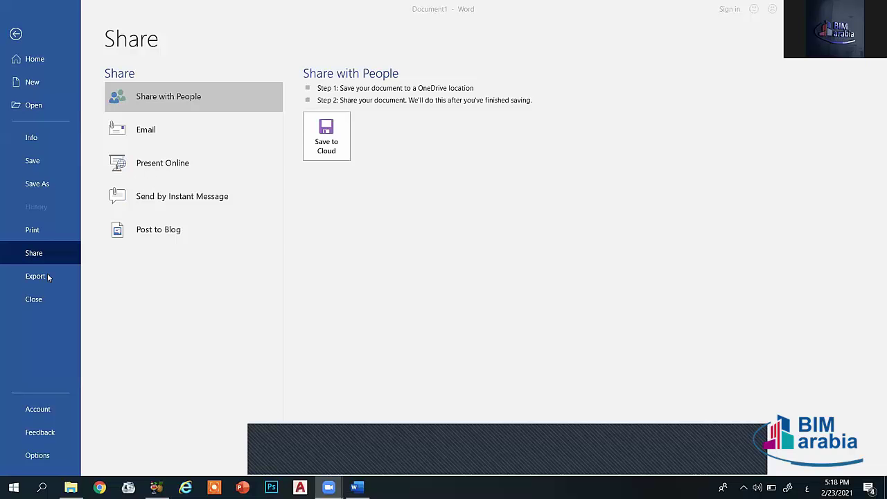
Inspect the suggested file name in Save As, then close it unsaved and exit Backstage
left_click(53, 182)
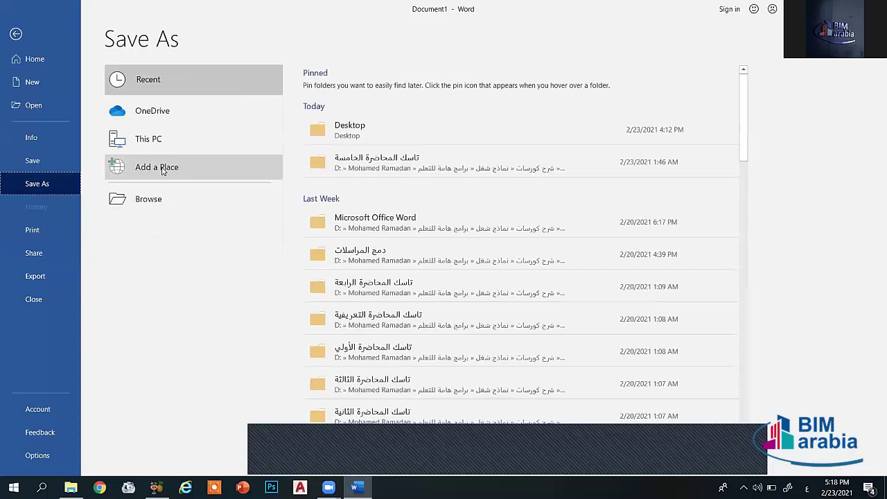
left_click(138, 199)
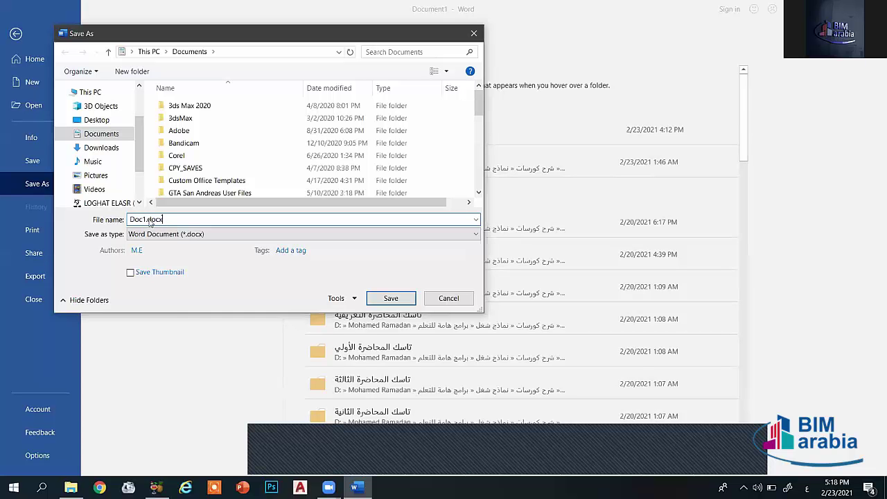
left_click_drag(149, 221, 169, 222)
left_click(475, 34)
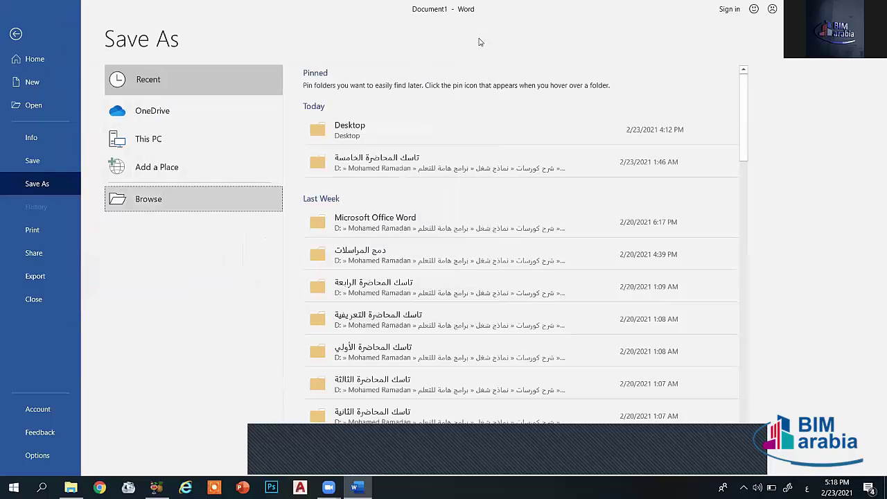
key("Escape")
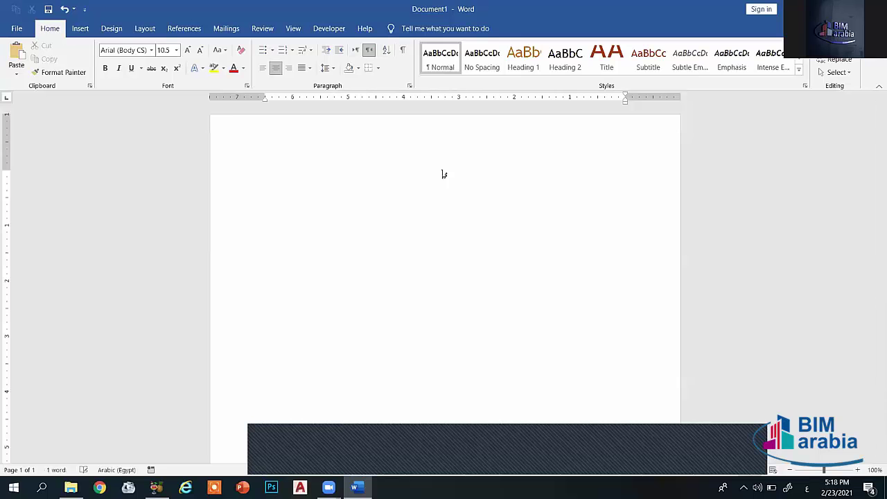
Type 'Docx' and enlarge it to 72 pt
type("D")
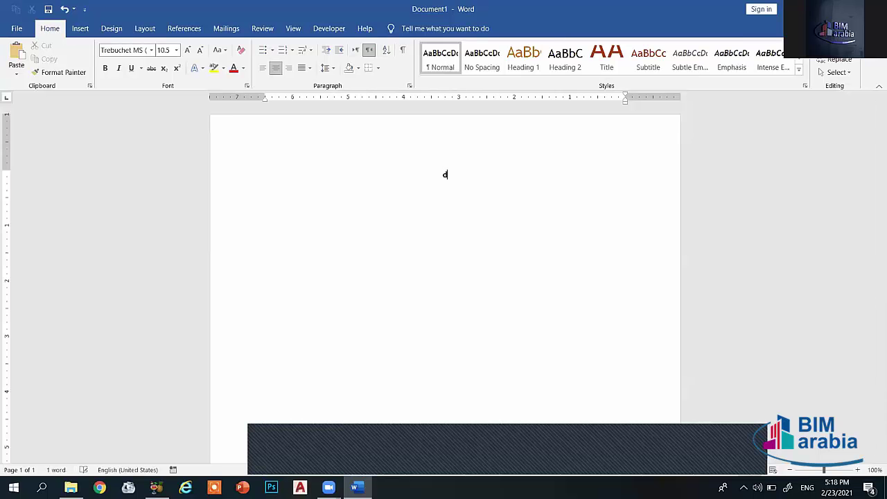
type("oc")
type("x")
key("ctrl+a")
left_click(188, 50)
left_click(188, 50)
left_click(188, 50)
left_click(188, 50)
left_click(187, 50)
left_click(188, 50)
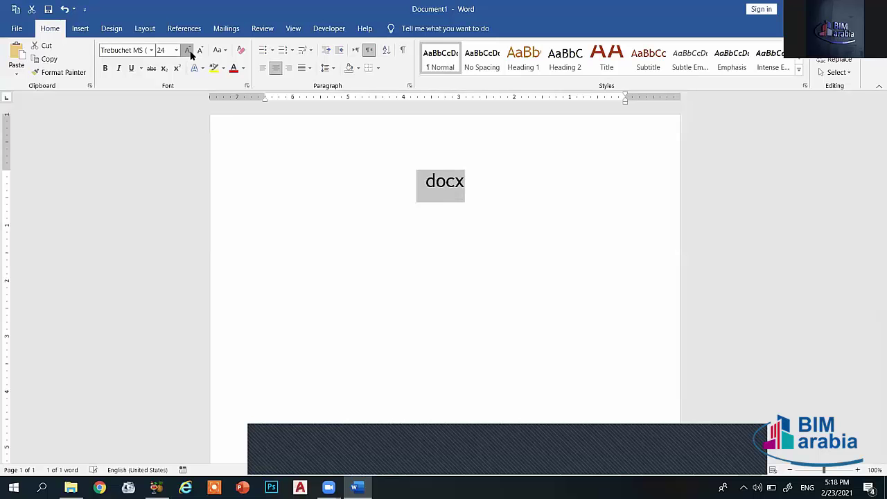
left_click(188, 50)
left_click(188, 50)
left_click(188, 50)
left_click(188, 50)
left_click(188, 50)
left_click(511, 222)
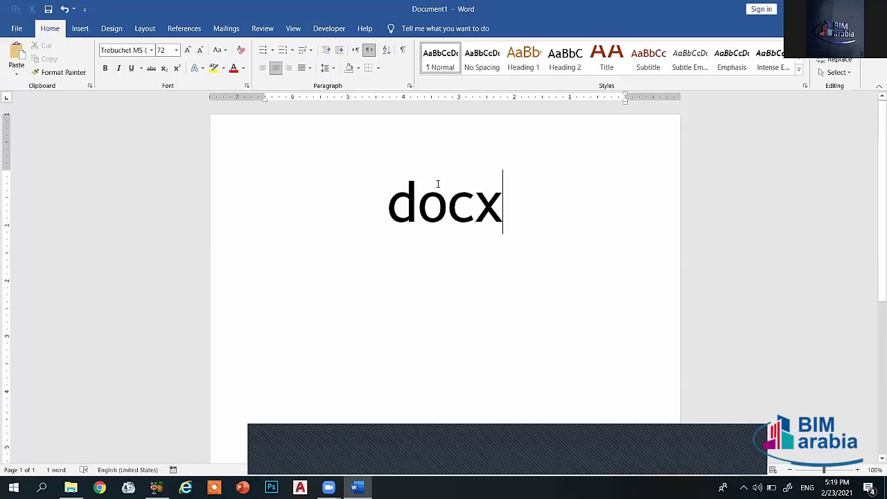
Select the whole word docx and cut it from the page
left_click_drag(504, 205, 391, 214)
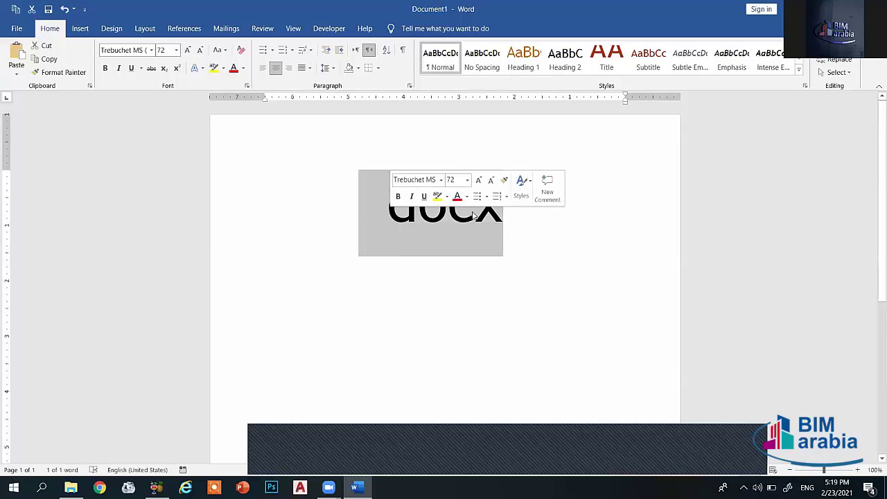
left_click(503, 222)
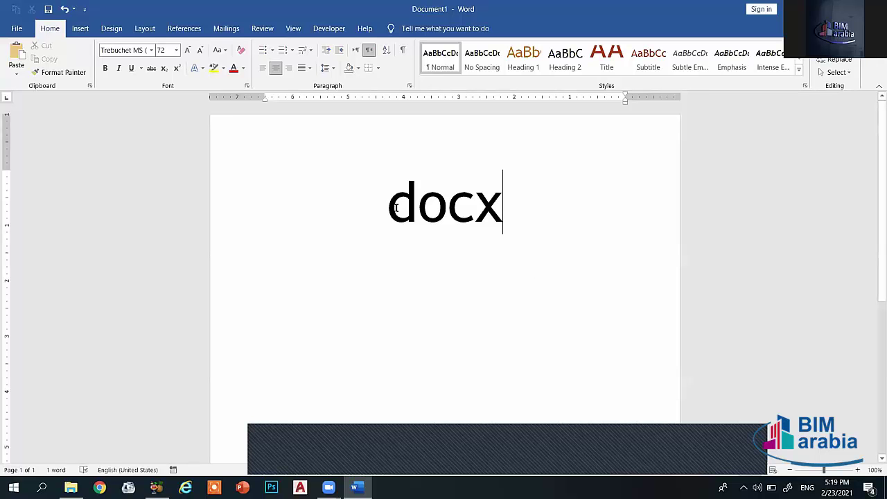
left_click_drag(388, 208, 502, 210)
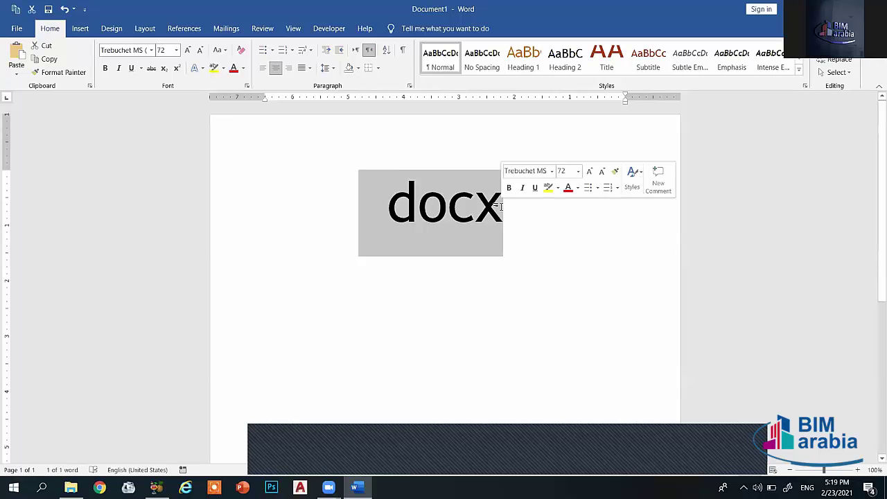
key("ctrl+x")
left_click(17, 29)
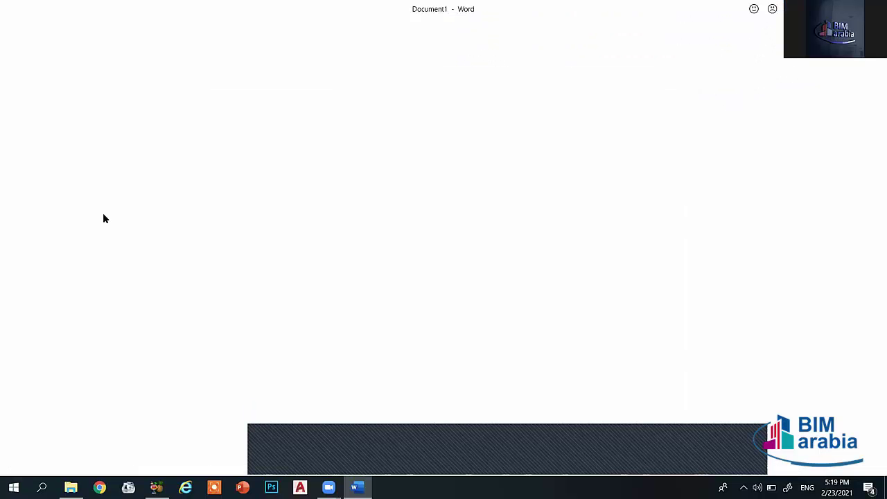
left_click(73, 182)
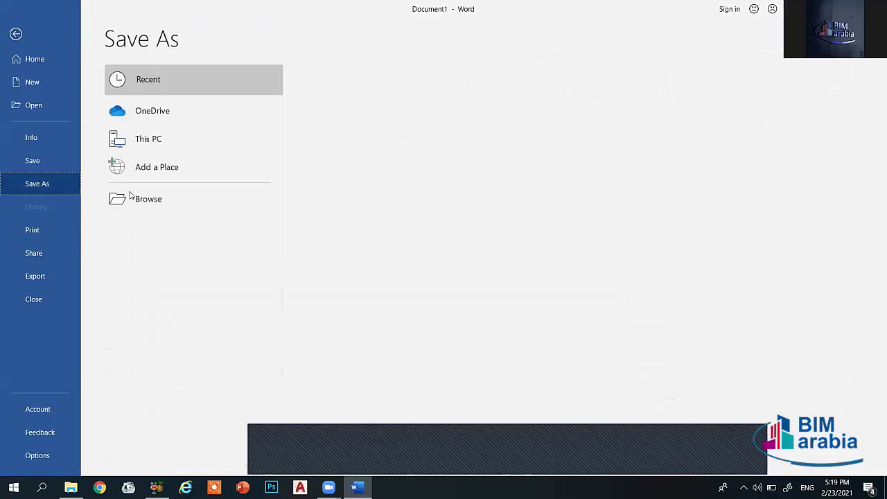
left_click(139, 199)
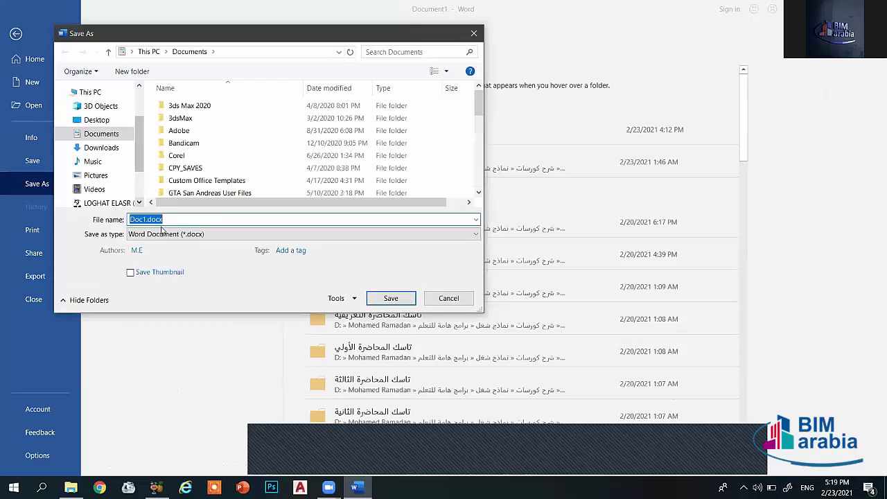
left_click(136, 234)
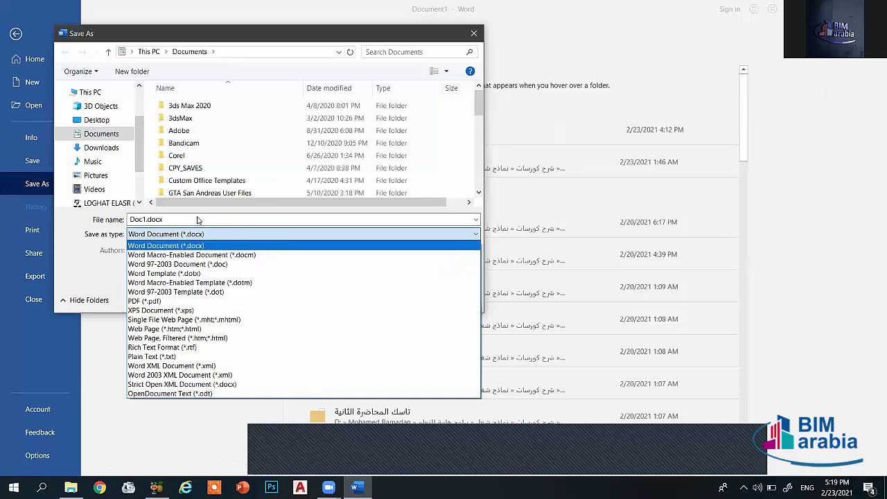
left_click(199, 219)
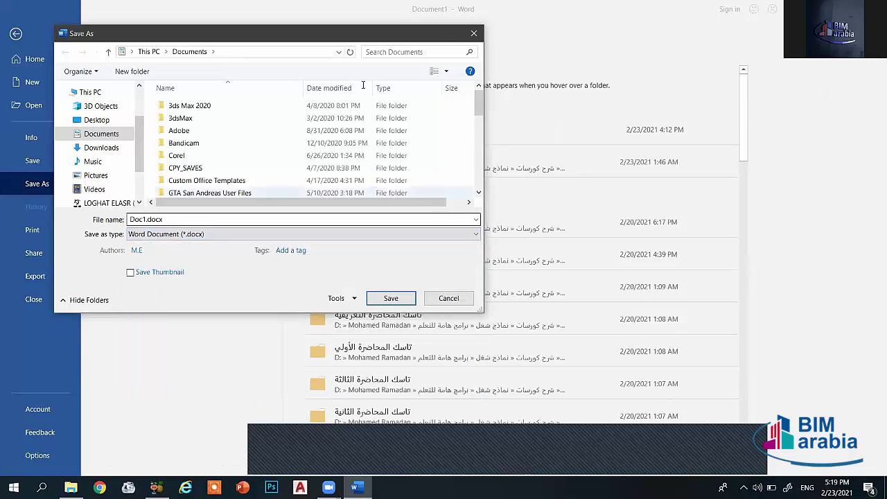
left_click(475, 33)
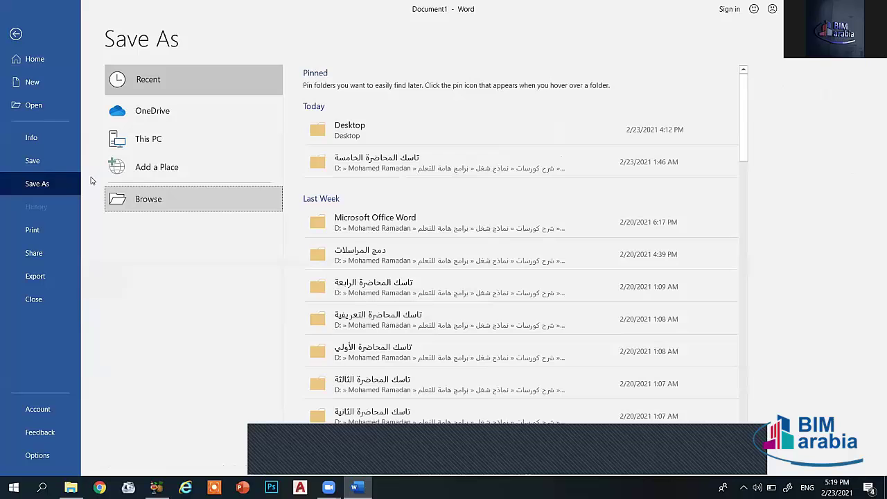
left_click(32, 277)
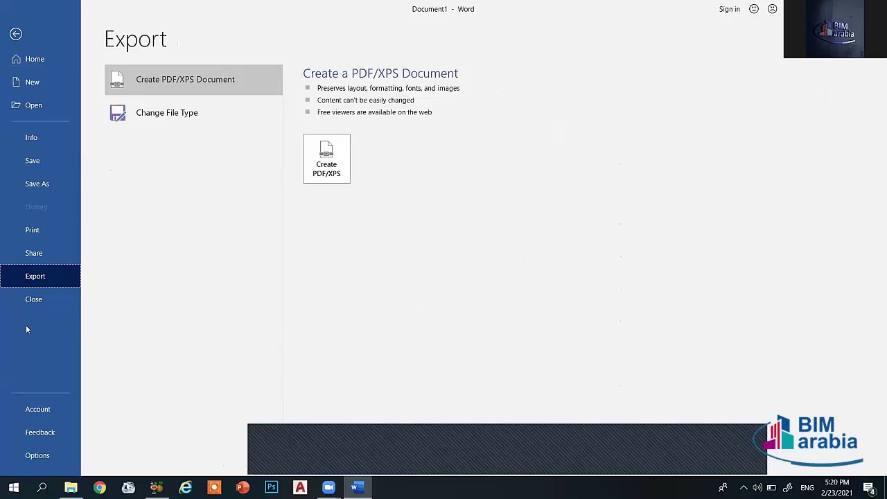
left_click(59, 303)
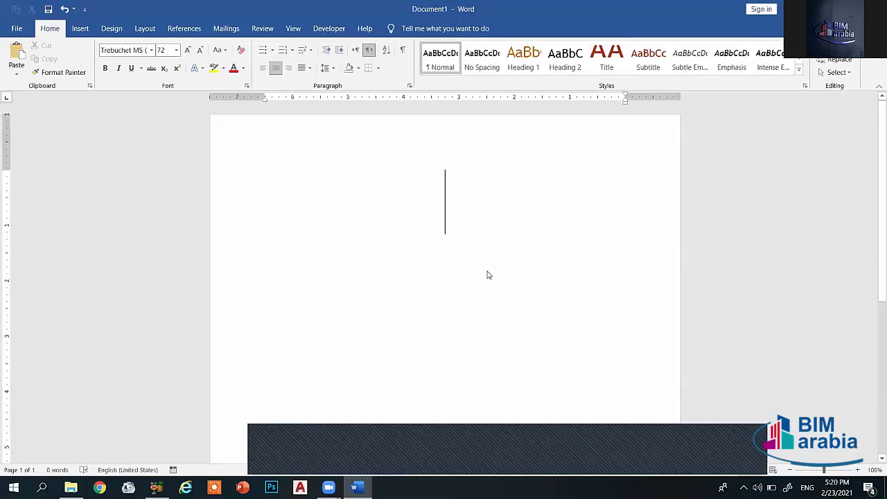
Preview the Dark Gray Office theme, restore Colorful, then view Feedback and open Options
key("Escape")
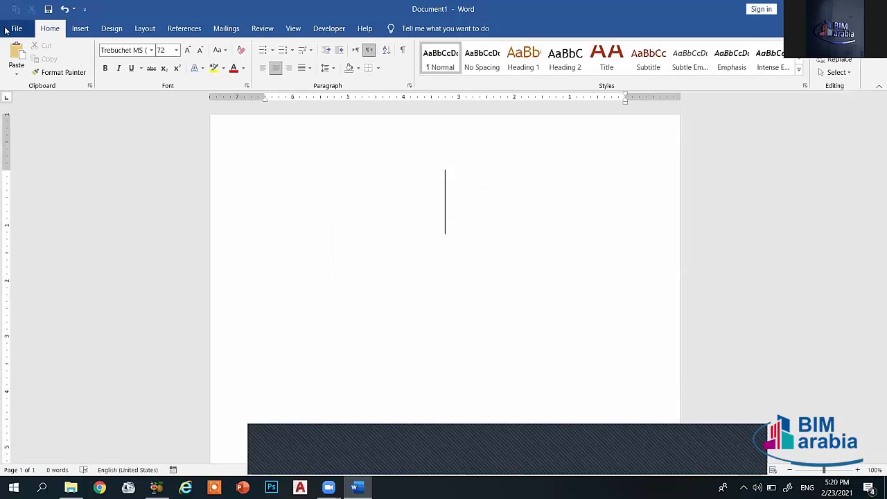
left_click(6, 30)
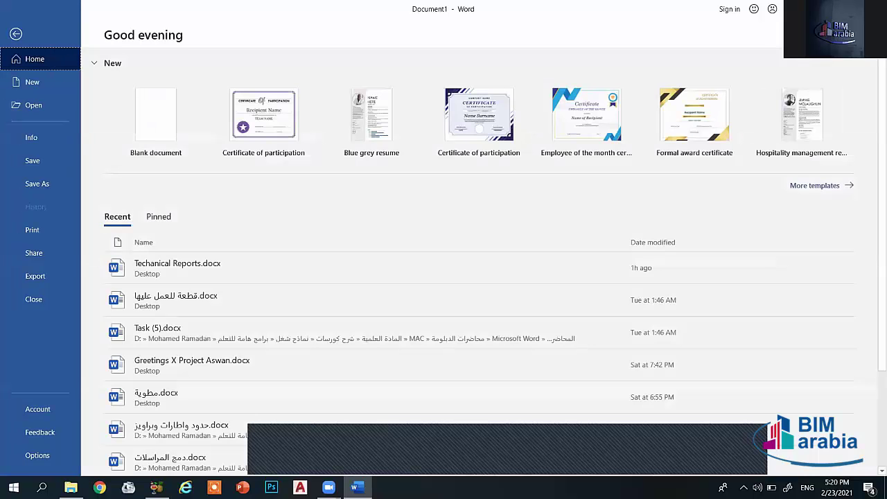
left_click(44, 415)
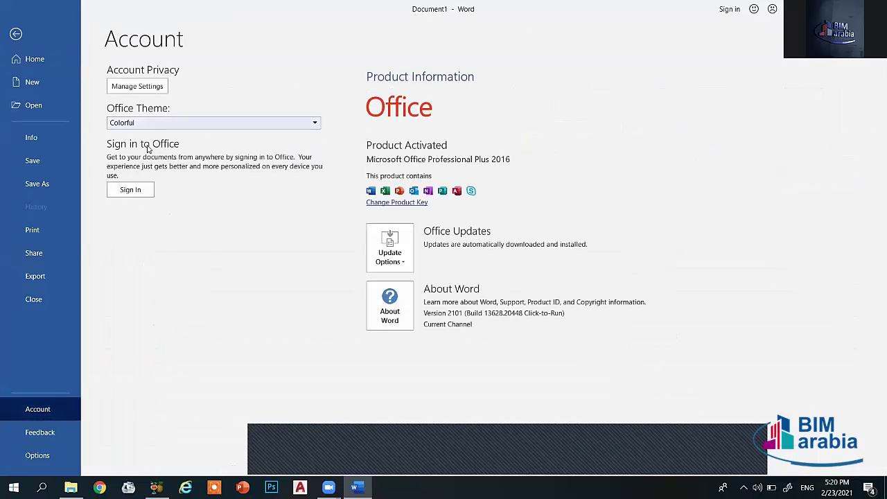
key("Down")
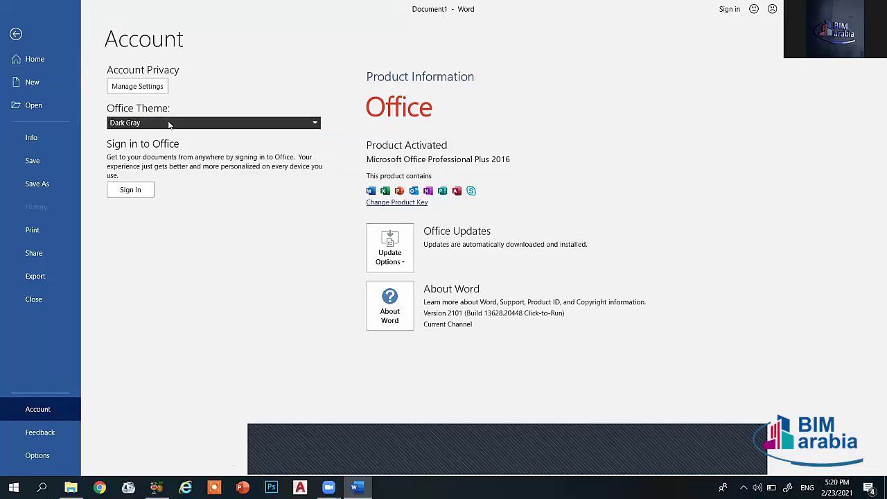
key("Up")
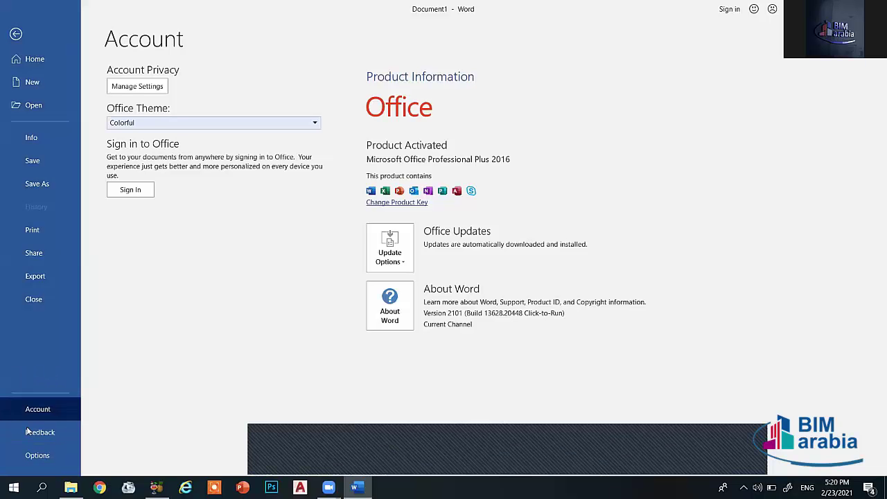
left_click(31, 432)
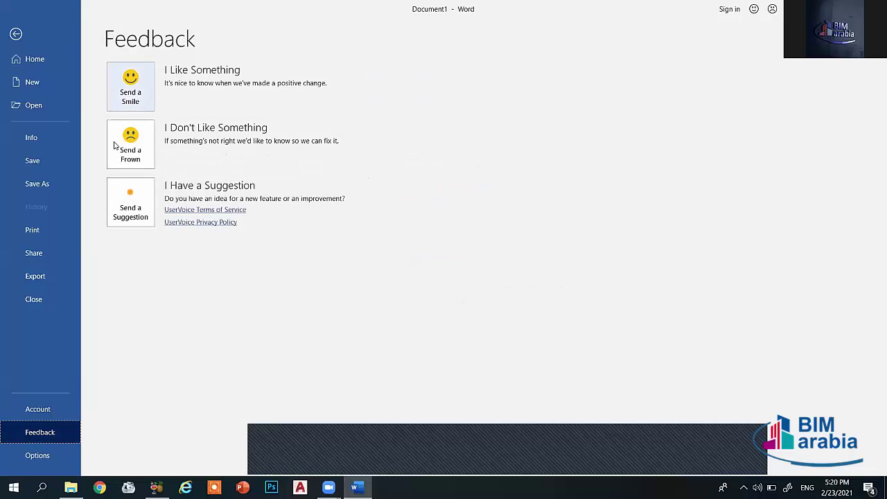
left_click(34, 462)
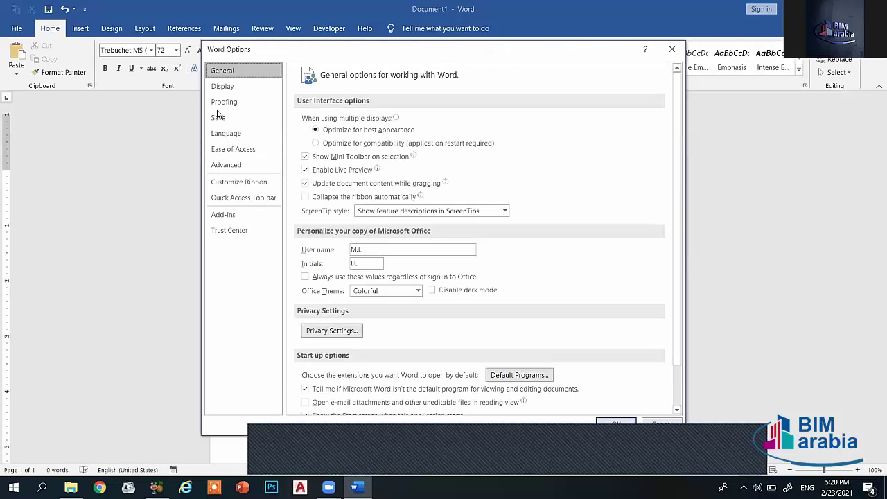
Browse the Save (AutoRecover interval), Add-ins and Language pages of Word Options
left_click(219, 118)
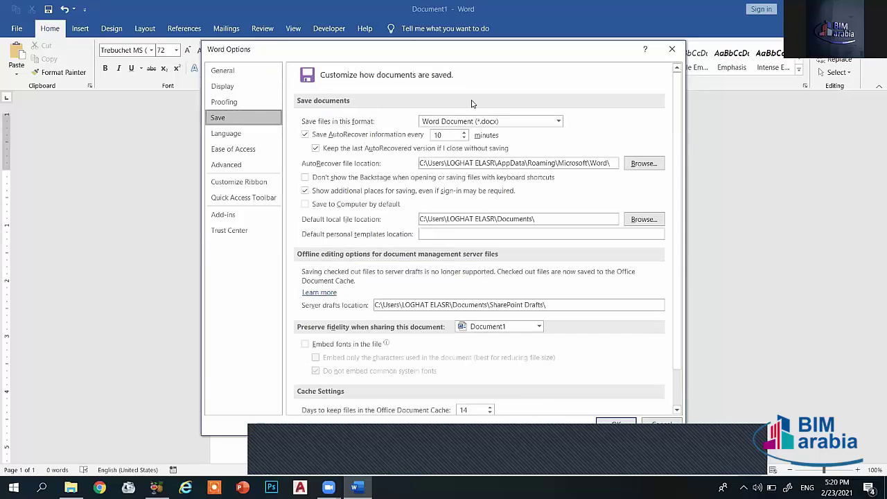
left_click(447, 134)
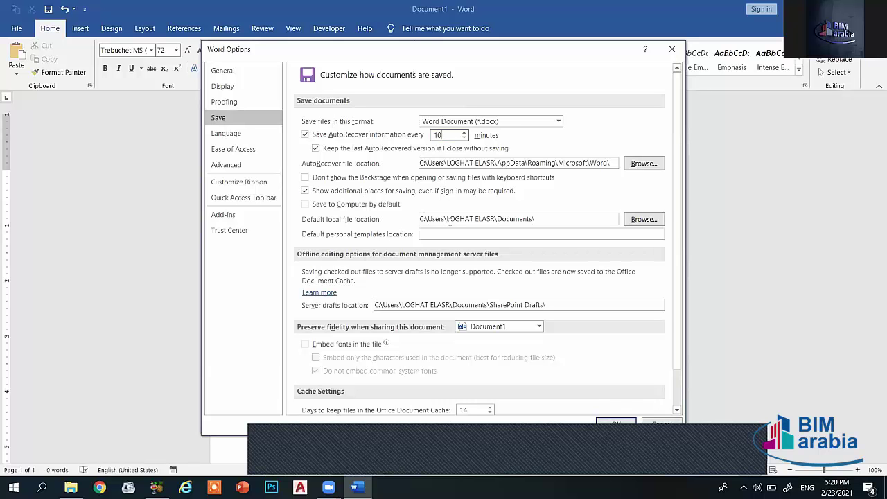
left_click(269, 208)
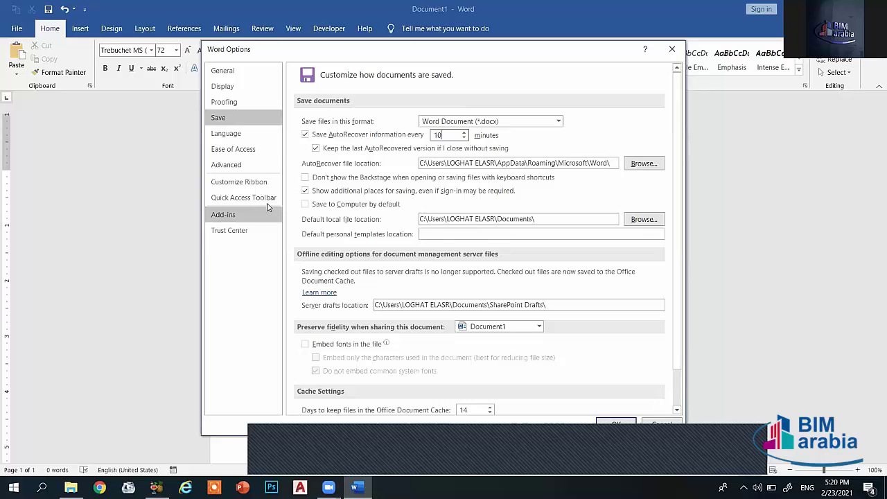
left_click(239, 135)
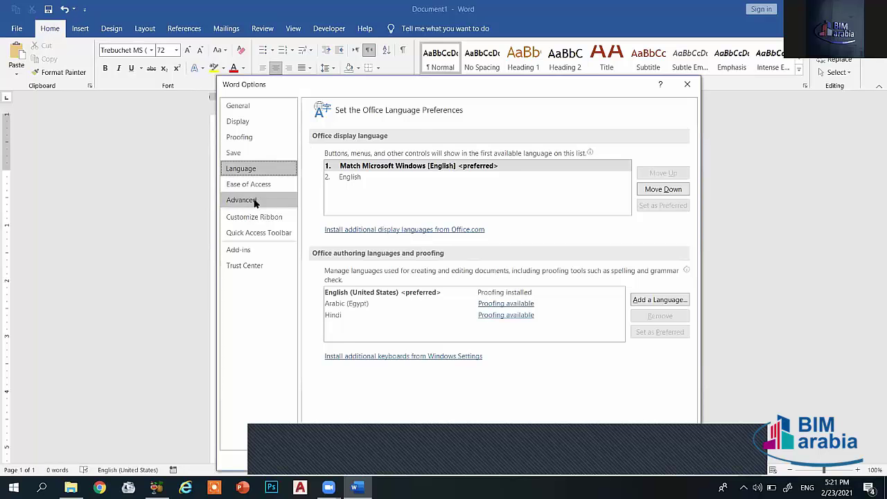
Scroll the Advanced settings and check the Numeral choices, keeping Arabic
left_click(254, 202)
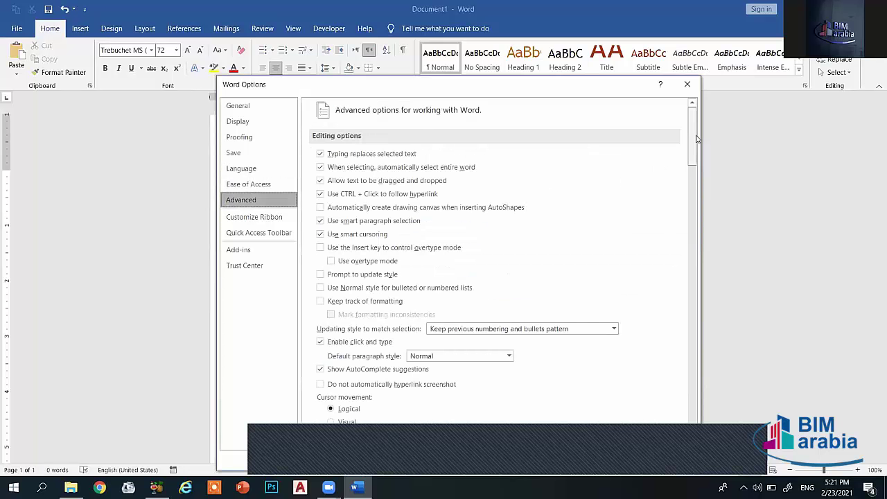
scroll(694, 208, "down", 2)
scroll(692, 291, "down", 1)
scroll(690, 385, "down", 7)
scroll(689, 385, "down", 9)
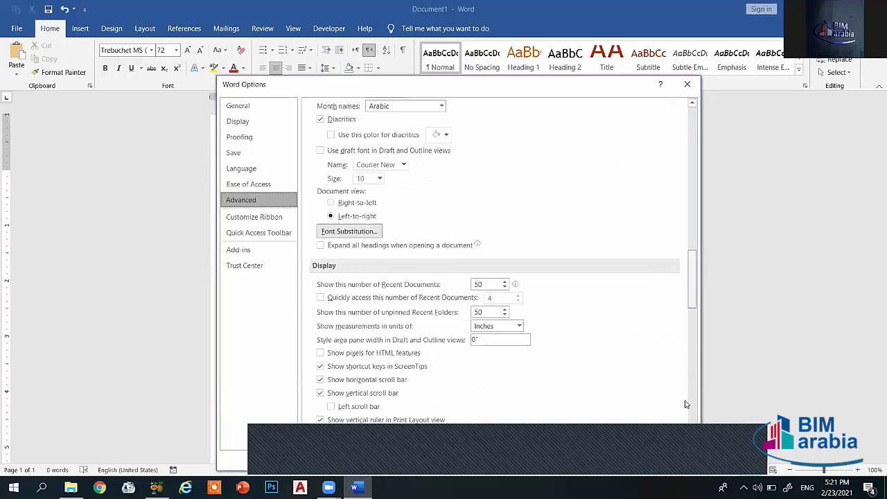
scroll(691, 360, "down", 12)
scroll(692, 333, "down", 4)
scroll(693, 299, "up", 9)
scroll(692, 291, "up", 5)
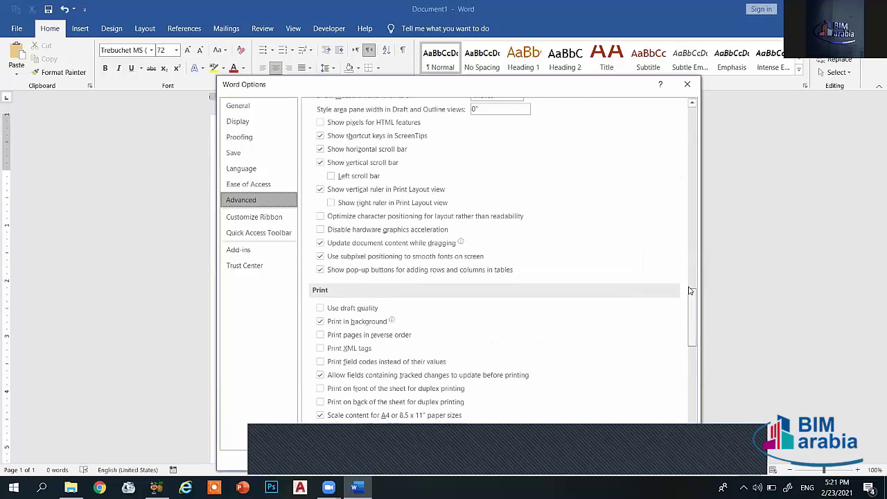
scroll(687, 273, "up", 4)
scroll(687, 263, "up", 1)
scroll(686, 251, "up", 5)
scroll(685, 252, "up", 1)
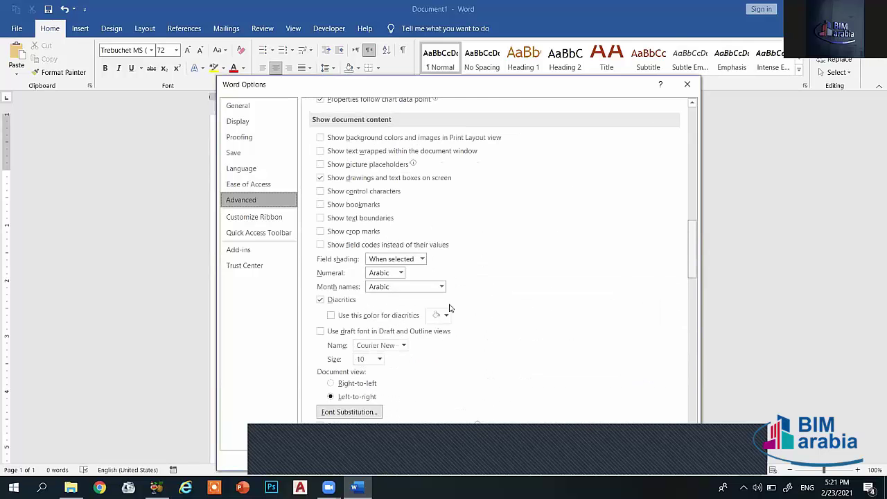
left_click(399, 273)
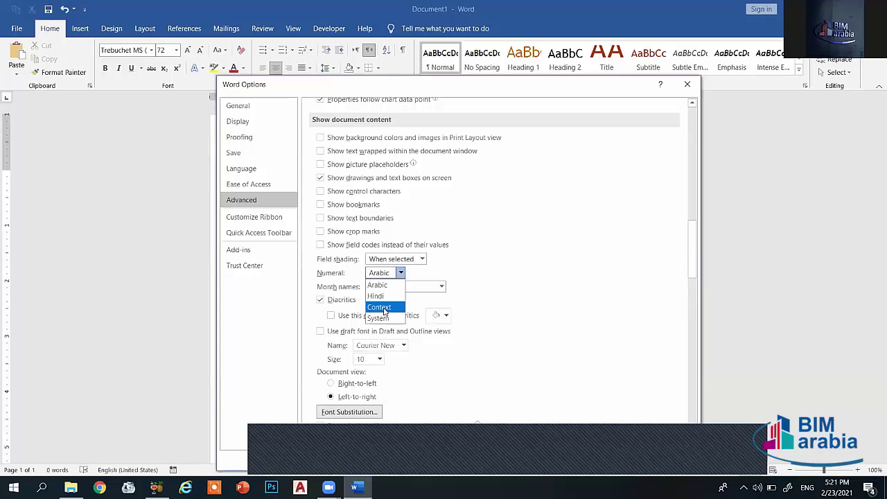
left_click(442, 280)
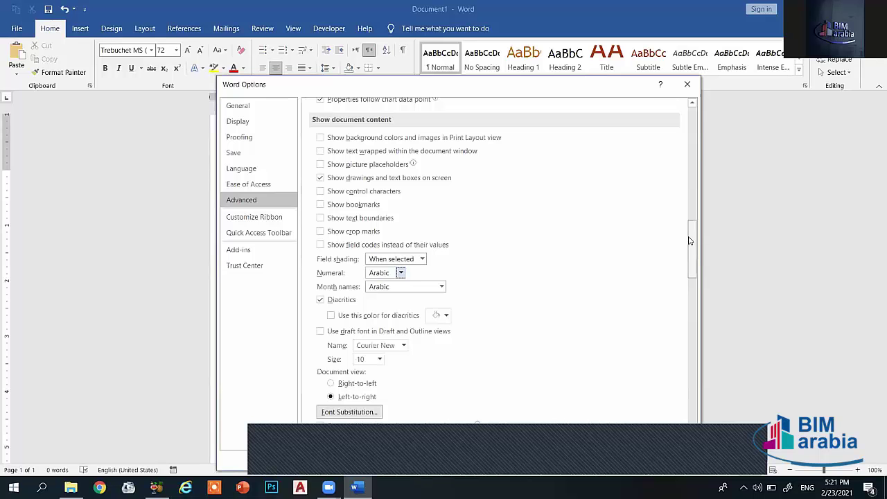
Check the measurement units list, keeping Inches, and move to Customize Ribbon
left_click_drag(692, 240, 694, 244)
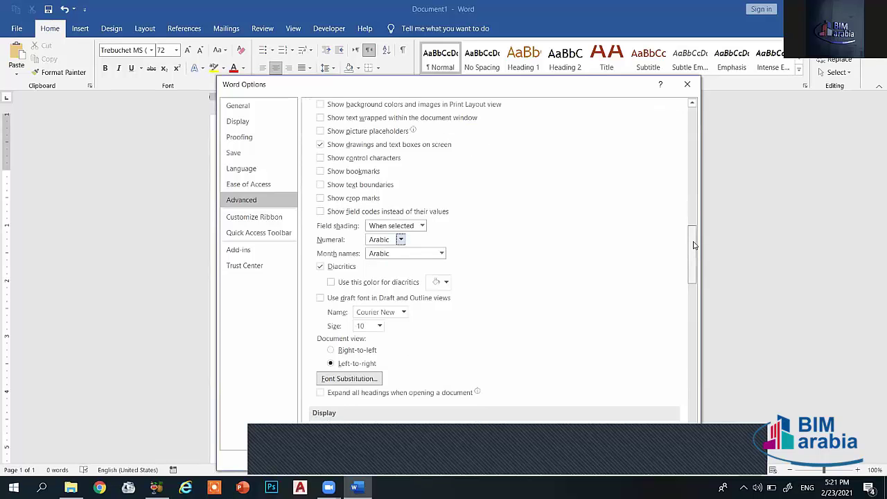
scroll(684, 282, "down", 2)
scroll(682, 291, "down", 2)
scroll(390, 217, "down", 4)
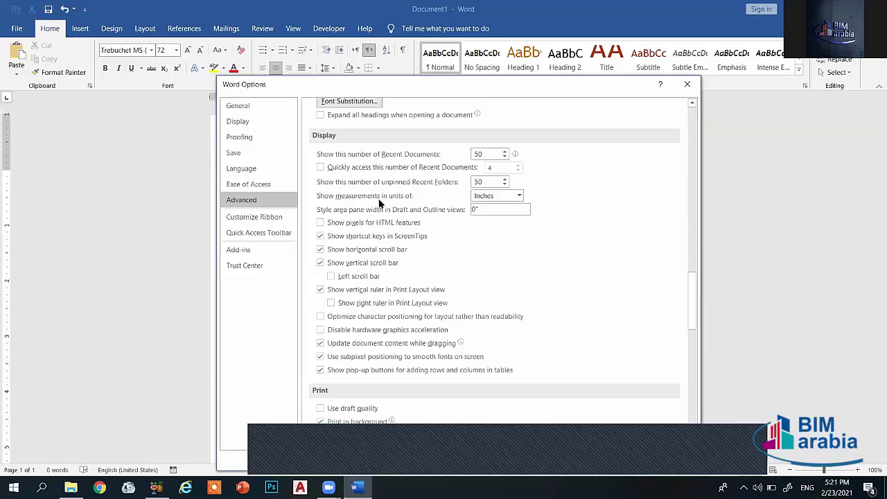
left_click(520, 200)
left_click(413, 325)
left_click(259, 217)
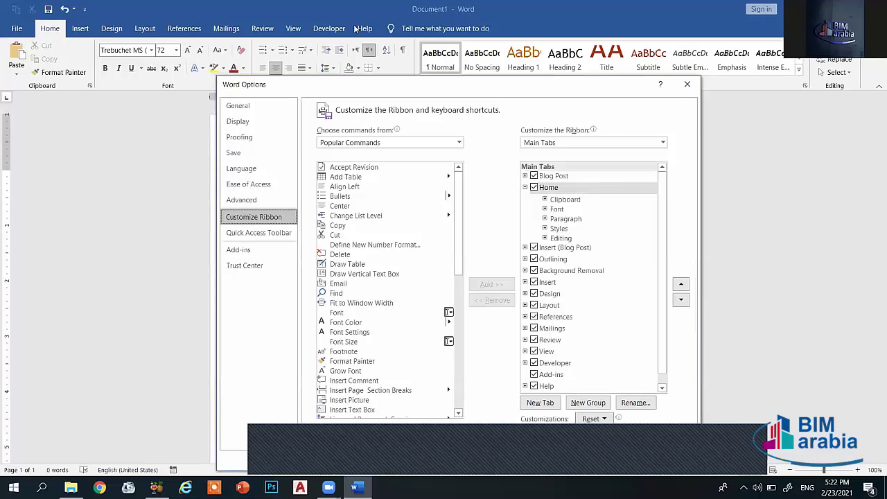
View the Quick Access Toolbar page, then close Word Options
left_click(262, 234)
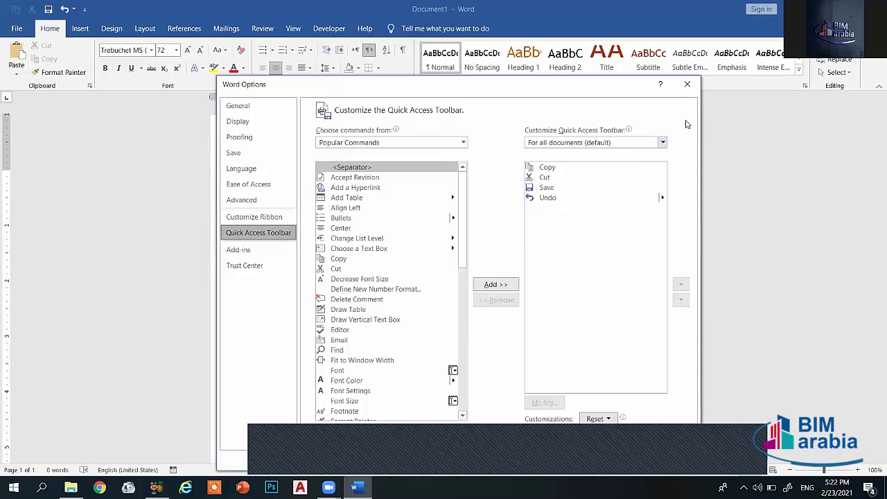
left_click(687, 85)
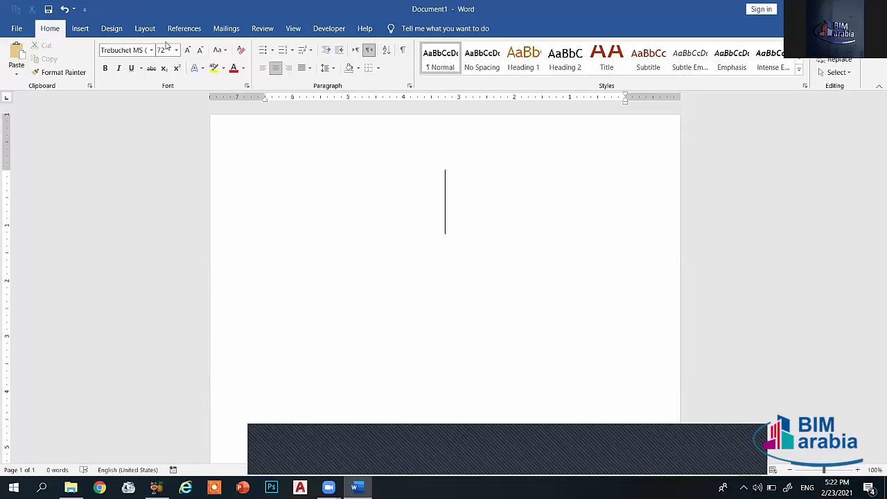
Shrink the font size to 22, glancing at the Insert, Review and Design tabs
left_click(80, 29)
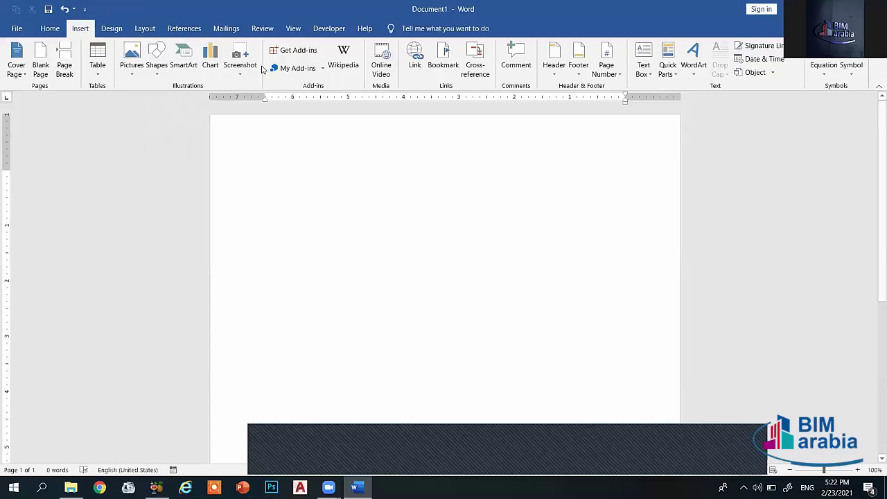
left_click(56, 28)
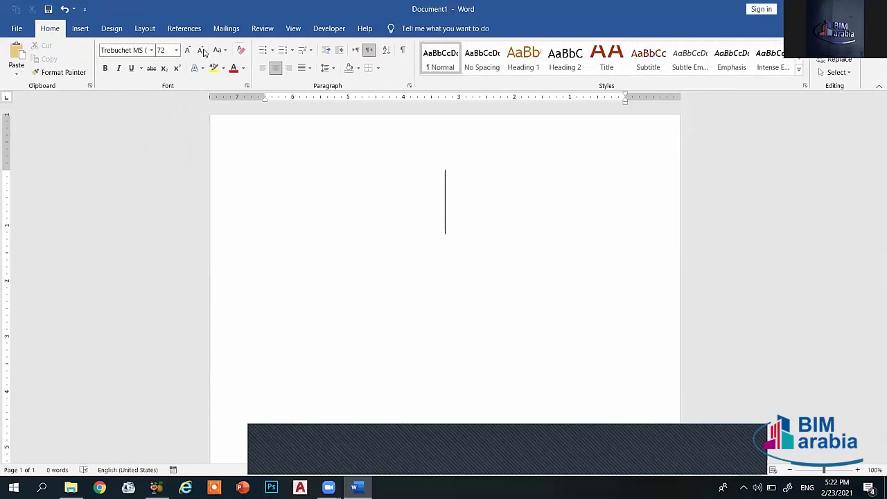
left_click(202, 51)
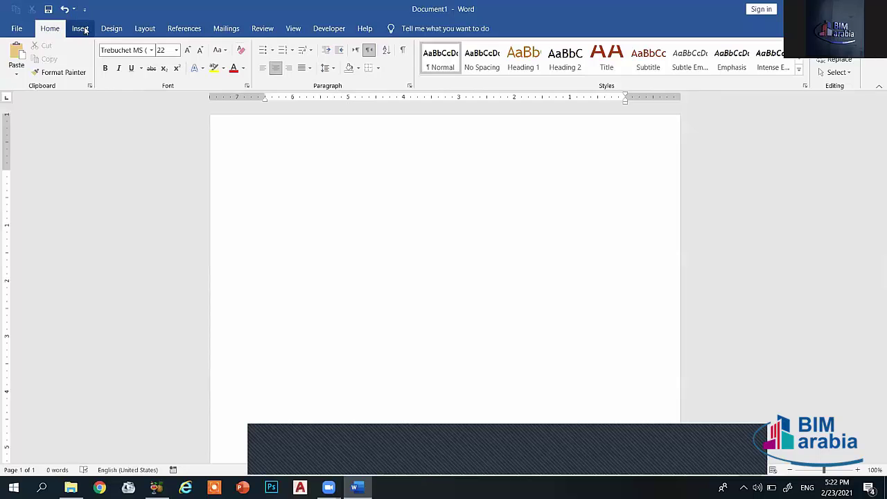
left_click(80, 28)
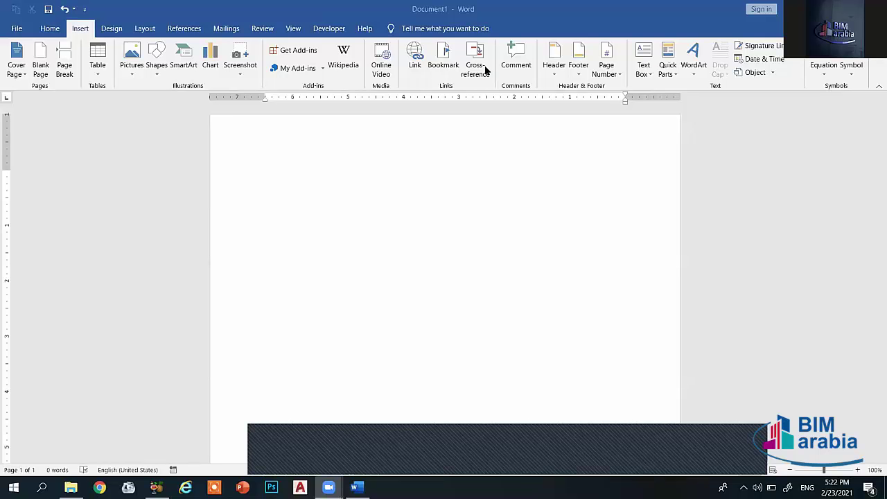
left_click(262, 29)
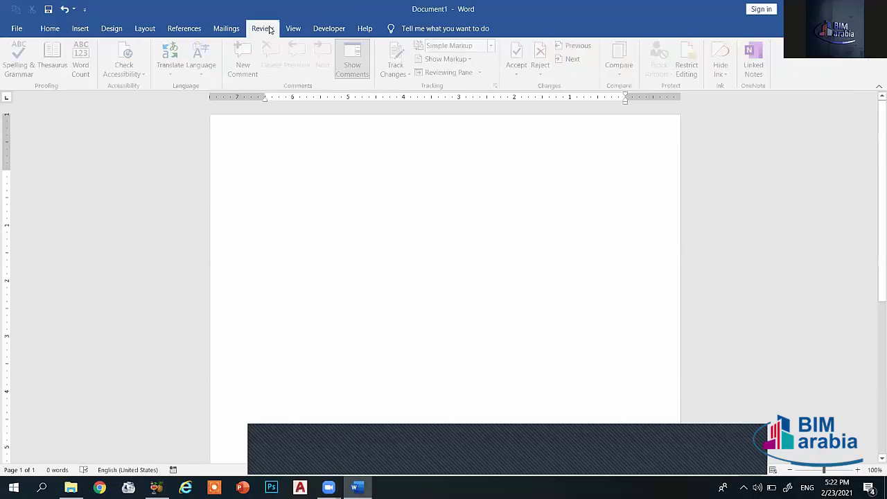
left_click(81, 28)
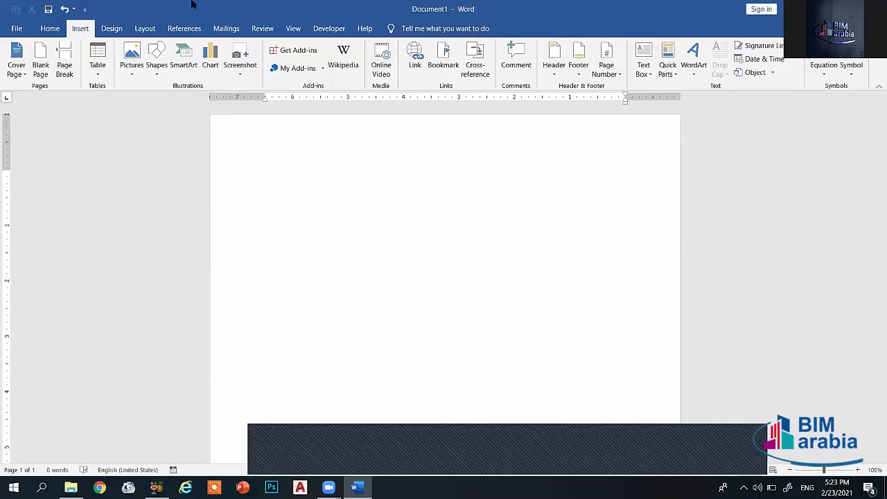
left_click(111, 29)
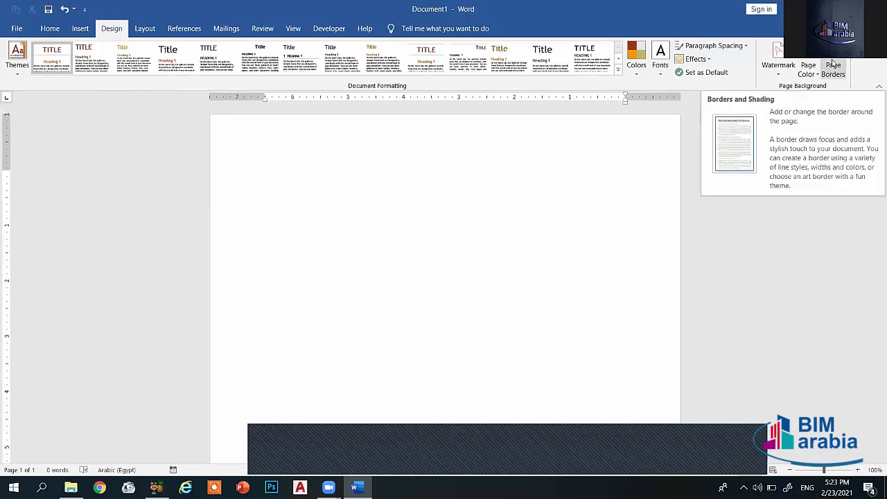
Browse Layout, References, Mailings, Review and View, toggling the Ruler off and on, then return Home
left_click(156, 32)
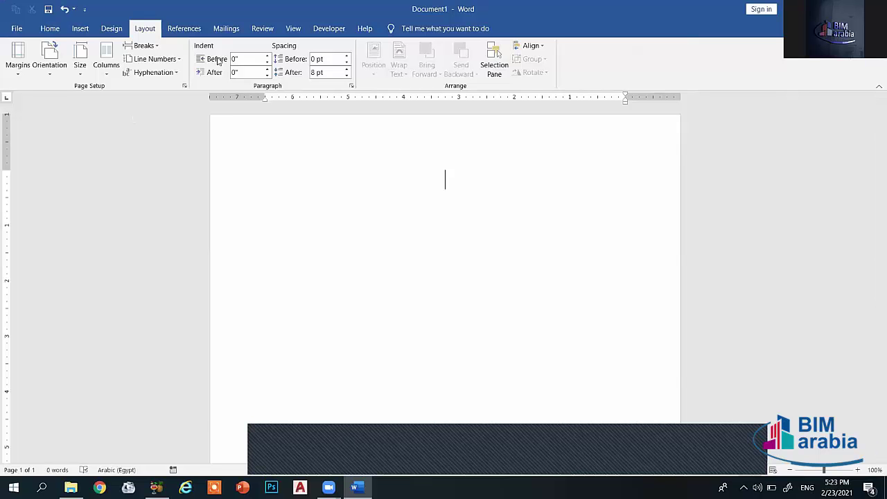
left_click(182, 35)
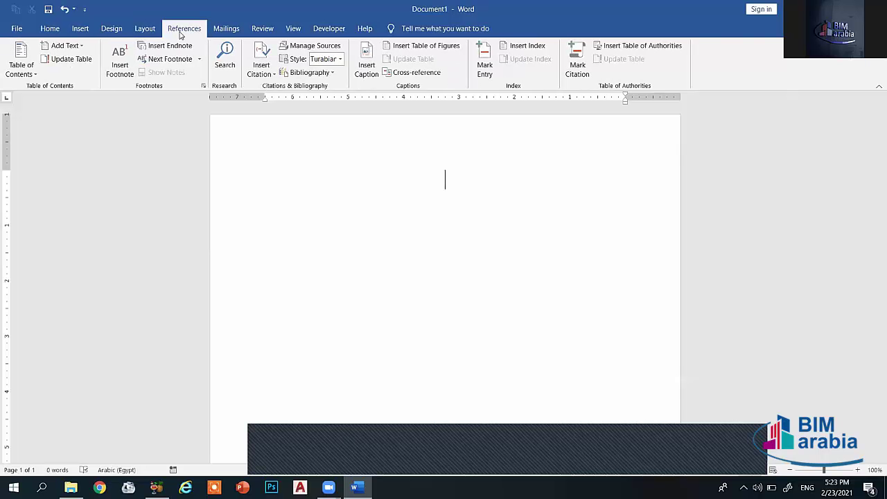
left_click(217, 29)
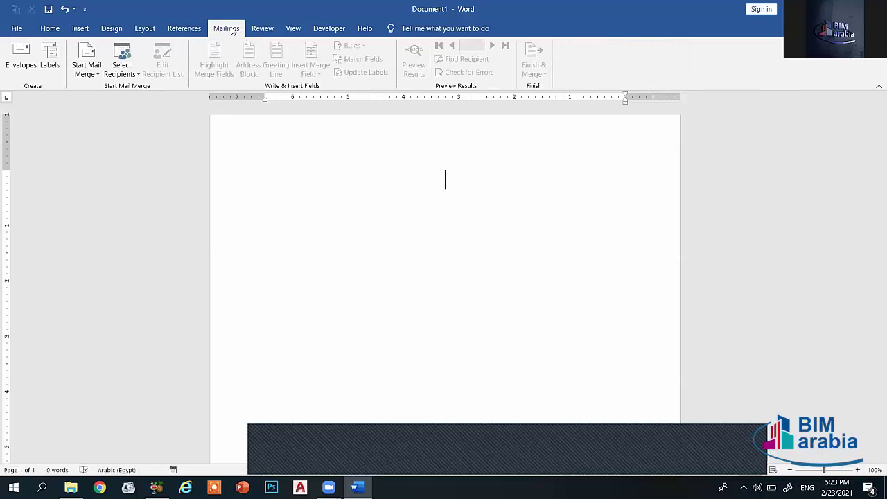
left_click(262, 28)
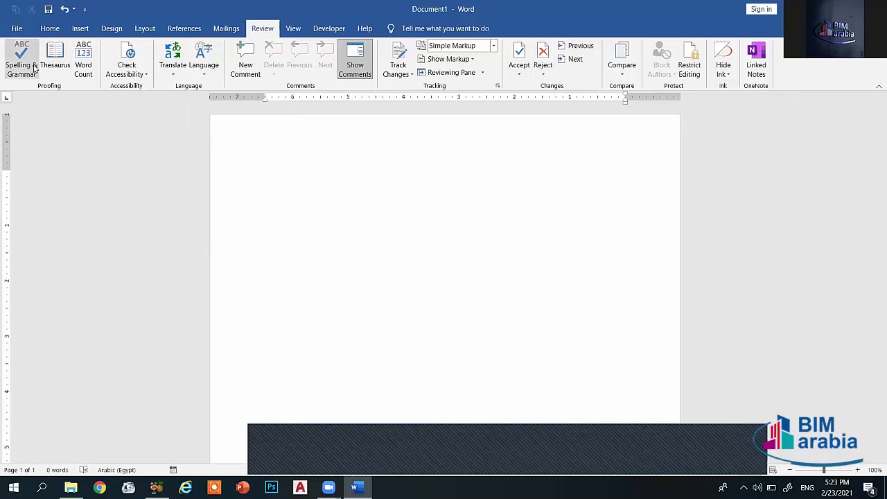
left_click(290, 31)
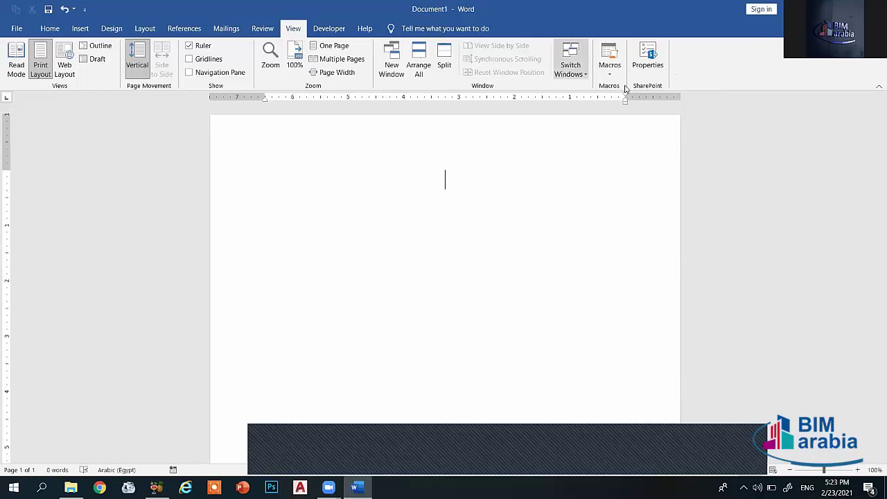
left_click(195, 49)
left_click(195, 49)
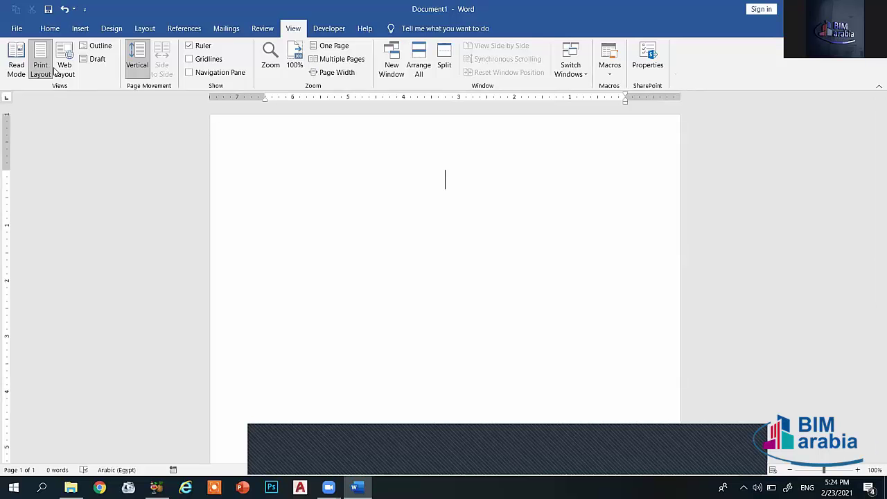
left_click(50, 29)
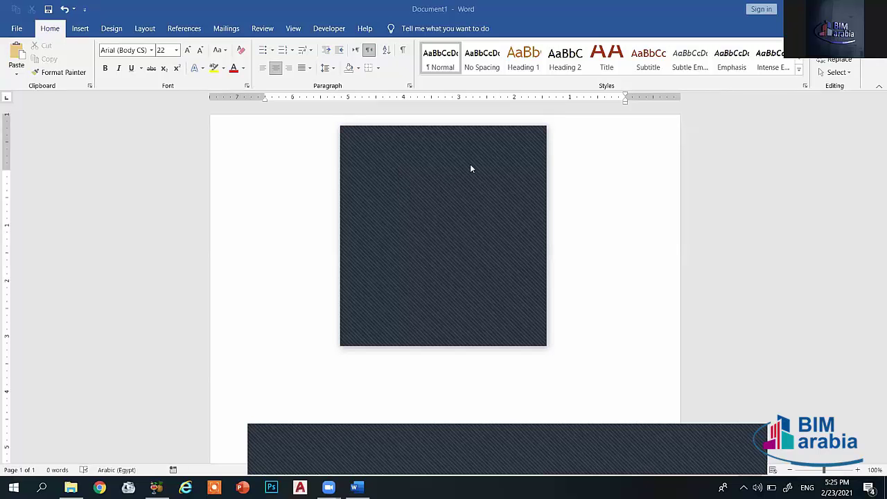
Look through Word's Insert, Design and Layout tabs, then close Document1 without saving
left_click(529, 137)
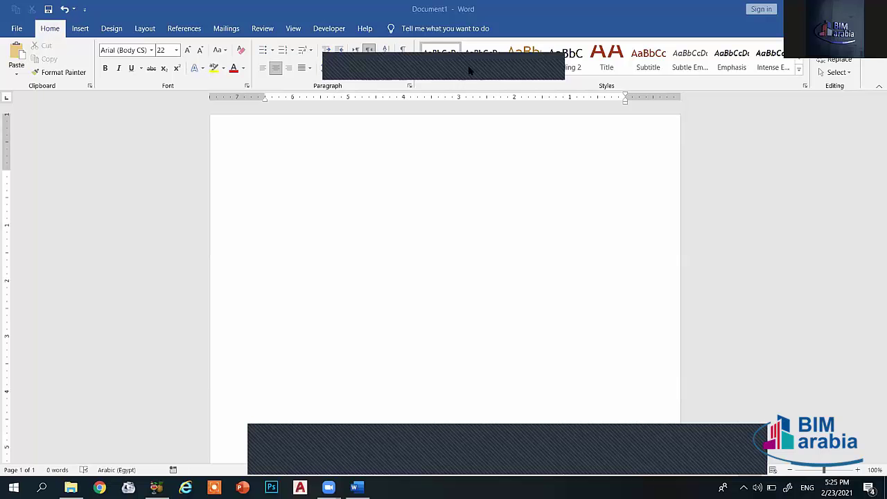
left_click(84, 27)
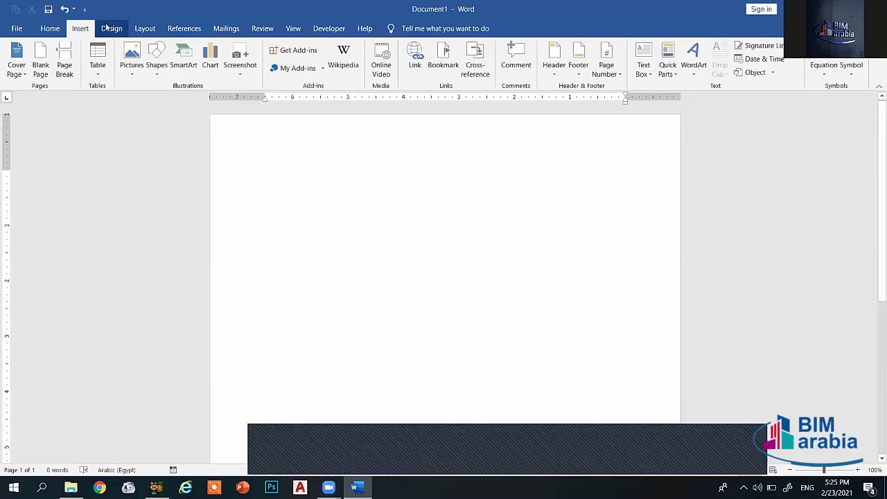
left_click(110, 27)
left_click(145, 29)
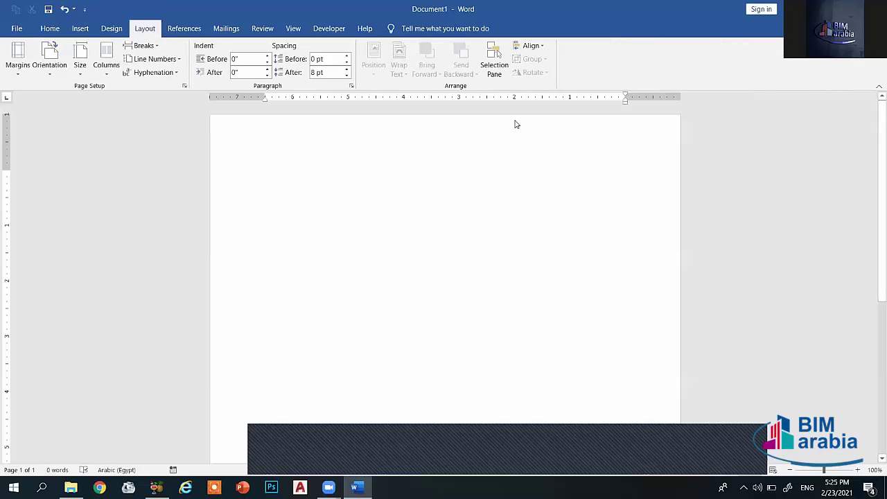
key("alt+F4")
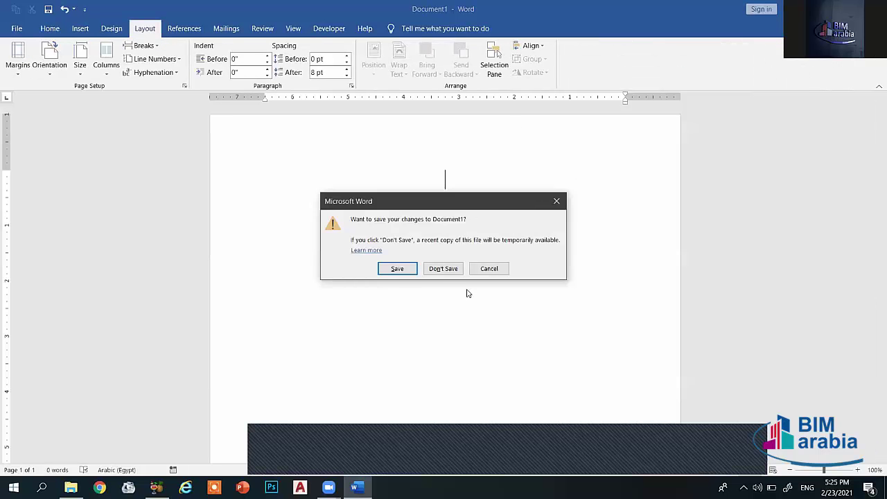
left_click(443, 269)
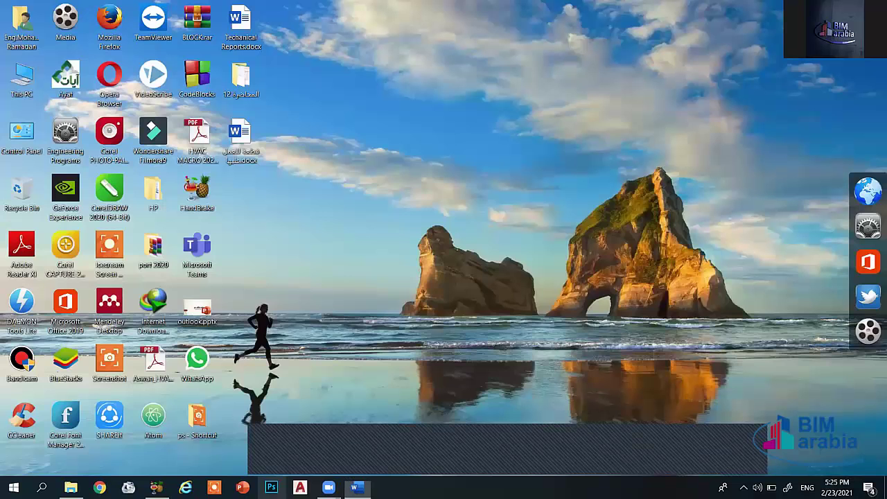
Search Windows for 'excel' to find the Excel app
left_click(53, 484)
type("e")
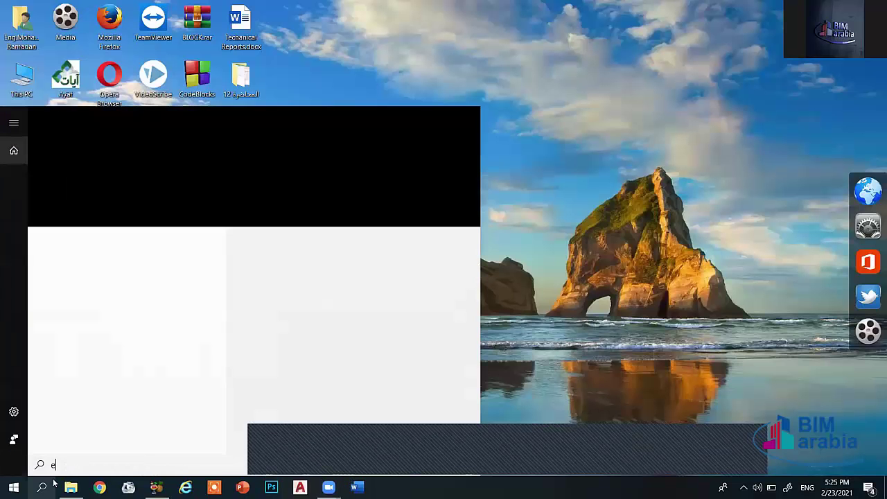
type("xcel")
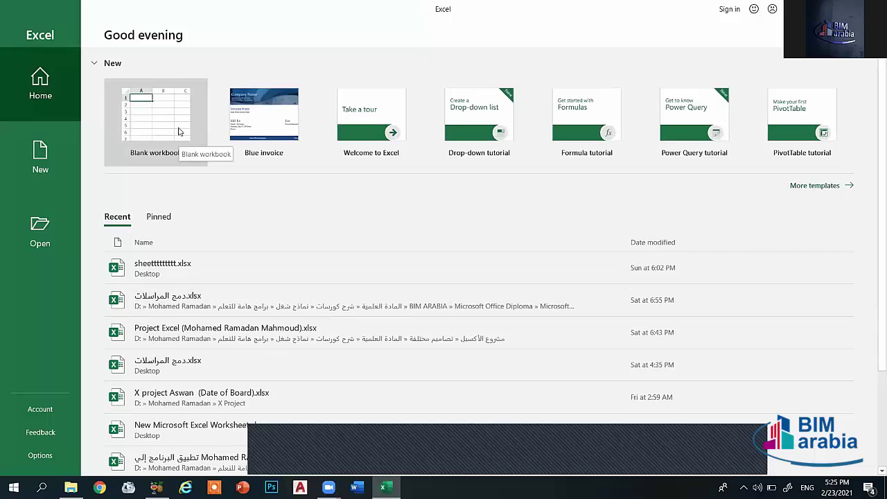
Start a blank workbook and enter 'xlsx' in J9 and 'xlsm' in J10
left_click(142, 116)
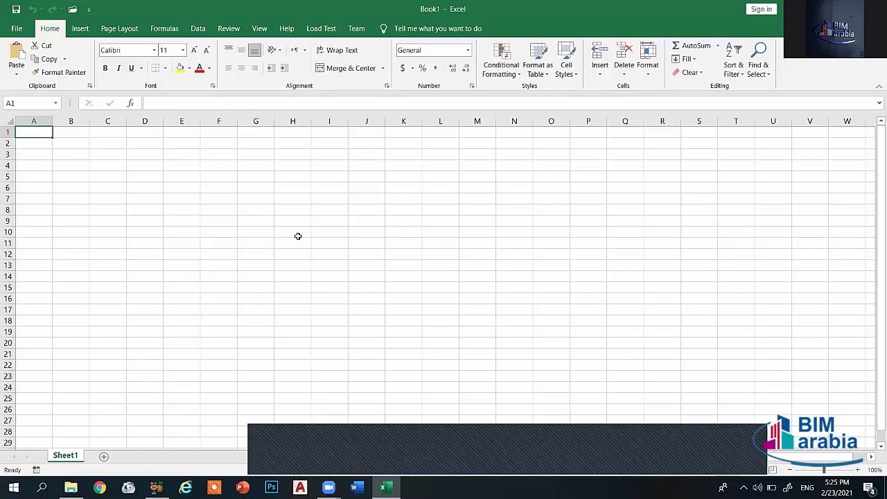
left_click(360, 221)
type("xlsx")
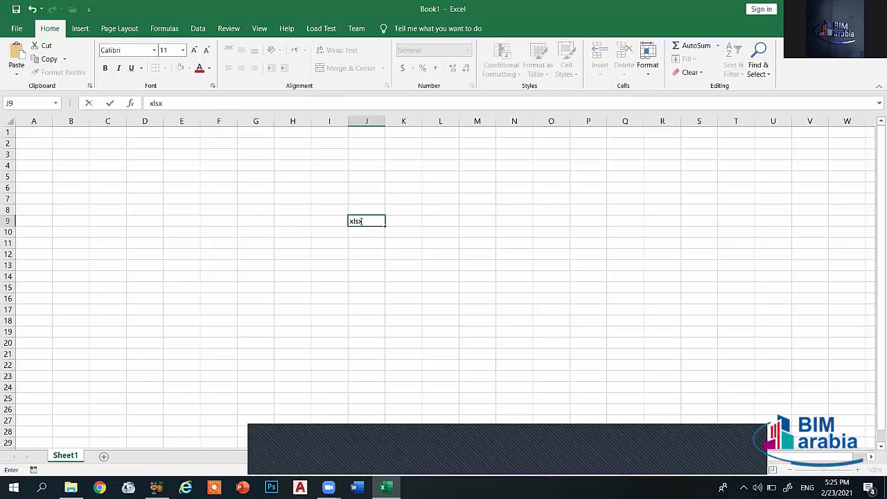
key("Return")
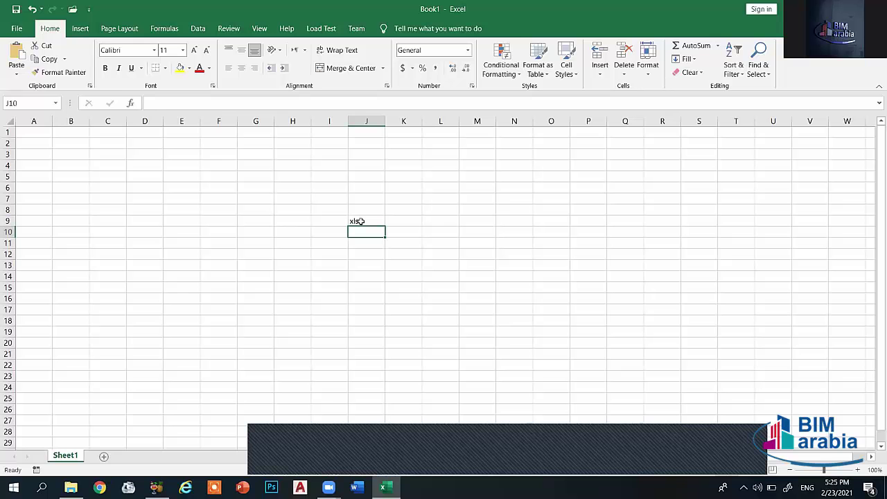
type("xls")
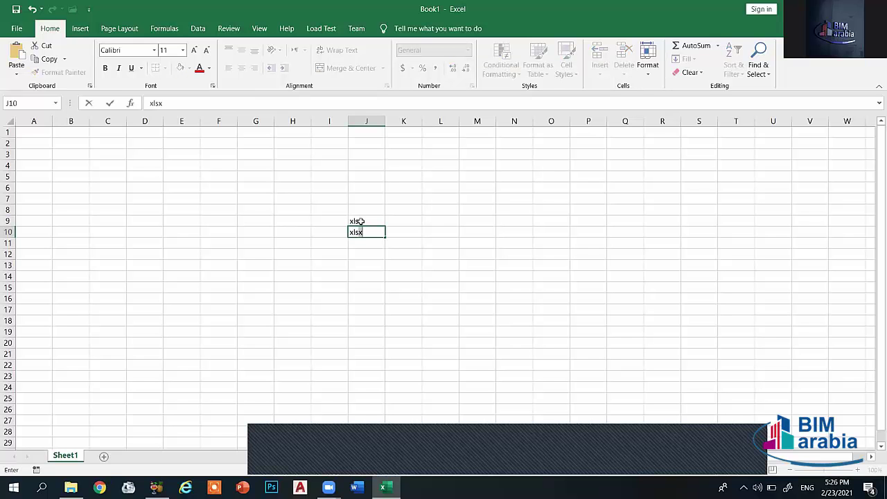
type("m")
Enlarge the font of J9:J10 four steps and widen column J to fit
left_click_drag(359, 220, 365, 231)
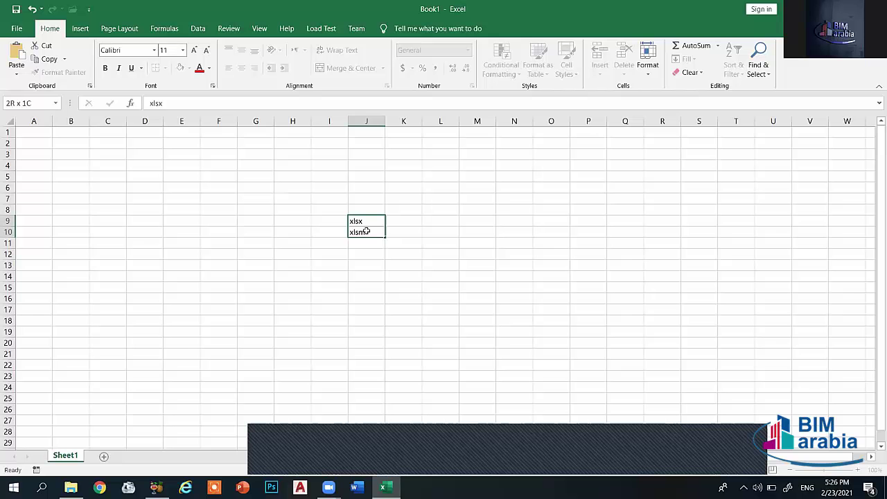
left_click(195, 48)
left_click(195, 49)
left_click(194, 49)
left_click(194, 48)
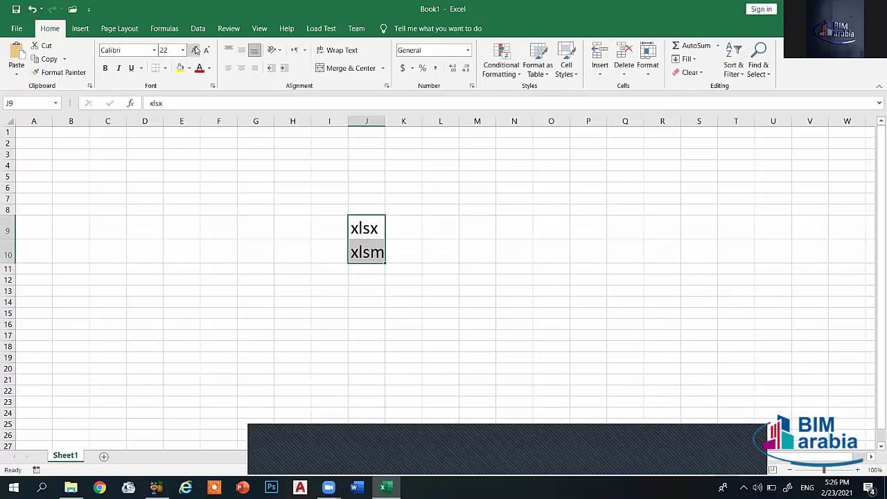
left_click(195, 48)
left_click(194, 48)
left_click(374, 165)
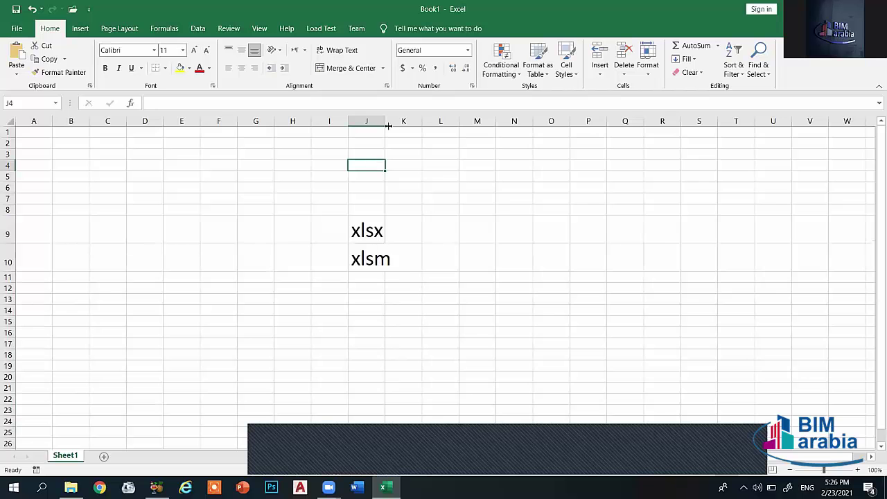
left_click_drag(385, 122, 416, 122)
Undo the column widening and the font size increases on J9:J10
left_click(367, 233)
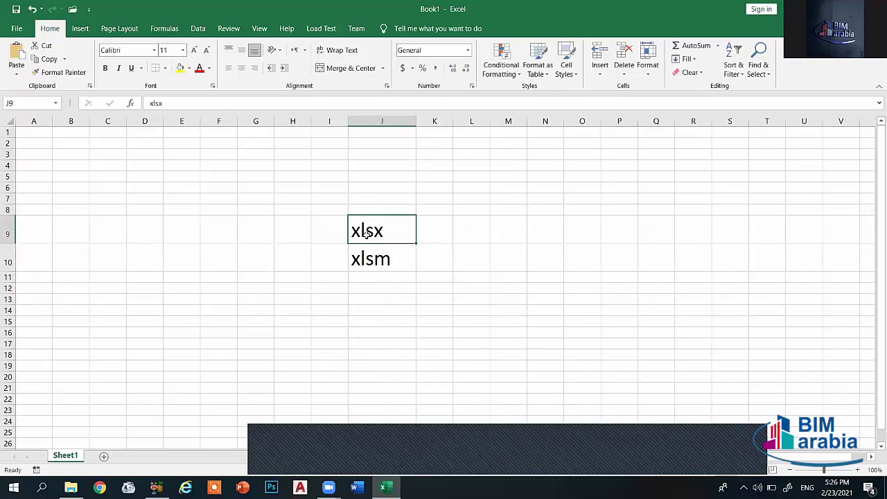
left_click(389, 263)
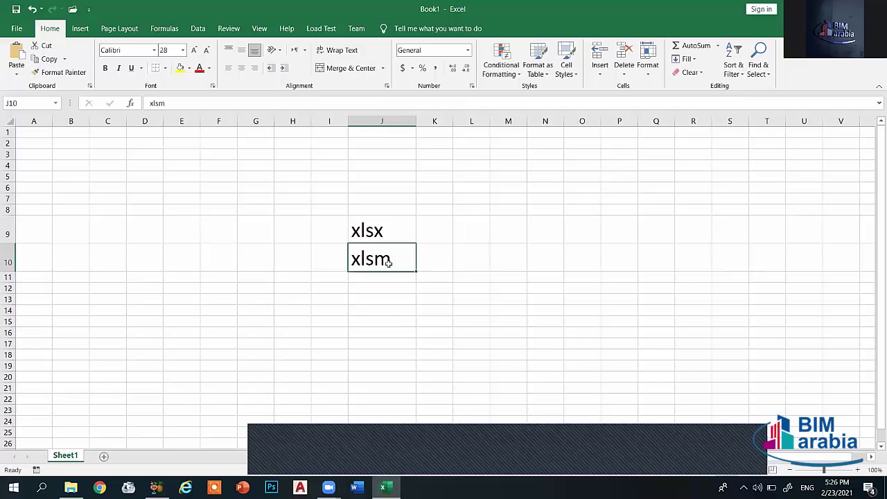
key("ctrl+z")
key("ctrl+z")
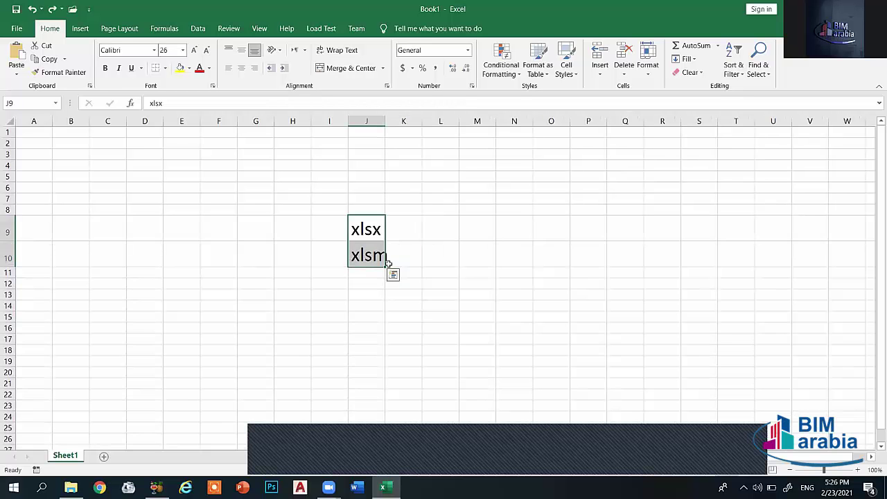
key("ctrl+z")
key("ctrl+z")
key("ctrl+z")
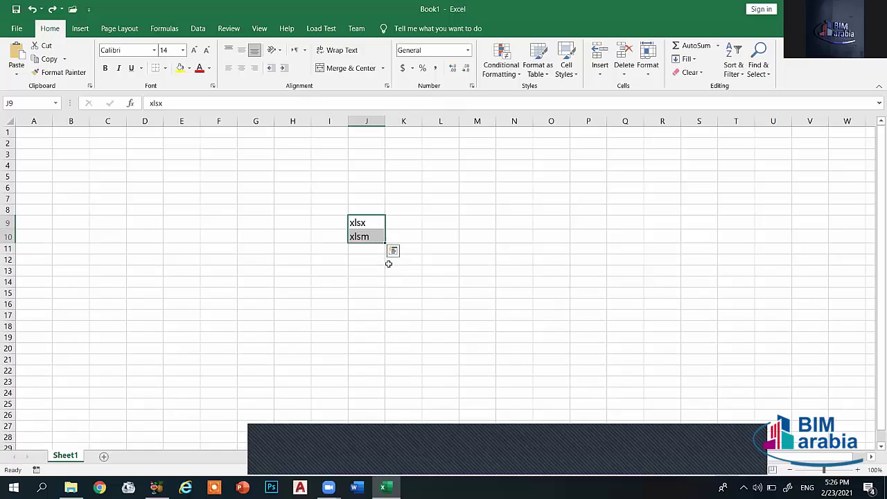
key("ctrl+z")
key("ctrl+z")
key("ctrl+z")
key("ctrl+z")
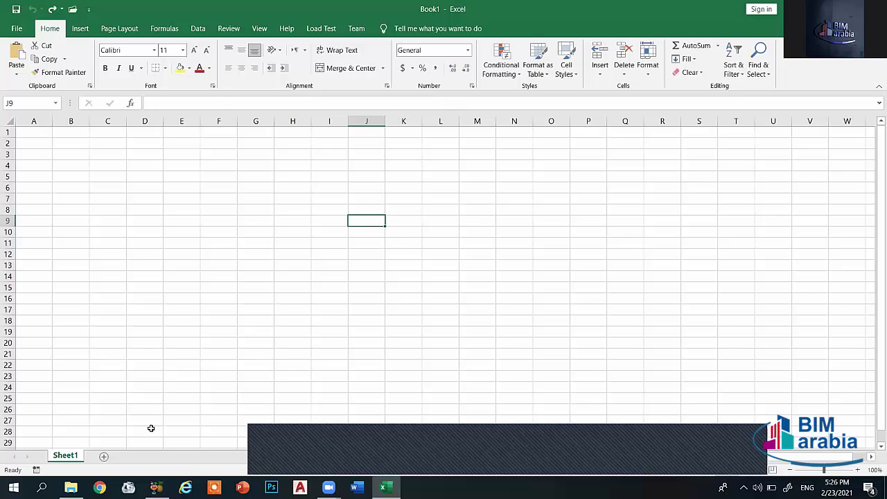
left_click(355, 480)
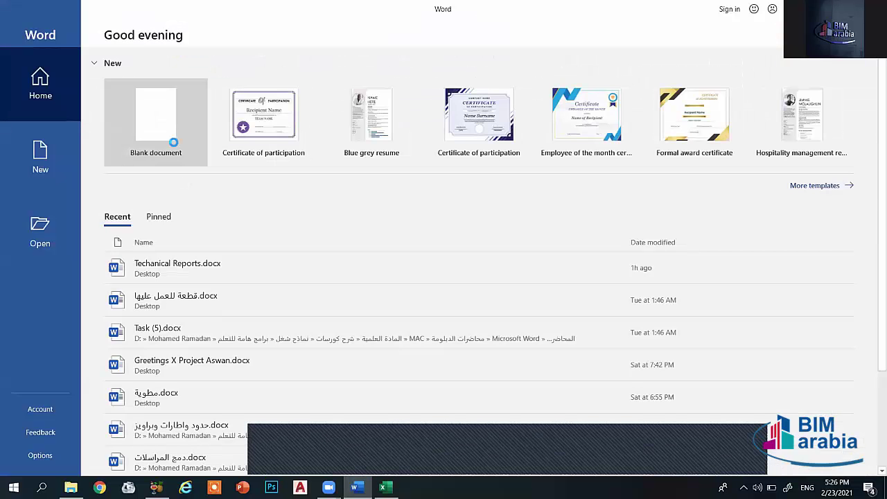
left_click(174, 144)
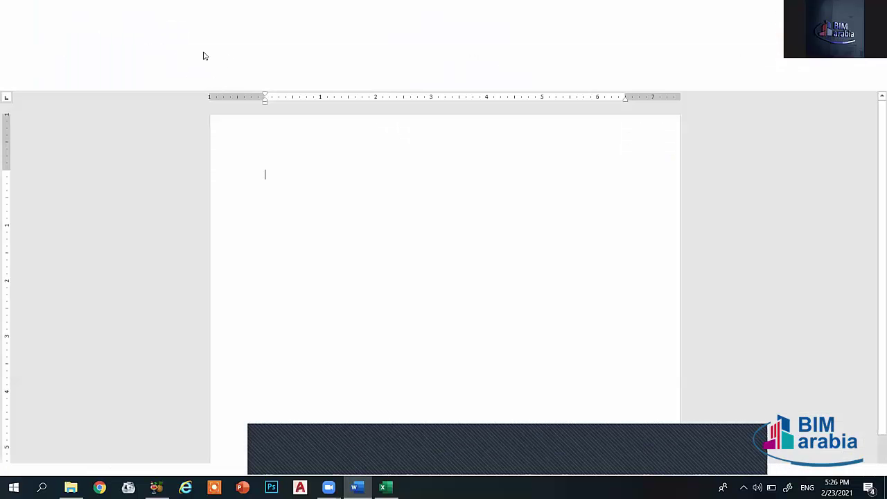
left_click(176, 50)
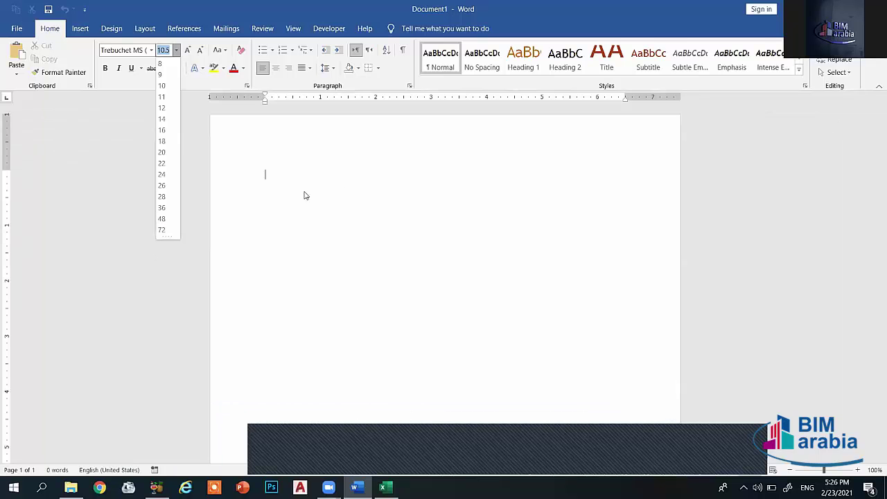
left_click(340, 184)
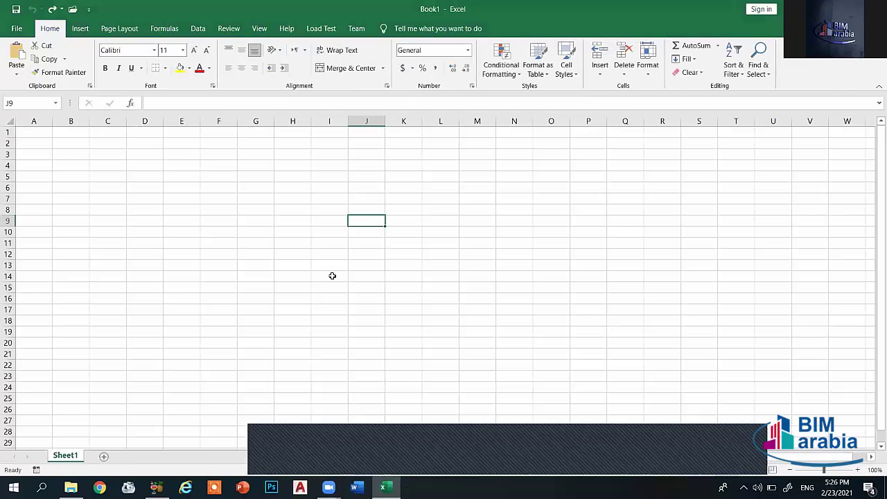
left_click(182, 49)
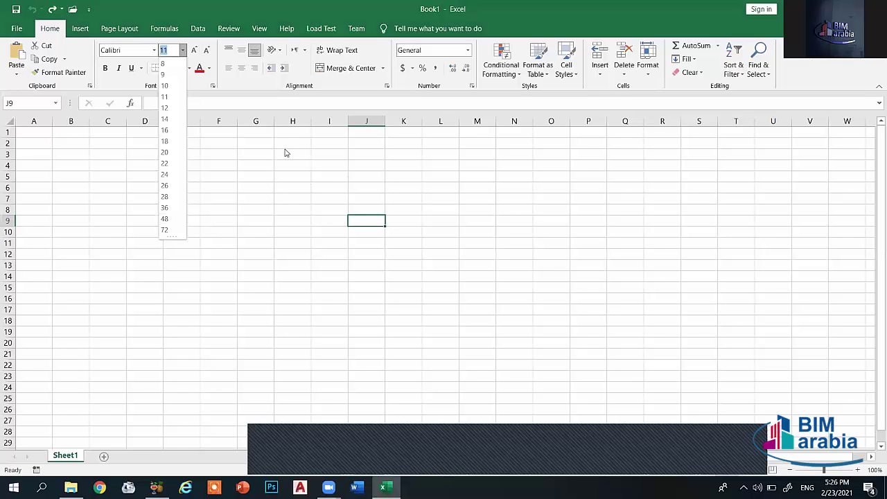
left_click(288, 151)
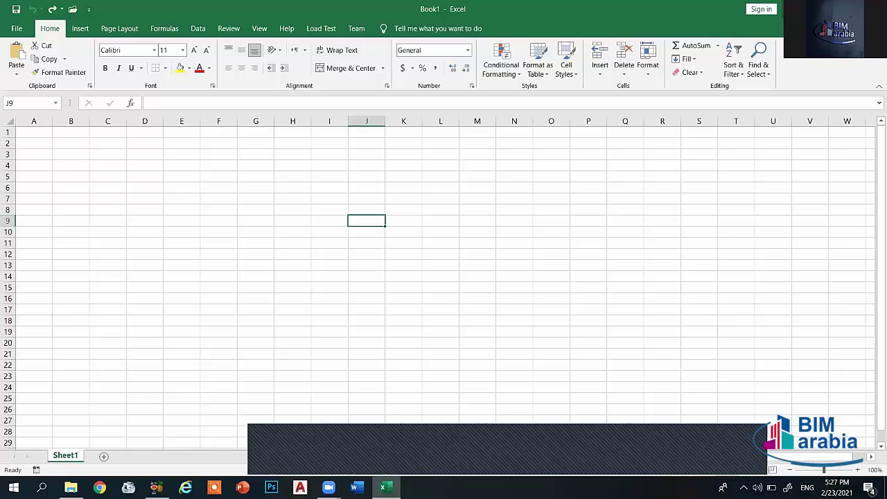
left_click(794, 9)
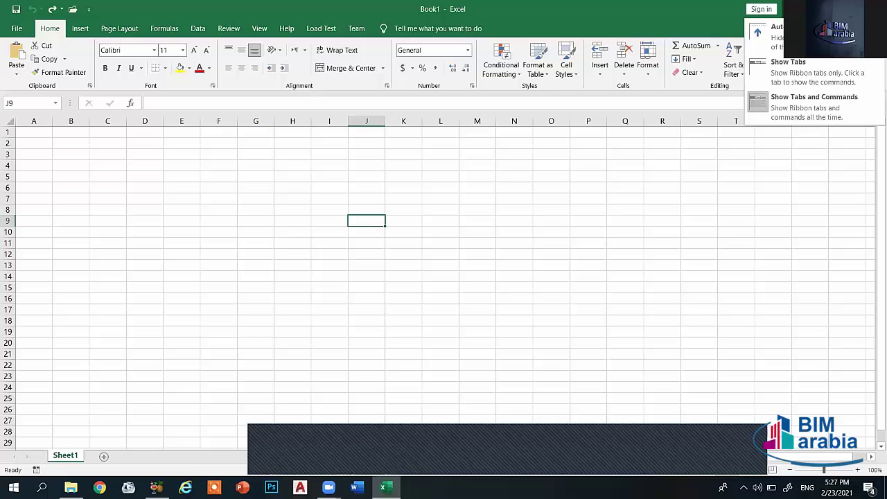
left_click(796, 65)
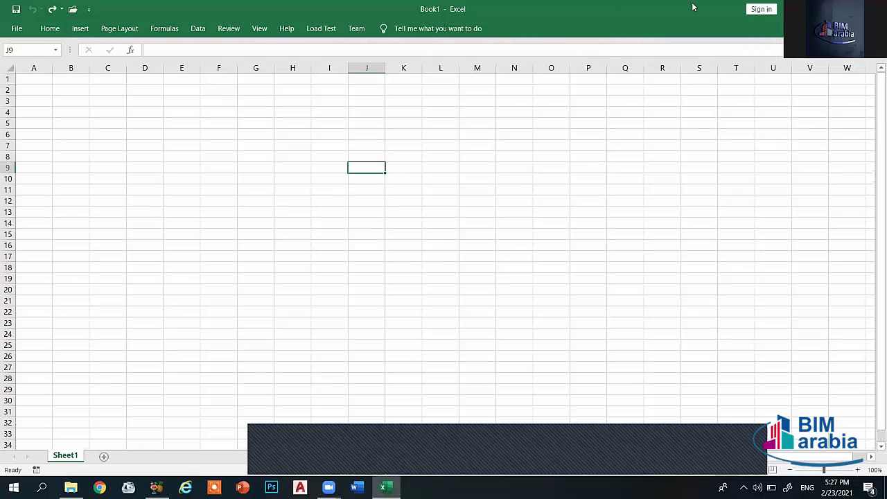
left_click(794, 8)
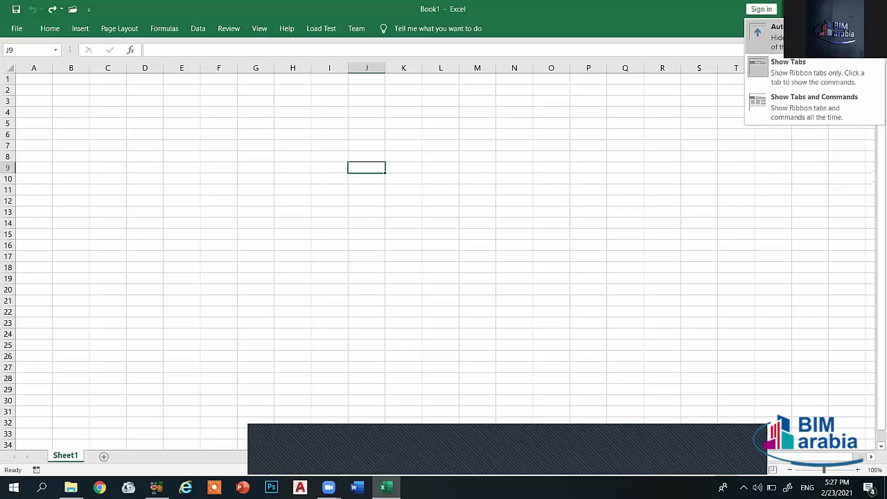
left_click(797, 35)
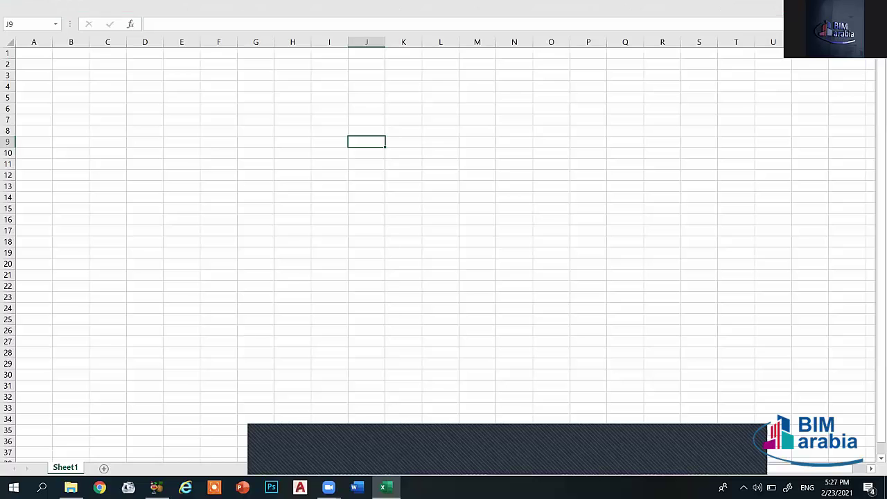
left_click(797, 6)
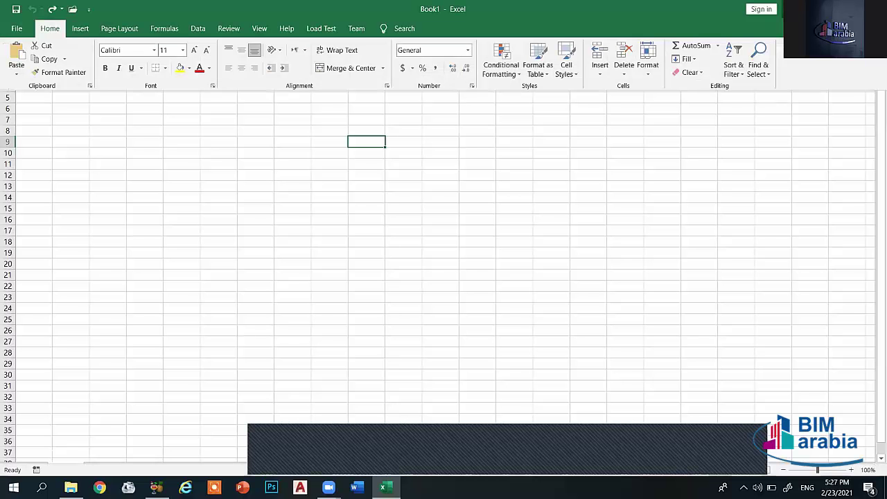
left_click(794, 9)
left_click(795, 102)
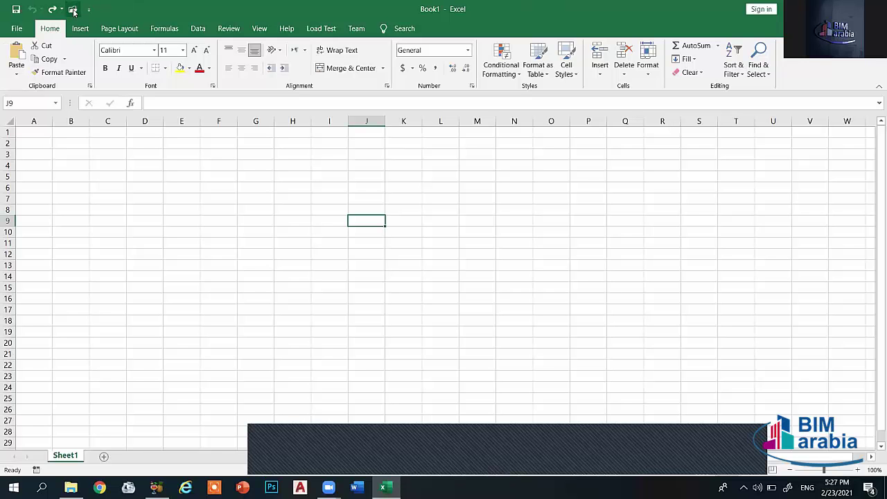
Add Quick Print to the Quick Access Toolbar, then remove it again
right_click(73, 11)
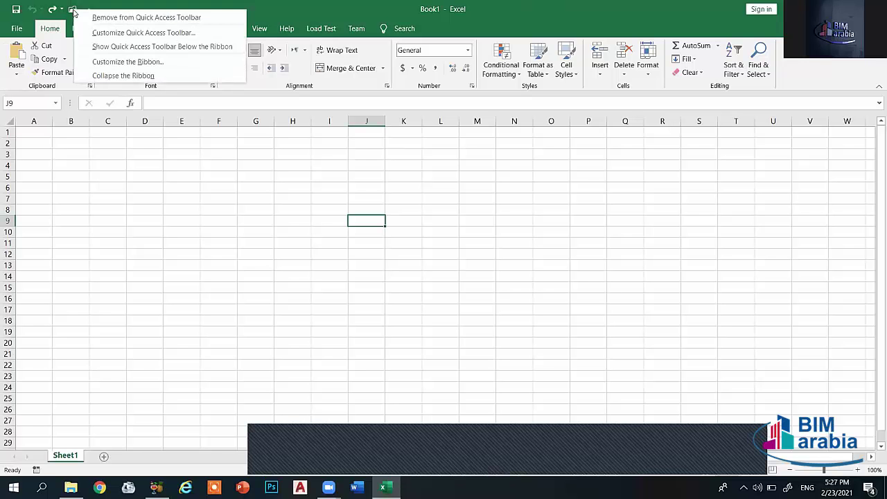
left_click(148, 3)
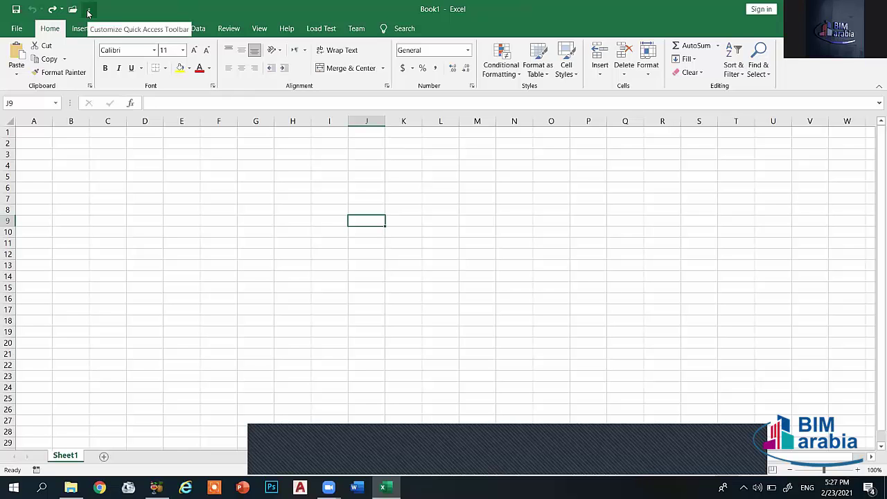
left_click(88, 11)
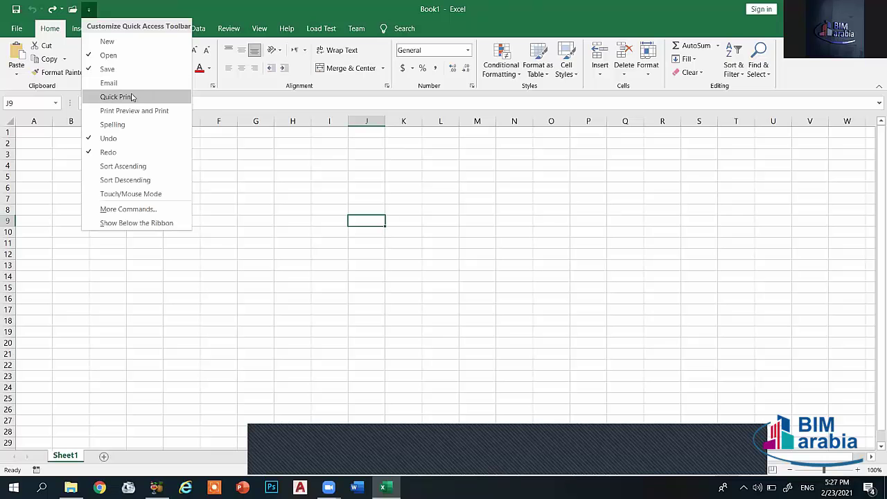
left_click(132, 97)
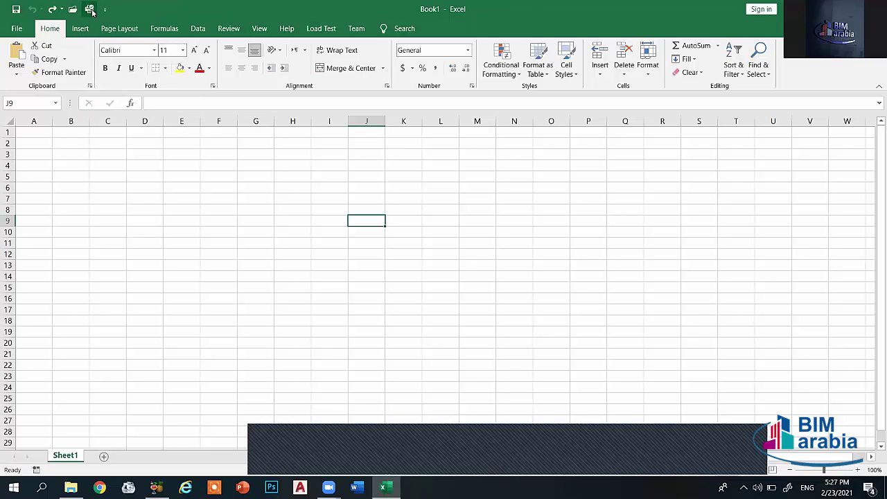
right_click(91, 11)
left_click(113, 17)
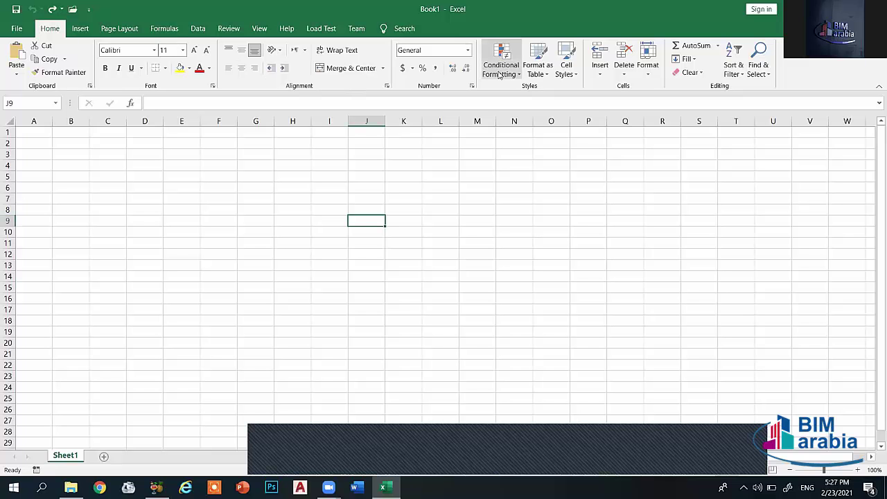
left_click(182, 109)
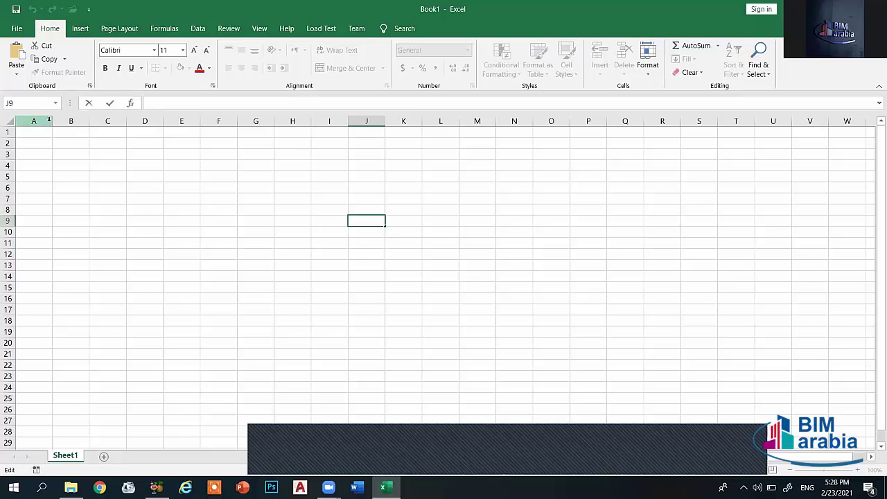
left_click(49, 120)
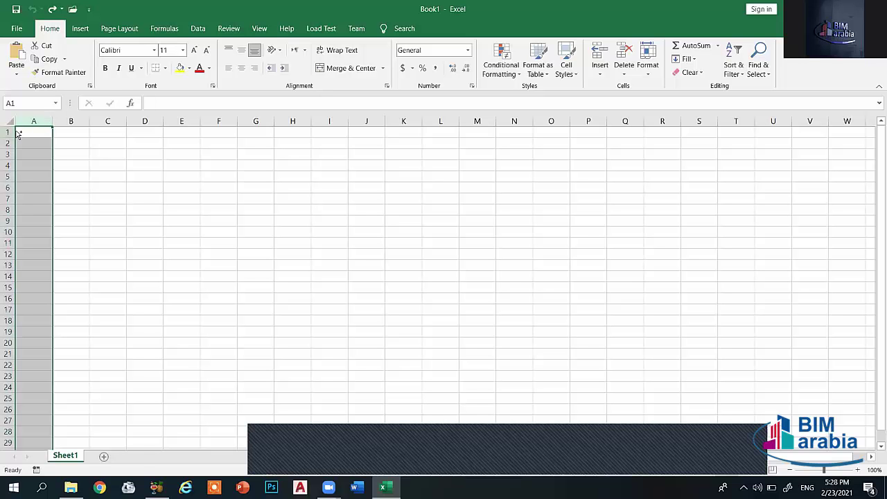
left_click(7, 132, "ctrl")
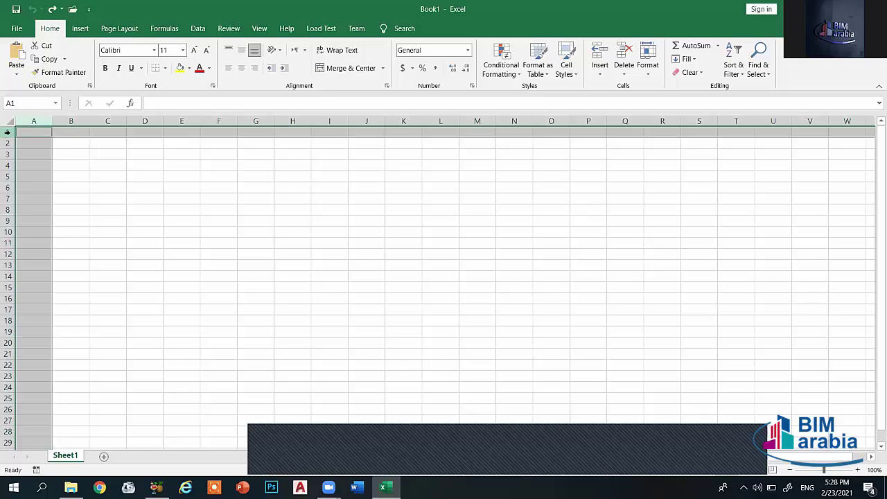
left_click(36, 131)
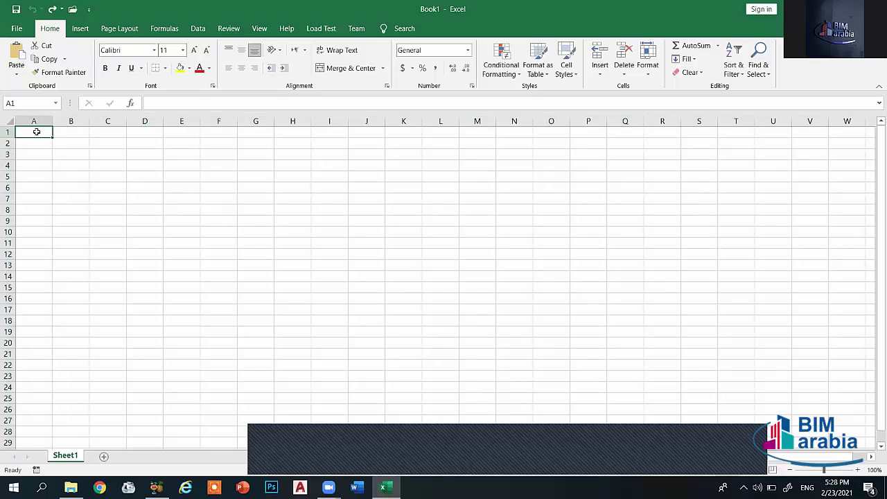
left_click(33, 121)
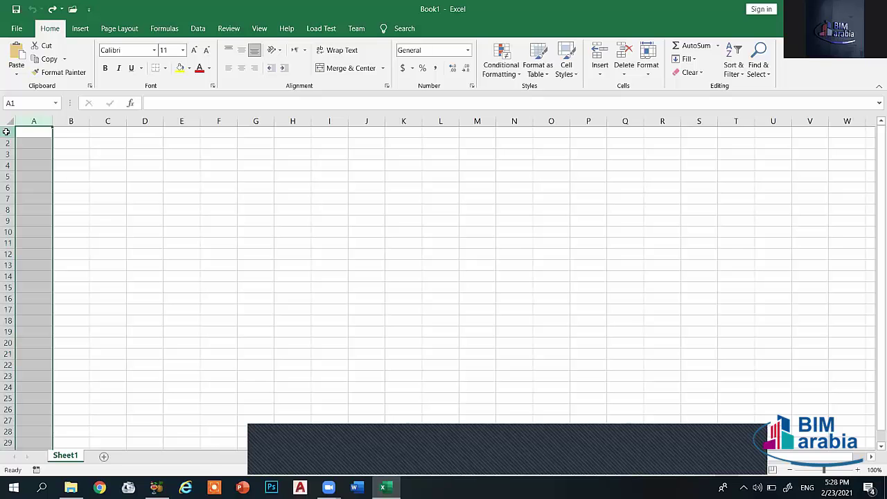
left_click(6, 132, "ctrl")
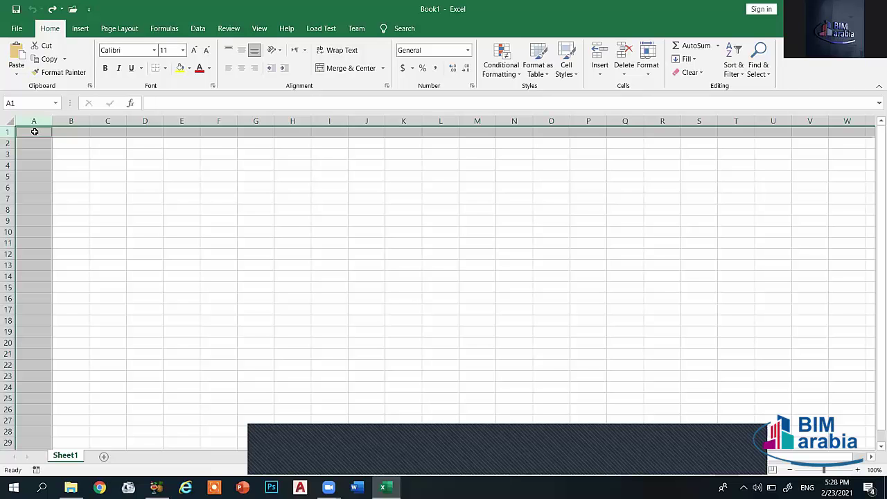
left_click(34, 131)
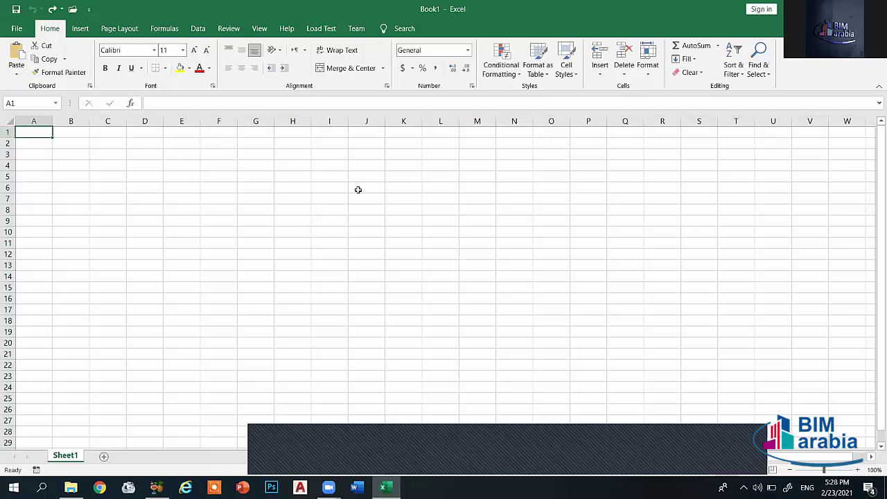
Move the active cell through K9, R10, the Name Box, G18, F6 and H11
left_click(404, 220)
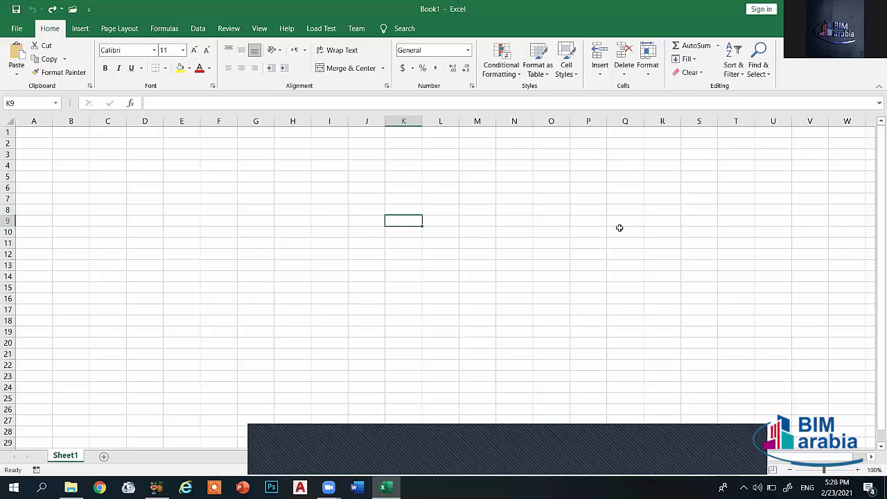
left_click(659, 229)
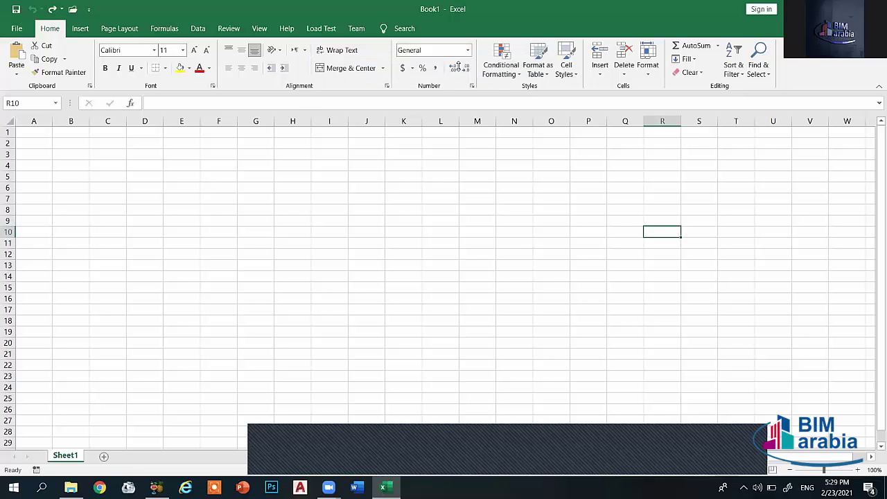
left_click(26, 104)
left_click(27, 104)
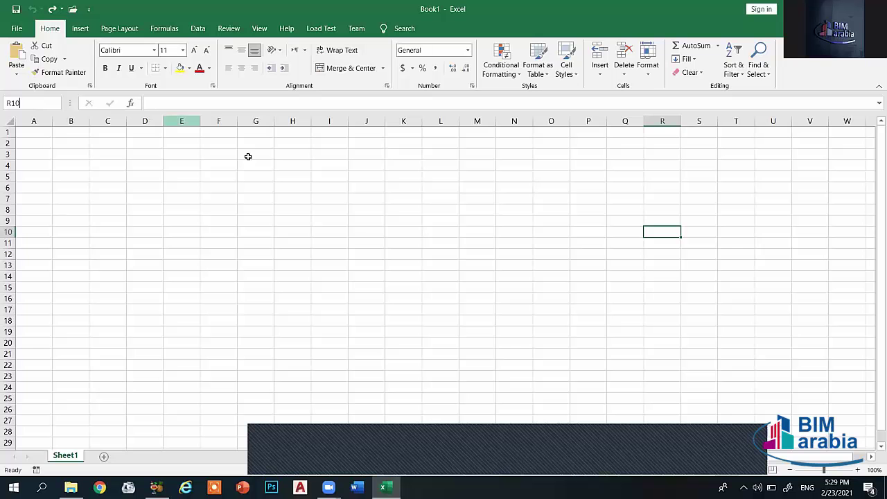
left_click(243, 323)
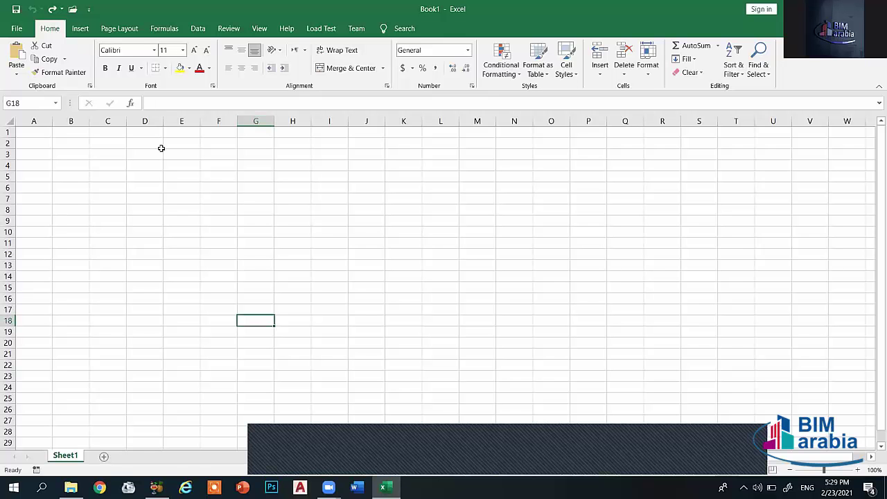
left_click(215, 190)
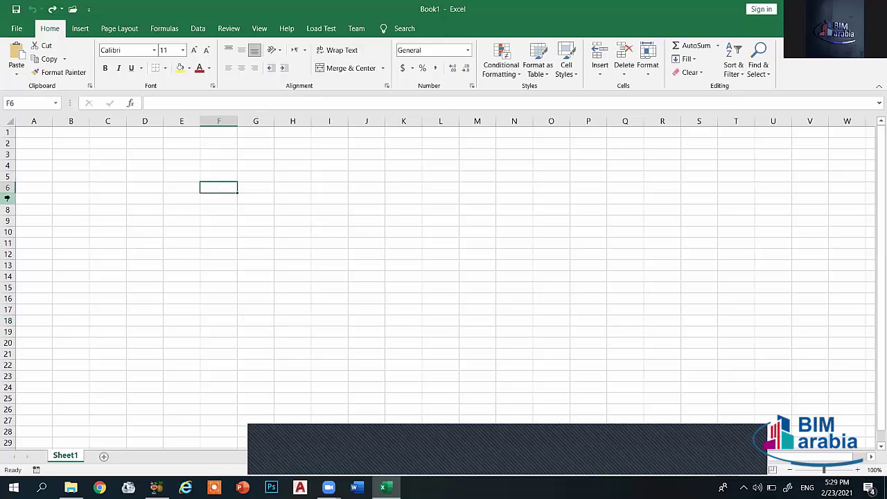
left_click(280, 243)
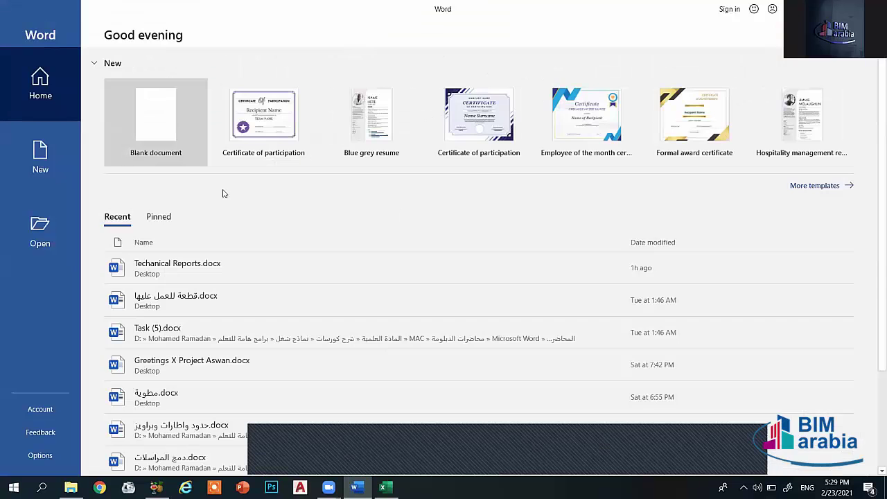
Create a blank Word document, zoom to 500% and back, reset to 100%, then return to Excel
left_click(168, 138)
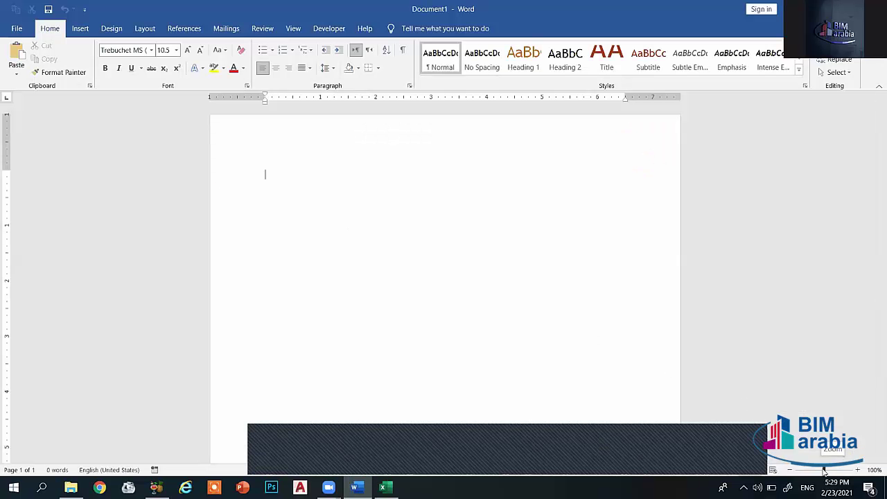
left_click_drag(825, 470, 869, 477)
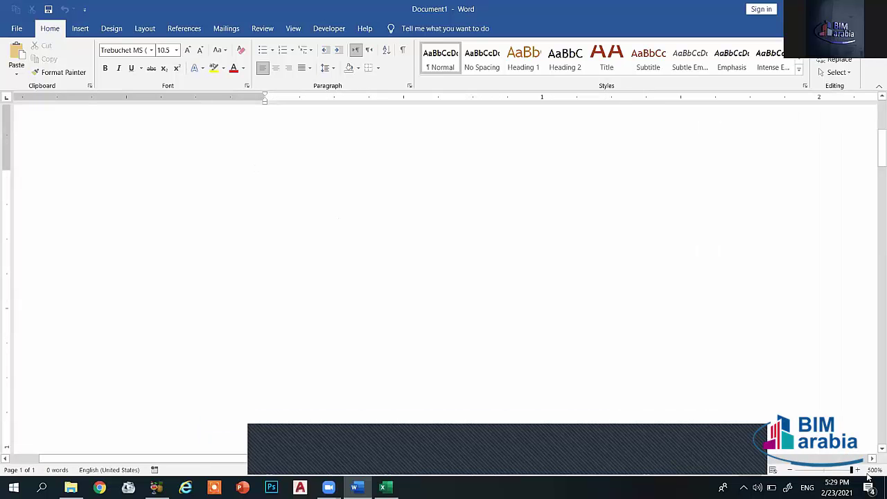
left_click_drag(852, 470, 832, 471)
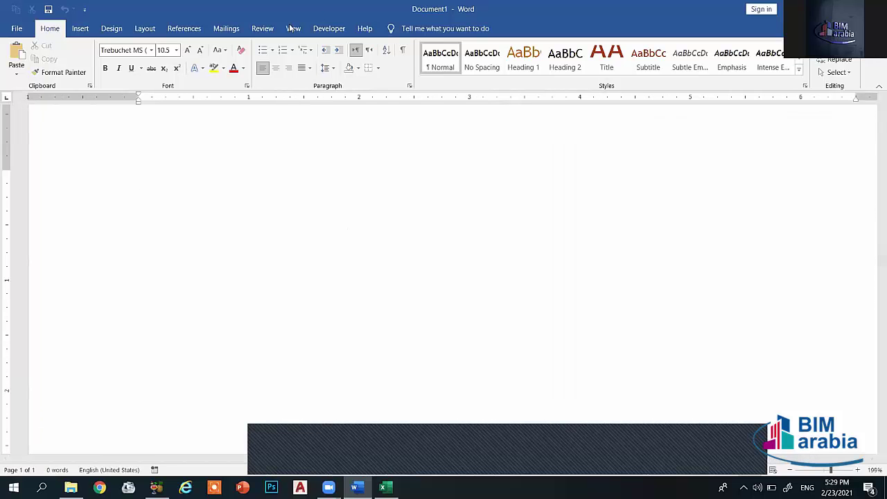
left_click(295, 28)
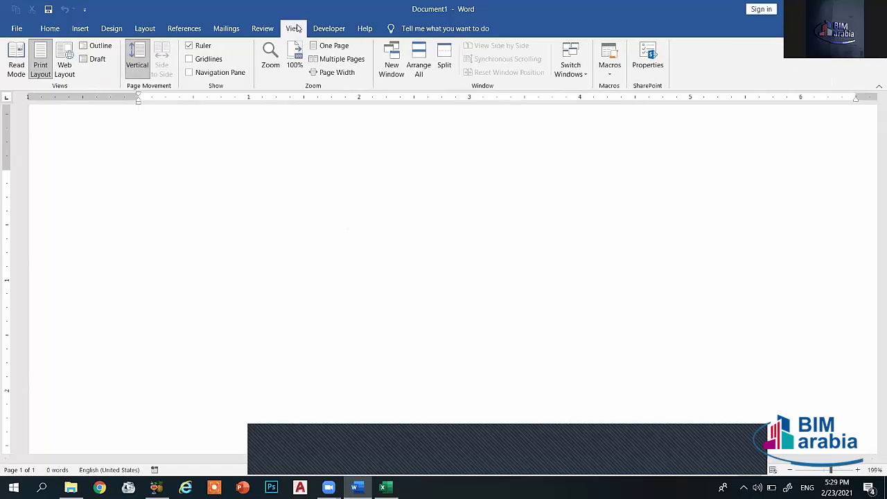
left_click(293, 59)
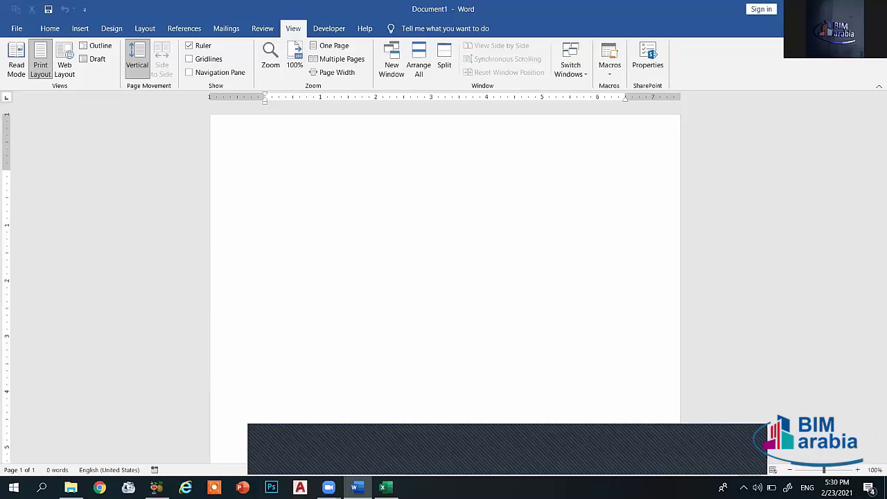
key("alt+Tab")
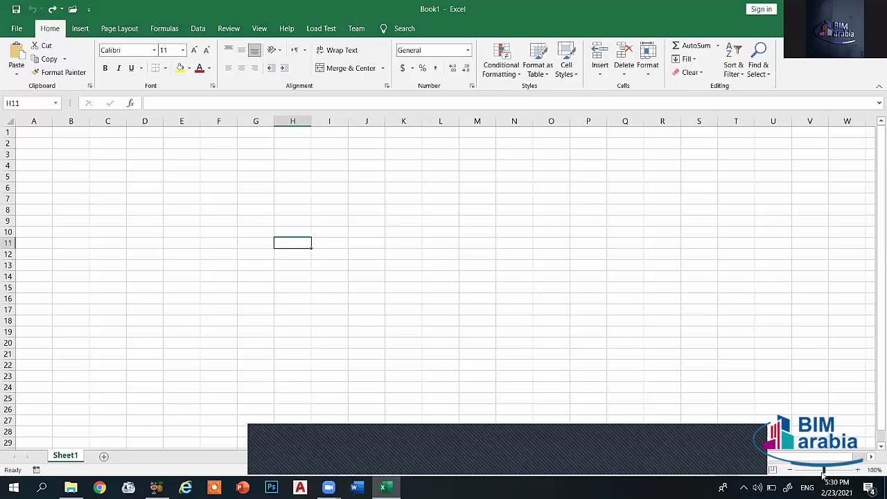
Zoom the empty sheet to 400%, then back to about 188%
left_click_drag(825, 470, 874, 471)
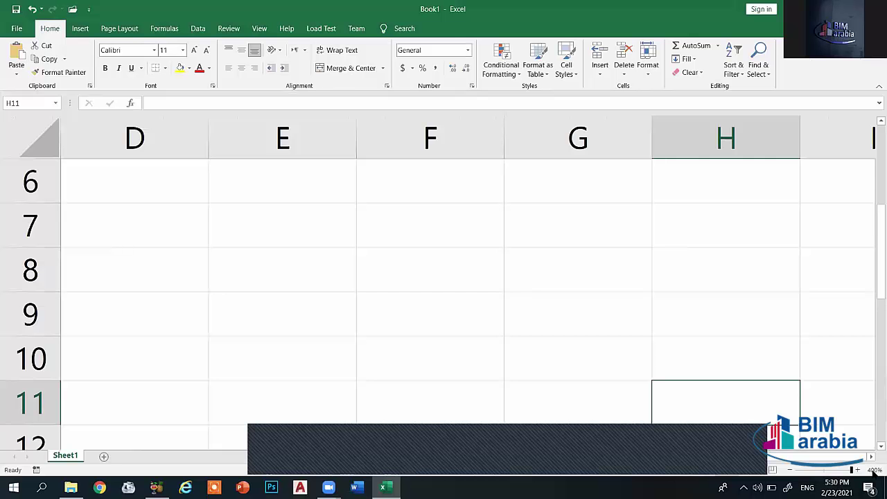
left_click_drag(852, 471, 824, 473)
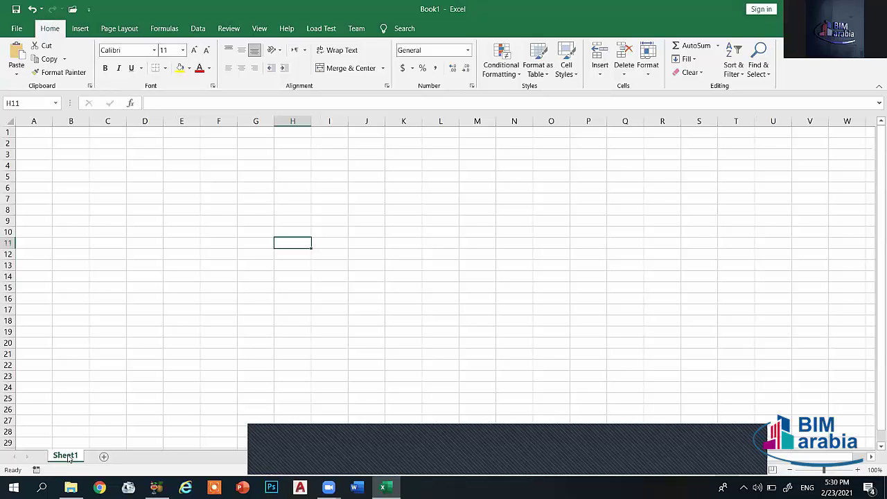
Replace the Sheet1 tab name with 'قاعدة بيانات' (database)
double_click(68, 457)
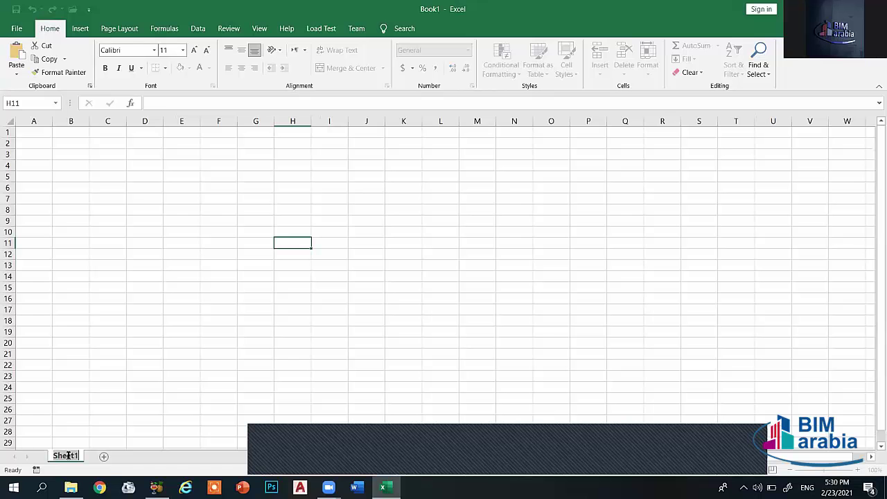
key("BackSpace")
type("ق")
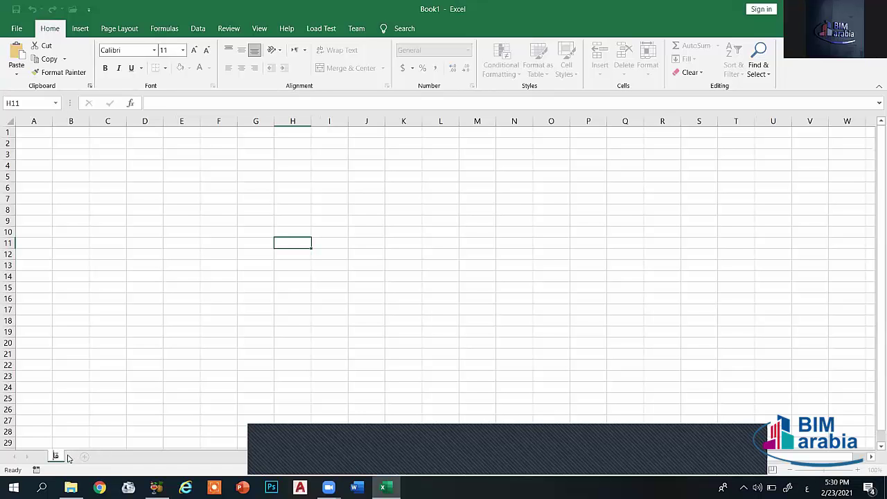
type("اعدة ب")
type("يانات")
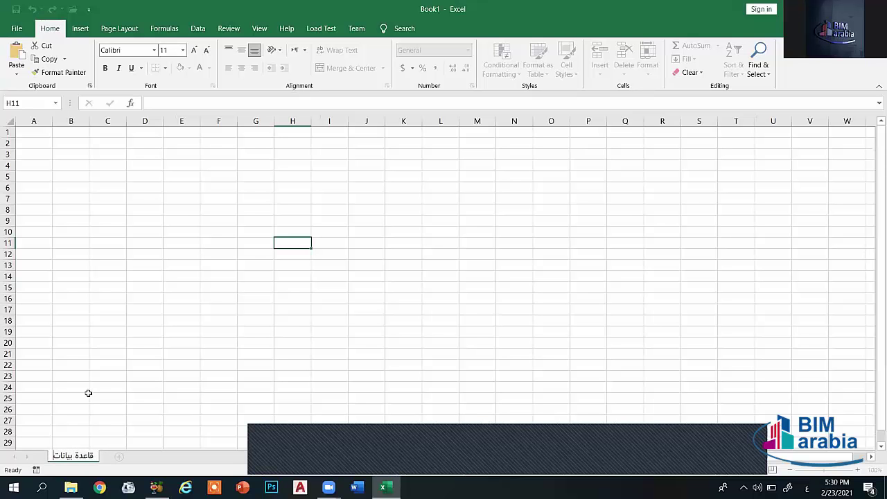
left_click(86, 396)
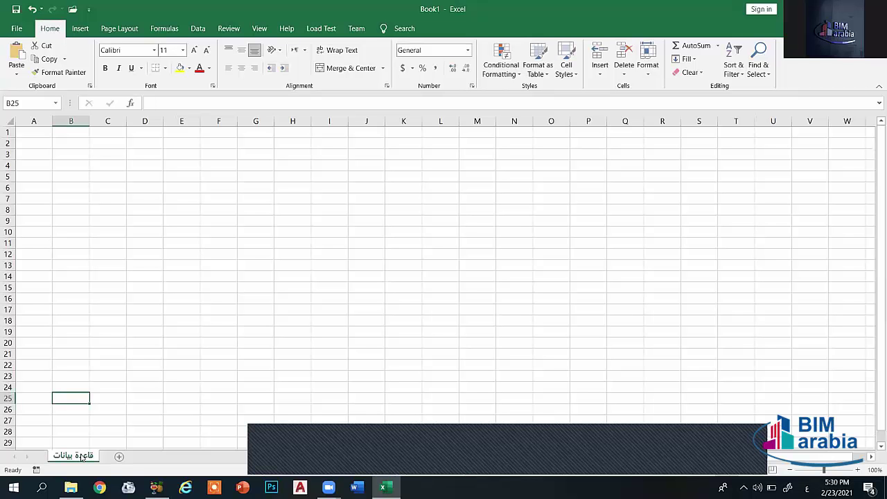
Start renaming the قاعدة بيانات sheet from its tab menu, then keep the current name
right_click(82, 459)
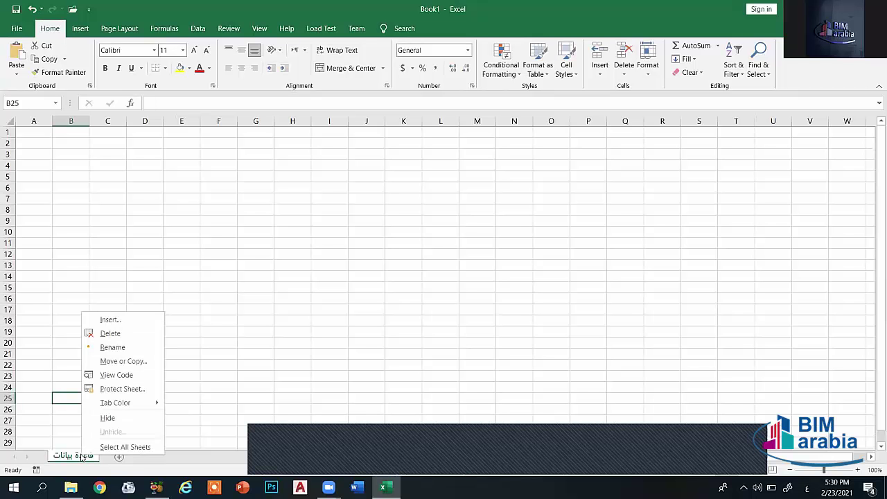
left_click(129, 348)
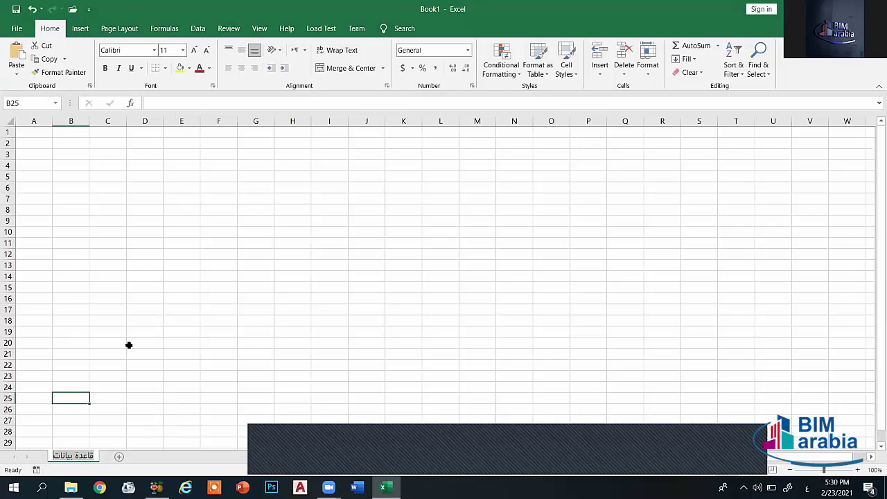
left_click(131, 366)
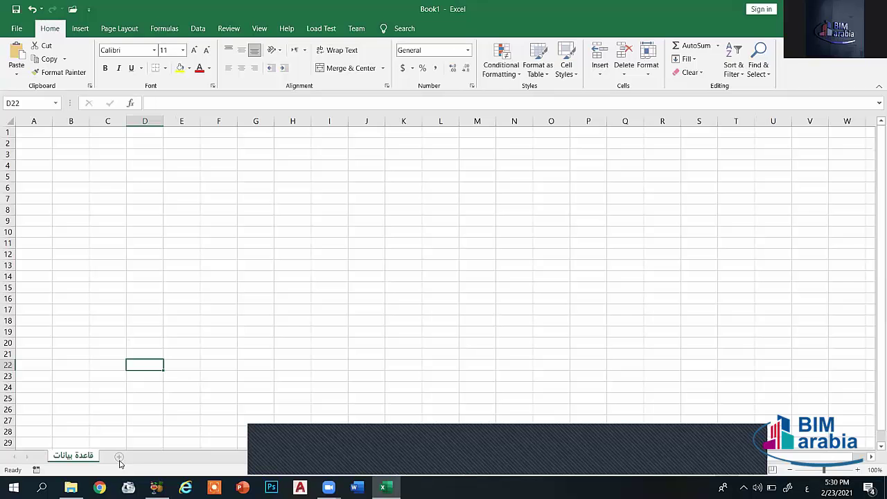
Add new sheets Sheet2 and Sheet3, then delete Sheet3
left_click(118, 456)
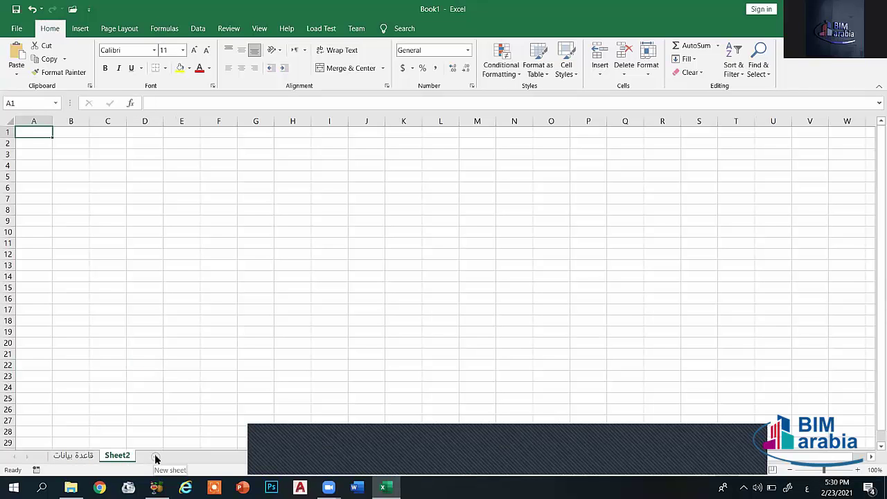
left_click(156, 456)
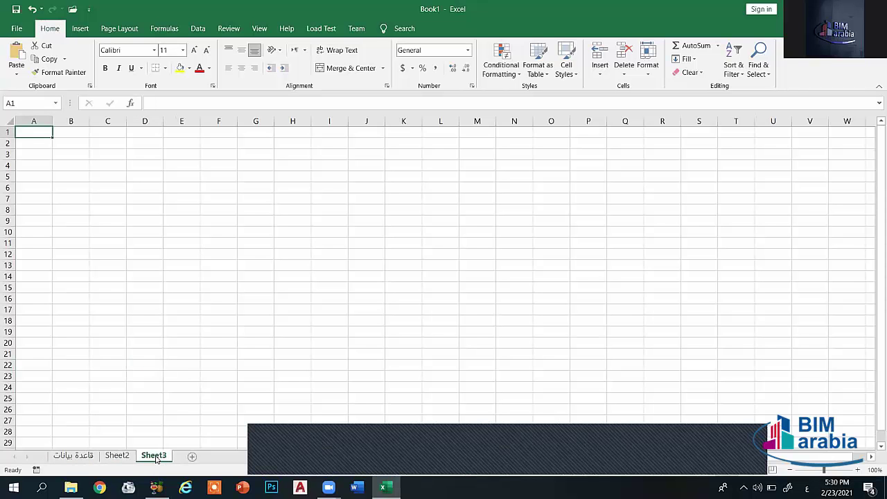
left_click(119, 457)
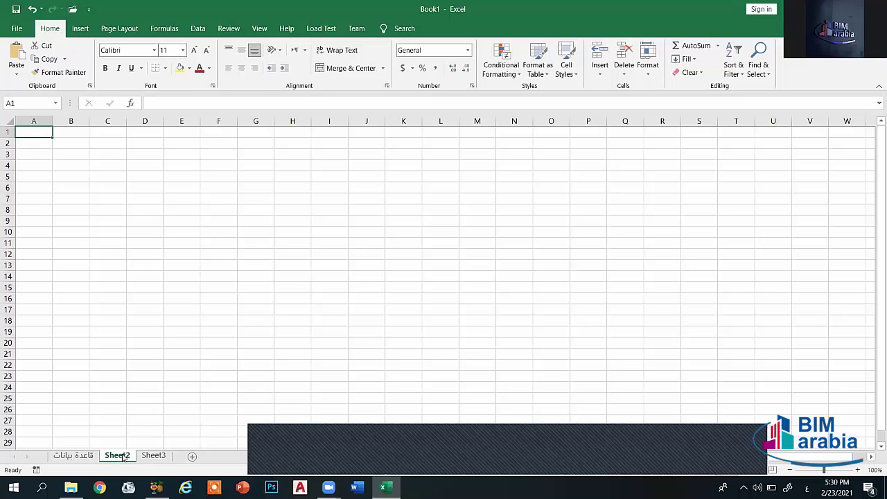
left_click(153, 457)
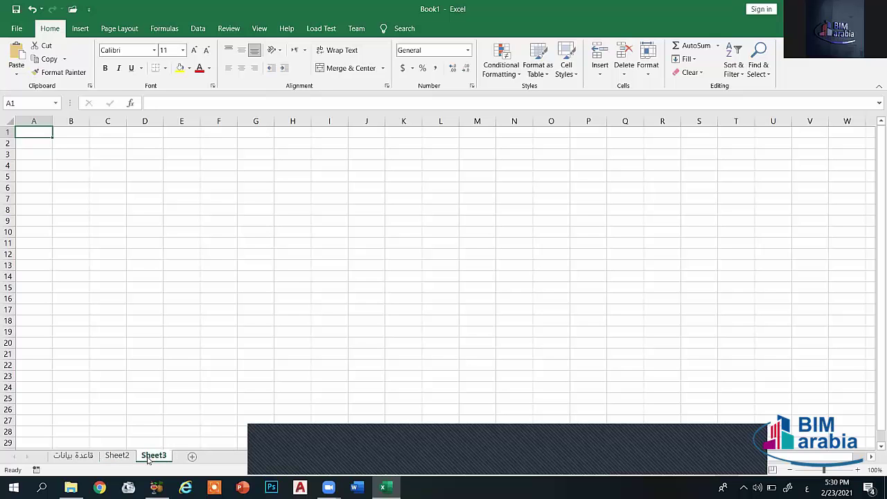
right_click(149, 456)
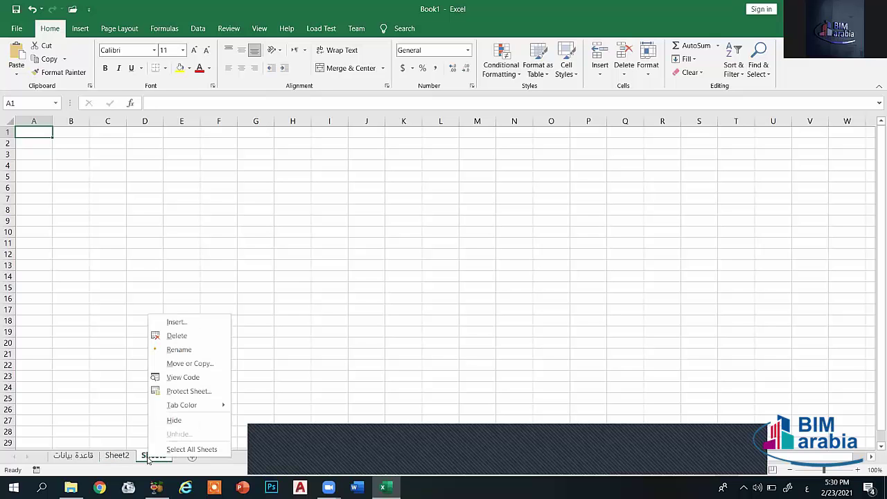
left_click(195, 338)
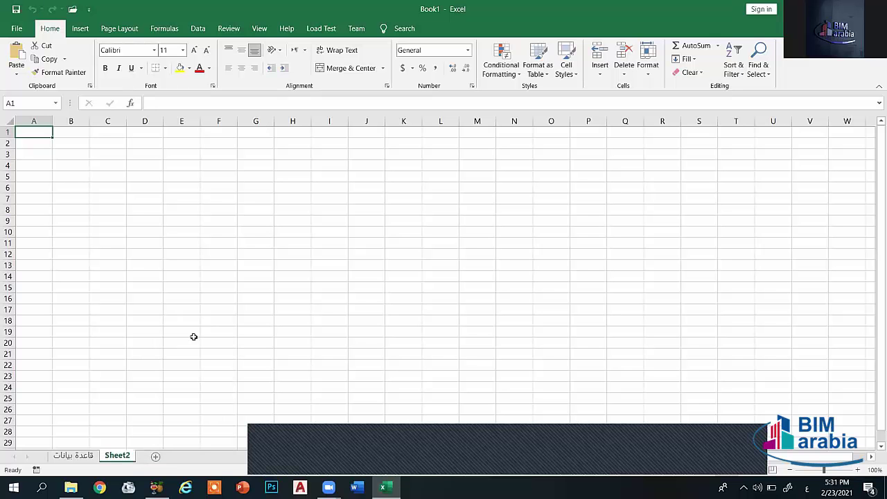
Insert a blank worksheet before Sheet2 via the Insert dialog, then close the covering panel
right_click(121, 460)
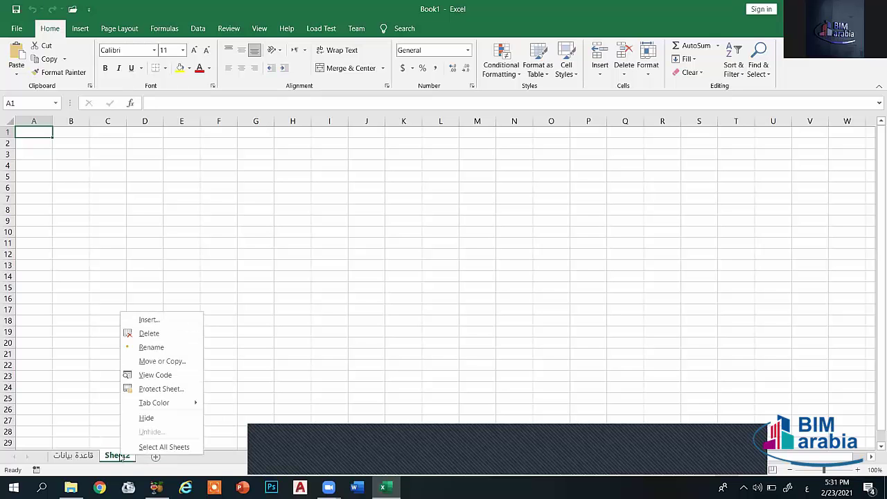
left_click(171, 322)
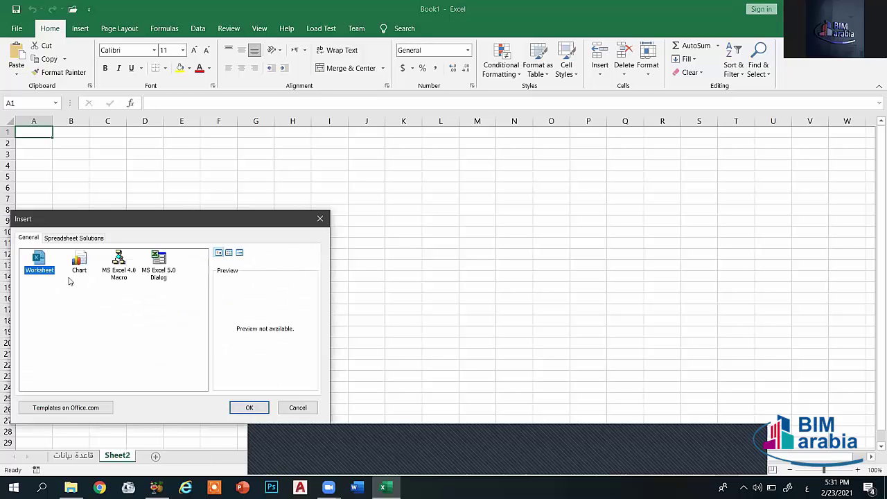
left_click(249, 408)
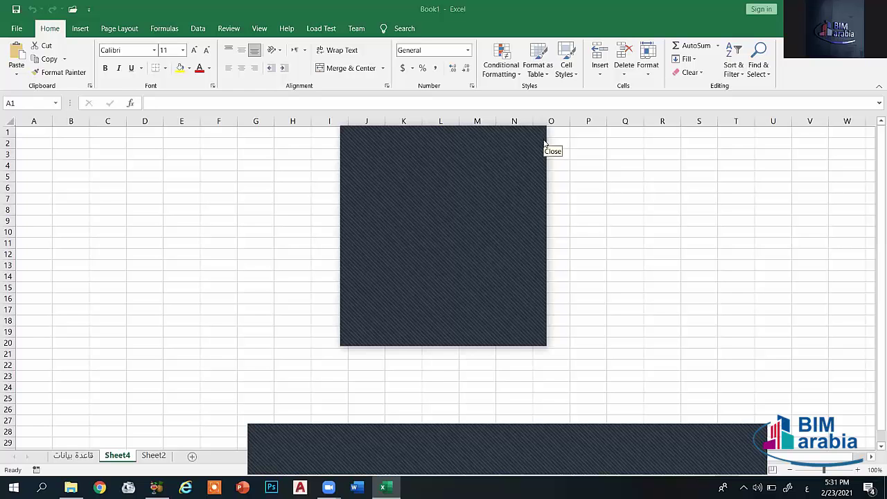
left_click(544, 143)
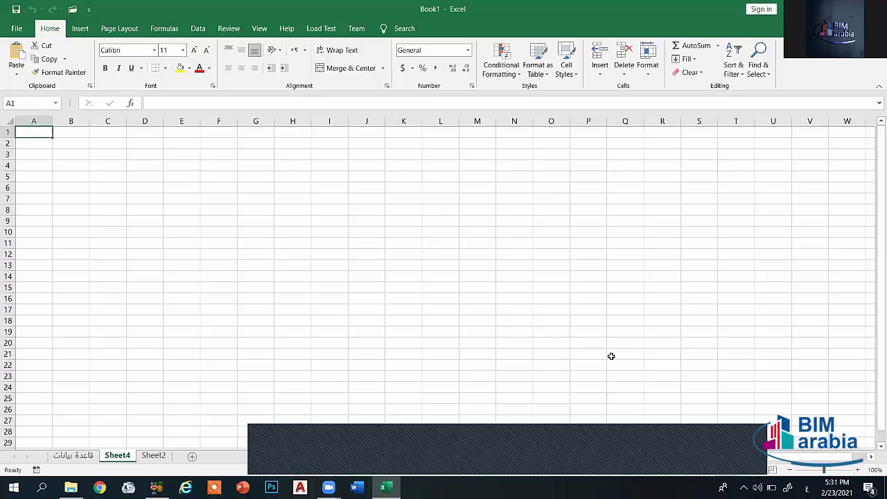
Delete Sheet4, then insert a blank worksheet before Sheet2 and delete the new Sheet5
right_click(125, 458)
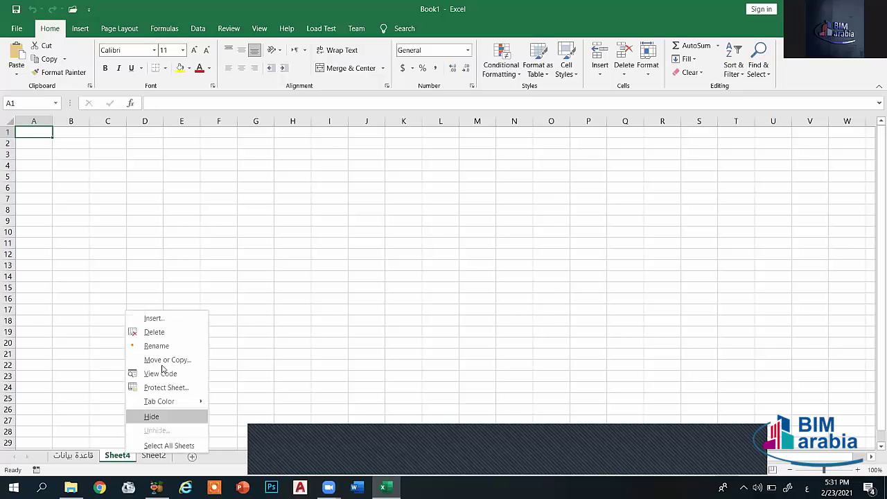
left_click(177, 333)
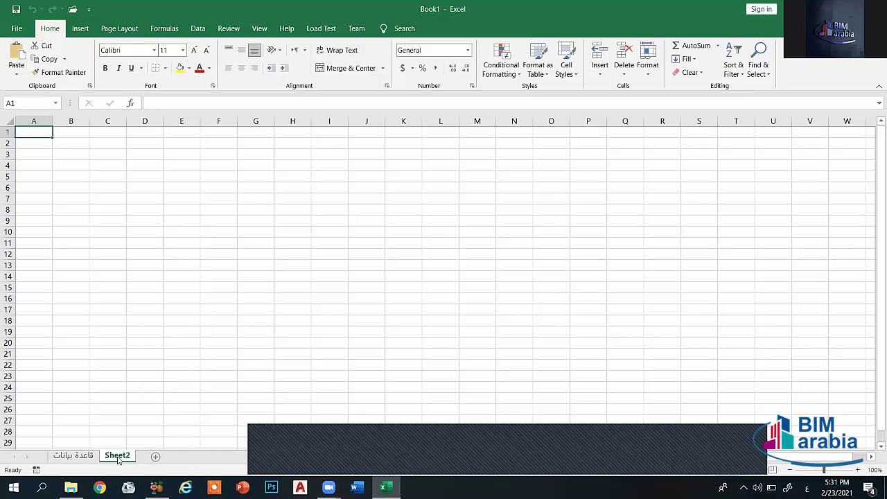
right_click(121, 457)
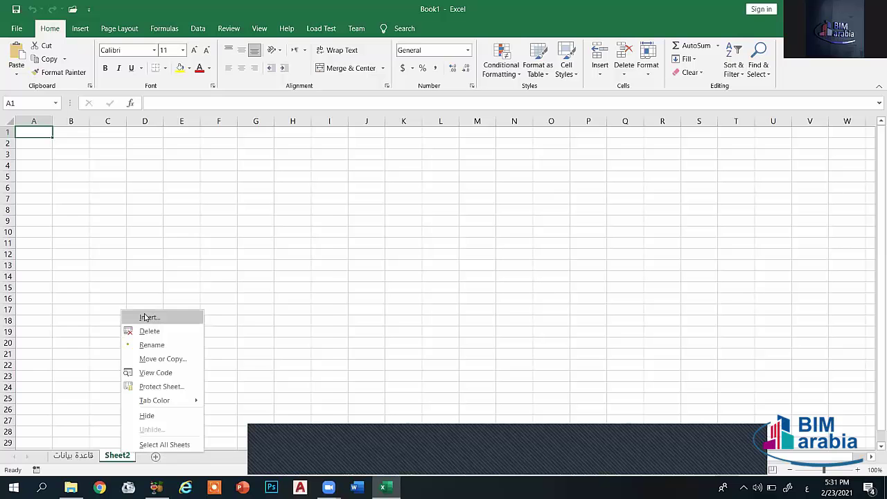
left_click(147, 319)
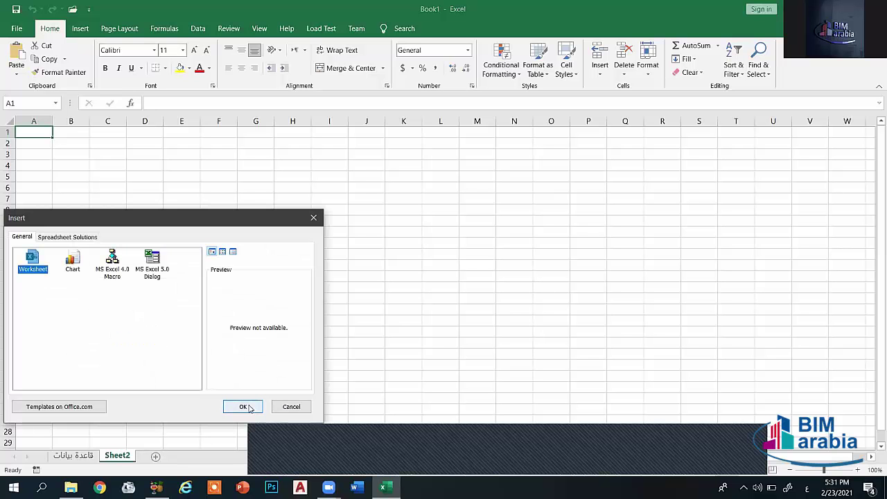
left_click(244, 407)
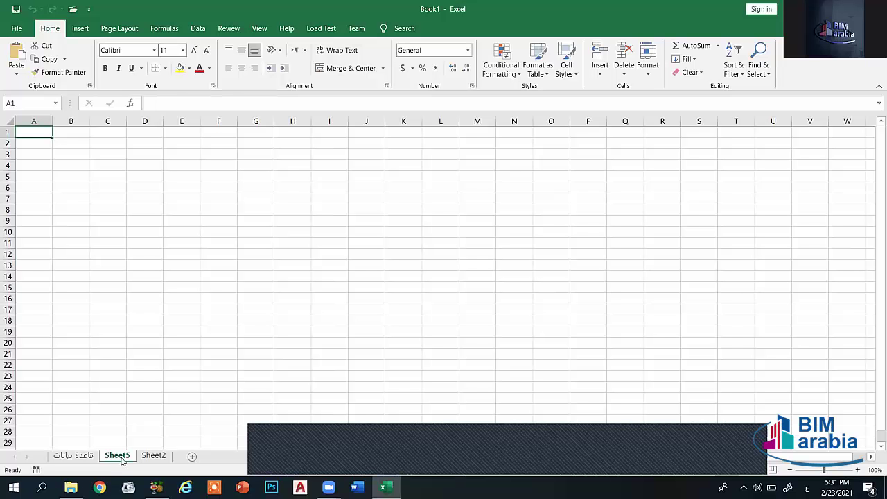
right_click(122, 461)
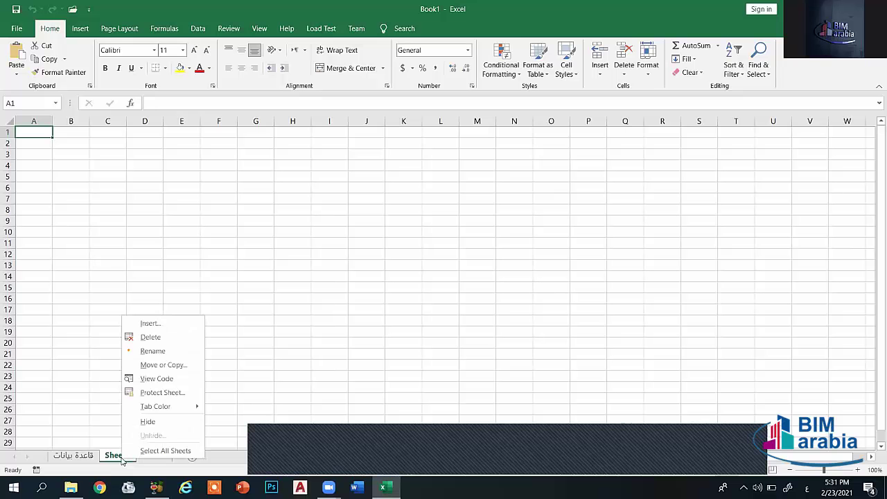
left_click(157, 336)
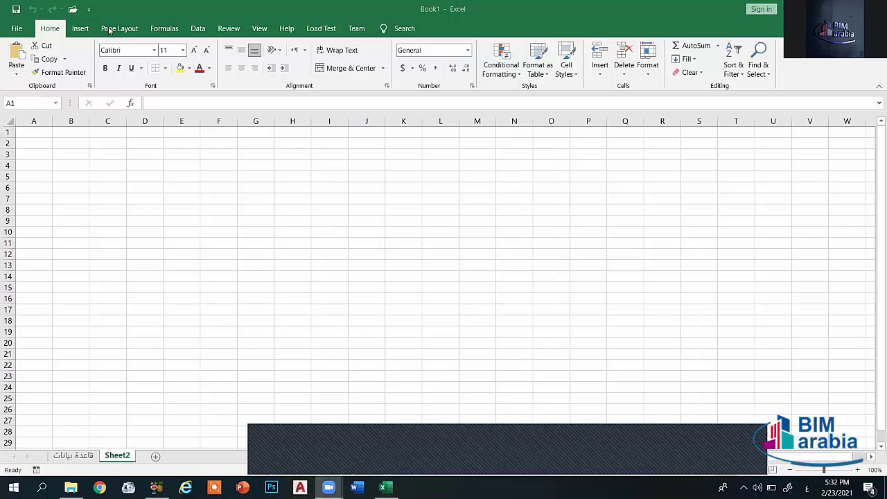
Switch the sheet to right-to-left direction on Page Layout, then back to left-to-right
left_click(30, 128)
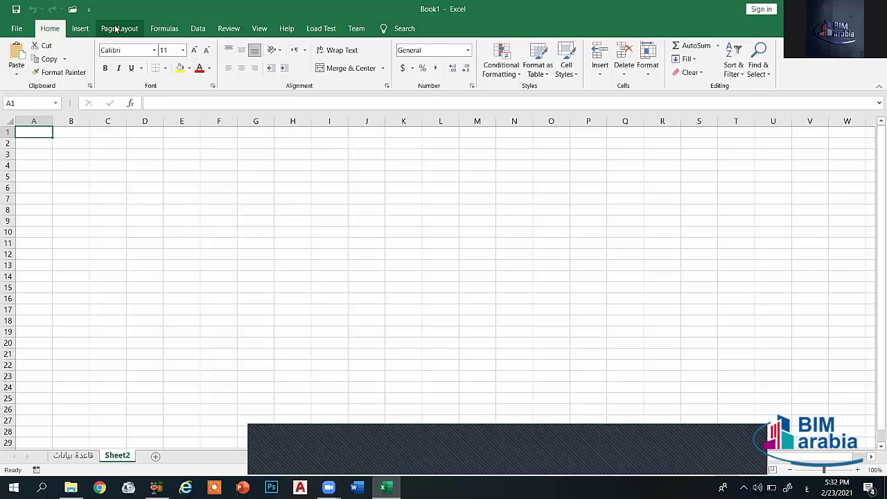
left_click(117, 29)
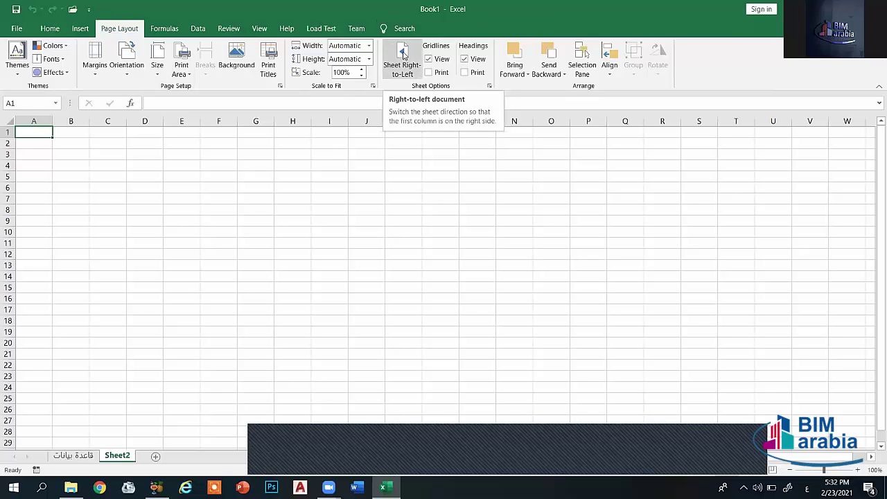
left_click(405, 56)
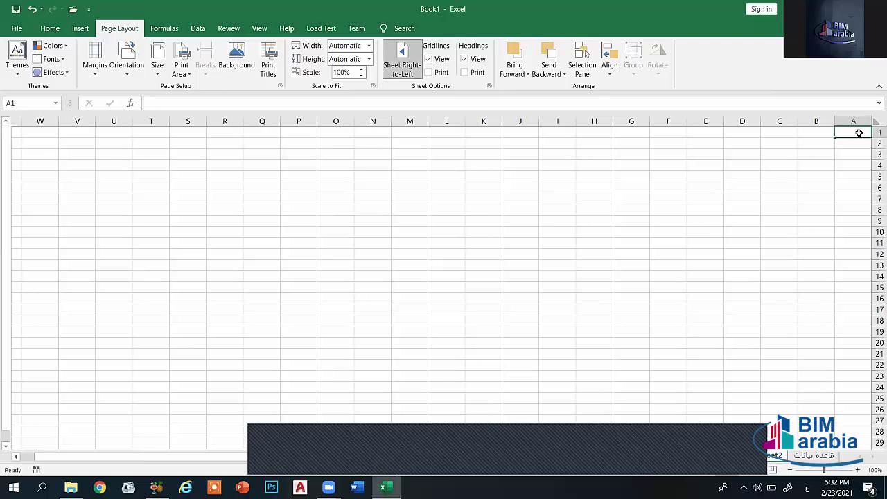
left_click(414, 50)
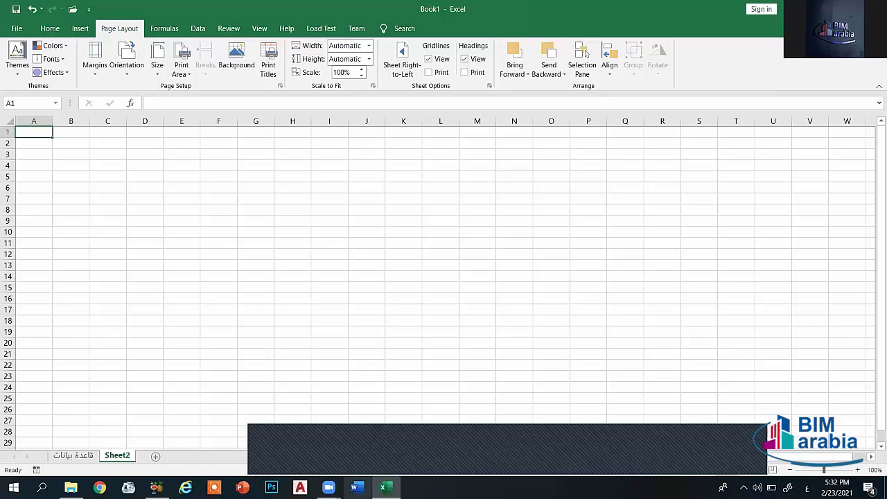
Create a blank Word document, then switch back to the Excel workbook
left_click(357, 487)
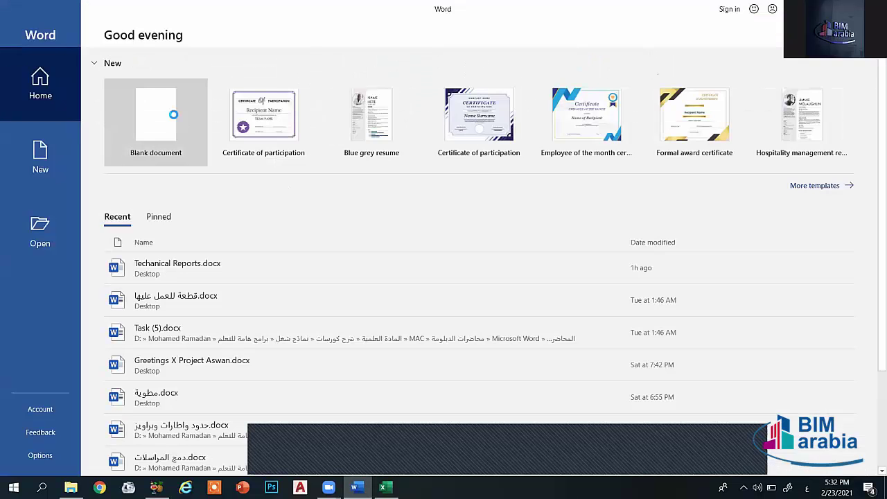
left_click(173, 114)
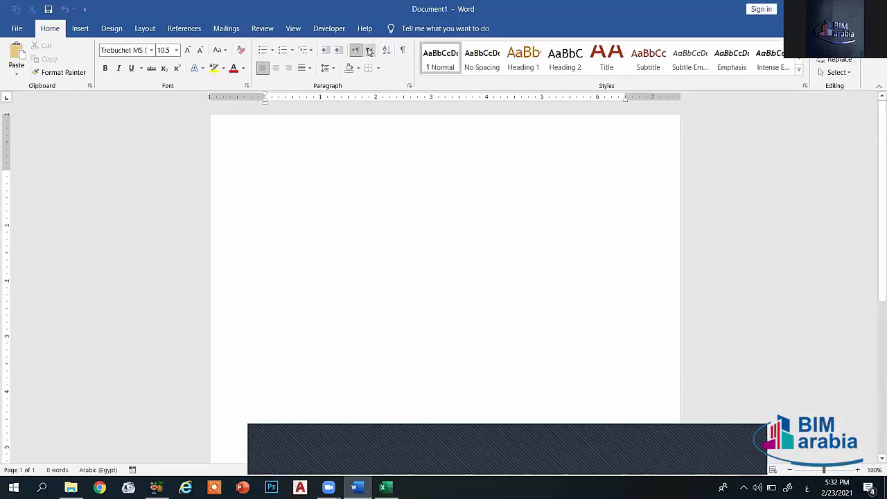
key("alt+Tab")
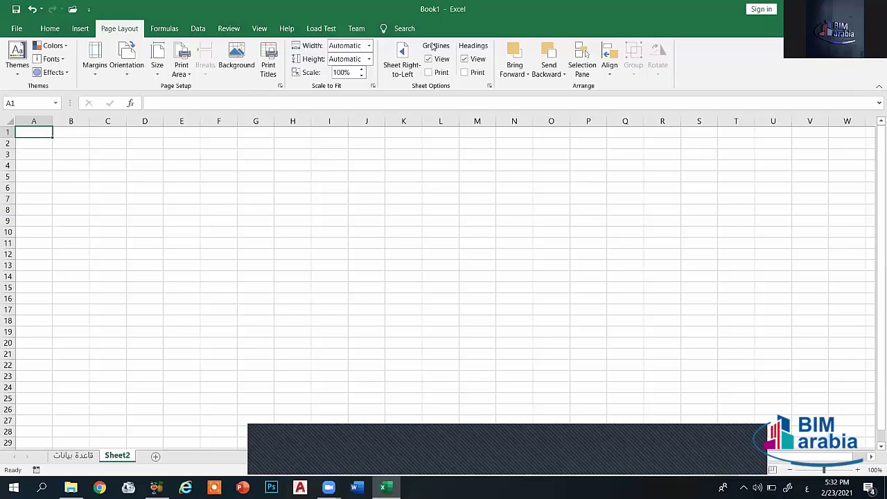
Flip the sheet direction right-to-left and back, then keep Book1 as Sheet2's move destination
left_click(390, 59)
left_click(390, 60)
right_click(126, 460)
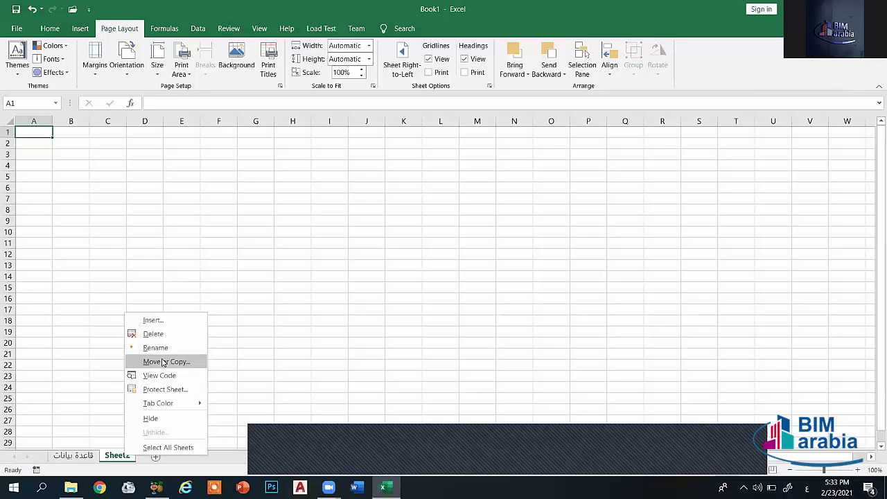
left_click(164, 362)
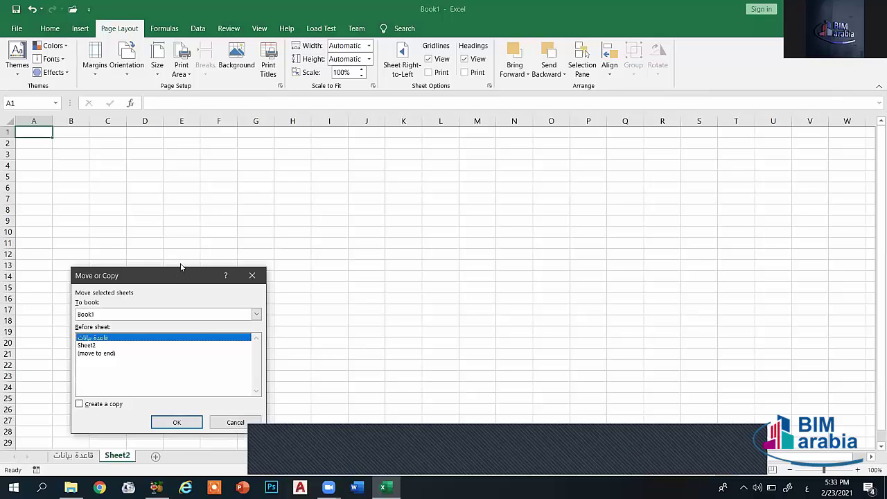
left_click_drag(180, 267, 279, 166)
left_click(197, 215)
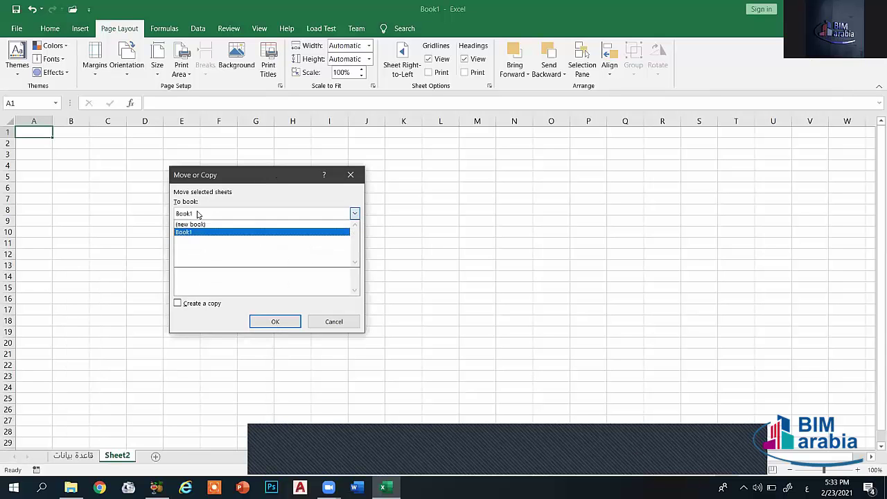
left_click(197, 215)
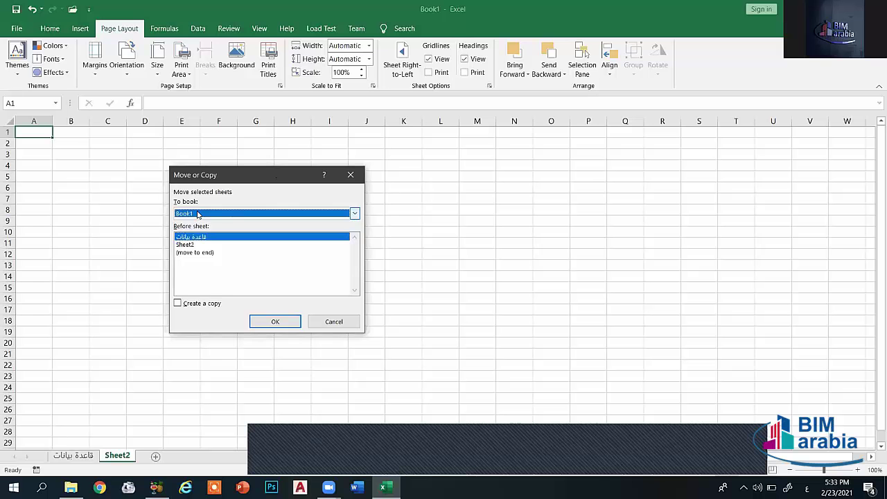
left_click(197, 215)
left_click(197, 214)
Move Sheet2 before قاعدة بيانات so it becomes the first tab
left_click(187, 246)
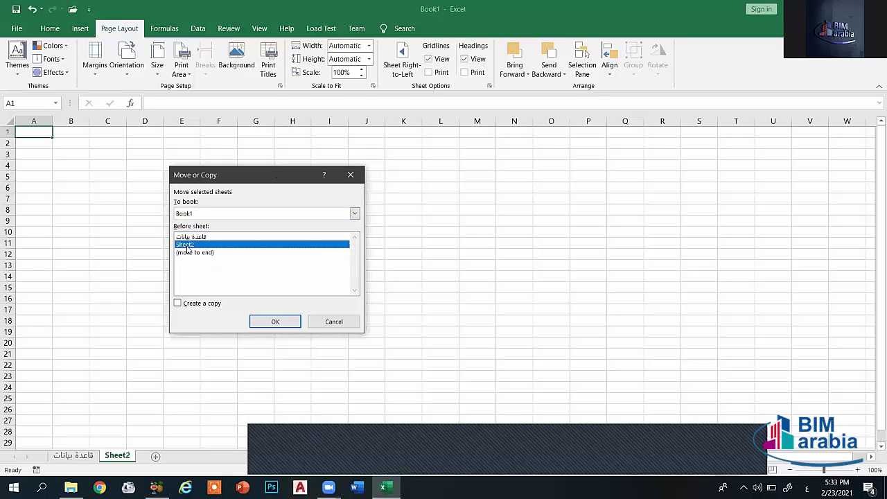
left_click(187, 253)
left_click(189, 245)
left_click(195, 237)
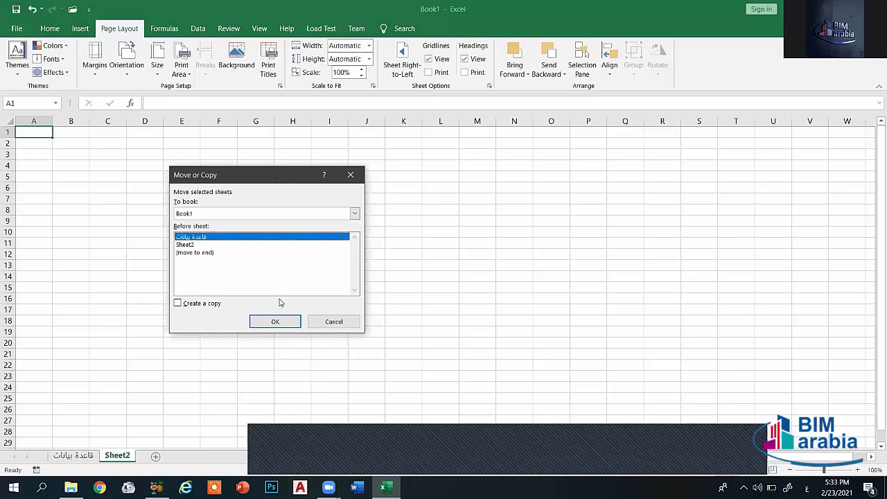
left_click(278, 320)
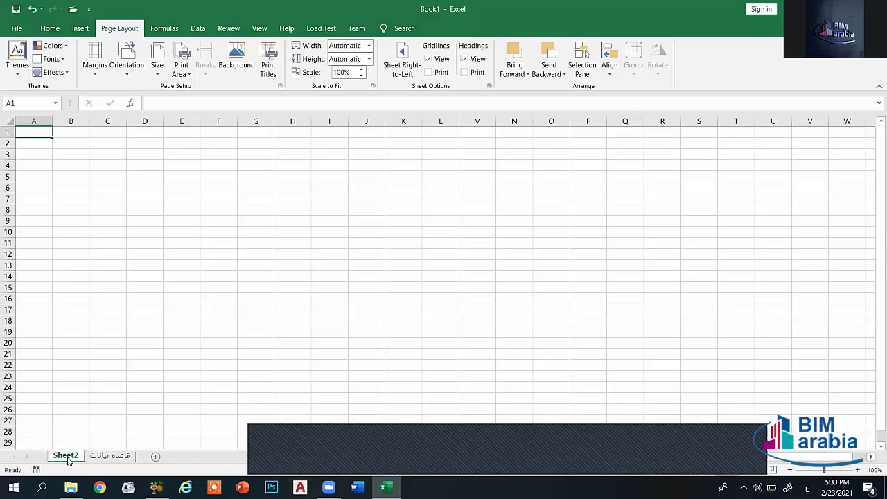
Move قاعدة بيانات back in front of Sheet2 through Move or Copy
right_click(105, 456)
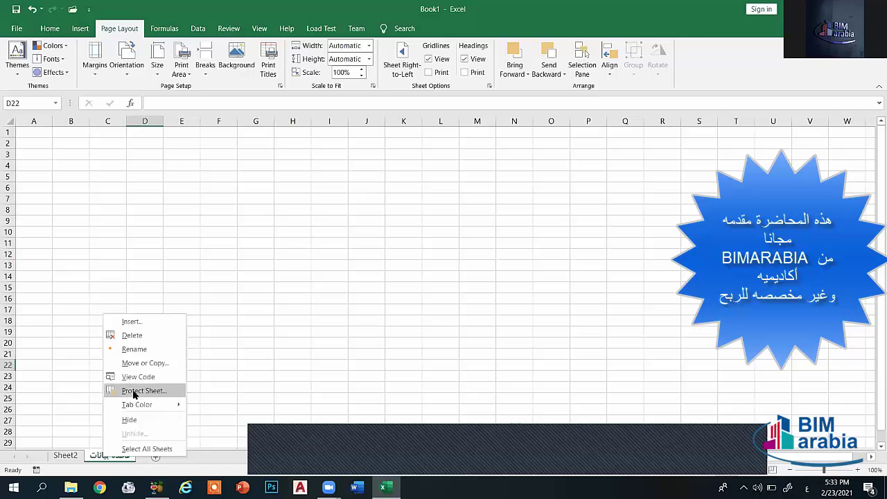
left_click(142, 363)
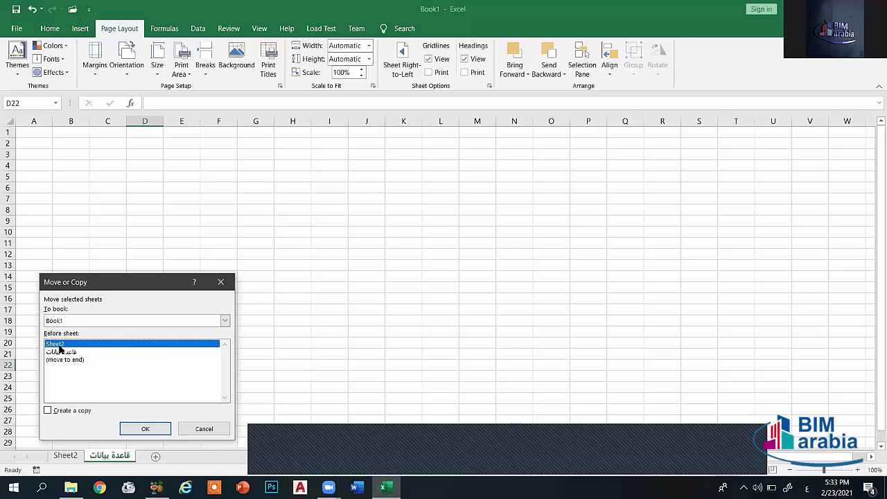
left_click(145, 427)
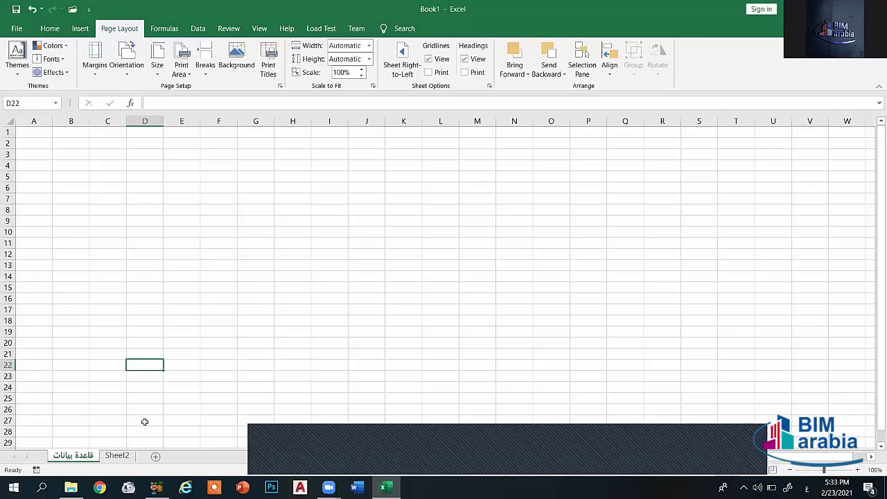
Colour the قاعدة بيانات sheet tab dark red
right_click(90, 455)
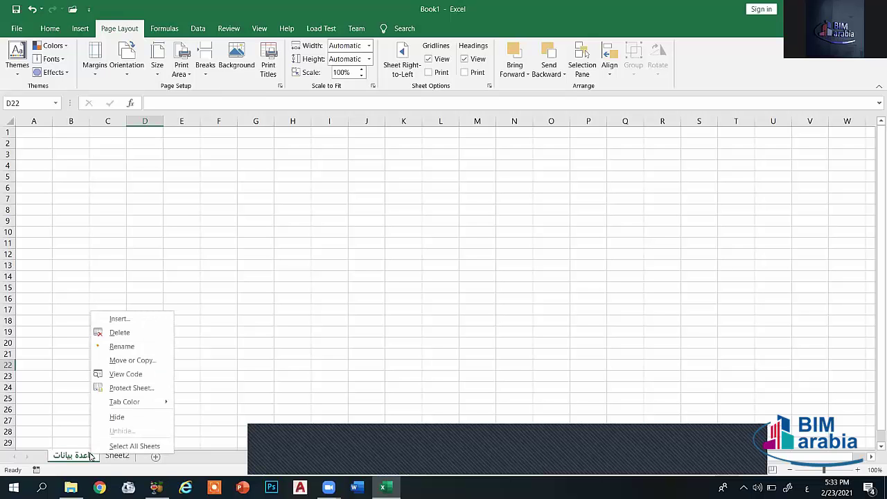
mouse_move(140, 404)
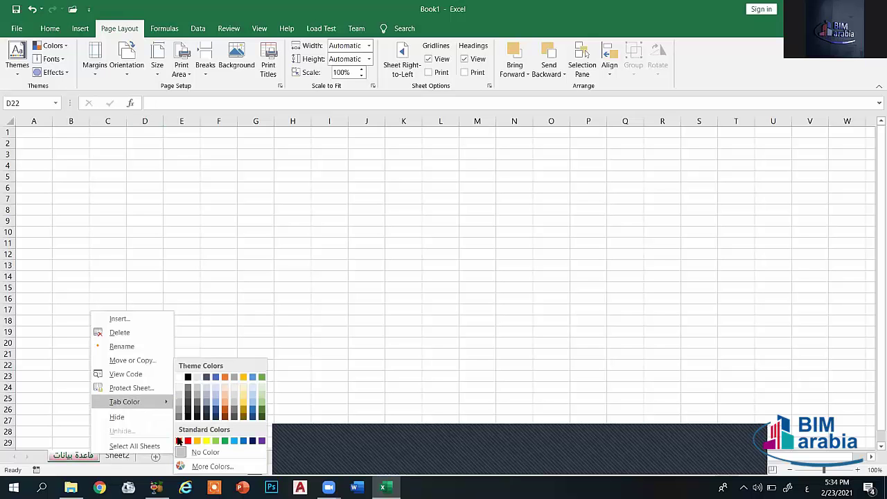
left_click(179, 441)
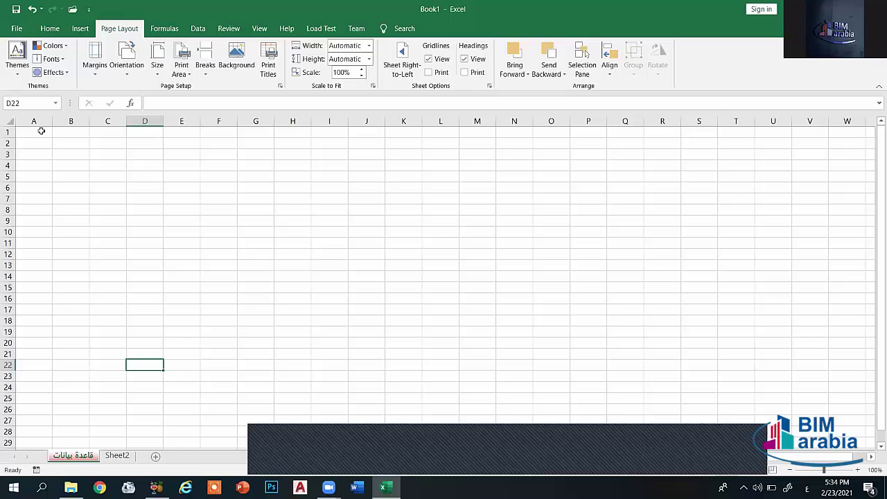
Fill the whole sheet yellow, then undo the fill and select G9
key("ctrl+a")
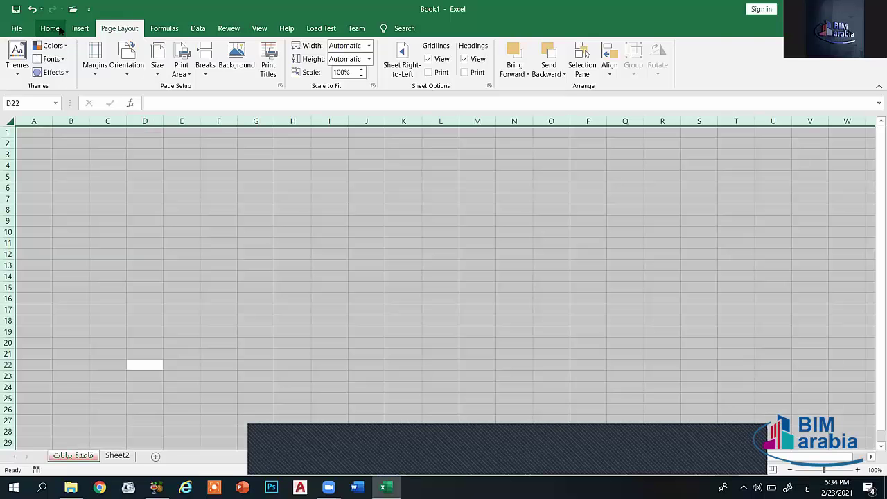
left_click(48, 29)
left_click(183, 74)
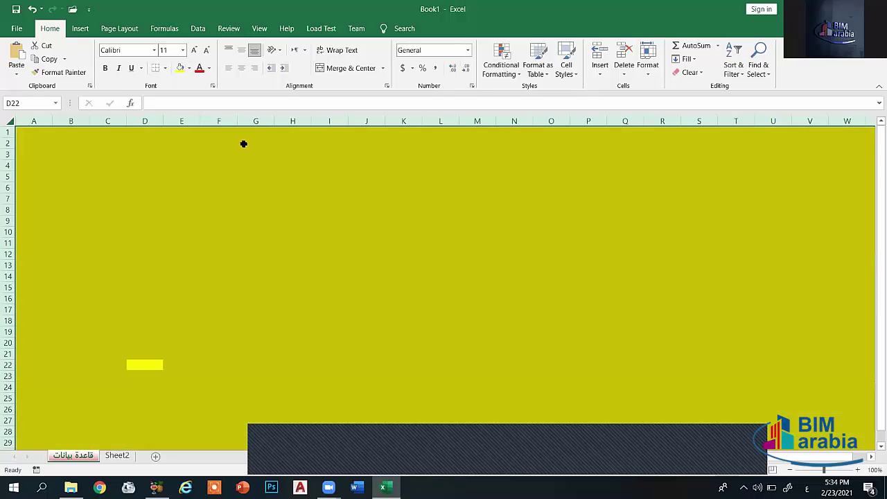
key("ctrl+z")
left_click(243, 218)
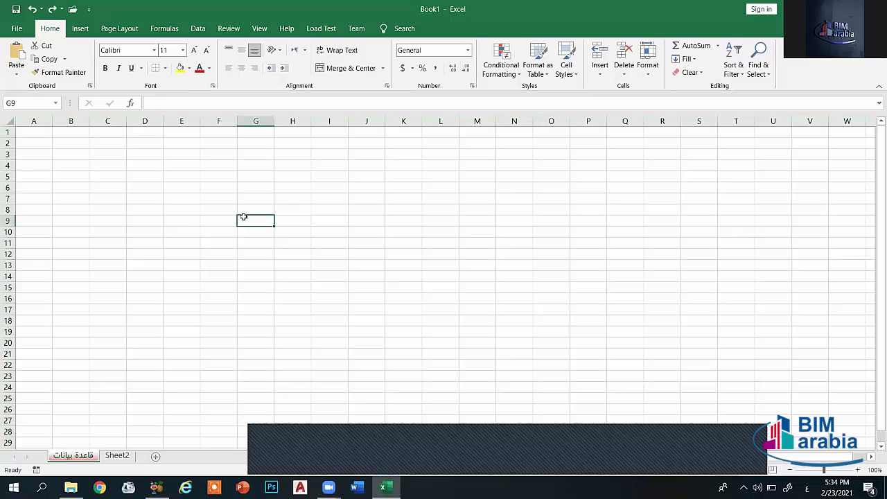
Close the tab colour menu without changes and switch to Sheet2
right_click(89, 459)
mouse_move(140, 402)
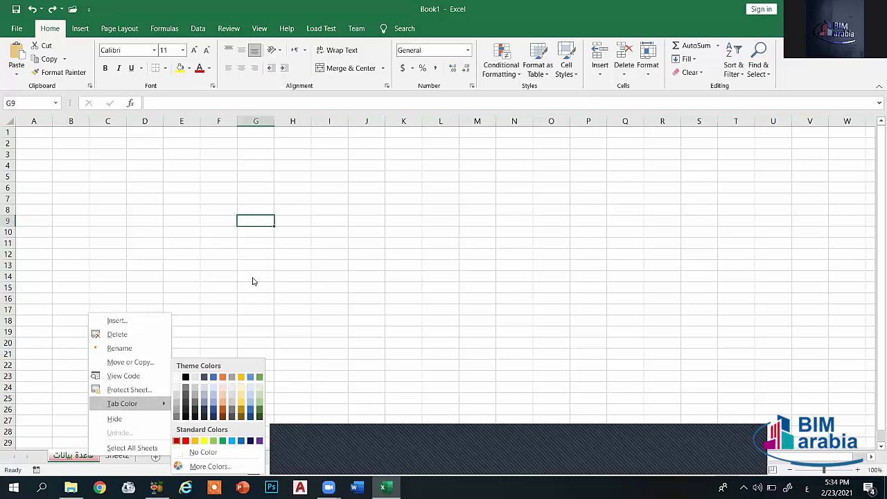
left_click(123, 424)
left_click(118, 456)
Hide Sheet2, then unhide it from the قاعدة بيانات tab menu
right_click(120, 460)
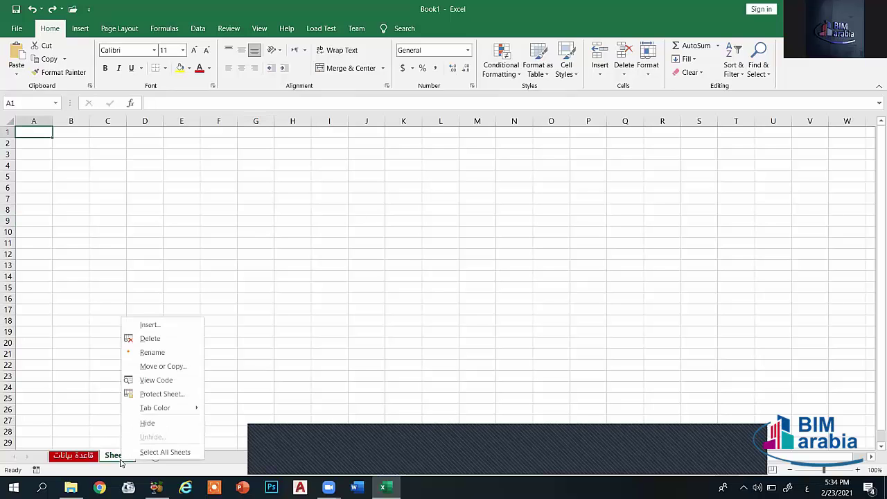
left_click(148, 424)
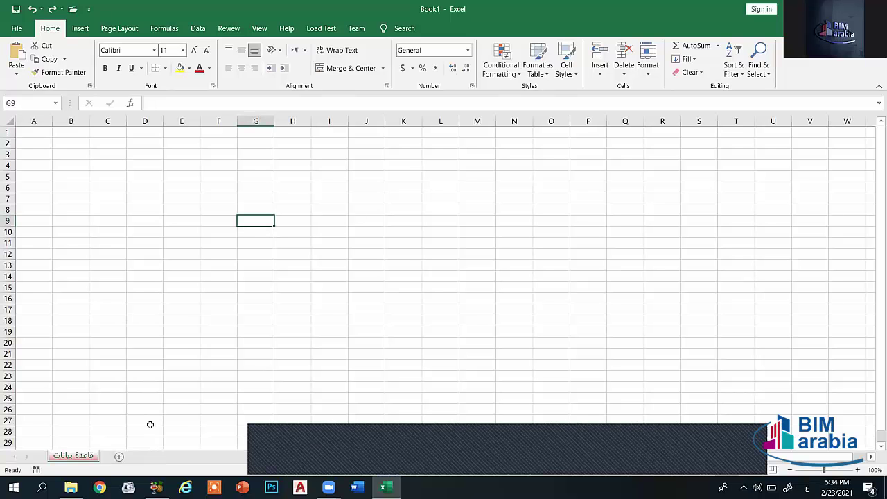
right_click(81, 456)
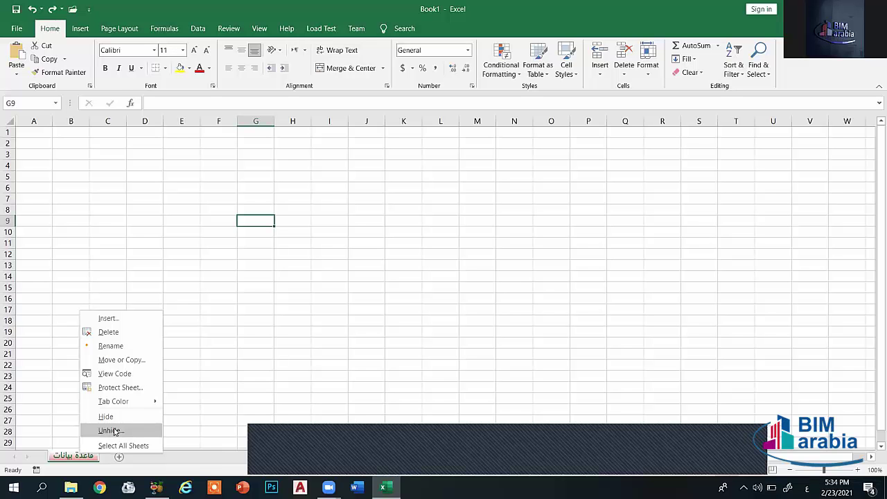
left_click(115, 431)
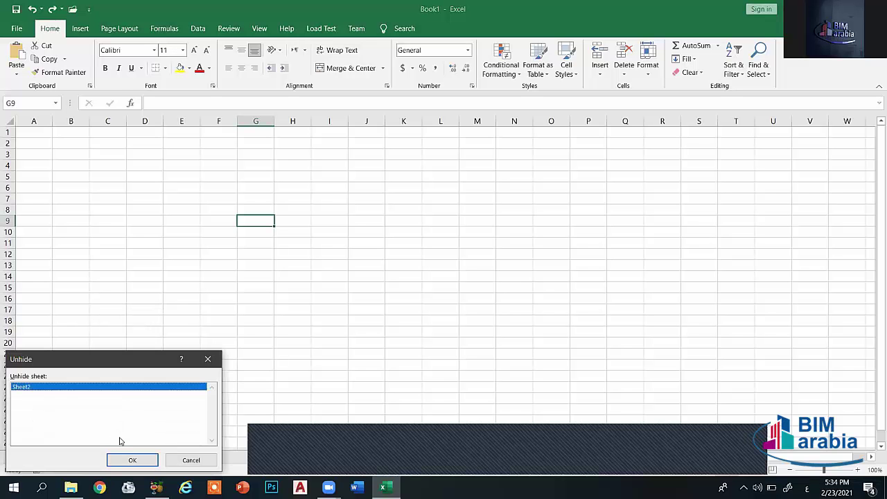
left_click_drag(65, 356, 174, 230)
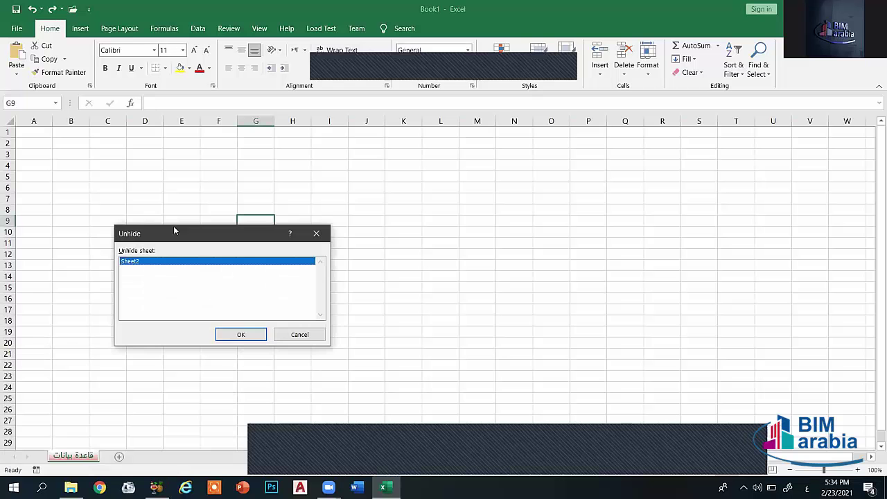
left_click(240, 333)
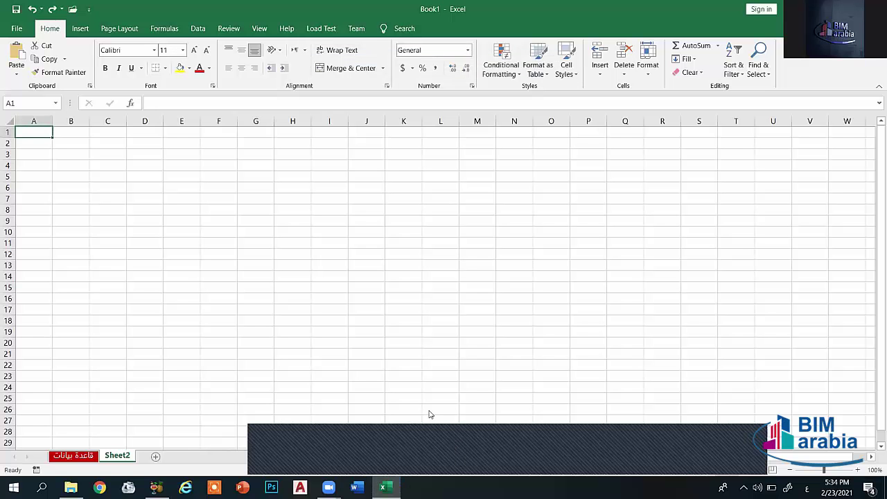
Colour the Sheet2 tab yellow and return to the قاعدة بيانات sheet
right_click(120, 455)
mouse_move(174, 401)
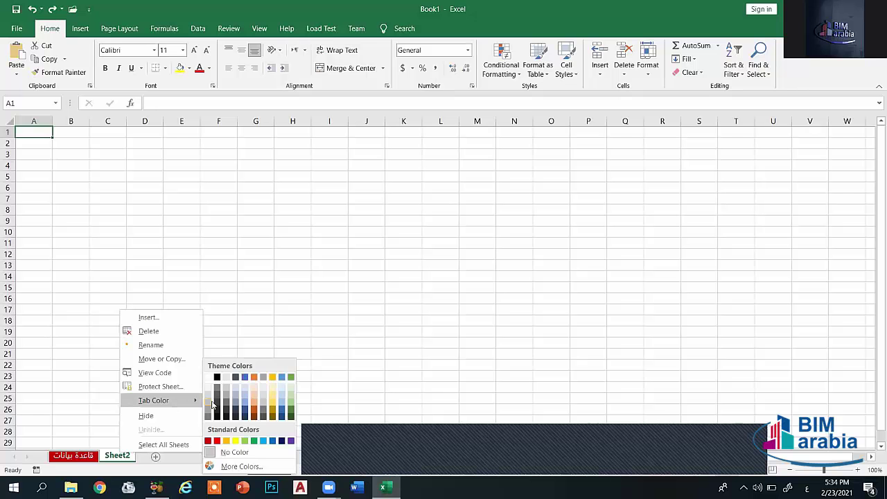
left_click(236, 442)
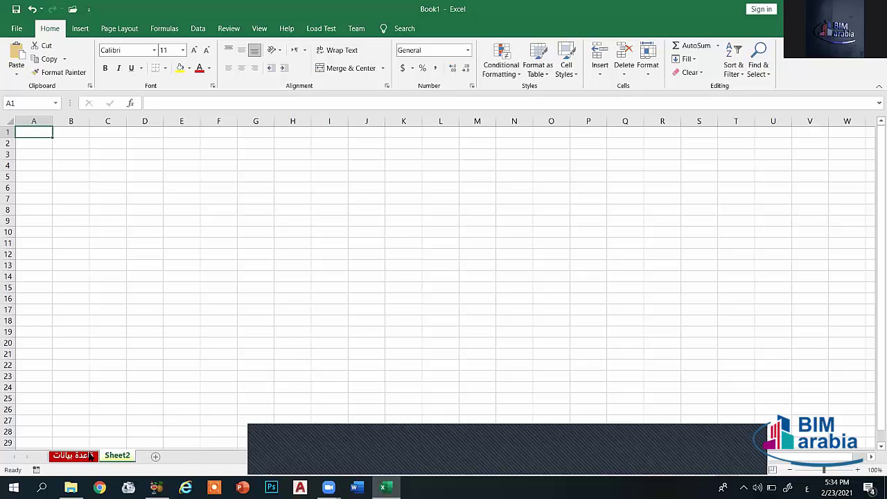
left_click(90, 455)
Enter 12, 54 and 87 into G9:G11 of the قاعدة بيانات sheet
type("12")
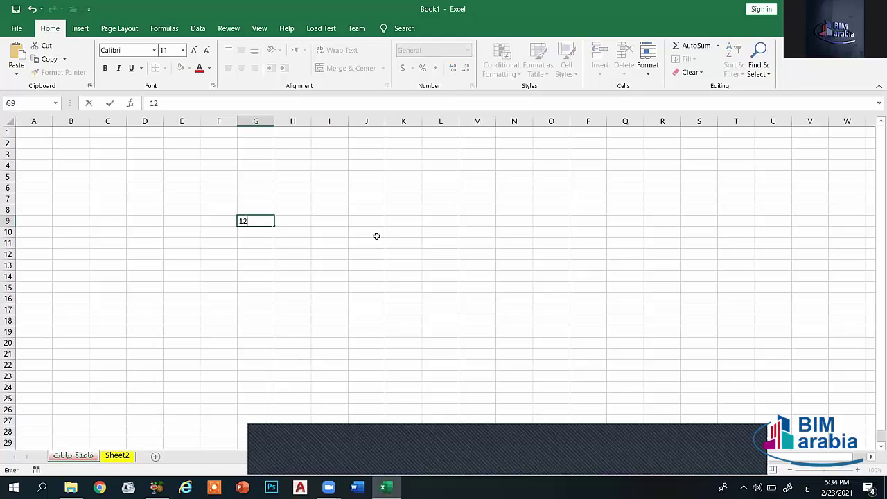
left_click(263, 232)
type("54")
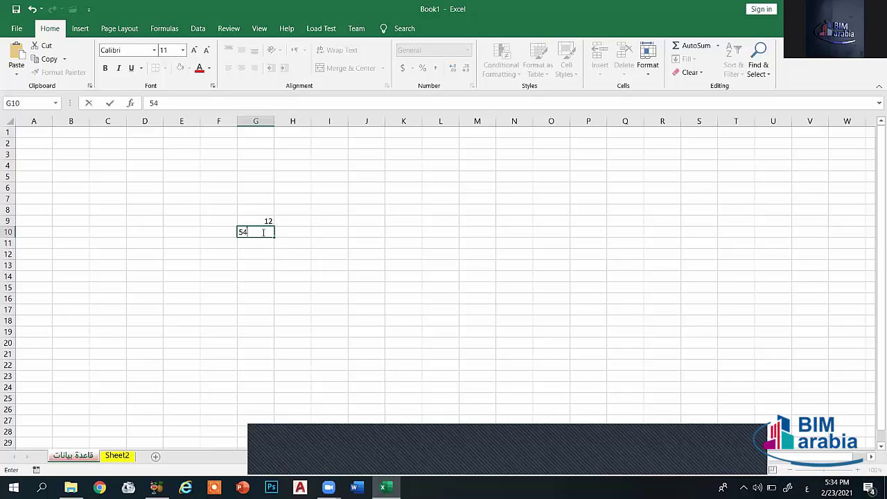
left_click(256, 242)
type("87")
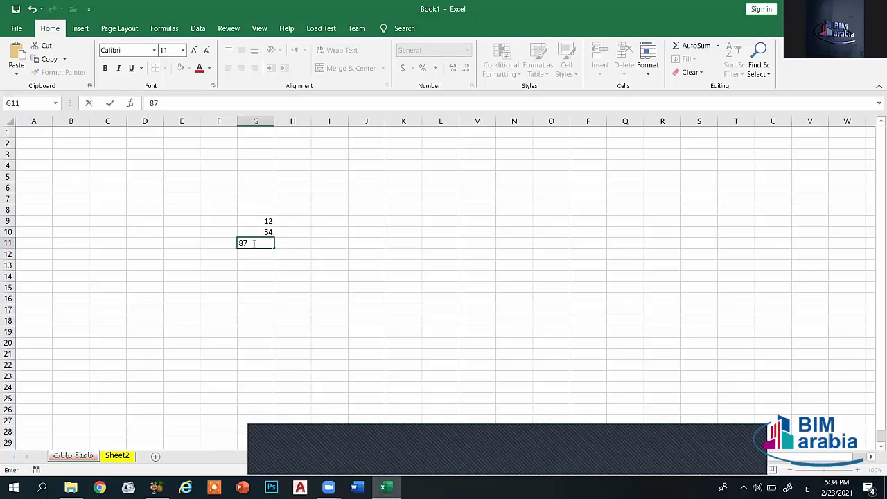
key("ctrl+Return")
left_click(259, 220)
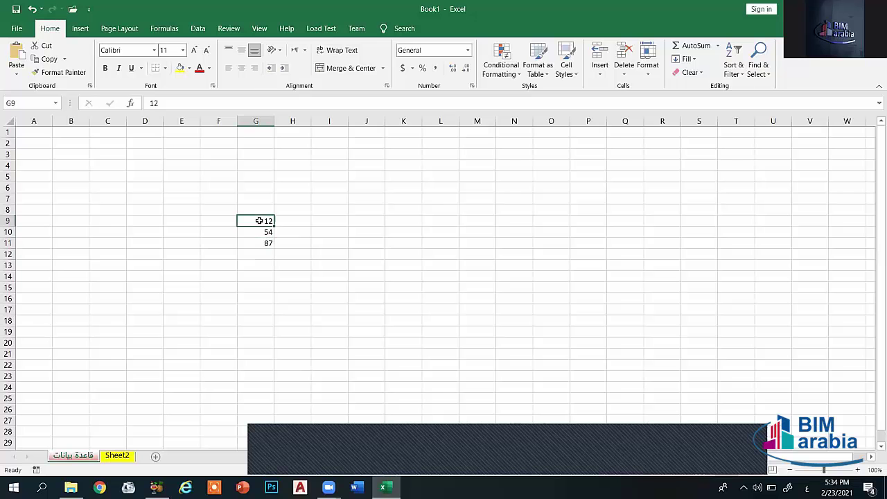
left_click_drag(258, 221, 256, 243)
left_click(253, 255)
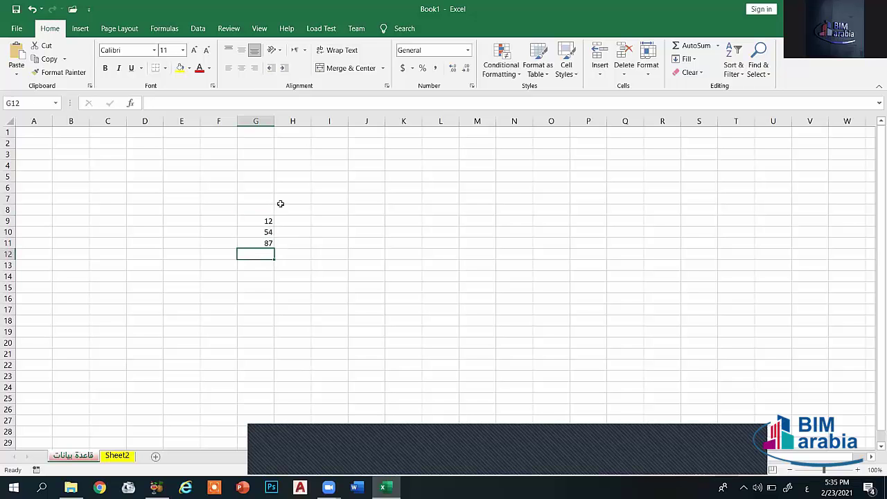
Protect the قاعدة بيانات sheet with a confirmed password, then select G9
right_click(89, 460)
mouse_move(141, 404)
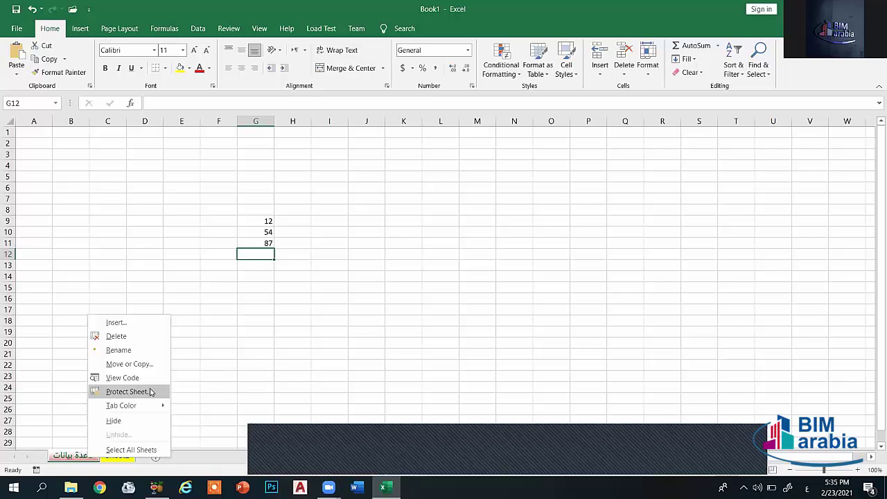
left_click(151, 392)
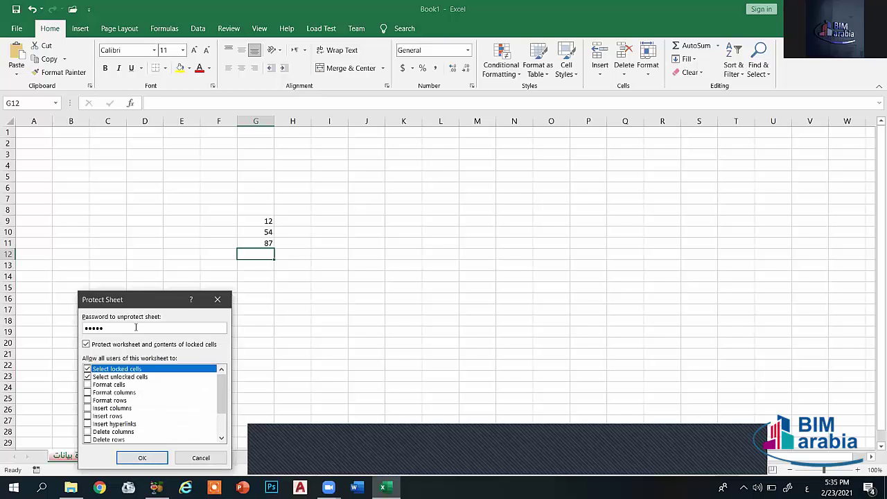
left_click(151, 457)
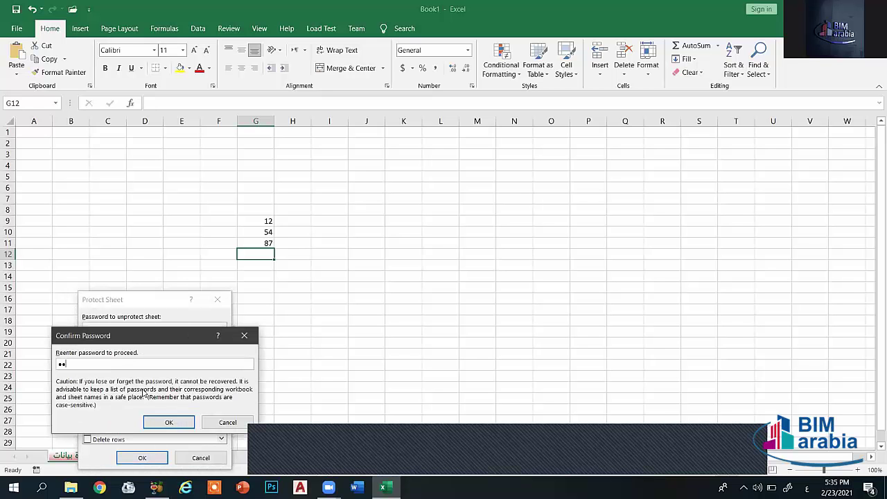
left_click(183, 421)
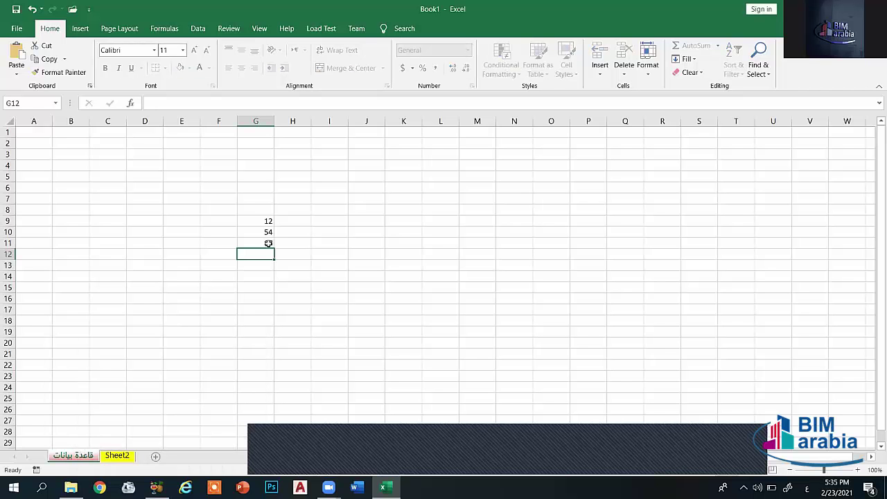
left_click(261, 221)
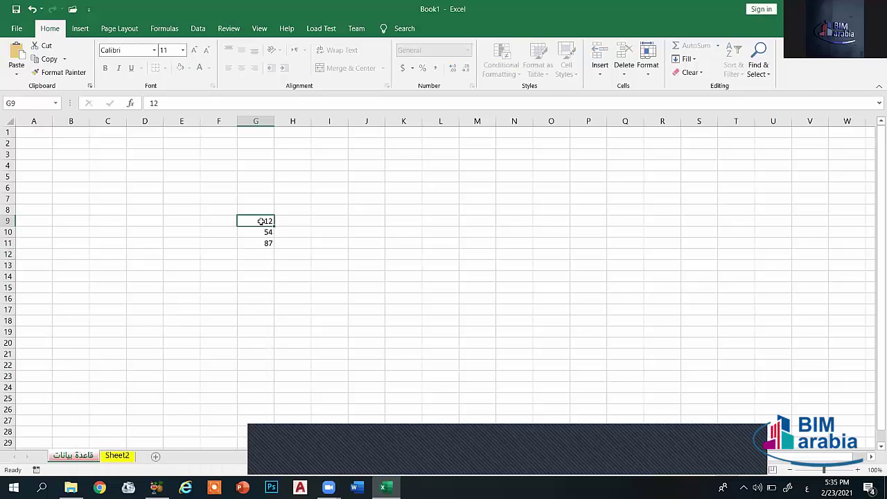
double_click(261, 222)
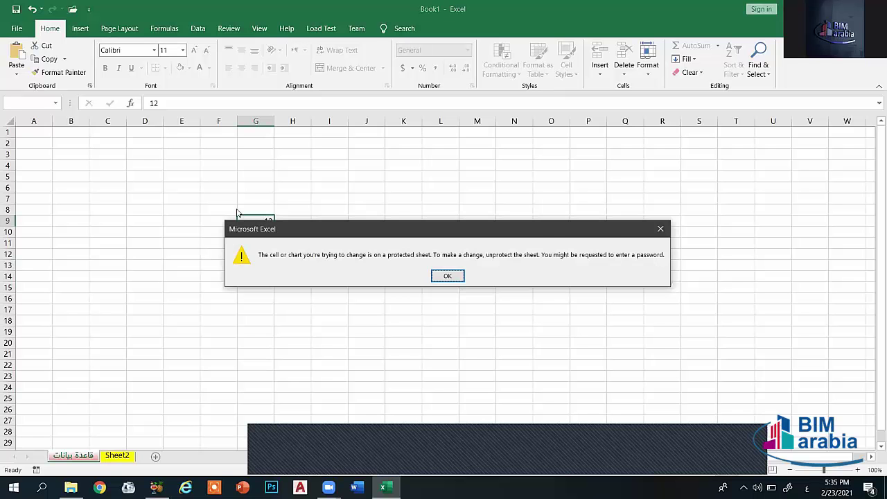
left_click_drag(280, 235, 236, 212)
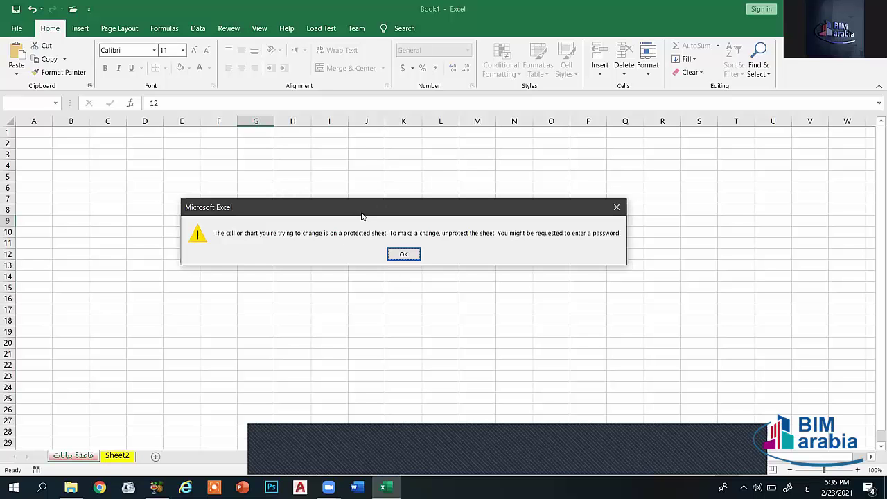
left_click_drag(361, 216, 365, 225)
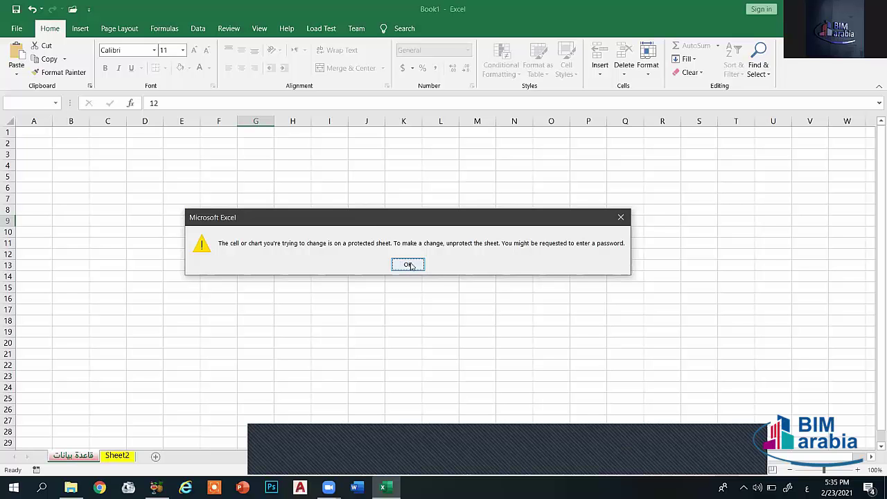
left_click(407, 264)
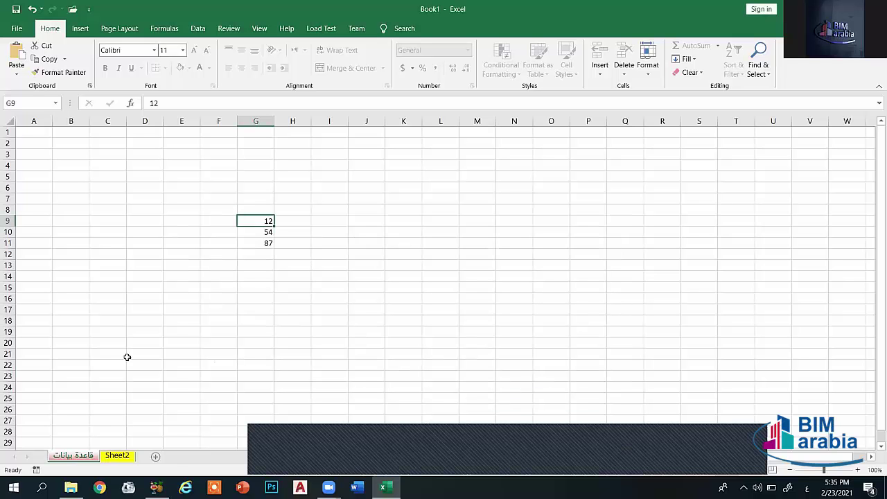
Unprotect the sheet by entering its password, then change G9 from 12 to 24
right_click(89, 459)
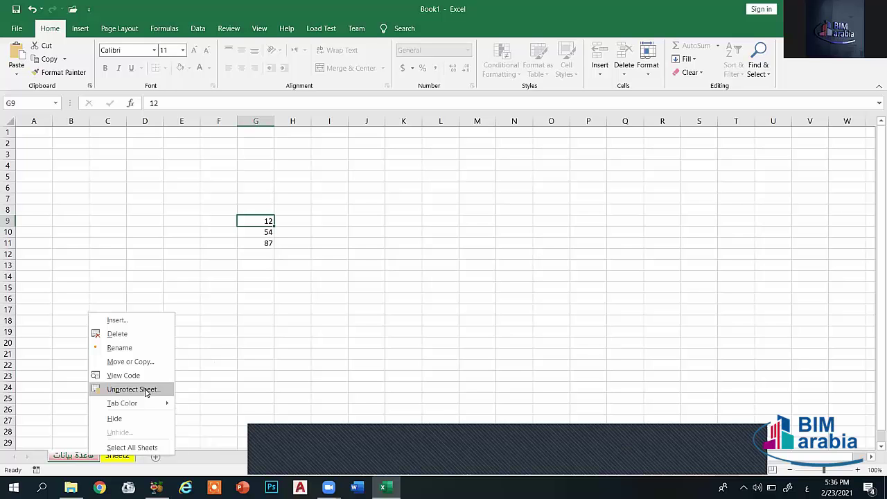
left_click(148, 390)
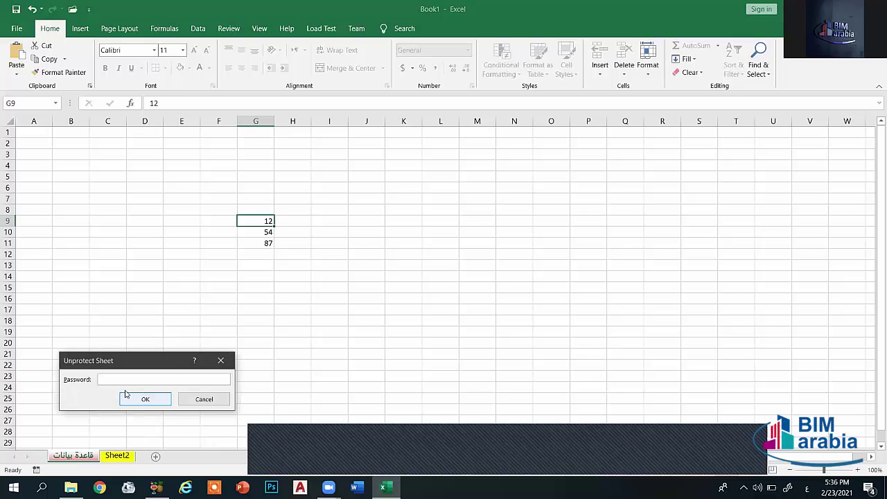
left_click(135, 395)
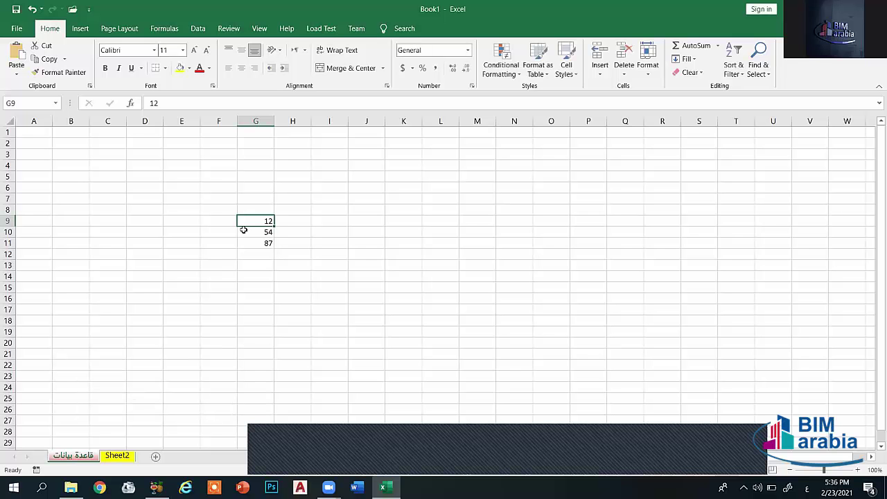
type("24")
left_click(249, 307)
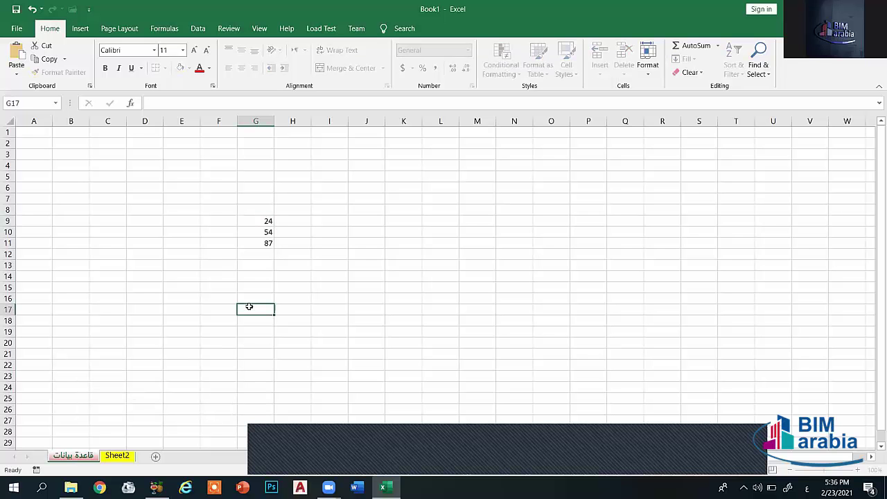
right_click(88, 460)
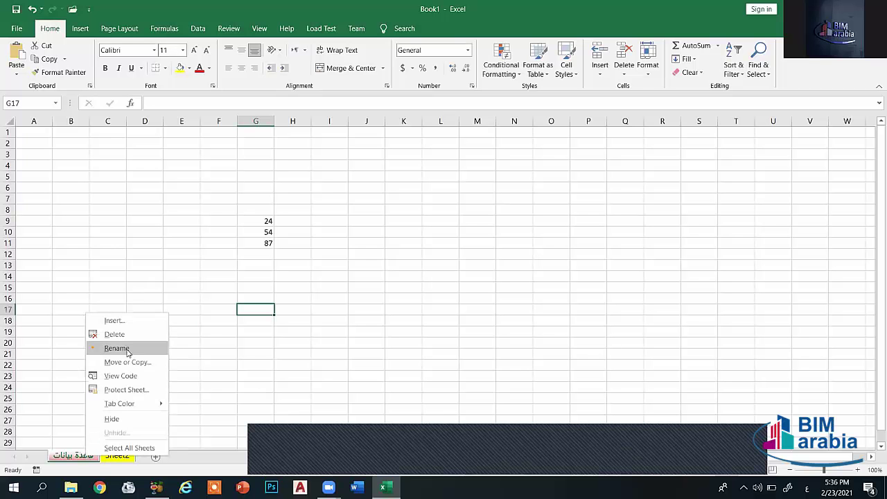
left_click(130, 378)
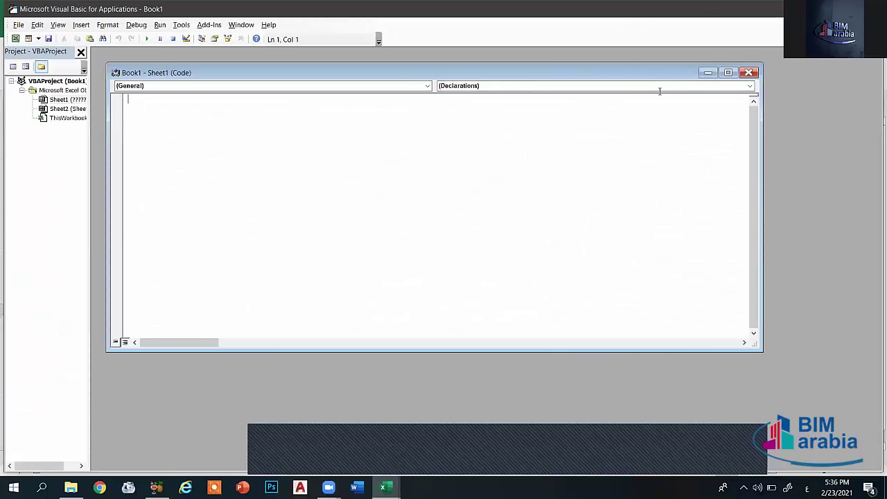
left_click(750, 72)
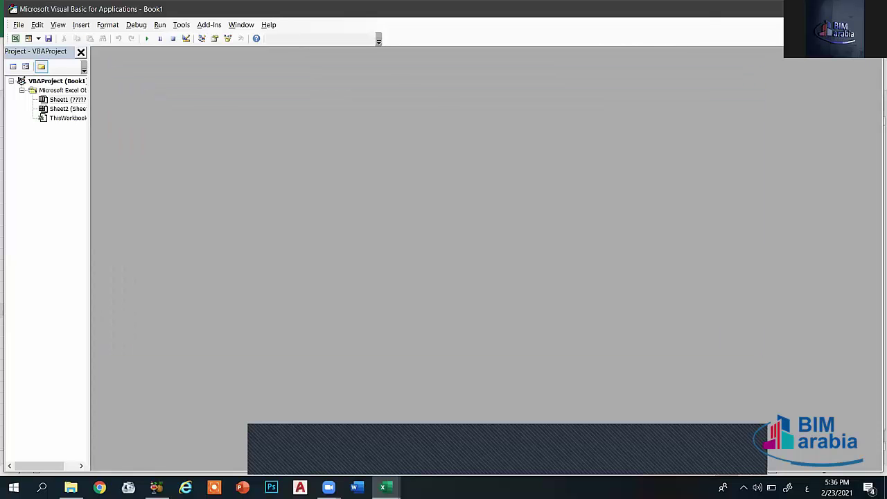
key("alt+F11")
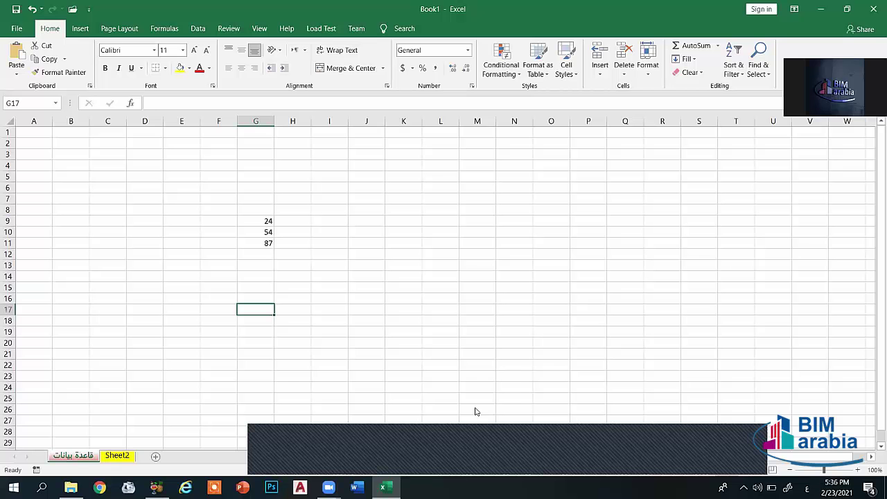
Group all sheets and apply a tab colour to the grouped tabs
right_click(82, 460)
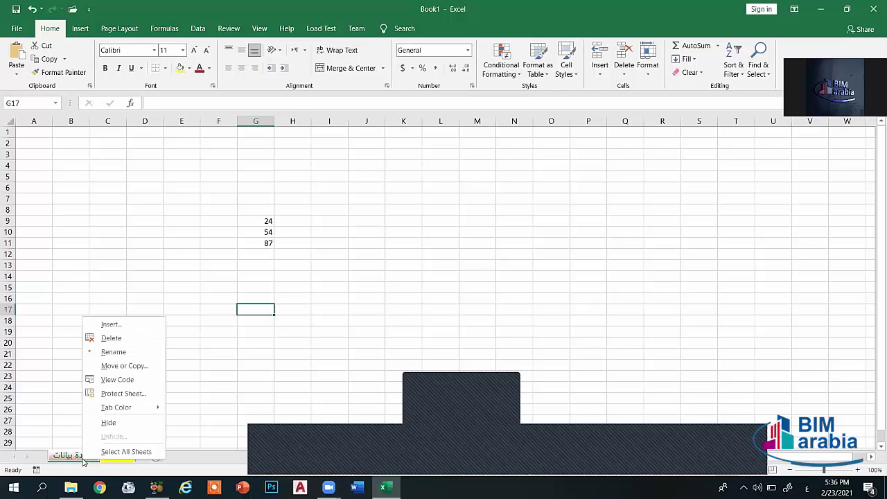
left_click(131, 452)
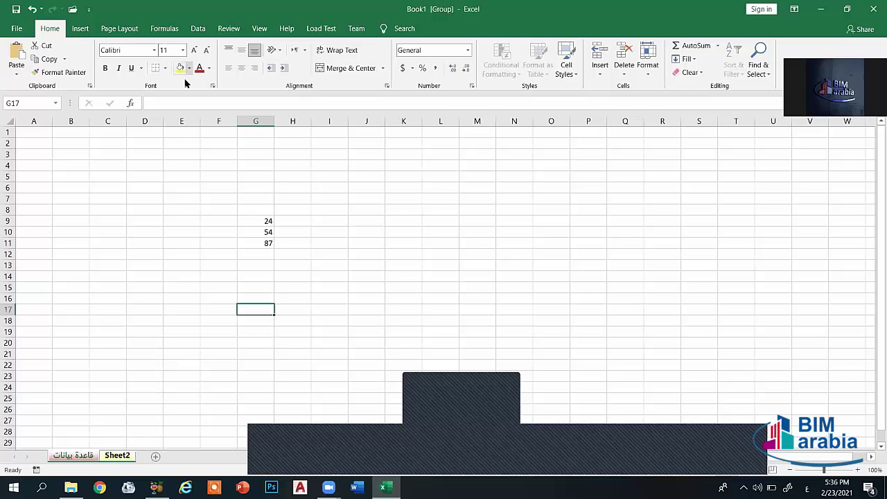
right_click(94, 458)
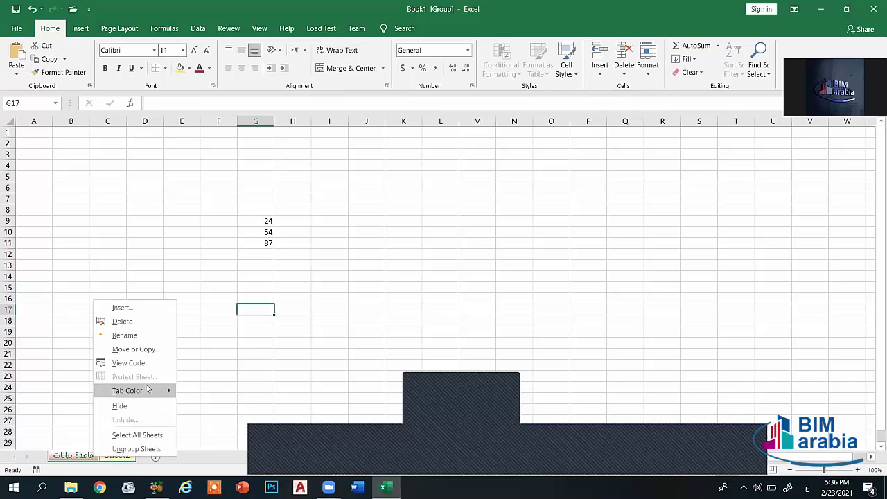
mouse_move(147, 393)
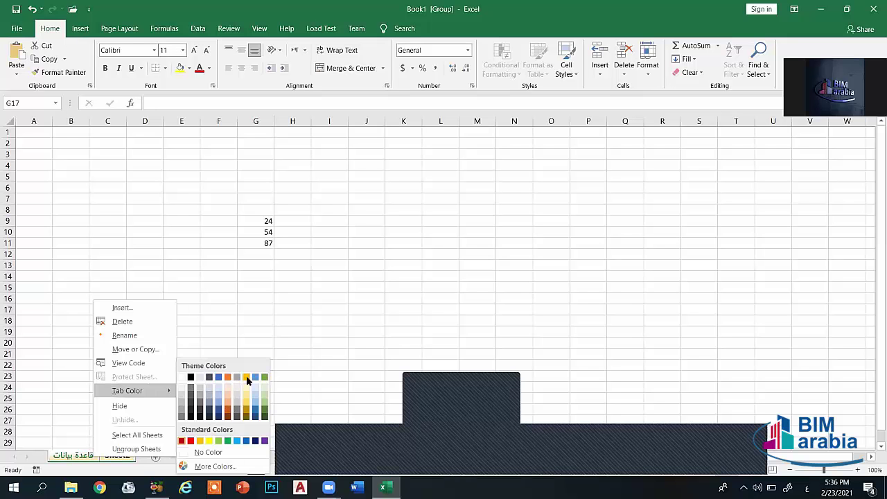
left_click(251, 381)
left_click(177, 386)
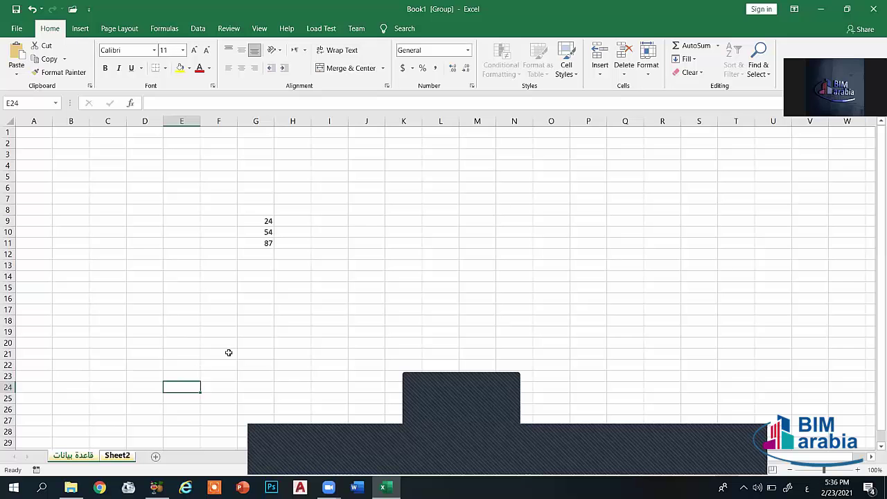
Undo so G9 reads 12 again, then ungroup the sheets
key("ctrl+z")
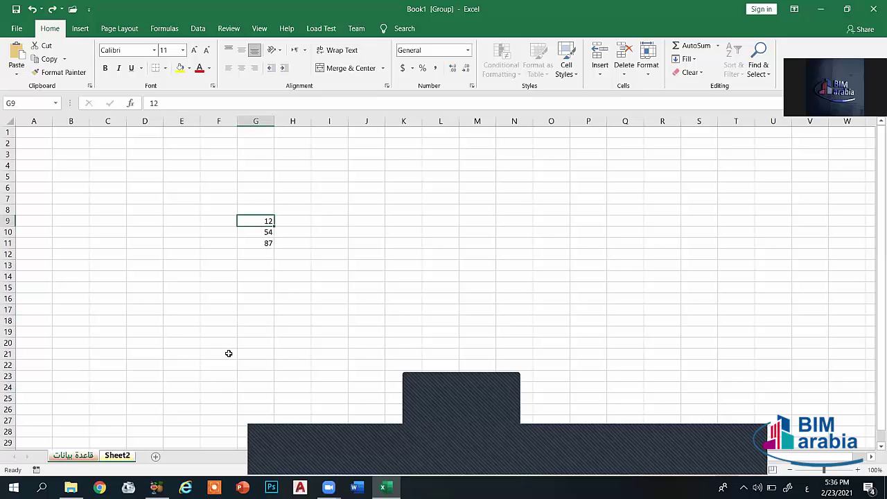
left_click(208, 356)
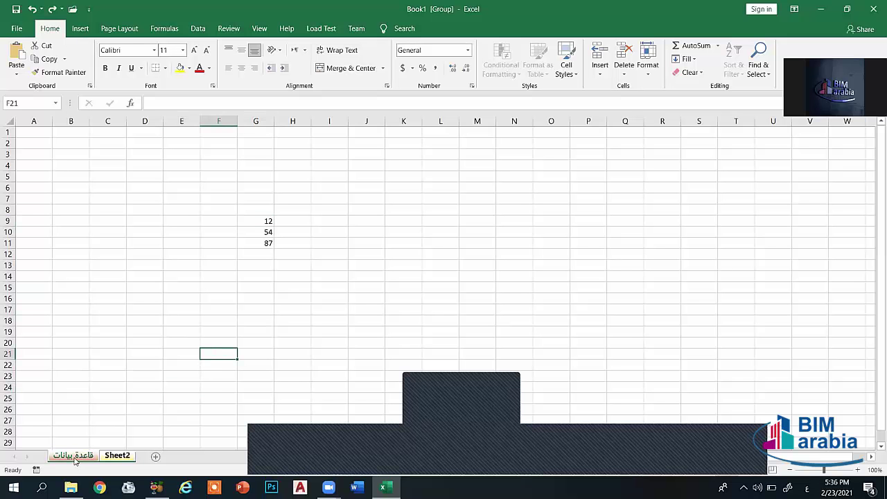
right_click(75, 458)
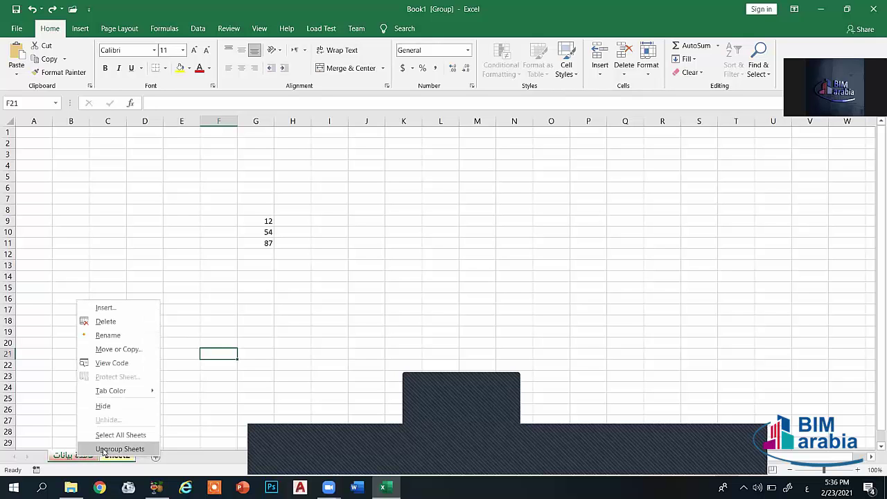
left_click(103, 450)
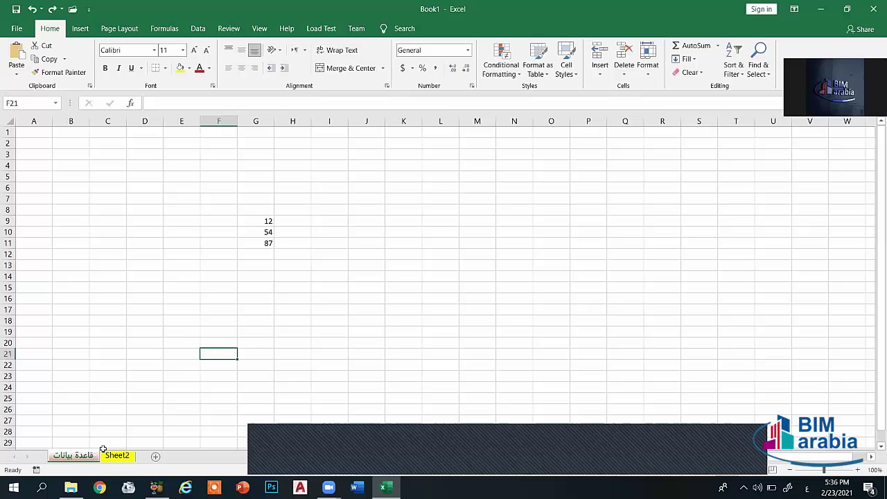
left_click(129, 422)
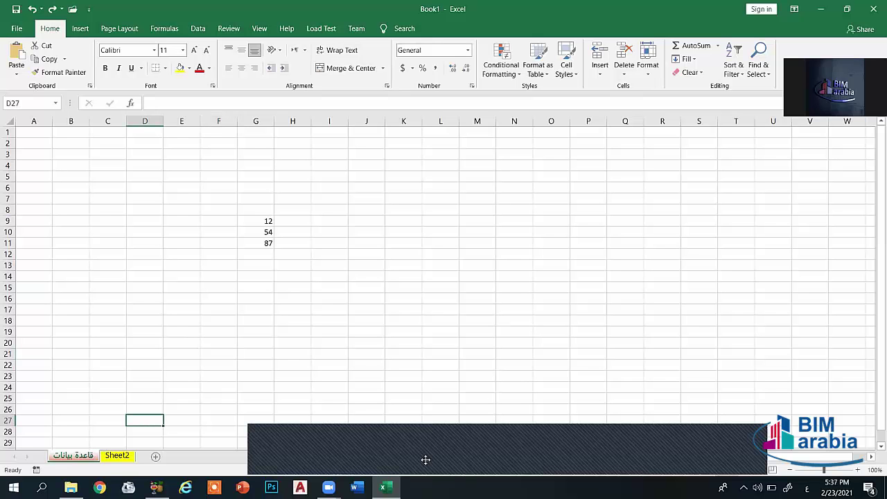
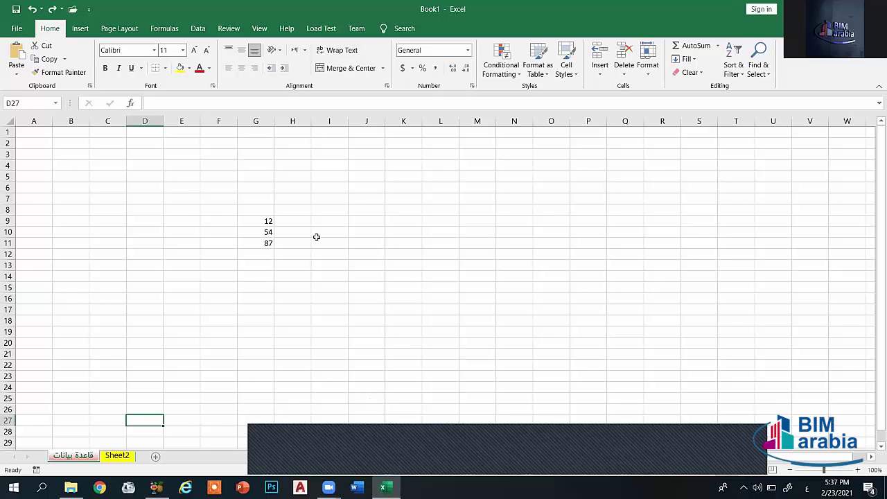
Clear the three numbers in G9:G11
left_click_drag(260, 221, 263, 243)
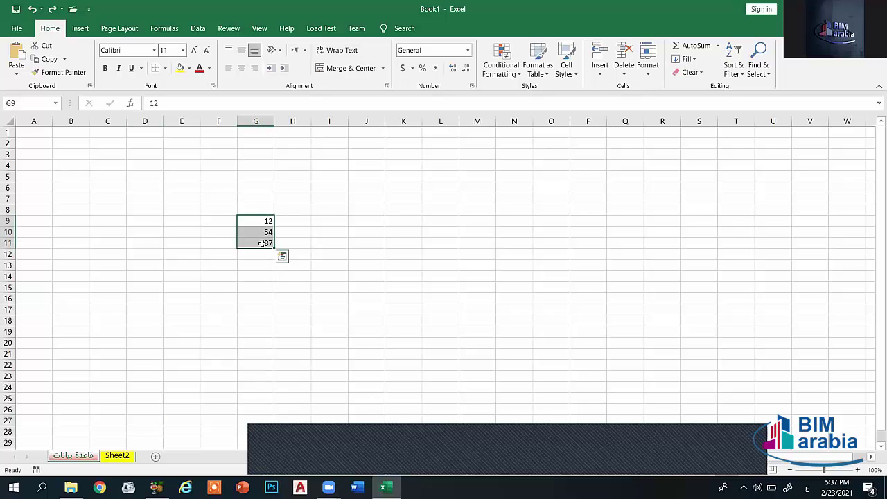
key("Delete")
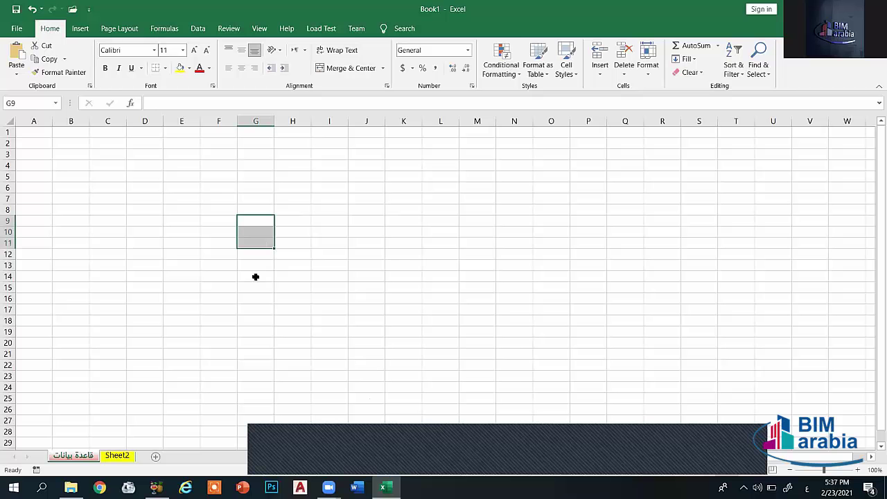
left_click(255, 276)
left_click(266, 232)
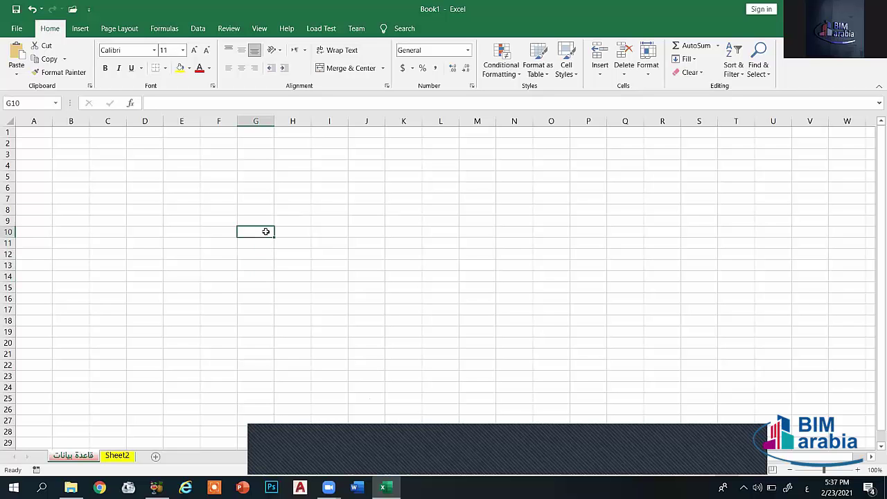
Create a new workbook from the Student schedule template
left_click(17, 29)
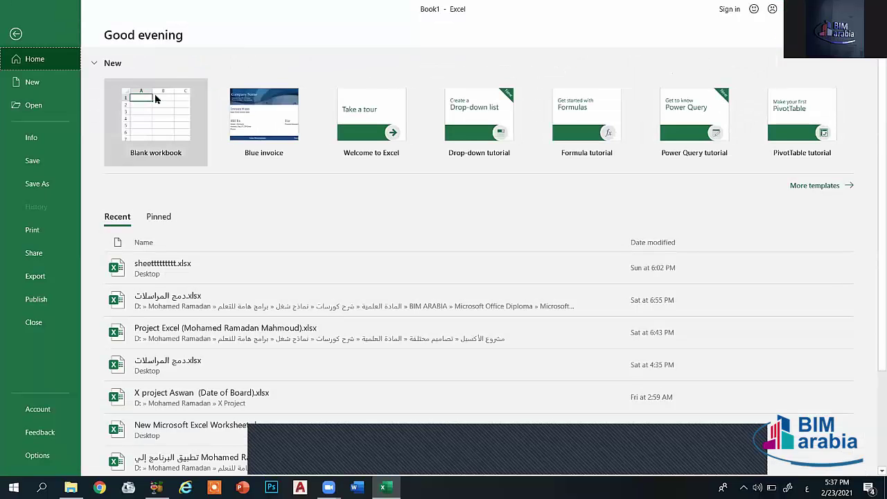
left_click(36, 80)
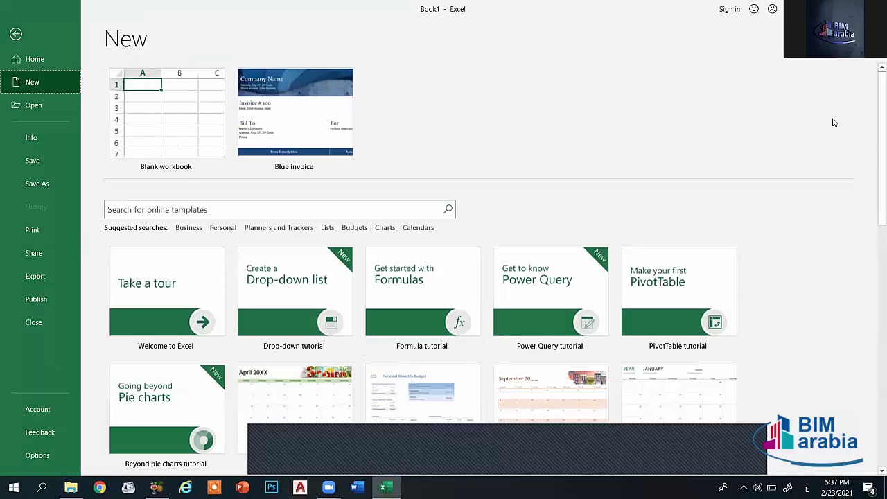
left_click_drag(875, 159, 873, 309)
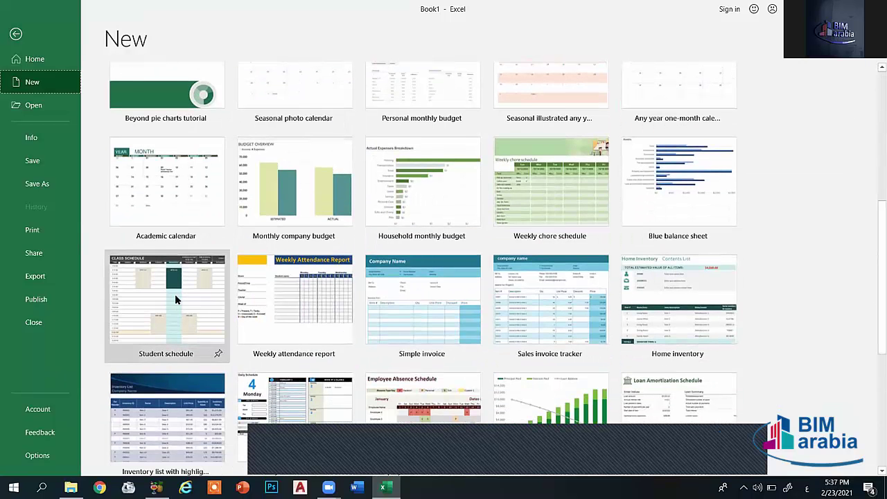
left_click(175, 299)
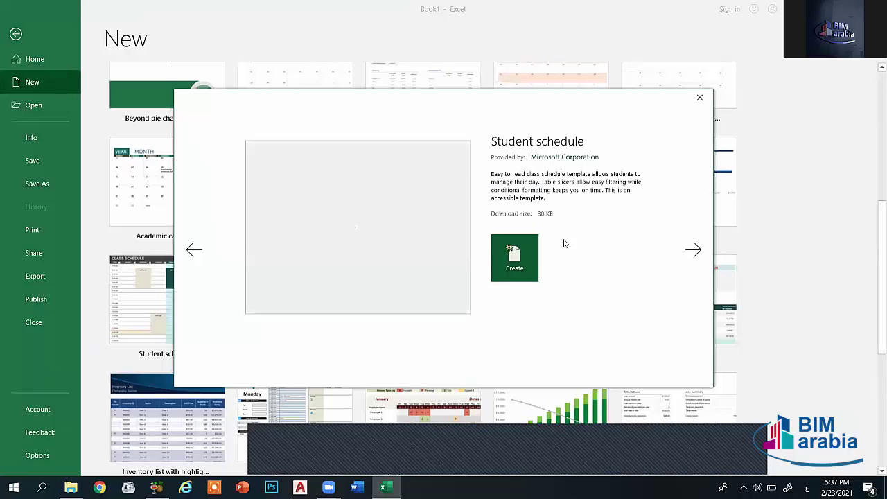
left_click(509, 260)
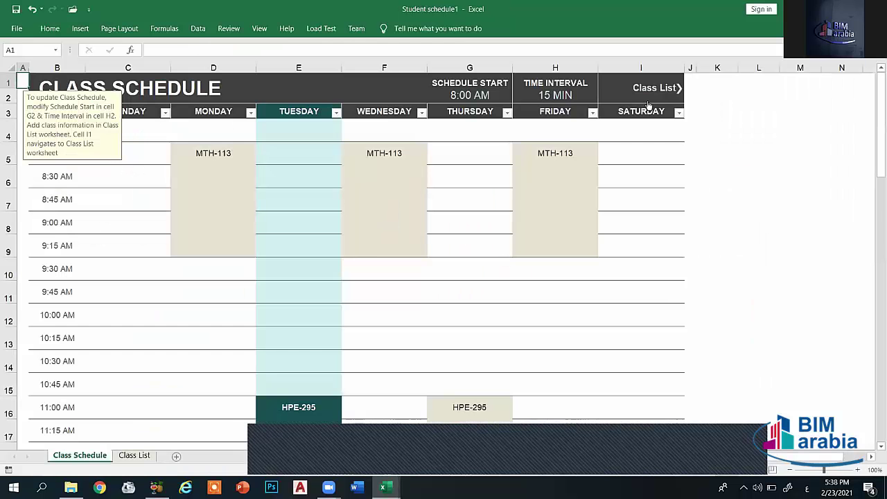
Dismiss the instructions note, then inspect D5's MTH-113 formula and the SUNDAY column's filter options
left_click(215, 167)
left_click(212, 151)
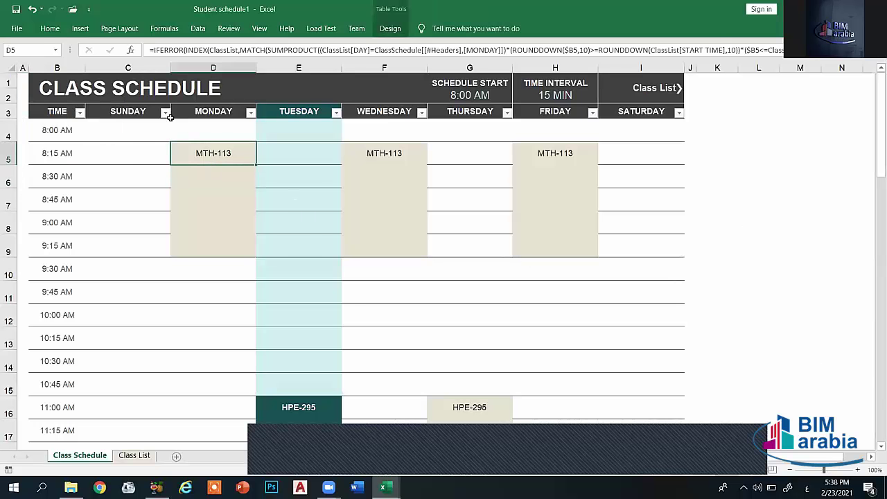
left_click(165, 113)
left_click(136, 172)
left_click(129, 155)
left_click(127, 135)
Inspect the formulas in C6 and B4, then go to the file start page
left_click(118, 182)
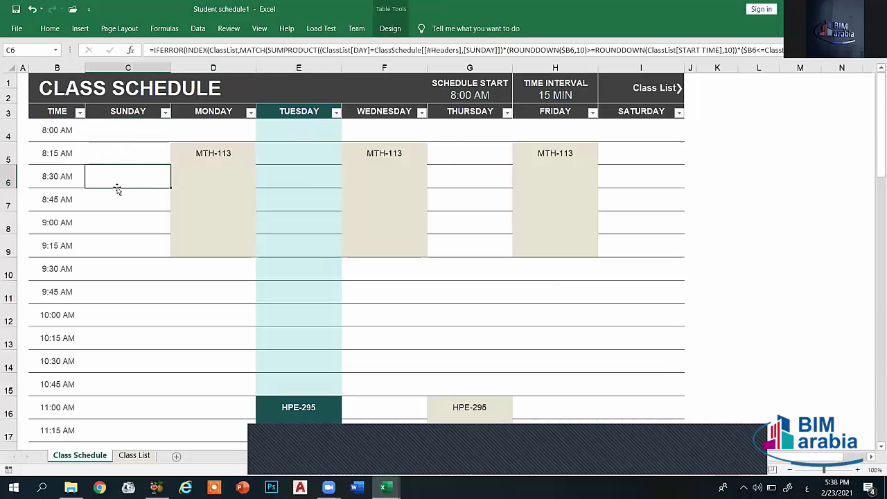
left_click(50, 135)
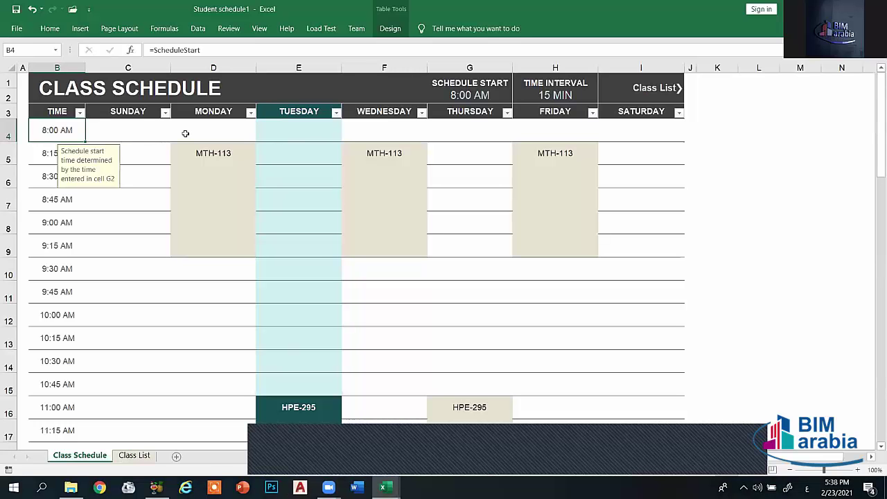
left_click(17, 29)
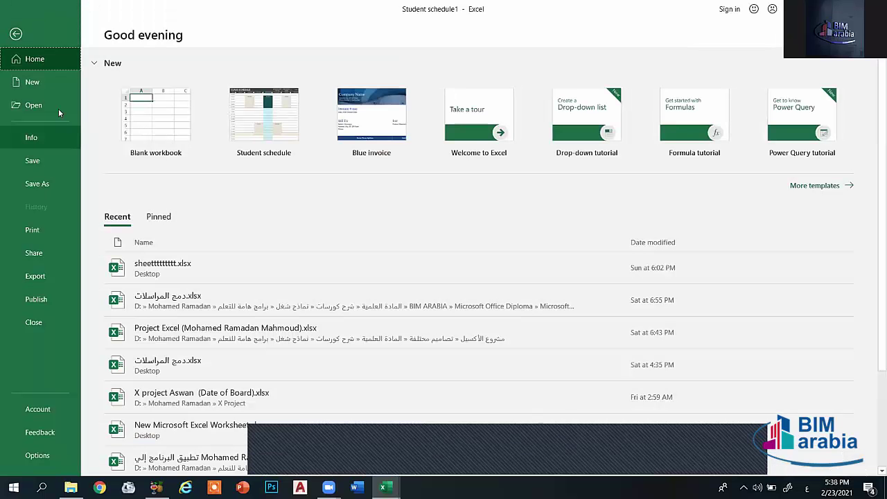
Try the Calendars template suggestion, then return to the default template gallery
left_click(50, 85)
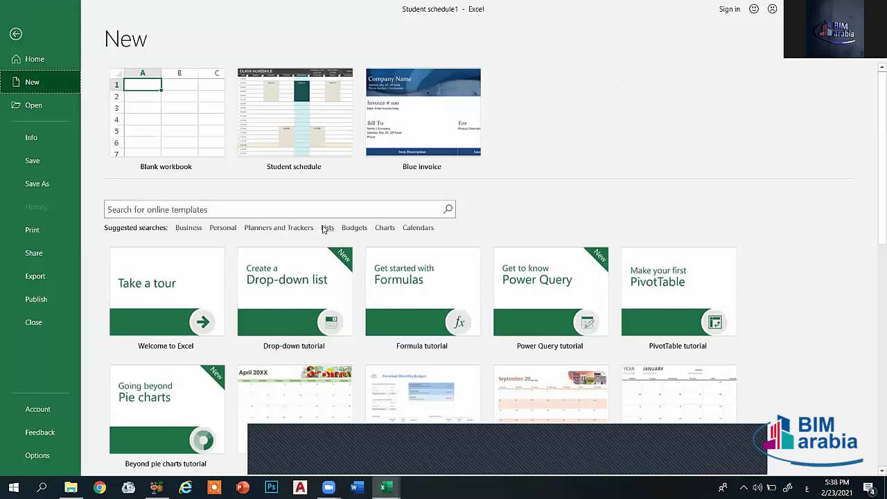
left_click(412, 229)
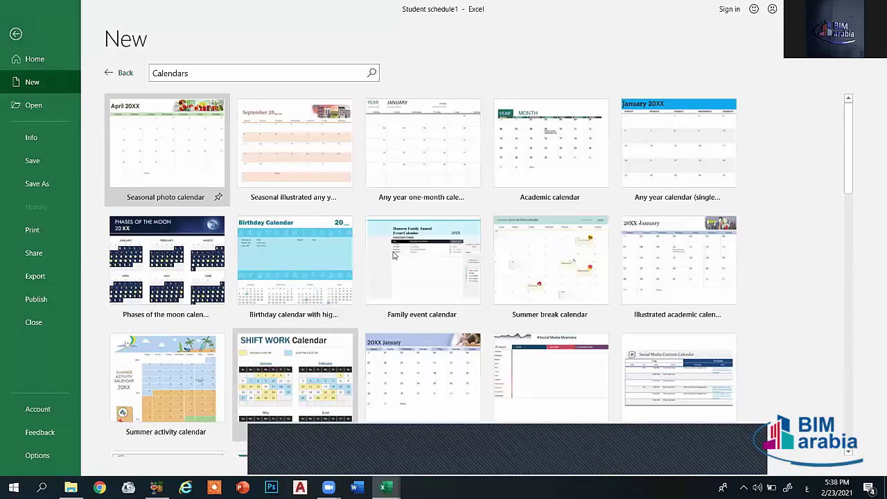
left_click(114, 73)
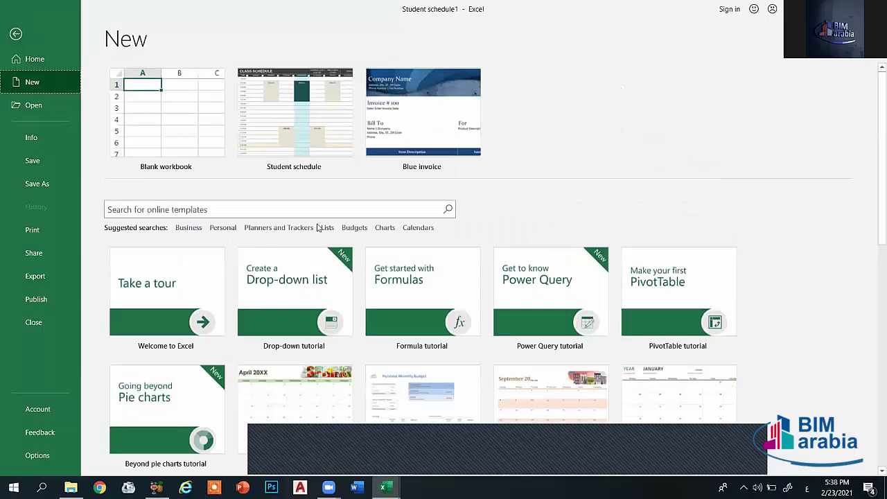
Search templates for FORM and create a workbook from Party planner and checklist
left_click(307, 208)
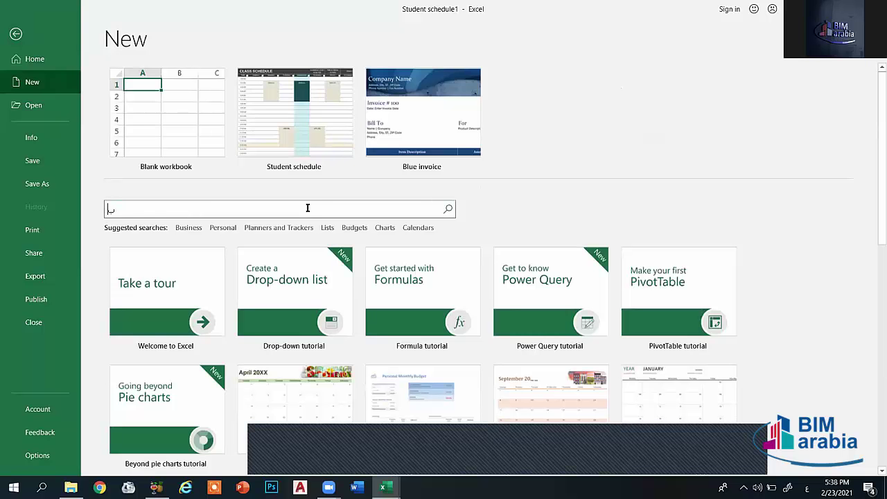
key("BackSpace")
key("alt+shift")
type("FORM")
key("Return")
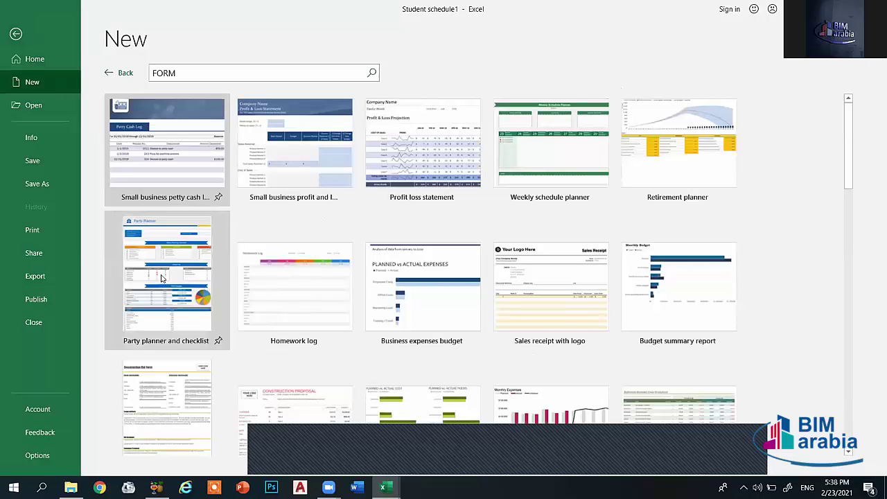
left_click(187, 316)
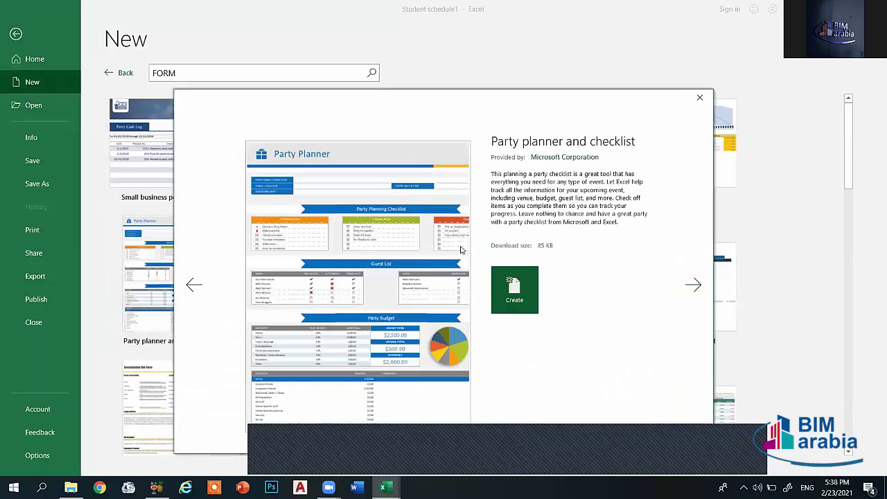
left_click(521, 305)
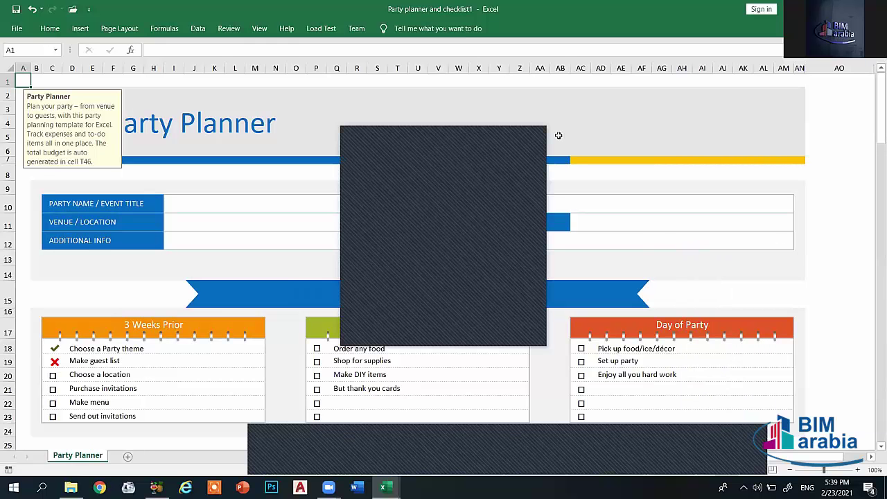
Browse the new-workbook template gallery and search it for 'Quary', which returns no results
left_click(17, 29)
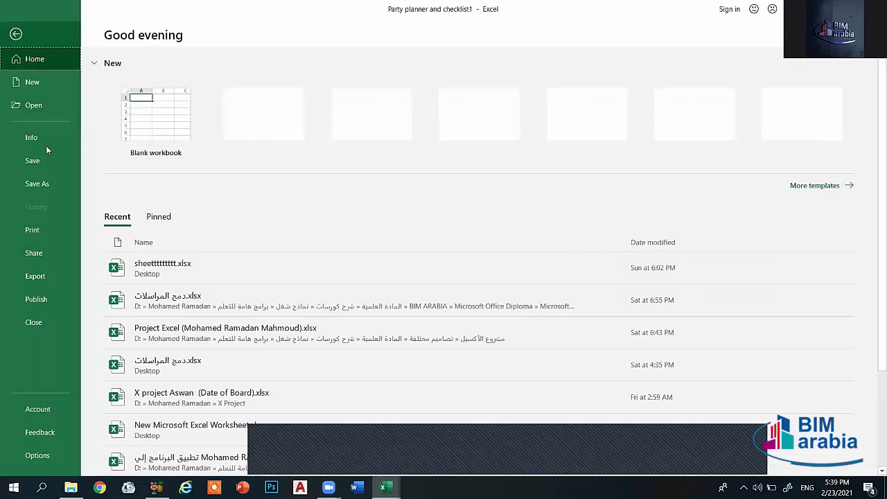
left_click(35, 83)
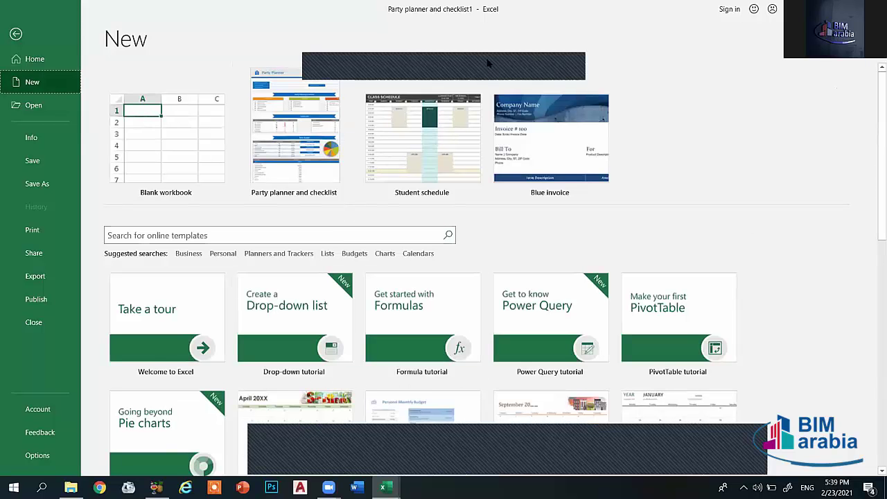
scroll(873, 125, "down", 3)
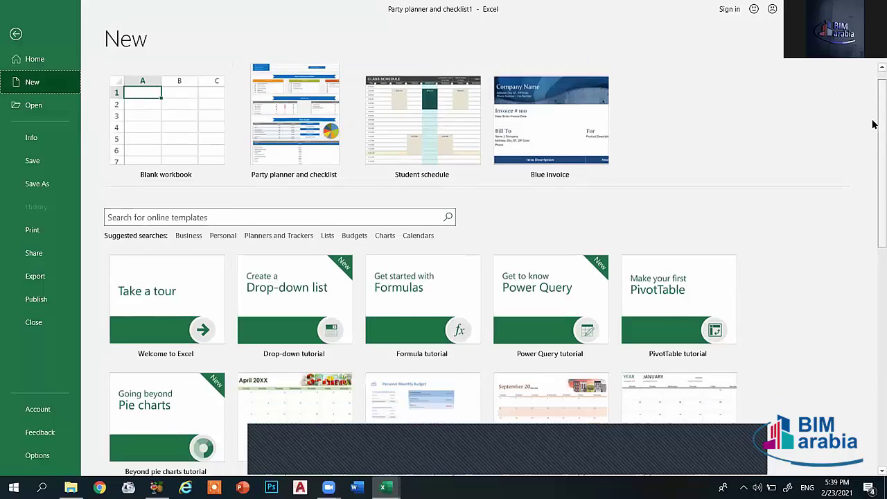
scroll(873, 208, "down", 6)
scroll(873, 208, "down", 3)
scroll(874, 190, "up", 12)
scroll(873, 139, "down", 3)
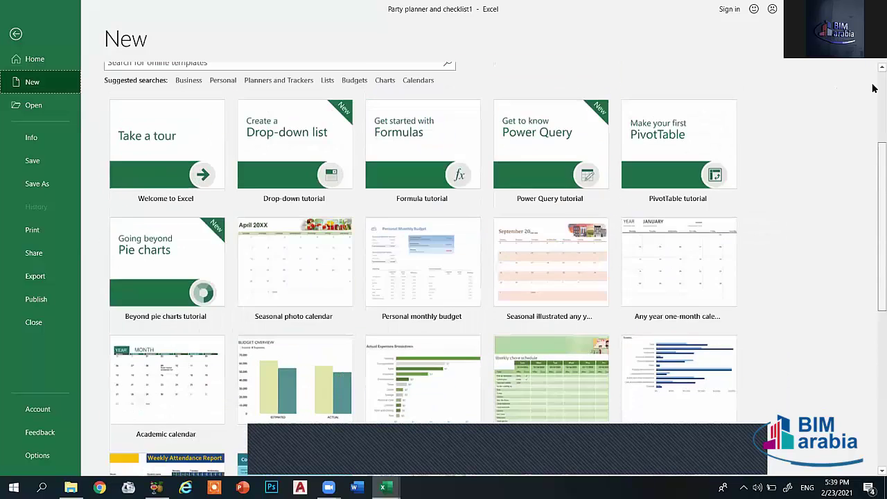
scroll(874, 85, "up", 4)
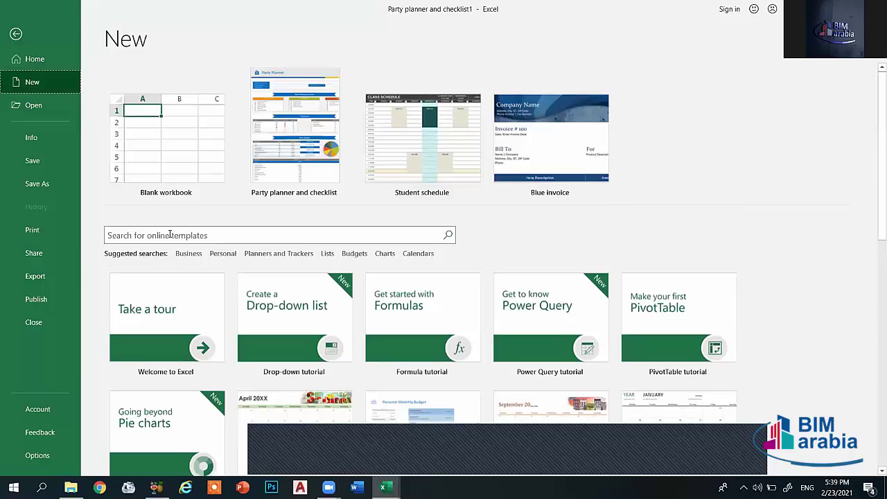
left_click(146, 235)
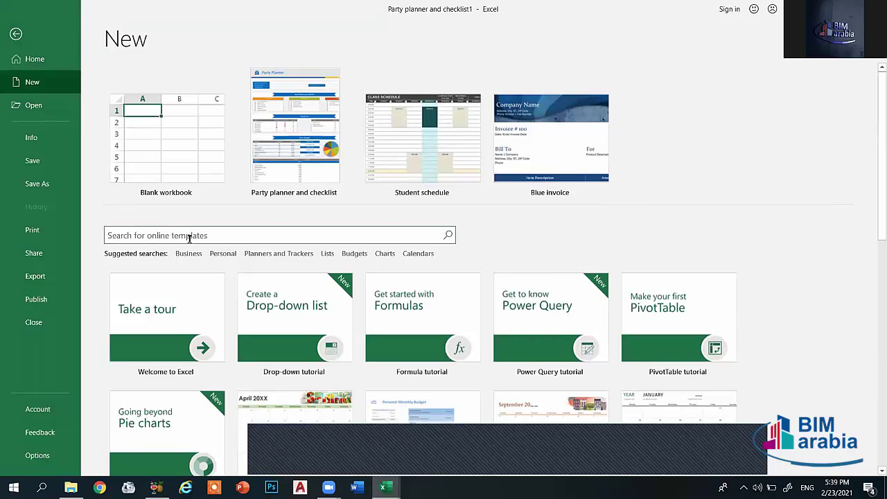
left_click(190, 236)
type("Quary")
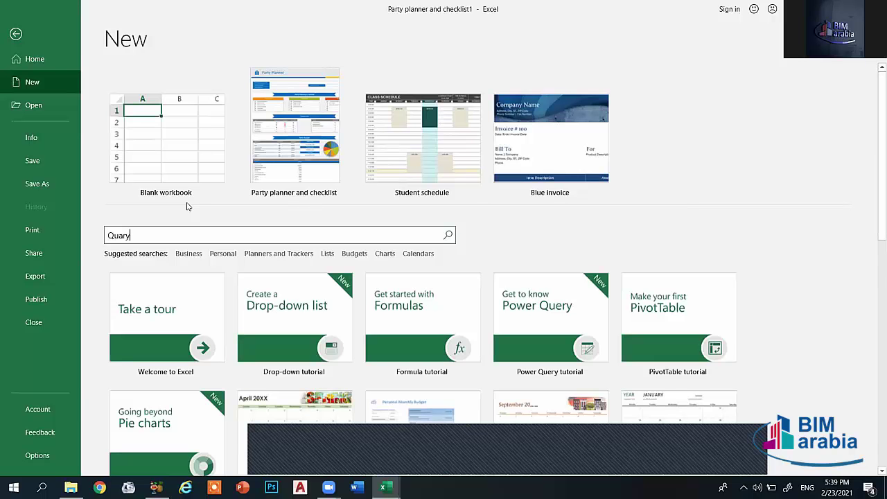
key("Return")
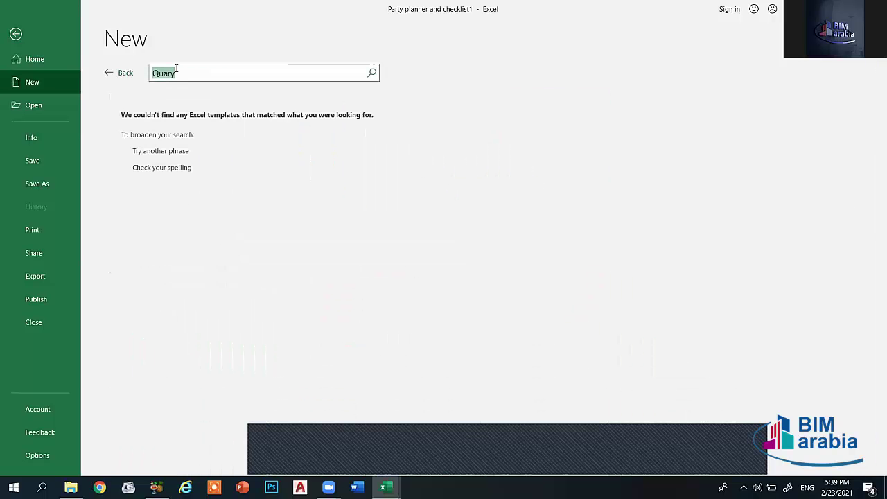
Search templates for 'report' and create a workbook from Blue sales report
key("BackSpace")
type("report")
key("Return")
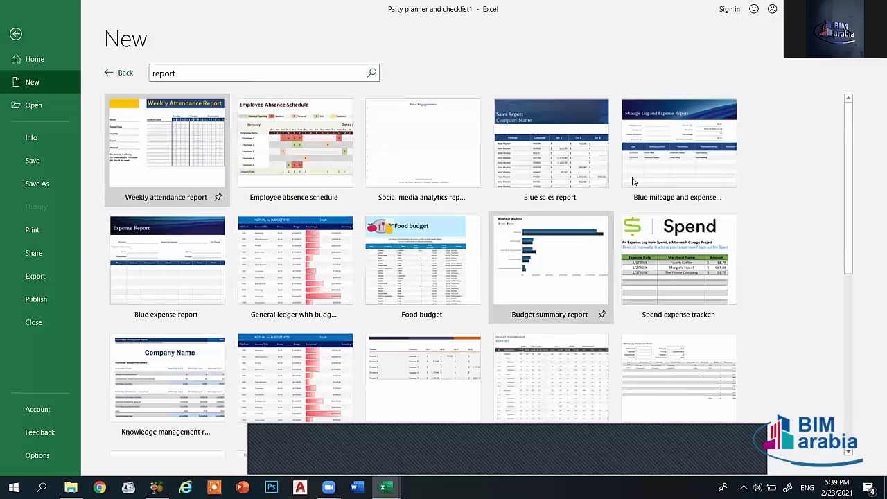
left_click(558, 192)
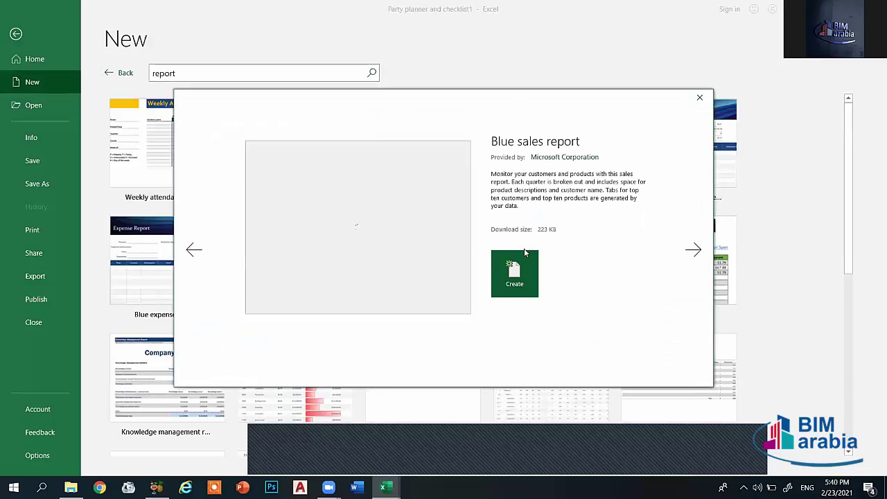
left_click(520, 284)
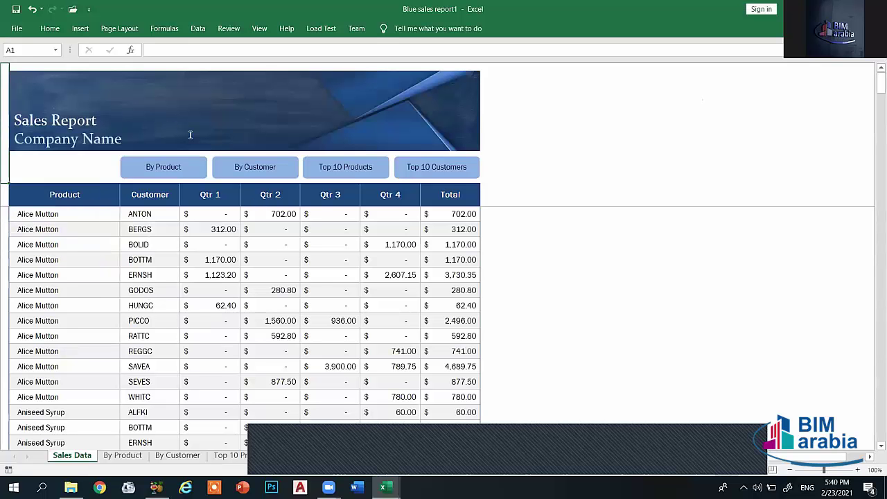
Look through the sales table cells, including ALFKI's Qtr 1 value and BERGS's Total formula
left_click(154, 212)
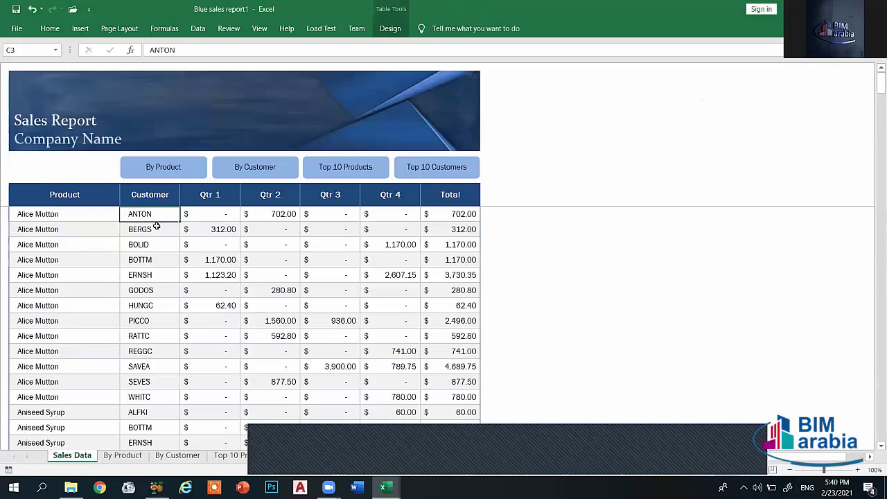
left_click(156, 229)
left_click(152, 260)
left_click(202, 414)
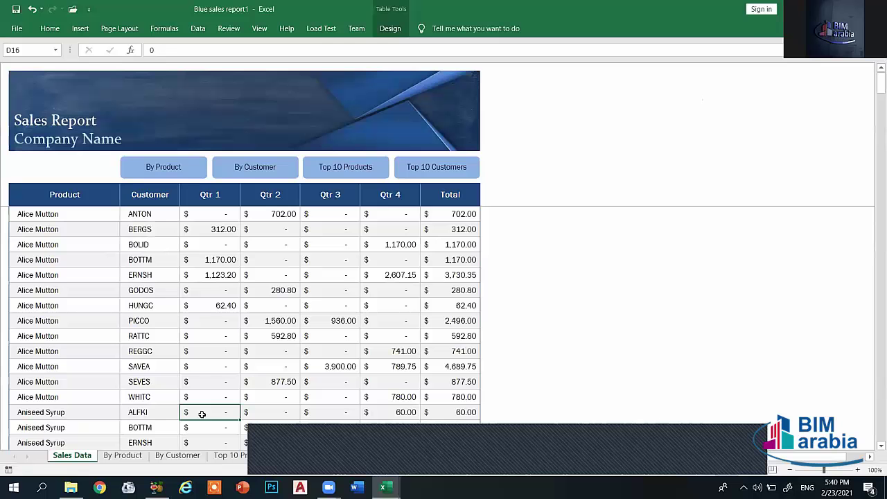
left_click(342, 285)
left_click(449, 231)
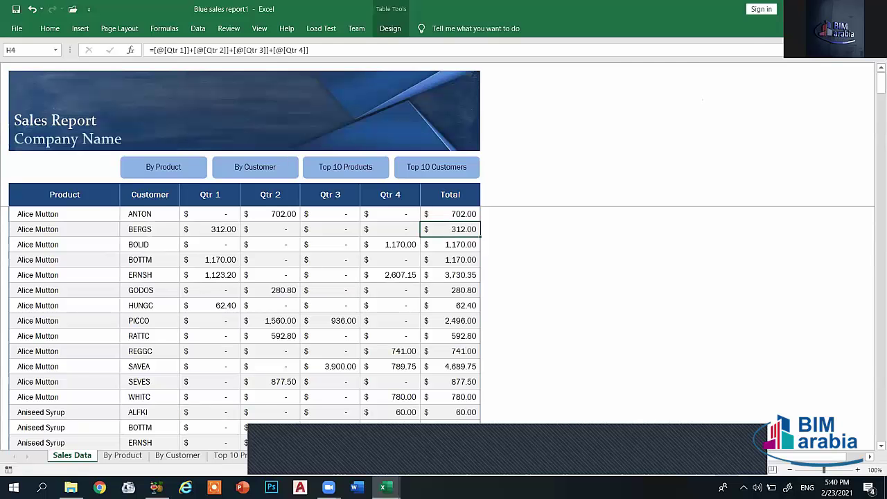
Close Blue sales report1, the party planner and the class schedule without saving, then open Book1's start page
key("ctrl+w")
left_click(443, 256)
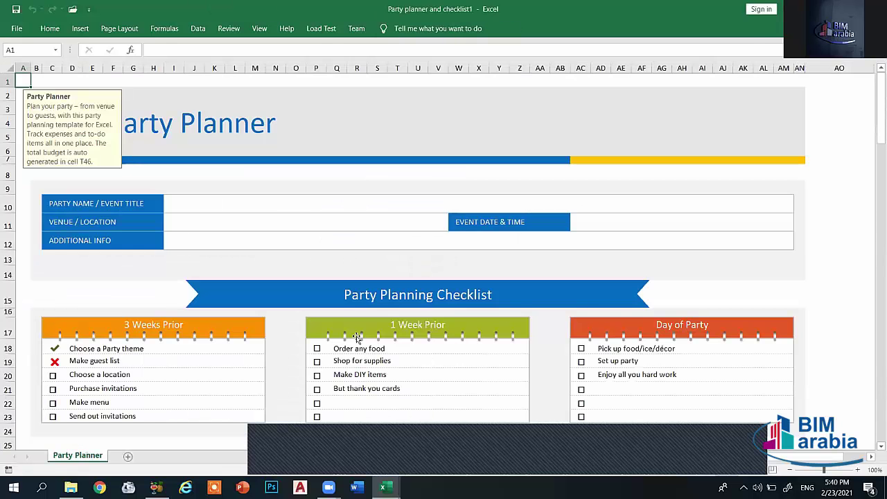
key("ctrl+w")
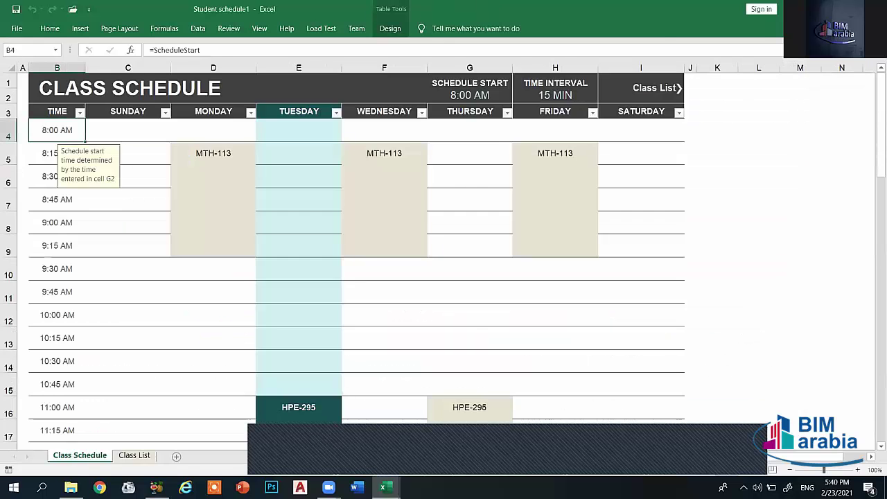
key("ctrl+w")
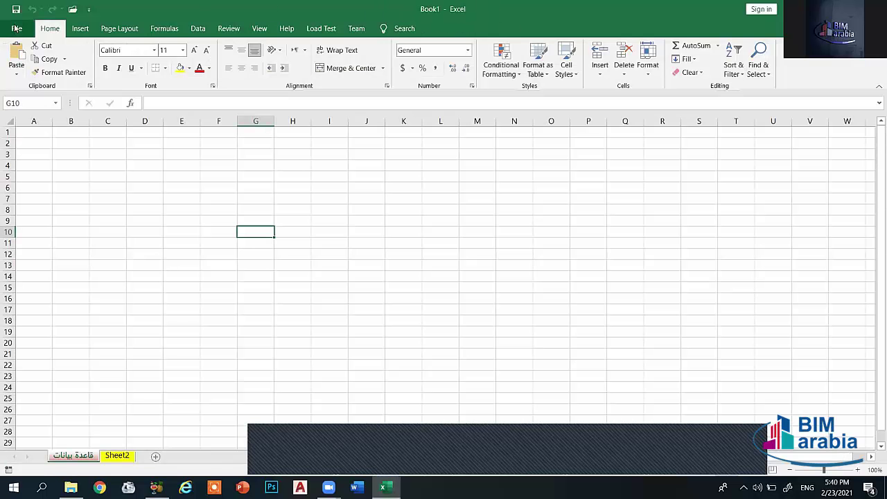
left_click(17, 28)
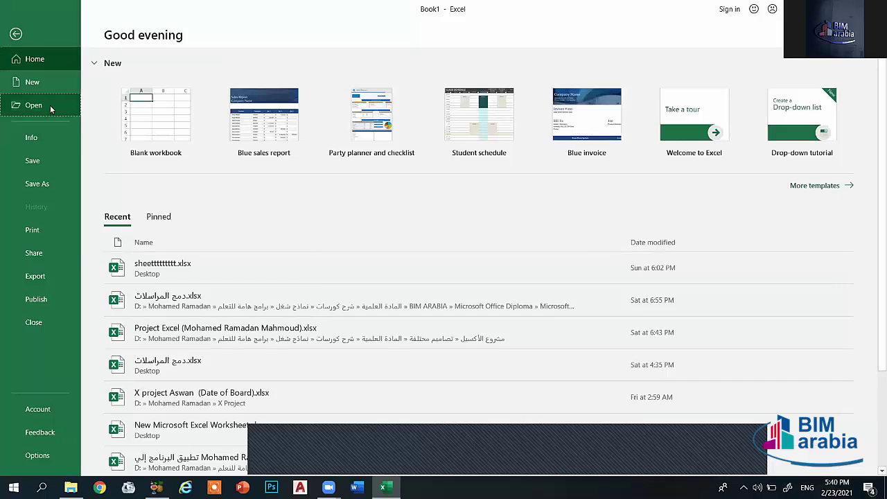
Browse for files from the Open page, view the Desktop, and close the window unopened
left_click(50, 105)
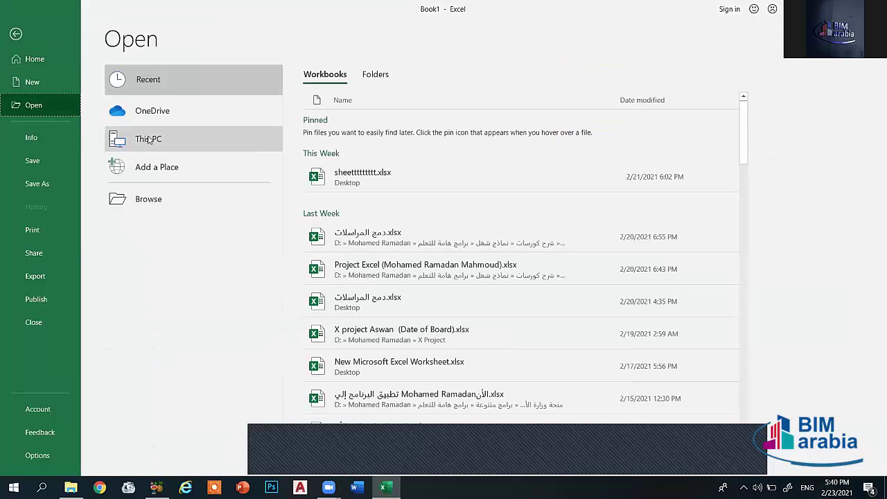
left_click(159, 206)
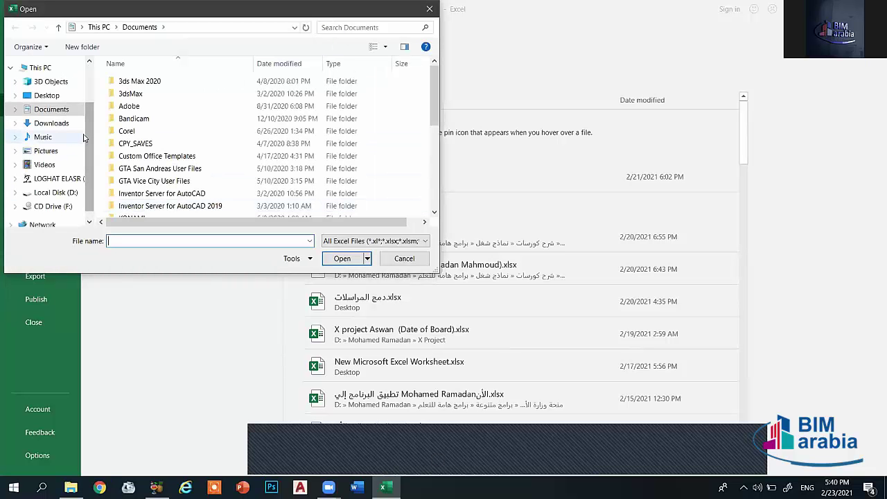
left_click(49, 96)
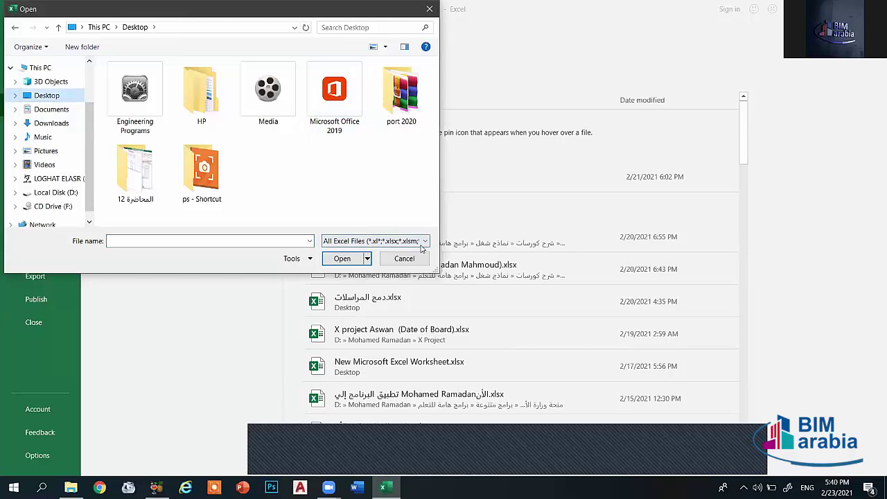
left_click(405, 258)
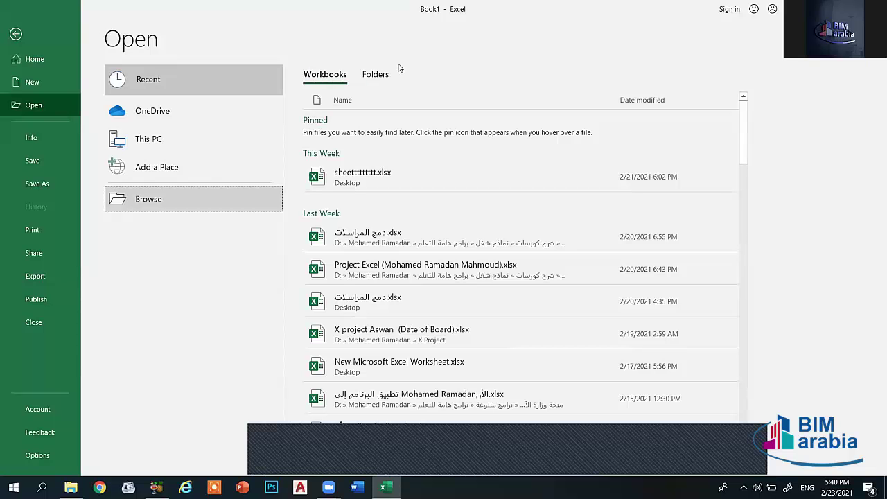
Check the recent Folders, OneDrive and Add a Place options, then show Book1's Info page
left_click(381, 74)
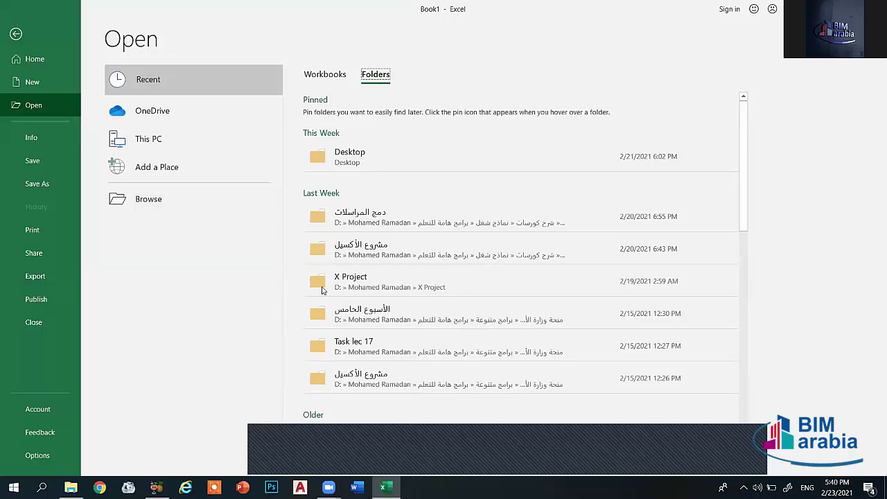
left_click(179, 84)
left_click(170, 105)
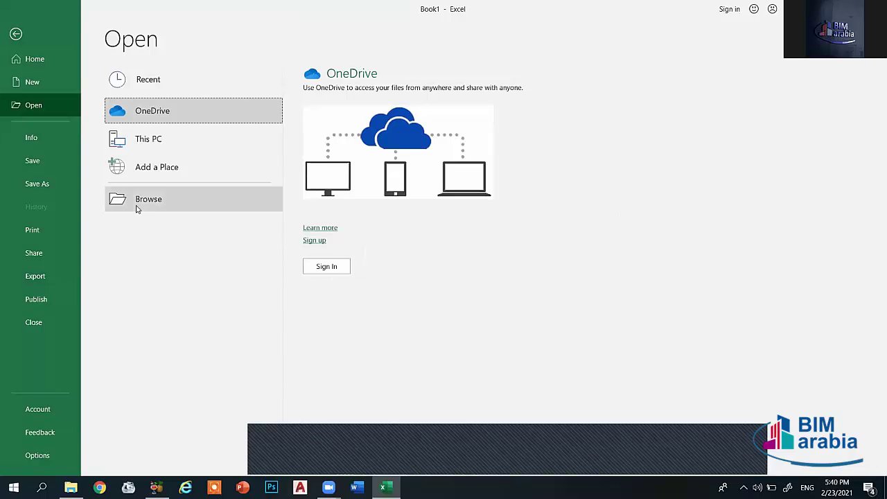
left_click(142, 169)
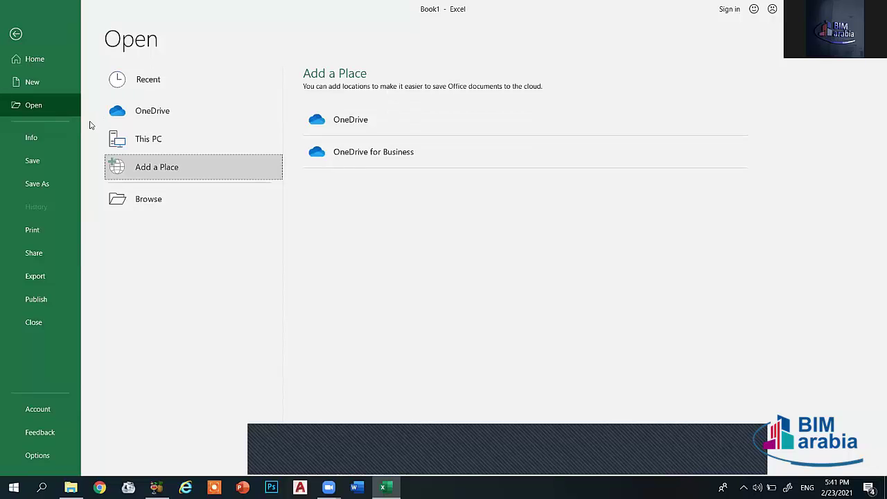
left_click(38, 138)
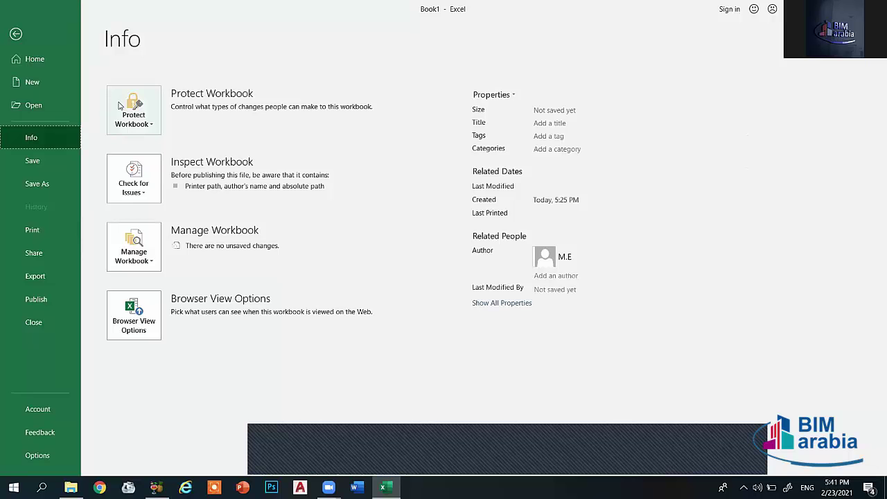
Open Protect Current Sheet and the sheet tab menu, close both unapplied, and return to the start page
left_click(143, 104)
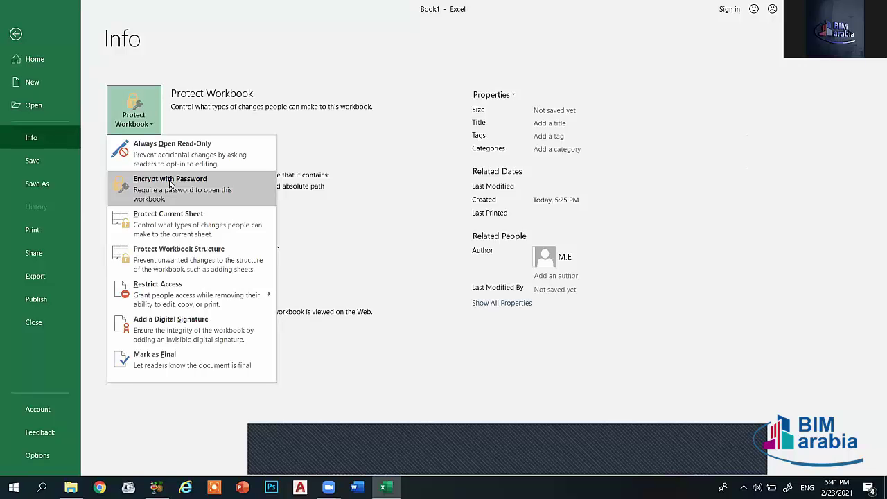
left_click(155, 231)
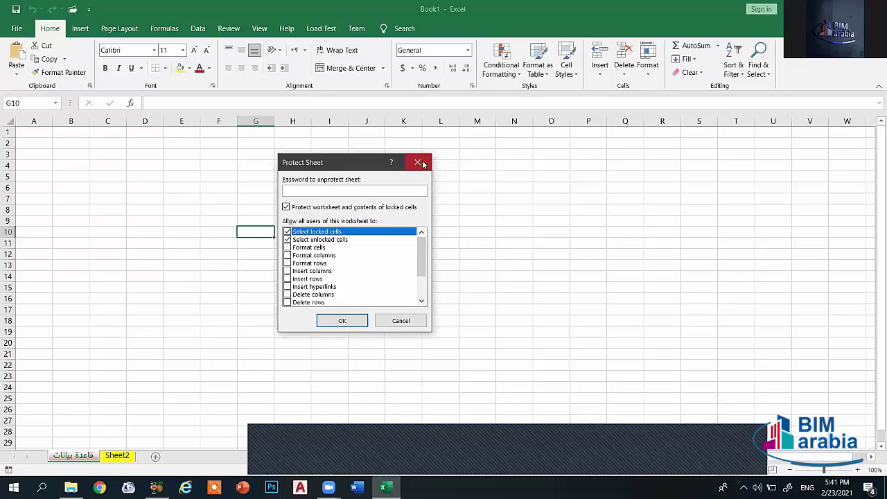
left_click(418, 163)
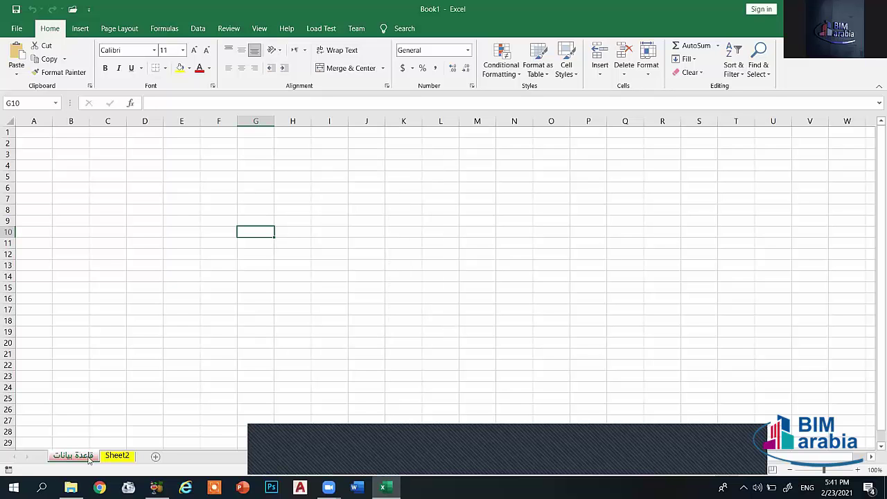
right_click(89, 460)
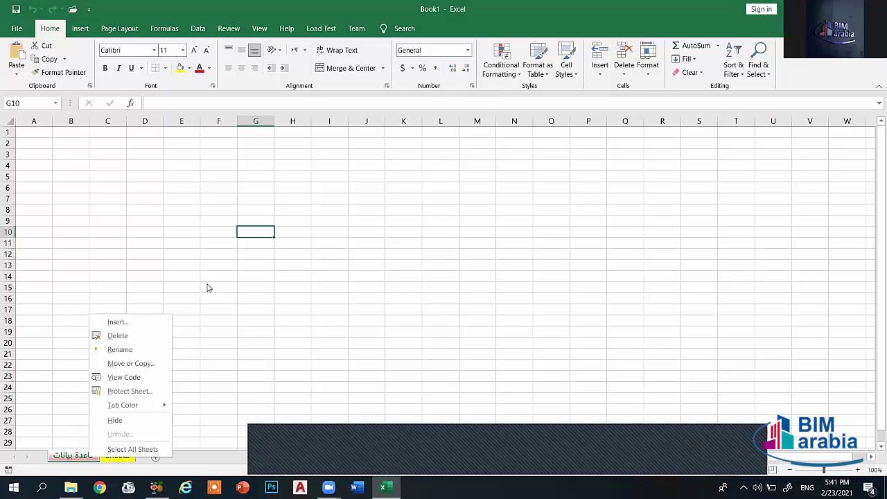
key("Escape")
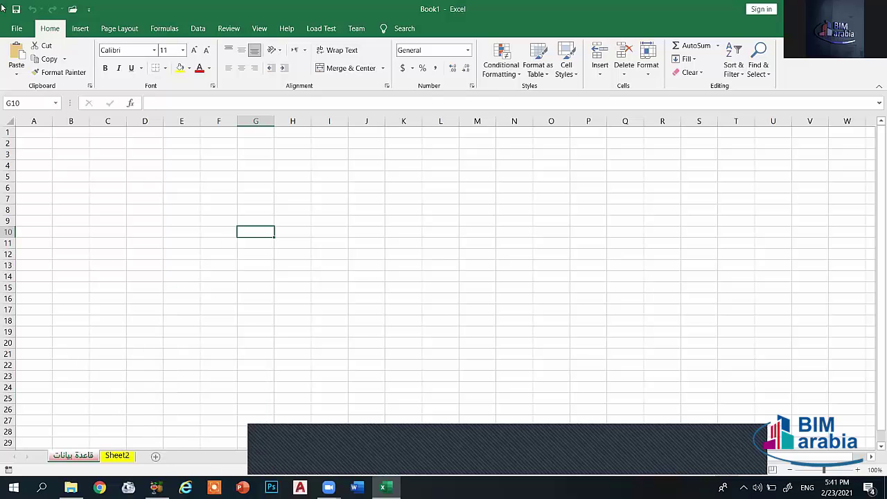
left_click(17, 29)
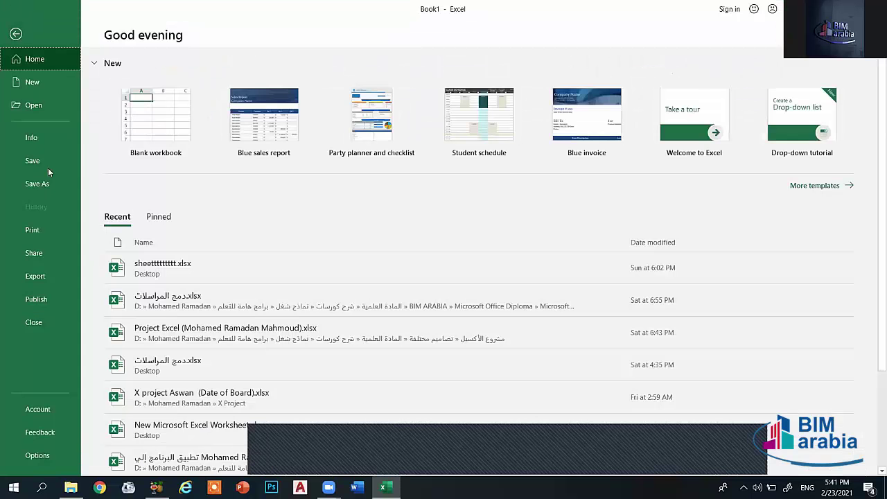
Open Encrypt with Password for Book1, cancel without a password, then go to the Save As locations
left_click(49, 138)
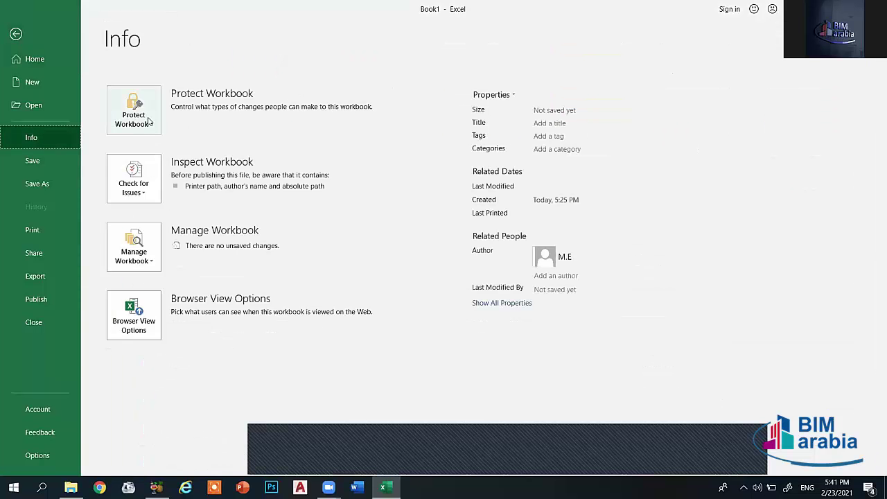
left_click(147, 122)
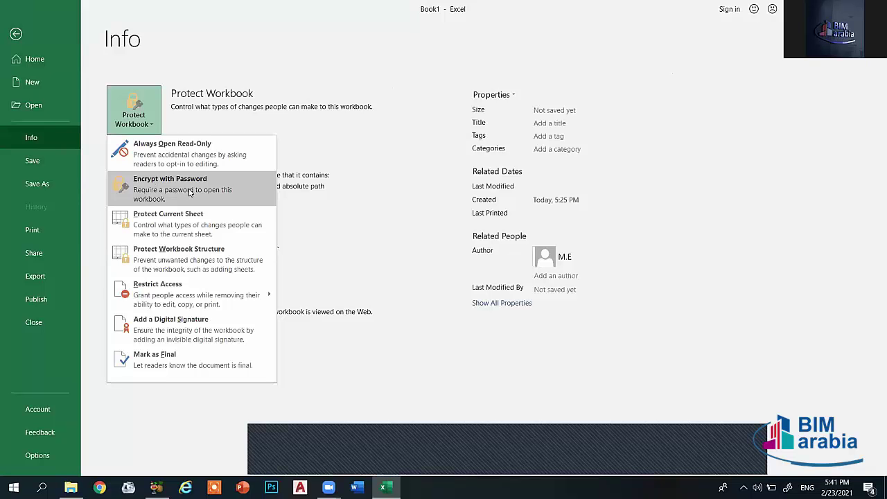
left_click(189, 192)
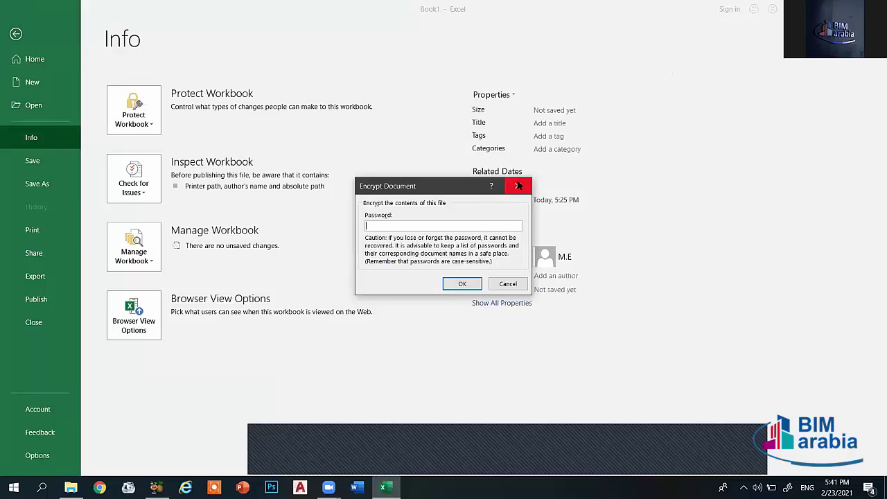
left_click(518, 186)
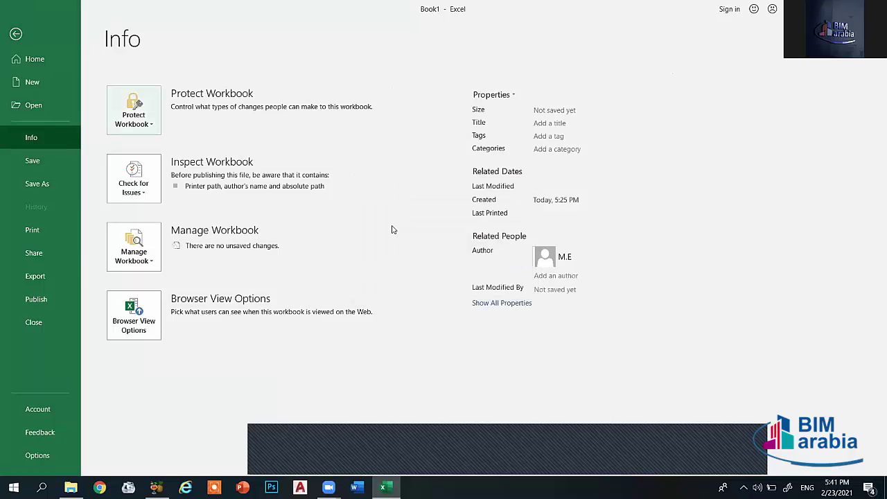
left_click(44, 164)
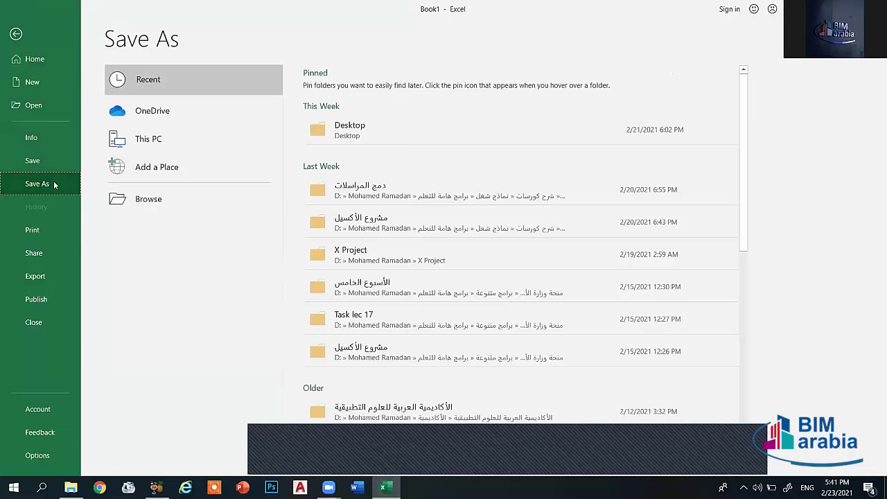
Open the save window, check the Book1.xlsx name and Excel Workbook format, then close without saving
left_click(124, 199)
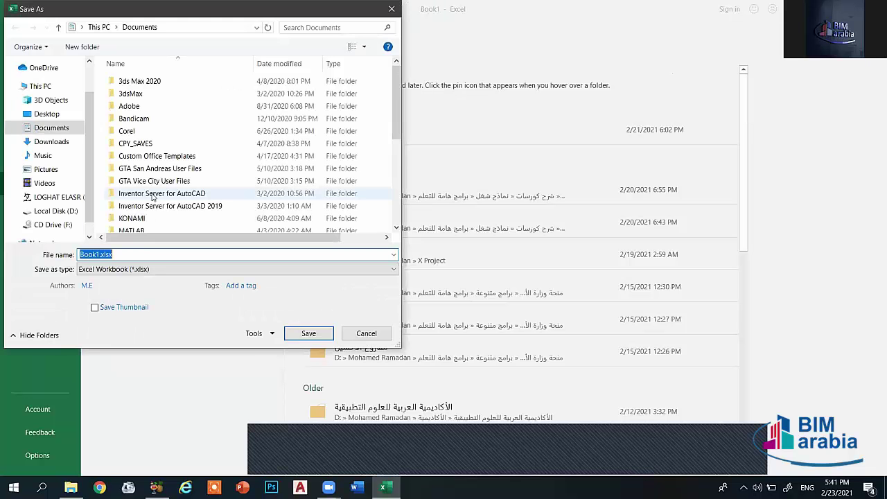
left_click(126, 254)
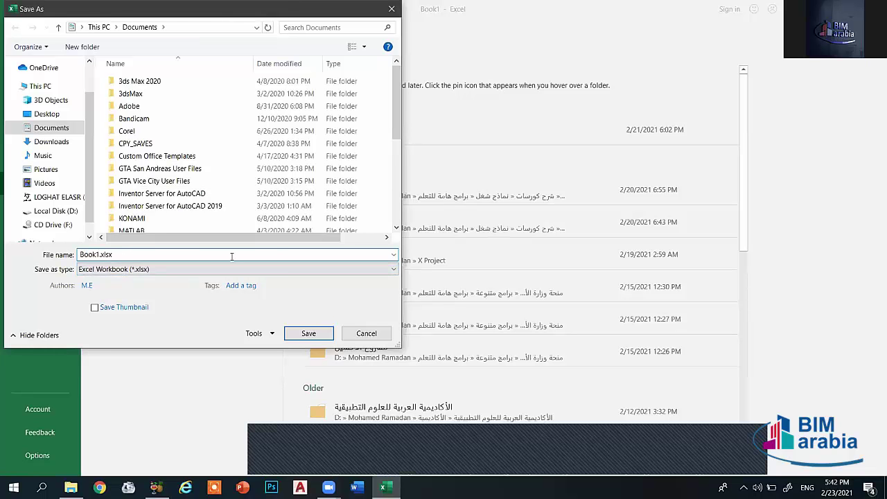
left_click(283, 269)
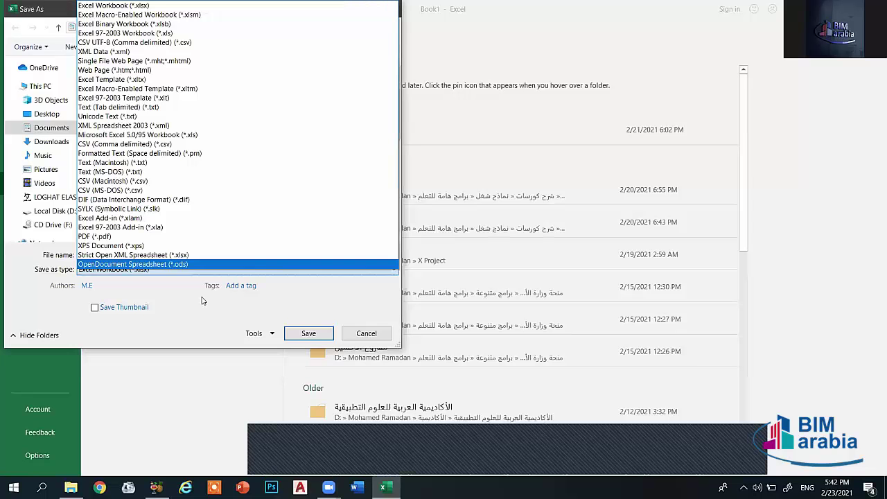
left_click(283, 269)
left_click(391, 9)
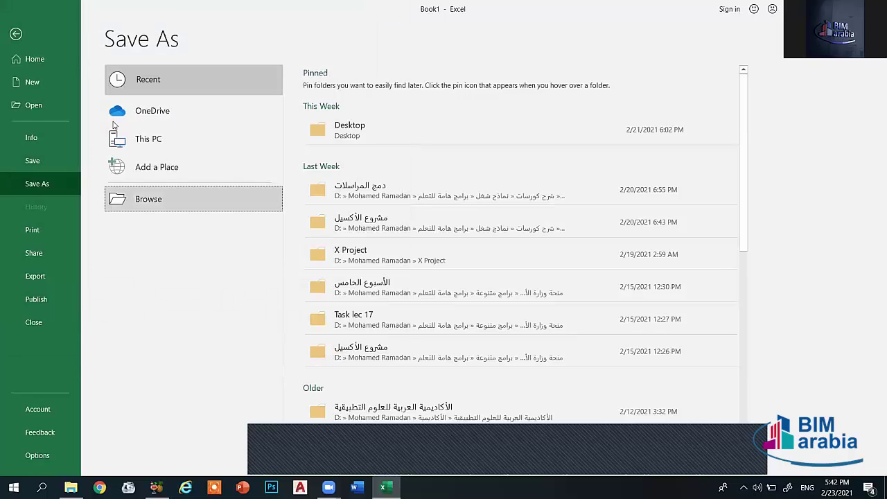
Return to the Save As locations and leave the backstage for the empty Book1 worksheet
left_click(36, 170)
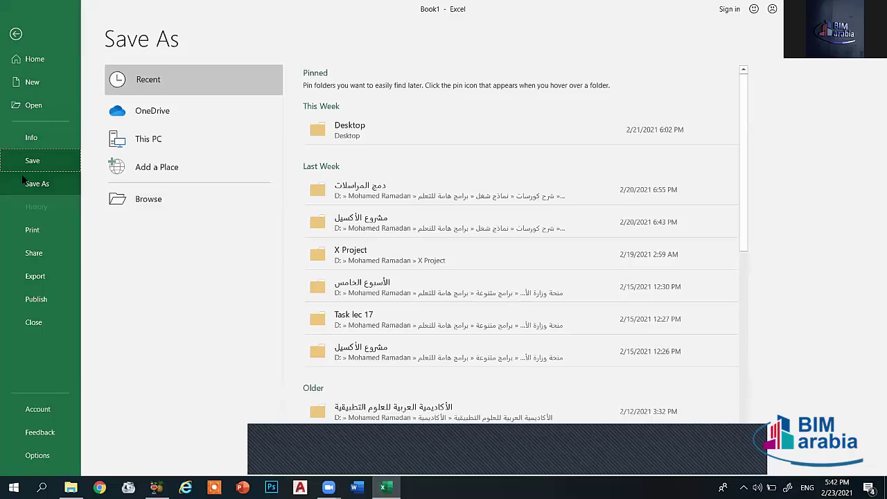
left_click(25, 182)
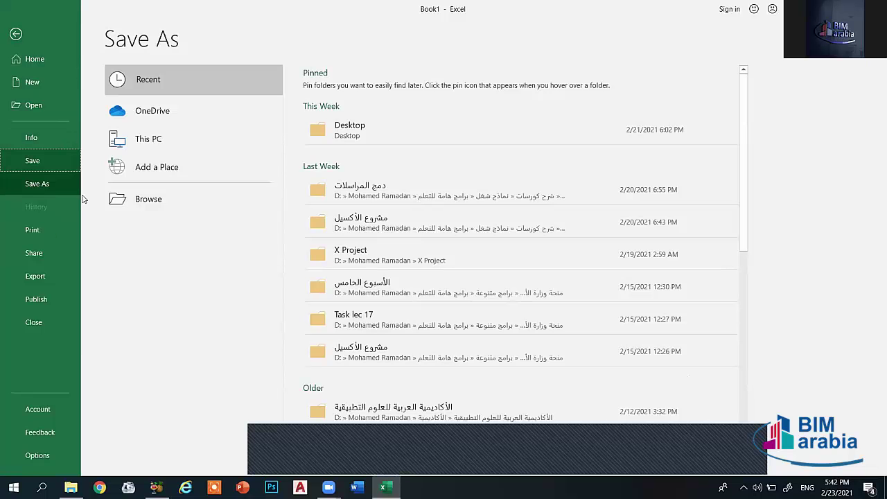
key("Escape")
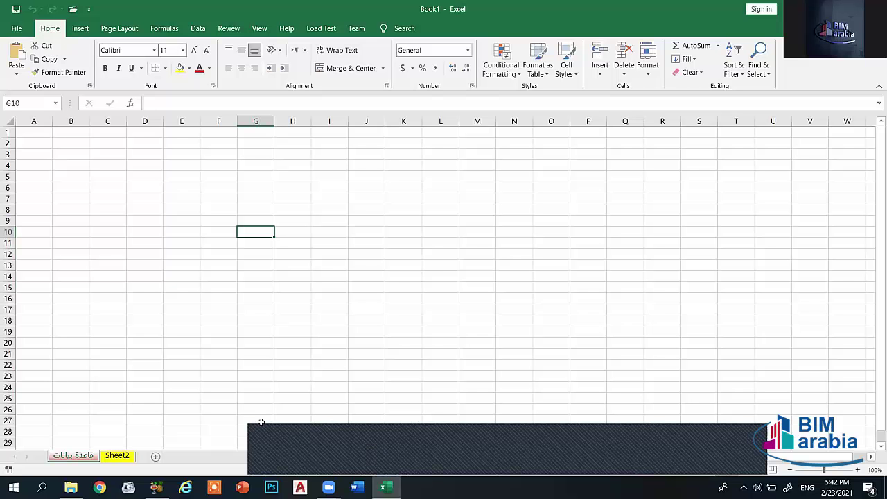
Start a blank Word document and type the heading 'Time Break'
left_click(357, 485)
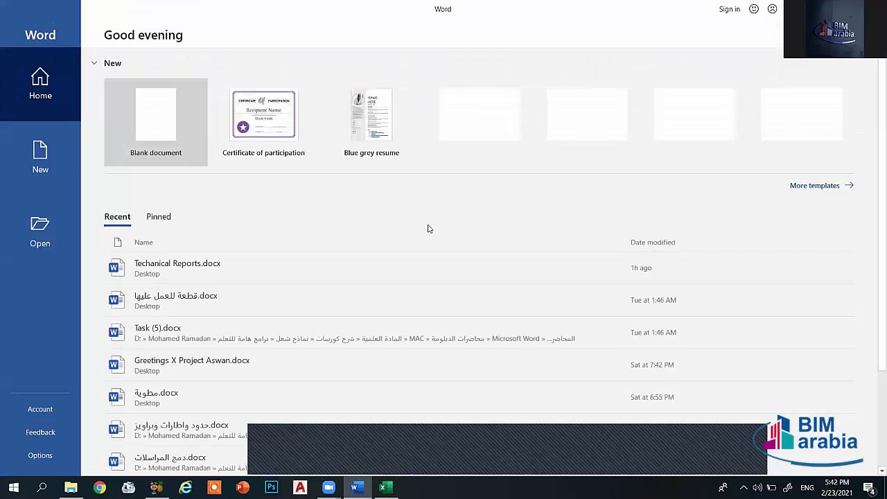
left_click(148, 147)
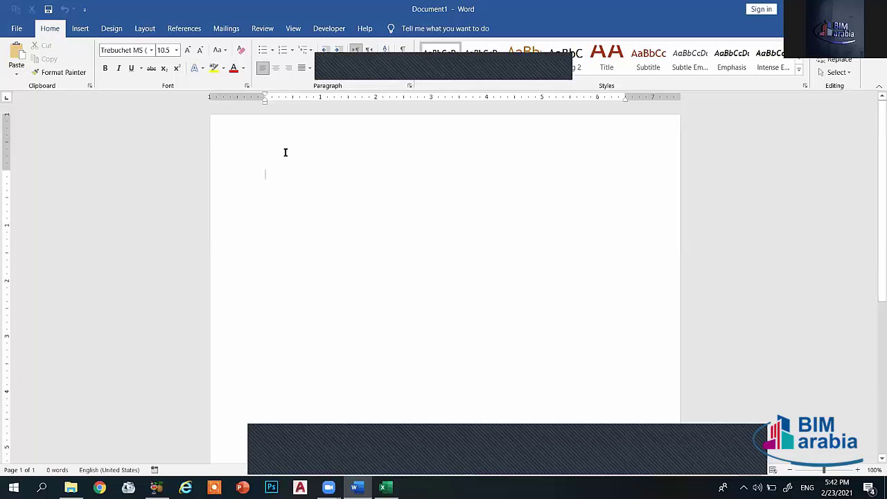
type("t")
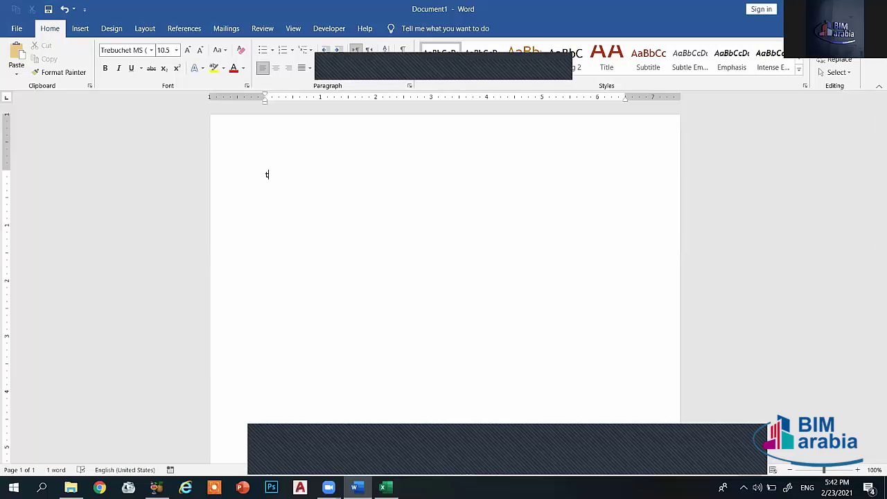
type("ime ")
type("Break")
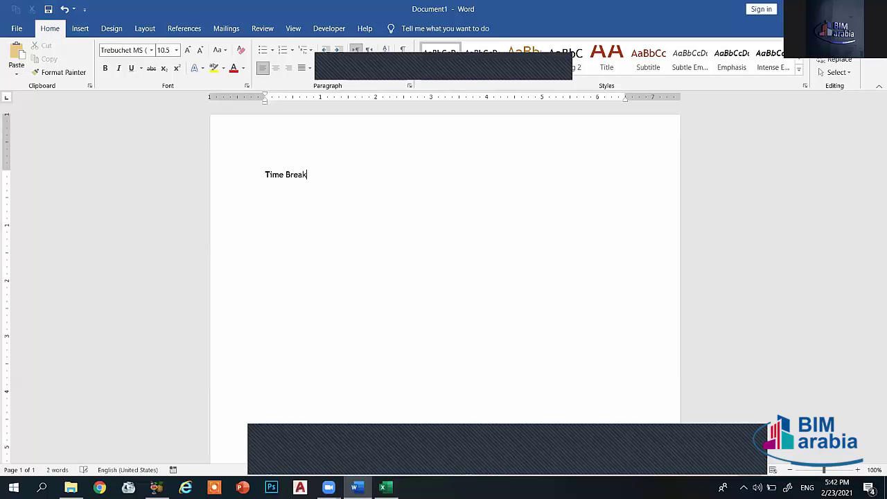
Centre the Time Break heading and enlarge it to 80 pt
key("ctrl+a")
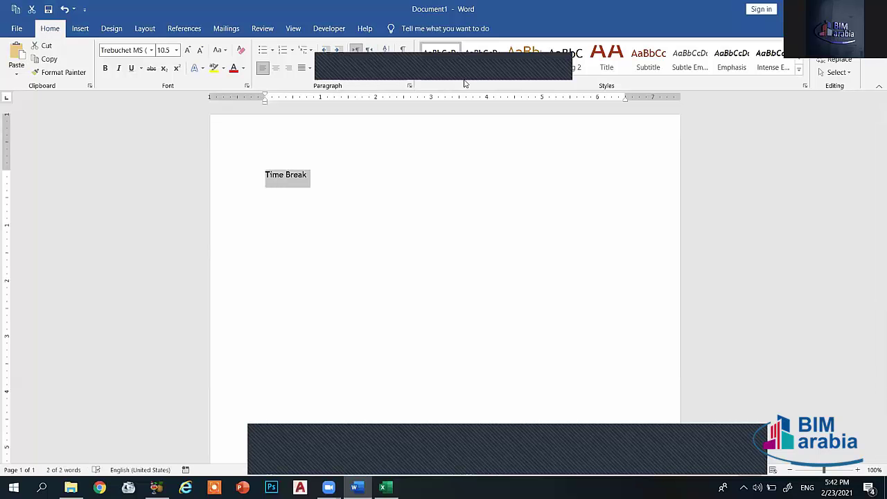
left_click(276, 67)
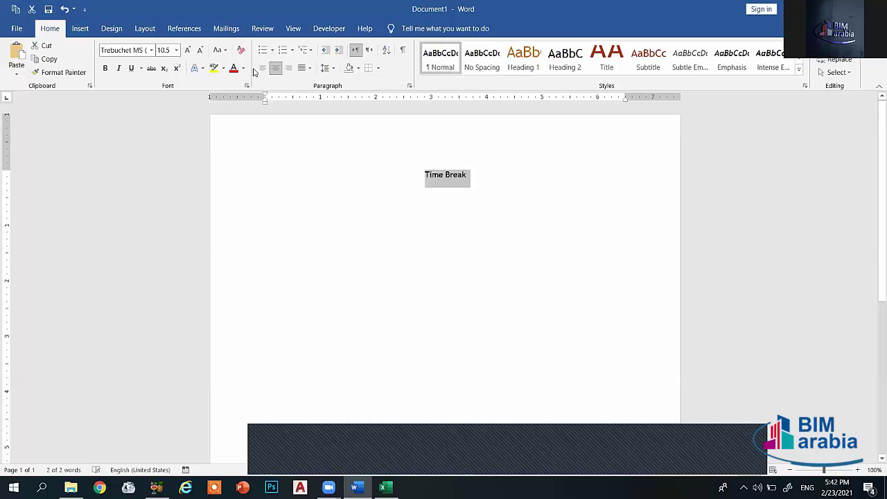
left_click(187, 50)
left_click(187, 50)
left_click(188, 50)
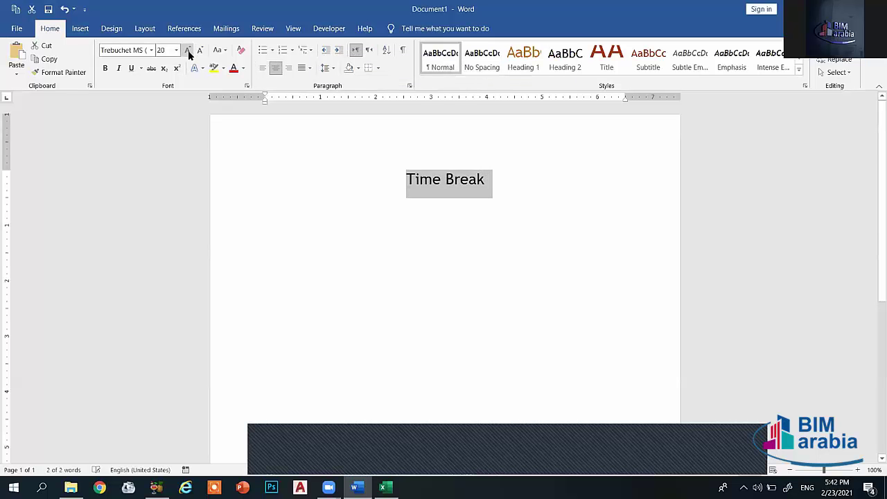
left_click(187, 50)
left_click(187, 49)
left_click(187, 50)
left_click(187, 50)
left_click(187, 50)
left_click(187, 50)
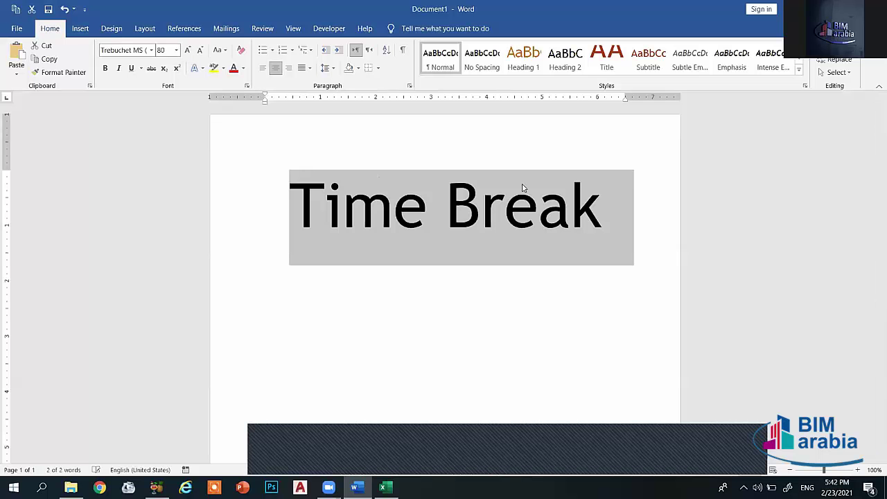
Type the time 06:00 on a new line below the heading
left_click(602, 207)
key("Return")
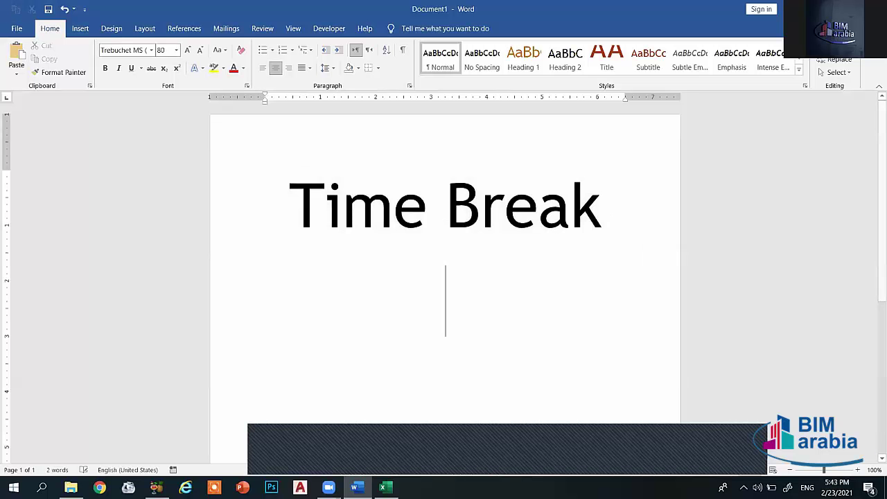
type("06")
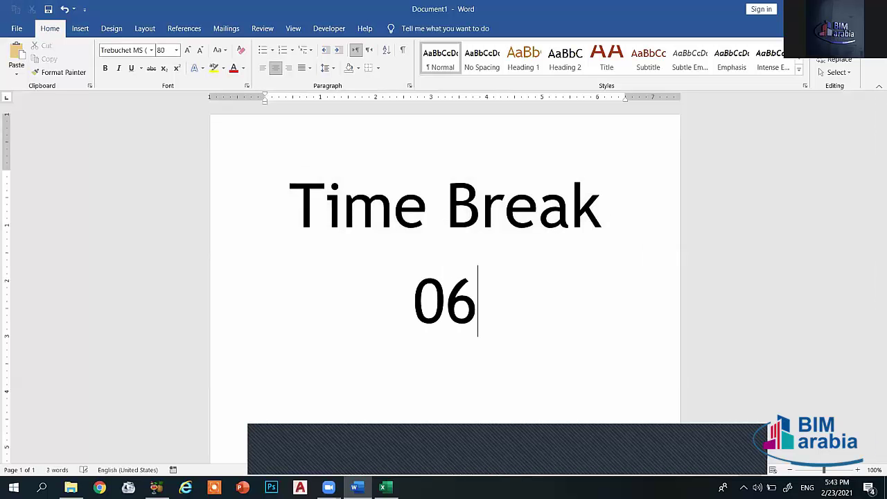
type(":00")
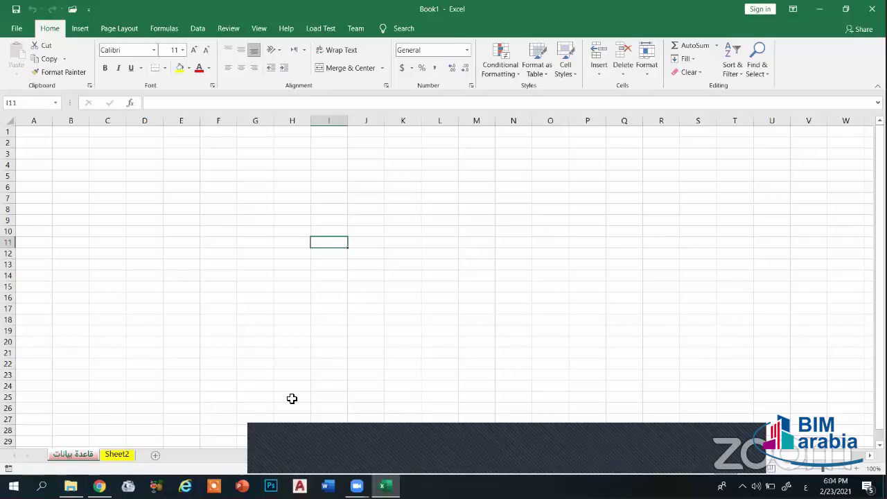
mouse_move(486, 78)
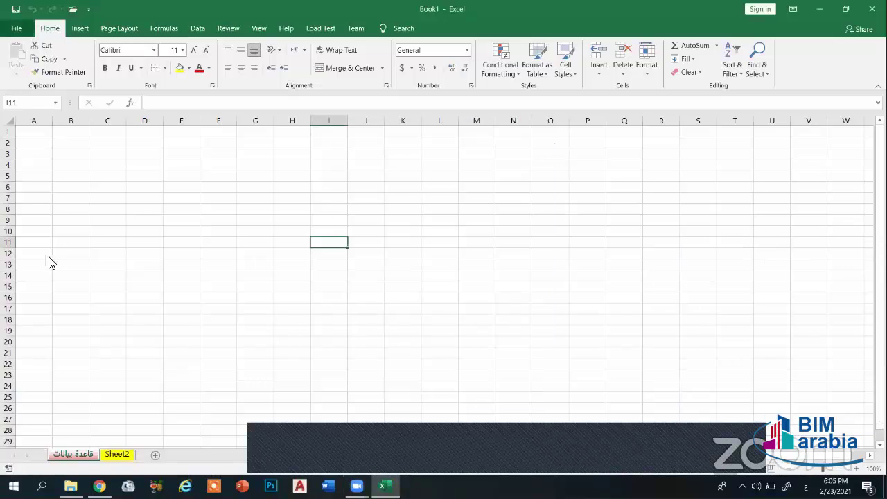
Preview Book1 for printing (nothing to print) and return to its empty worksheet
key("alt+f")
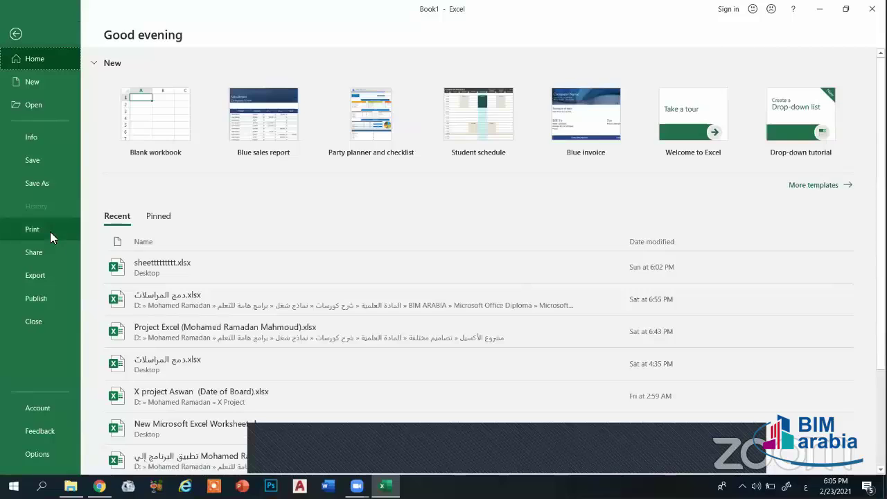
left_click(51, 233)
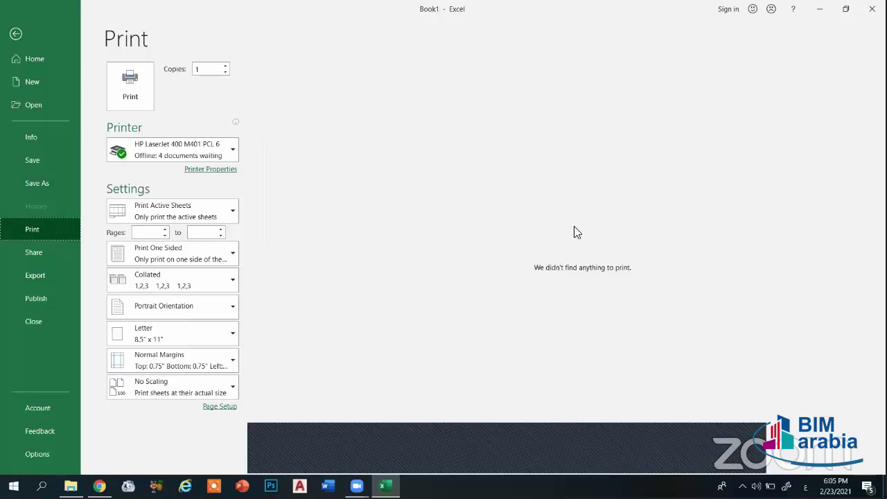
key("Escape")
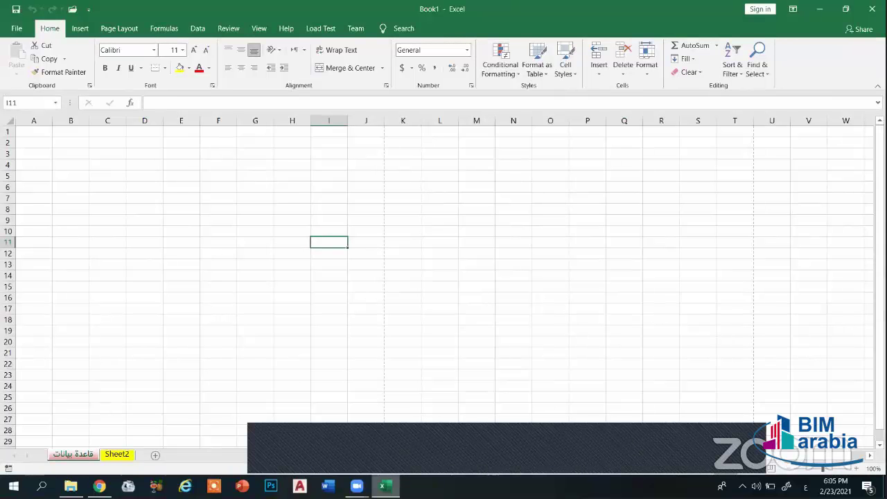
Open recent workbook دمج المراسلات.xlsx from the taskbar and set the ribbon to Show Tabs and Commands
right_click(386, 485)
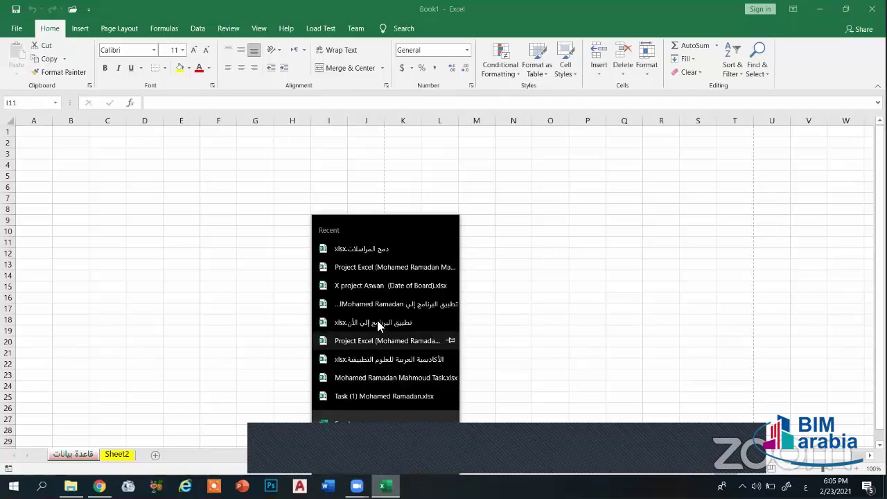
left_click(377, 250)
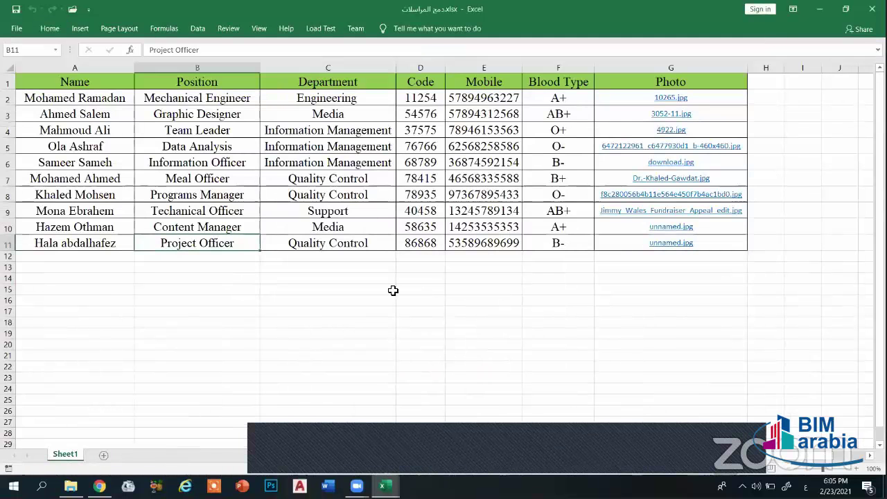
left_click(393, 290)
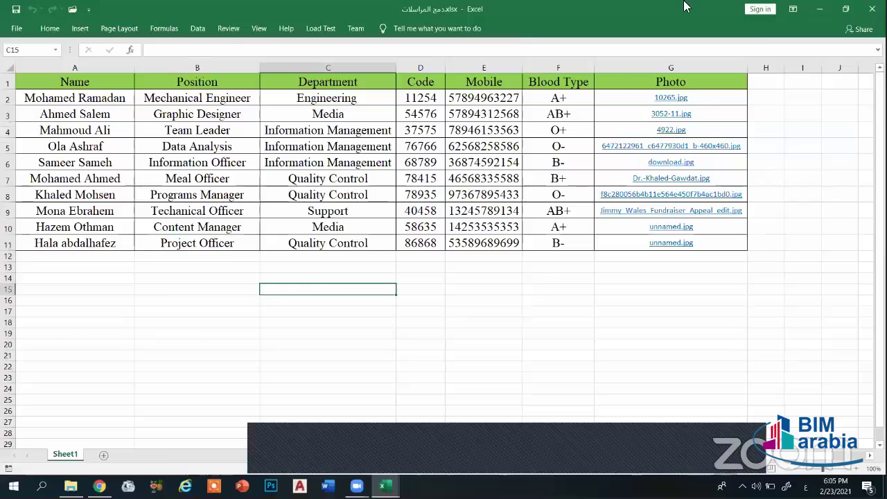
left_click(790, 11)
left_click(784, 105)
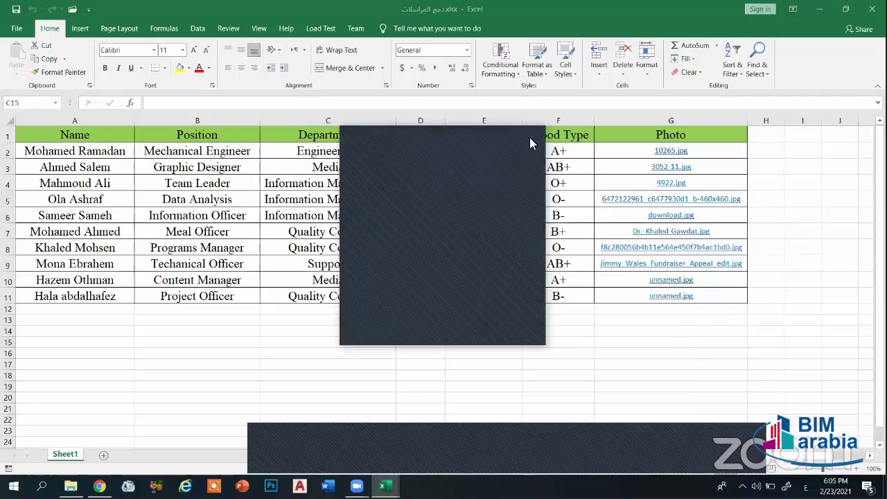
Print-preview the employee table, showing only Name and Position on page one, then return to the sheet
left_click(7, 39)
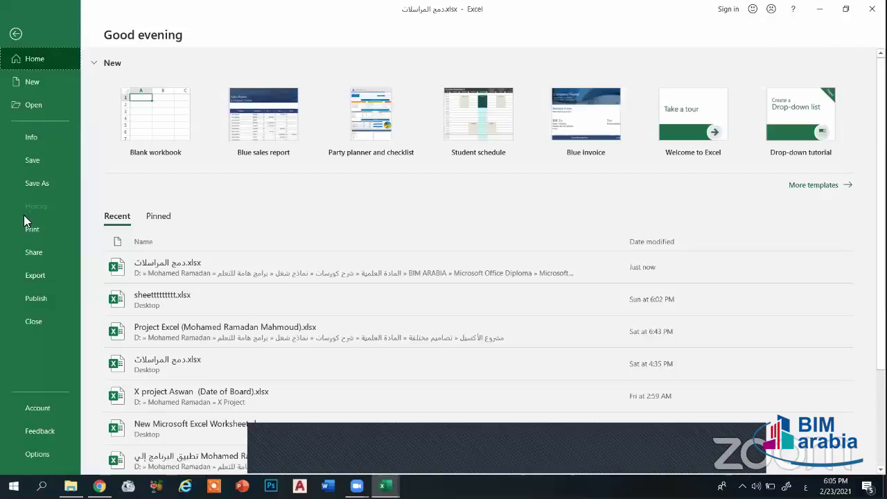
left_click(25, 226)
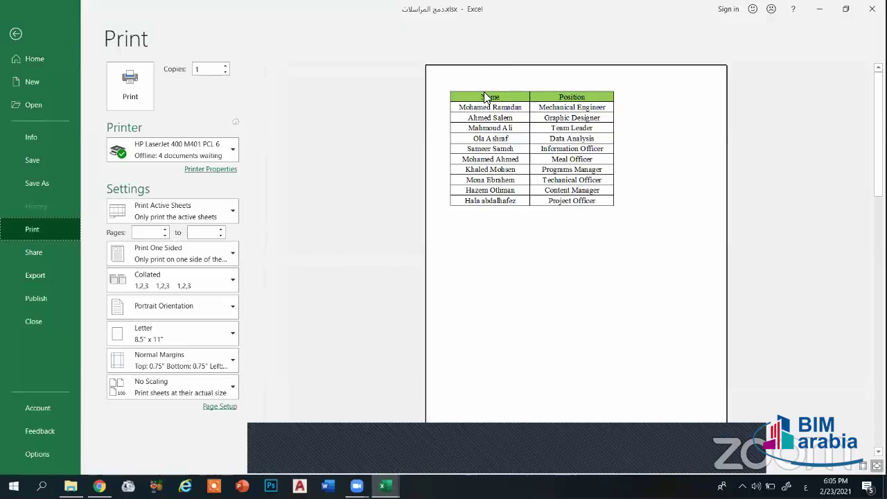
key("Escape")
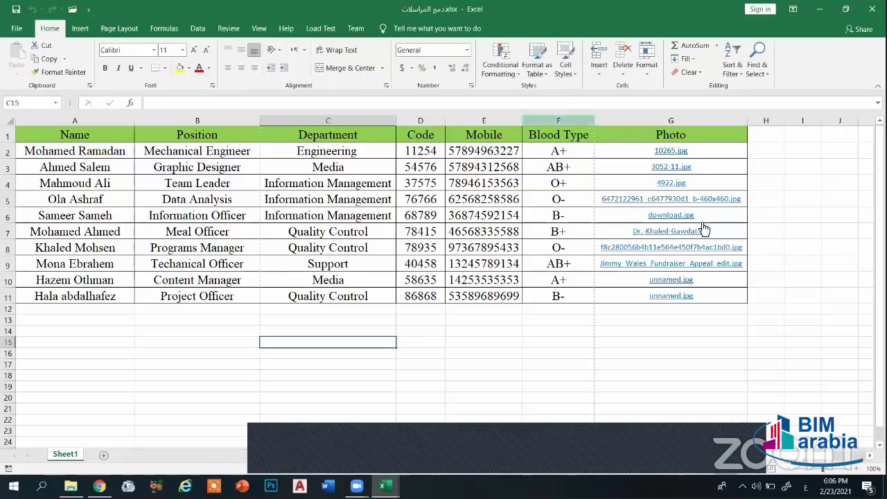
mouse_move(709, 295)
left_mouse_down()
mouse_move(334, 221)
mouse_move(95, 154)
left_mouse_up()
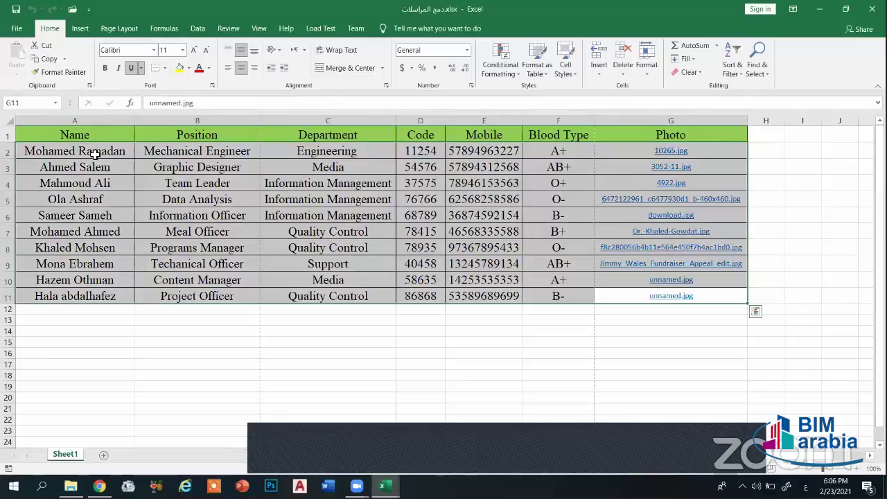
left_click(254, 331)
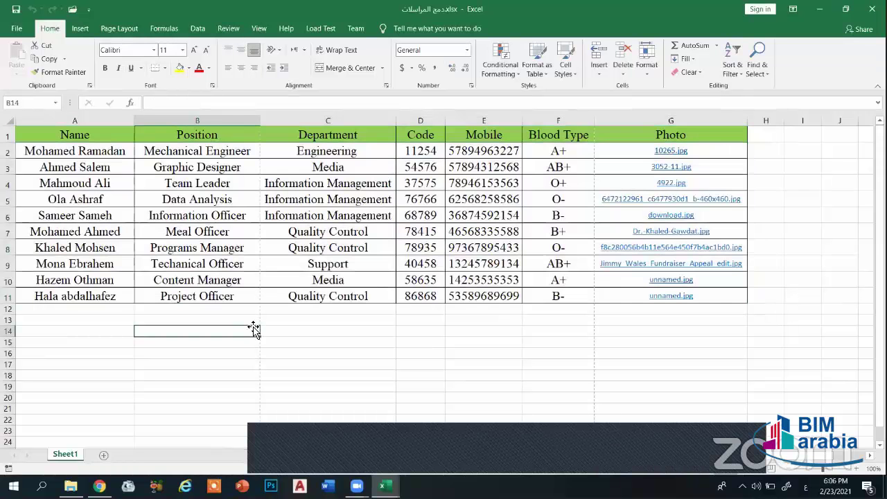
key("ctrl+p")
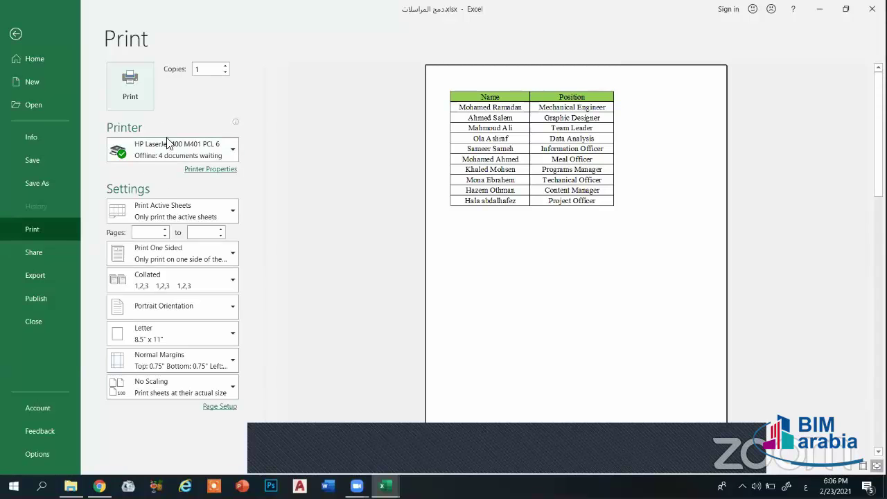
left_click(158, 211)
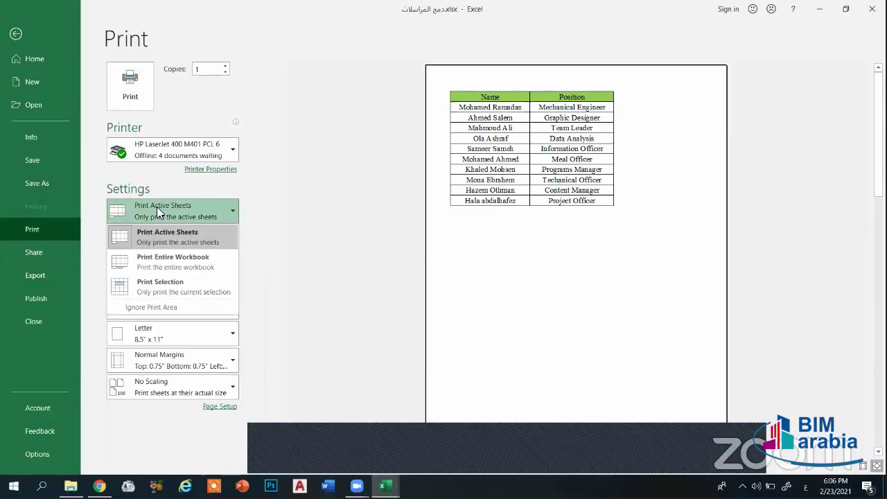
left_click(267, 210)
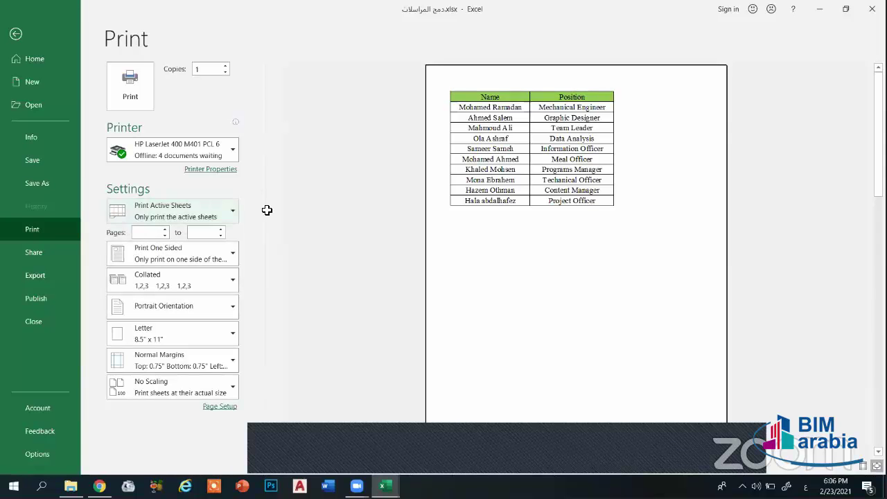
key("Escape")
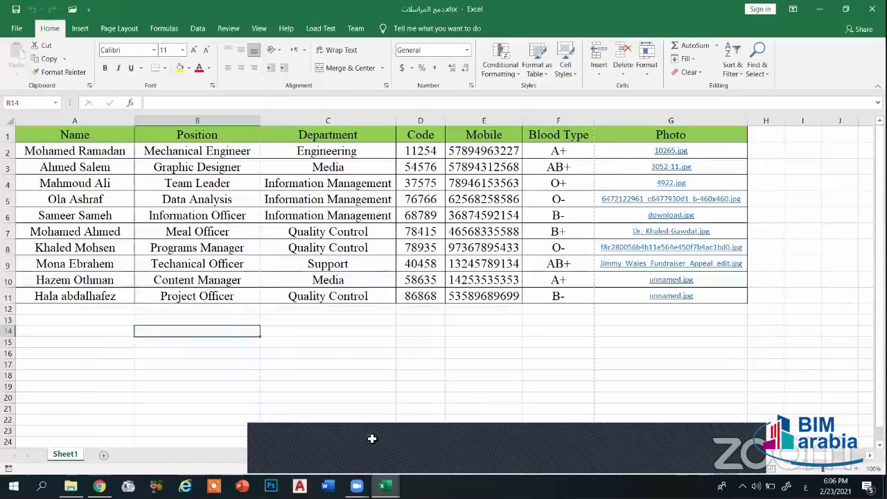
mouse_move(382, 485)
key("ctrl+Tab")
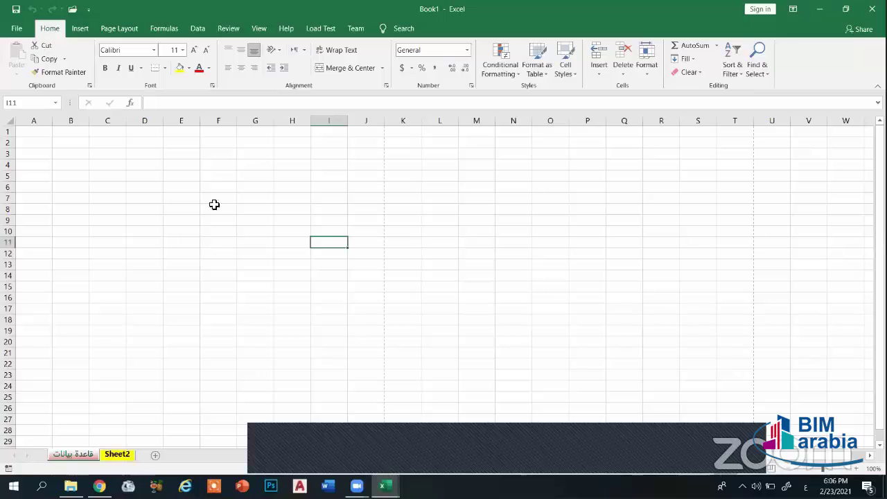
left_click(247, 168)
left_click_drag(247, 168, 248, 177)
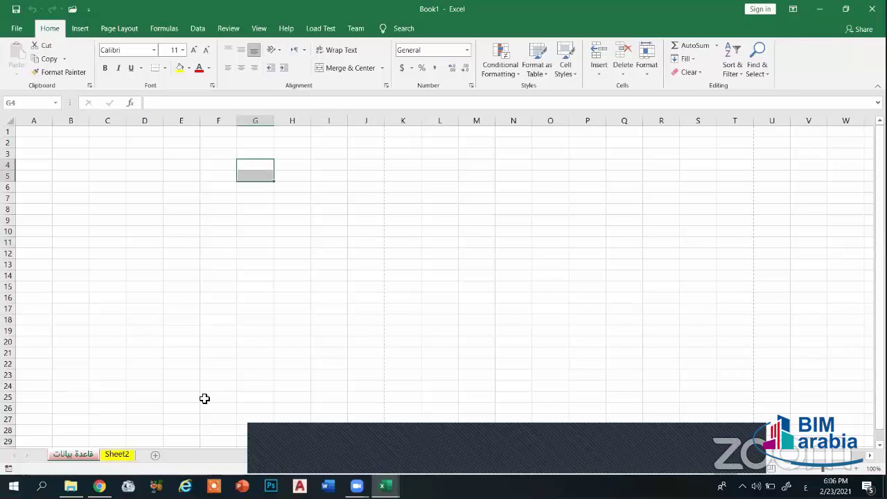
left_click(120, 456)
left_click(119, 456)
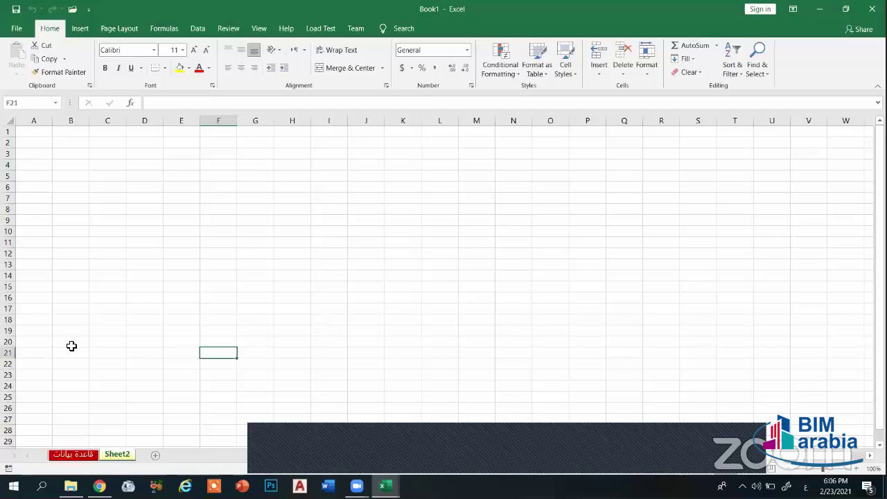
left_click(78, 454)
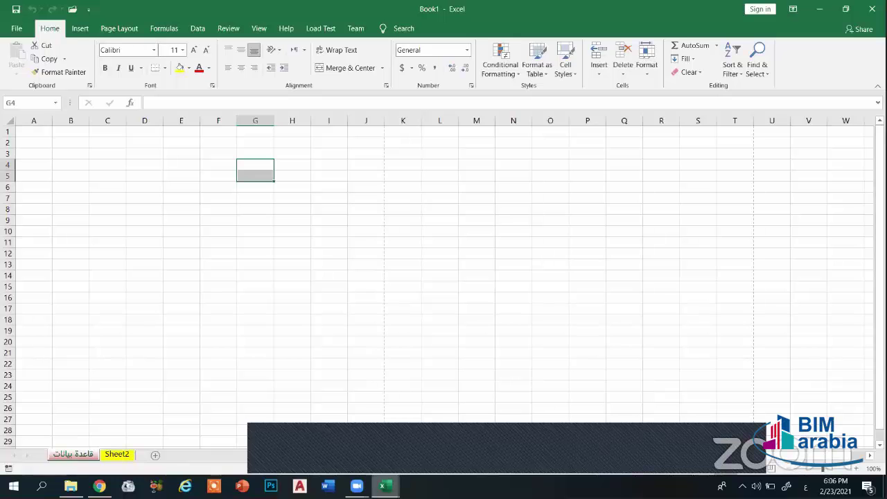
mouse_move(385, 486)
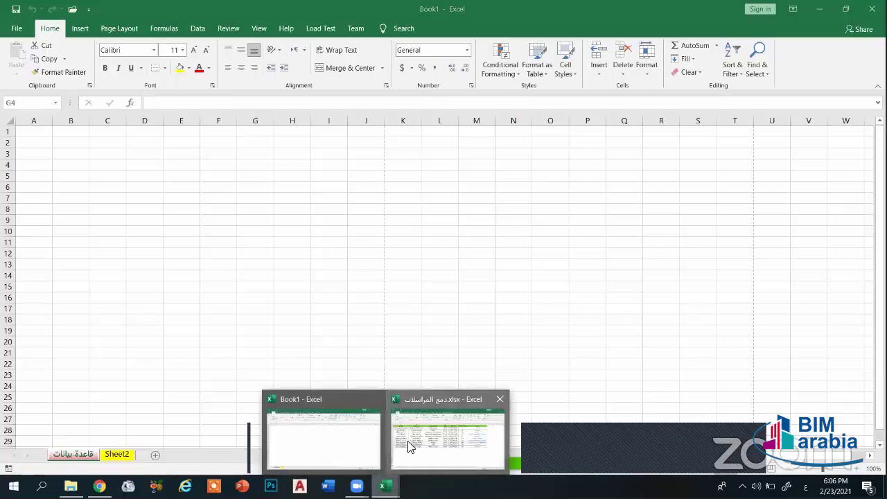
Switch to the دمج المراسلات workbook and check the print preview, leaving Print Active Sheets unchanged
left_click(16, 29)
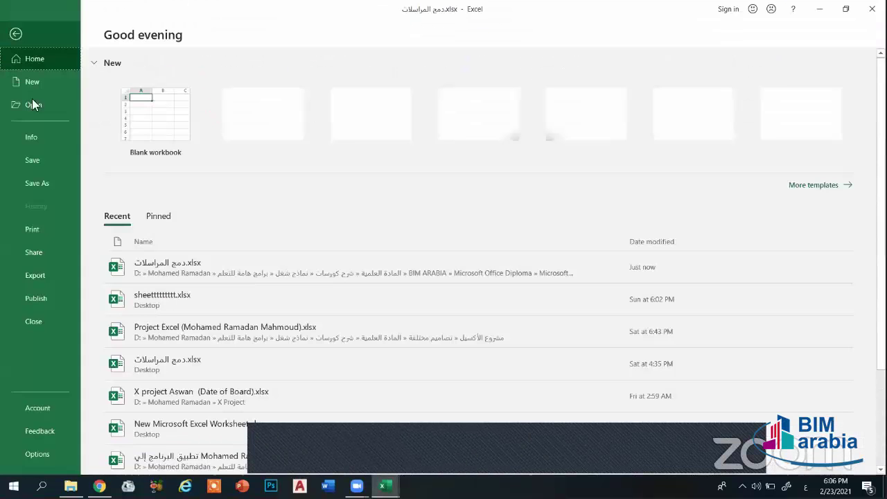
left_click(28, 224)
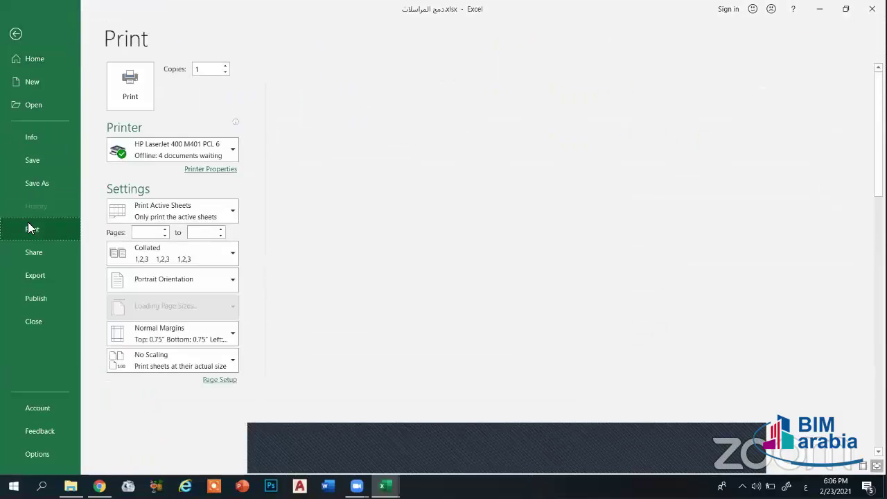
left_click(139, 205)
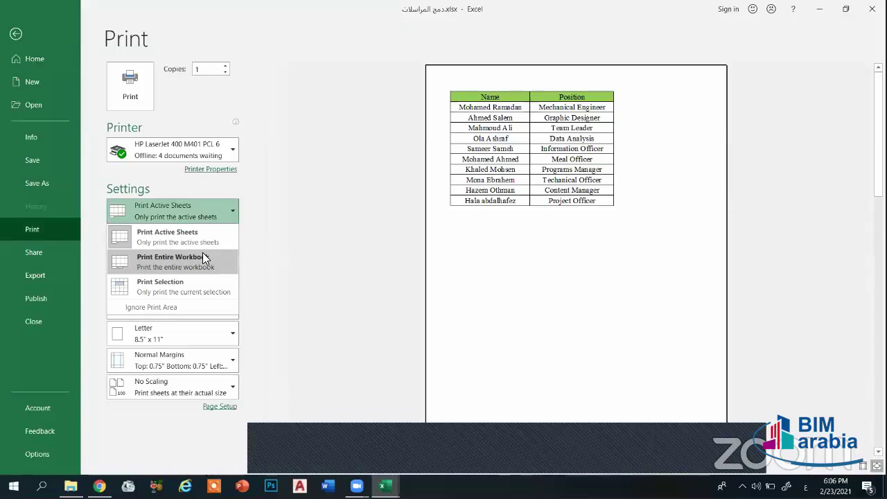
left_click(185, 277)
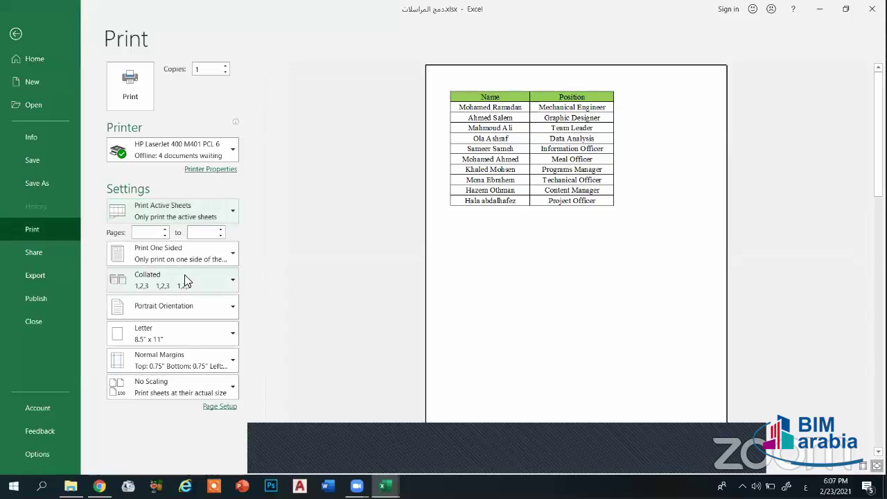
key("Escape")
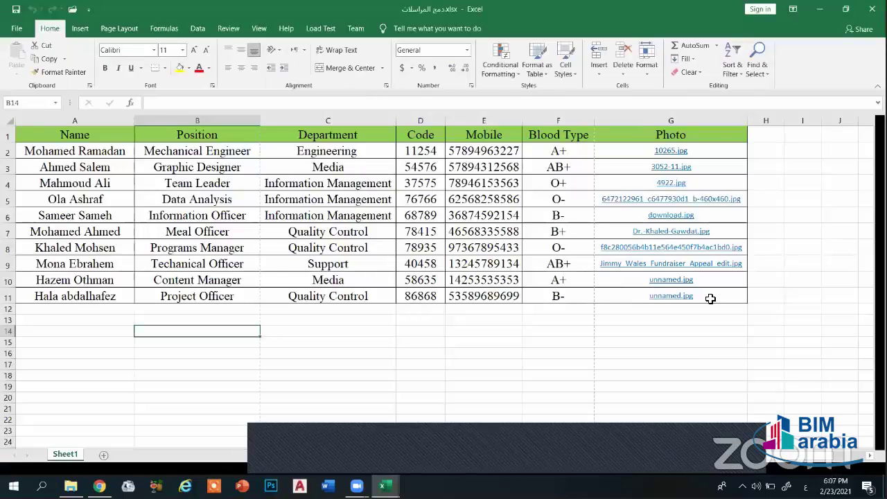
Select A1:G11 and set printing to Print Selection with 5 collated copies
left_click_drag(711, 298, 70, 136)
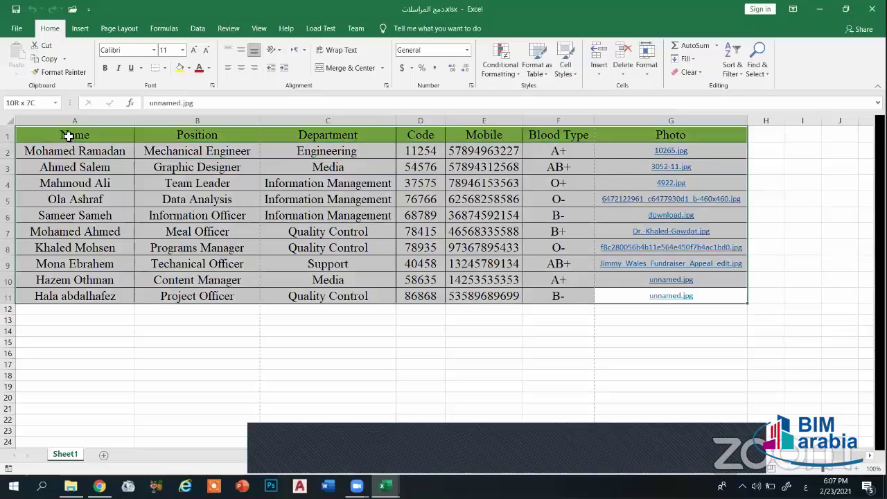
key("ctrl+p")
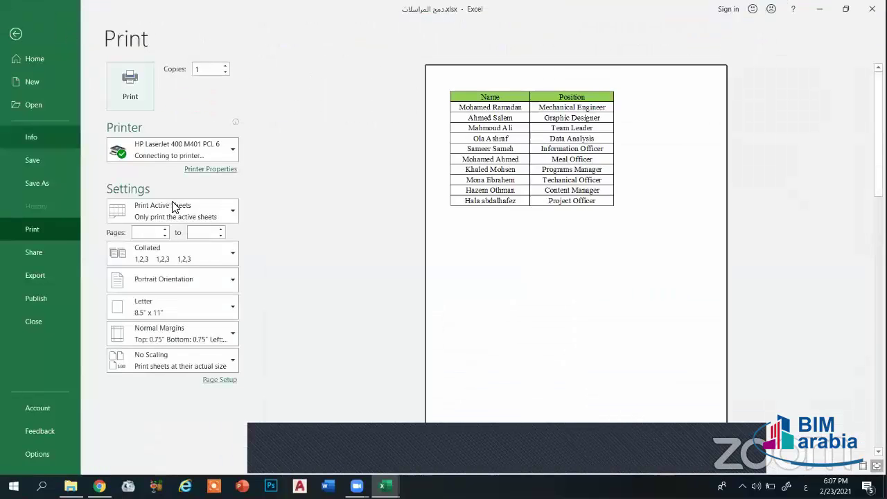
left_click(191, 217)
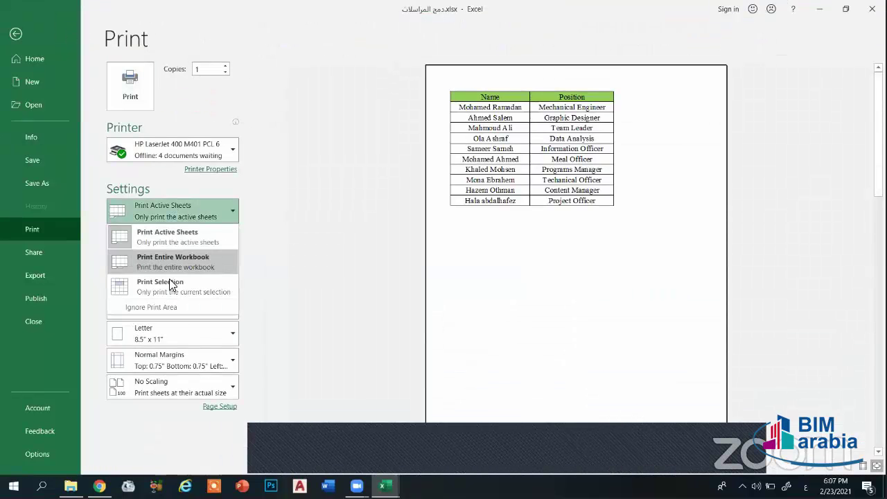
left_click(169, 280)
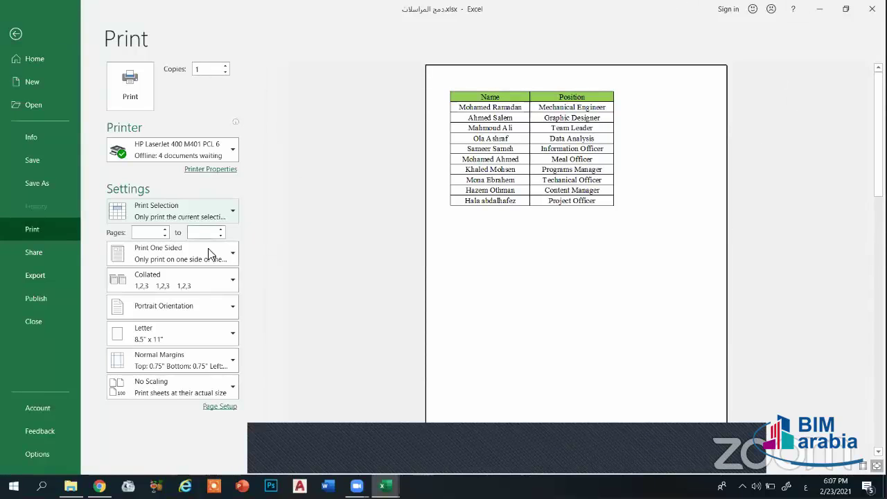
left_click(225, 284)
left_click(225, 284)
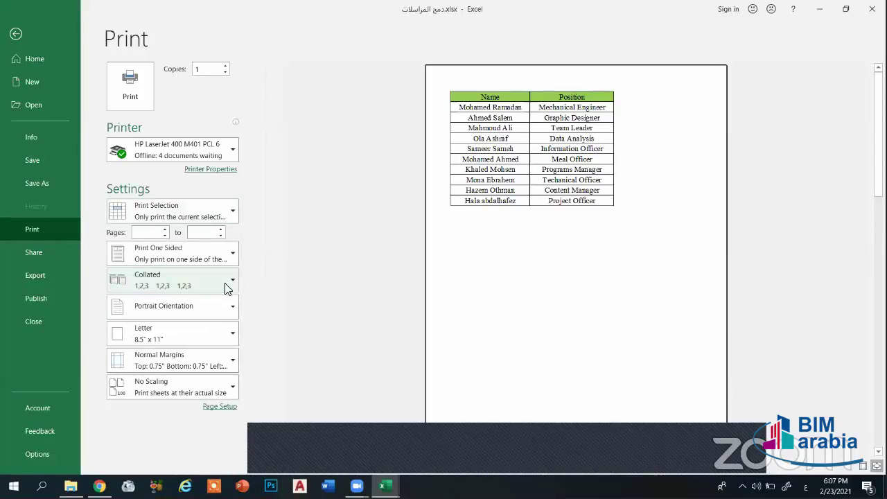
left_click(224, 66)
left_click(224, 65)
left_click(224, 65)
left_click(224, 66)
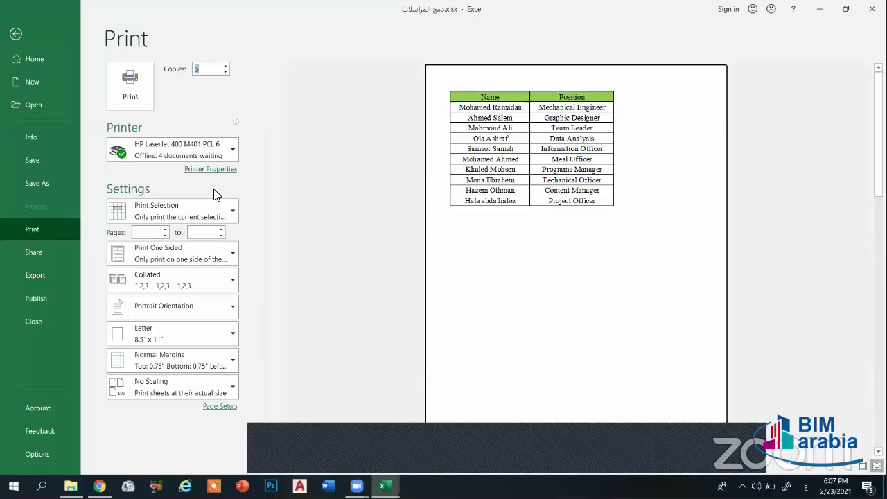
Switch the printout to Landscape Orientation, leaving collation unchanged, and return to the worksheet
left_click(159, 278)
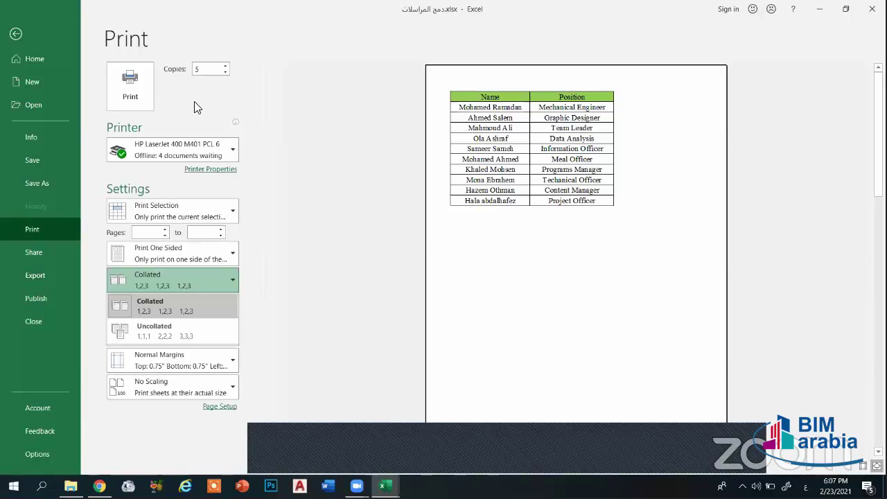
left_click(205, 69)
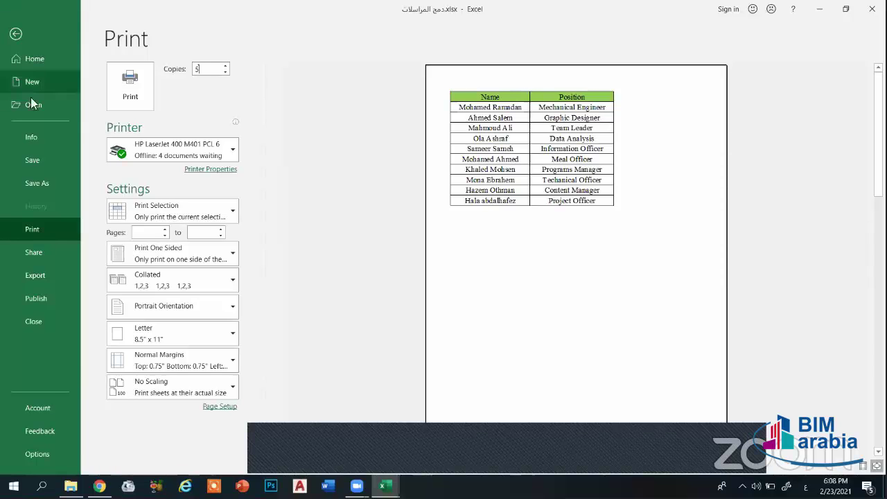
left_click(172, 306)
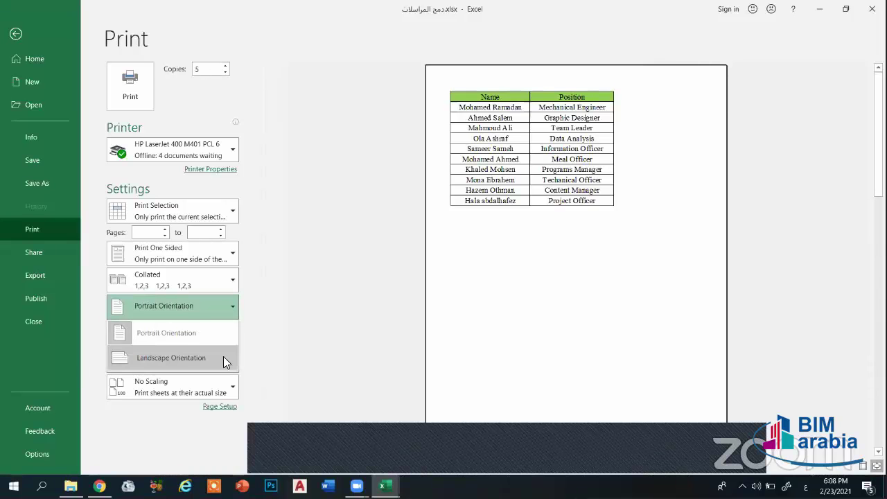
left_click(267, 335)
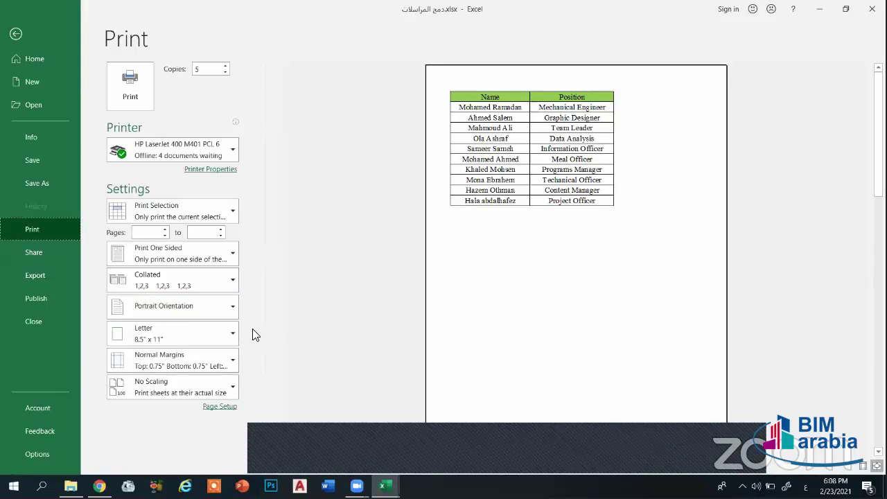
left_click(215, 309)
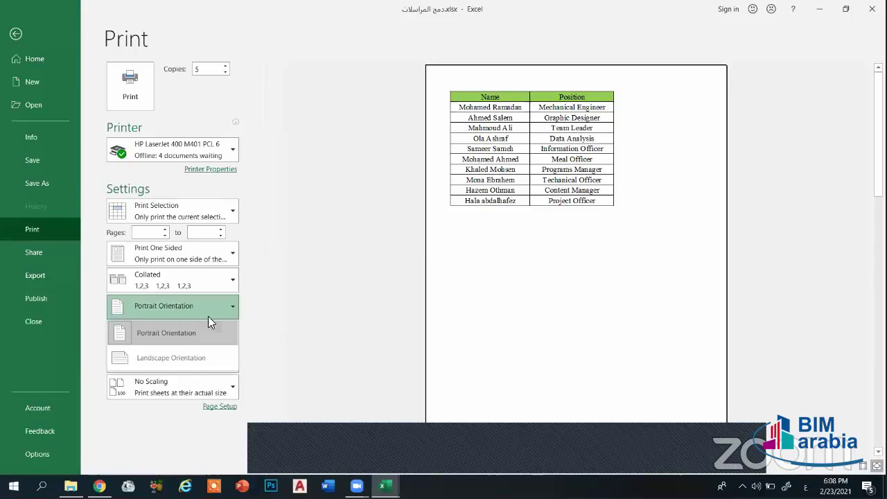
left_click(179, 359)
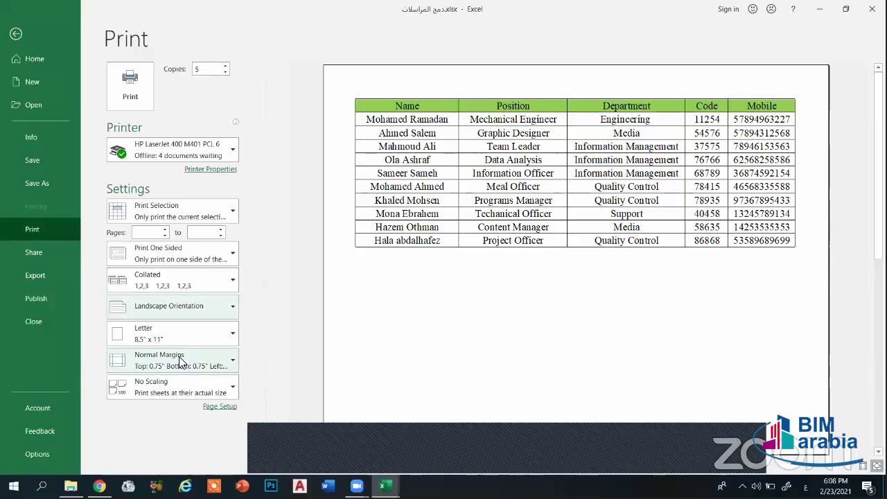
key("Escape")
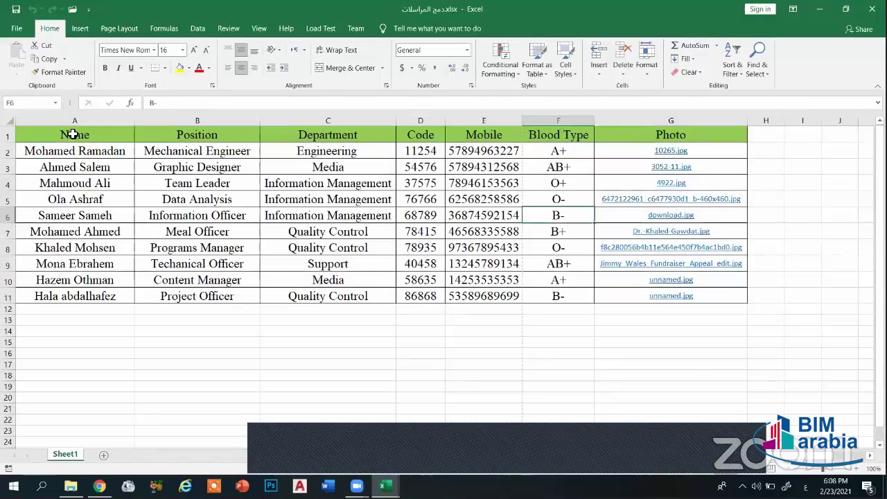
left_click(73, 134)
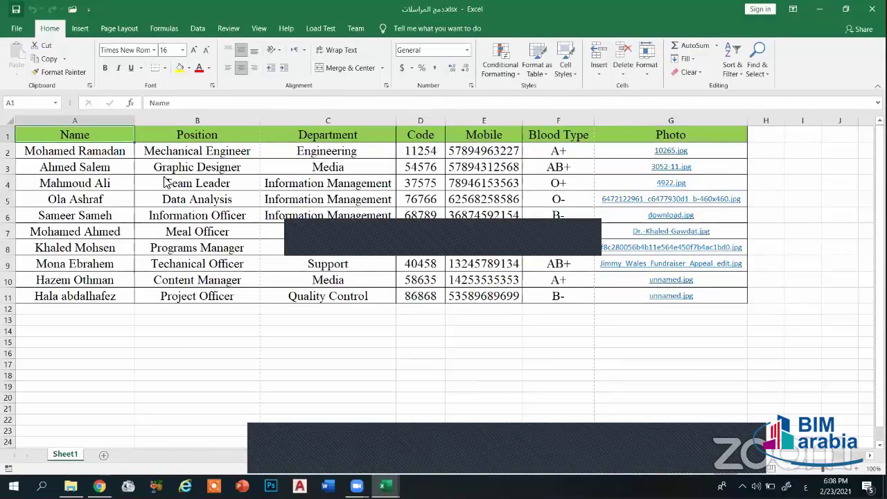
left_click(17, 28)
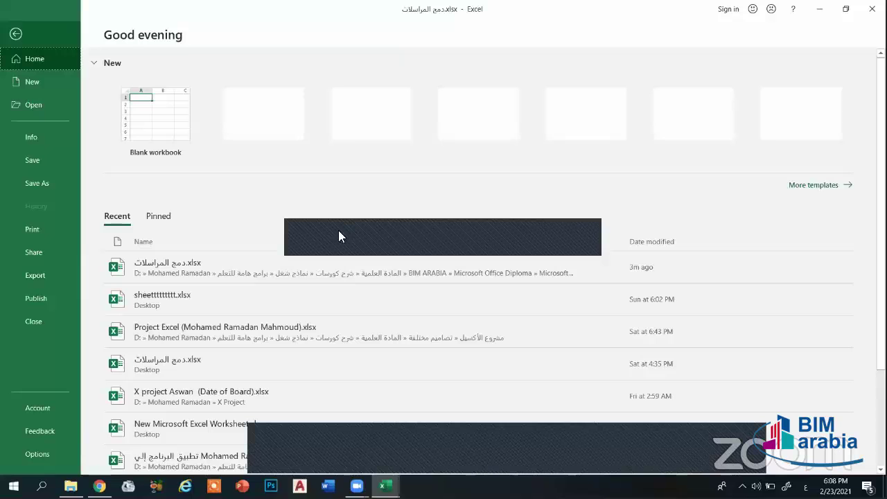
key("ctrl+p")
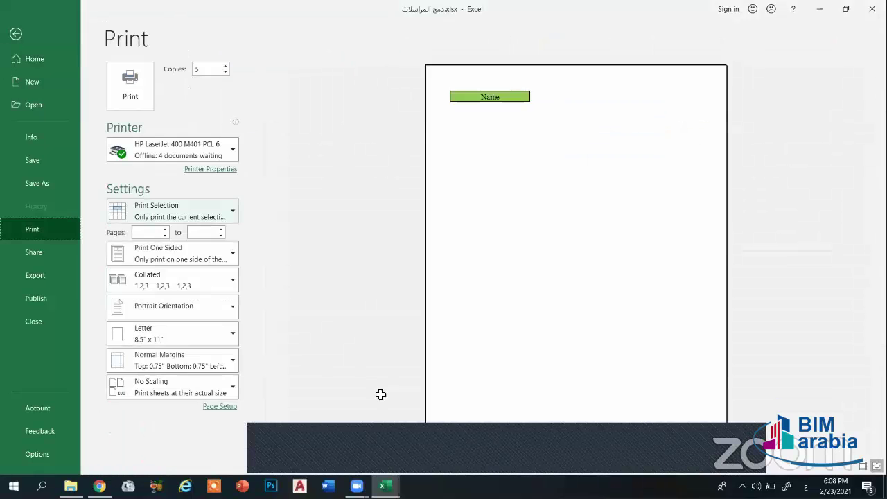
key("Escape")
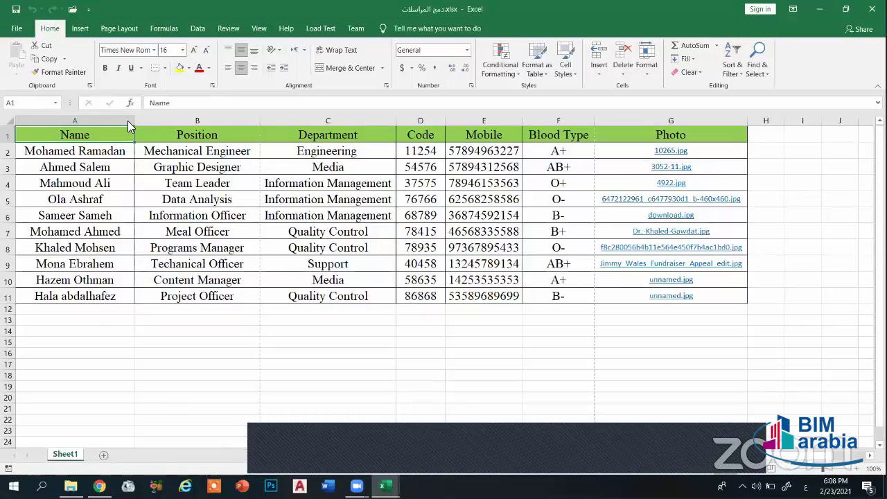
left_click(328, 397)
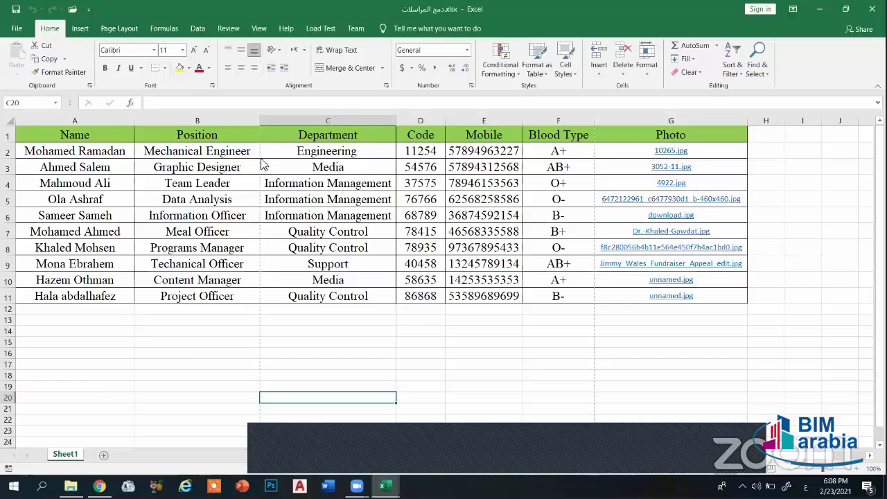
key("ctrl+p")
key("Escape")
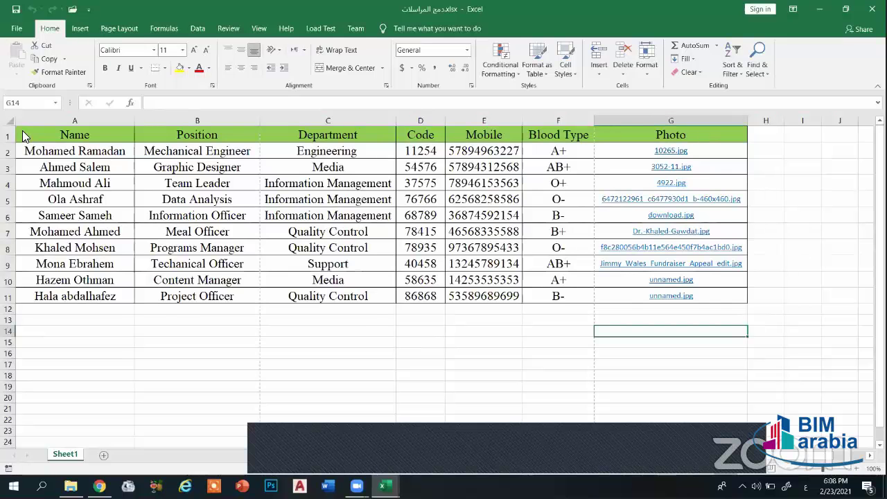
key("ctrl+p")
Go from the Info page to the Print settings and open the Letter paper-size list
left_click(31, 137)
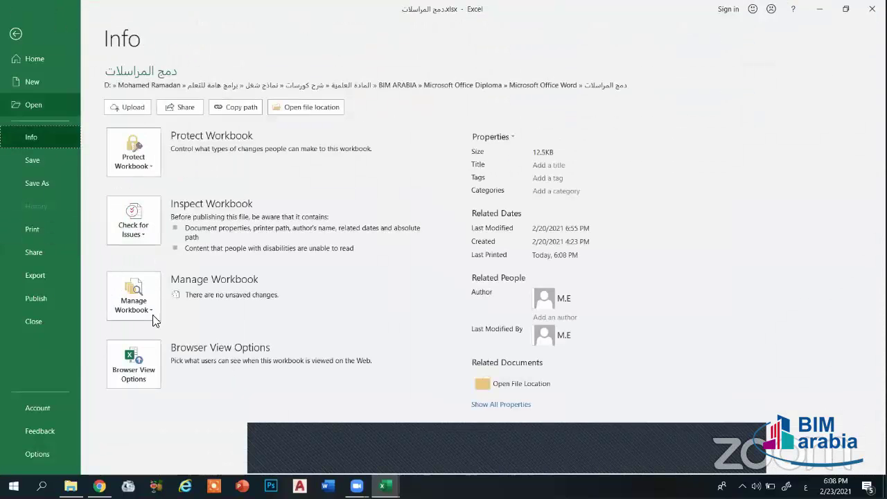
key("ctrl+p")
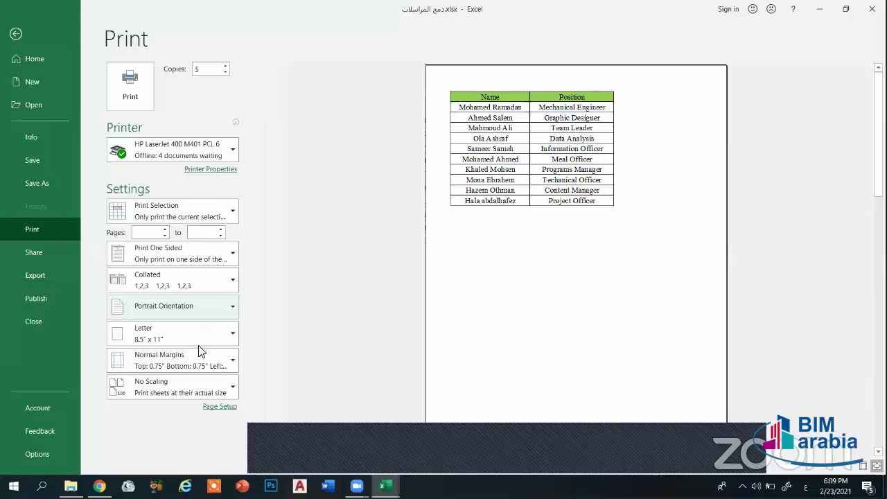
left_click(158, 330)
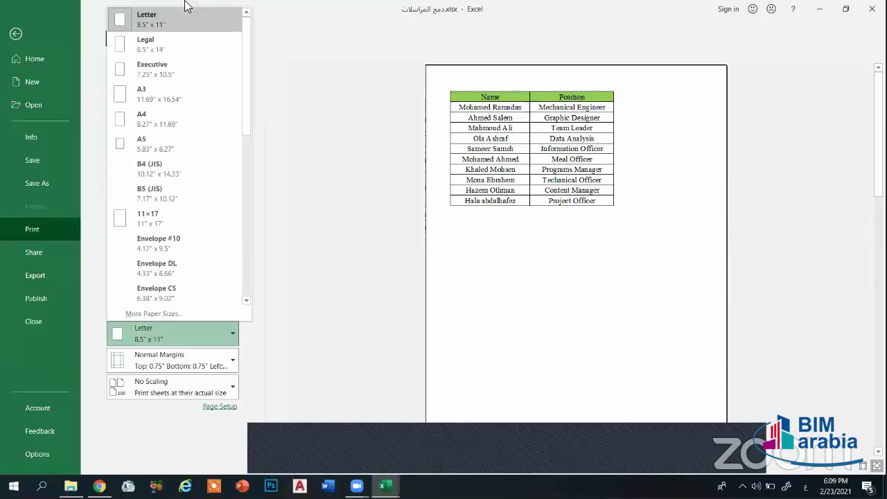
Open Page Setup via More Paper Sizes, keeping Letter and 600 dpi, and select Fit to
left_click(172, 314)
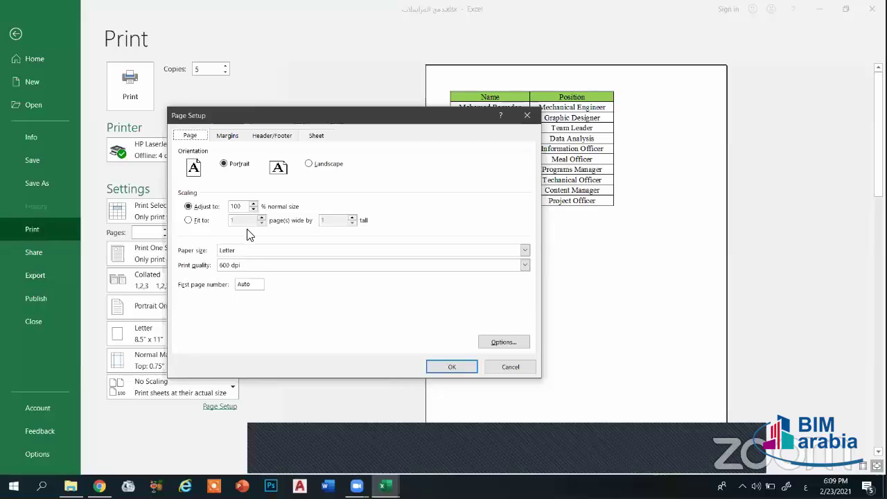
left_click(242, 252)
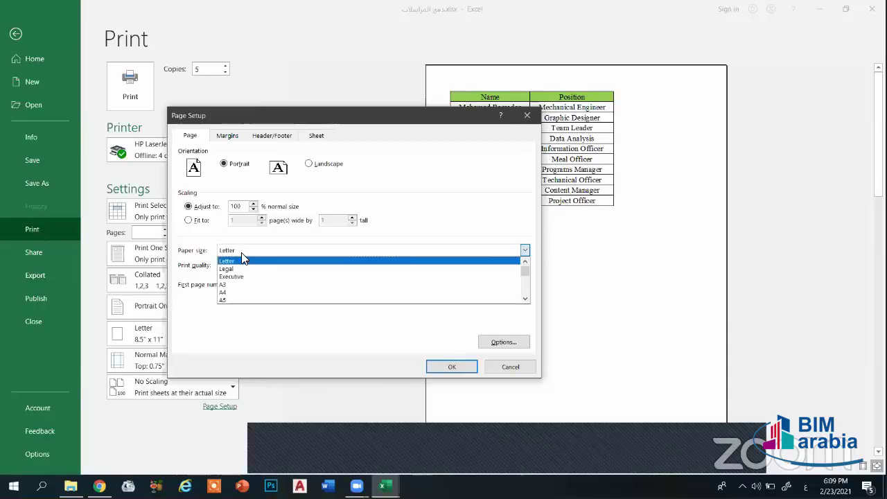
left_click(290, 251)
left_click(275, 265)
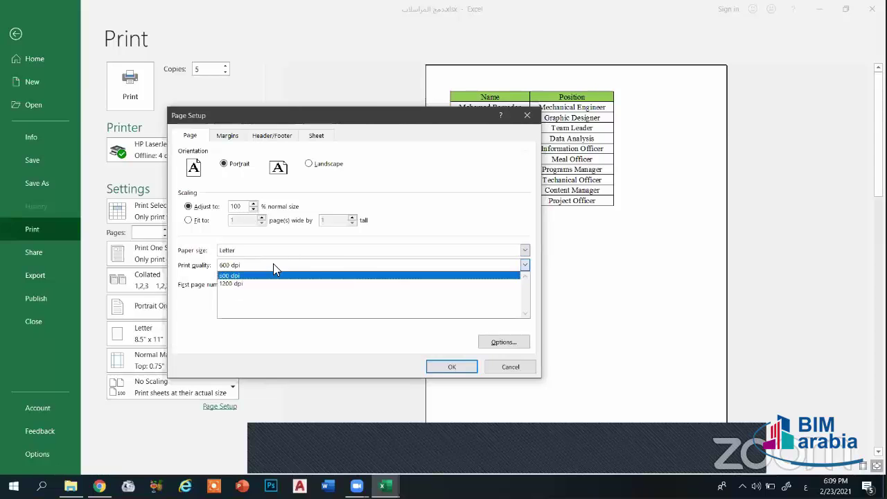
left_click(314, 254)
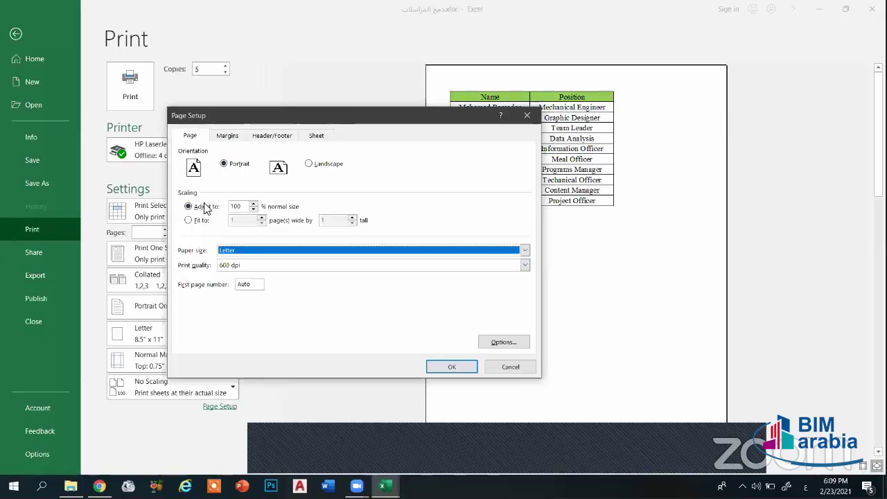
left_click(189, 221)
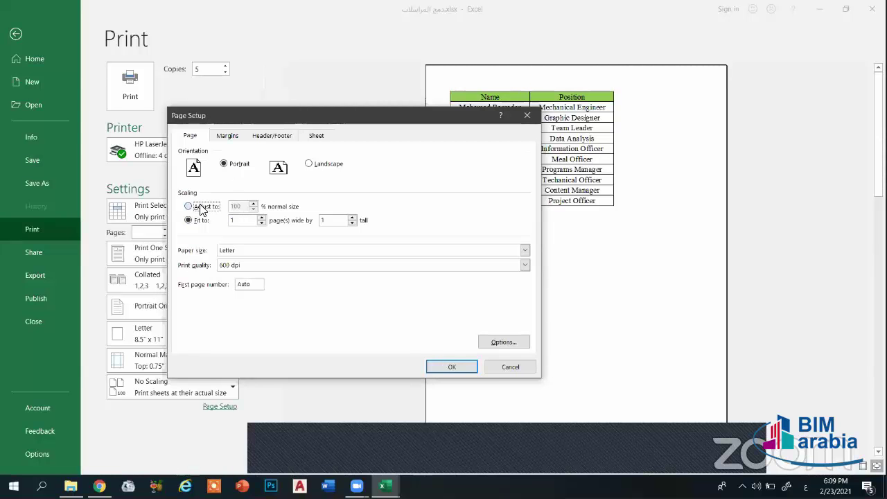
Browse the Margins, Header/Footer and Sheet tabs, then close Page Setup without applying changes
left_click(229, 136)
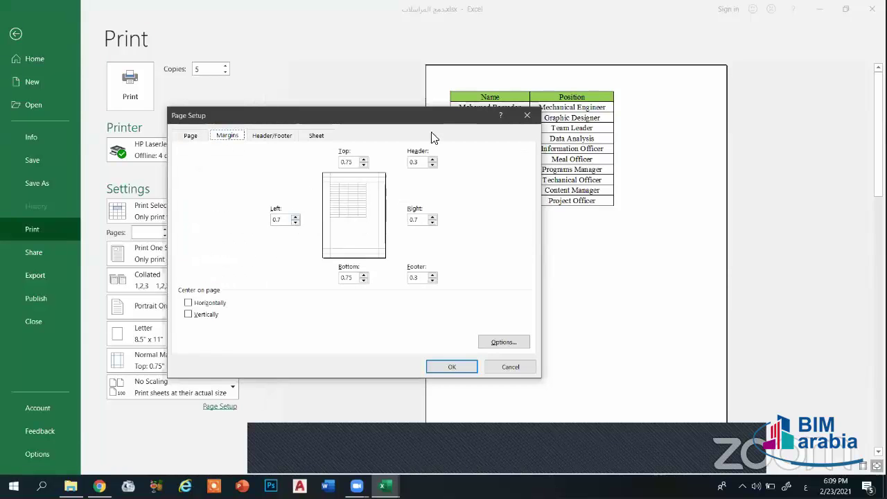
left_click(265, 137)
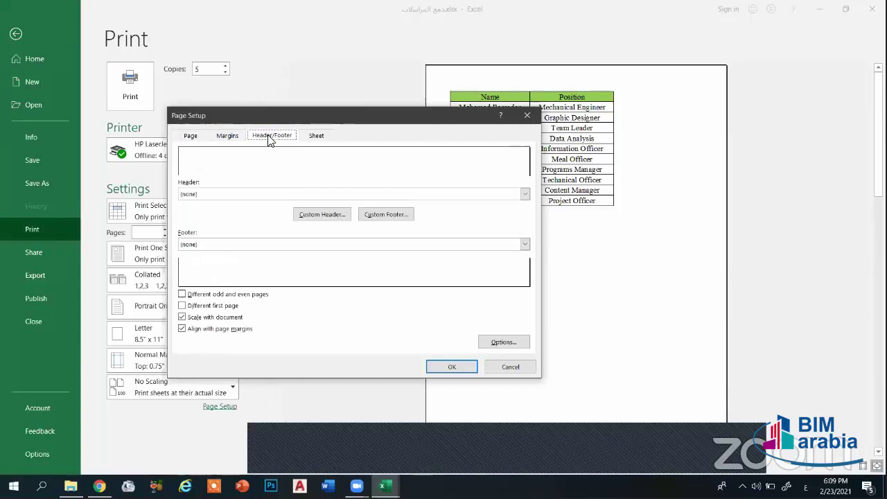
left_click(315, 137)
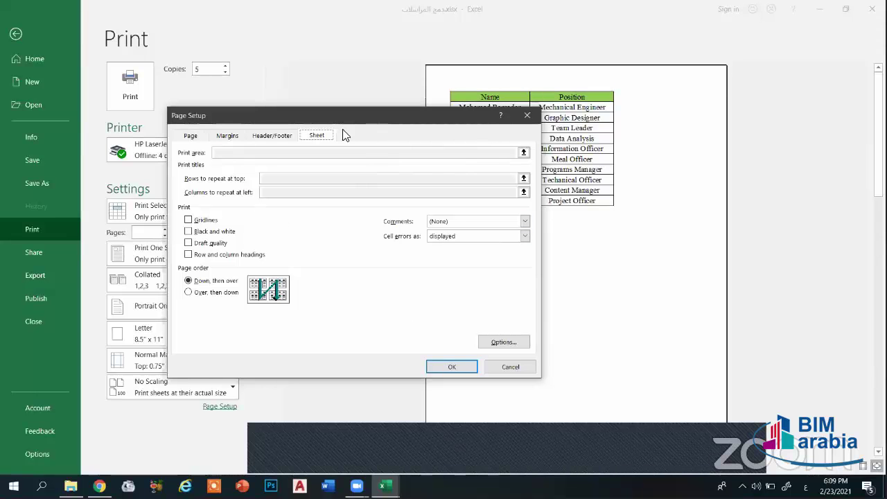
left_click(190, 136)
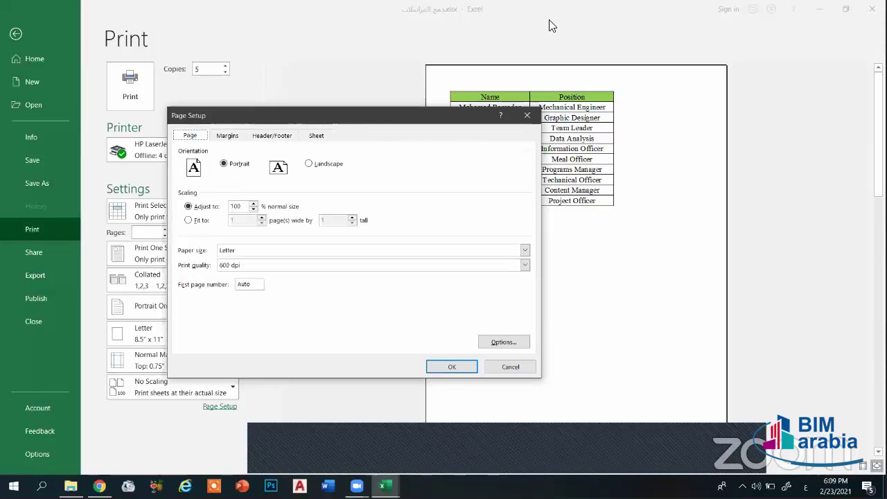
left_click(532, 119)
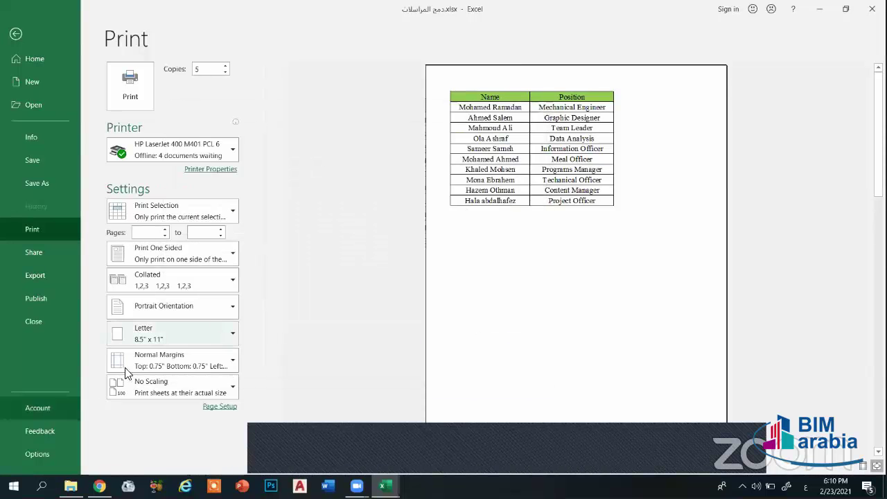
left_click(147, 363)
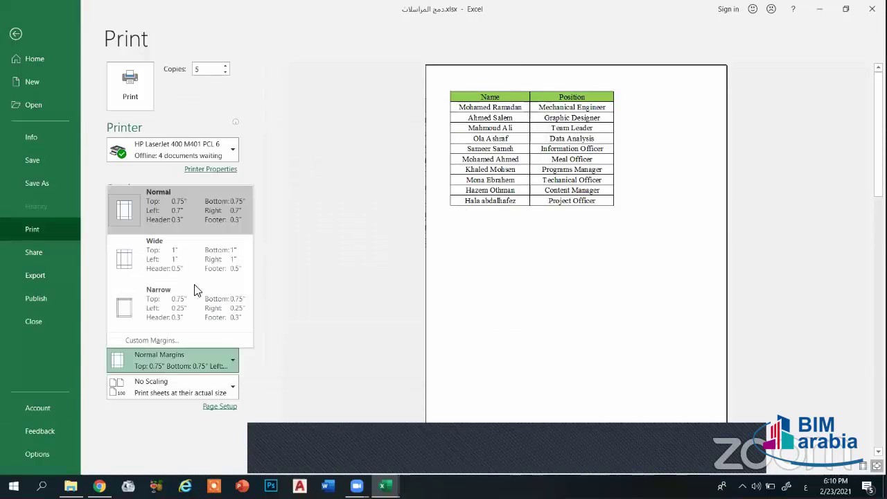
left_click(178, 340)
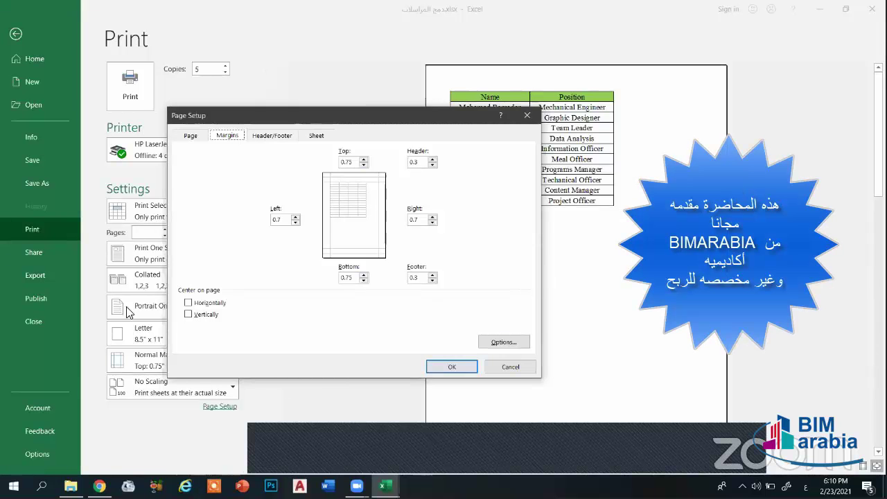
left_click(191, 316)
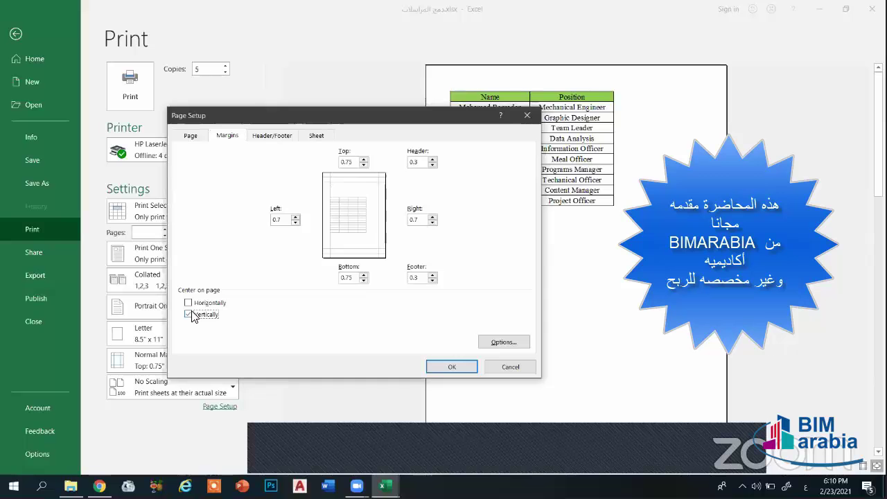
left_click(192, 316)
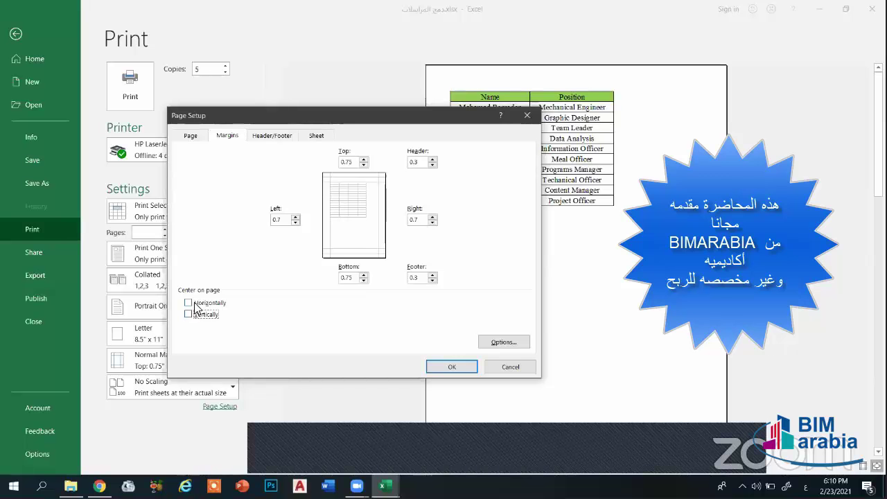
left_click(196, 308)
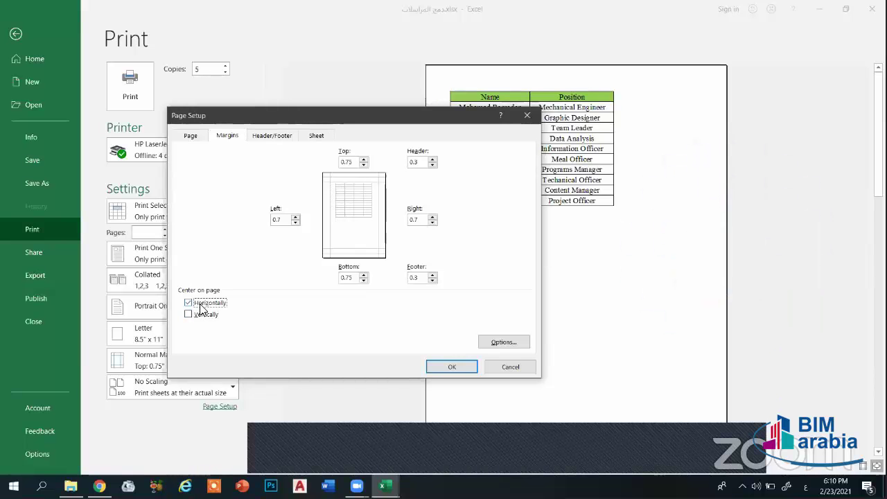
left_click(201, 307)
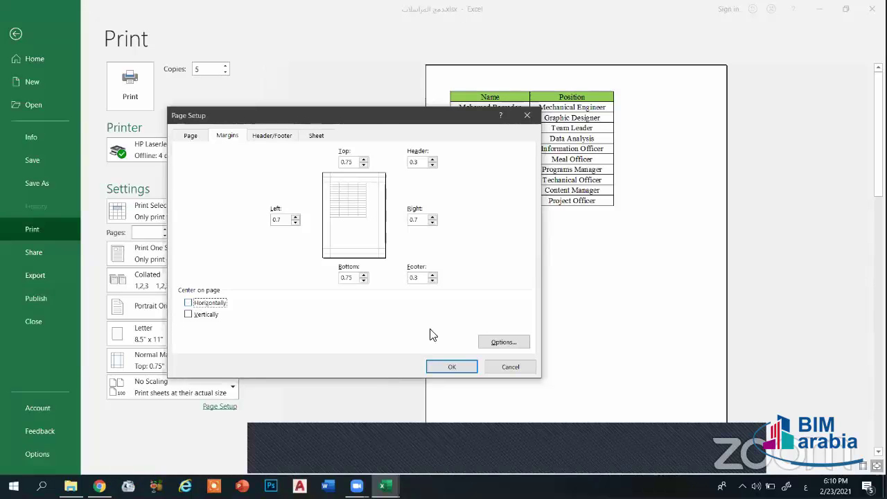
left_click(493, 343)
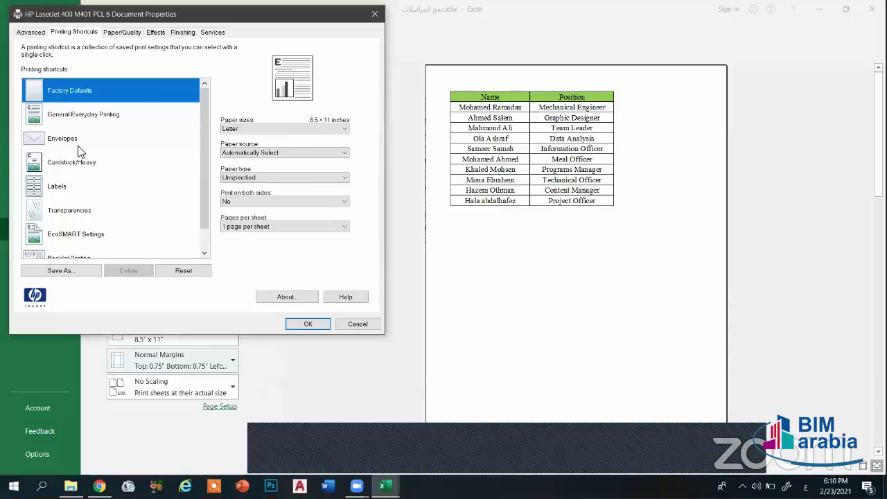
left_click(87, 122)
left_click(76, 150)
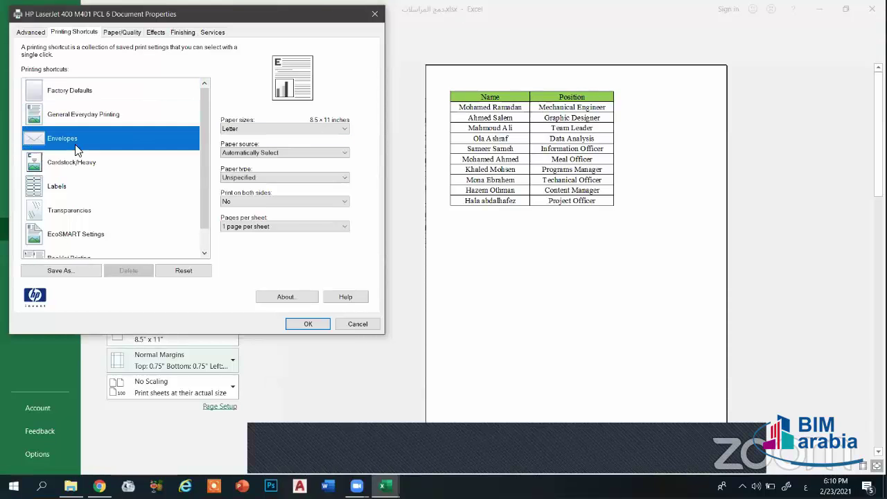
left_click(76, 162)
left_click(75, 208)
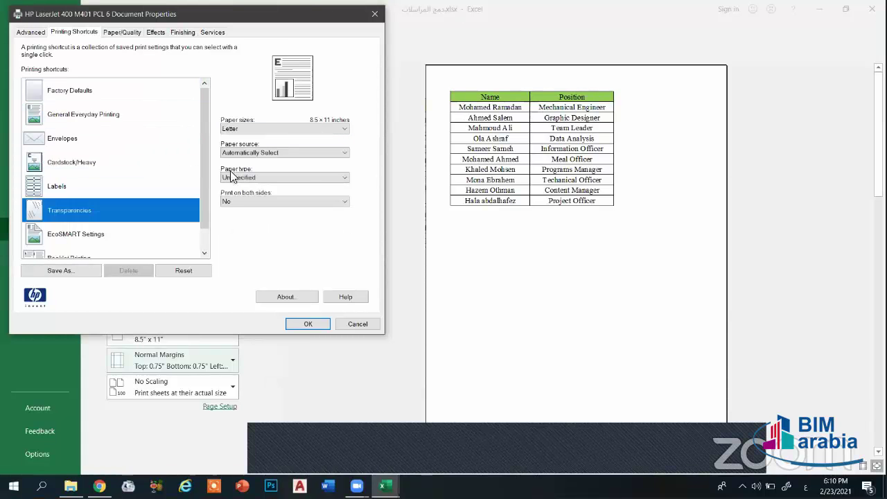
left_click(135, 135)
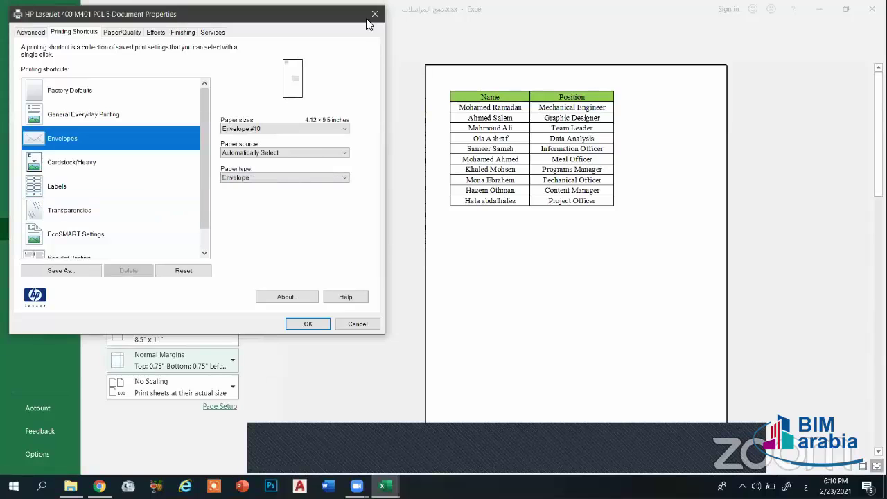
key("Escape")
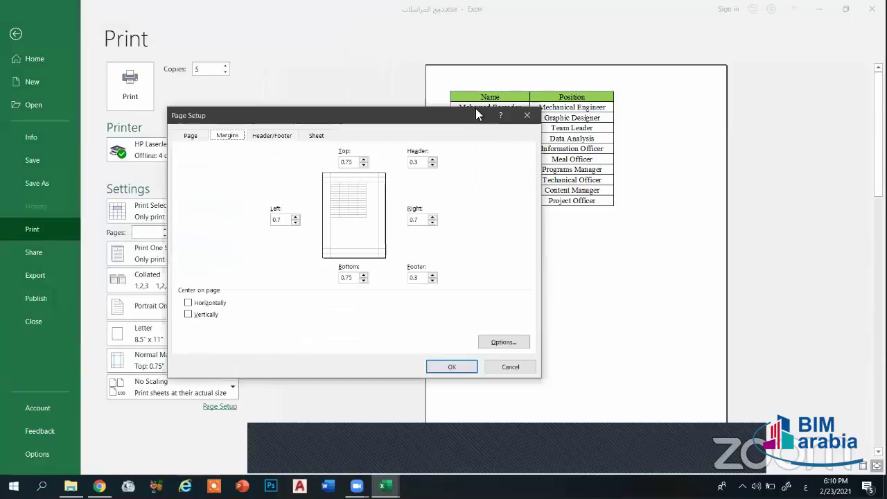
key("Escape")
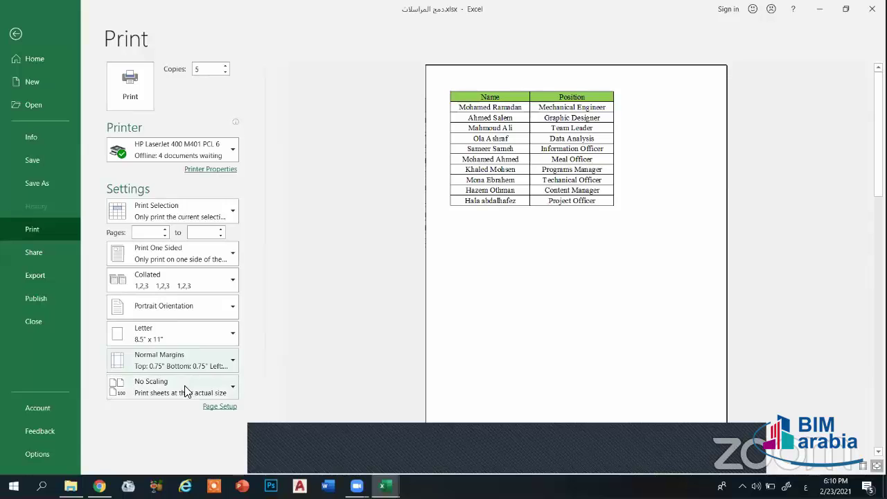
left_click(186, 391)
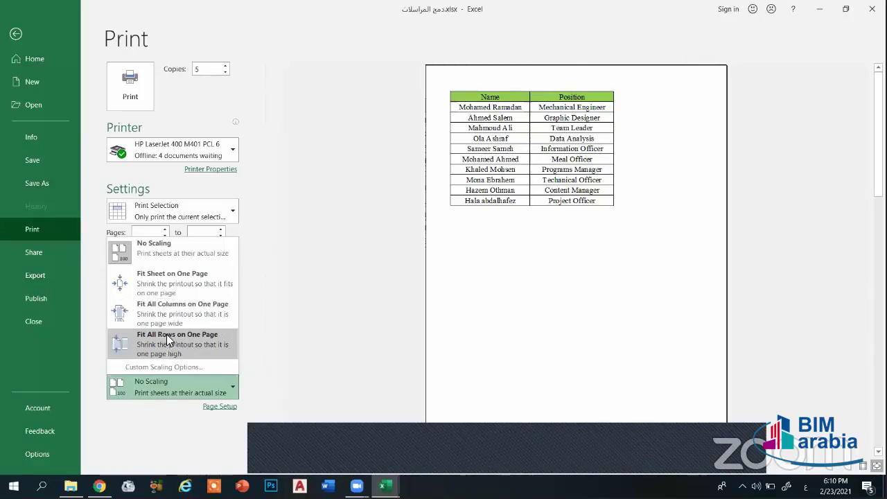
key("Escape")
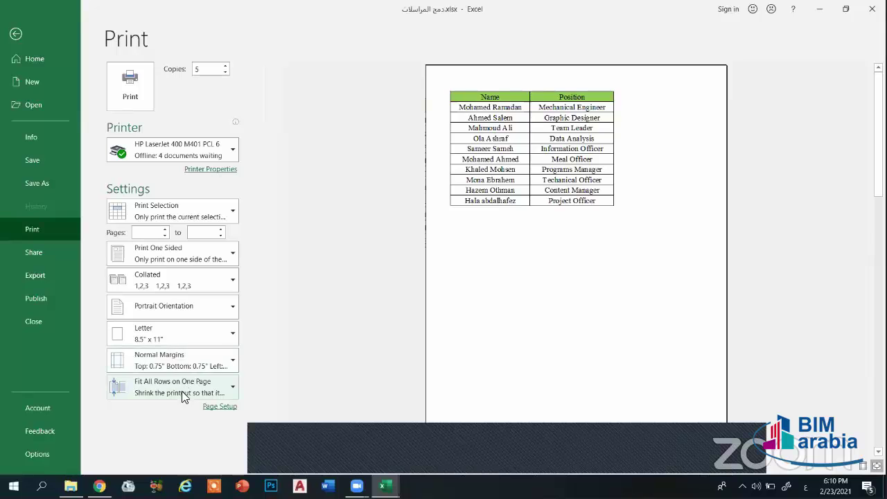
left_click(184, 392)
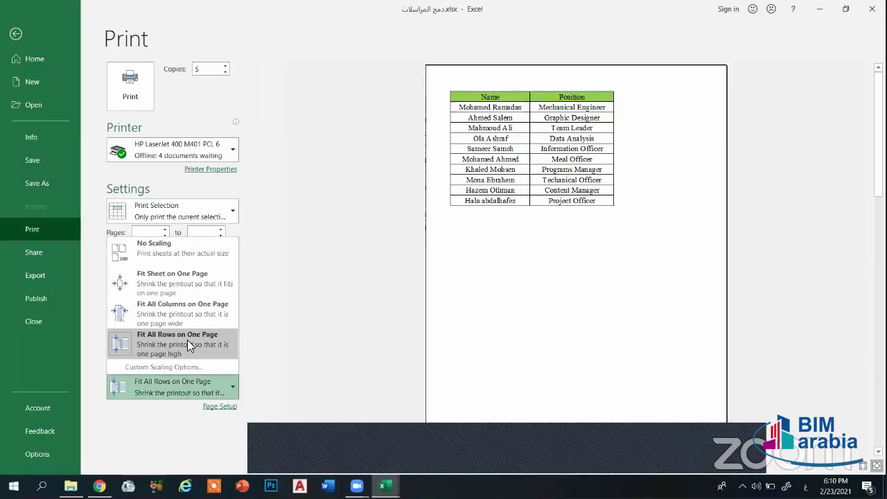
left_click(188, 245)
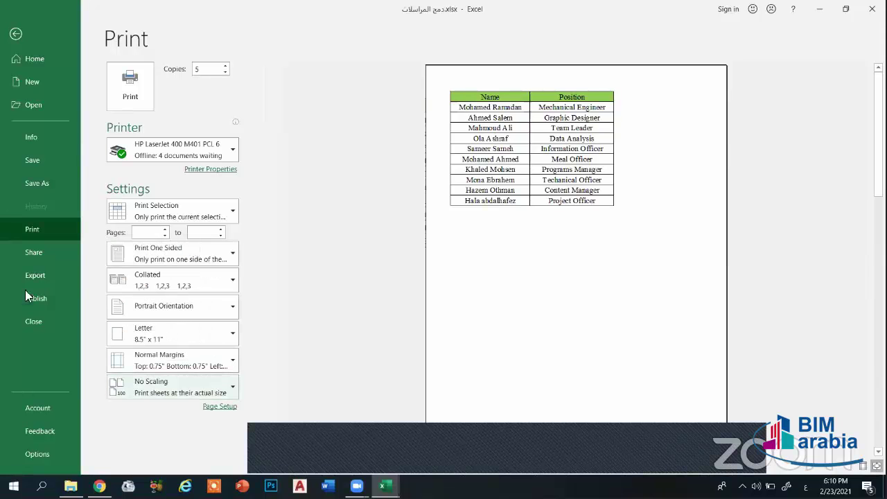
Browse Share's Email and Send by Instant Message options and Export, ending on Publish to Power BI
left_click(33, 251)
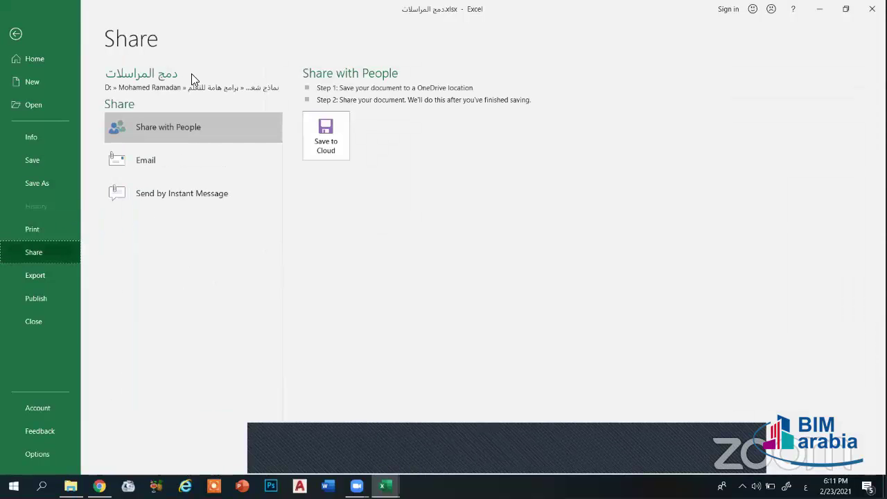
left_click(143, 162)
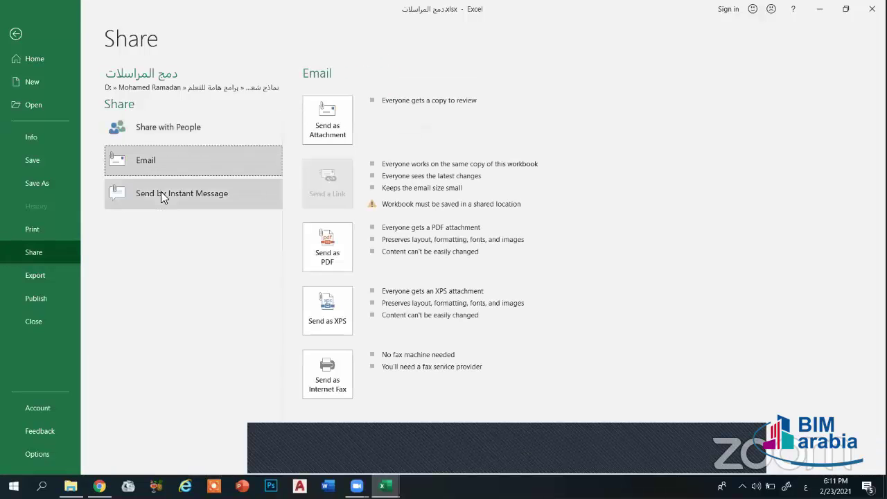
left_click(161, 194)
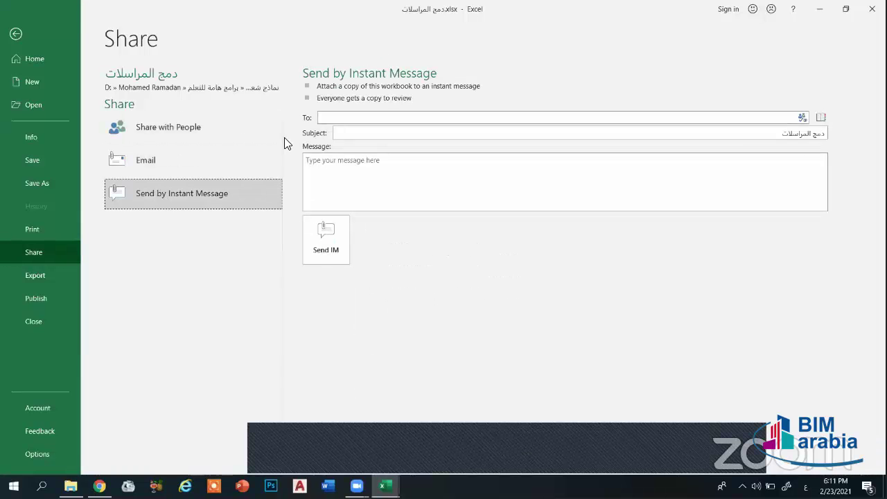
left_click(45, 274)
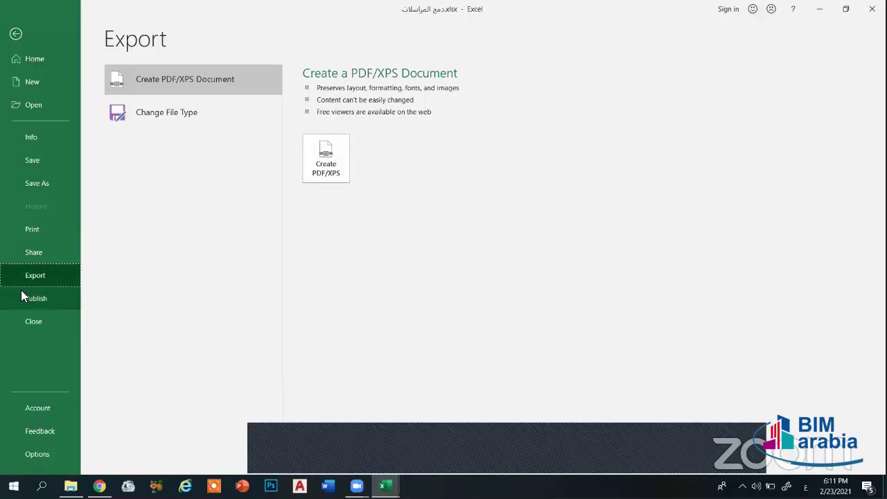
left_click(21, 292)
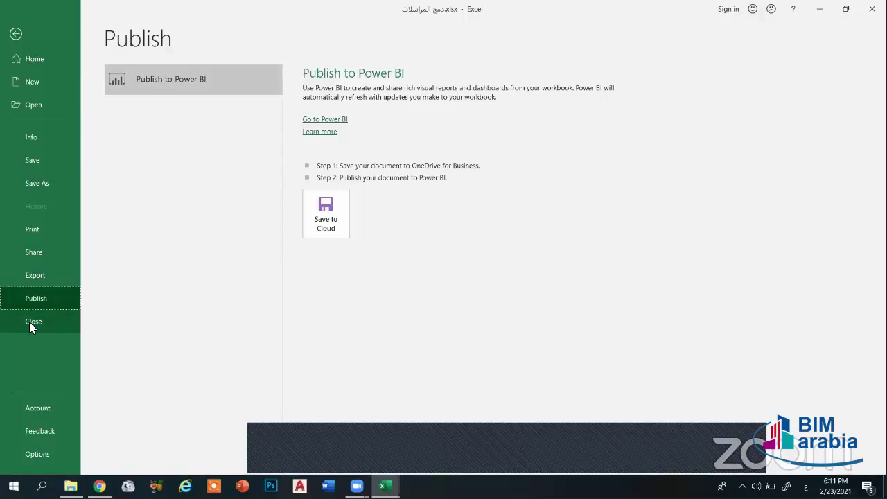
On the Account page, look through the Office Theme choices, keeping Colorful
left_click(45, 410)
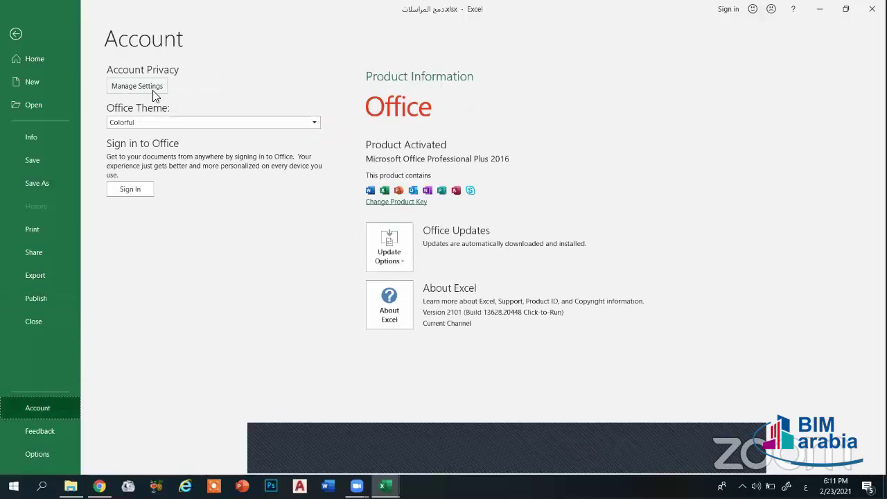
left_click(170, 122)
key("Down")
key("Down")
key("Down")
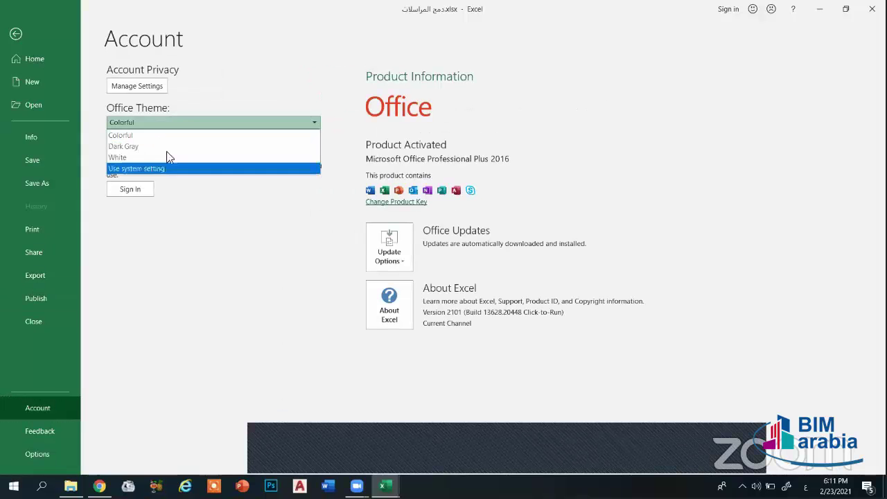
left_click(176, 234)
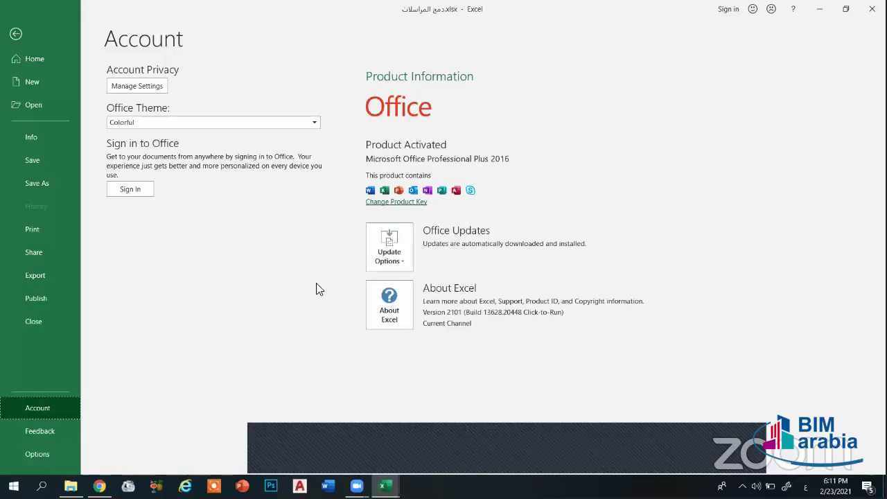
Check the About Excel version details, then go to the Feedback page
left_click(383, 314)
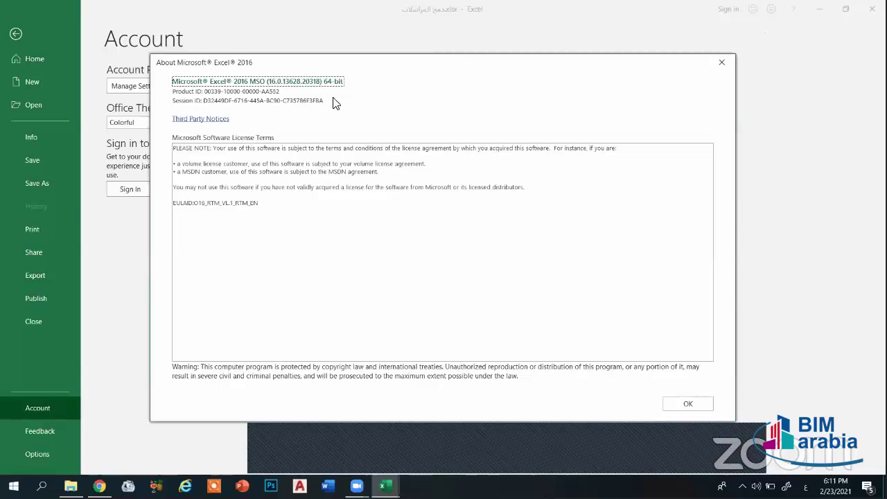
left_click(725, 68)
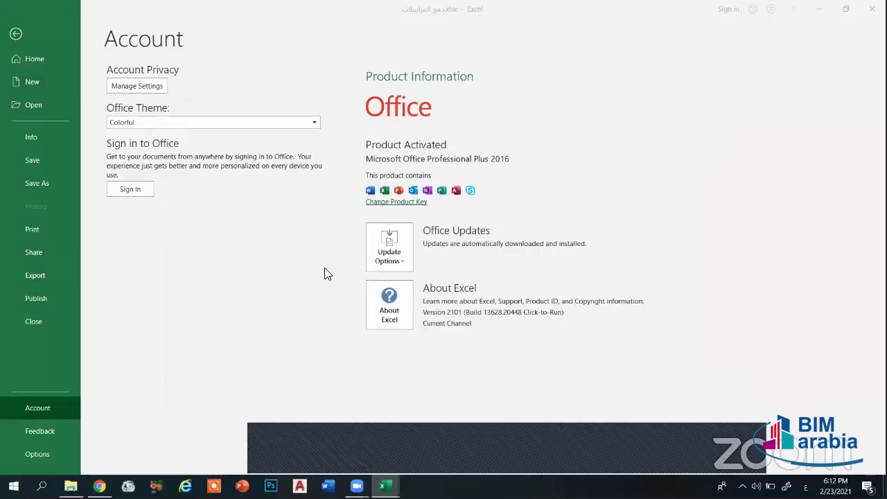
left_click(28, 433)
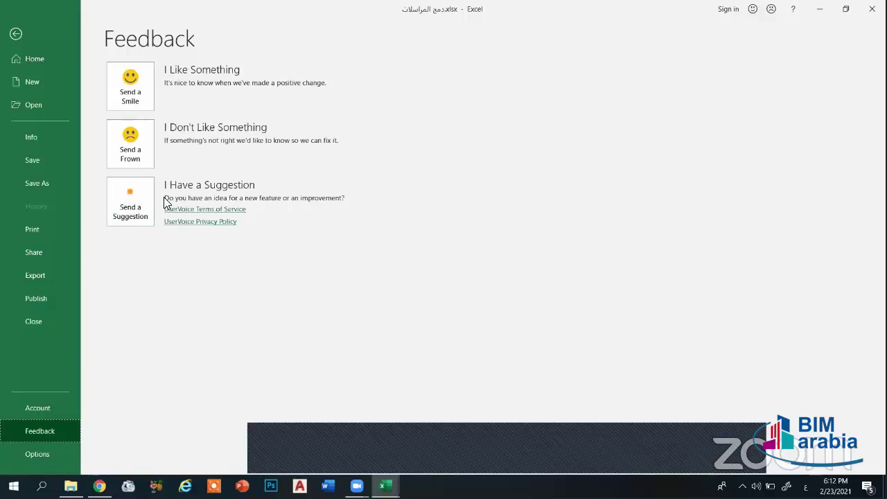
Reopen Excel Options on the General page, showing Body Font size 11 as the new-workbook default
left_click(43, 455)
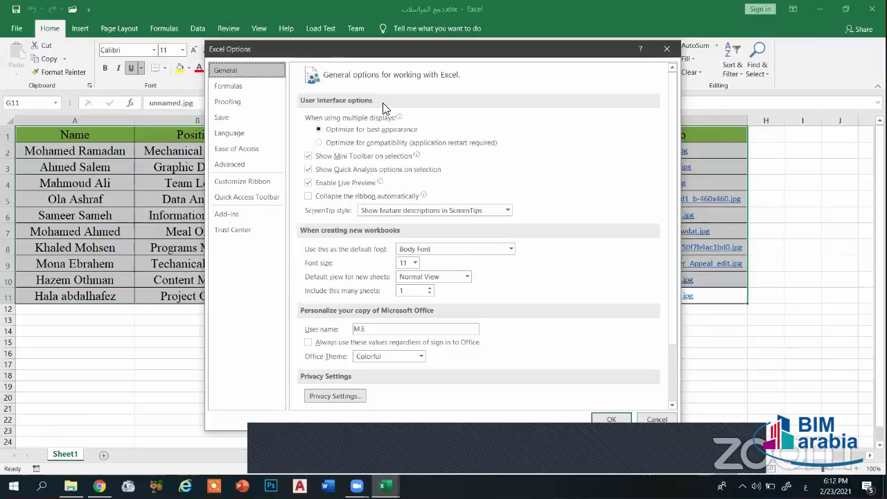
left_click(667, 49)
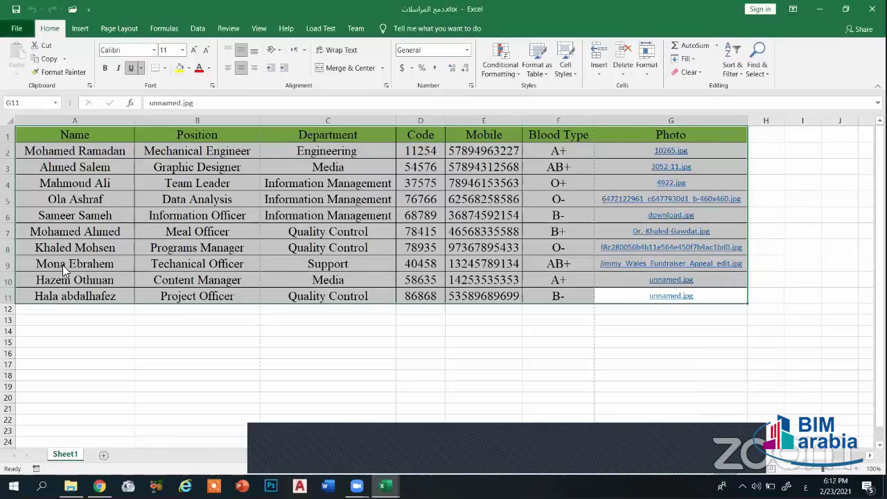
key("alt+f")
key("Escape")
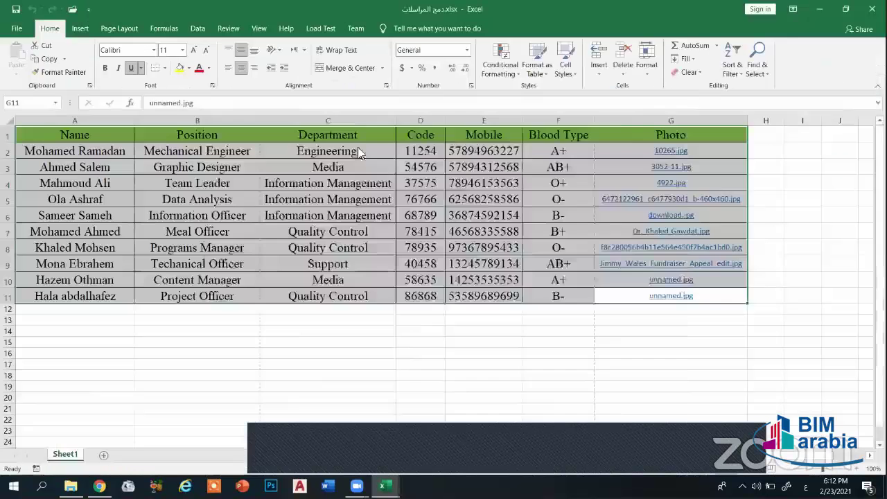
left_click(452, 249)
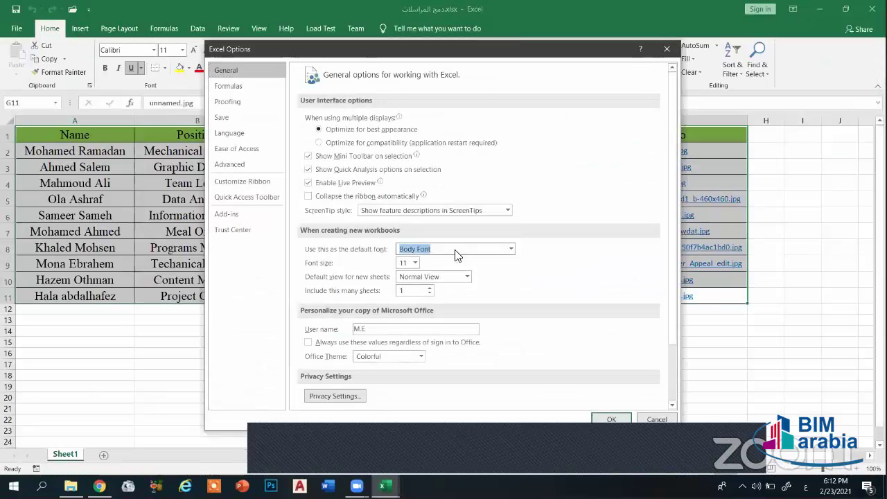
Keep Body Font as the default font and change the default font size to 22, then back to 11
left_click(510, 249)
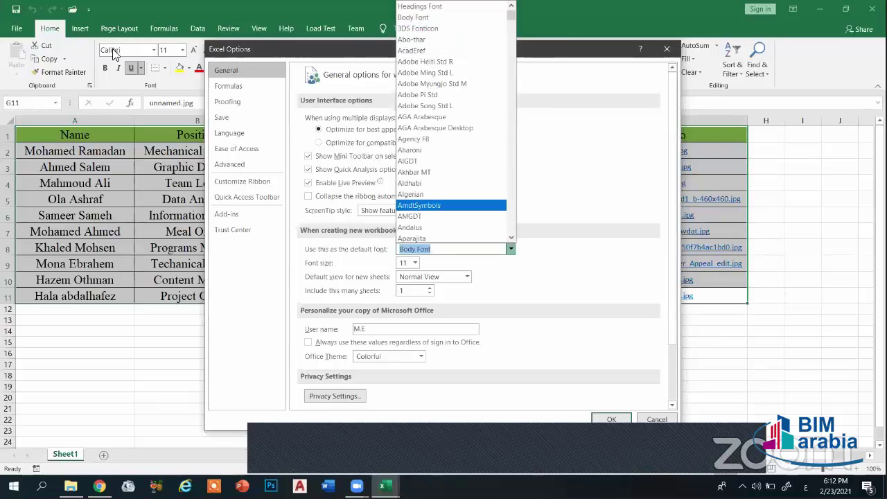
left_click(609, 198)
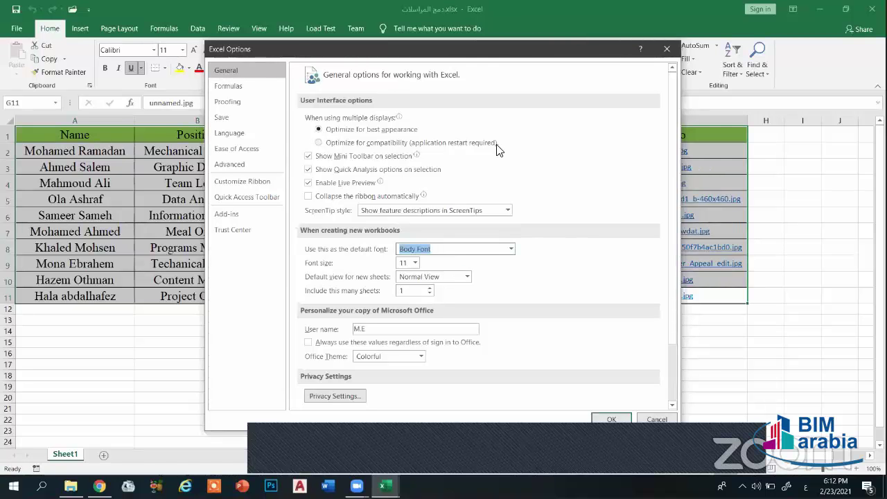
left_click(415, 263)
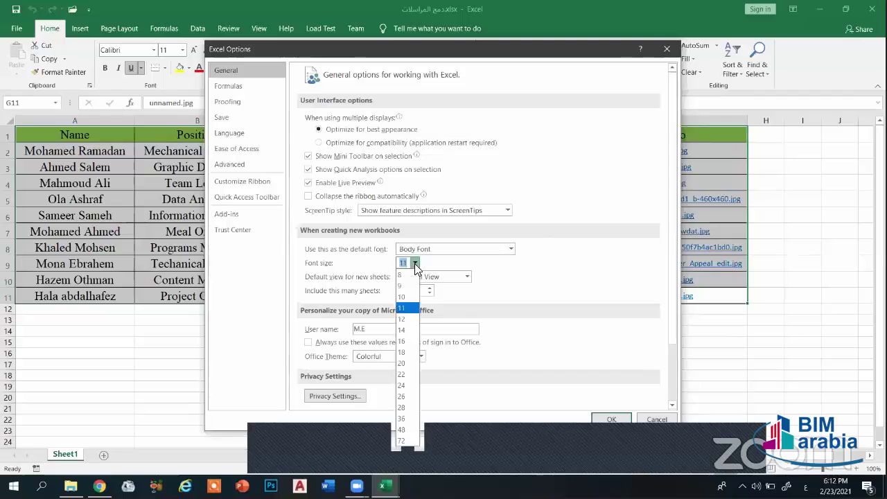
left_click(404, 375)
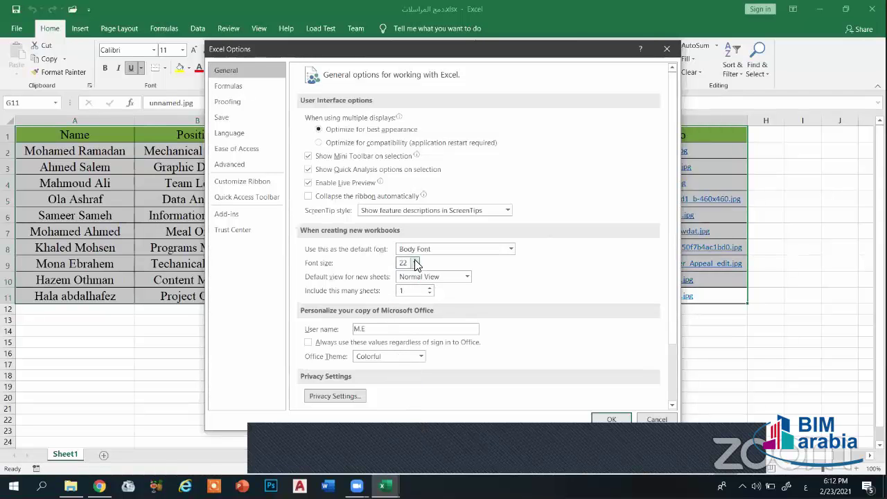
left_click(416, 263)
left_click(406, 305)
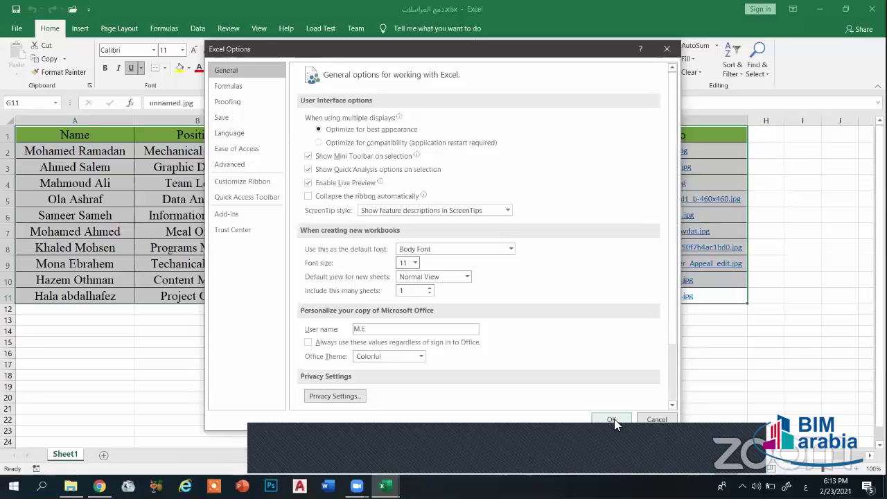
Check the user name and Office theme (keeping Colorful), then view the Formulas calculation settings
left_click(385, 331)
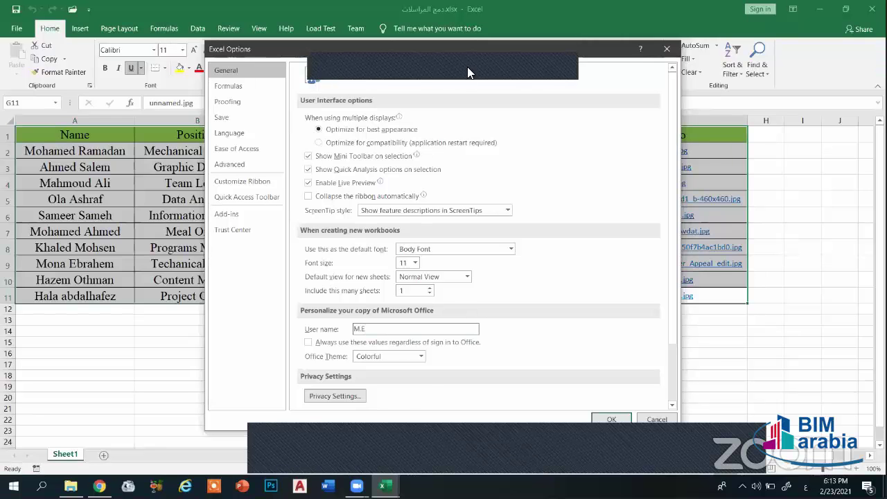
left_click(390, 356)
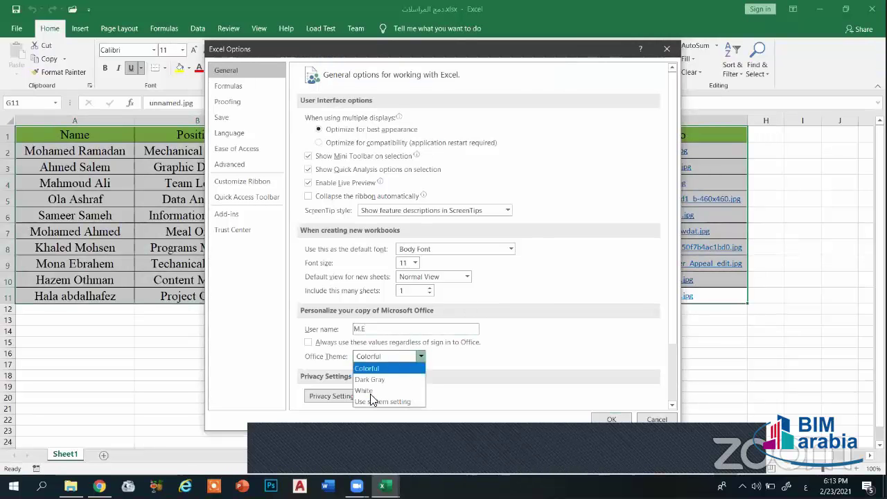
left_click(409, 332)
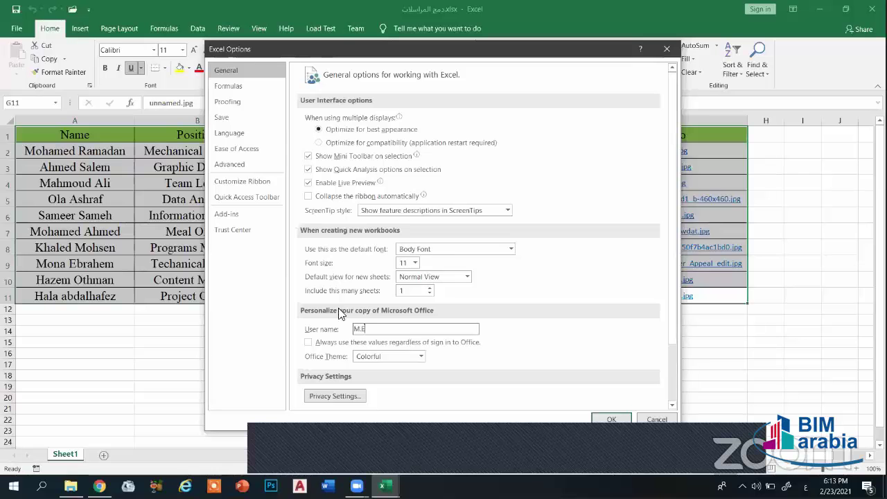
left_click(233, 87)
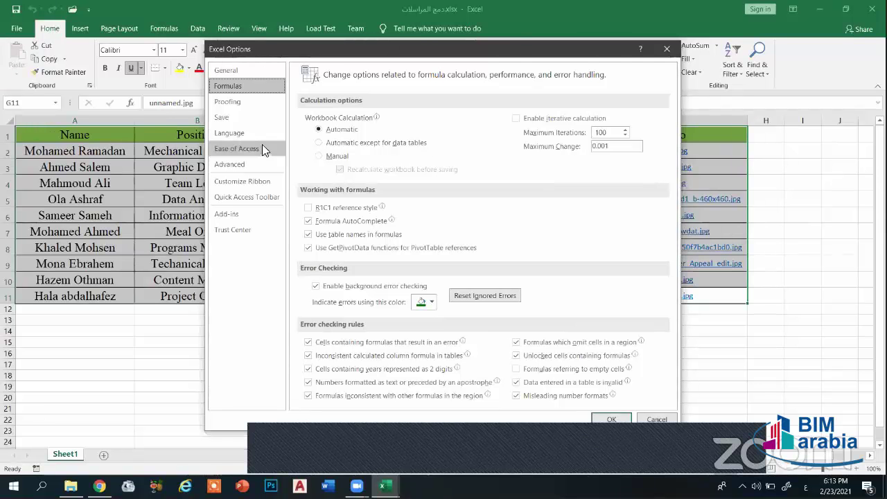
Review the Save page's AutoRecover interval, AutoRecover file location and default local file location
left_click(241, 118)
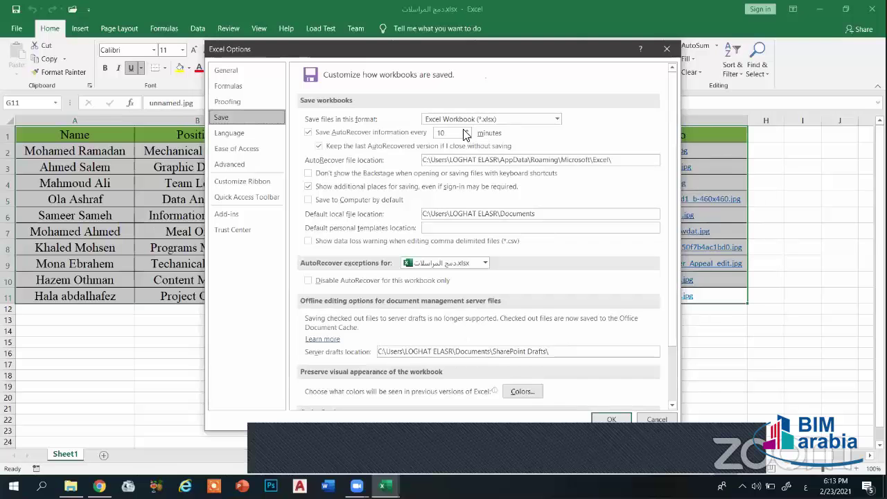
left_click(452, 132)
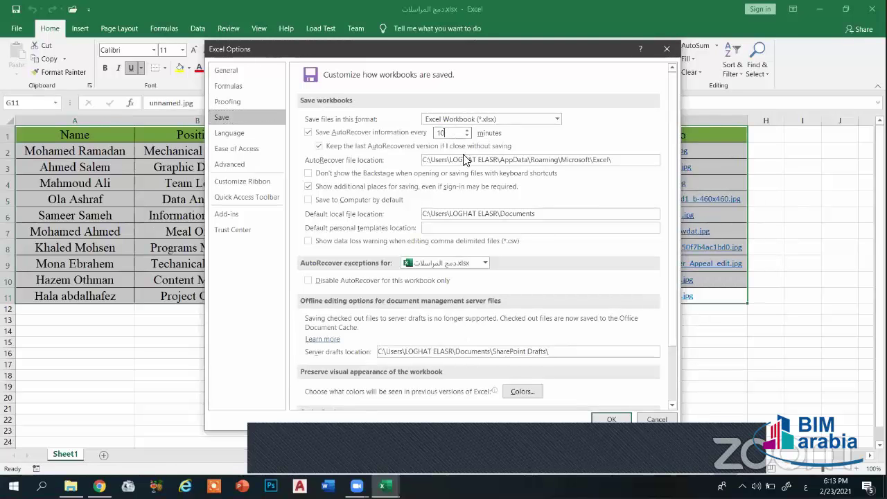
left_click(466, 160)
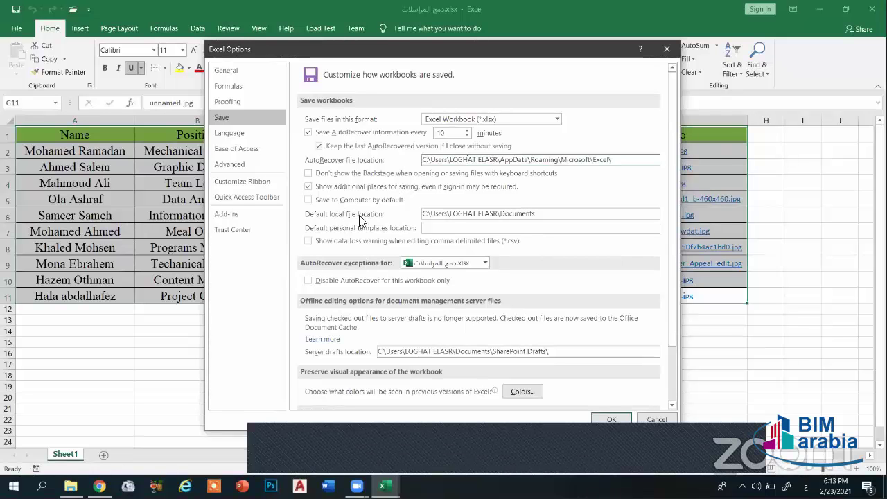
left_click(479, 213)
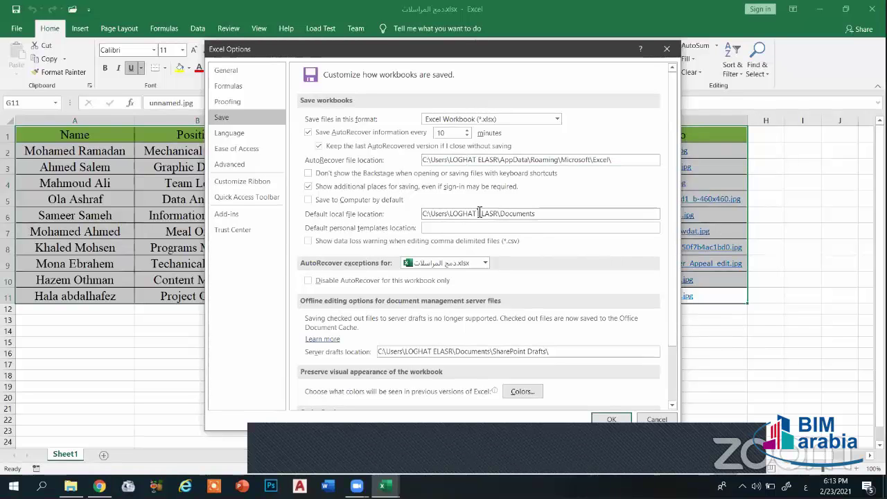
Check the AutoRecover exceptions workbook list without changes, then show the Language preferences
left_click(485, 263)
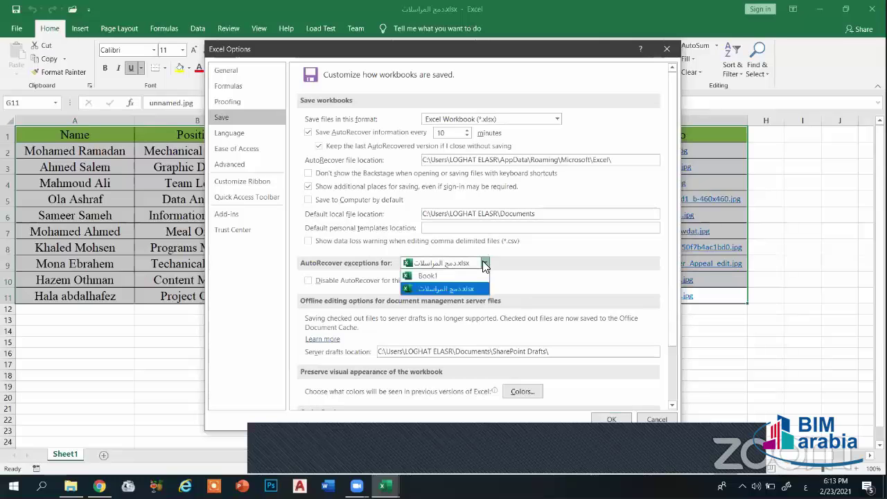
left_click(485, 263)
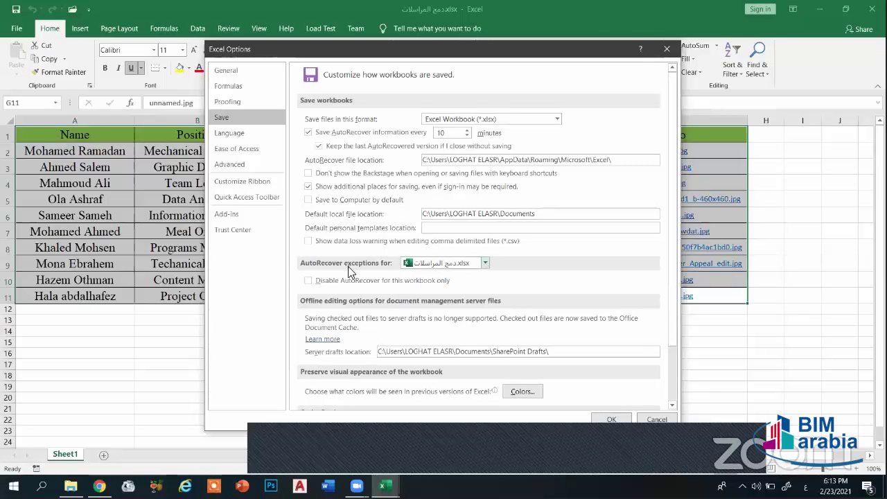
left_click(485, 264)
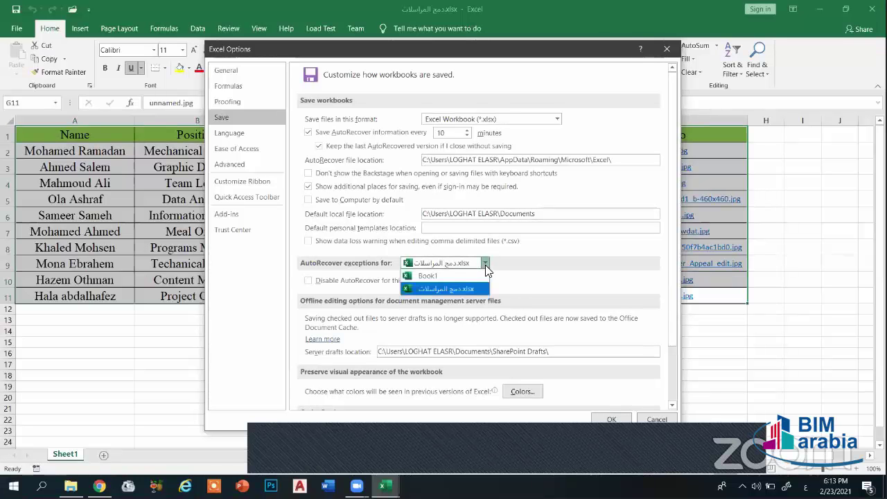
left_click(485, 264)
left_click(483, 264)
left_click(592, 384)
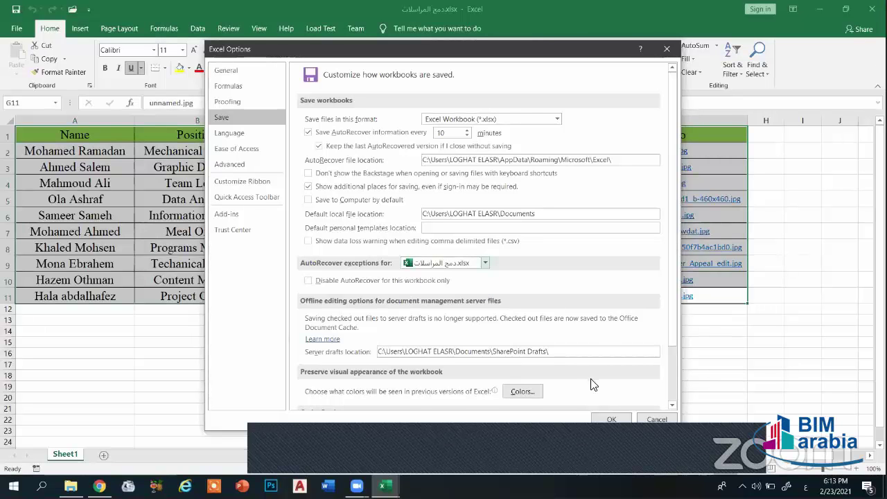
left_click(244, 135)
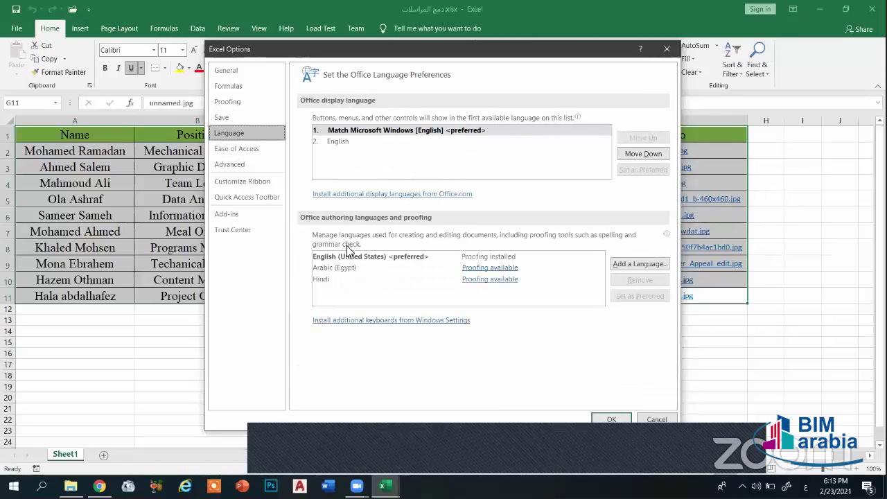
Select the Hindi, English and Arabic (Egypt) language rows, then go to the Advanced options page
left_click(337, 279)
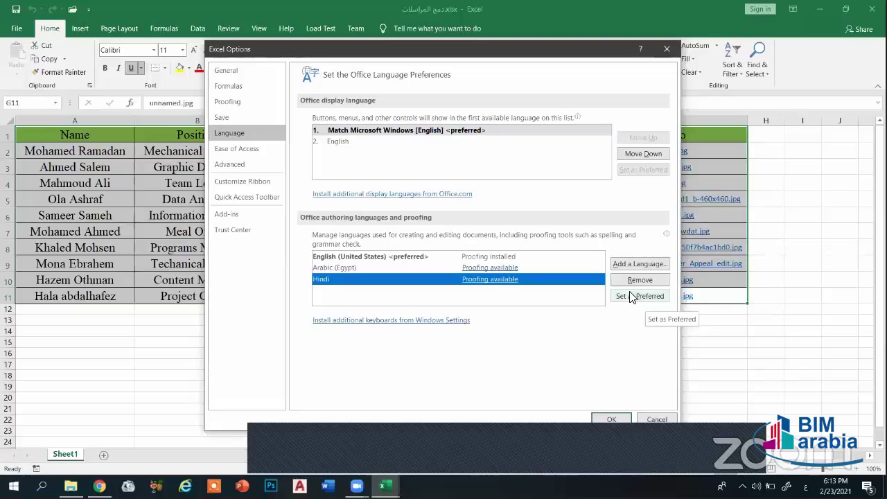
left_click(346, 142)
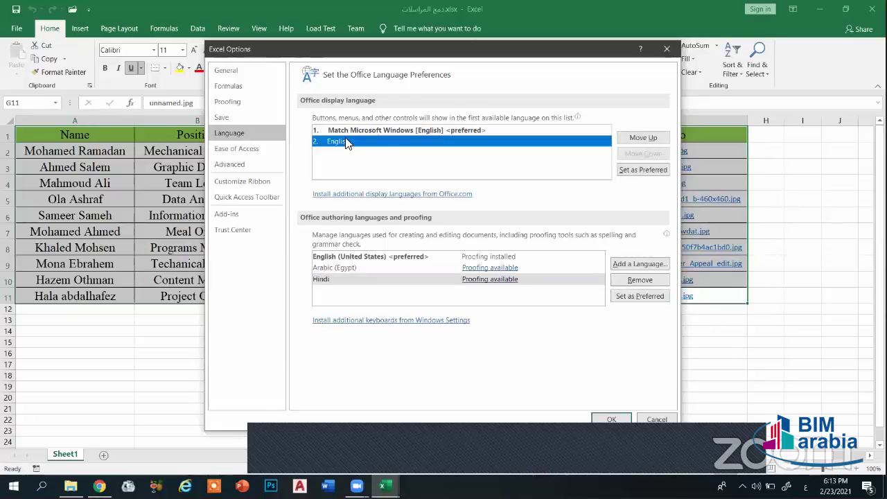
left_click(341, 269)
left_click(241, 162)
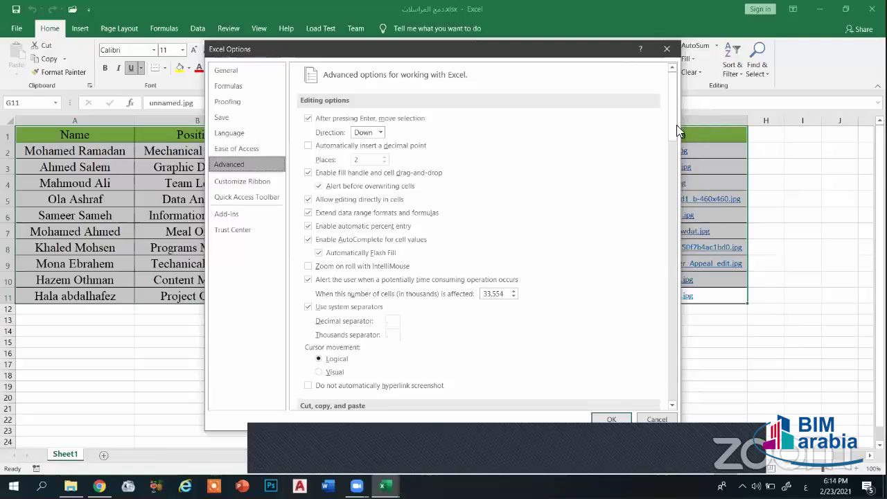
Inspect the Default resolution (kept at 220 ppi) and the chart target workbook on the Advanced page, leaving both unchanged
left_click_drag(676, 131, 670, 177)
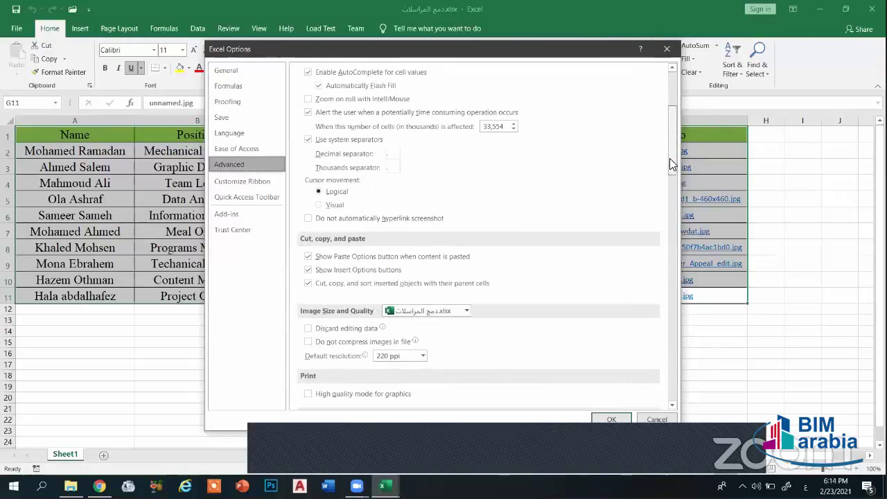
scroll(670, 176, "down", 1)
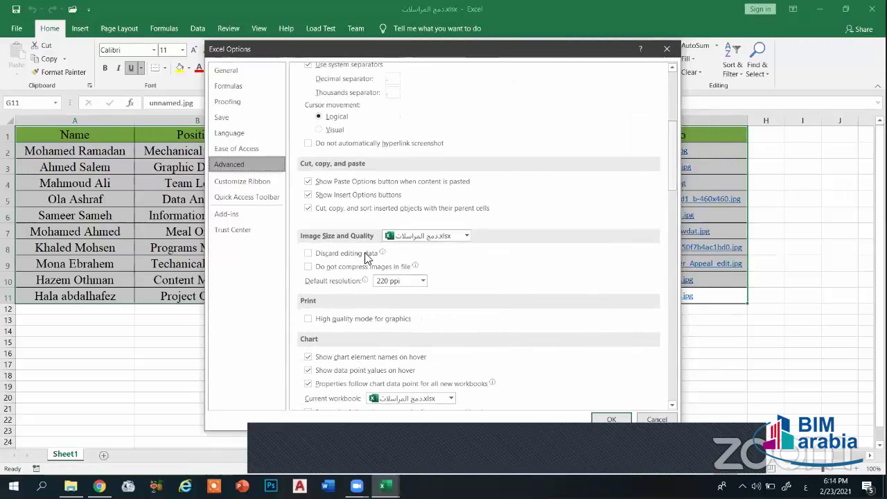
left_click(424, 283)
left_click(425, 283)
left_click(424, 282)
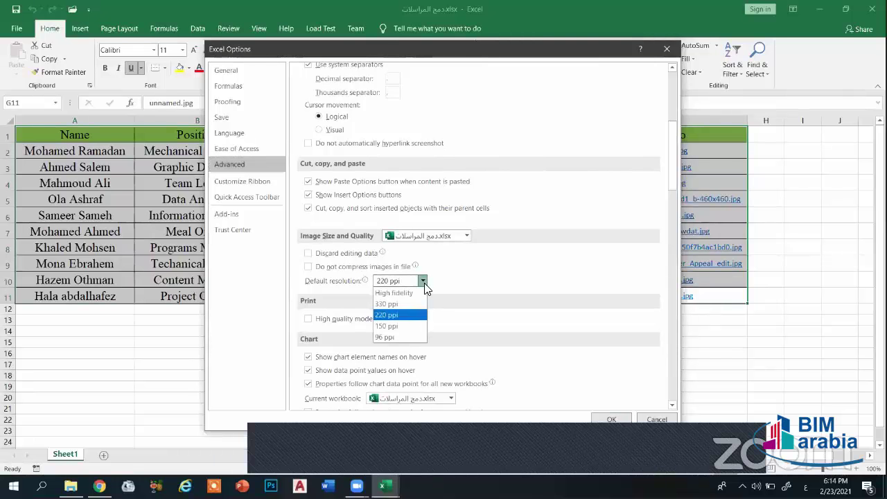
left_click(424, 282)
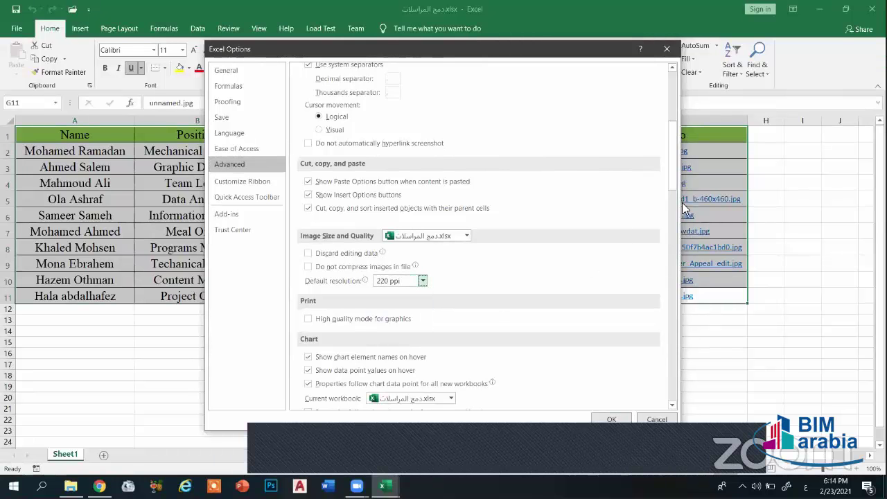
scroll(672, 185, "down", 3)
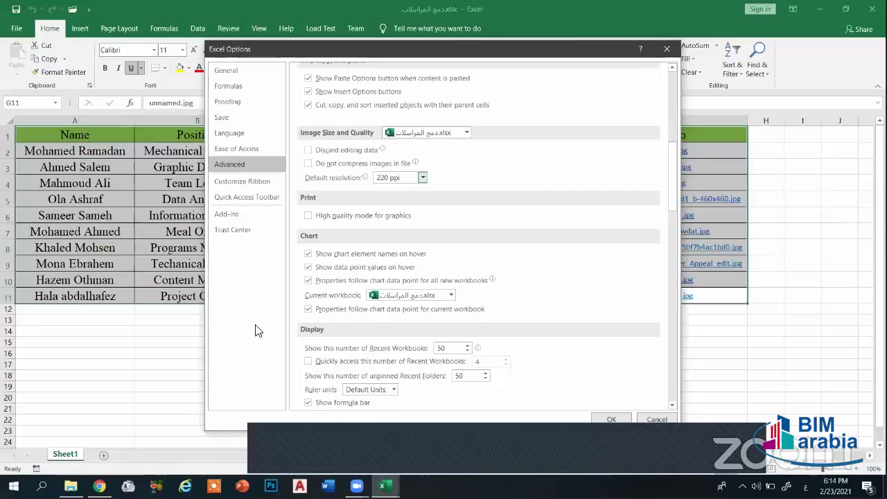
left_click(450, 295)
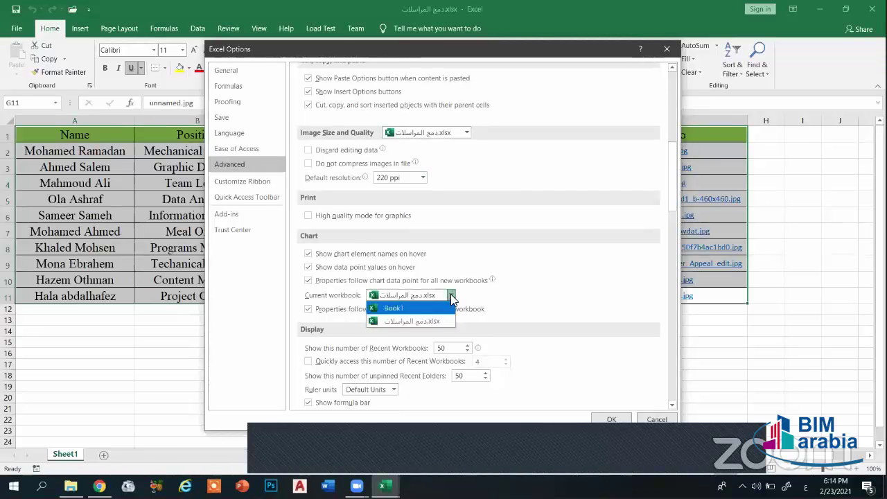
left_click(450, 294)
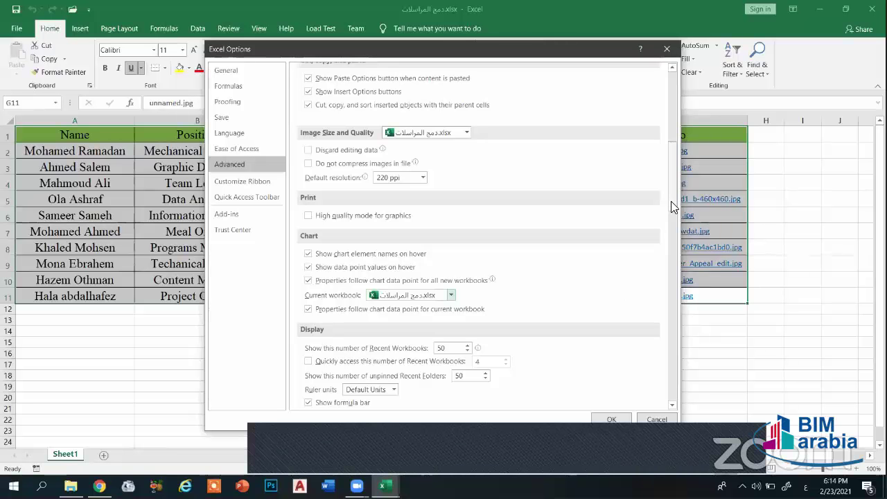
left_click(668, 48)
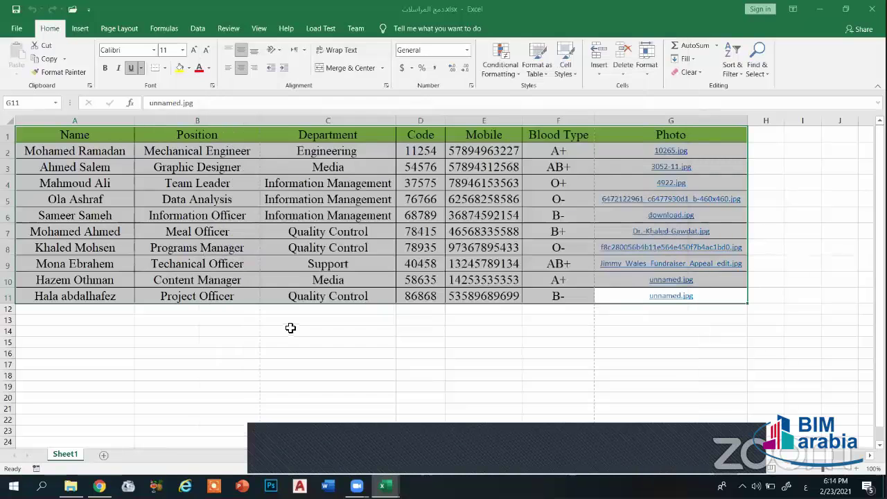
left_click(291, 330)
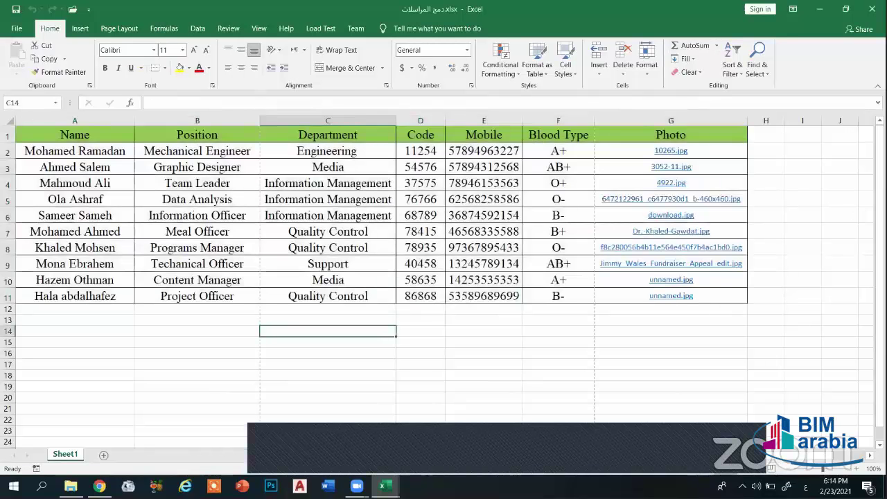
left_click(18, 443)
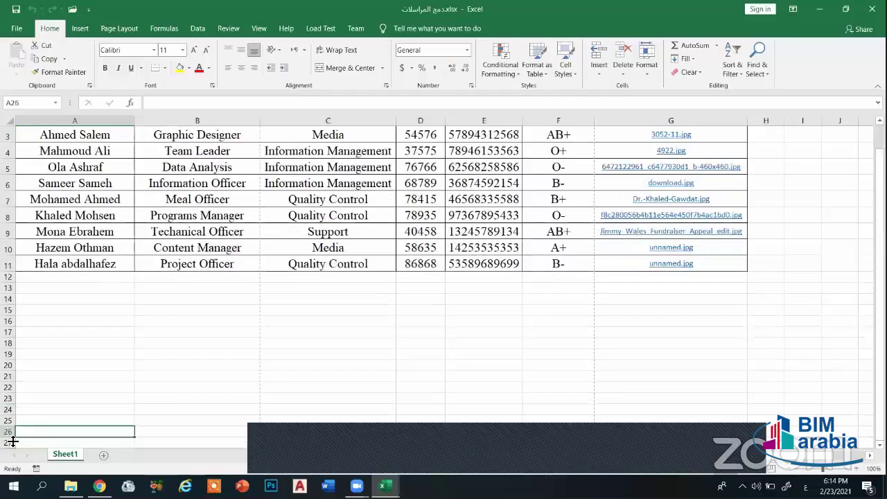
key("Down")
key("Down")
key("Down")
key("Down")
key("Down")
key("Down")
key("Down")
key("Down")
key("Down")
key("Down")
key("Down")
key("Down")
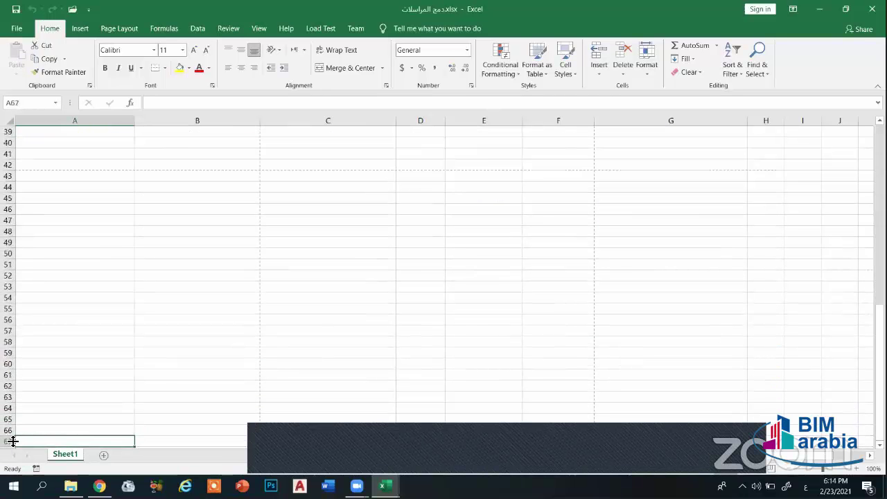
key("Down")
key("Down")
key("Down")
key("Down")
key("Down")
key("Down")
key("Down")
key("Down")
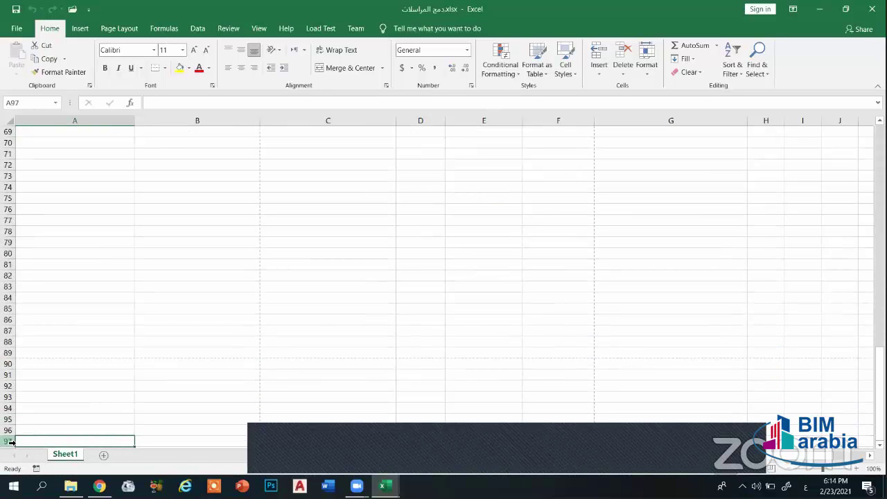
key("Down")
key("Down")
key("Down")
key("Down")
key("Down")
key("Down")
key("Down")
key("Down")
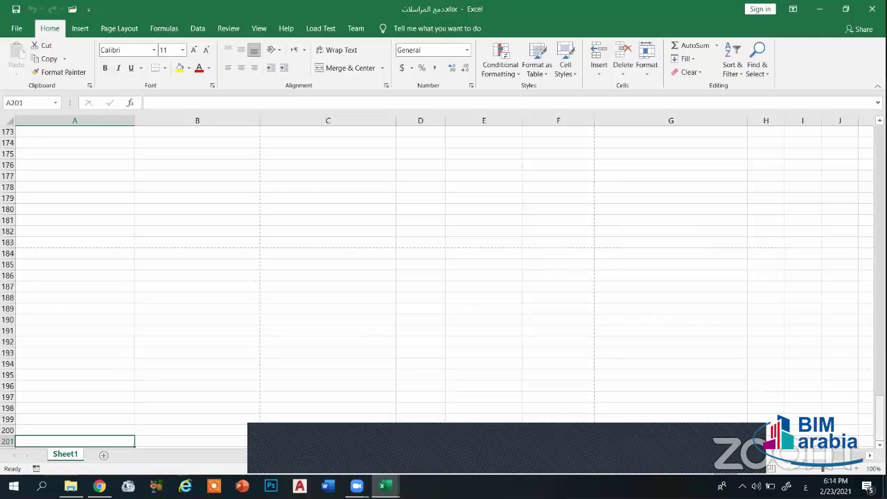
key("Down")
key("Down")
key("Down")
key("Down")
key("Down")
key("Down")
key("Down")
key("Down")
key("Down")
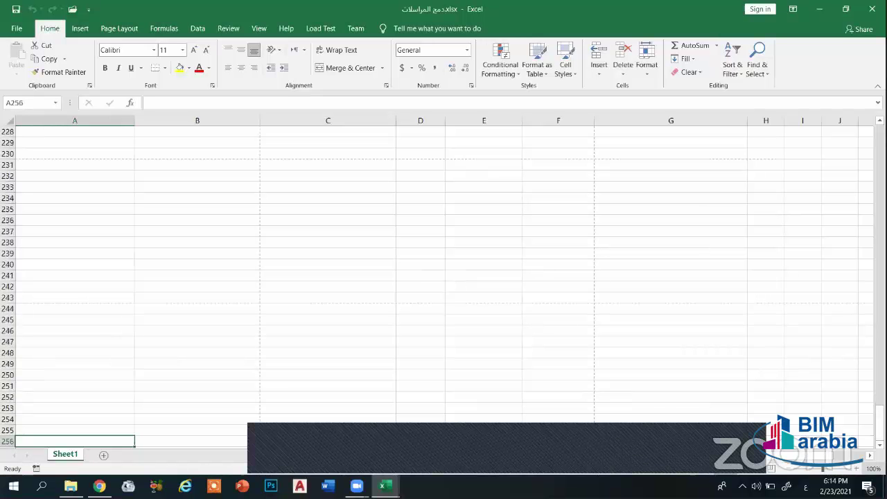
key("Down")
key("Down")
key("Down")
key("Down")
key("Down")
key("Down")
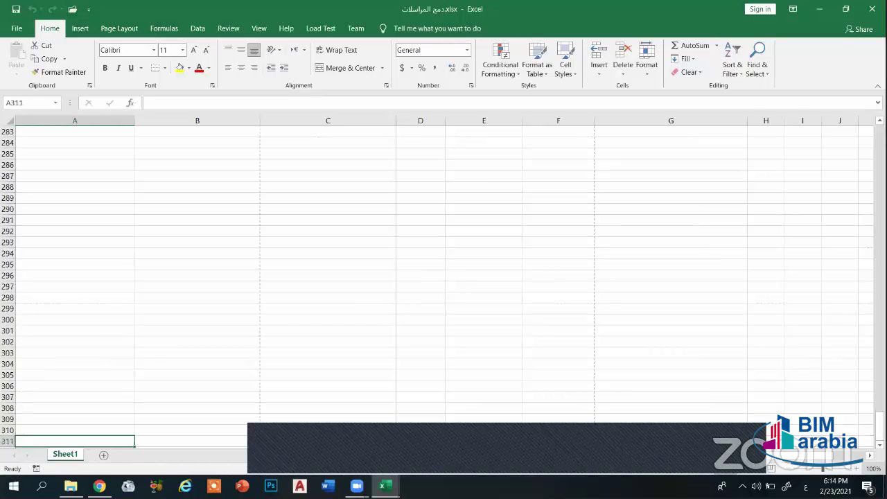
key("Down")
key("Down")
key("Down")
key("Down")
key("Down")
key("Down")
key("Down")
key("Down")
key("Down")
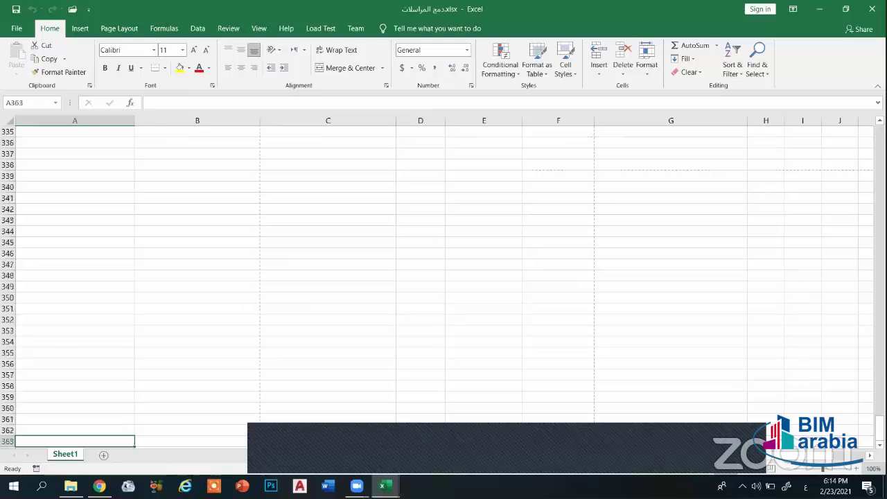
key("Down")
key("Down")
key("Down")
key("Down")
key("Down")
key("Down")
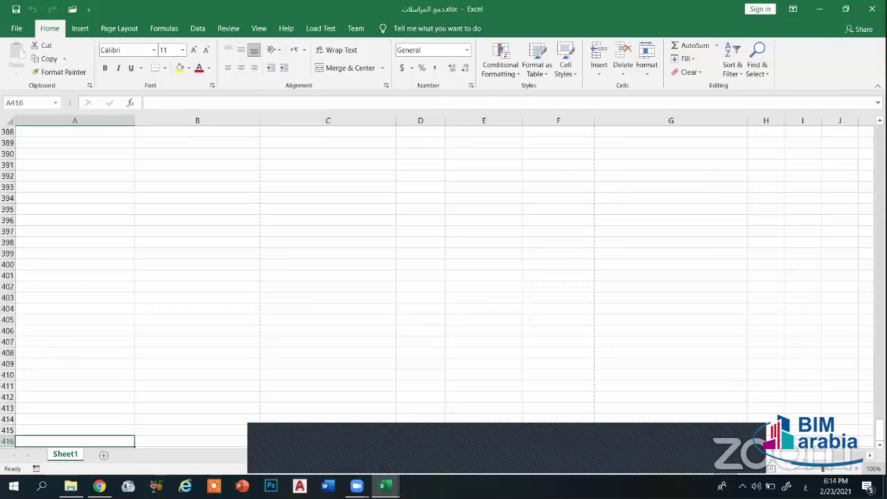
key("Down")
key("Down")
key("Down")
key("Down")
key("Down")
key("Down")
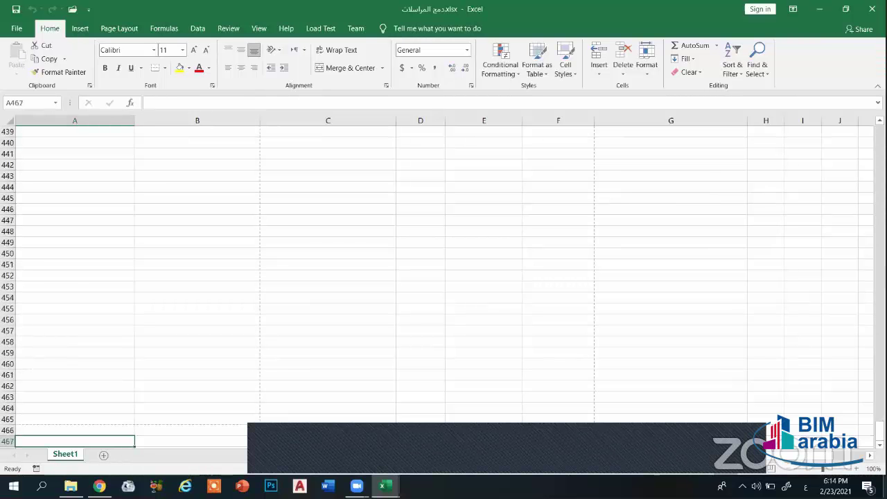
key("Down")
key("Down")
key("Down")
key("Down")
key("Down")
key("Down")
key("Down")
key("Down")
key("Down")
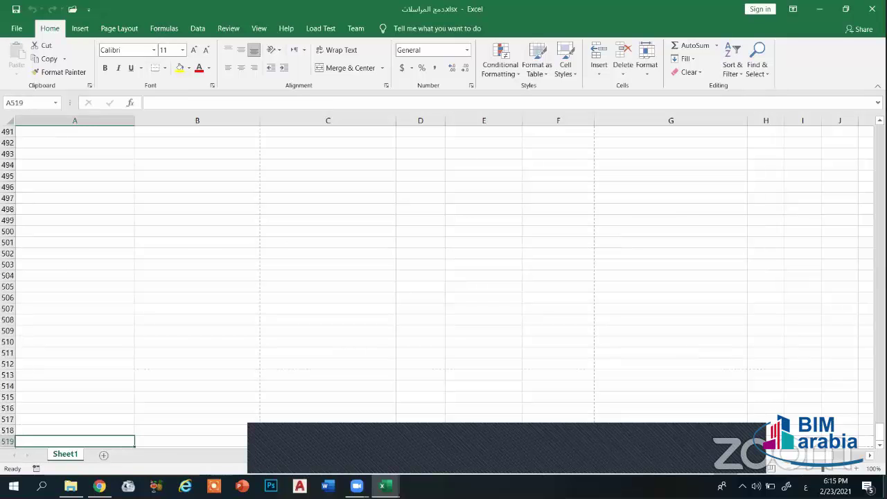
key("Down")
key("Down")
key("Down")
key("Down")
key("Down")
key("Down")
key("Down")
key("Down")
key("Down")
key("Down")
key("Down")
key("Down")
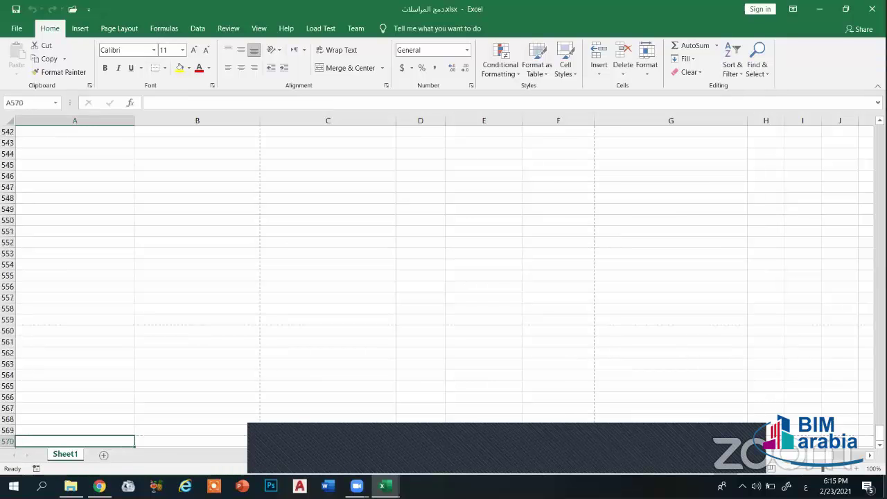
key("Down")
key("Down")
key("Down")
key("Down")
key("Down")
key("Down")
key("Down")
key("Down")
key("Down")
key("Down")
key("Down")
key("Down")
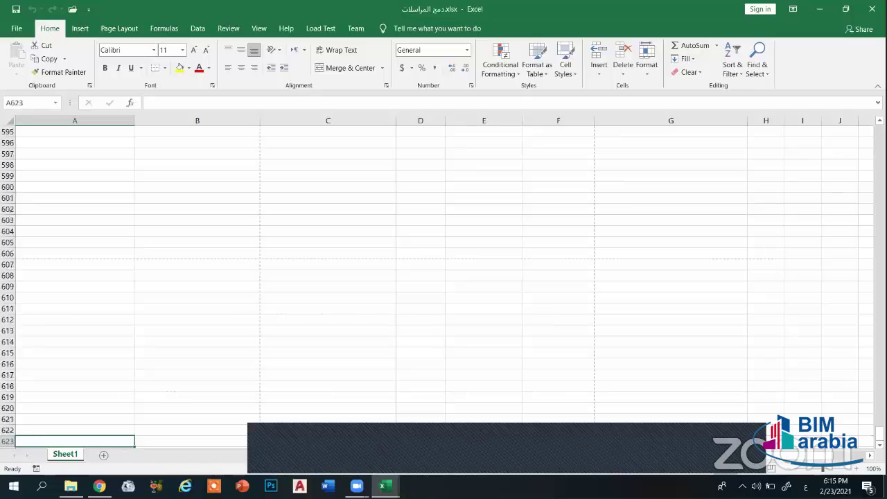
key("Down")
key("Down")
key("Down")
key("Down")
key("Down")
key("Down")
key("Down")
key("Down")
key("Down")
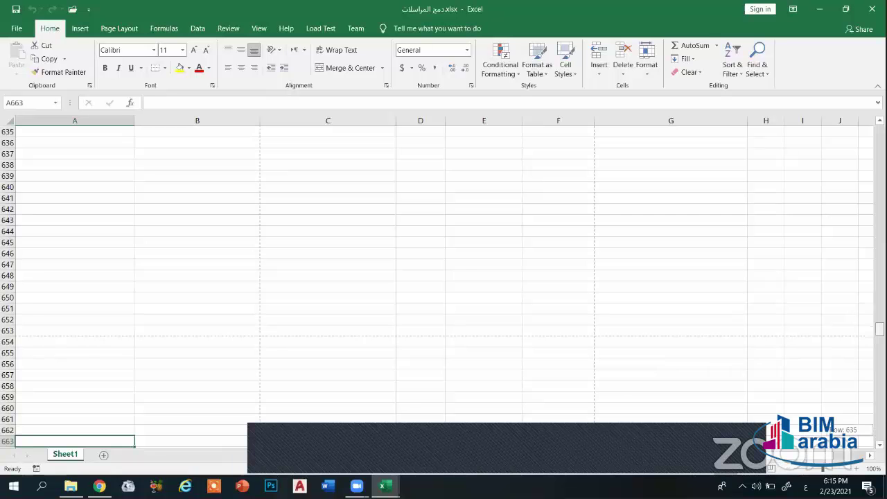
left_click_drag(879, 433, 879, 131)
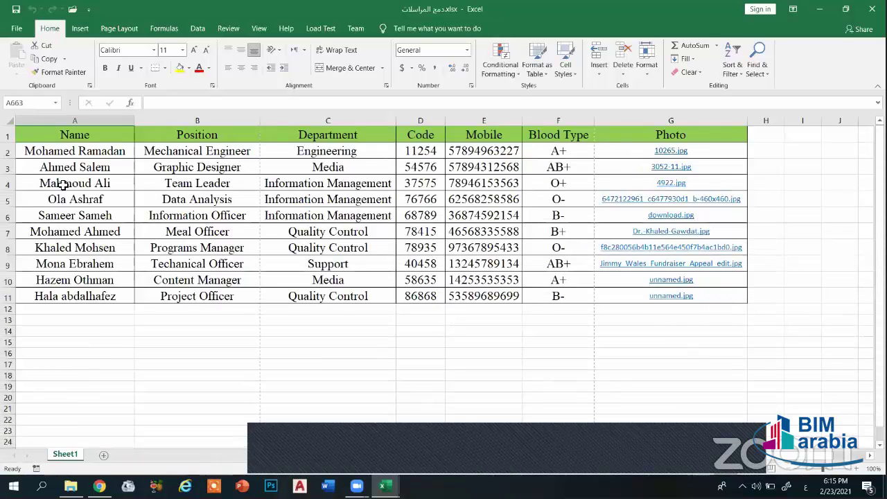
Open Excel Options on the Advanced page and select the Recent Workbooks count of 50
left_click(16, 27)
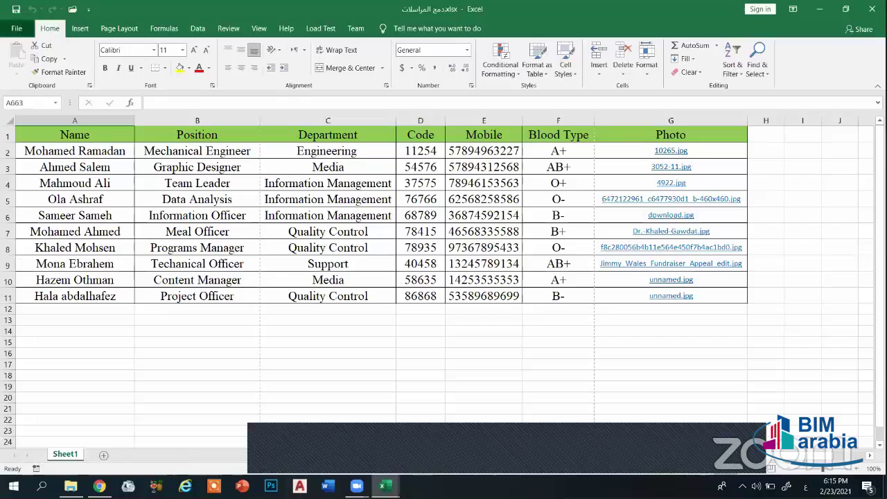
left_click(37, 453)
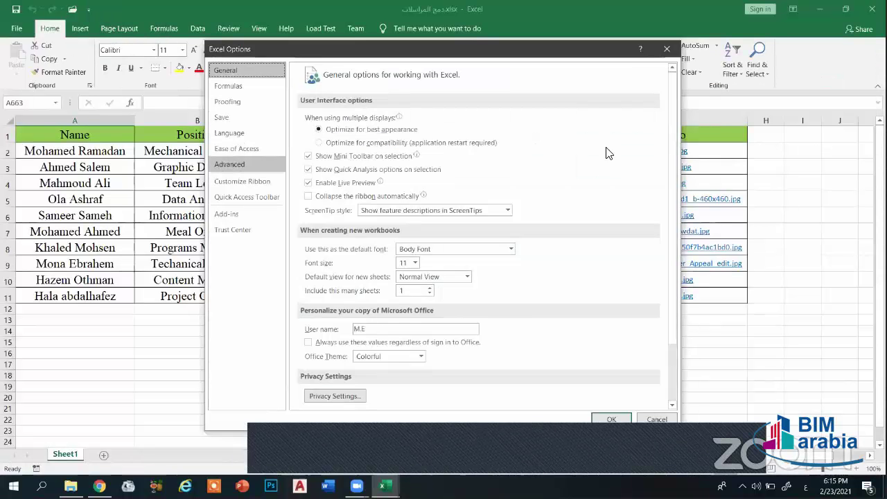
left_click(230, 164)
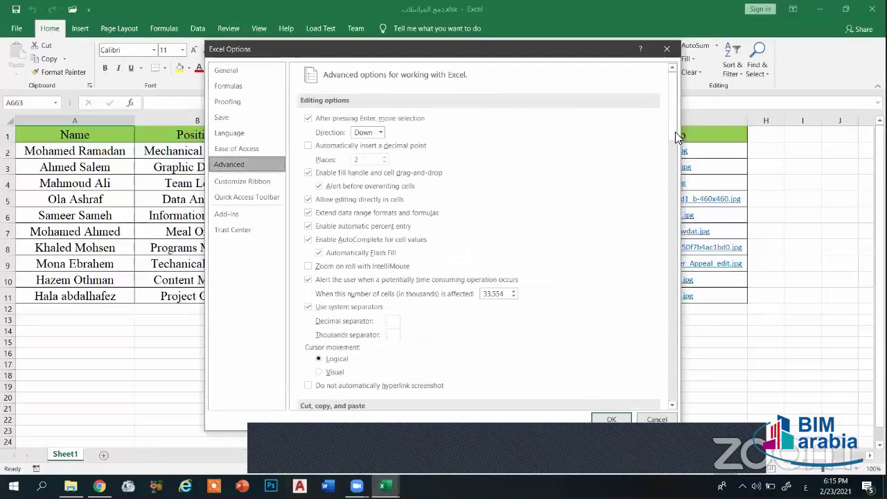
scroll(665, 184, "down", 2)
scroll(666, 210, "down", 4)
scroll(666, 210, "down", 3)
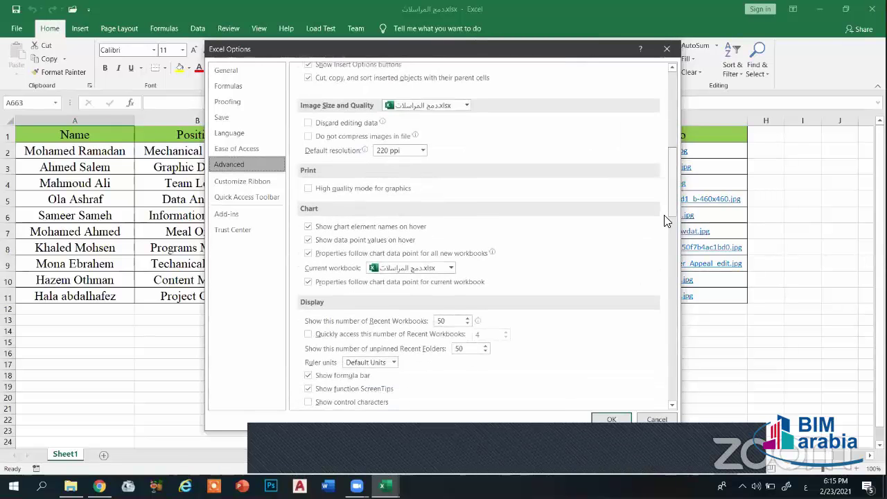
scroll(667, 219, "down", 3)
scroll(664, 223, "down", 1)
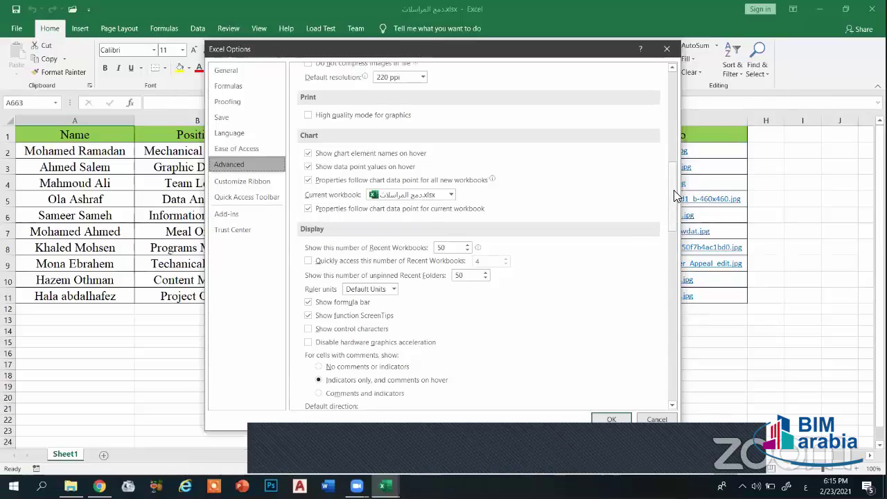
left_click_drag(673, 181, 647, 192)
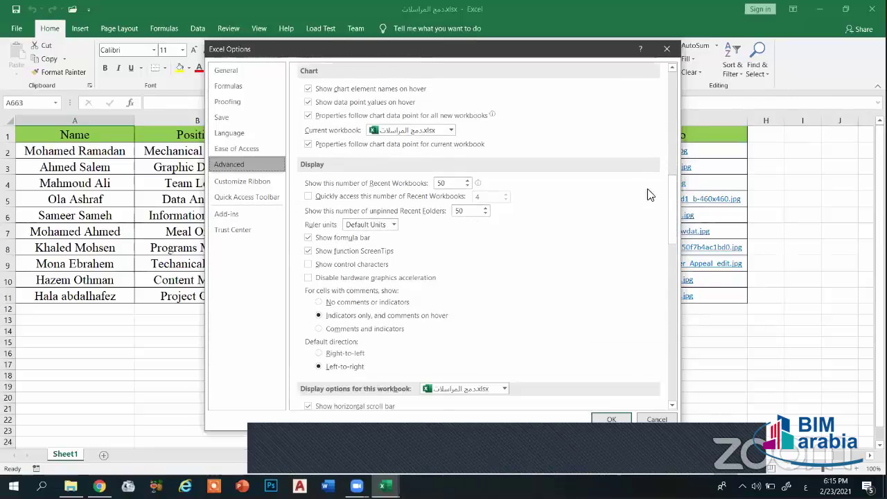
double_click(449, 184)
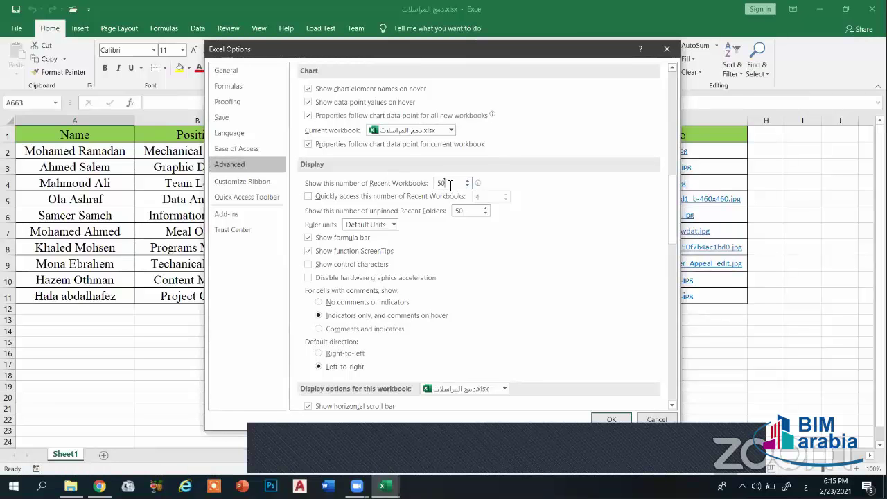
left_click(460, 184)
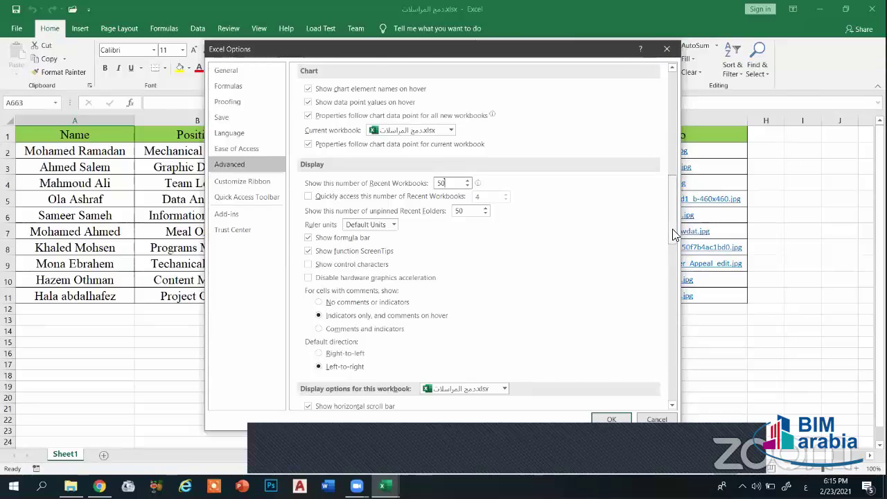
Change the gridline colour to a reddish-orange swatch and apply it with OK
left_click_drag(674, 234, 670, 276)
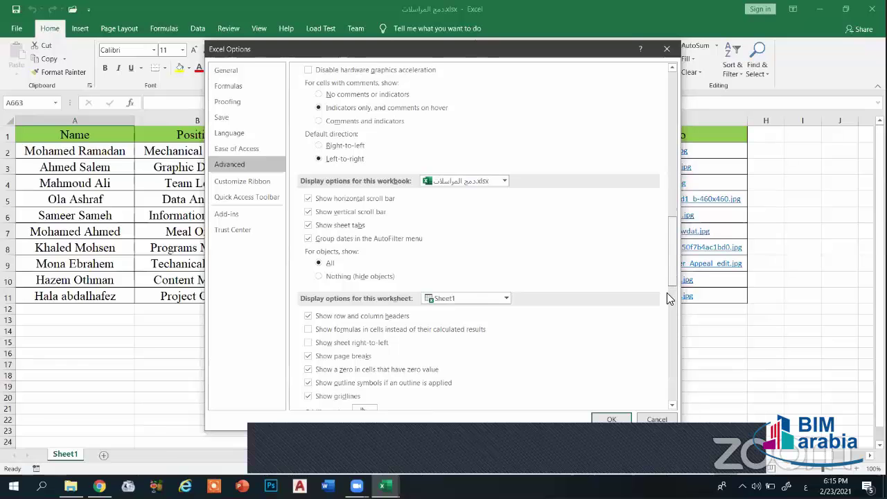
scroll(670, 308, "down", 3)
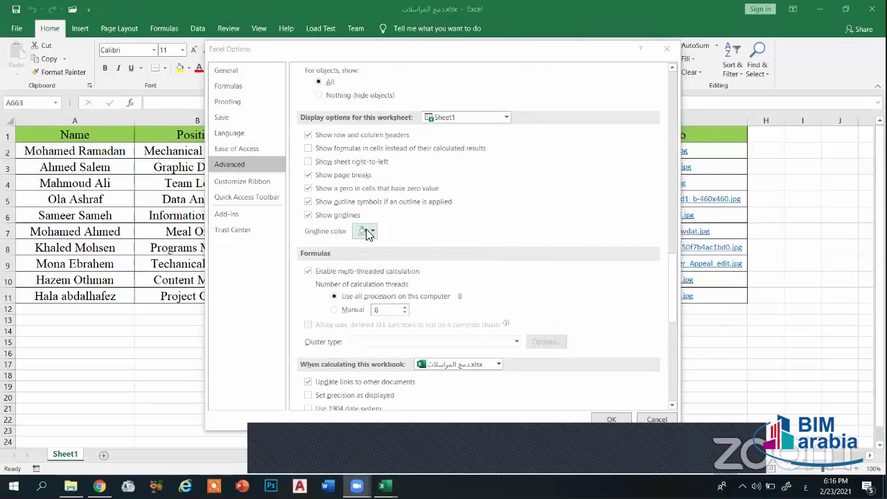
left_click(366, 232)
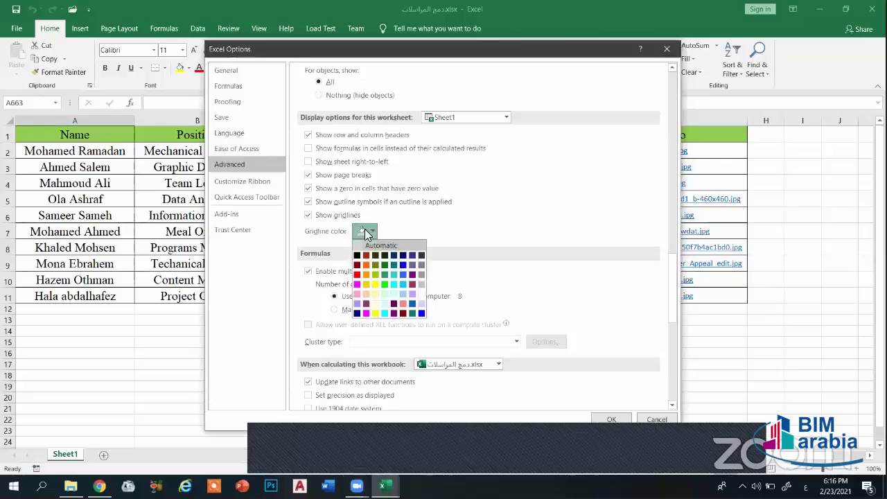
left_click(365, 265)
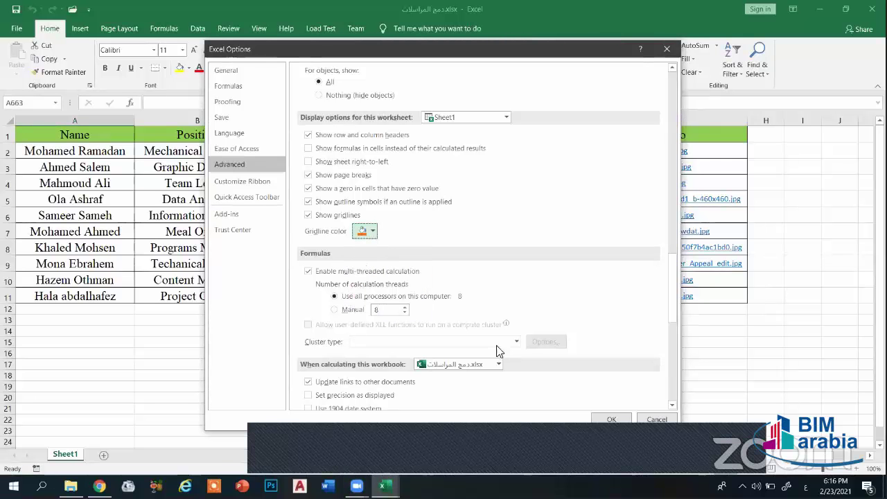
left_click(608, 416)
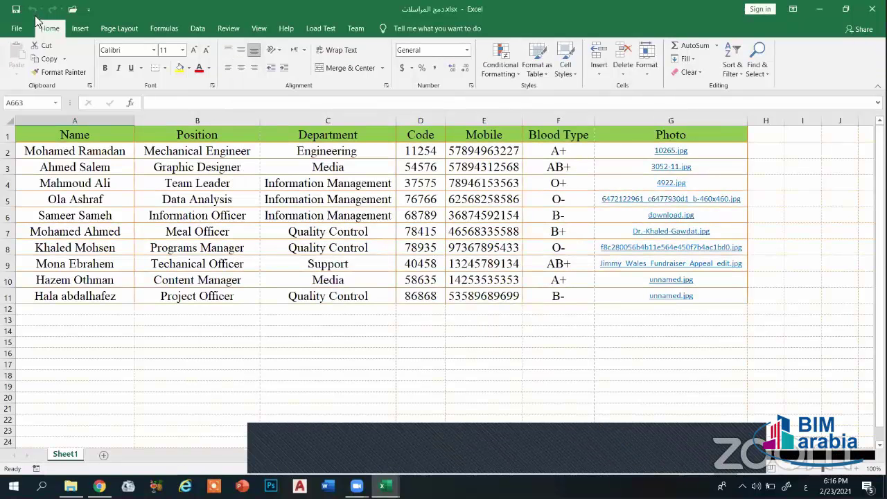
In Advanced options, reset the gridline colour to Automatic and confirm with OK
left_click(17, 28)
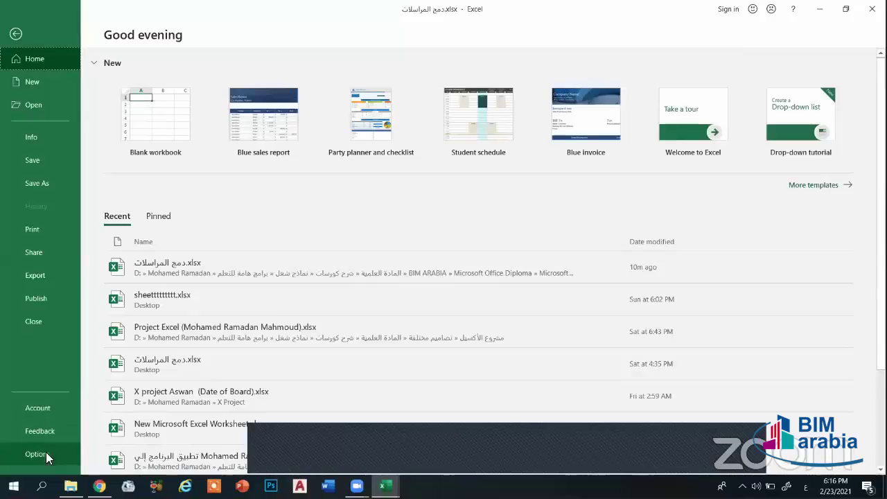
left_click(46, 455)
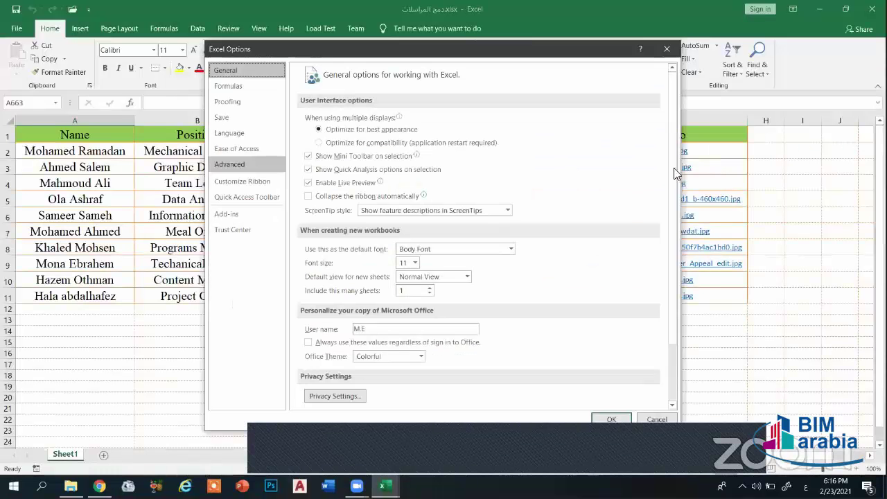
scroll(674, 214, "down", 5)
scroll(674, 220, "down", 3)
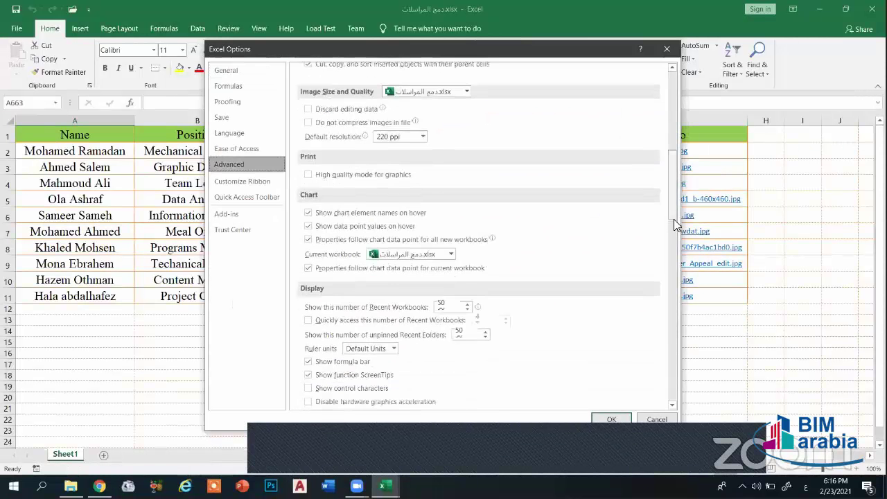
scroll(678, 254, "down", 3)
scroll(676, 263, "down", 5)
scroll(675, 272, "down", 3)
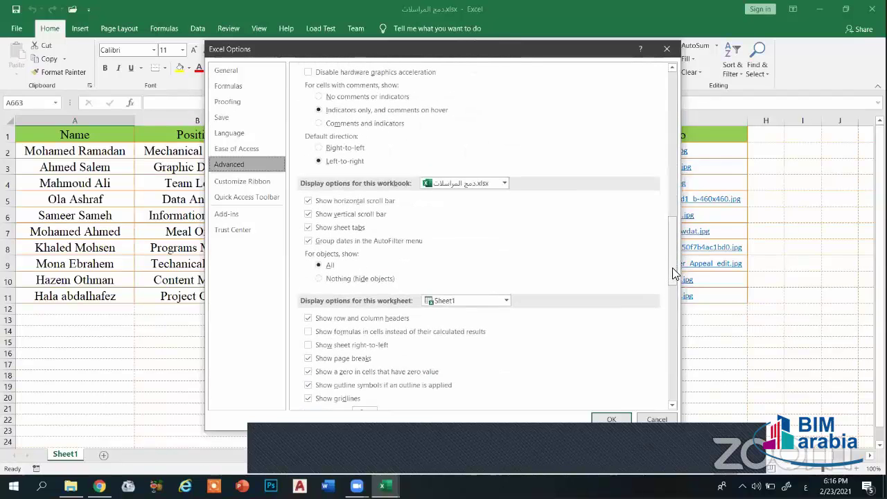
scroll(674, 269, "up", 1)
scroll(337, 389, "down", 3)
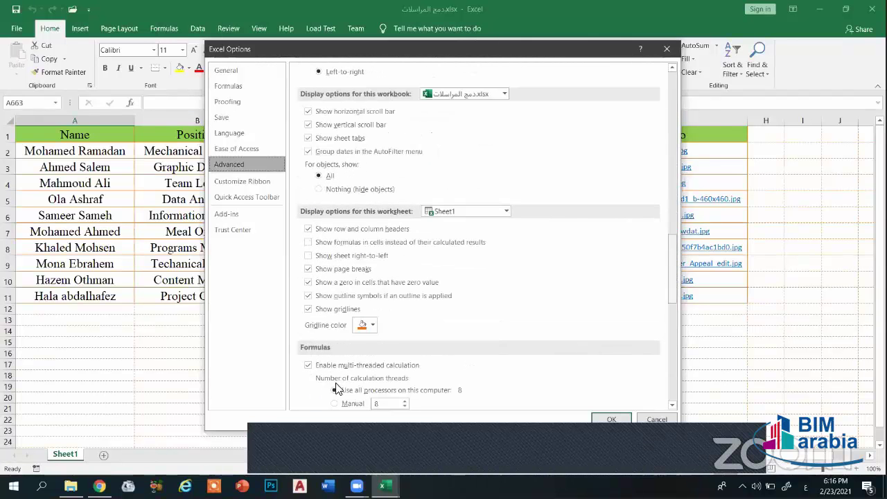
left_click(364, 326)
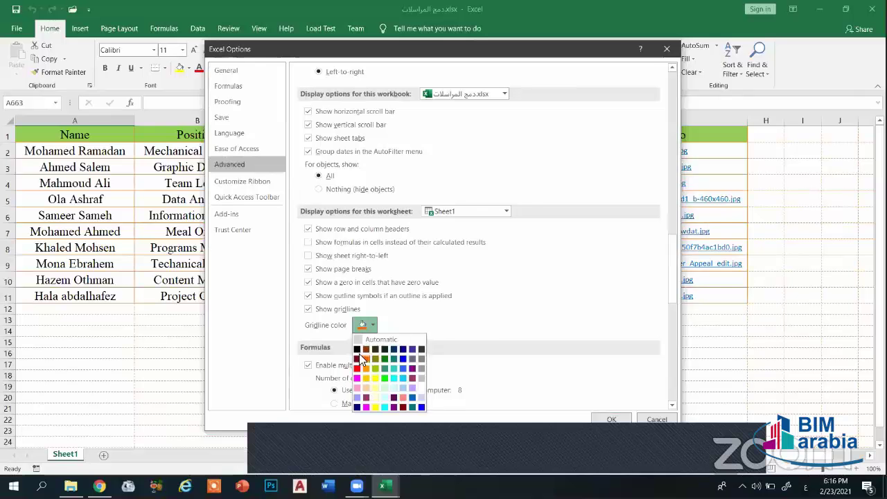
left_click(358, 339)
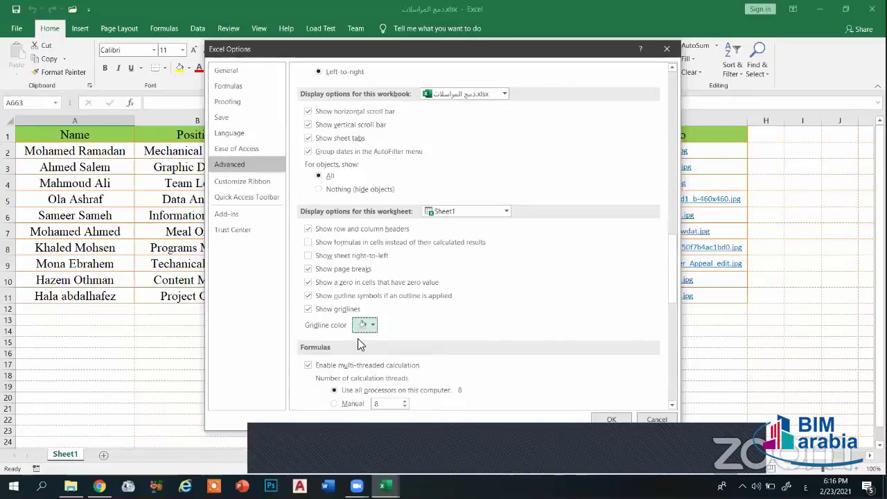
left_click(607, 420)
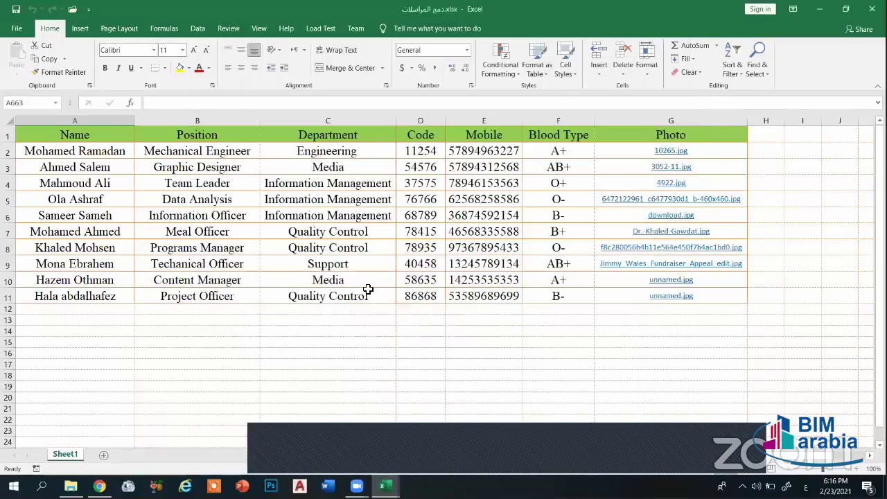
Open Excel Options on the Advanced page and scroll to the General section with Edit Custom Lists
key("ctrl+p")
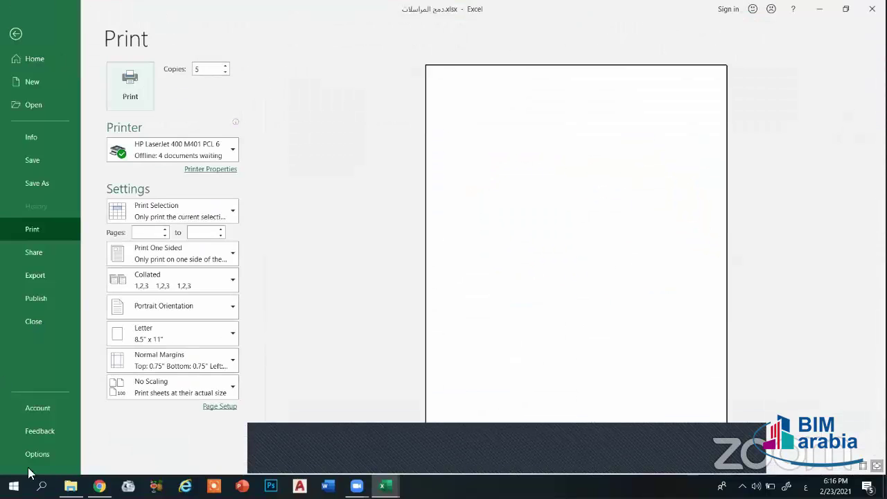
left_click(33, 454)
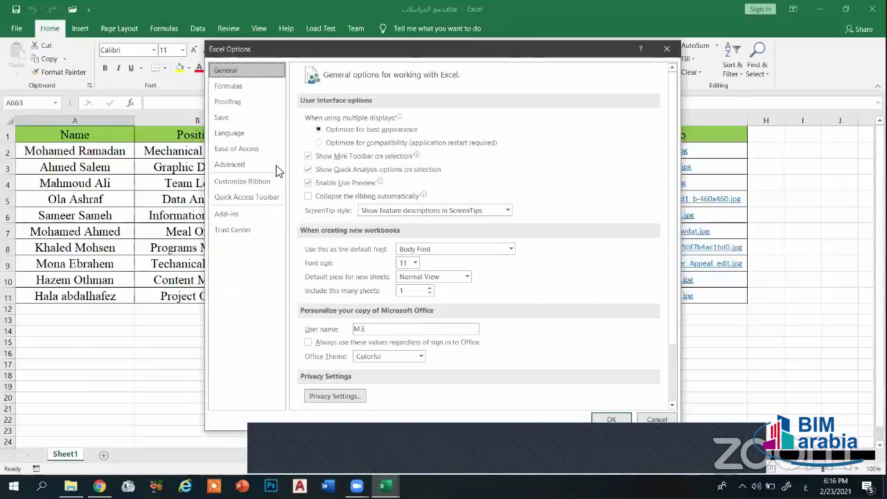
left_click(260, 164)
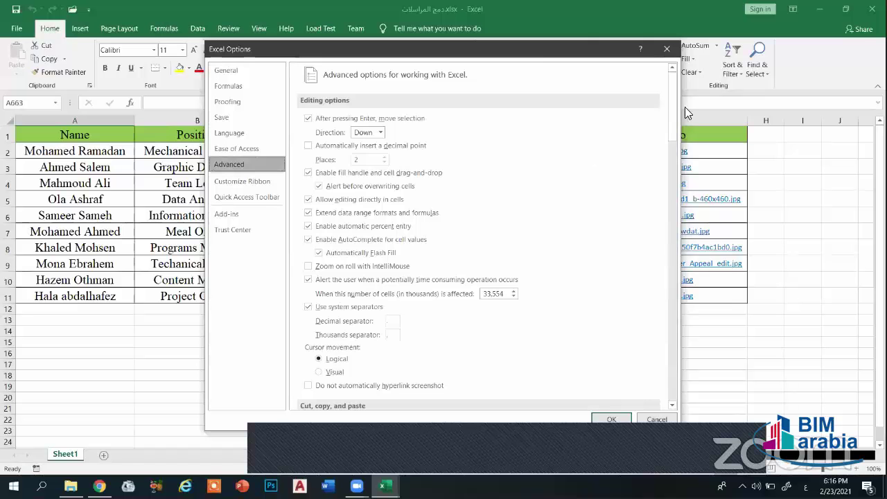
mouse_move(671, 113)
left_mouse_down()
mouse_move(682, 380)
mouse_move(664, 264)
left_mouse_up()
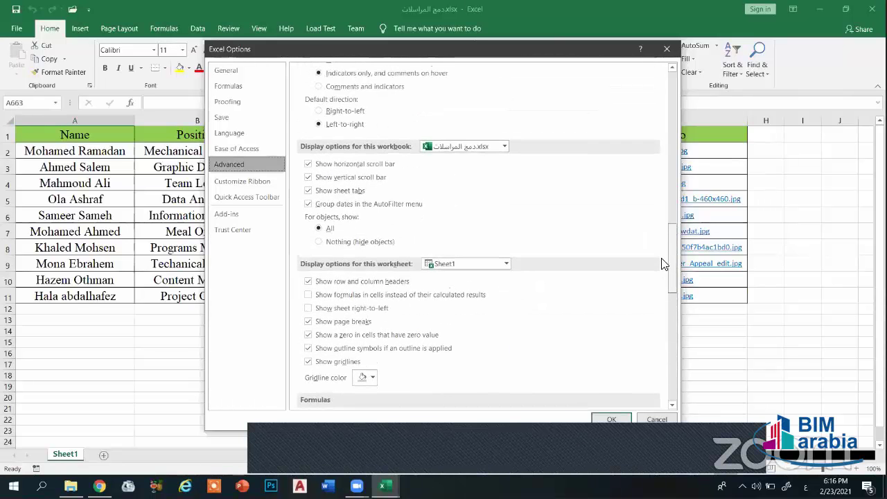
left_click_drag(658, 294, 645, 346)
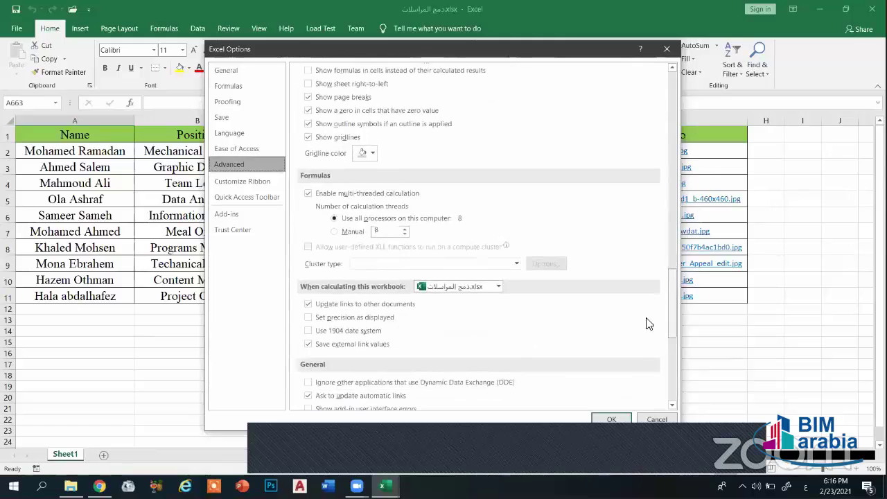
scroll(645, 346, "down", 3)
scroll(414, 228, "down", 2)
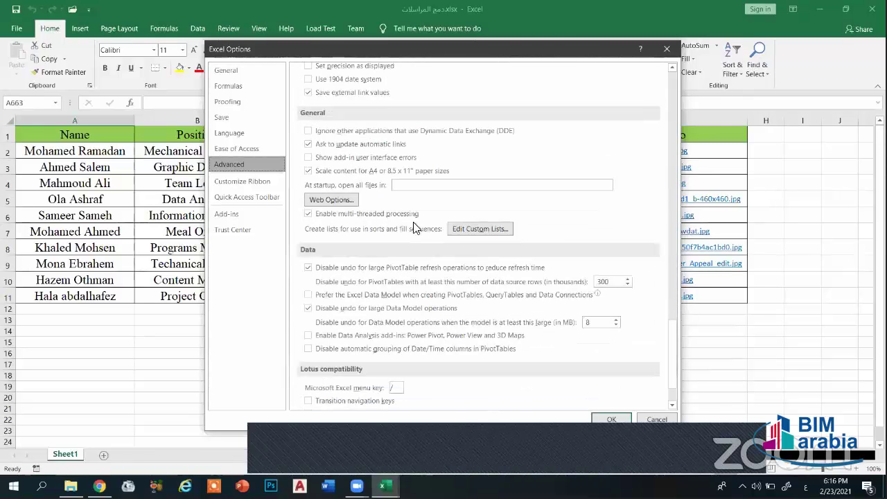
In Edit Custom Lists, enter six Arabic first names one per line, add the list and confirm
left_click(496, 233)
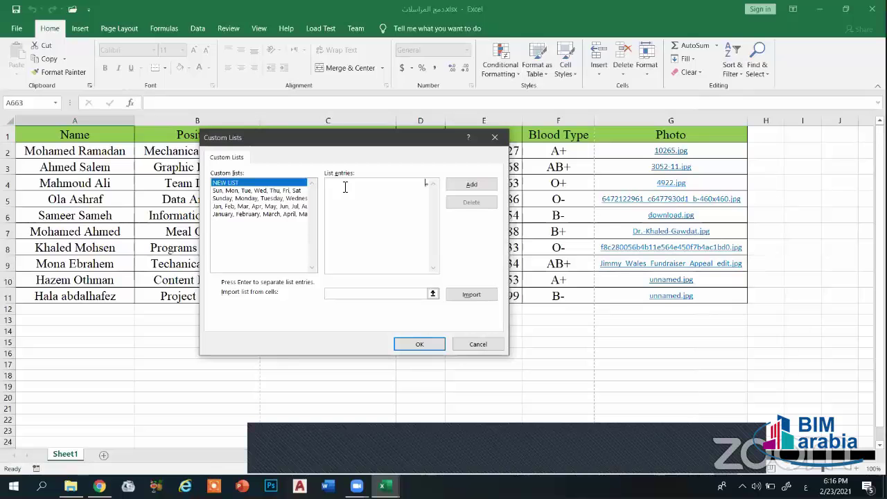
type("د")
type(" احمد")
key("Return")
key("BackSpace")
key("BackSpace")
key("BackSpace")
type("احم")
type("مصطفى")
type("ما")
type("يم")
key("Return")
type("مروة")
key("Return")
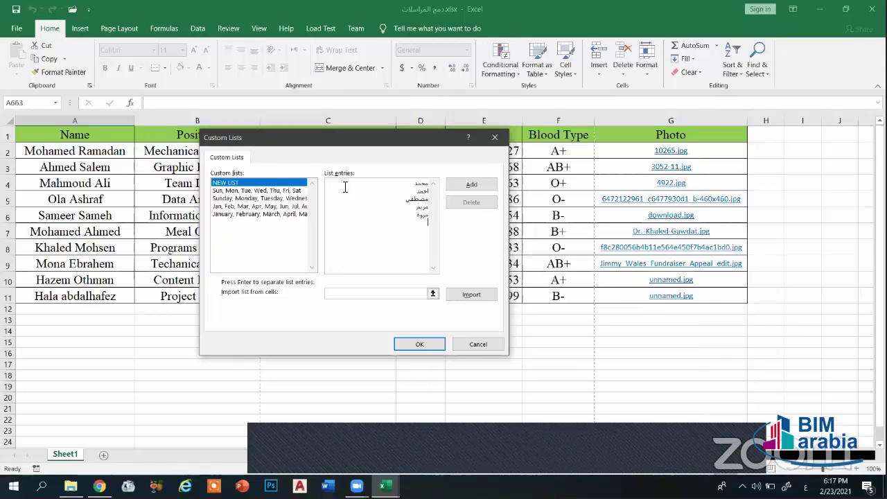
type("بدالله")
left_click(475, 187)
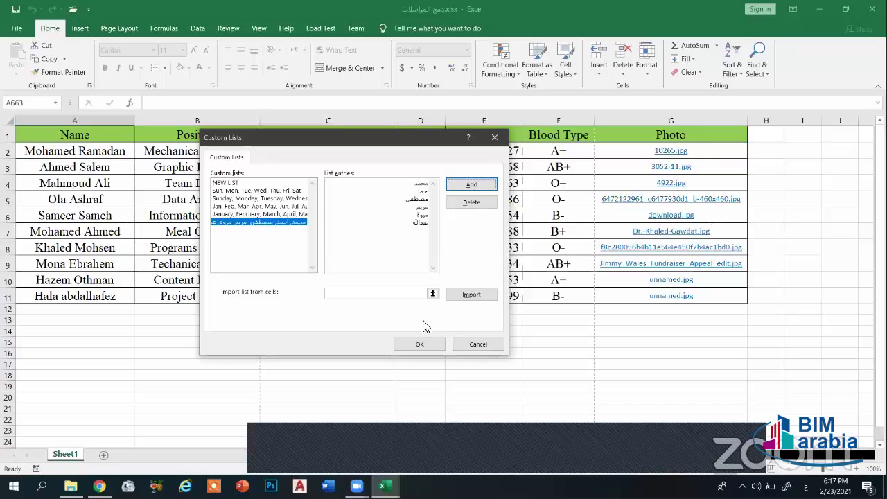
left_click(422, 341)
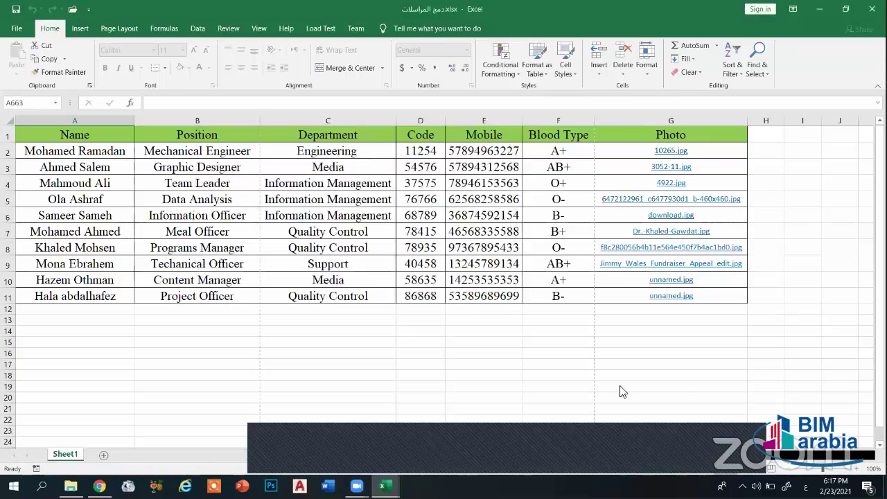
Back on the sheet, enter the custom list's first Arabic name in cell G15
key("Return")
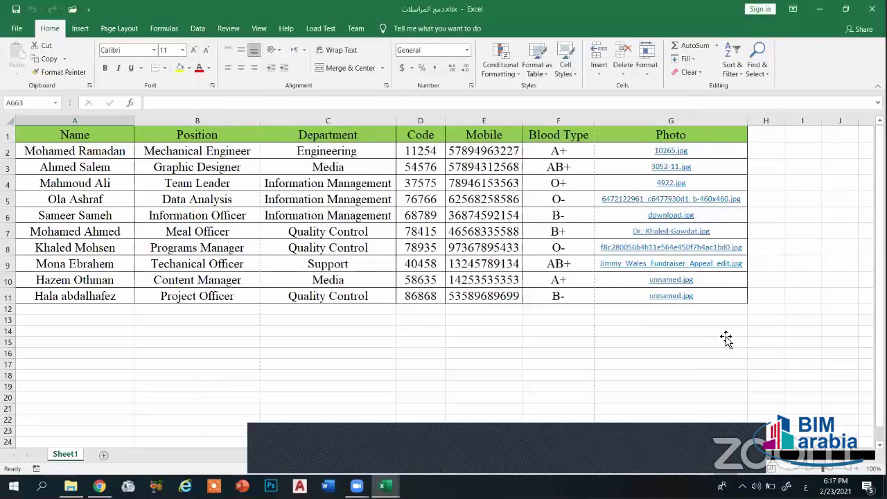
left_click(726, 338)
type("ب")
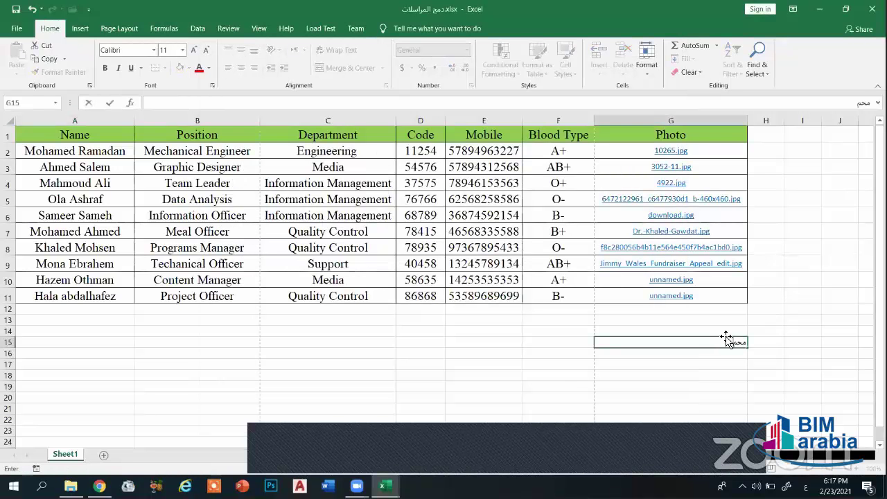
left_click(718, 345)
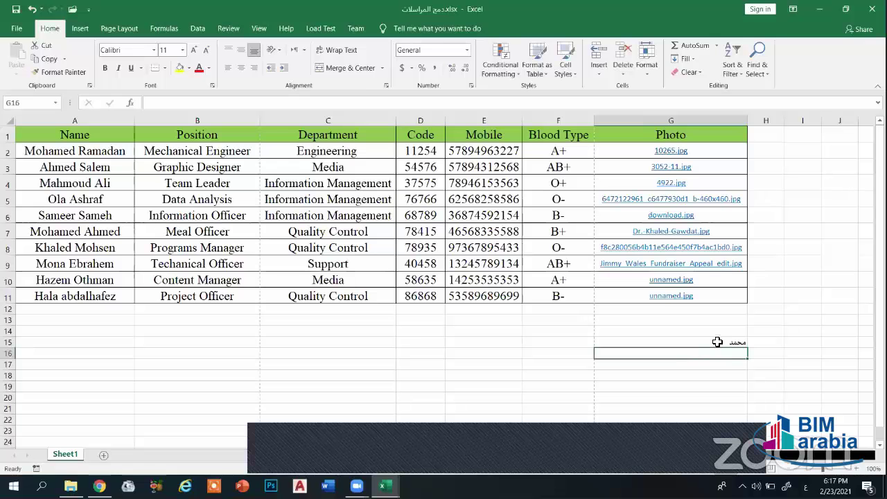
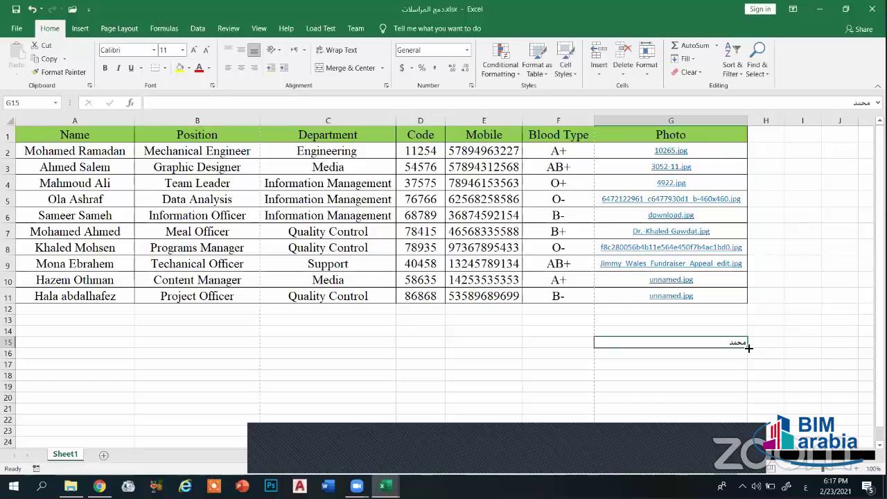
Fill the custom list of Arabic names down column G from G15 to row 22
left_click_drag(749, 348, 742, 434)
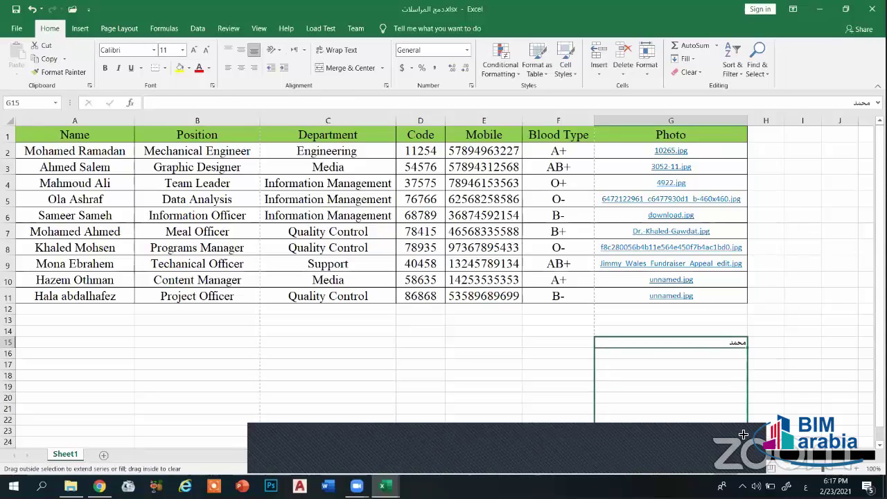
left_click_drag(732, 402, 729, 409)
left_click(727, 397)
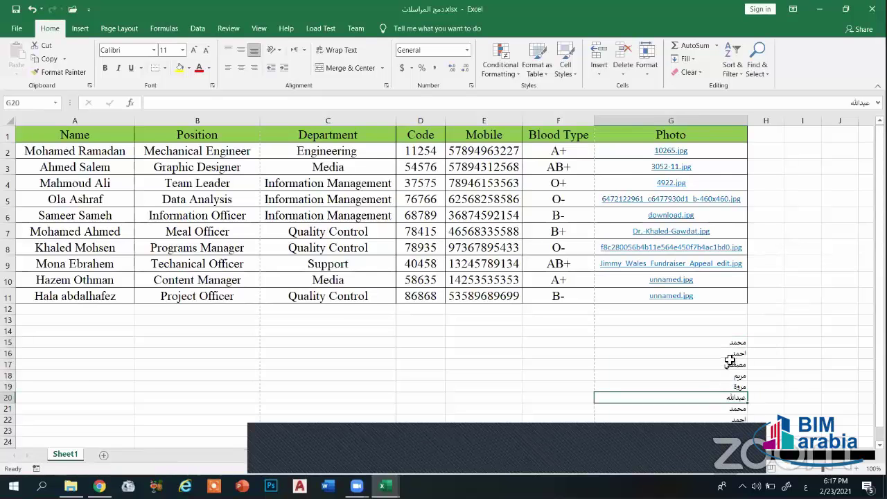
left_click(730, 410)
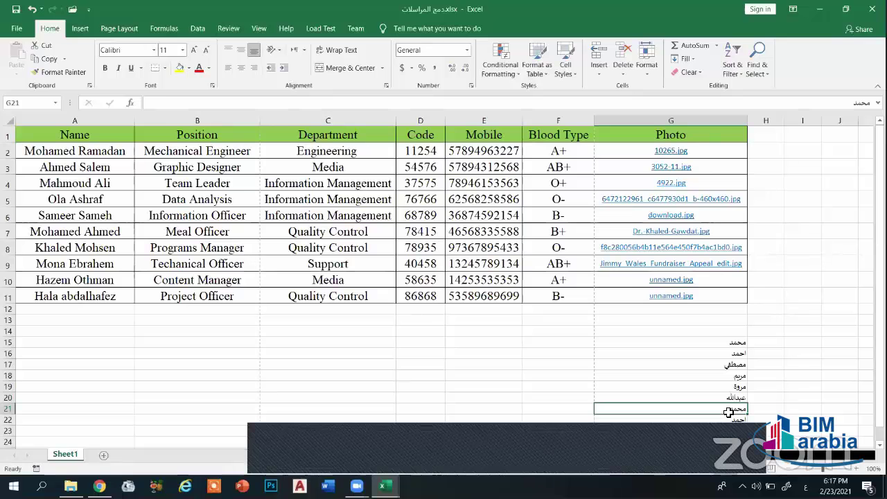
Clear the filled names from G15:G22 so the area below the table is empty
left_click(722, 432)
left_click_drag(717, 420, 726, 346)
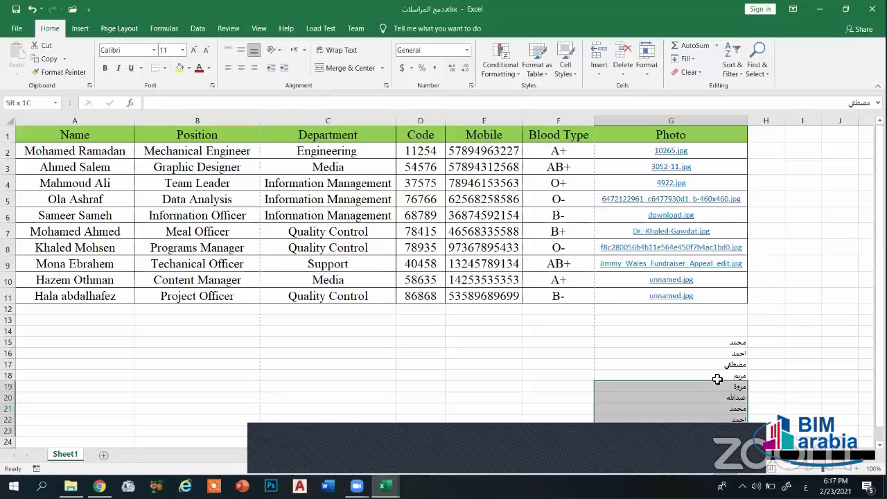
key("BackSpace")
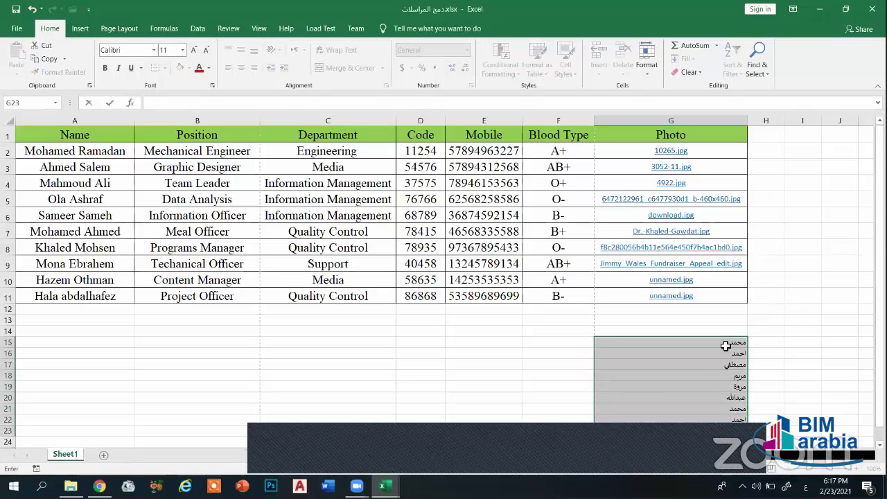
left_click(709, 386)
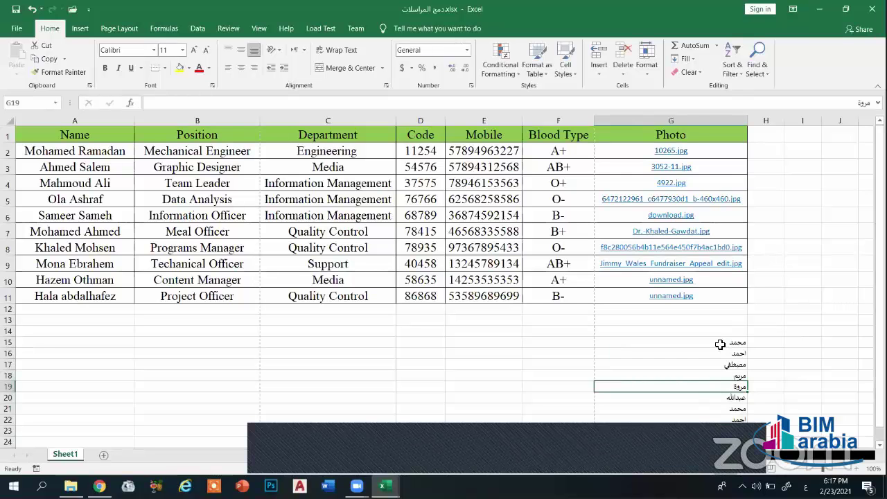
left_click_drag(720, 344, 703, 418)
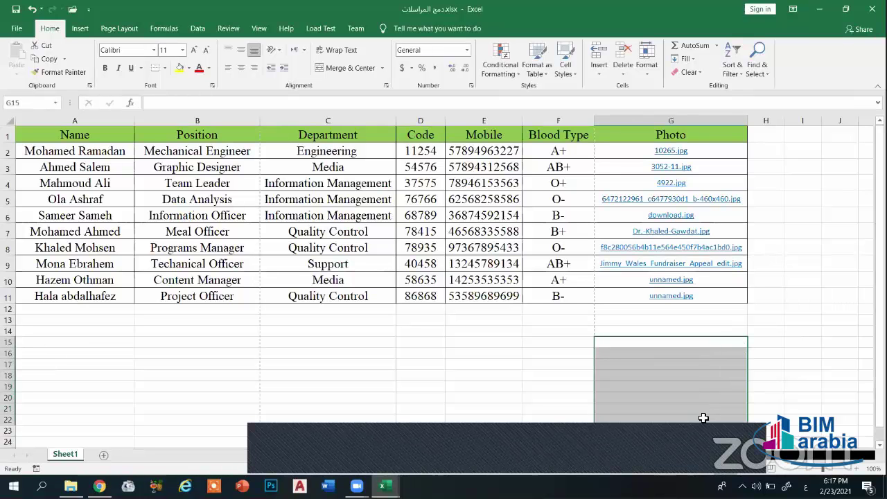
left_click(431, 352)
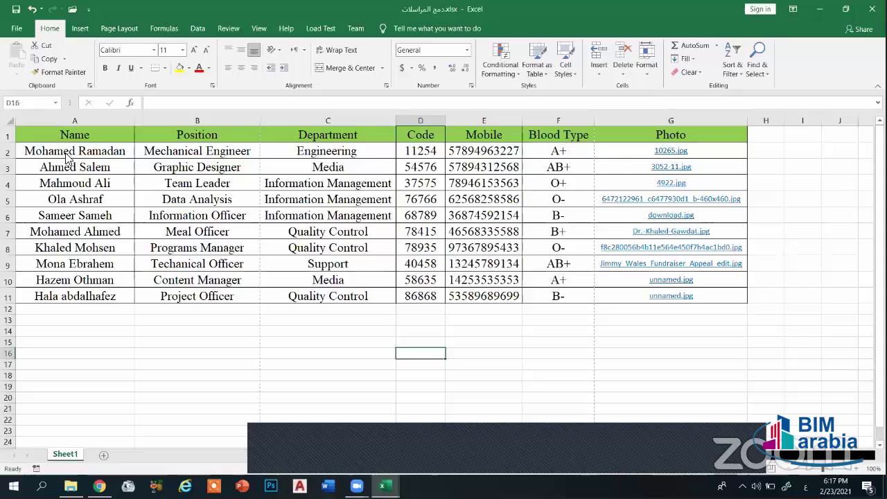
Delete the Arabic names list from Excel's custom lists and accept the change
left_click(17, 28)
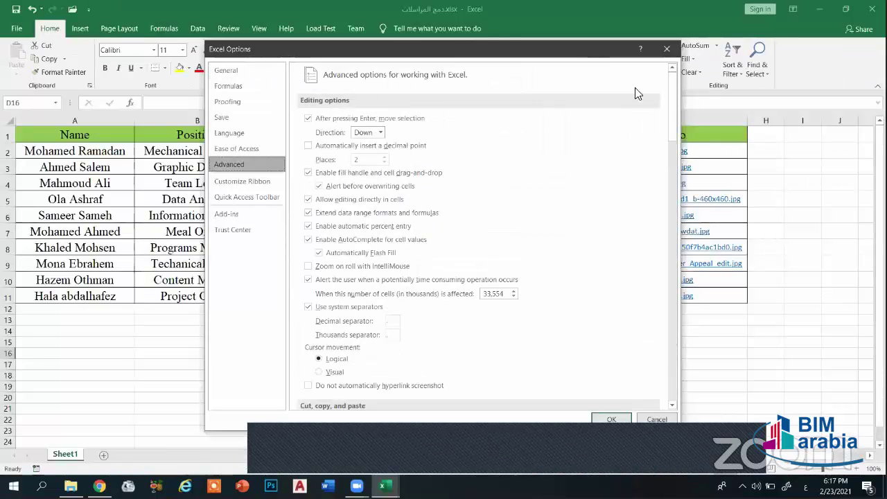
scroll(505, 166, "down", 15)
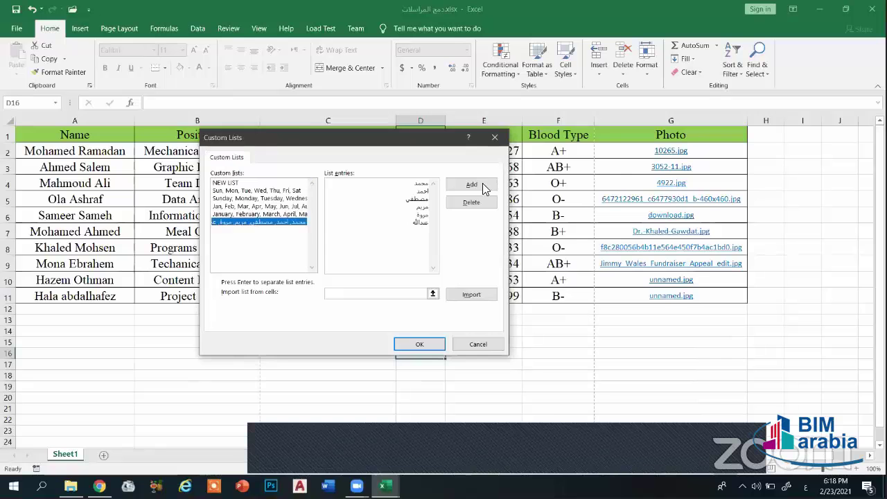
left_click(470, 202)
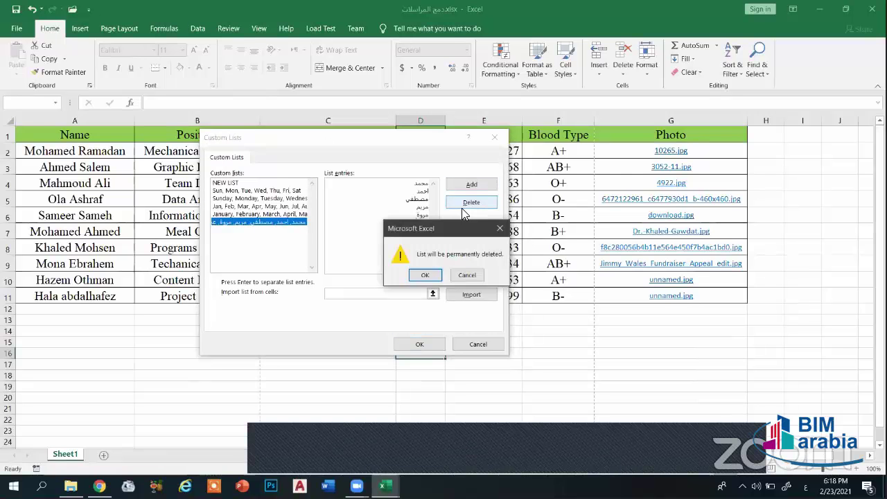
left_click(428, 275)
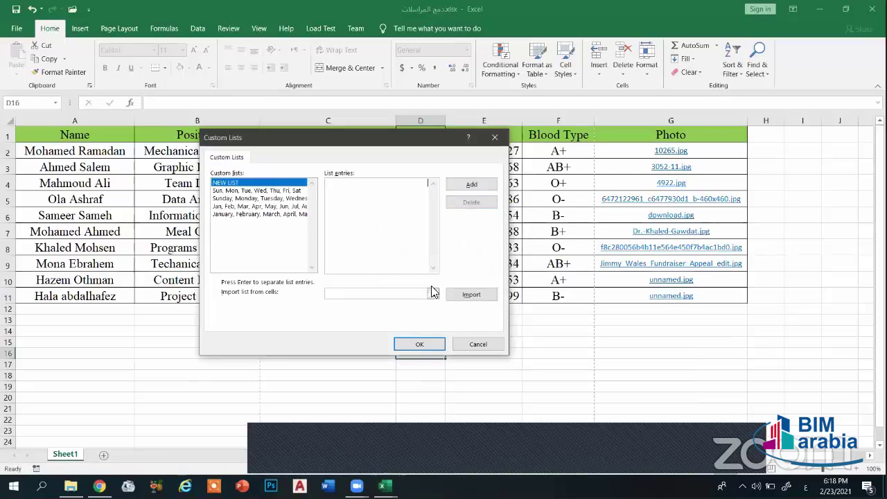
left_click(420, 343)
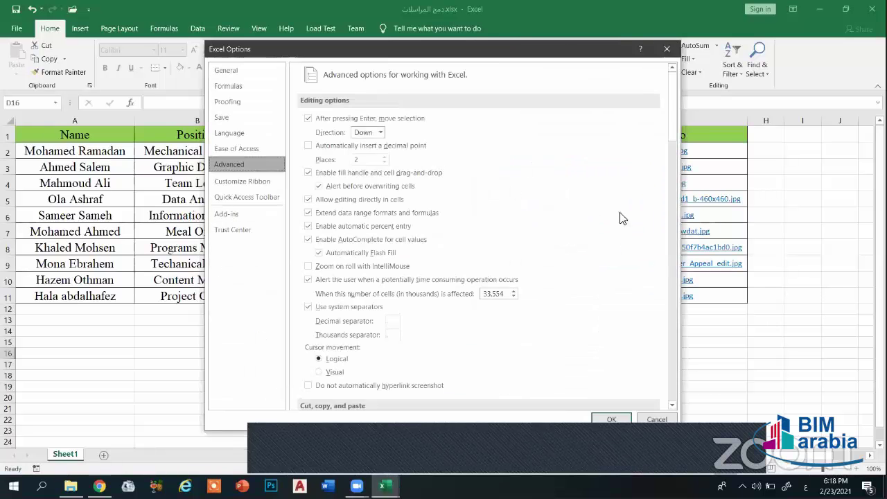
left_click_drag(672, 139, 669, 407)
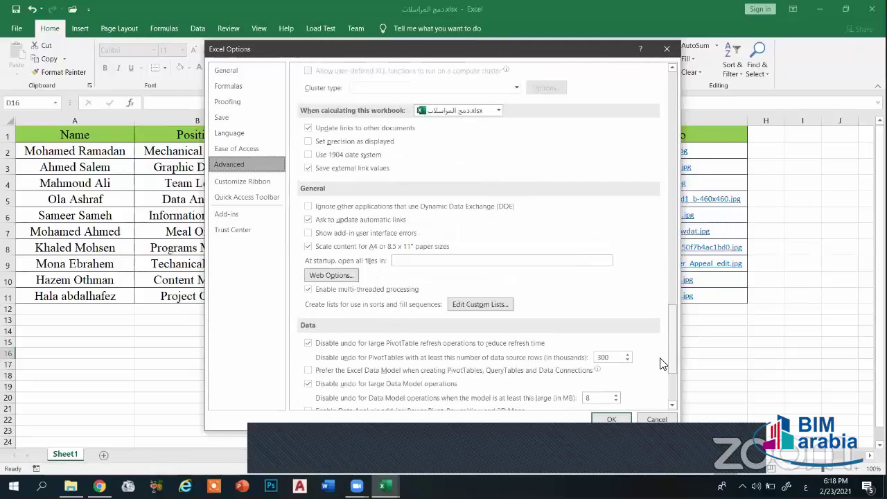
Enable the Developer ribbon tab, view its commands, and reopen Excel Options
left_click_drag(667, 385, 666, 350)
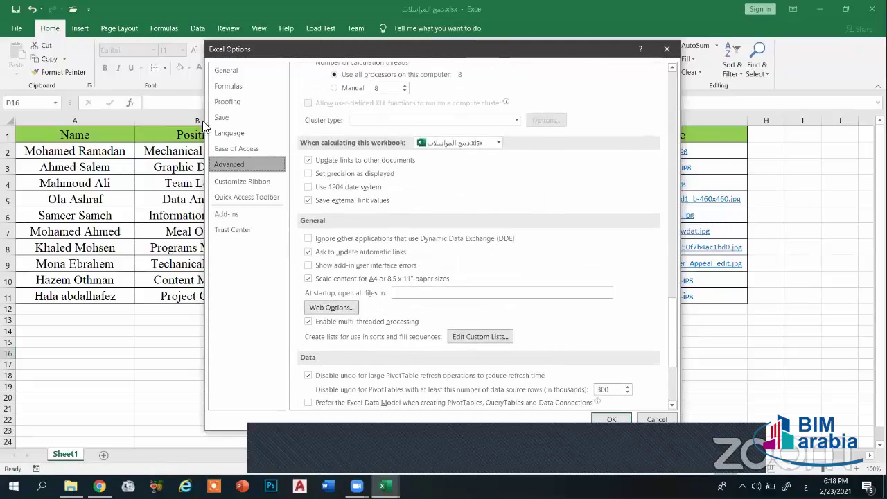
left_click(256, 184)
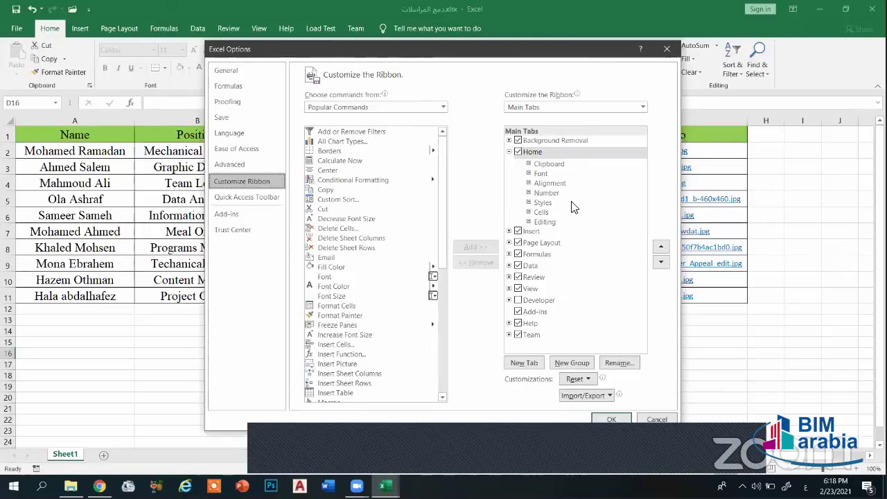
left_click(520, 302)
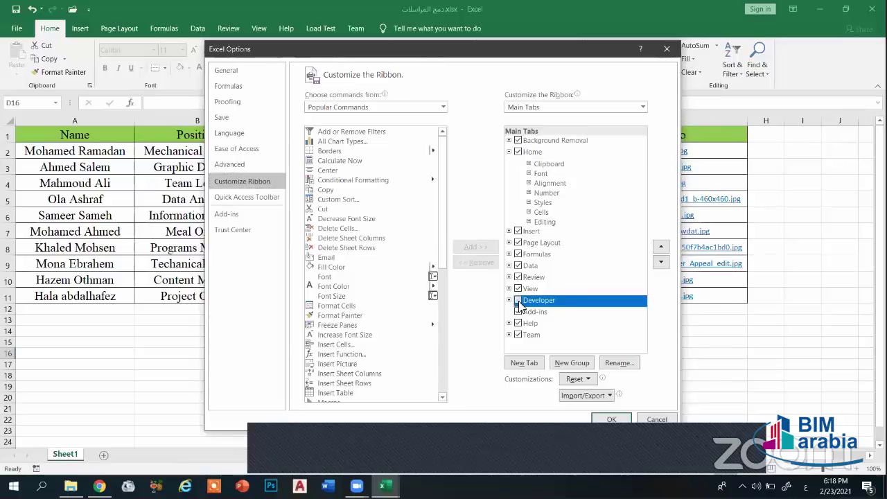
left_click(605, 419)
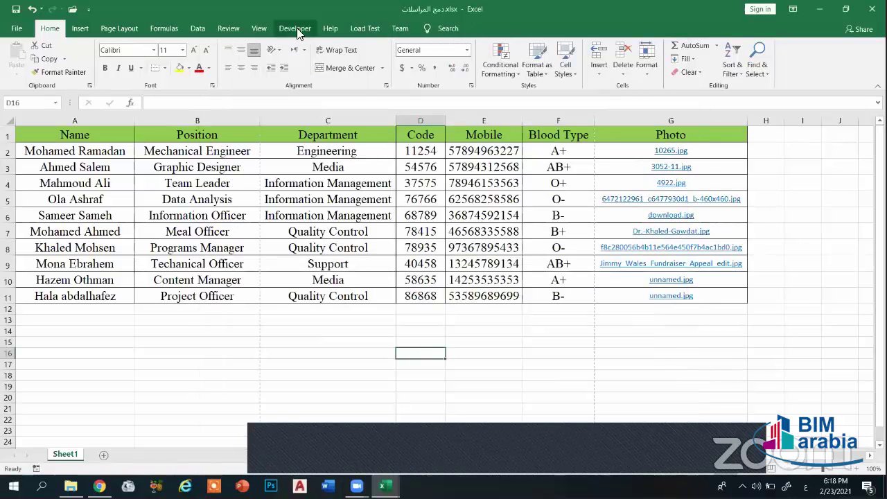
left_click(297, 32)
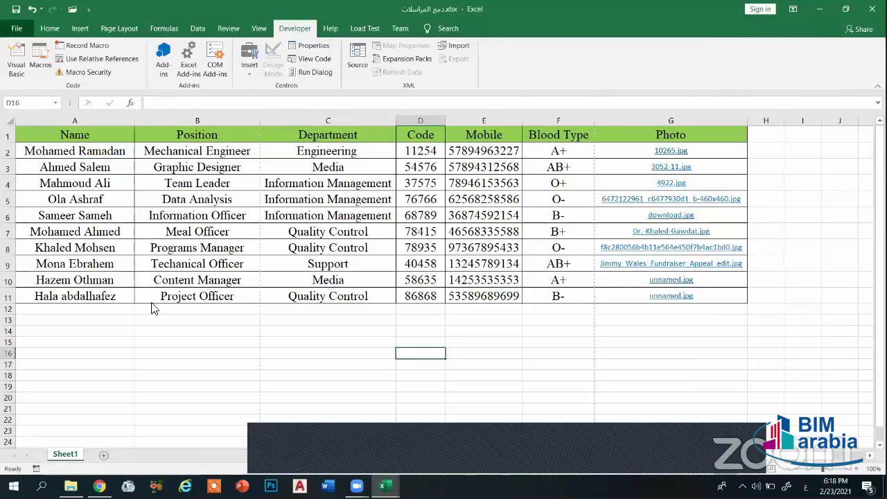
key("alt+f")
left_click(47, 455)
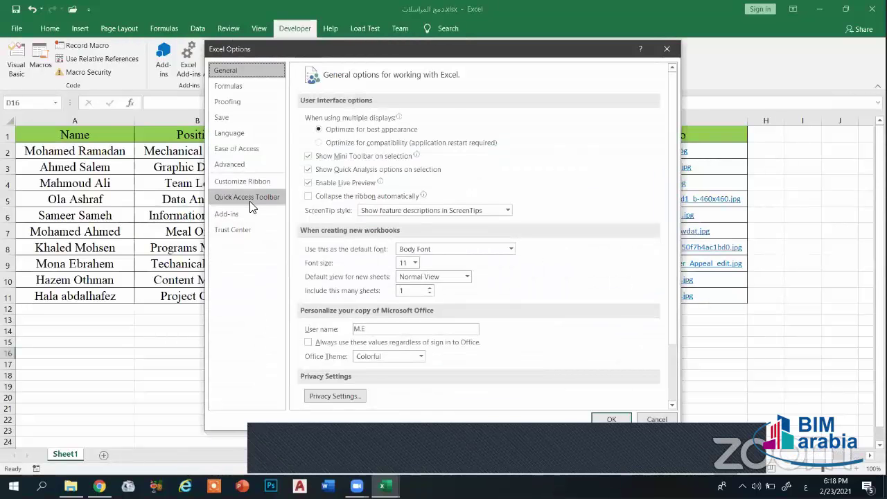
left_click(254, 197)
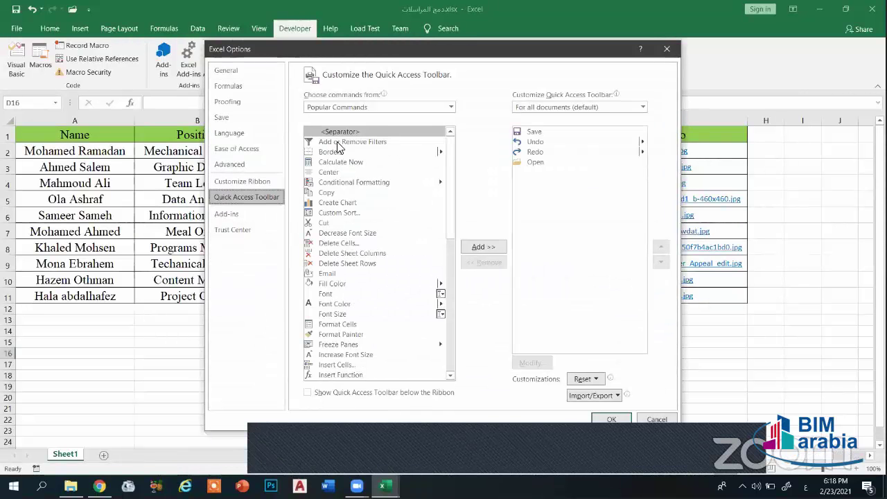
left_click(329, 190)
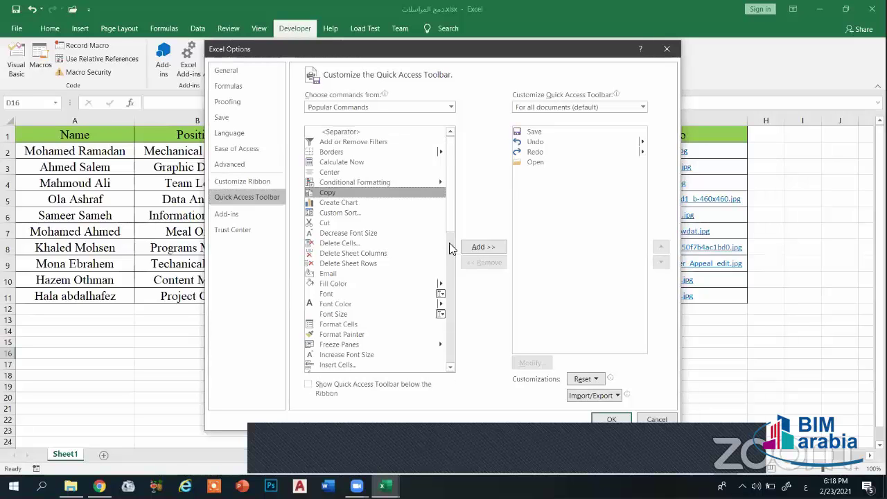
left_click(481, 248)
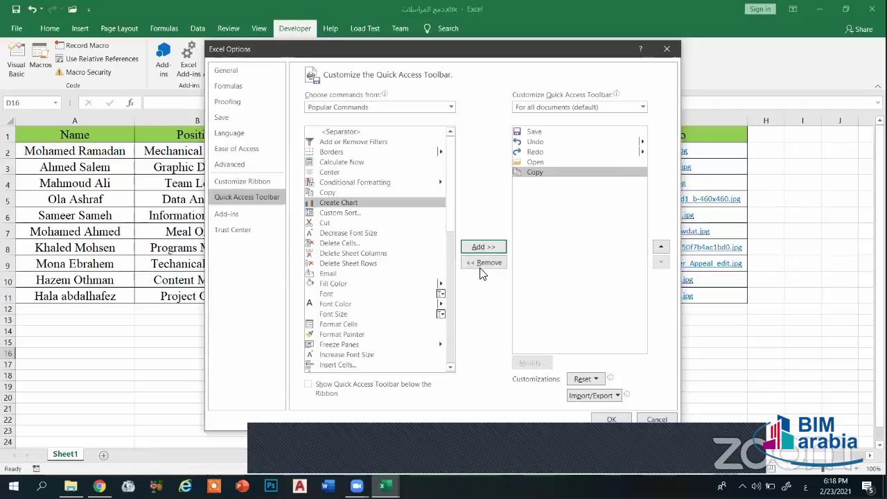
left_click(483, 263)
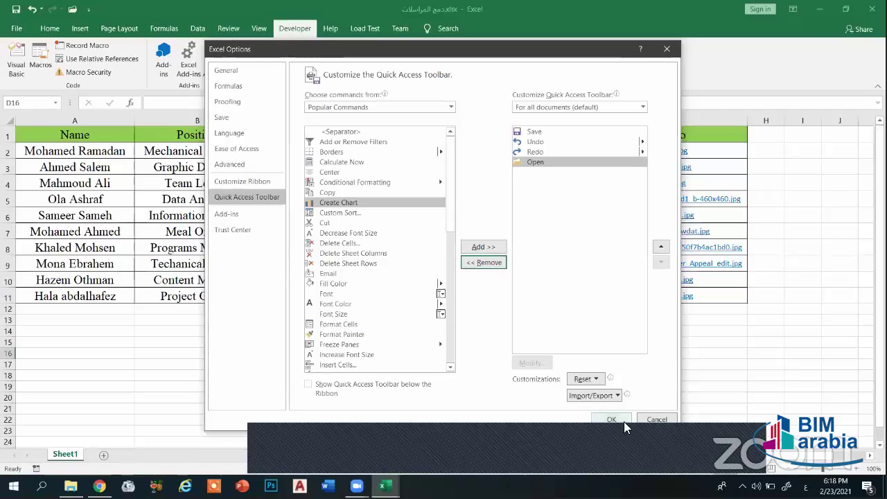
left_click(644, 420)
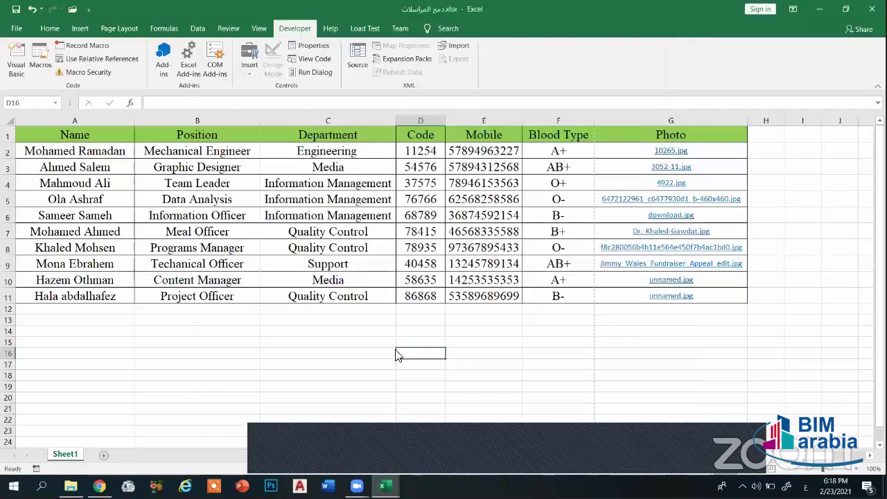
left_click(17, 29)
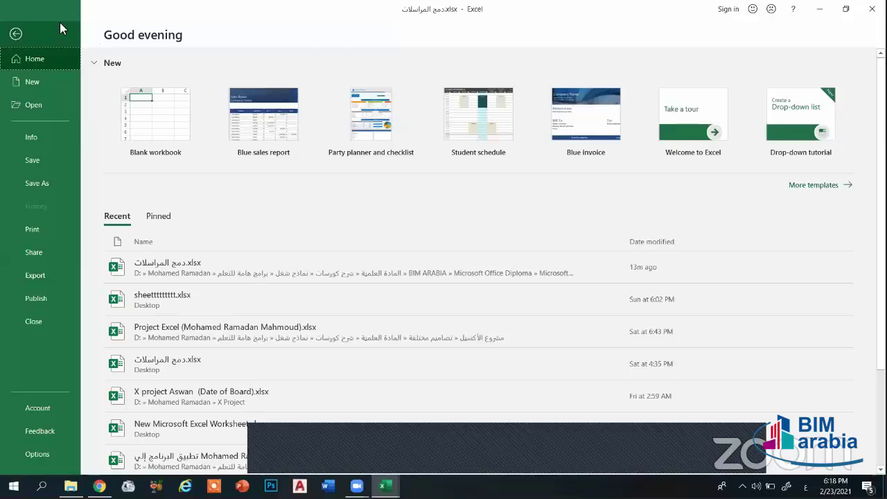
key("Escape")
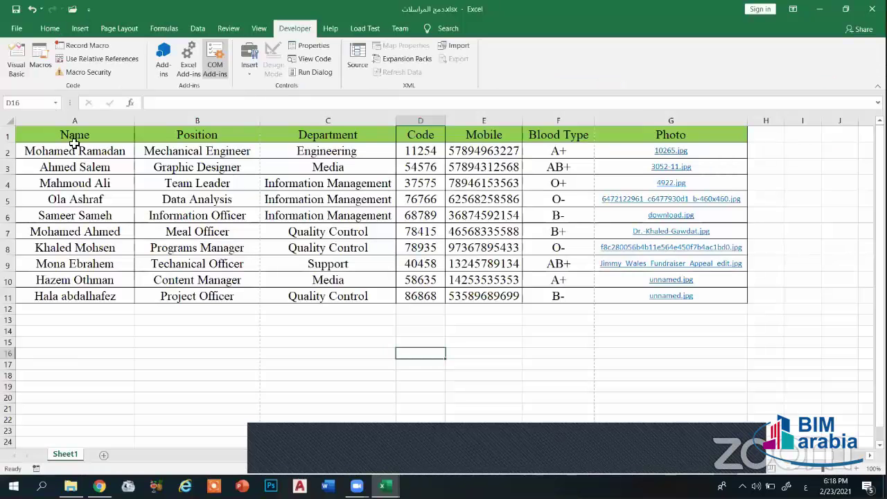
left_click(76, 152)
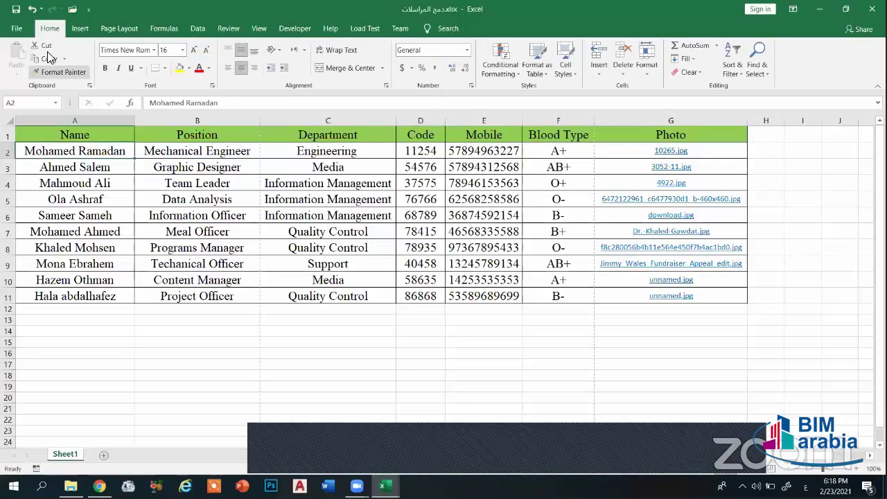
Bring up Excel Options from the File backstage to reach the saving settings
left_click(17, 33)
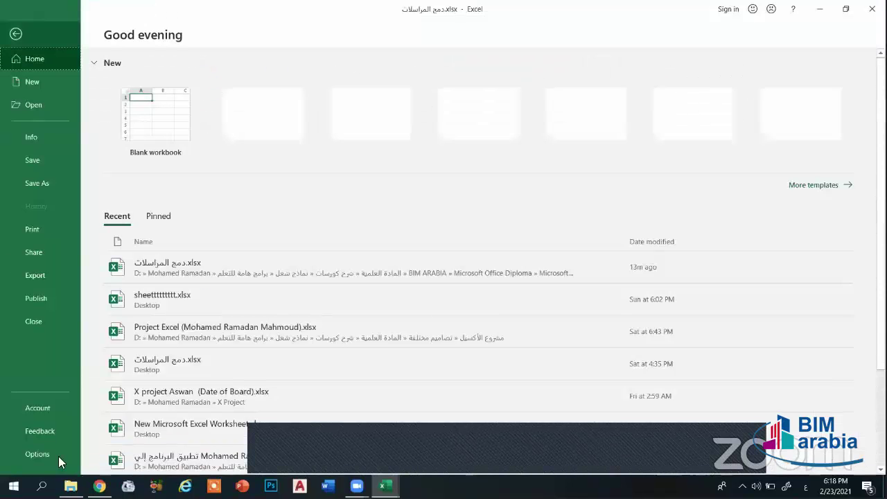
left_click(244, 125)
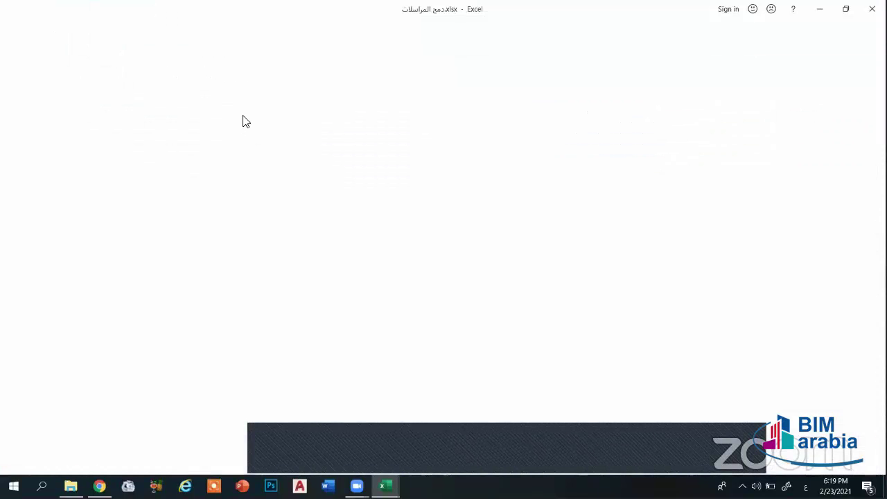
key("alt+f")
key("t")
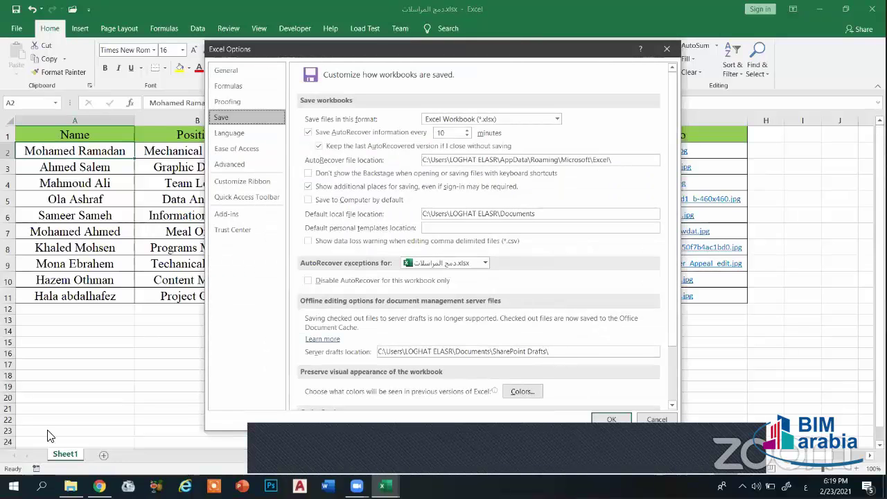
Show Local Disk (D:) in File Explorer and minimize the workbook window
left_click(71, 486)
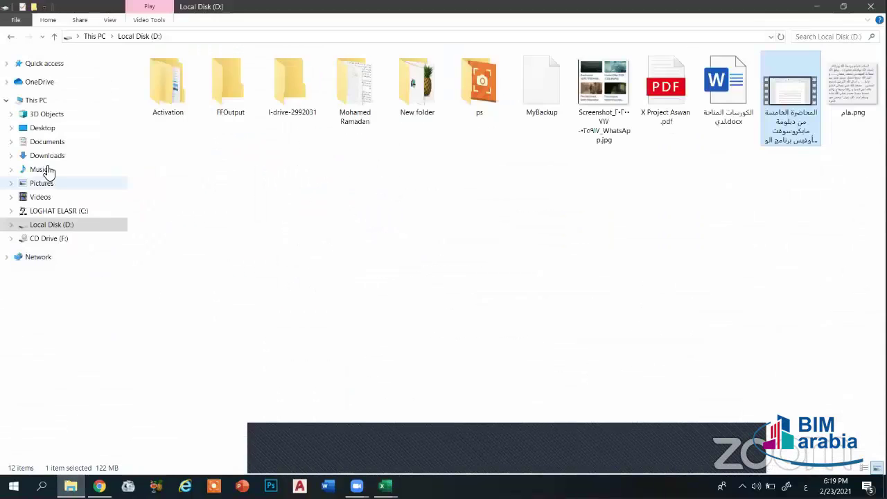
left_click(815, 8)
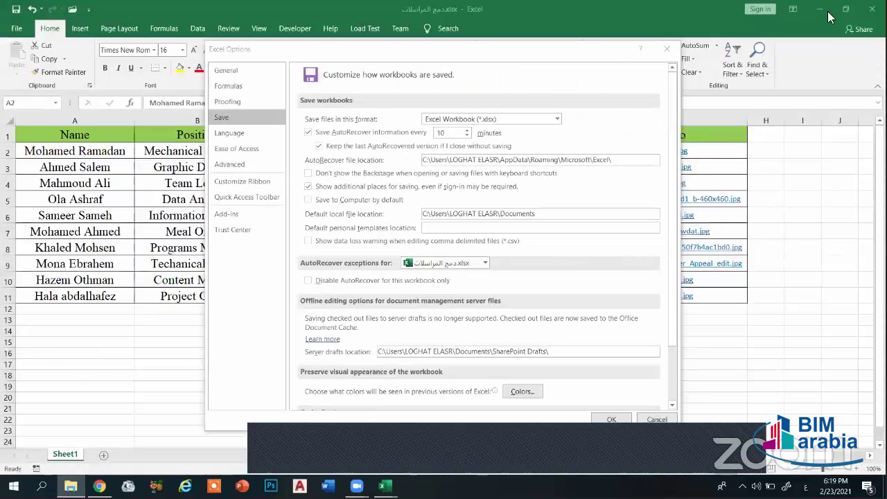
left_click(813, 11)
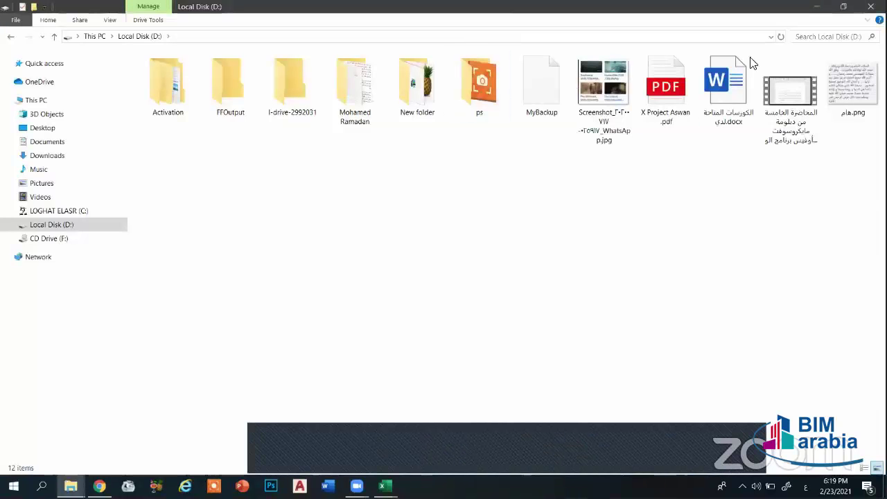
Copy the address of the personal folder on Local Disk (D:) and return to the دمج المراسلات workbook
double_click(369, 110)
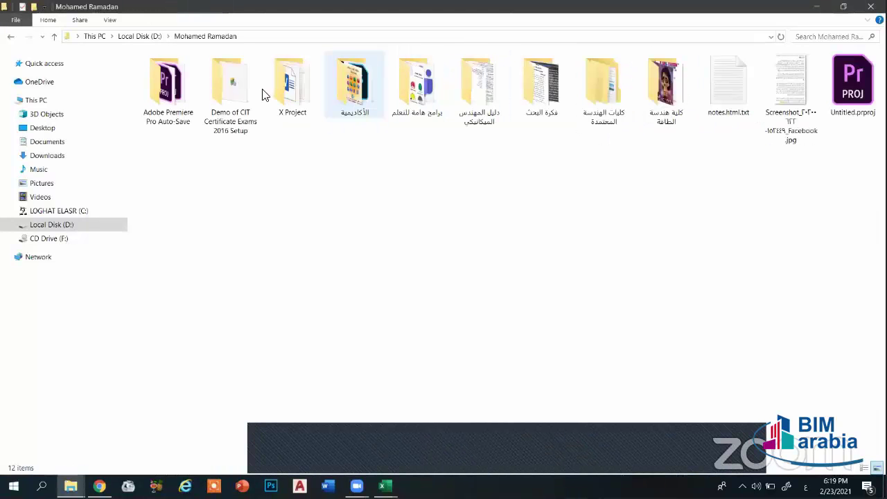
right_click(221, 43)
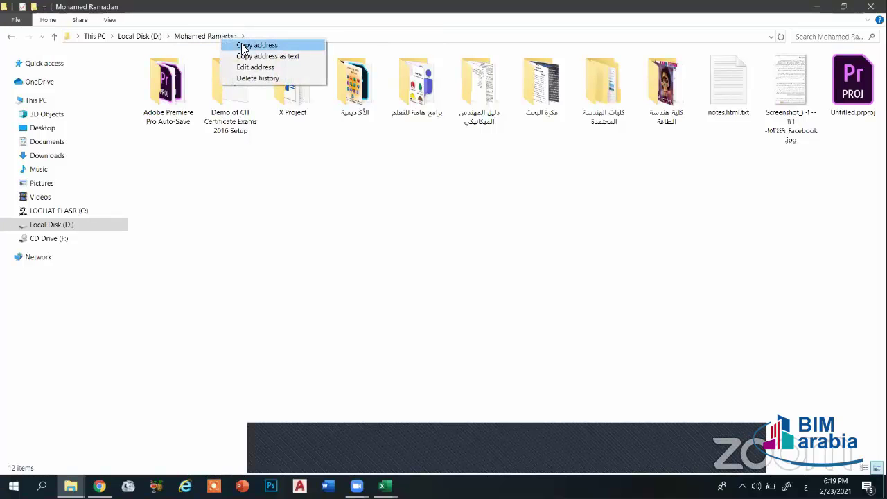
left_click(243, 49)
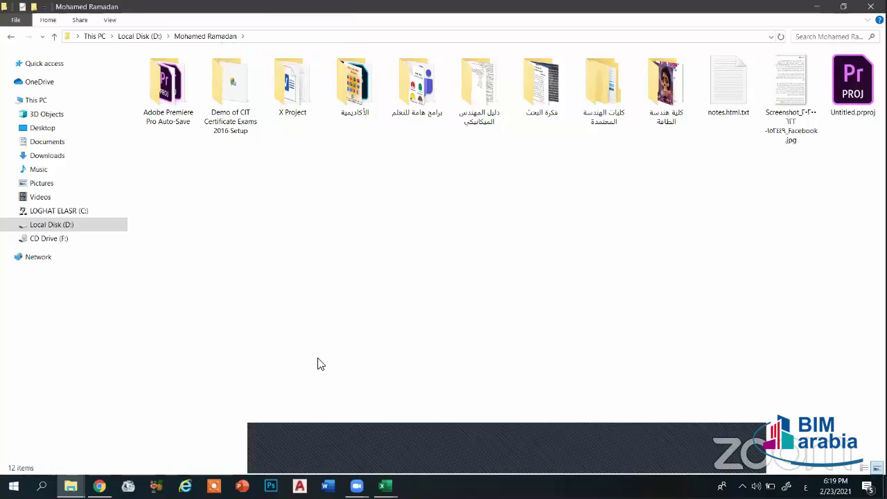
left_click(382, 486)
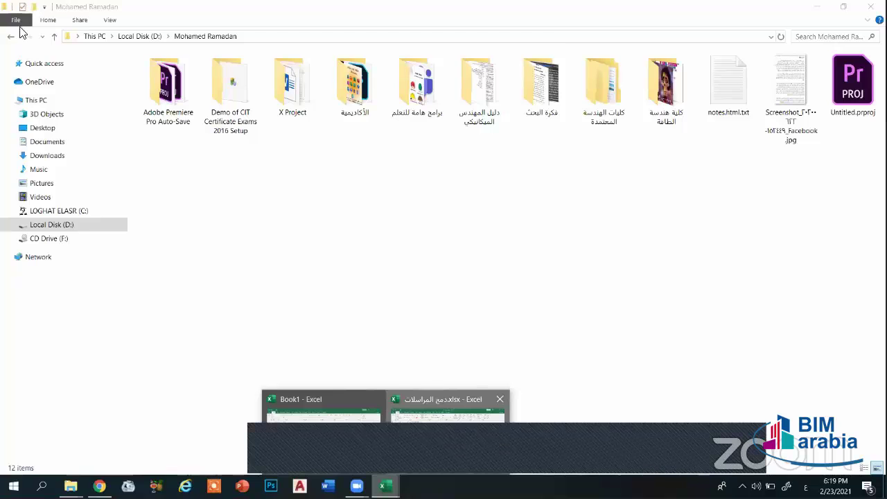
left_click(404, 444)
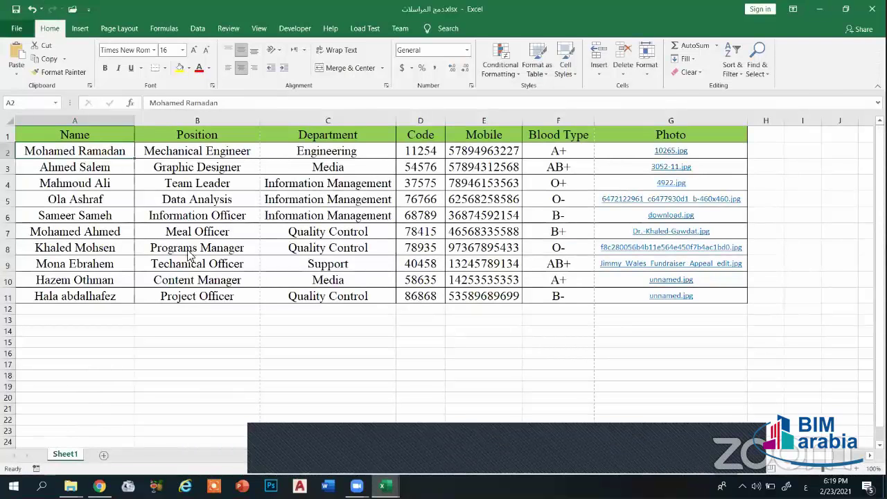
key("alt+f")
key("t")
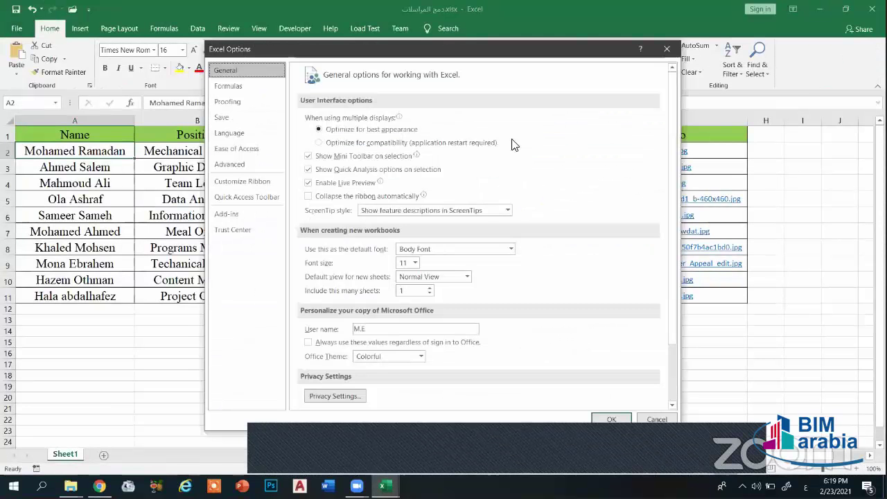
key("Down")
key("Down")
key("Down")
triple_click(536, 160)
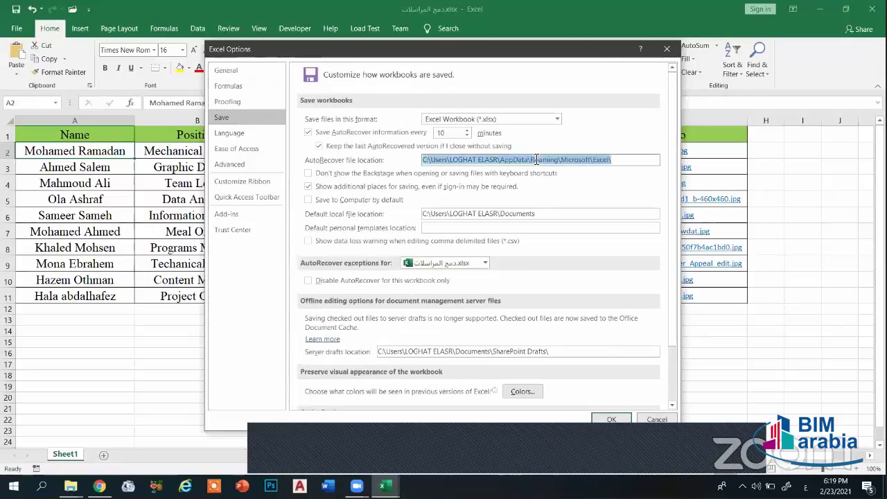
key("Delete")
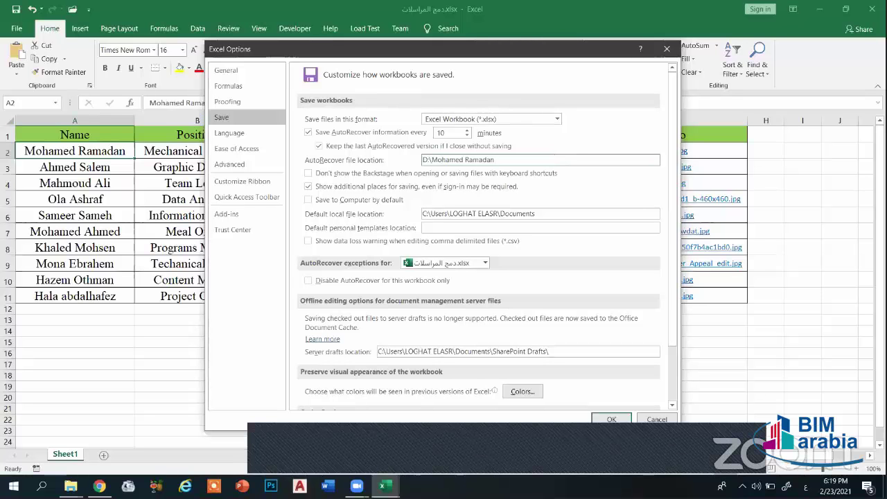
key("ctrl+a")
key("BackSpace")
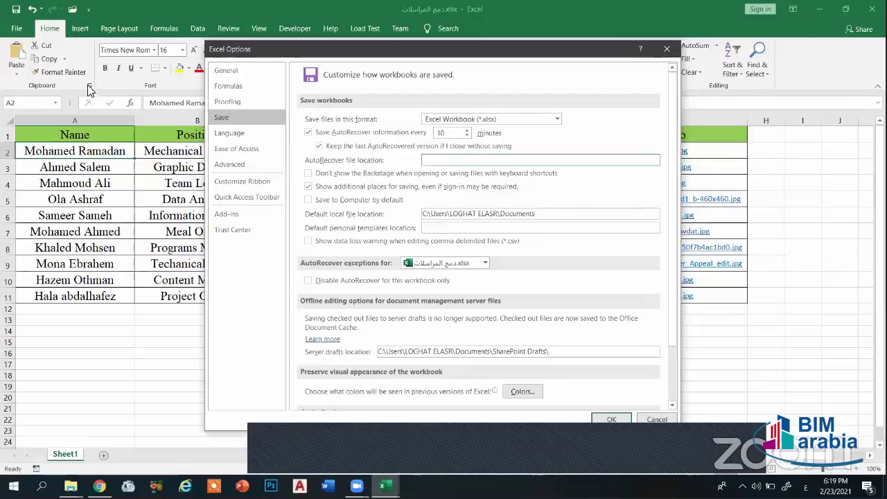
key("Return")
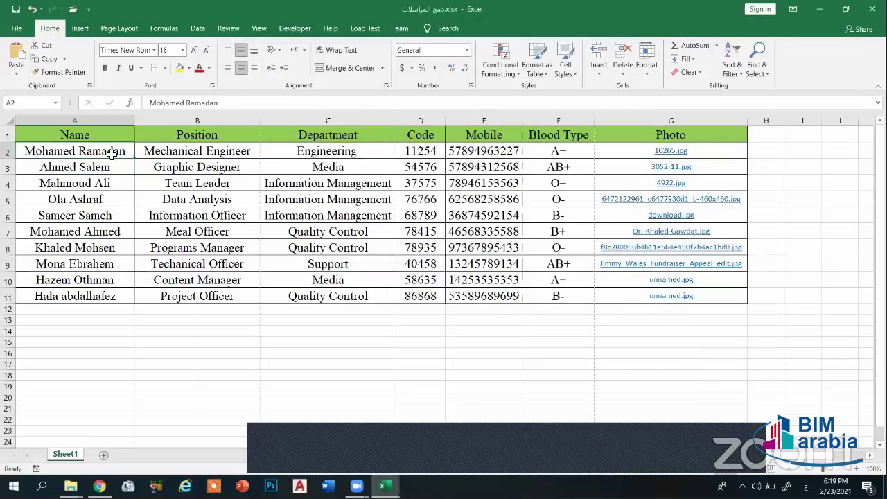
left_click(42, 59)
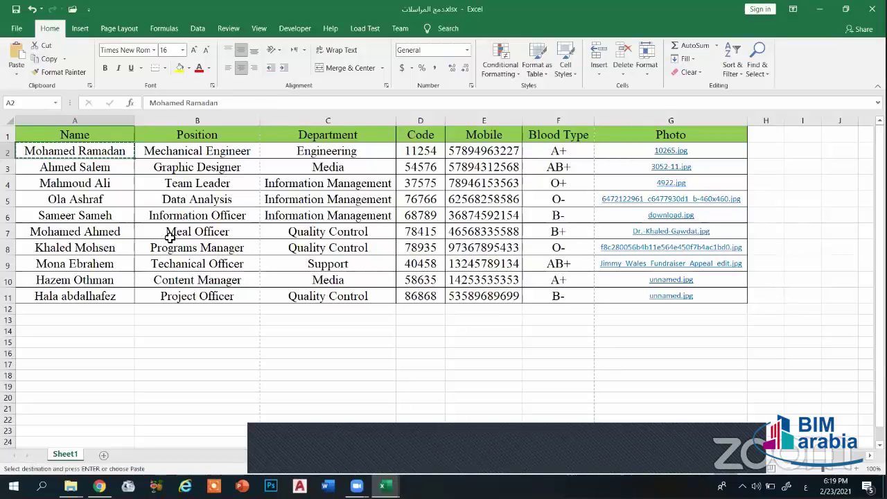
left_click(161, 334)
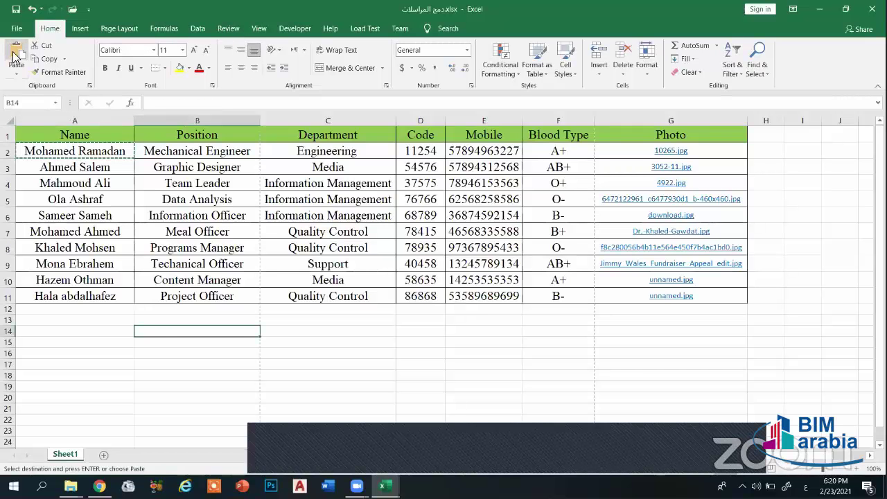
left_click(15, 56)
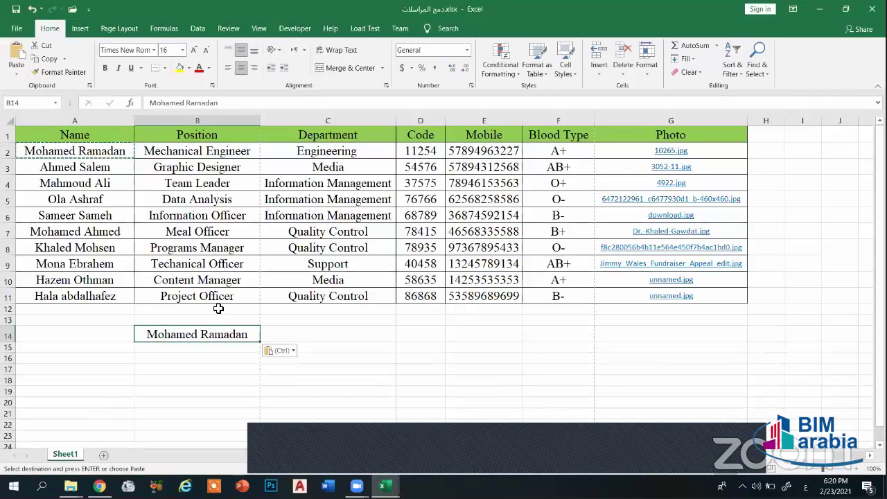
key("ctrl+z")
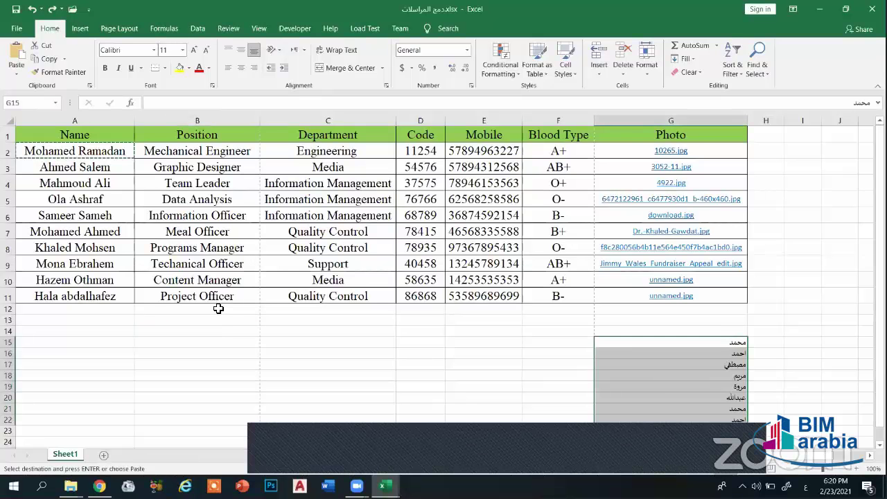
key("BackSpace")
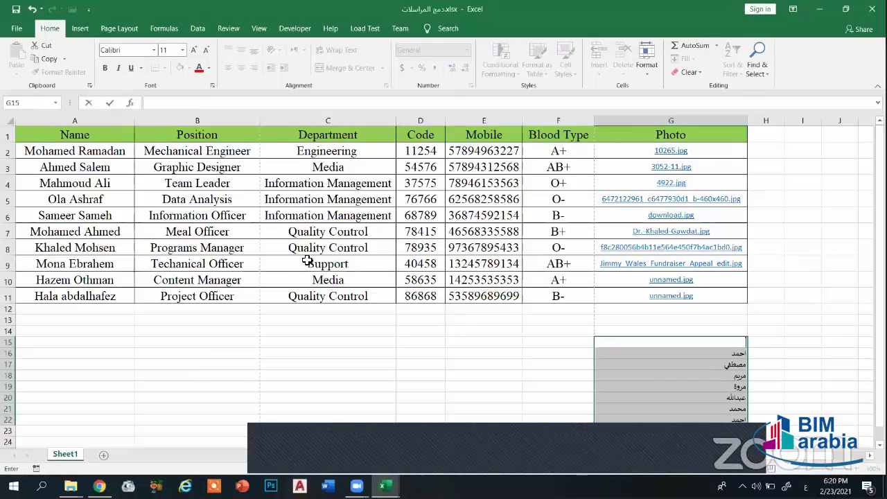
key("Escape")
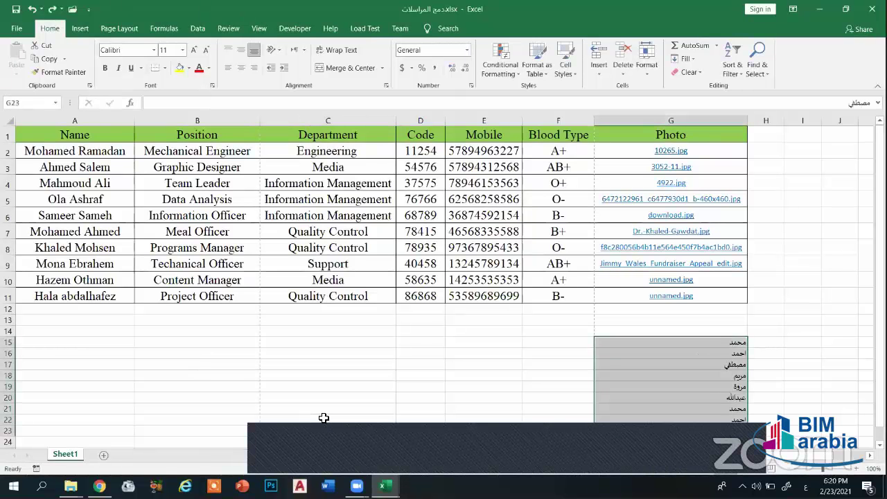
key("ctrl+z")
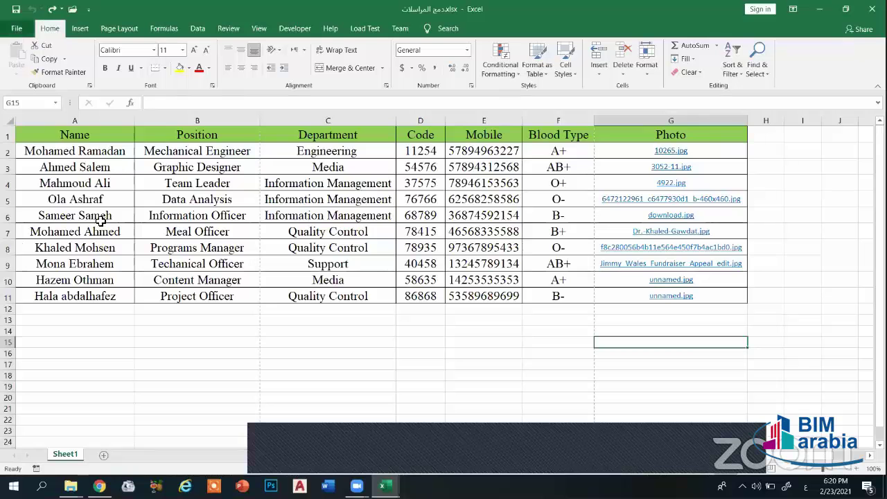
left_click(96, 168)
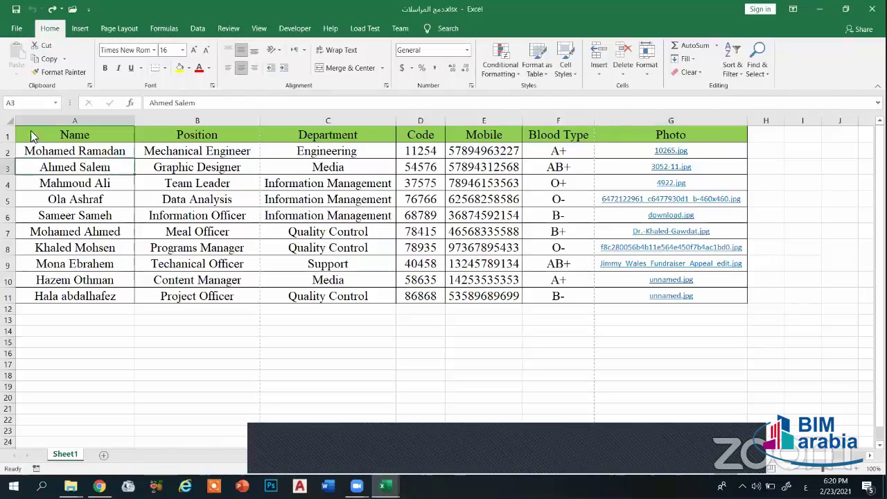
left_click(46, 47)
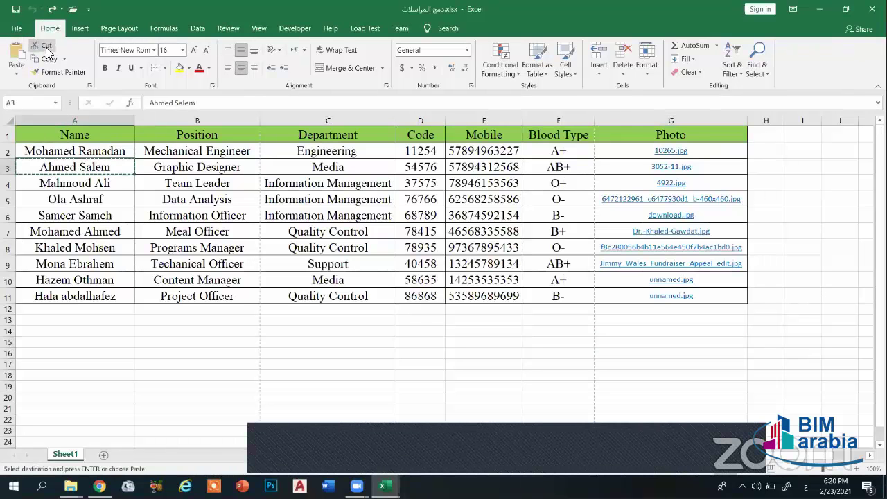
left_click(113, 373)
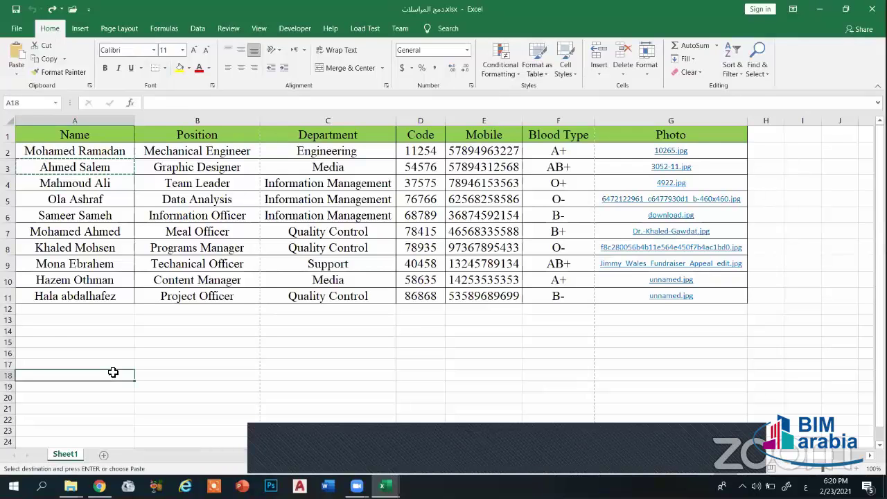
left_click(8, 60)
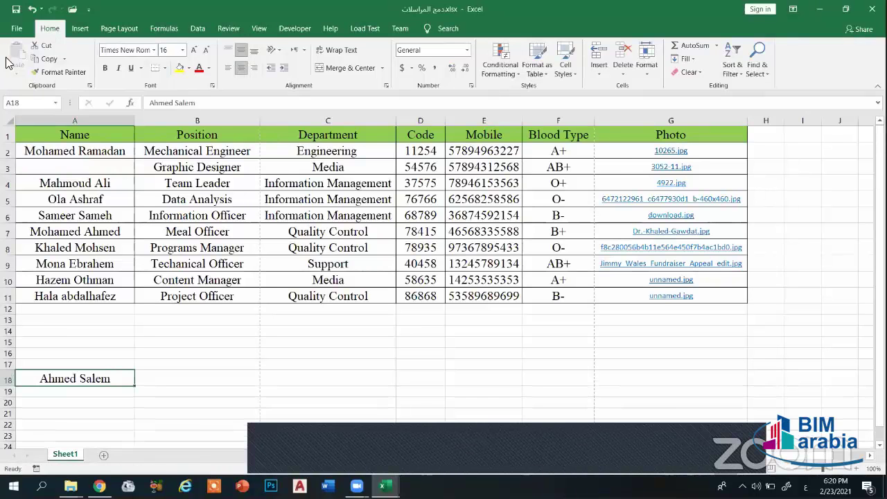
left_click(106, 170)
key("ctrl+z")
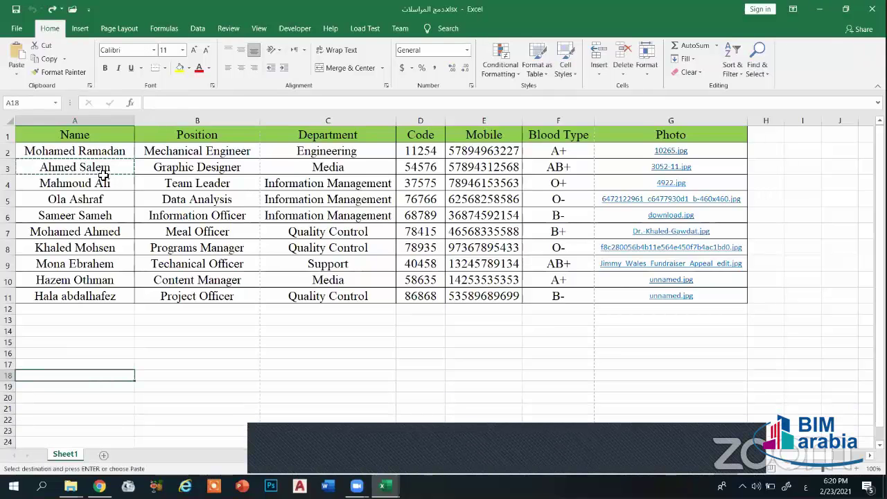
left_click(95, 137)
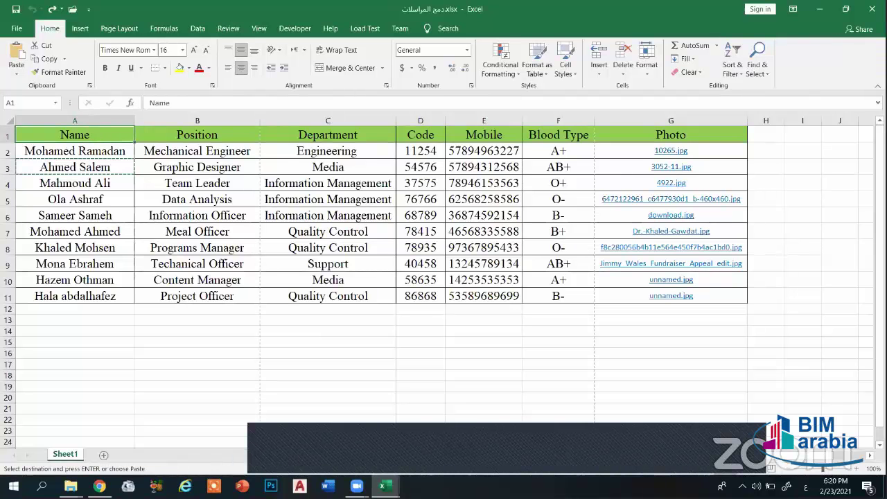
left_click(270, 431)
left_click(70, 74)
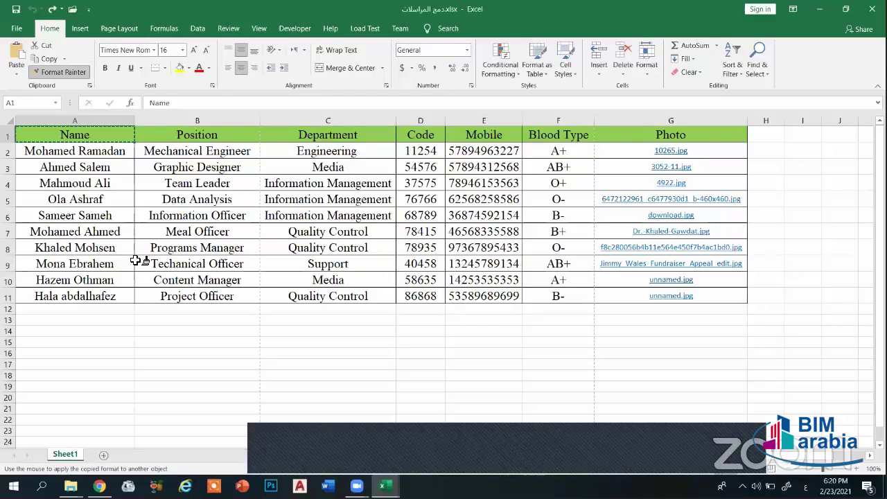
left_click(159, 217)
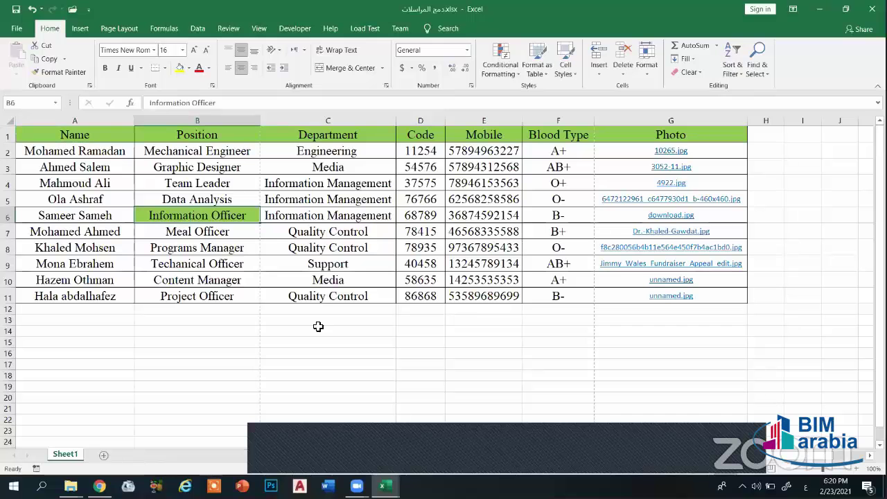
key("ctrl+z")
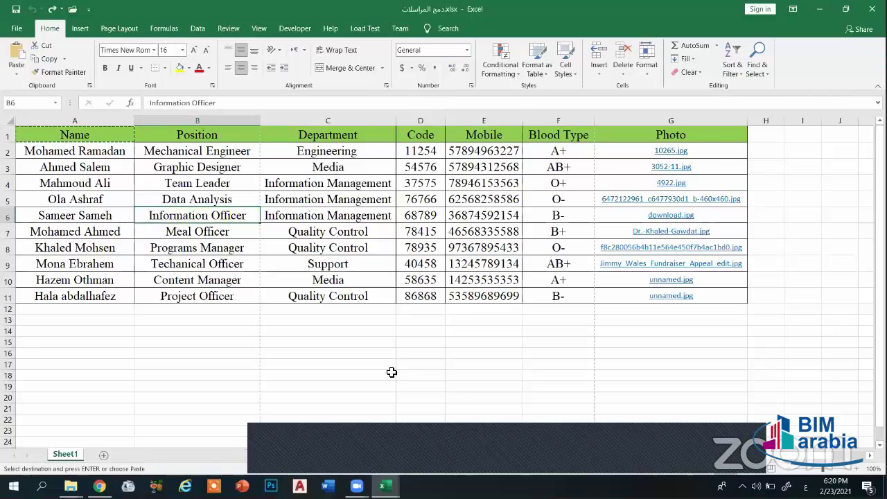
left_click(232, 419)
key("Escape")
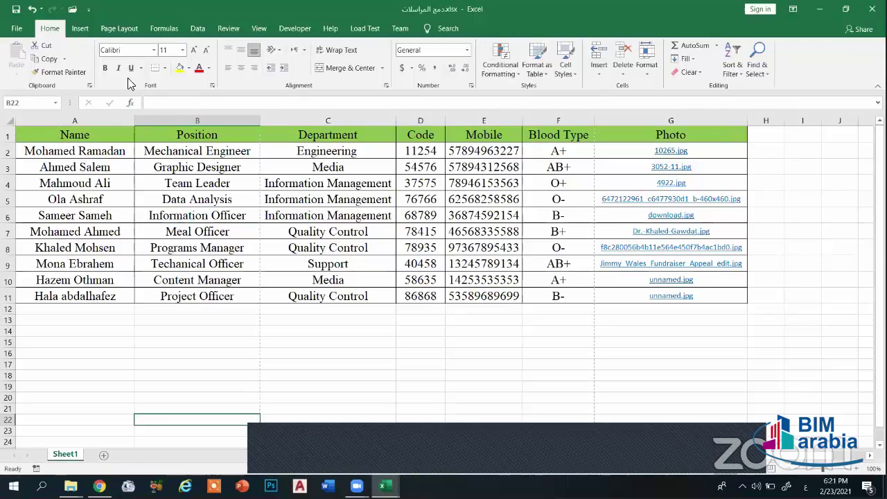
left_click(72, 151)
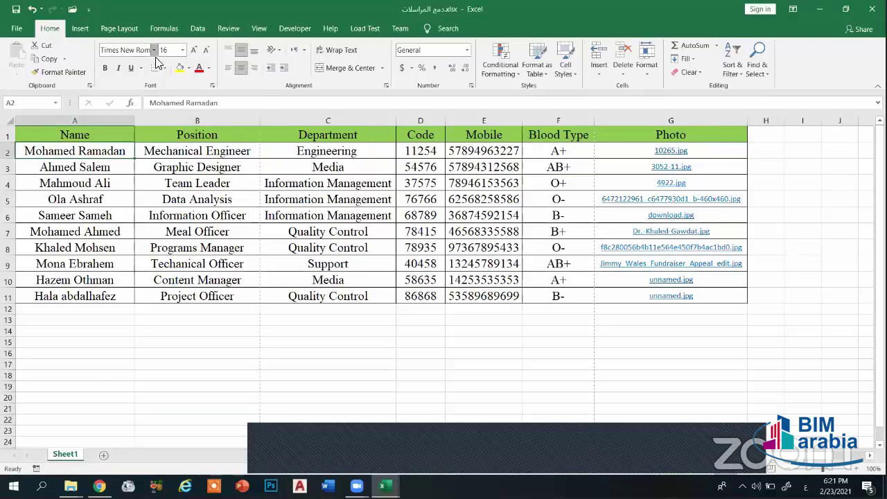
left_click(154, 50)
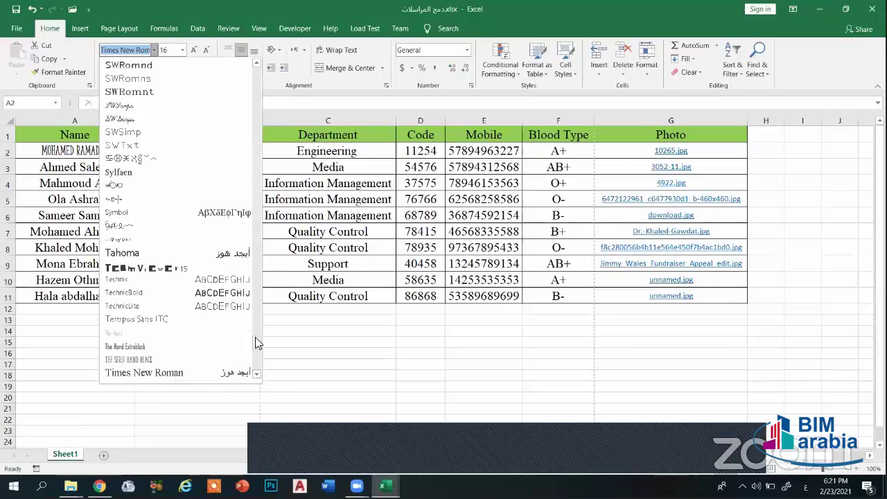
left_click_drag(254, 358, 253, 72)
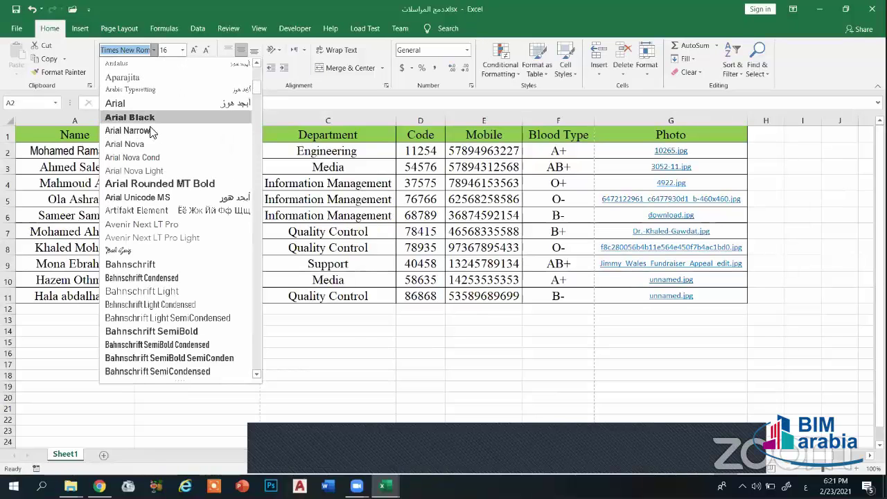
left_click(396, 354)
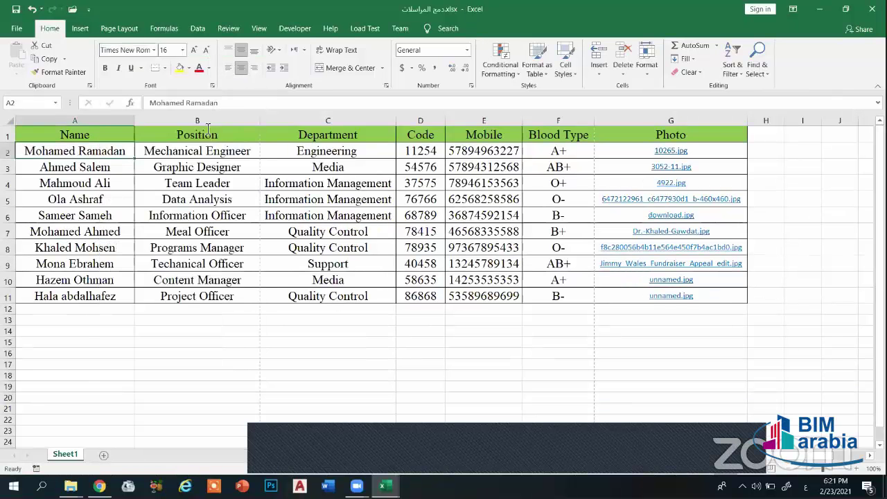
left_click(183, 50)
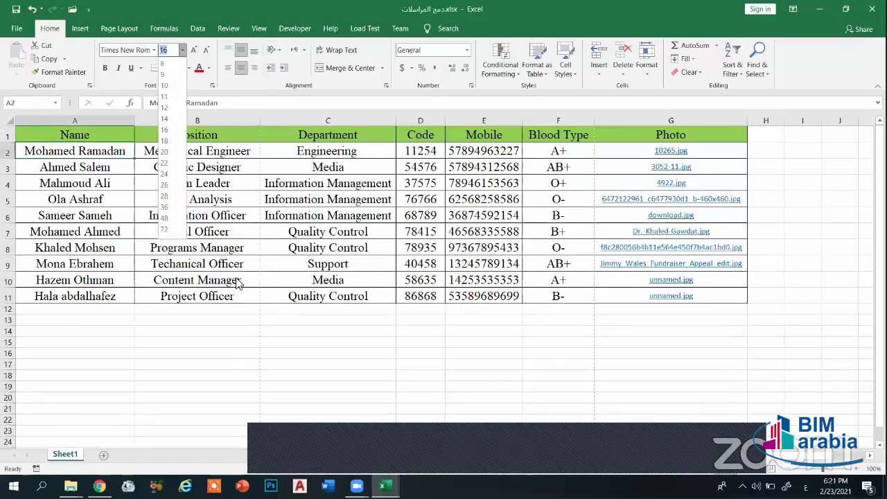
left_click(239, 235)
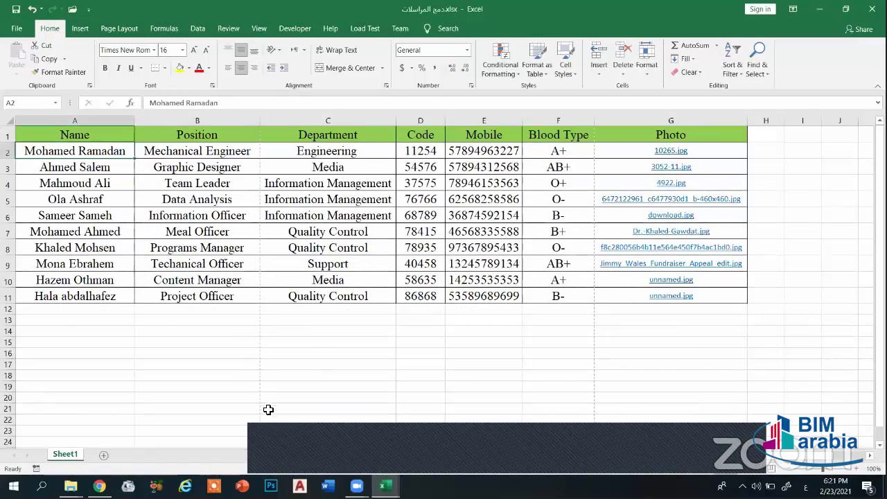
left_click(275, 440)
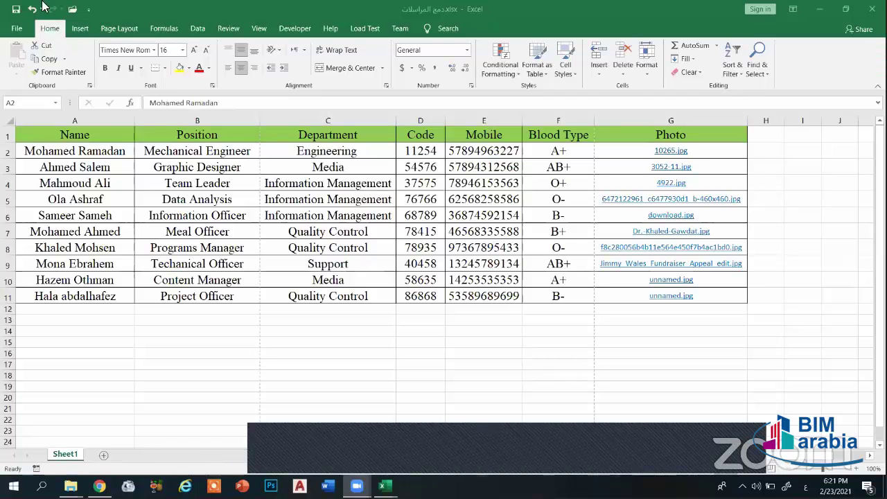
left_click(183, 50)
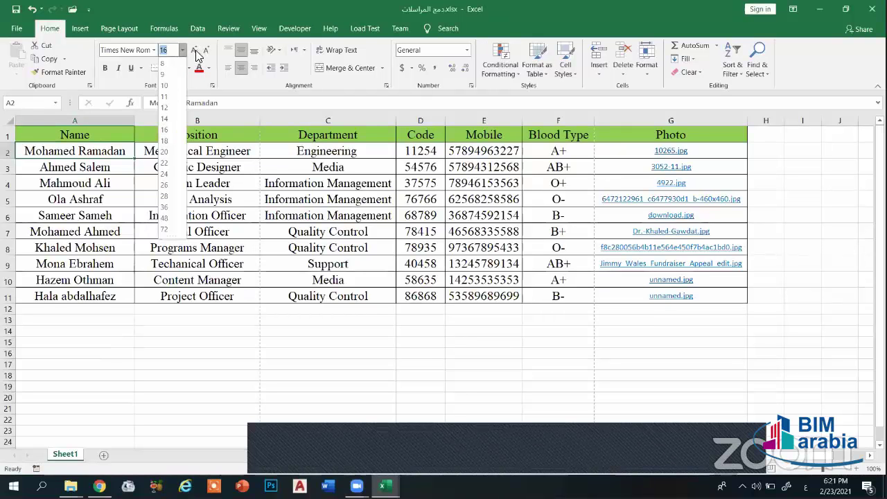
left_click(212, 61)
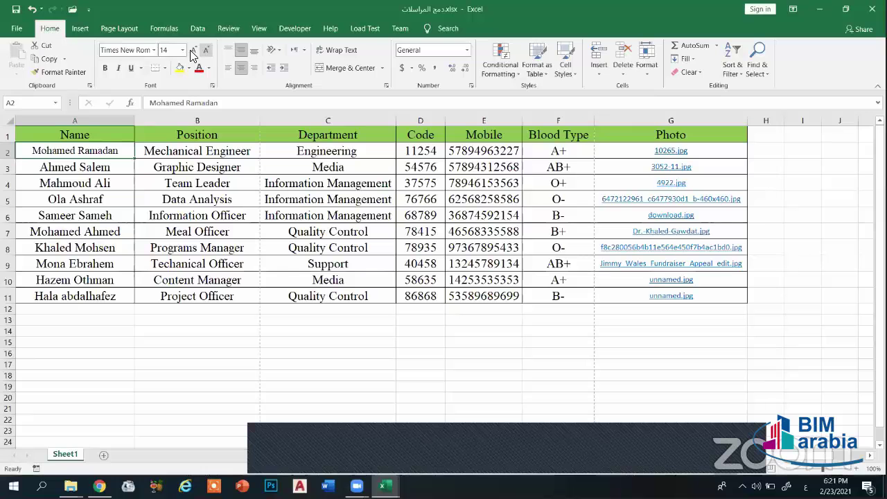
left_click(102, 72)
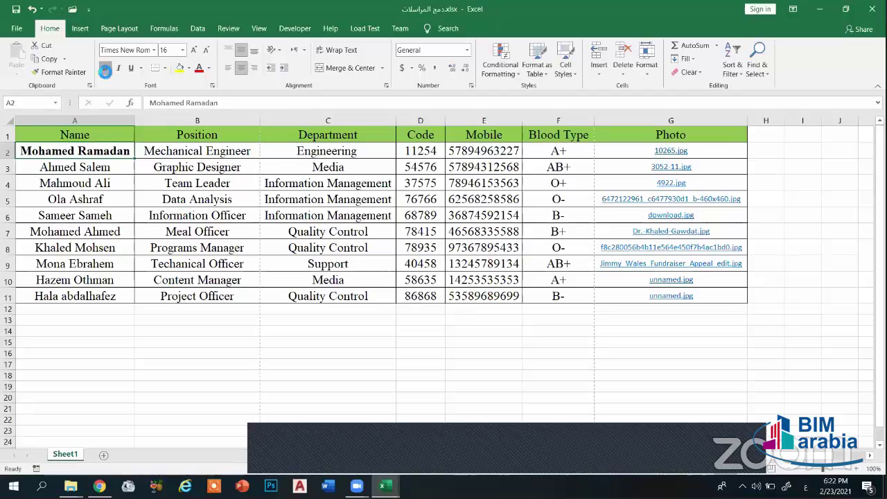
left_click(105, 69)
left_click(118, 70)
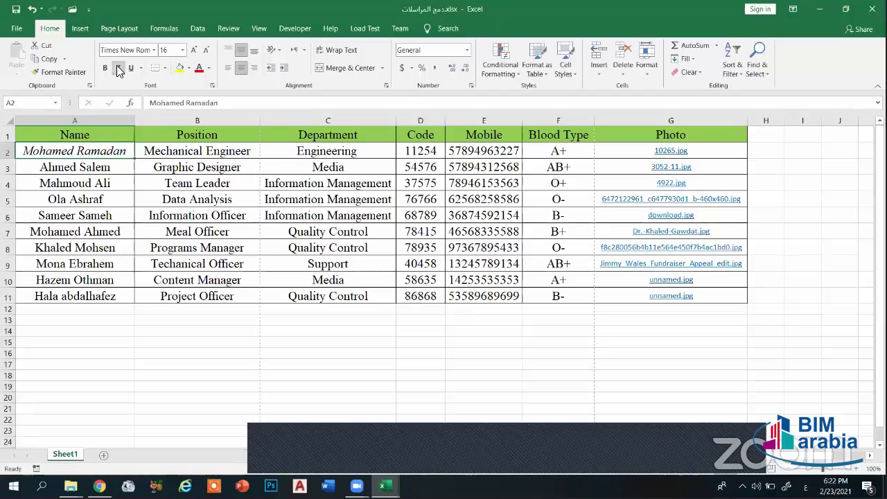
left_click(119, 68)
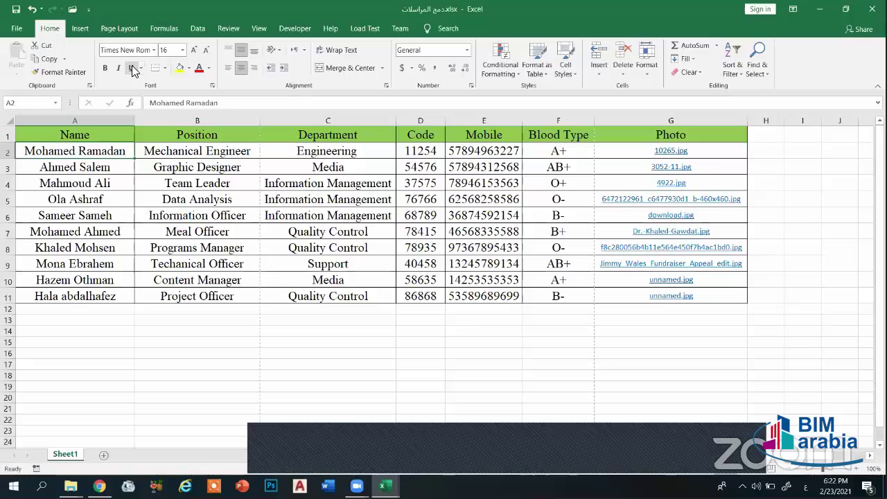
left_click(131, 68)
left_click(131, 68)
left_click(143, 68)
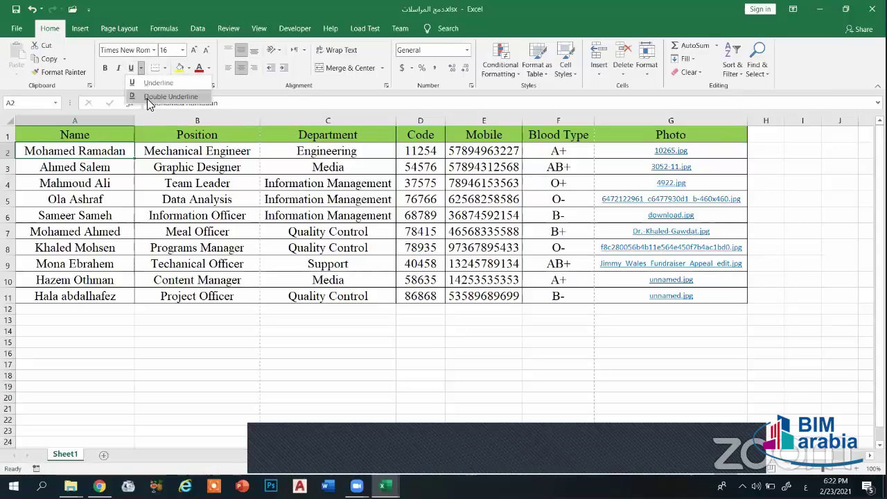
left_click(147, 98)
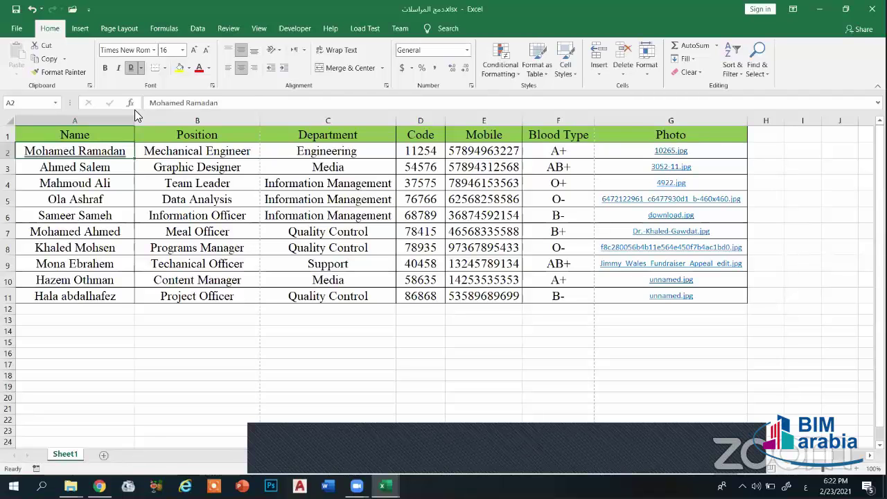
key("ctrl+u")
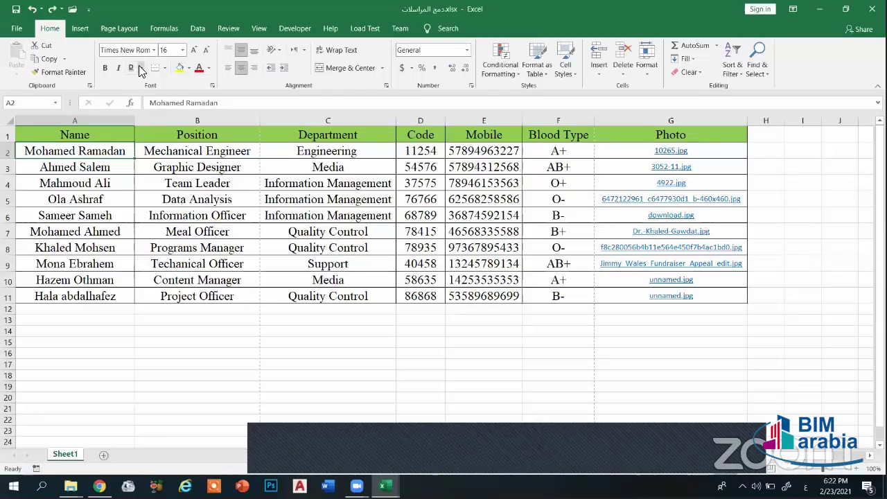
left_click(140, 69)
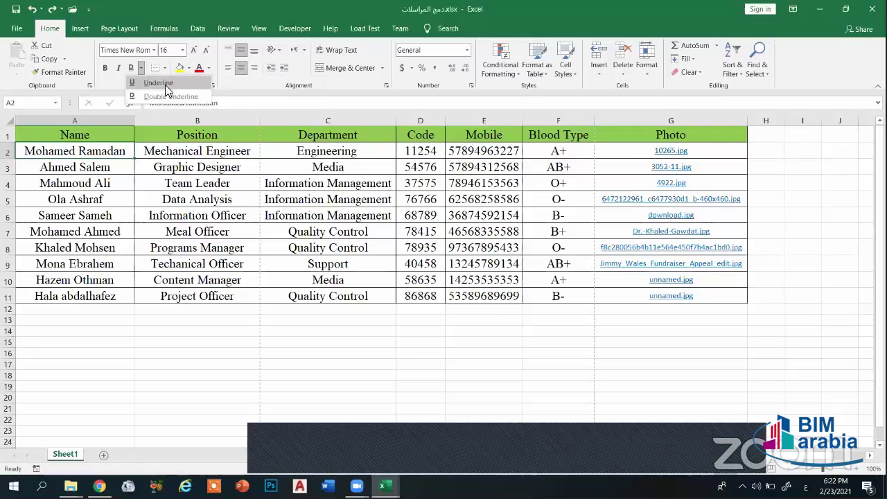
left_click(166, 90)
left_click(134, 69)
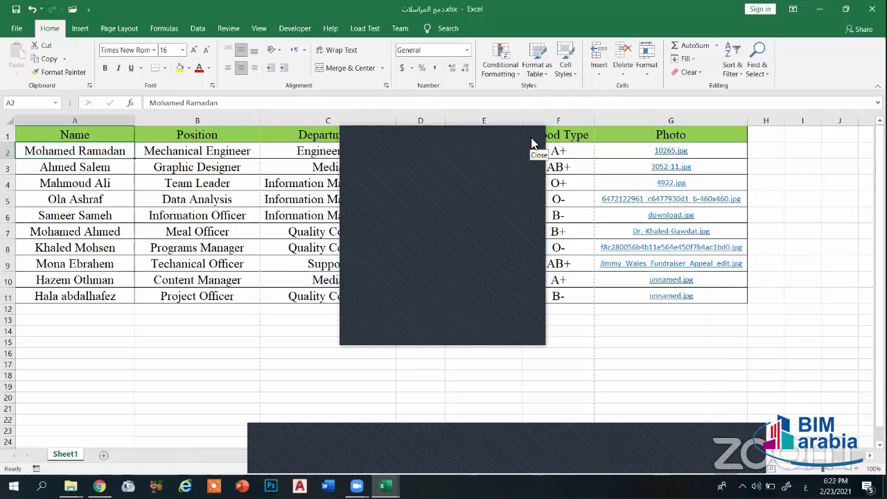
left_click(532, 143)
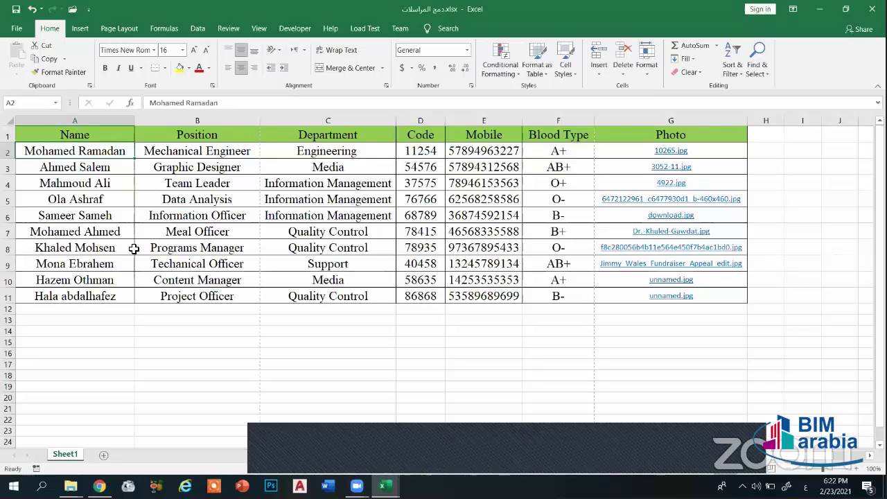
left_click(124, 32)
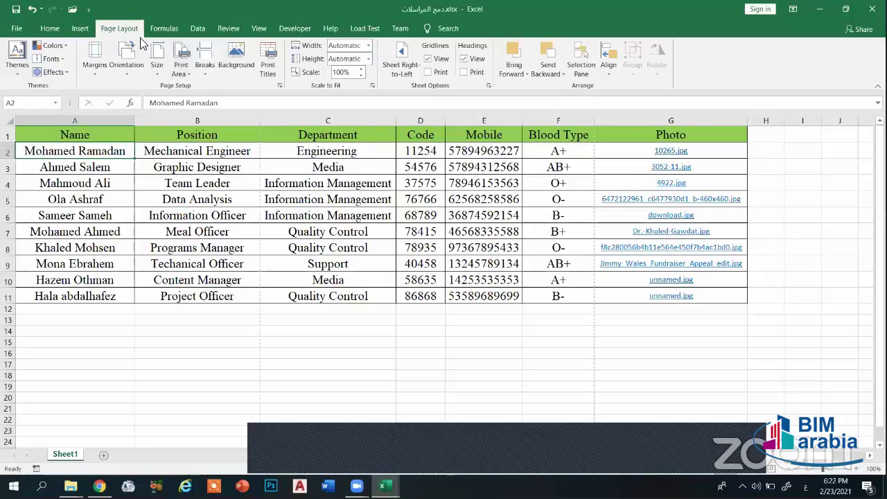
left_click(55, 31)
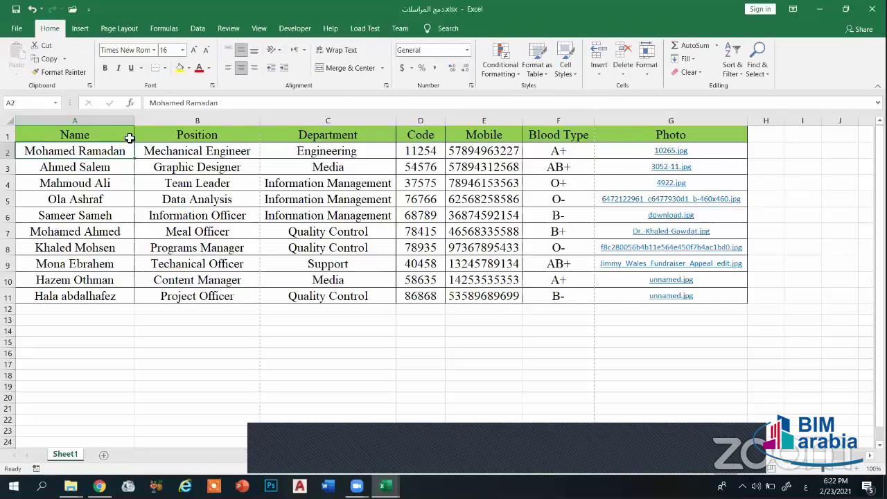
left_click_drag(110, 132, 645, 299)
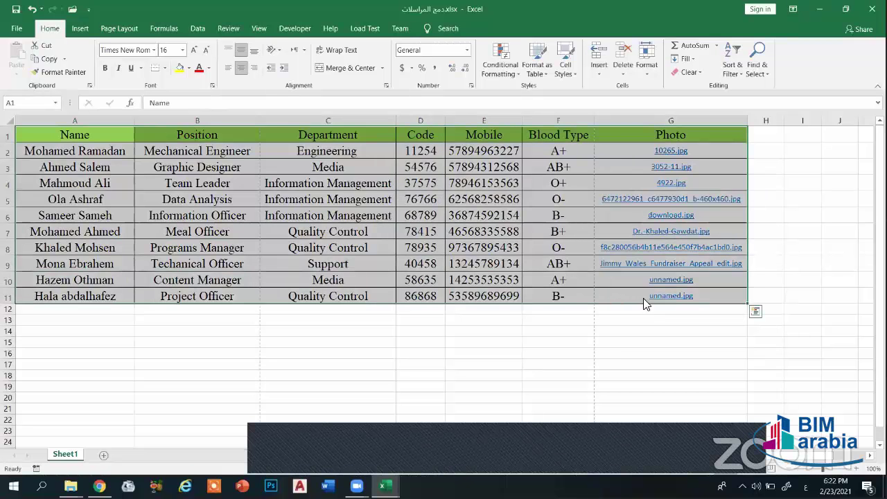
key("ctrl+p")
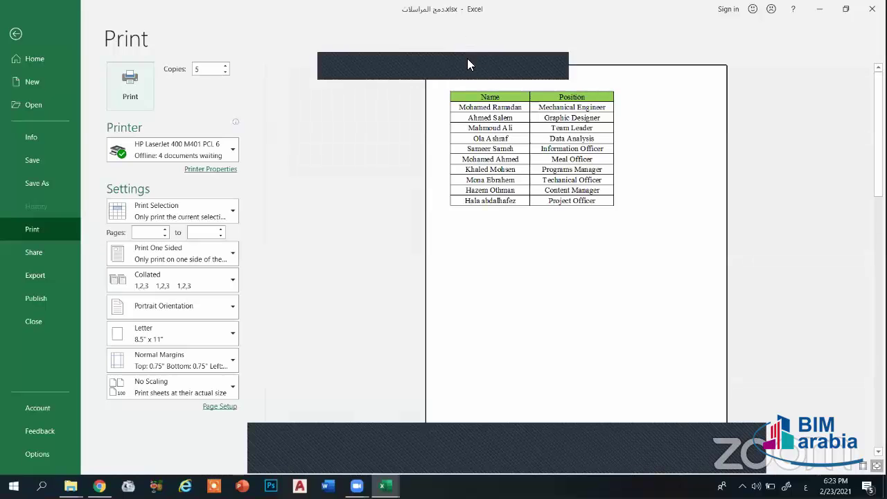
left_click(196, 310)
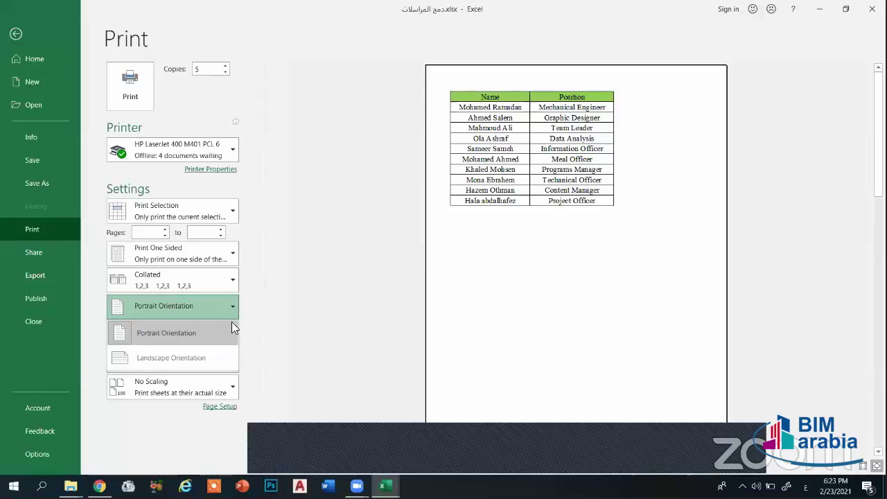
left_click(215, 357)
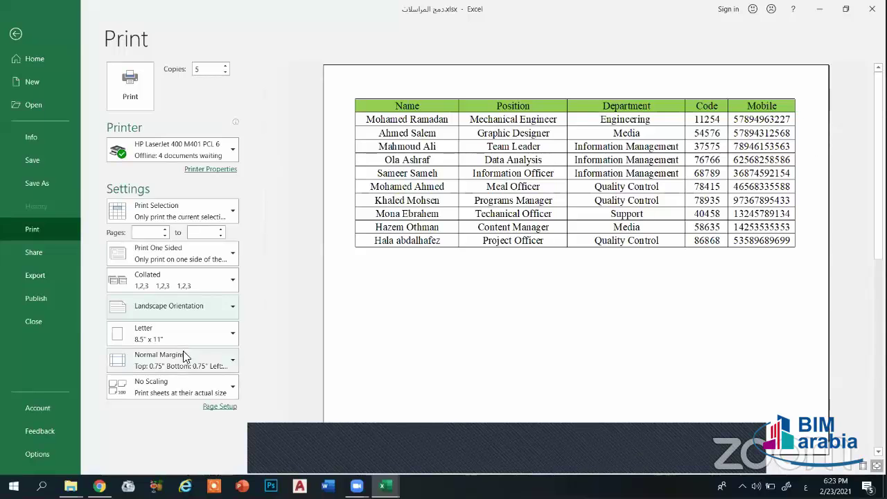
left_click(197, 312)
left_click(181, 331)
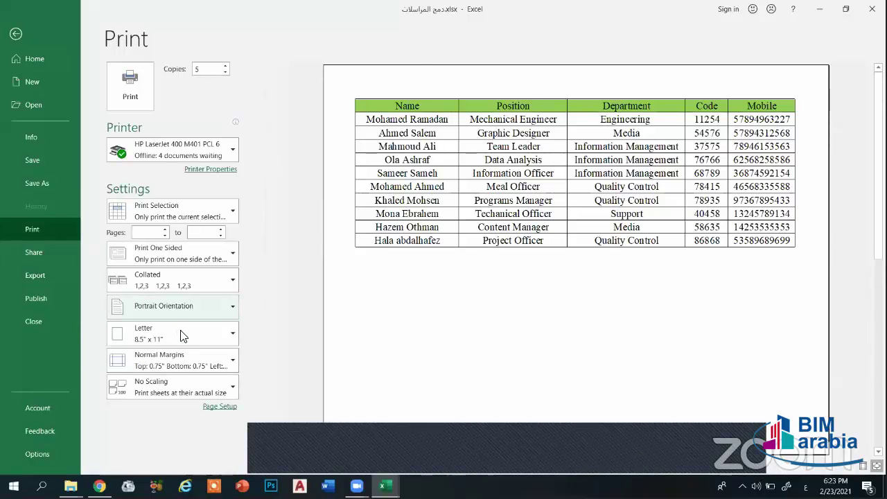
key("Escape")
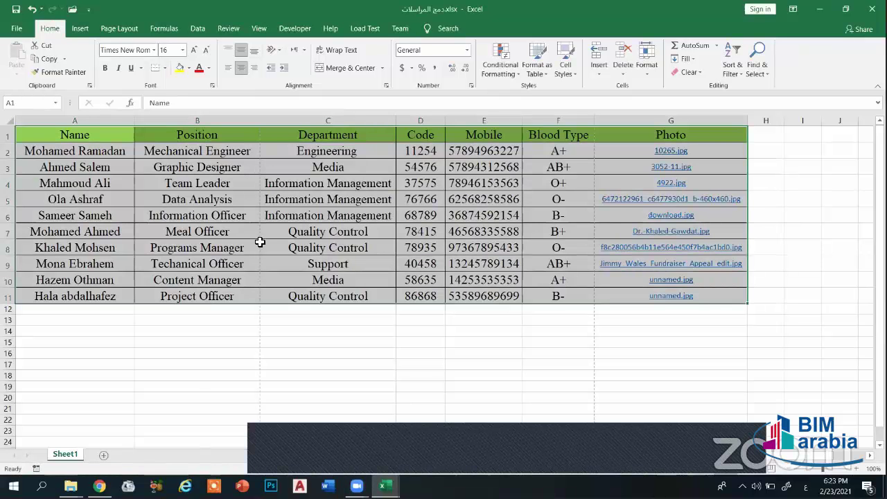
Check the Fill Color and Font Color palettes for B7 without applying any colour, then bring up Book1
left_click(195, 232)
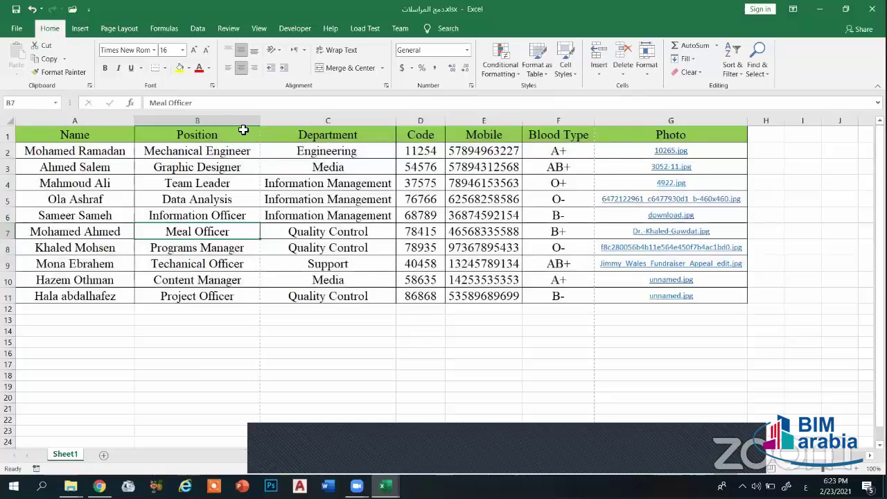
left_click(188, 68)
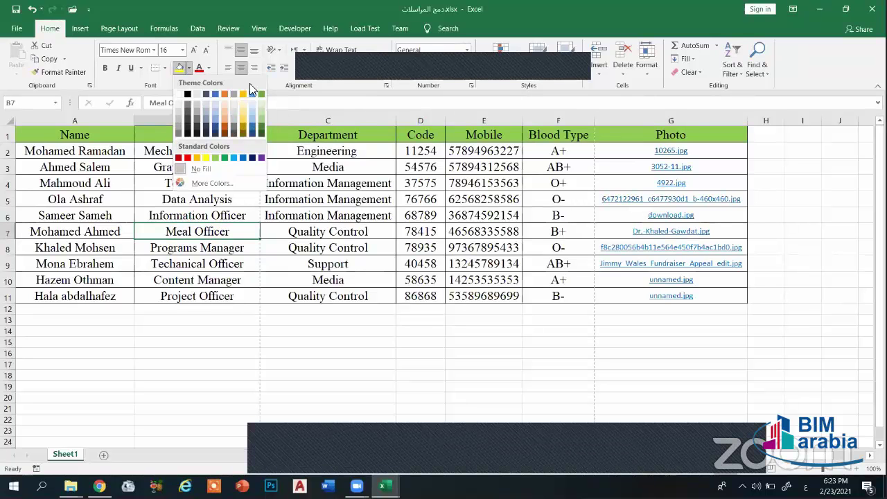
left_click(102, 192)
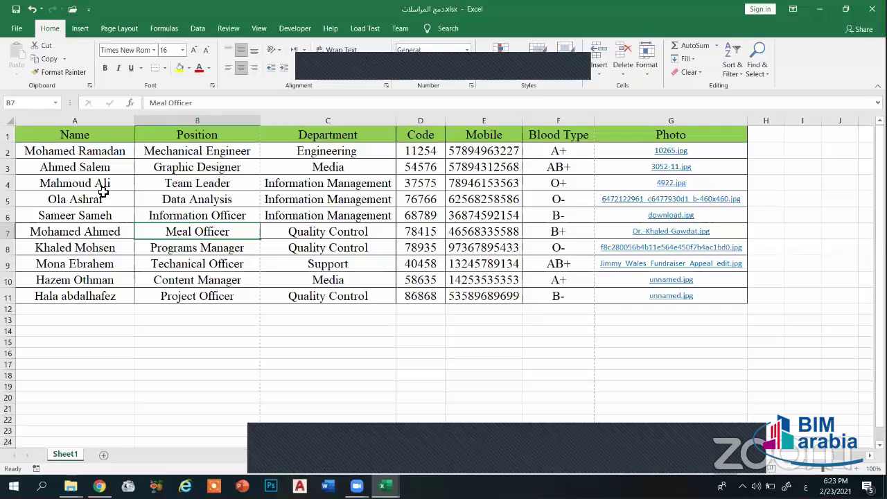
left_click(208, 68)
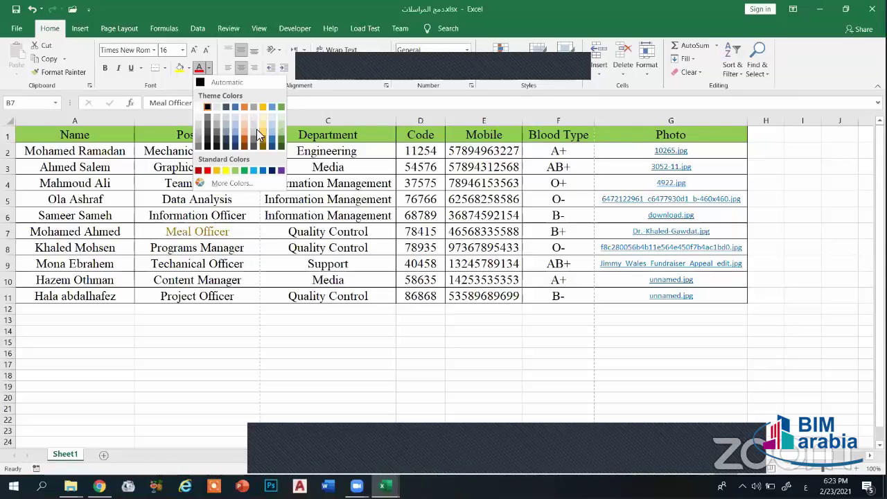
left_click(486, 61)
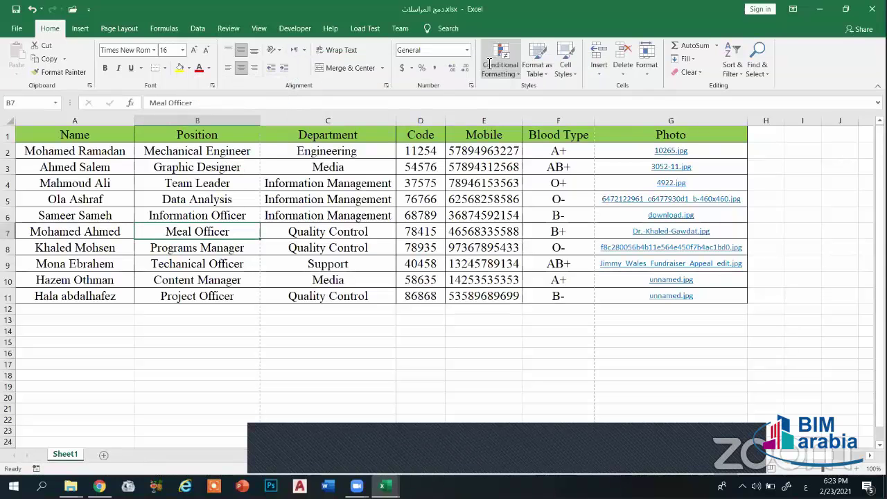
left_click(159, 167)
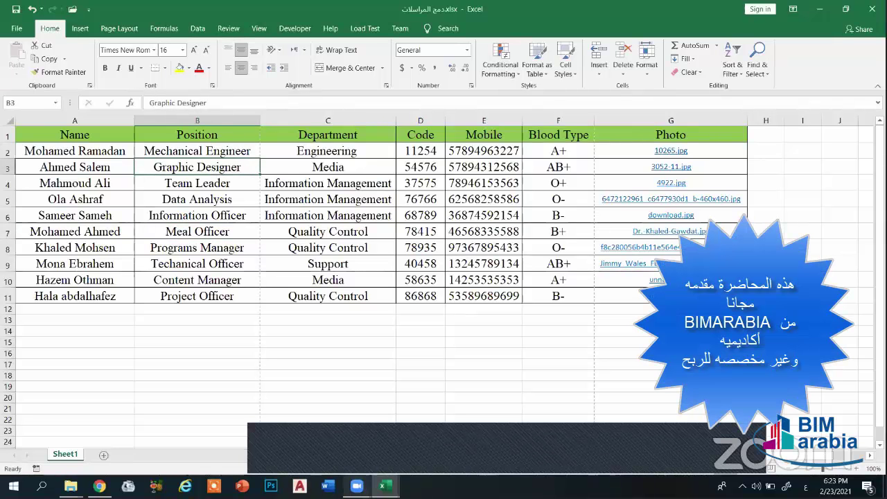
left_click(357, 485)
Enter the headers ID, Name and Position in A1:C1 of Book1
left_click(327, 424)
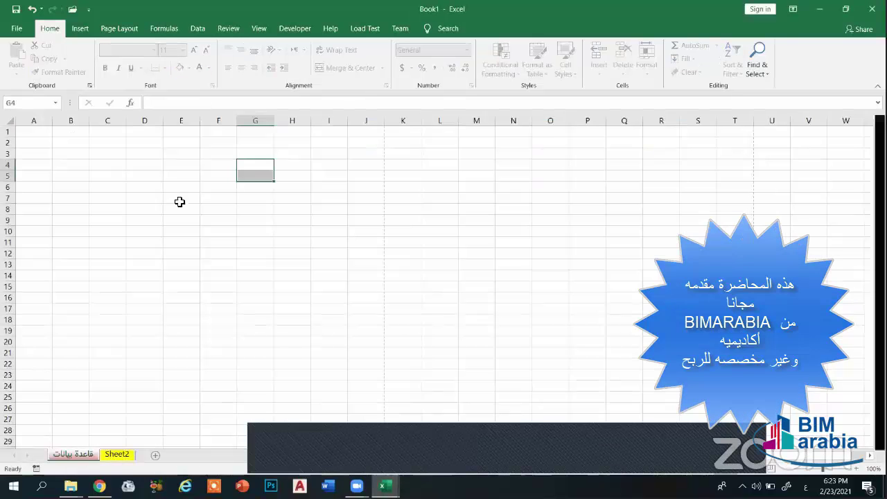
left_click(170, 166)
left_click(38, 135)
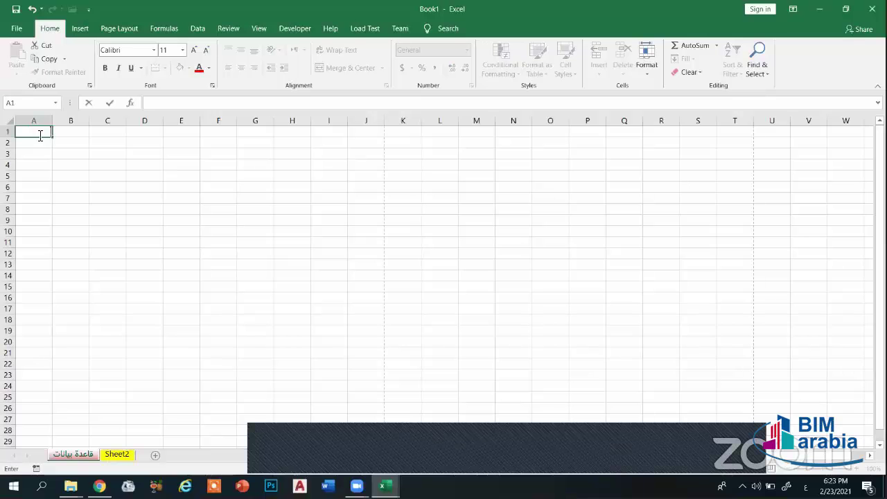
type("Na")
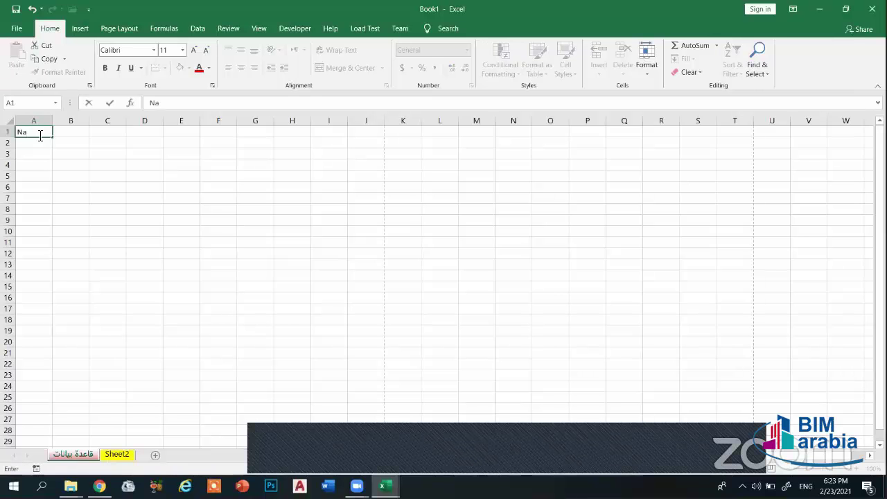
key("BackSpace")
key("BackSpace")
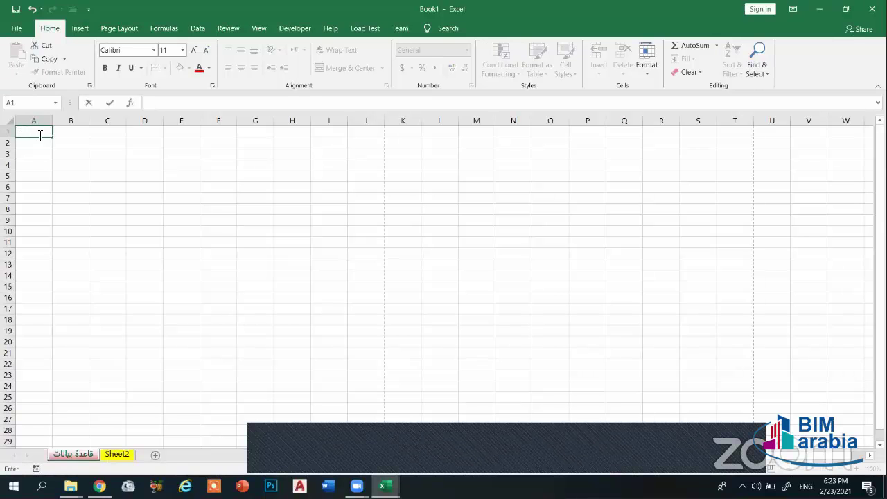
type("id")
key("BackSpace")
key("BackSpace")
type("I")
left_click(74, 134)
type("N")
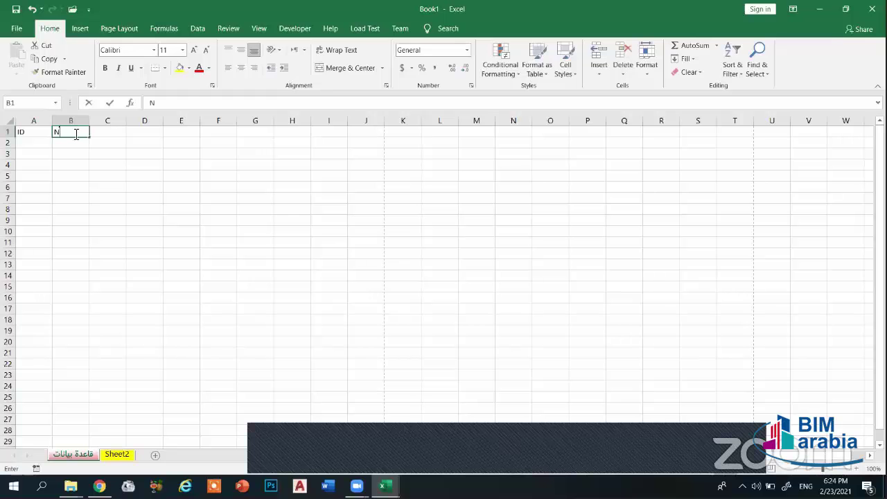
type("ame")
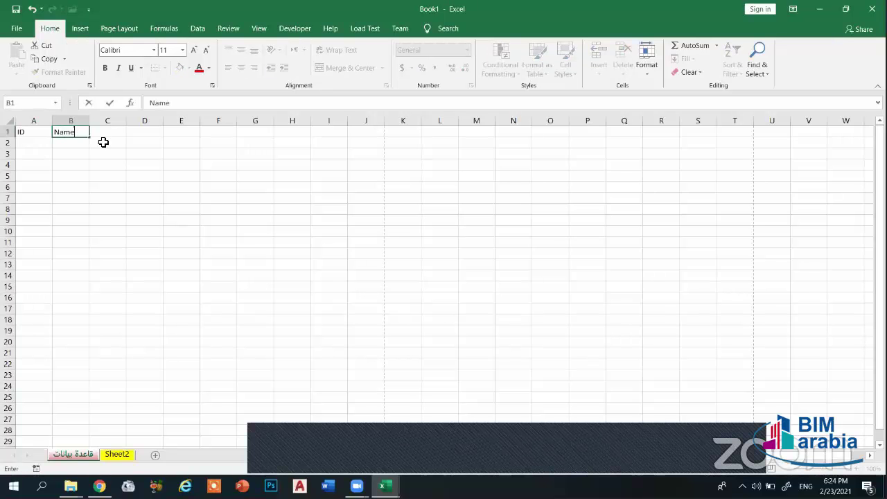
left_click(108, 136)
type("Po")
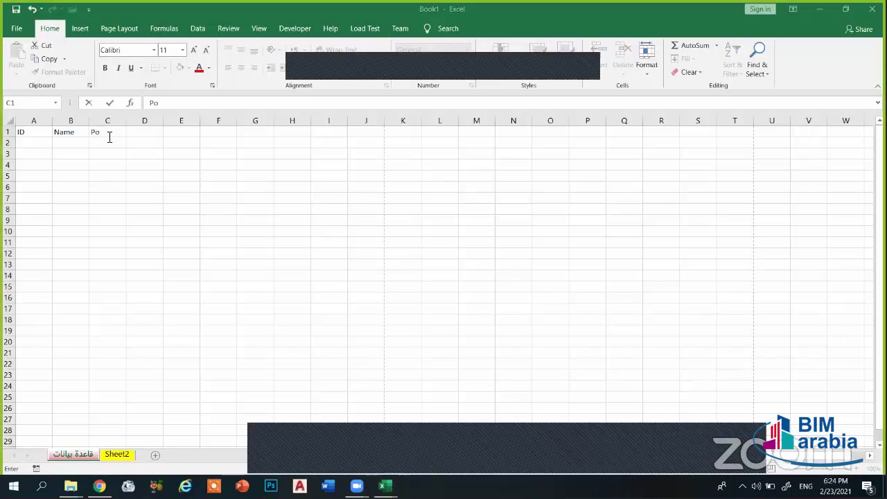
left_click(104, 132)
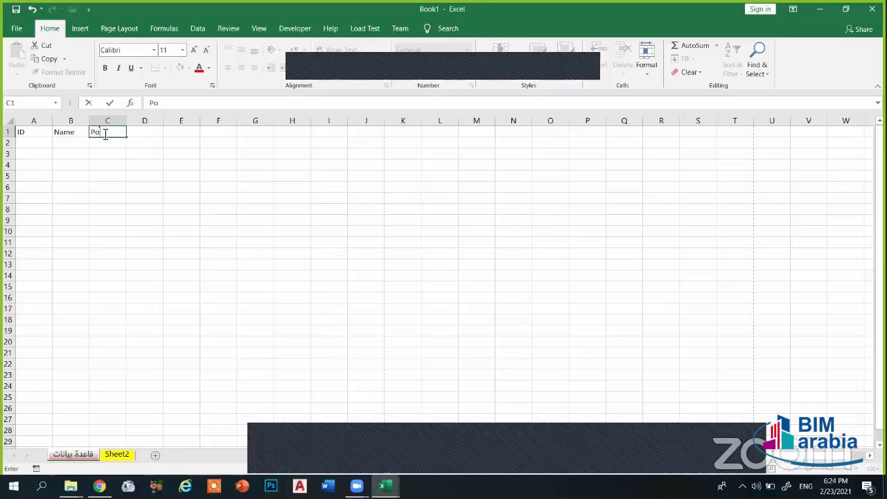
type("siti")
type("on")
left_click(513, 68)
left_click(35, 142)
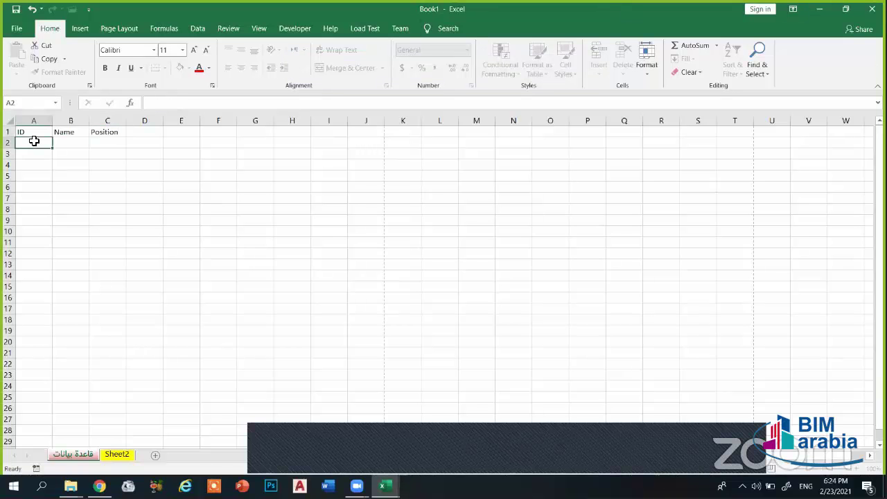
Enter IDs 1 to 5 in A2:A6
type("1")
key("Return")
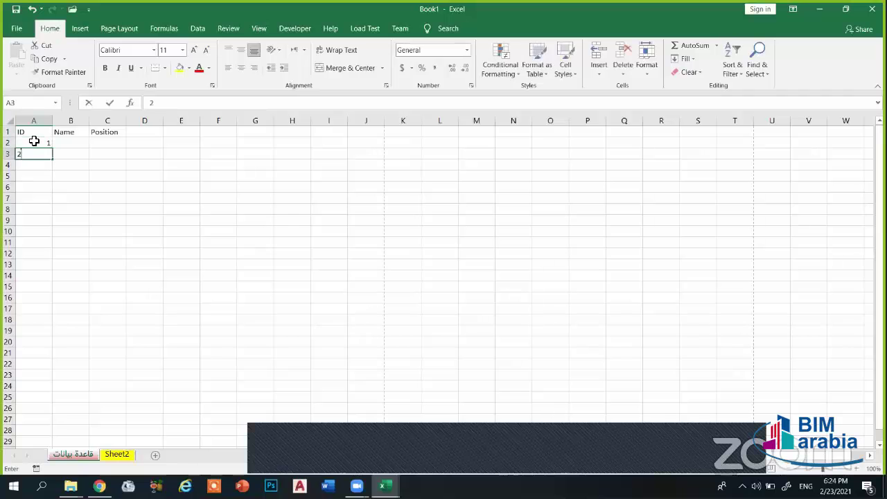
type("2")
key("Return")
type("3")
key("Return")
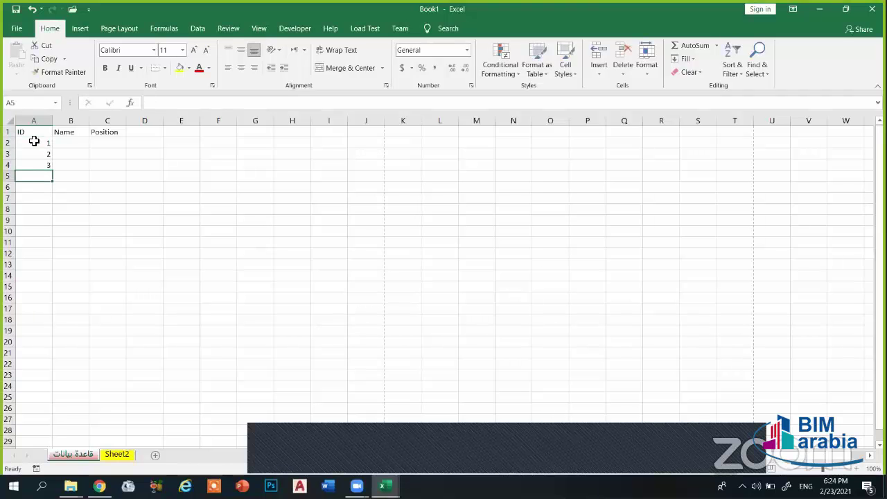
type("4")
key("Return")
type("5")
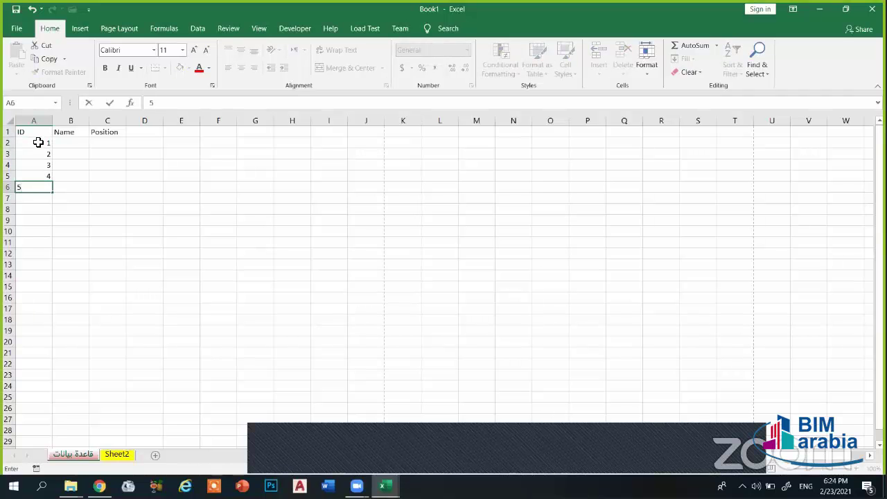
key("Up")
key("Right")
key("Right")
key("Up")
key("Up")
key("Up")
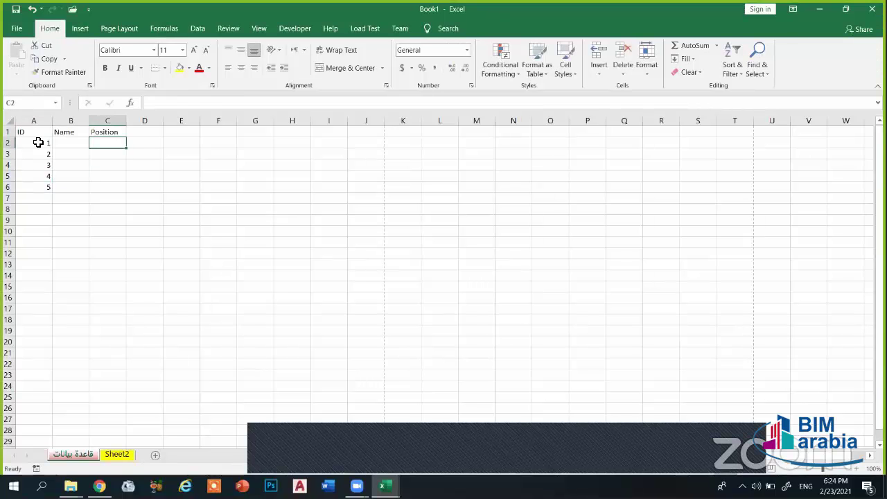
key("Left")
Type five employee first names into B2:B6
type("Mo")
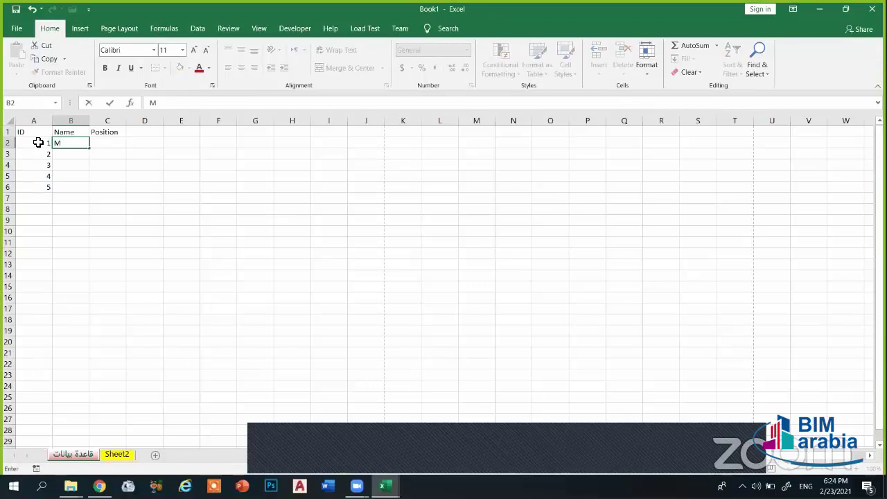
type("hamed")
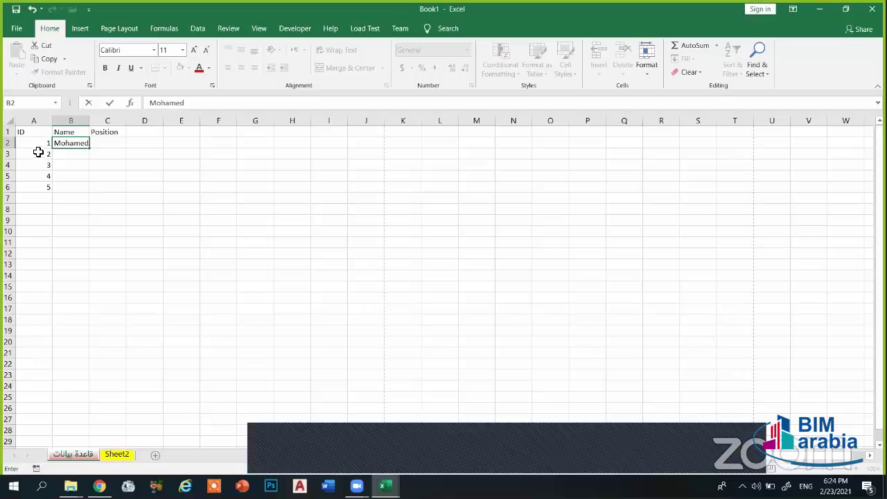
left_click(60, 154)
type("Ahmed")
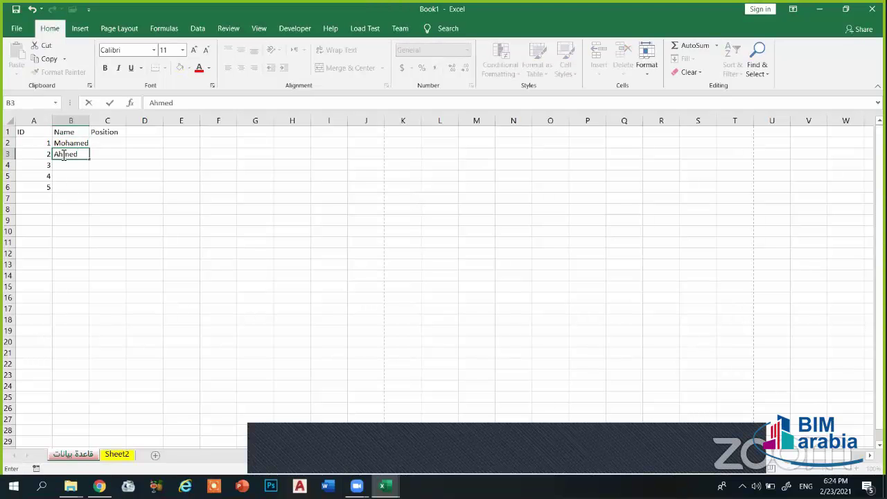
key("Return")
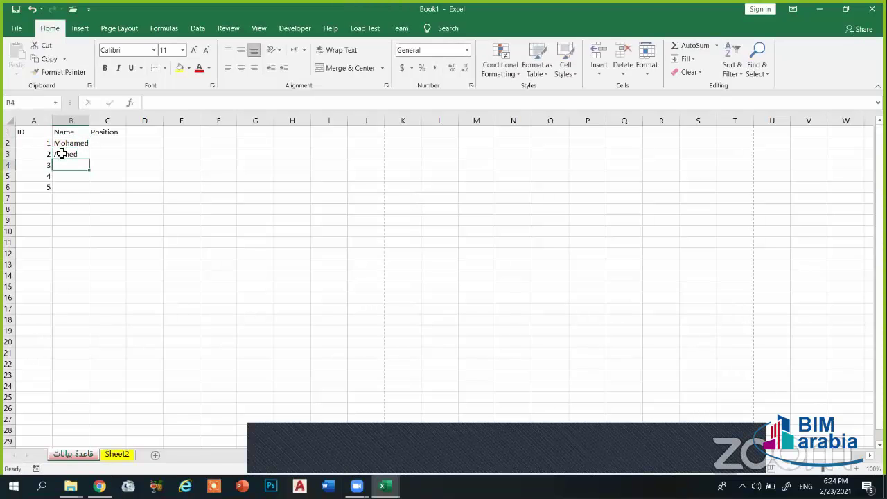
type("Maria")
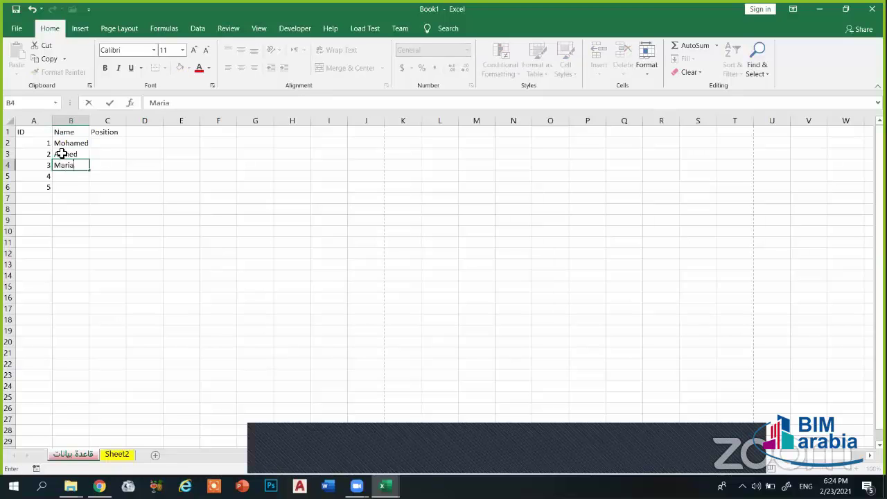
type("m")
key("Return")
type("M")
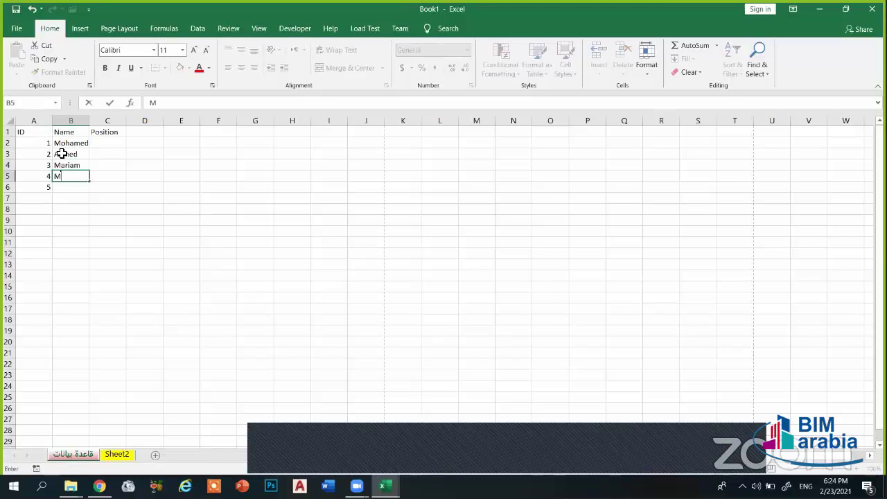
type("arwa")
left_click(80, 189)
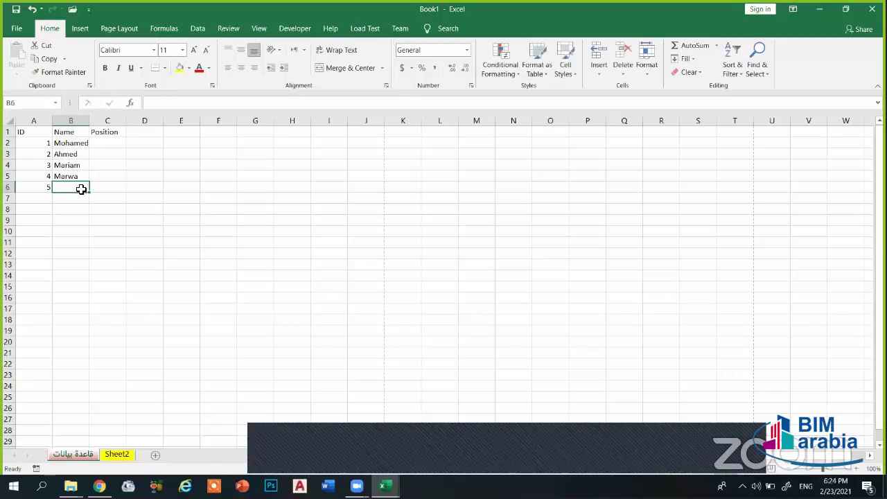
type("Ali")
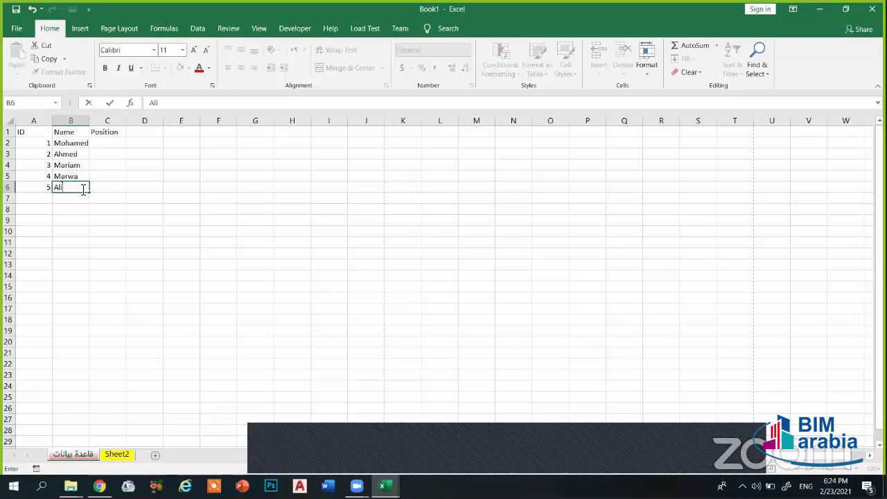
Fill C2:C6 with the positions Manager, Engineer, Officer, Worker and PR
left_click(111, 149)
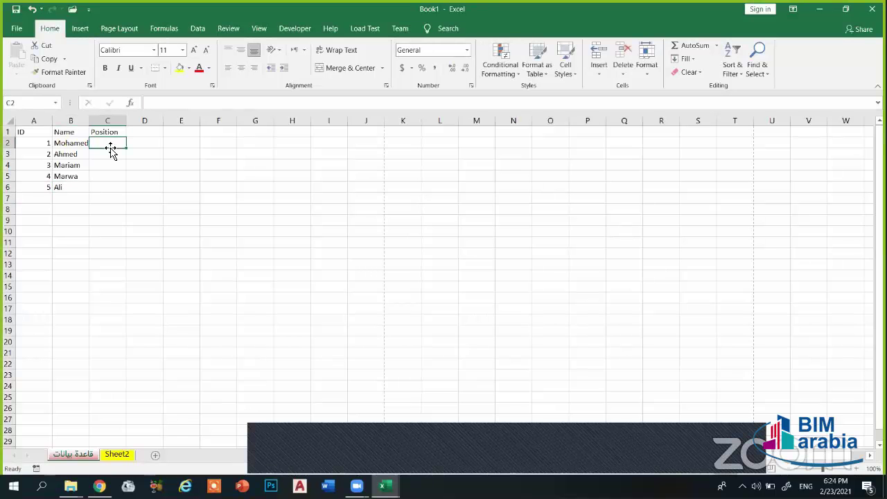
type("Manage")
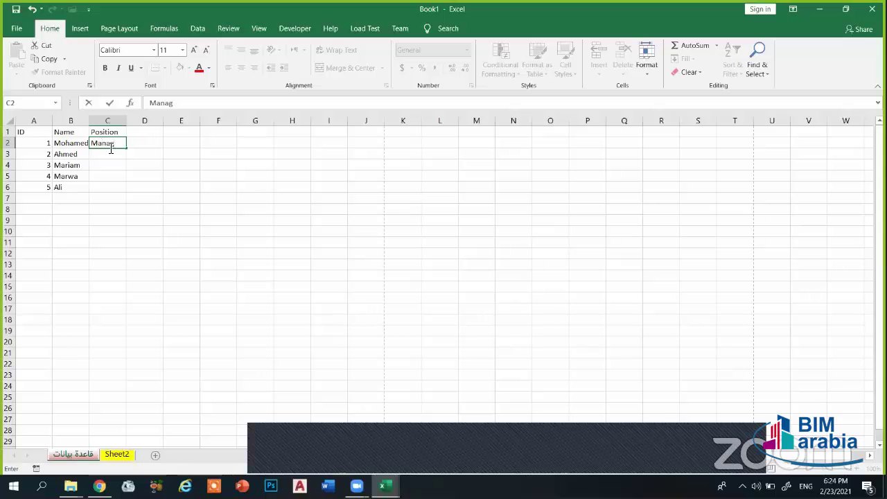
type("r")
key("Return")
type("En")
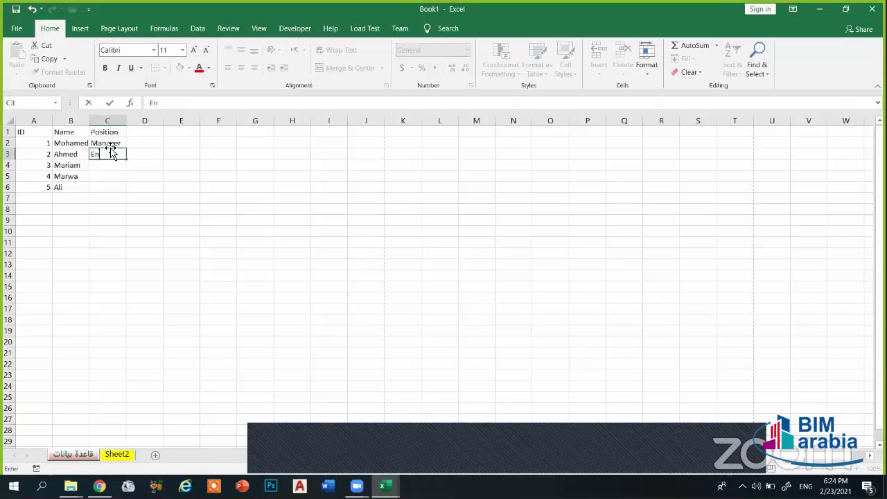
type("gineet")
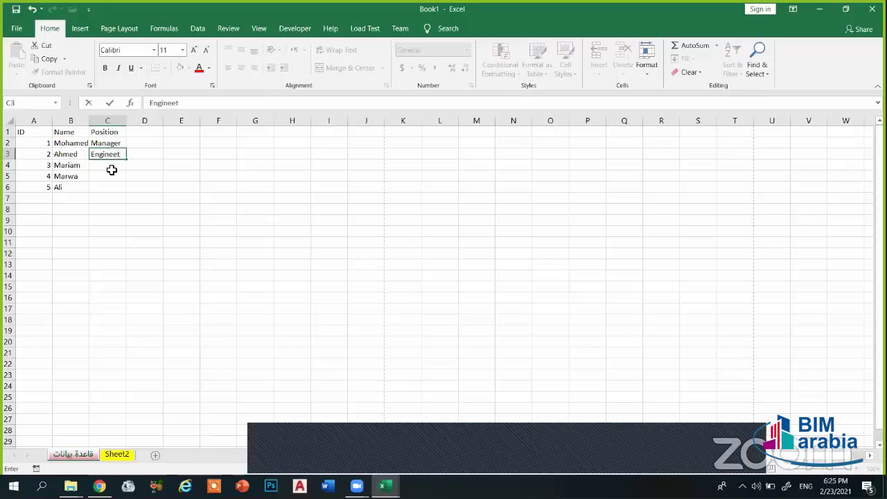
key("BackSpace")
type("r")
key("Return")
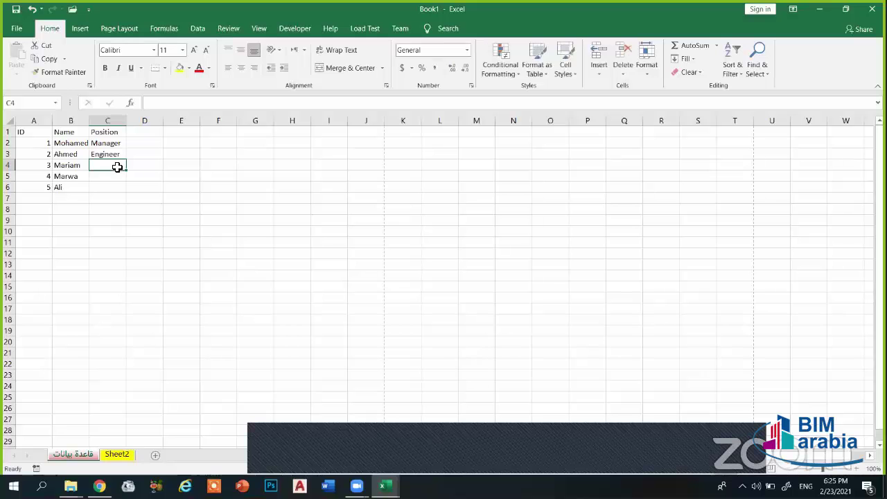
type("Officer")
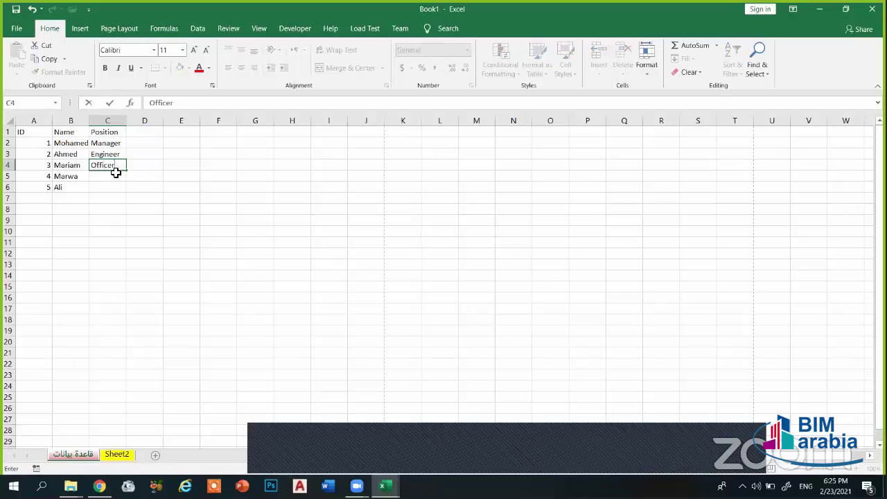
key("Return")
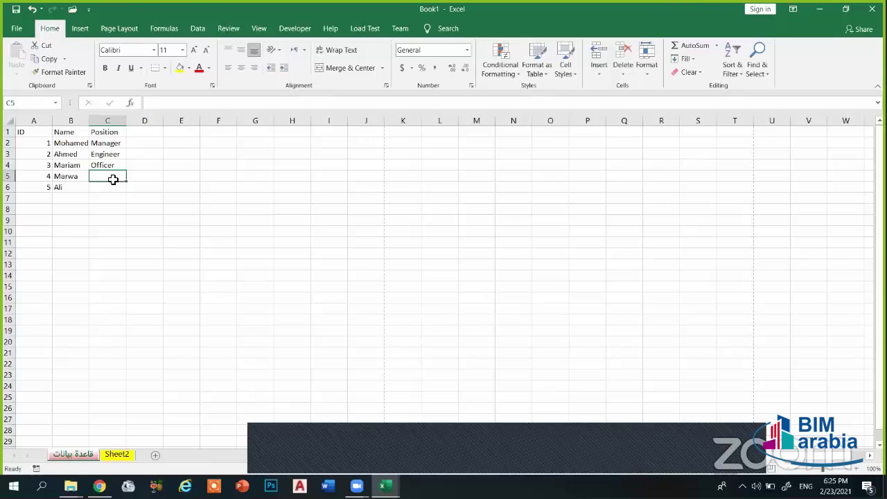
type("Worker")
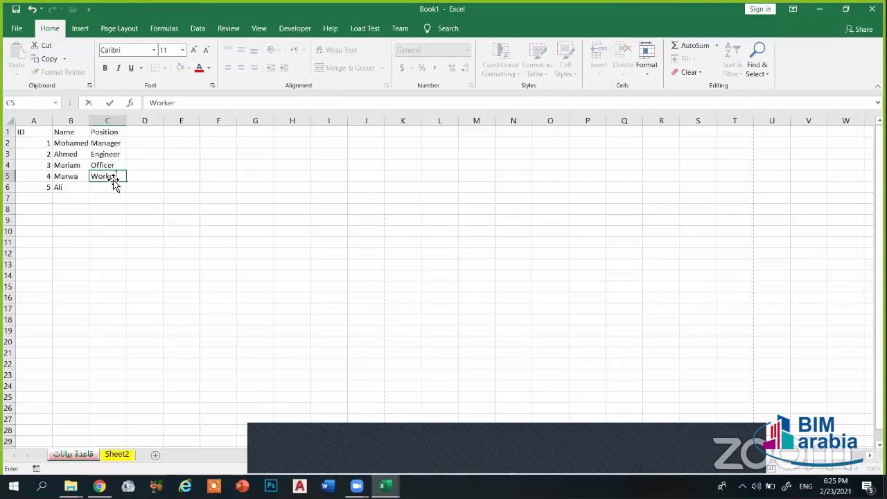
key("Return")
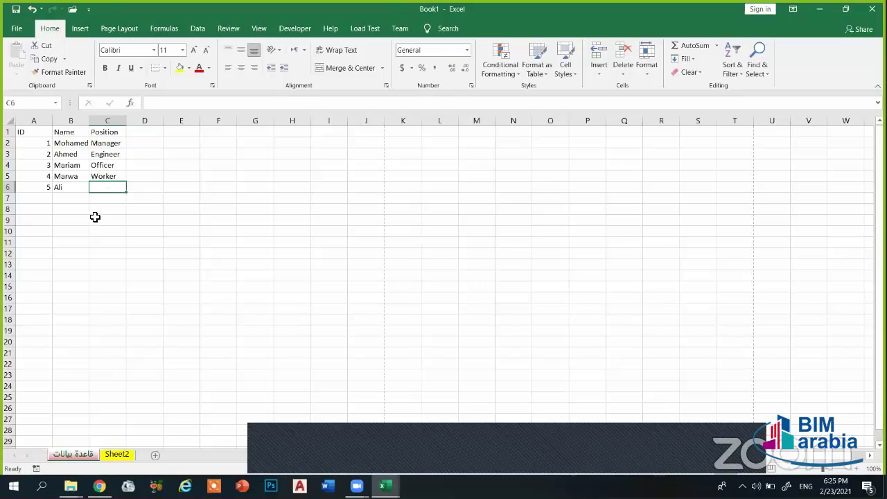
type("PR")
key("Return")
key("Return")
key("Return")
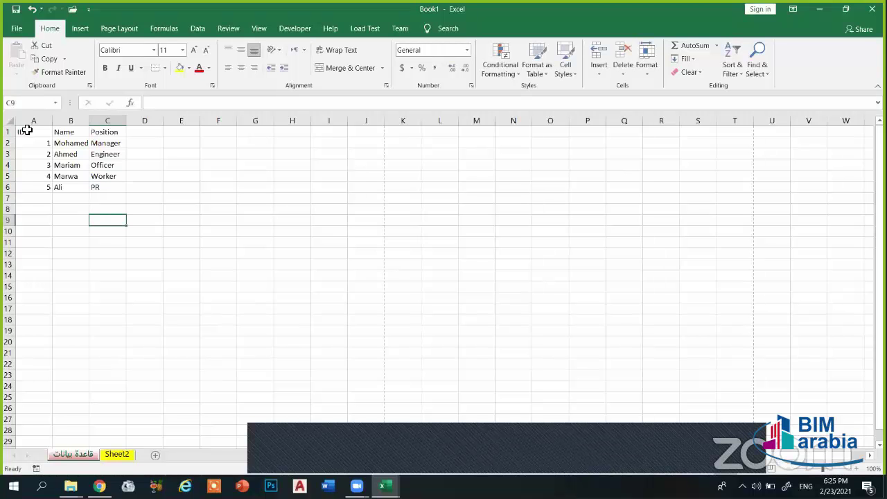
key("ctrl+Home")
key("shift+Down")
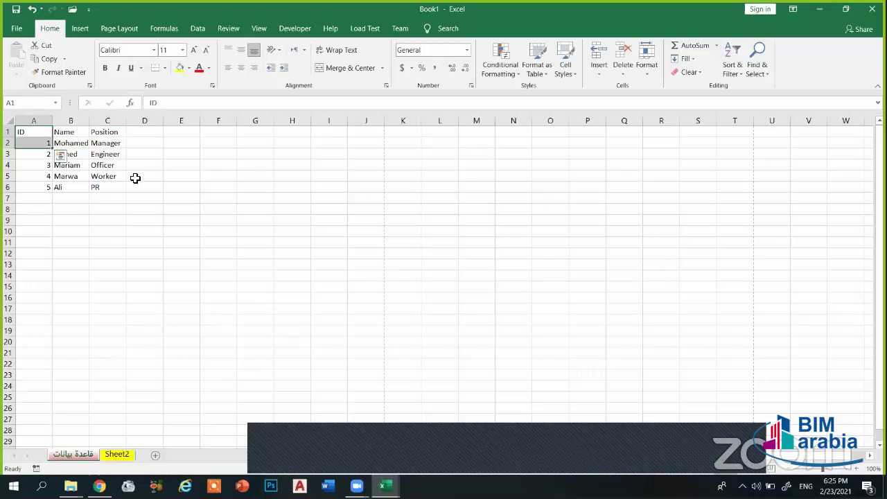
left_click(64, 156)
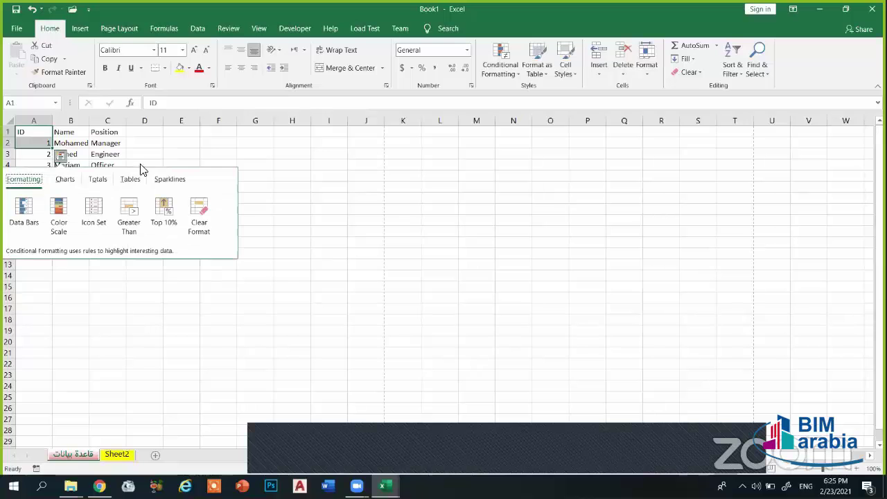
left_click(173, 154)
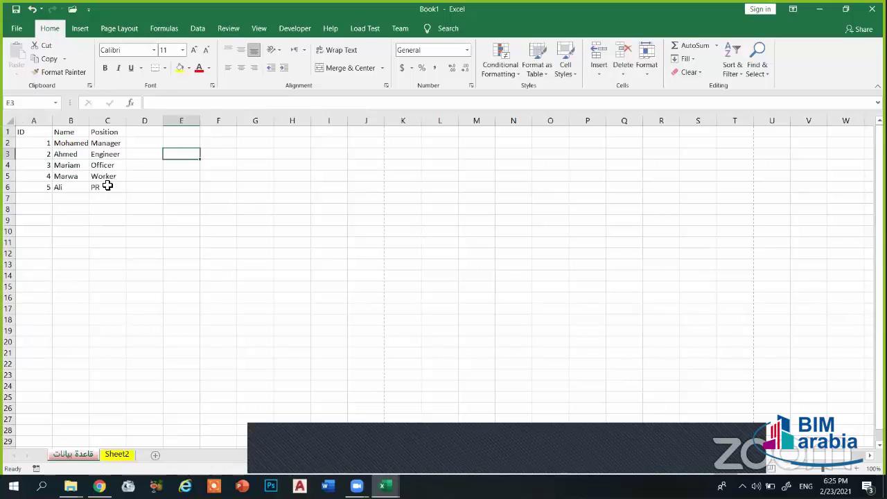
left_click_drag(105, 184, 52, 147)
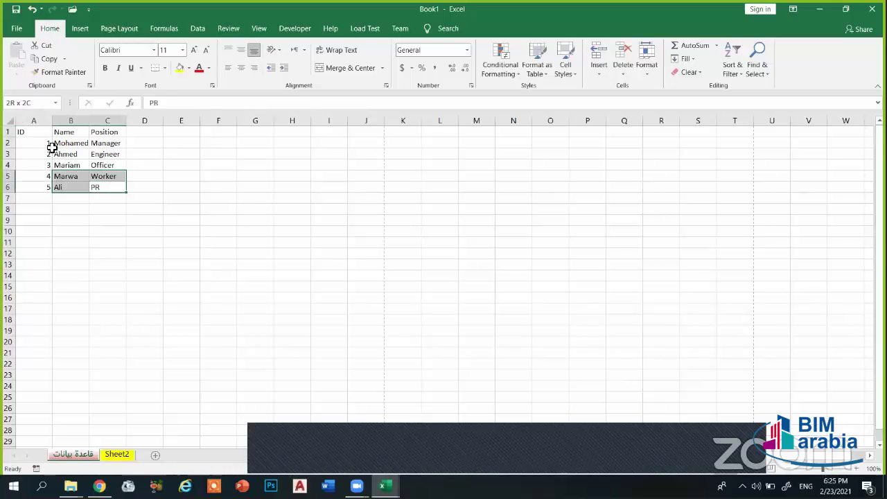
left_click(137, 177)
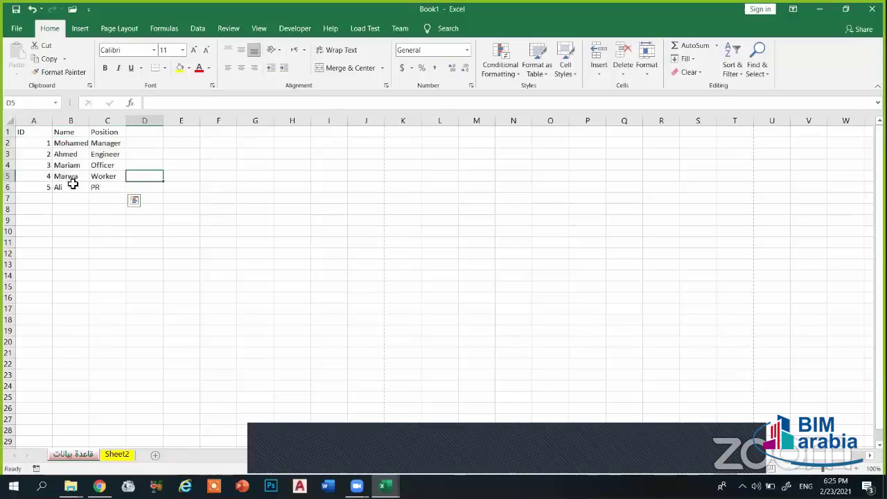
mouse_move(105, 187)
left_mouse_down()
mouse_move(34, 143)
mouse_move(35, 130)
left_mouse_up()
key("ctrl+p")
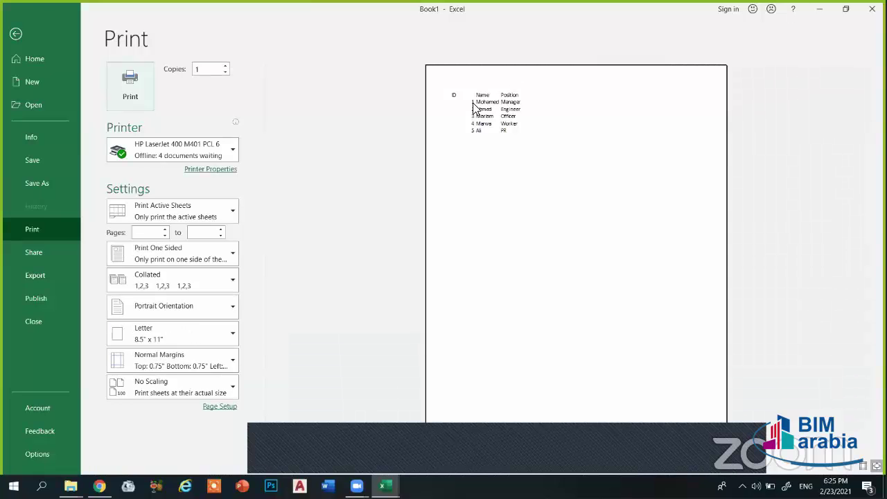
key("Escape")
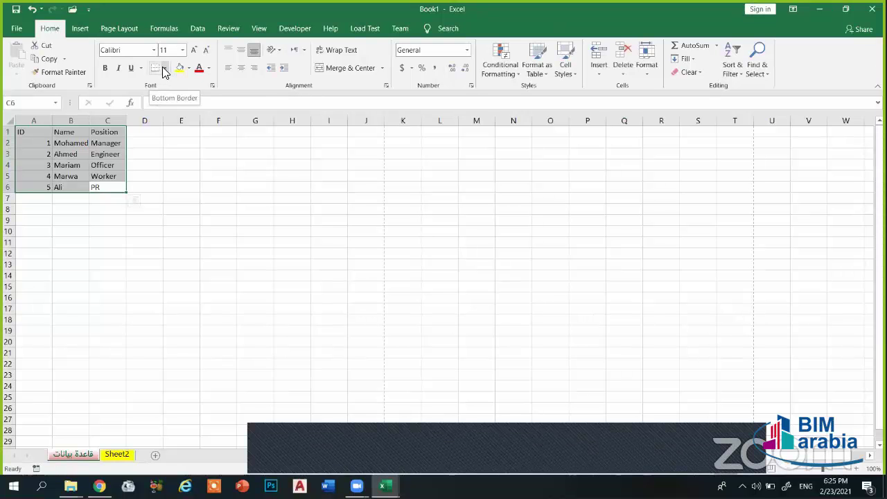
Apply All Borders to the A1:C6 table and check the result
left_click(164, 70)
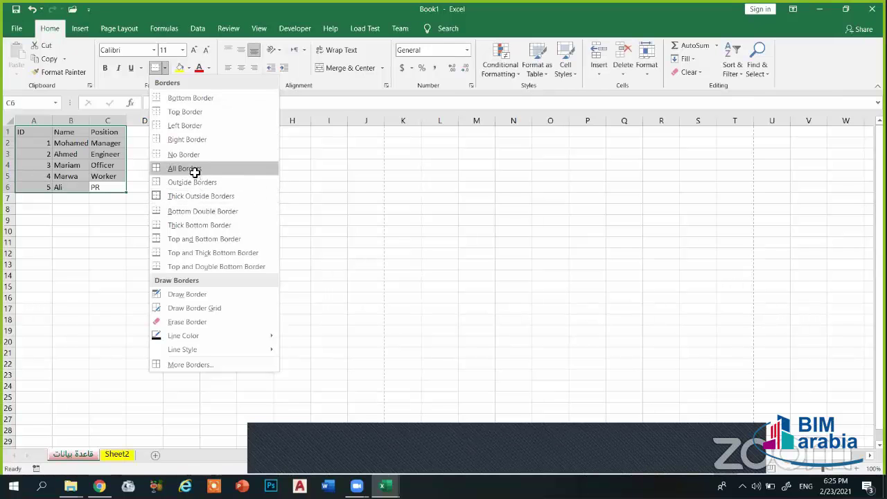
left_click(193, 170)
left_click(77, 224)
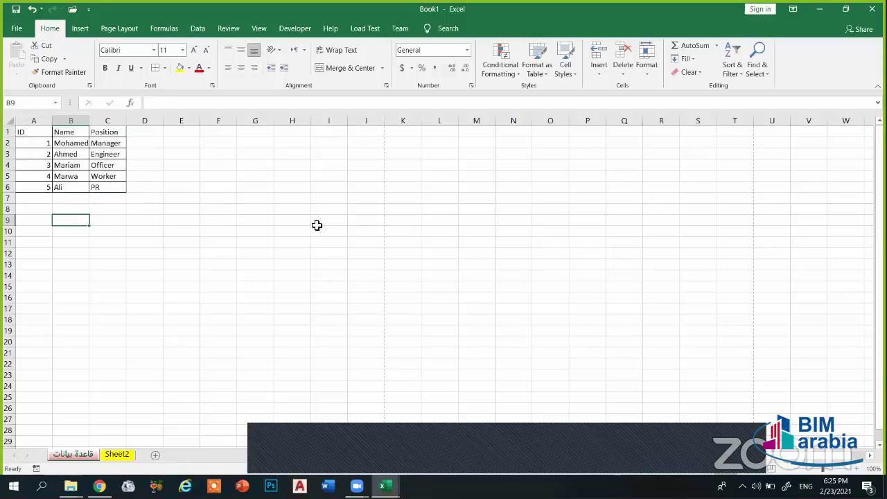
left_click_drag(303, 167, 280, 360)
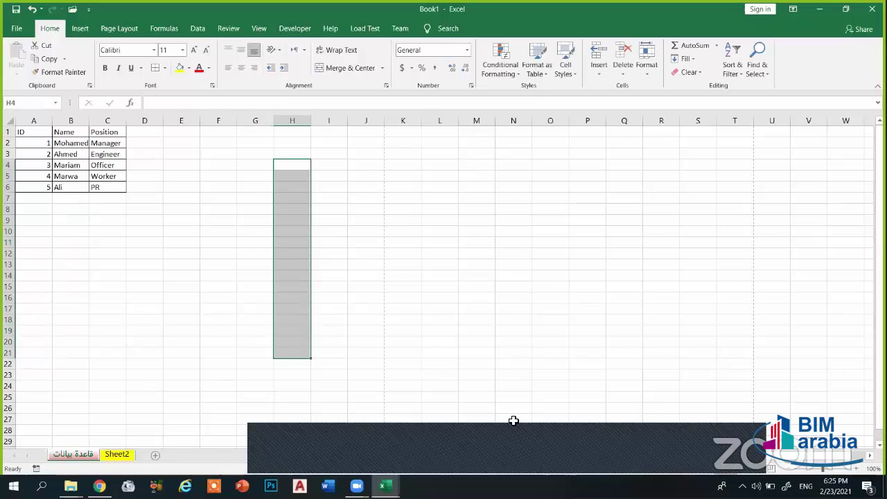
left_click(286, 439)
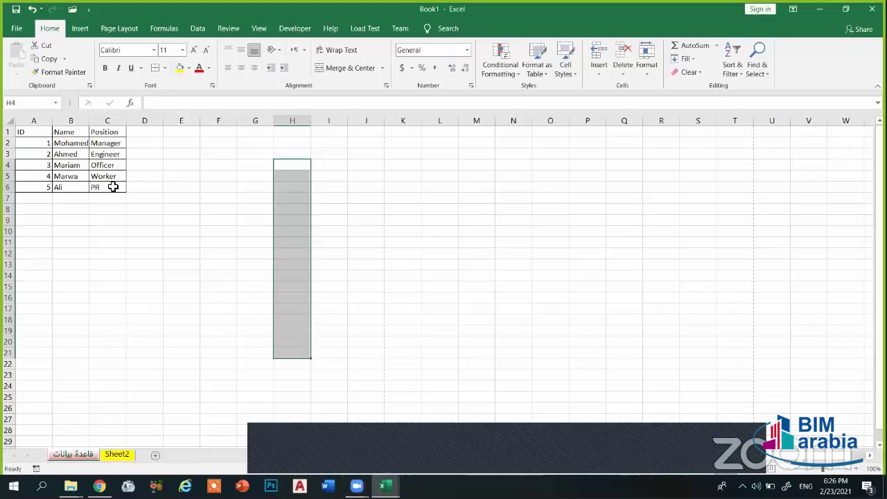
left_click_drag(110, 185, 29, 128)
key("ctrl+p")
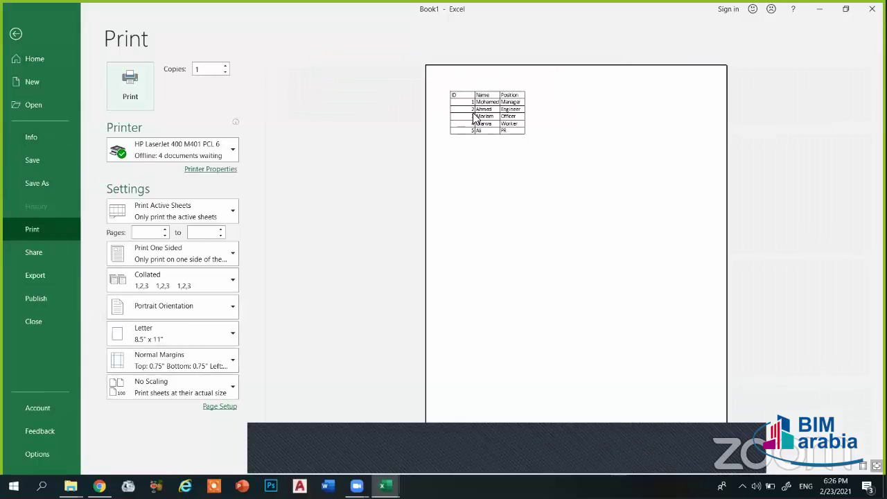
key("Escape")
left_click(222, 200)
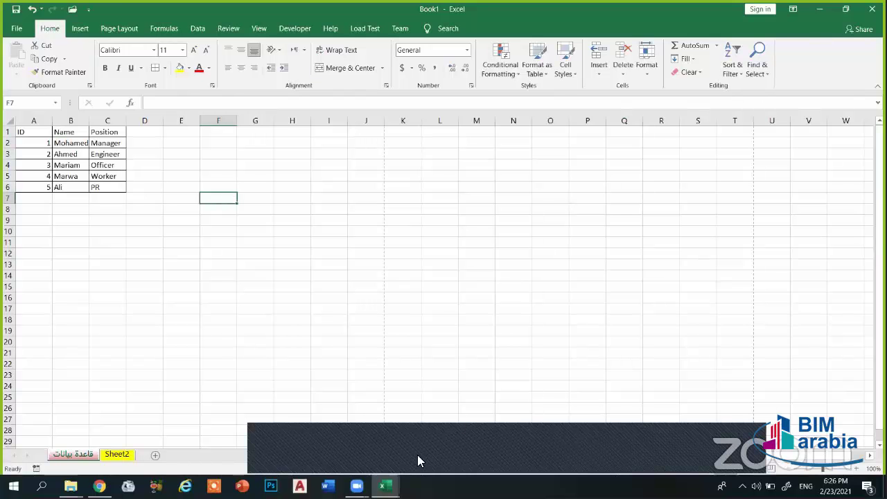
left_click(375, 209)
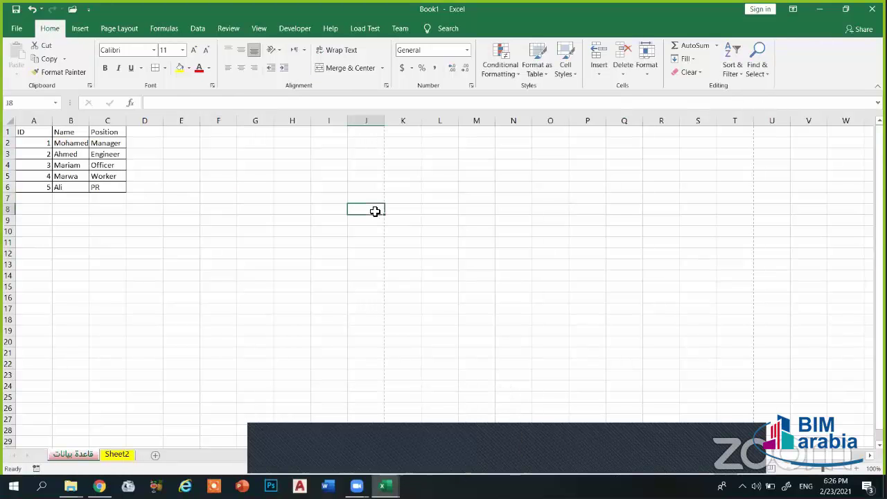
Set A1:C6 to Middle Align and Center, trying top and bottom before settling on middle
left_click_drag(34, 133, 99, 188)
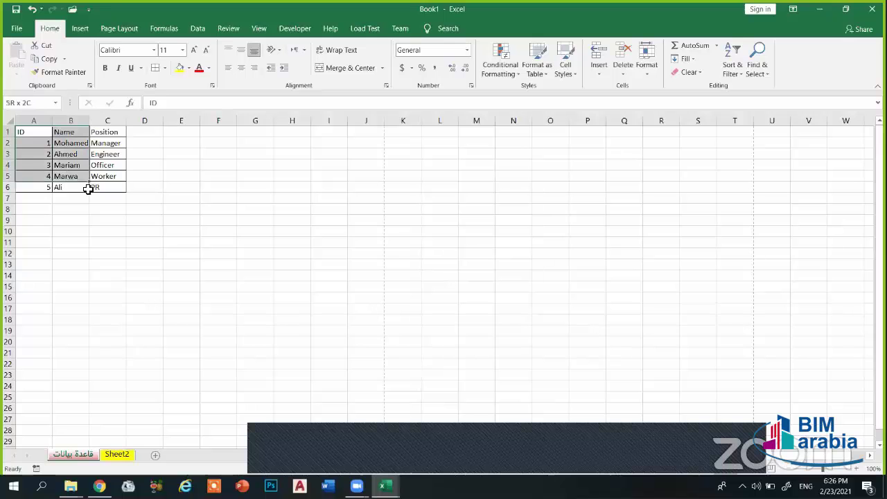
left_click(242, 56)
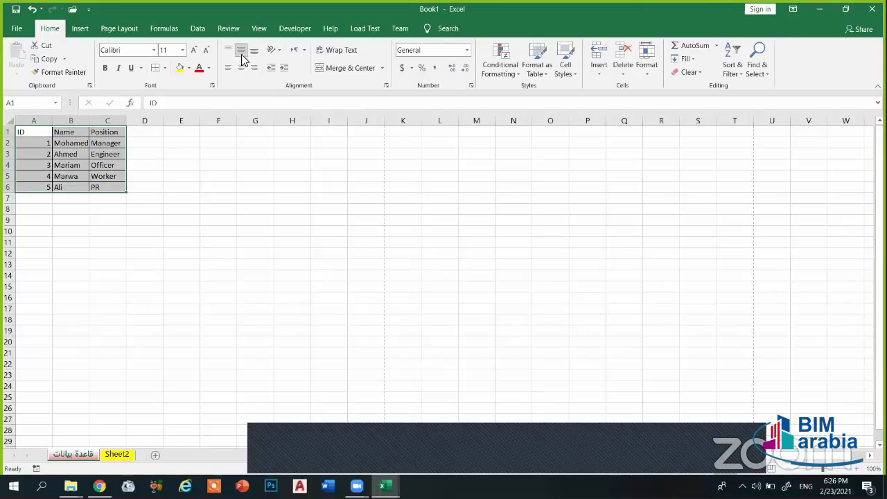
left_click(240, 68)
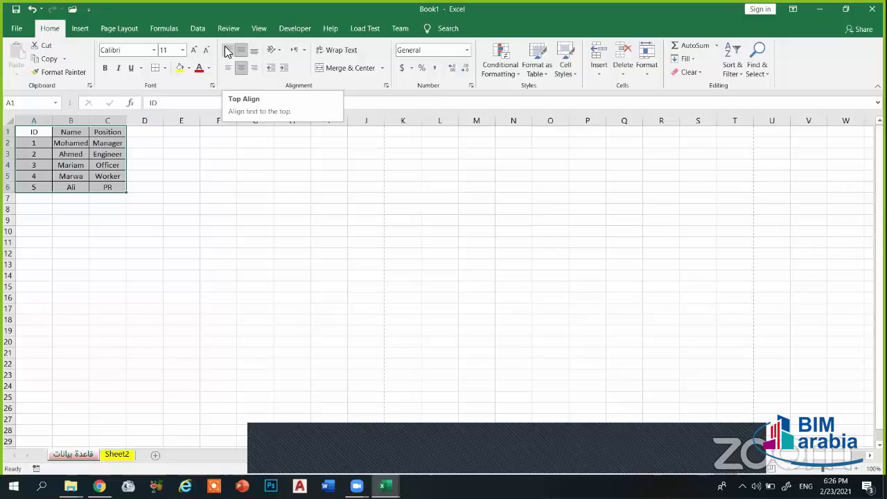
left_click(227, 51)
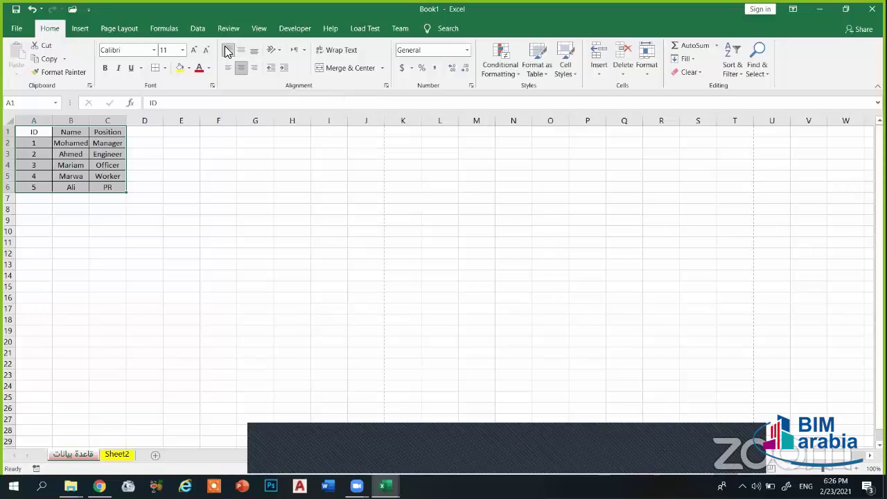
left_click(241, 51)
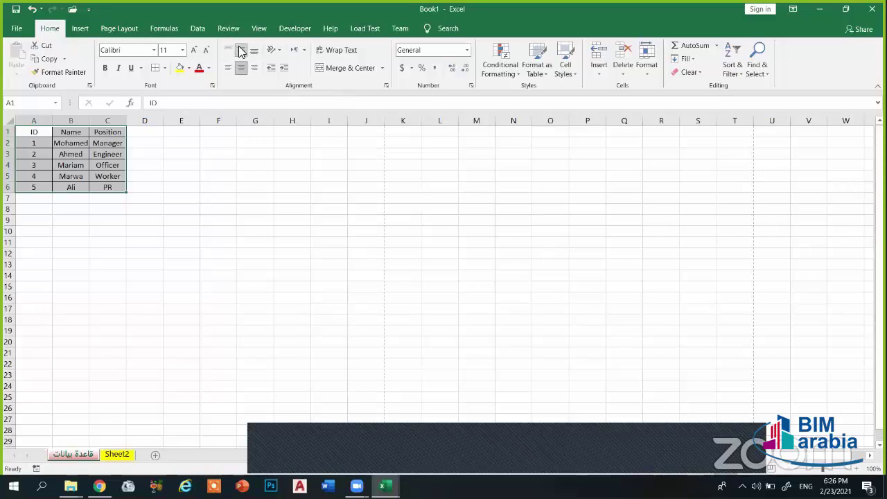
left_click(254, 54)
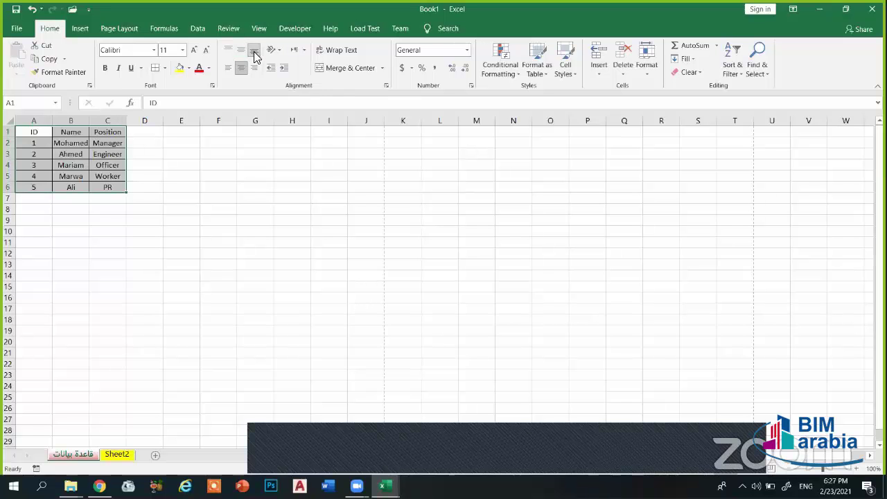
left_click(241, 51)
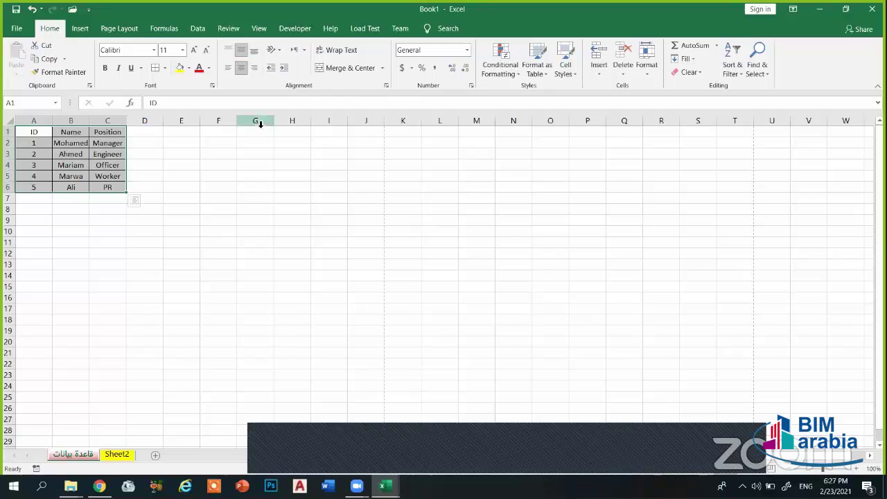
Select the table plus the row below and glance at Page Layout before returning to Home
left_click(38, 155)
mouse_move(39, 133)
left_mouse_down()
mouse_move(106, 197)
mouse_move(107, 188)
left_mouse_up()
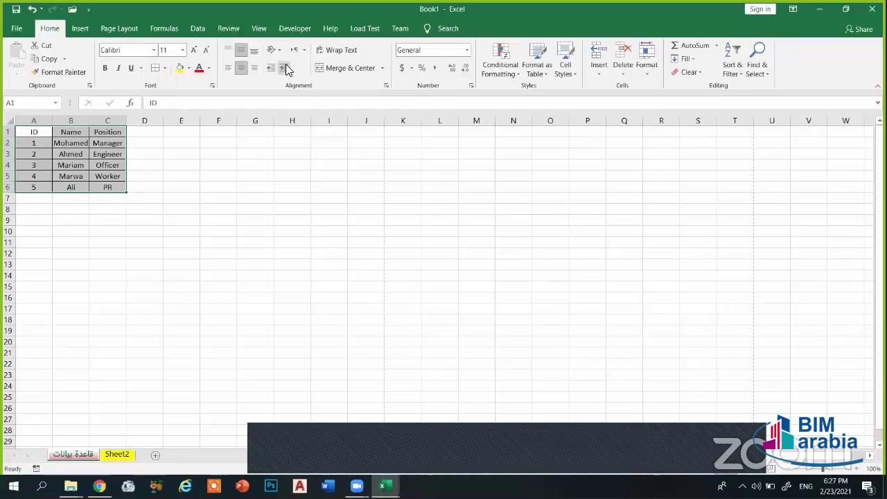
left_click(115, 29)
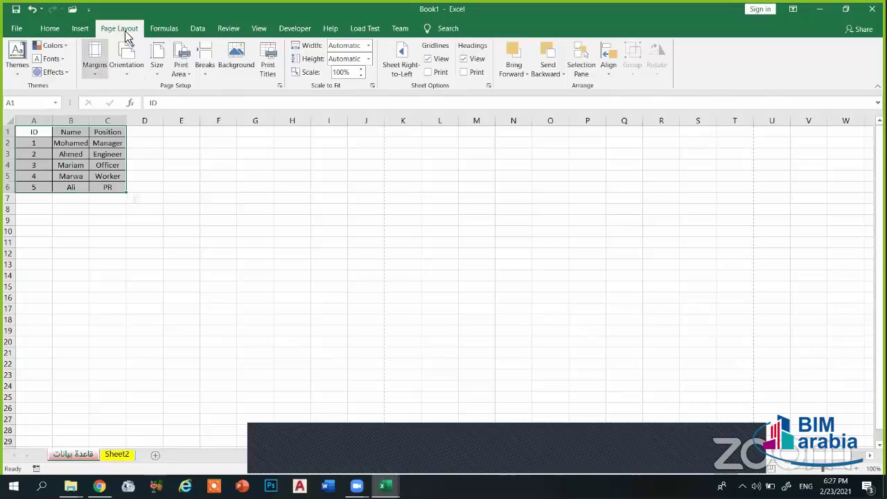
left_click(79, 28)
left_click(50, 29)
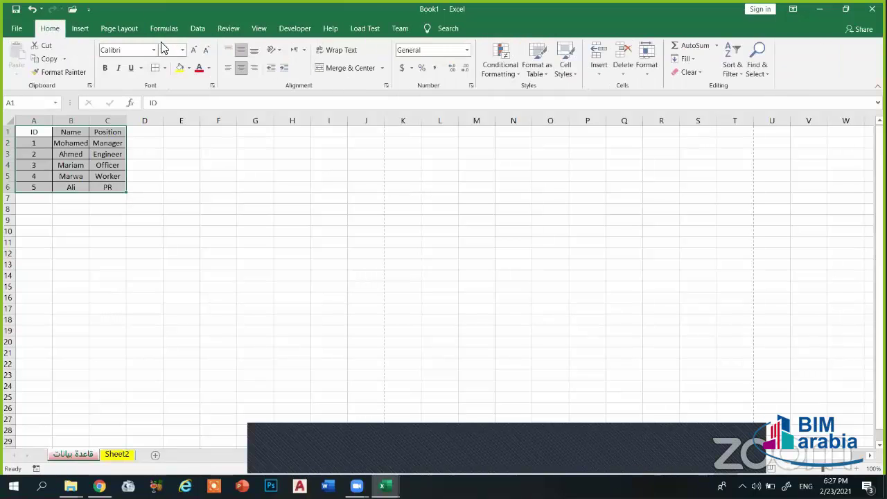
Try left-align and indent settings on A1:C6, then centre the table's contents
left_click(284, 68)
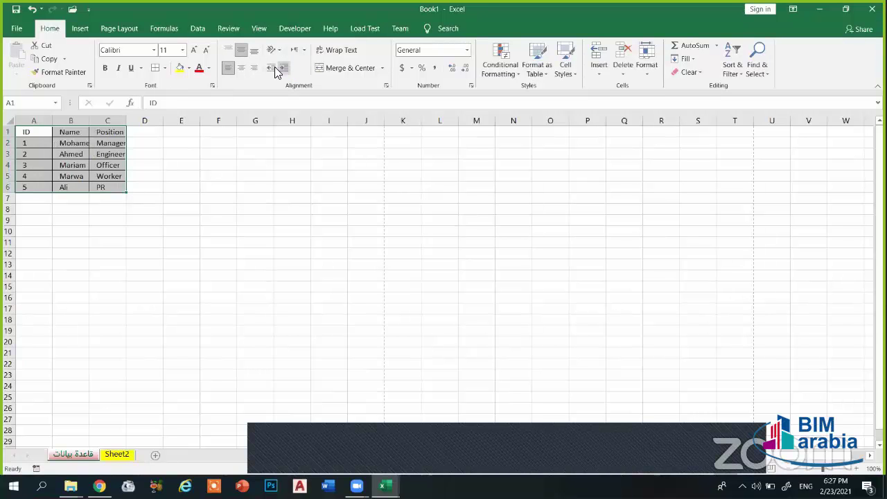
left_click(272, 68)
left_click(285, 68)
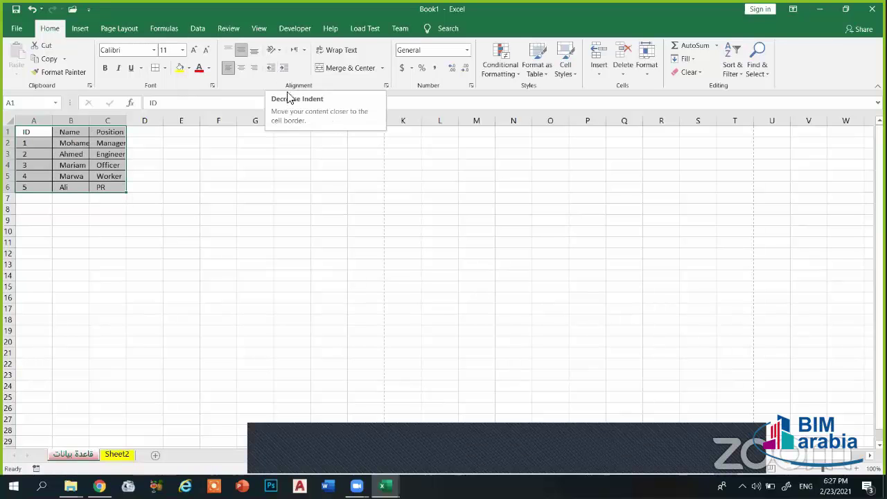
left_click(242, 67)
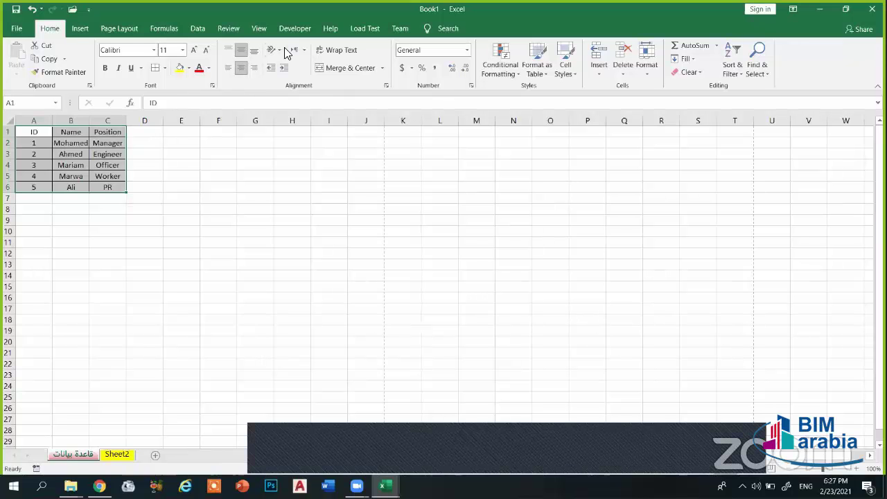
Try Rotate Text Up and Vertical Text orientations on the table, undoing each with Ctrl+Z
left_click(280, 50)
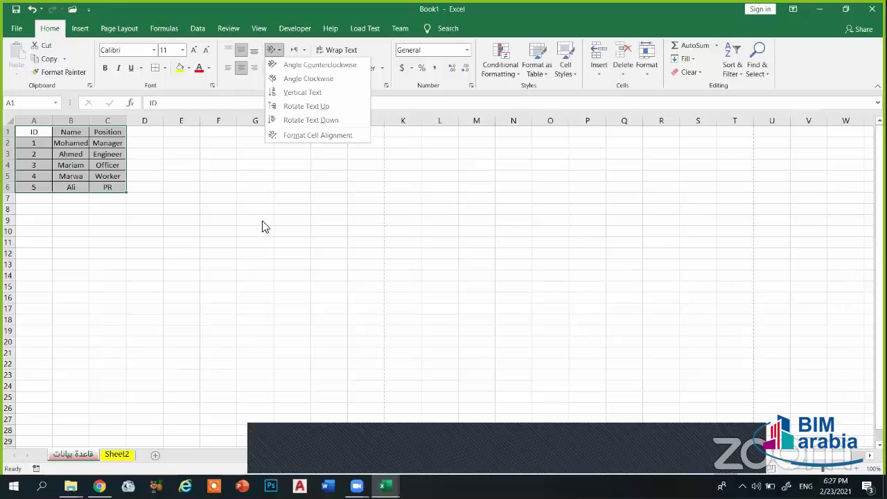
left_click(271, 72)
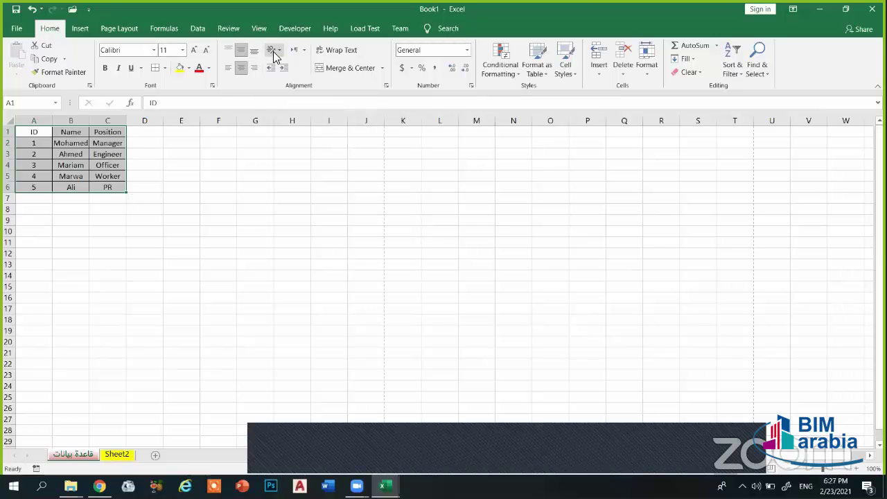
left_click(279, 47)
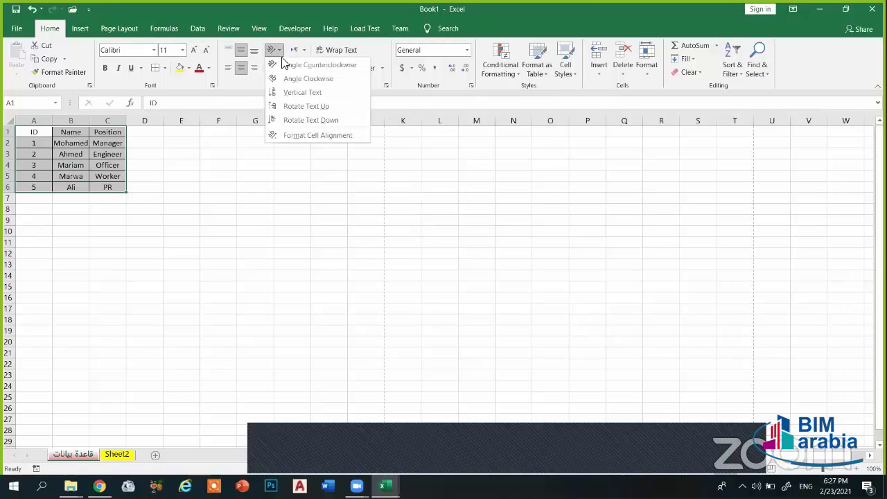
left_click(301, 106)
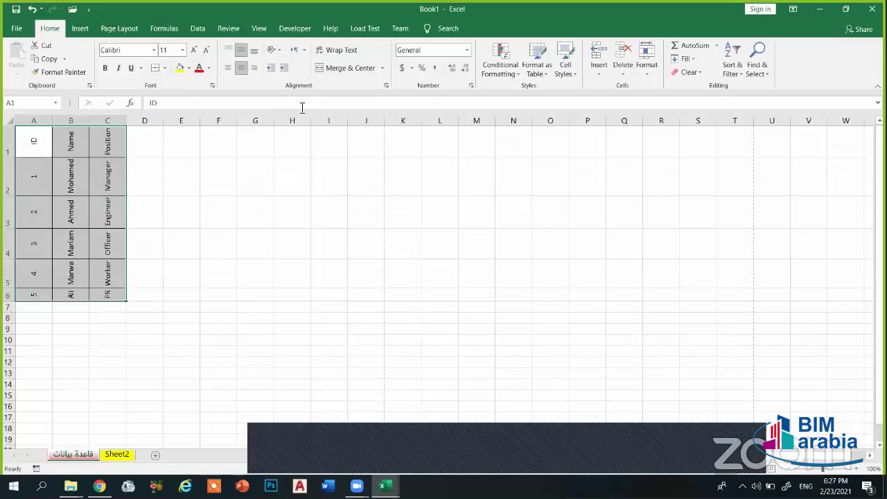
key("ctrl+z")
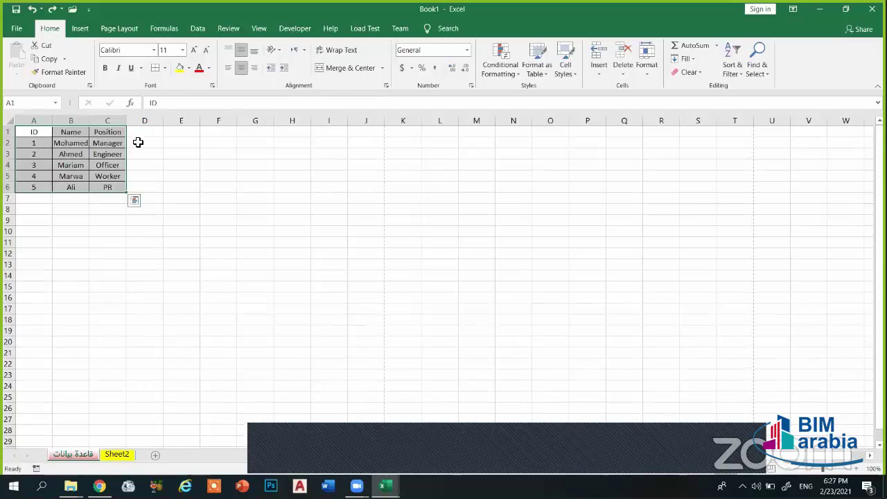
left_click(277, 49)
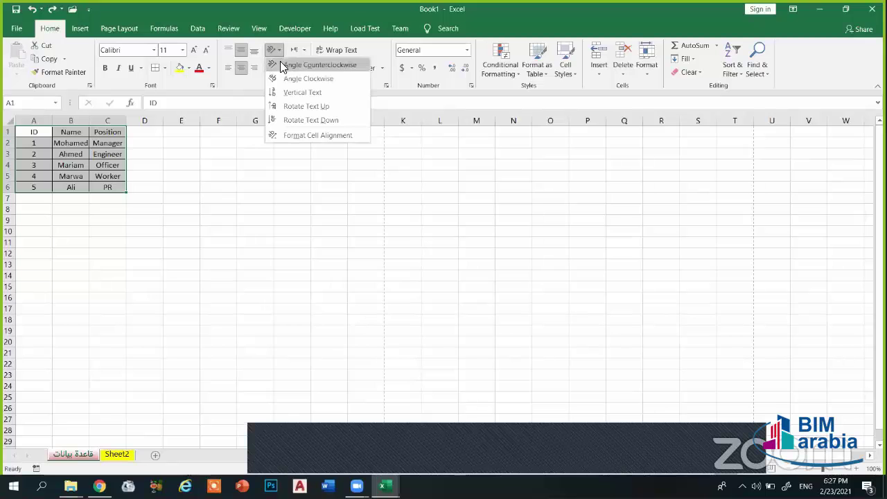
left_click(287, 96)
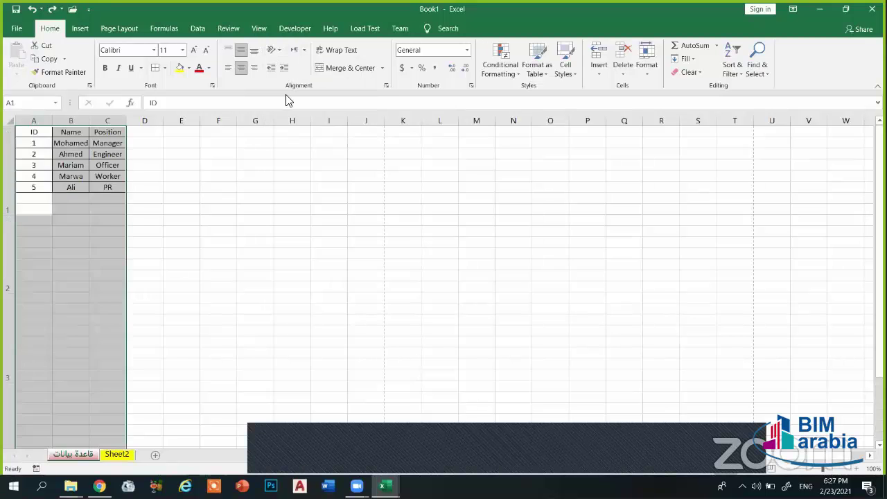
key("ctrl+z")
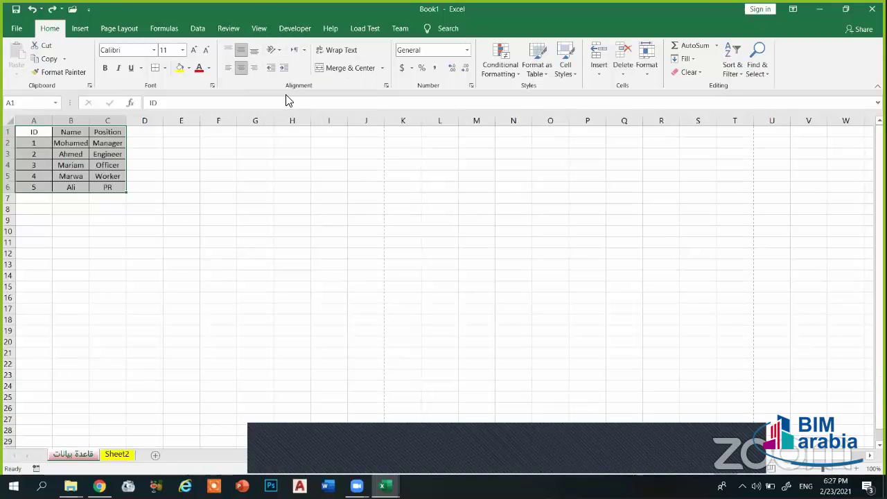
left_click(304, 50)
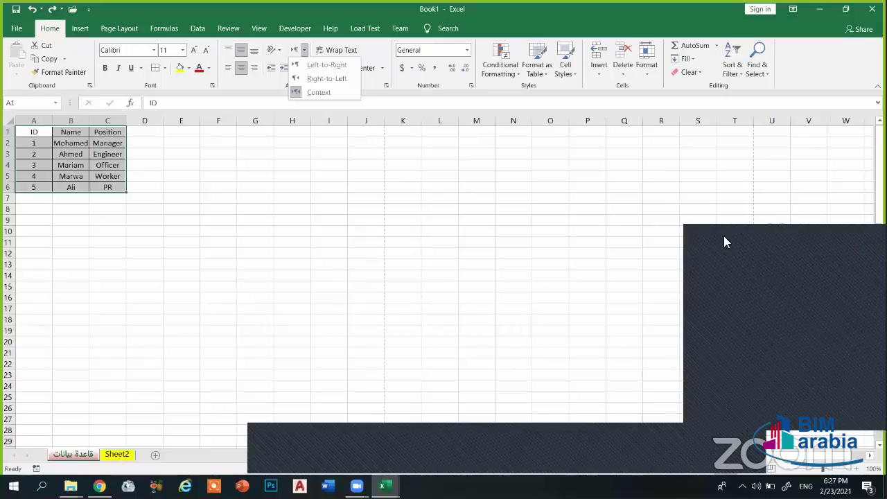
Select the Position heading in C1 and browse the Page Layout, Formulas and Data tabs
left_click(724, 236)
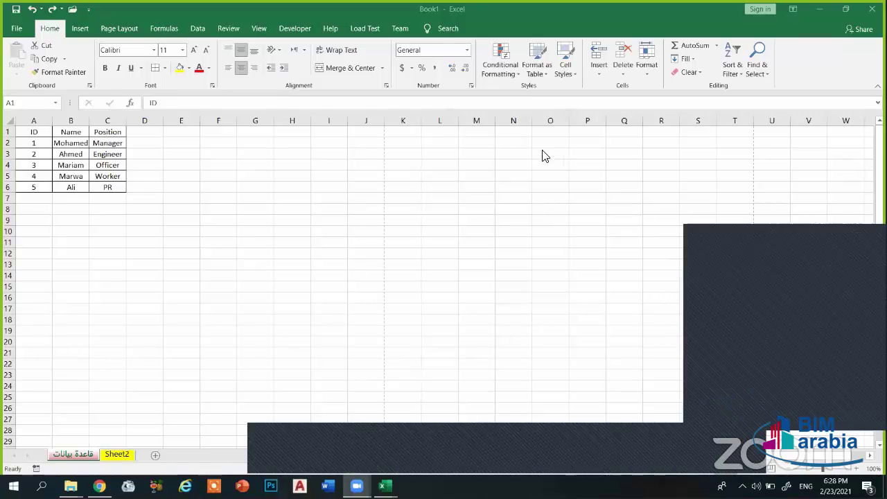
key("ctrl+a")
left_click(110, 131)
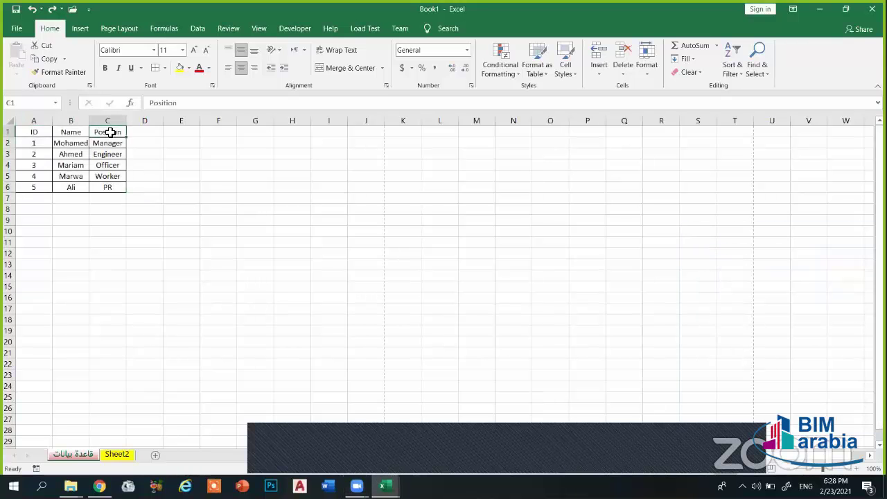
left_click(136, 32)
left_click(167, 32)
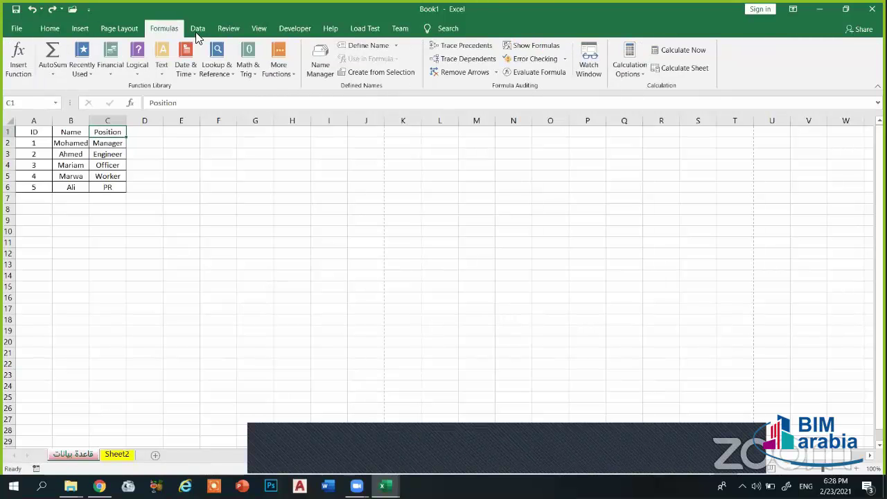
left_click(201, 33)
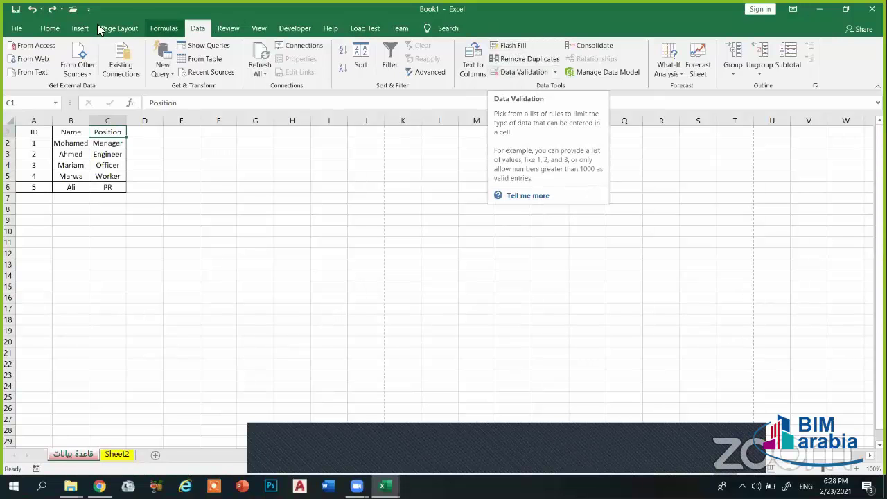
left_click(51, 29)
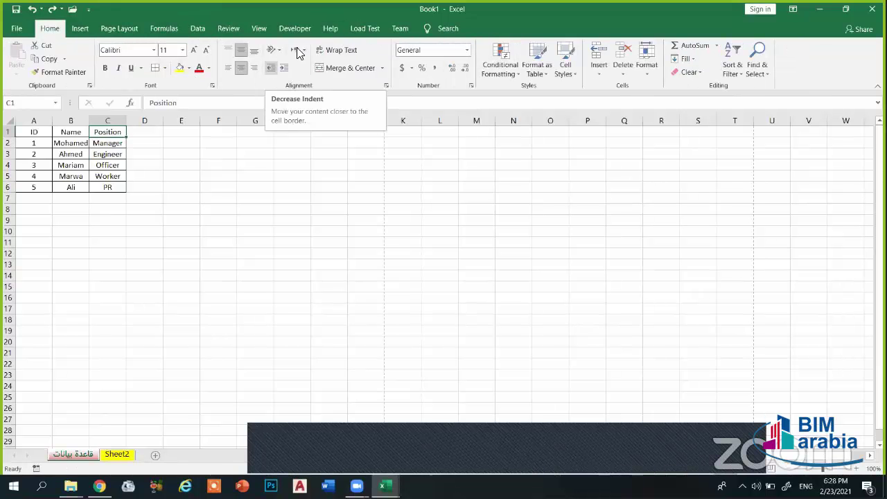
Set C1's text direction to Right-to-Left from the Home Alignment group
left_click(304, 50)
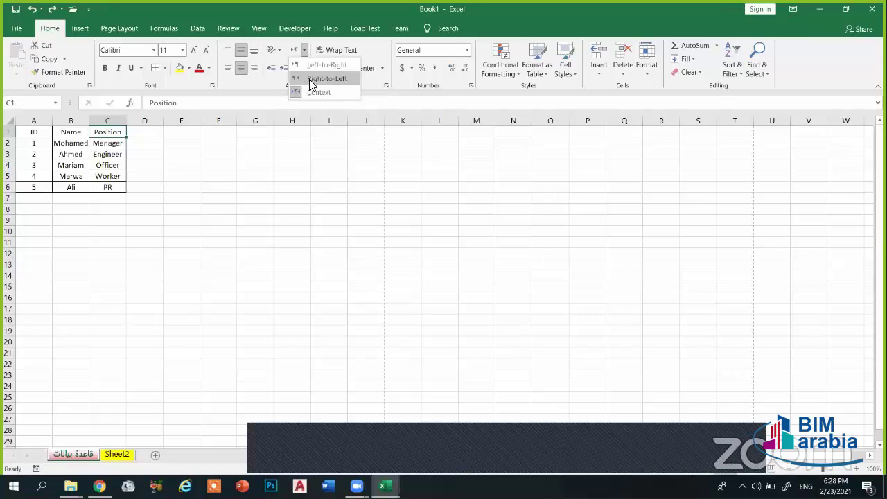
left_click(312, 79)
left_click(302, 53)
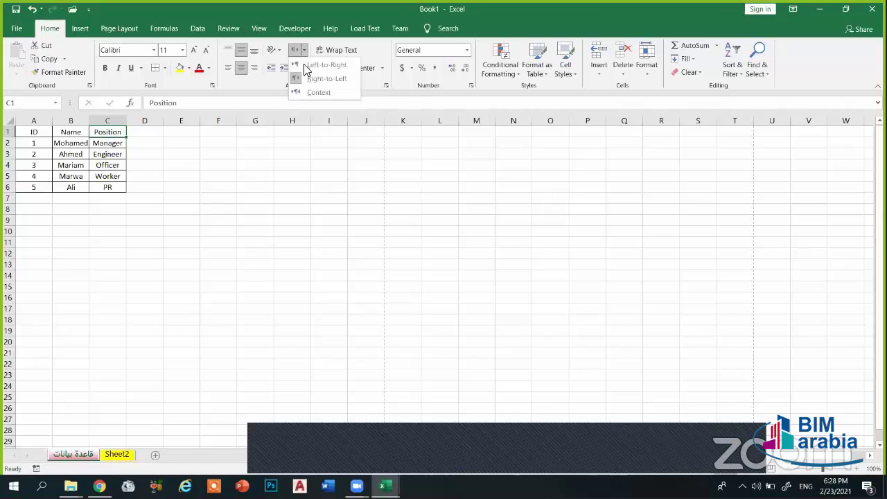
left_click(305, 65)
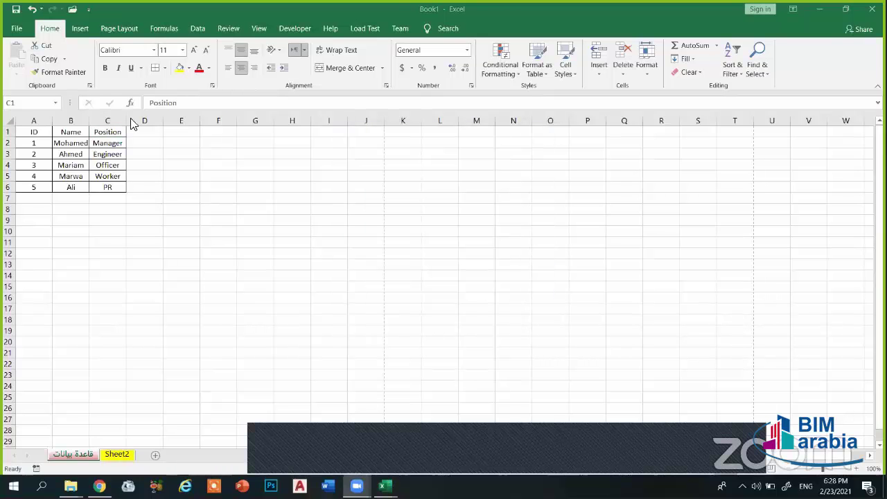
left_click(111, 132)
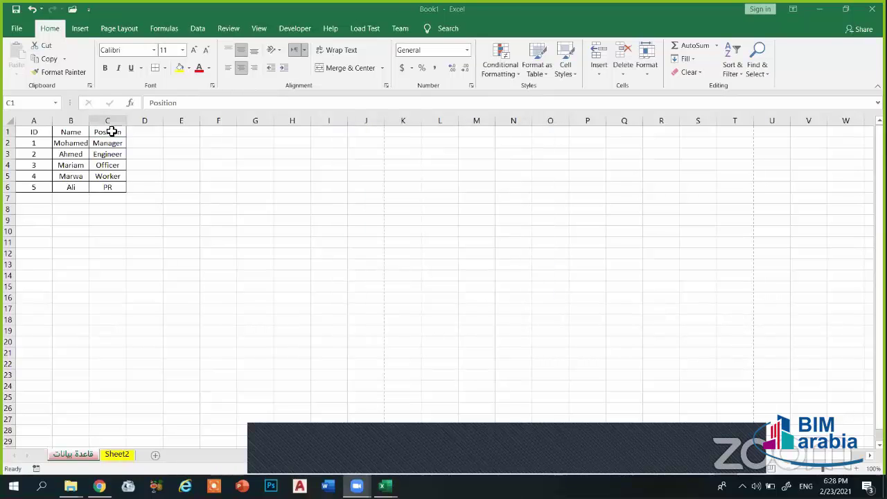
Edit the C1 heading to read 'Position of name', with a line break before 'name'
left_click(343, 51)
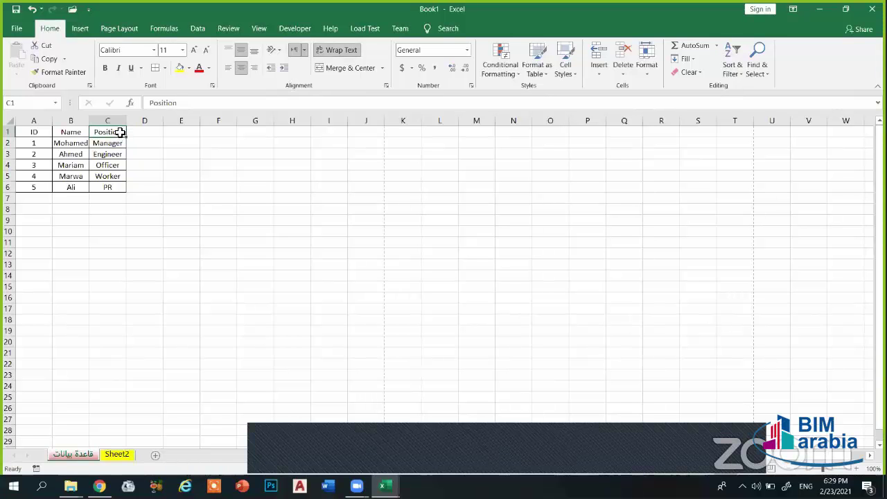
double_click(121, 131)
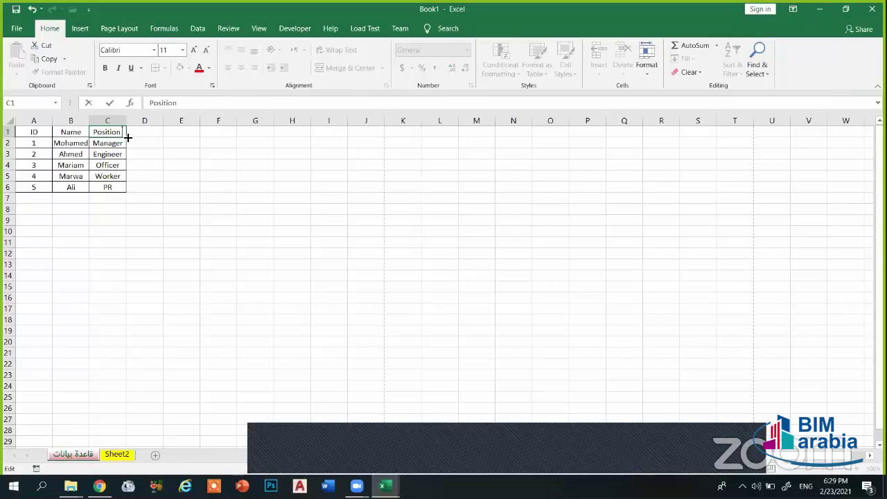
type("of")
key("alt+Return")
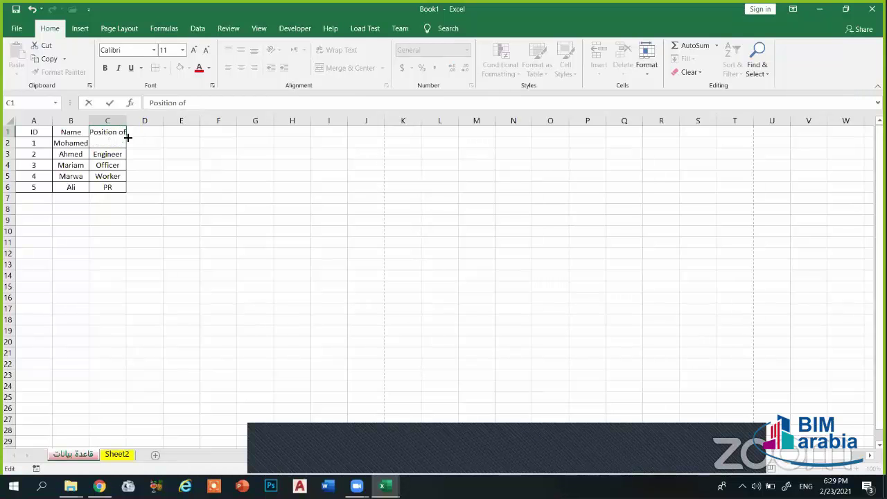
type("name")
left_click(142, 165)
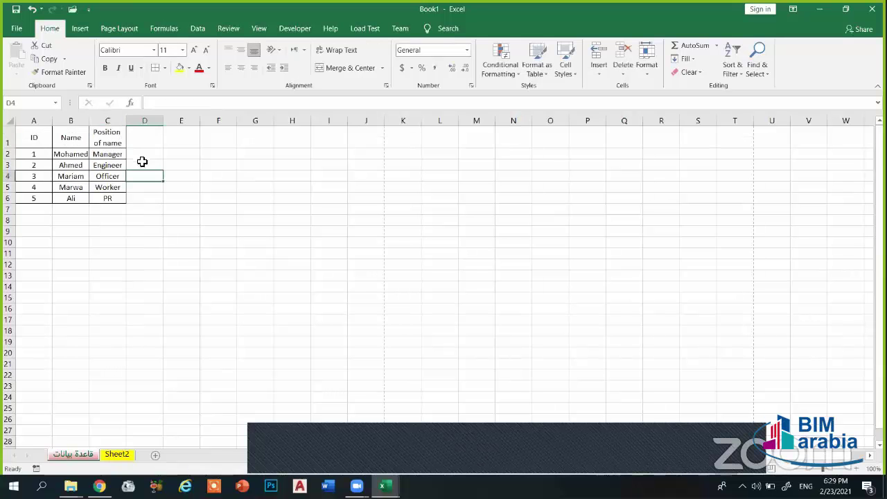
Toggle Wrap Text on C1 to compare the layouts, finally undoing the wrapping
left_click(113, 141)
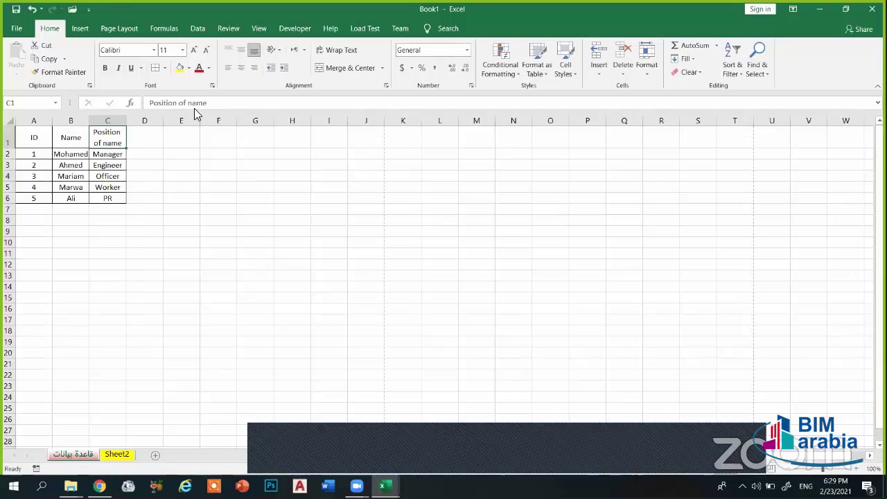
left_click(347, 51)
left_click(135, 134)
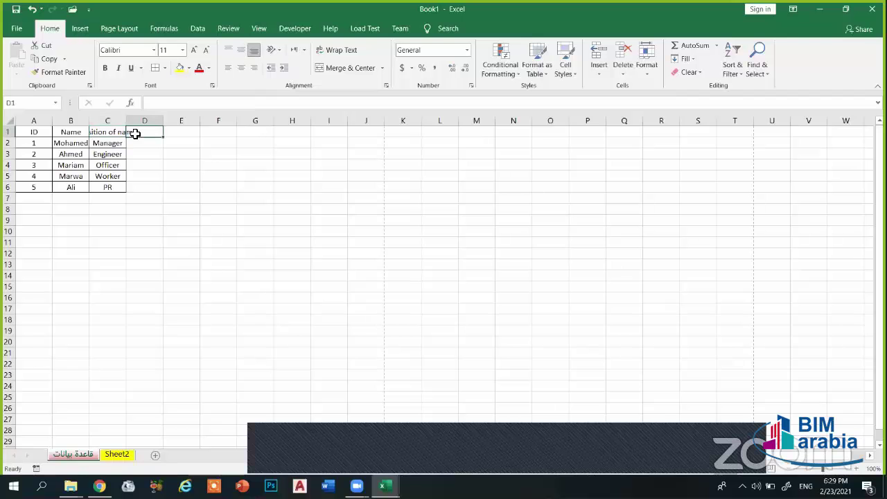
left_click(112, 133)
left_click(141, 134)
left_click(119, 135)
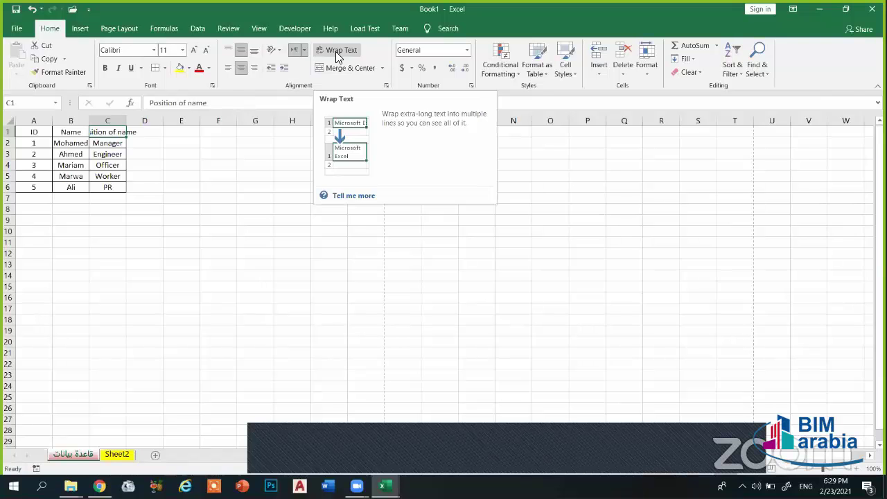
left_click(336, 51)
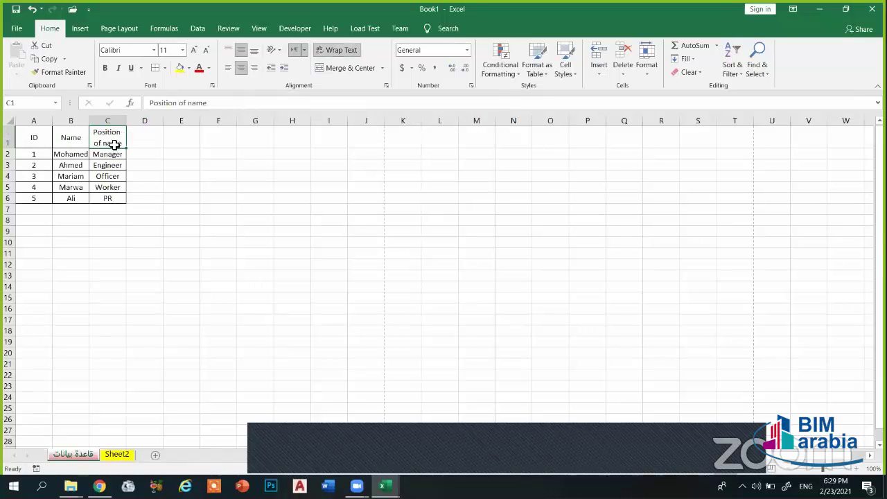
left_click(69, 142)
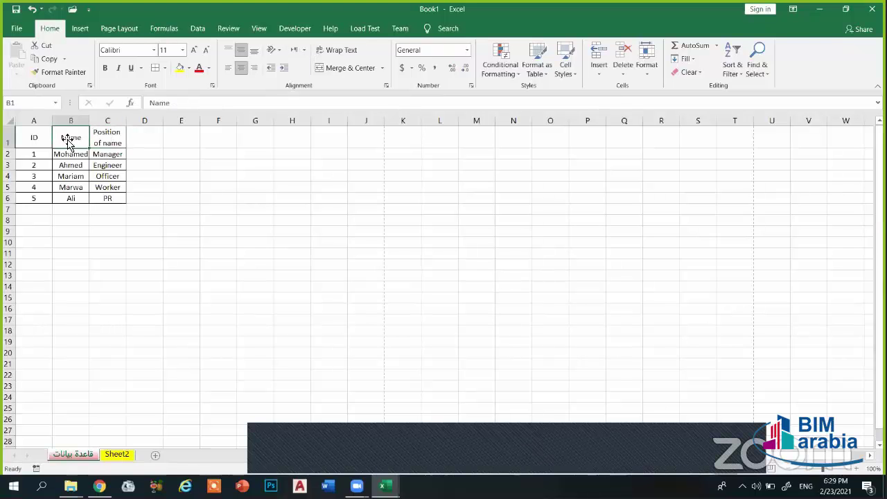
left_click(119, 141)
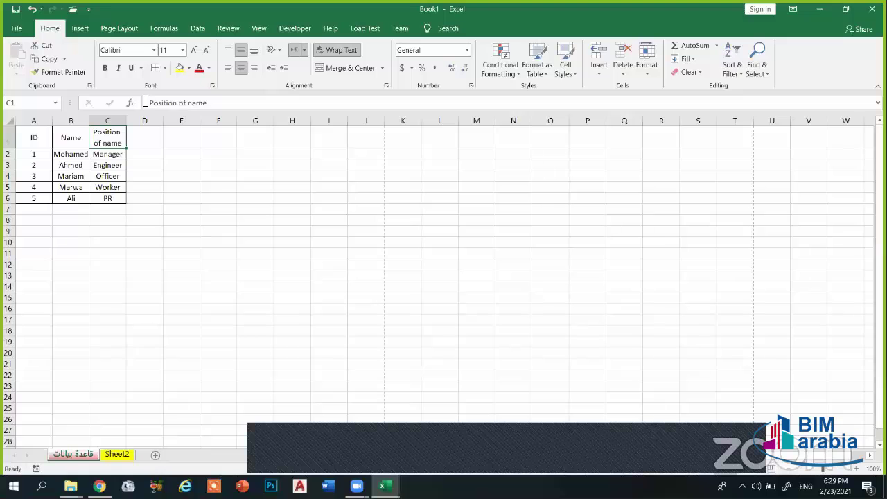
key("ctrl+z")
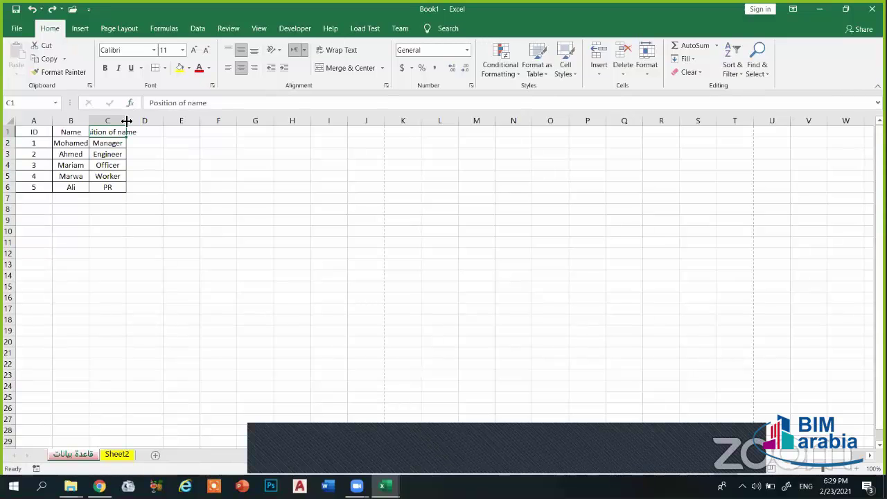
Widen columns C and B, try a taller row 1 and undo it, then select B1:B3
left_click_drag(126, 120, 150, 122)
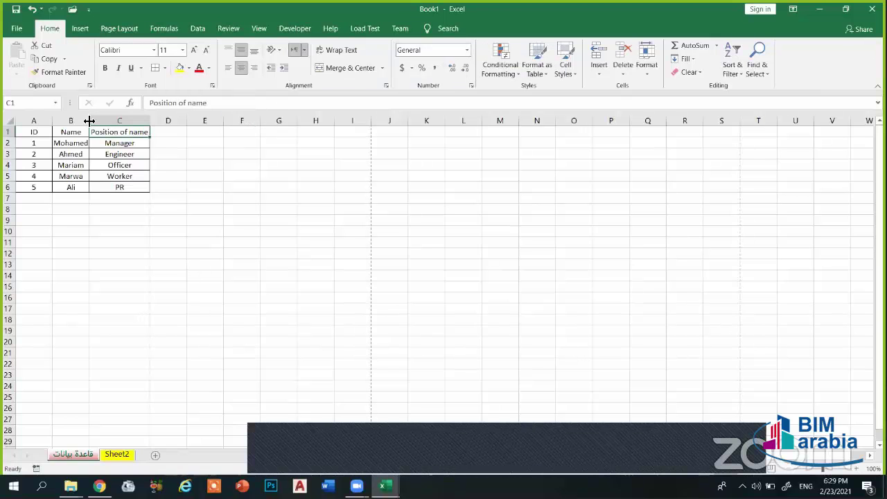
left_click_drag(90, 121, 104, 119)
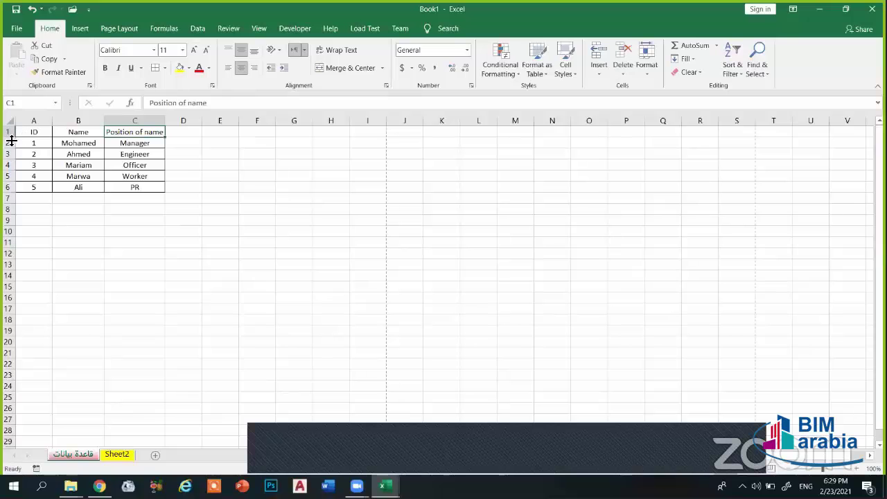
left_click_drag(10, 137, 14, 154)
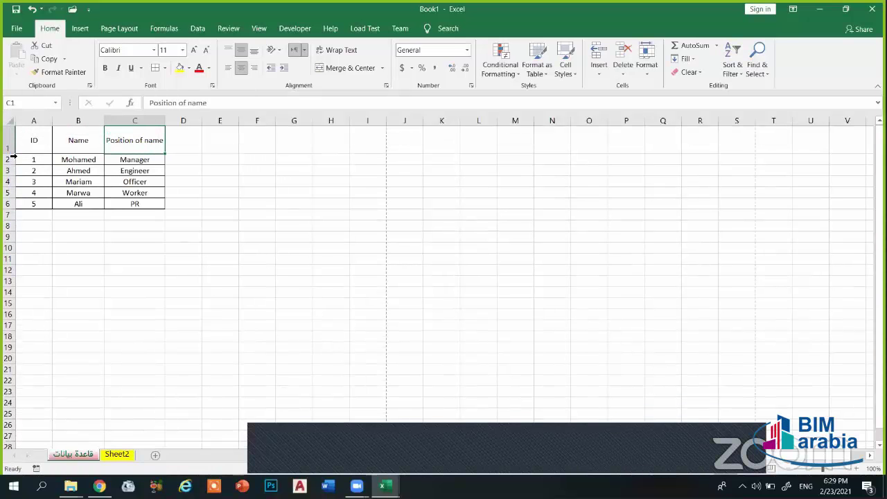
key("ctrl+z")
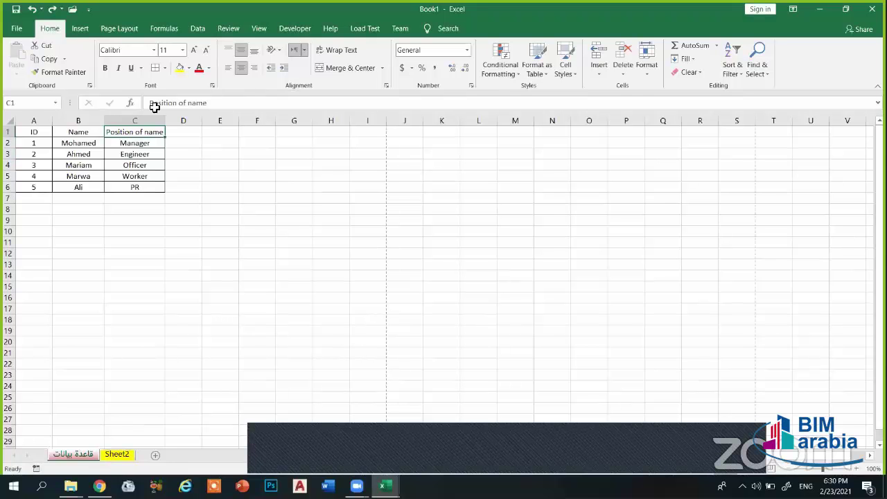
left_click_drag(90, 132, 86, 154)
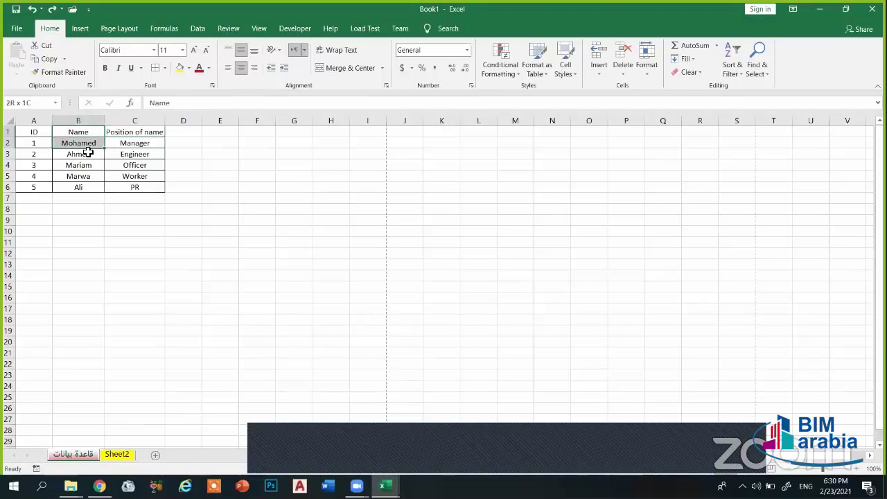
left_click(381, 69)
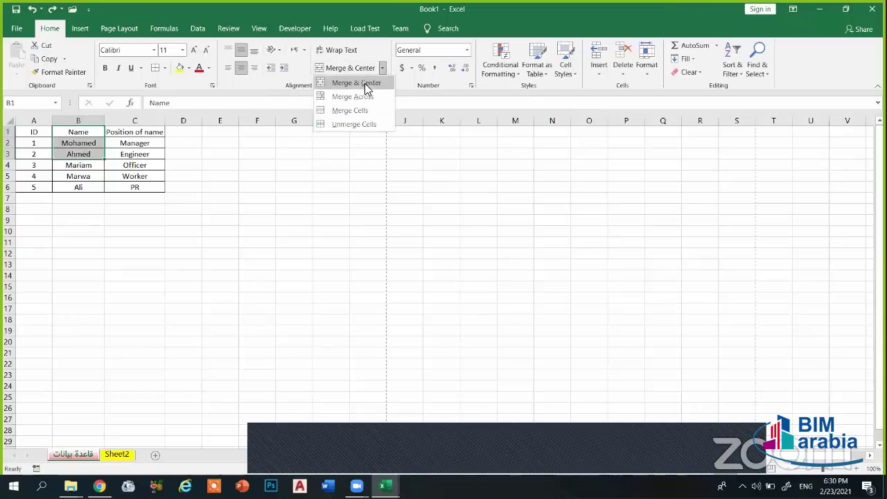
key("Return")
left_click(419, 276)
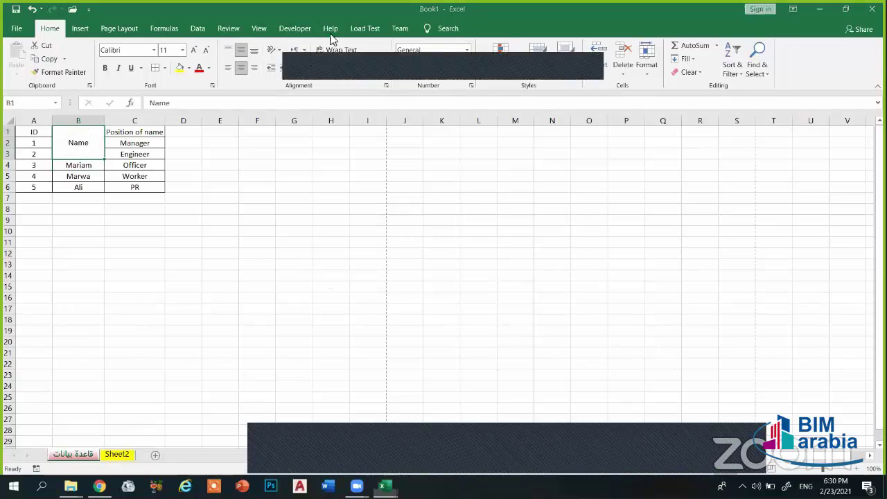
left_click(337, 50)
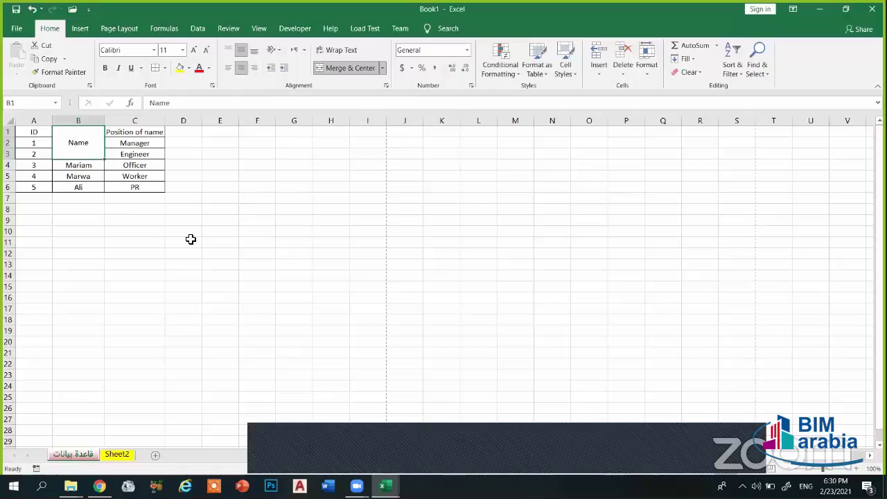
key("ctrl+z")
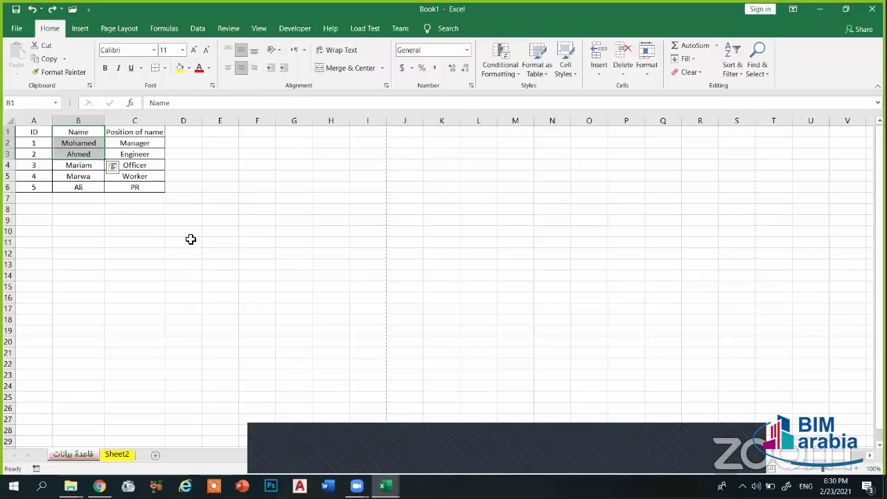
left_click(382, 152)
left_click(294, 164)
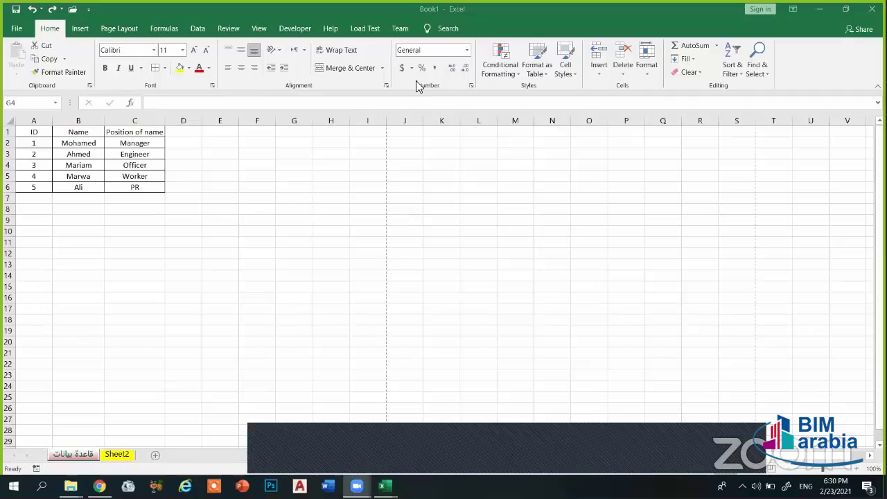
Enter 25478 in K6 and format it as Short Date, then Long Date (Thursday, October 2, 1969)
key("BackSpace")
left_click(449, 188)
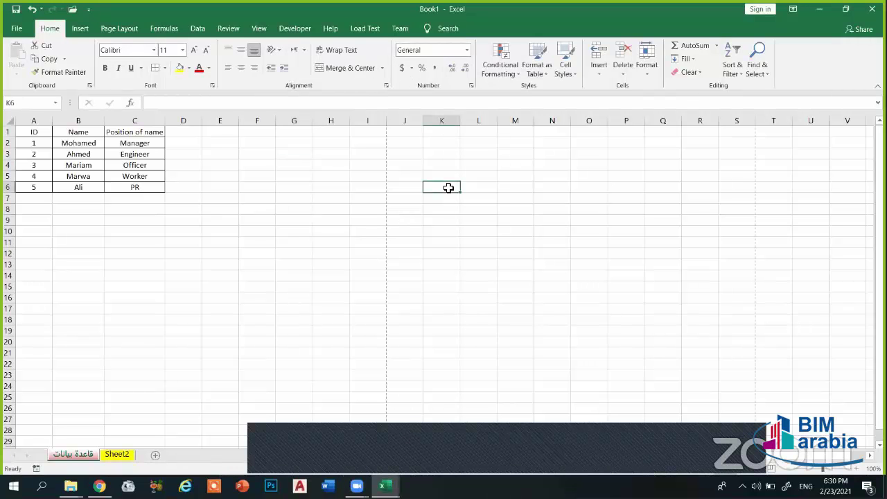
type("25478")
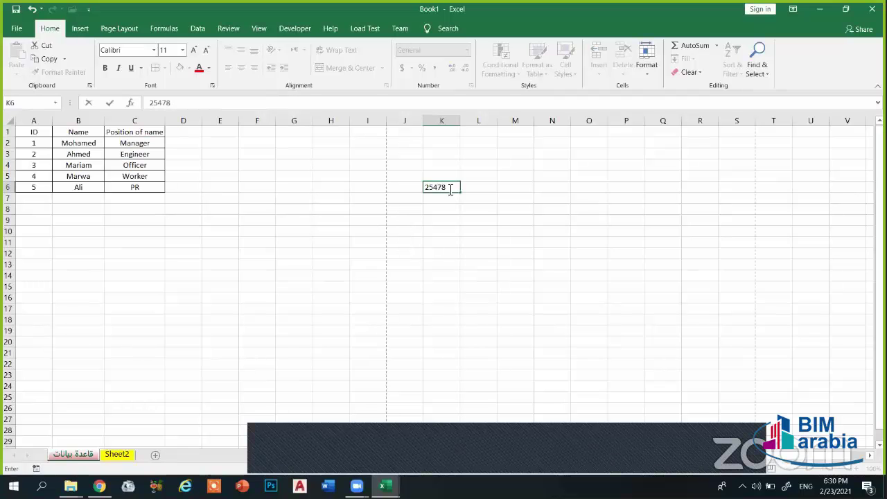
key("Return")
left_click(447, 187)
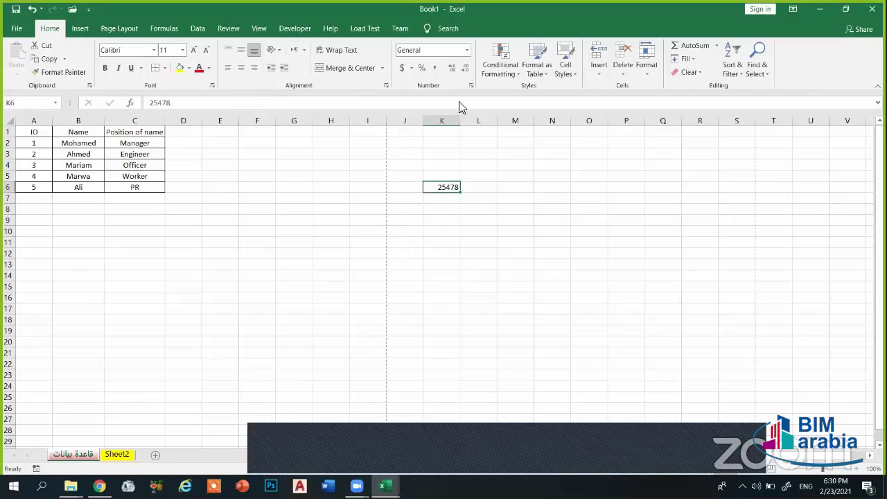
left_click(468, 52)
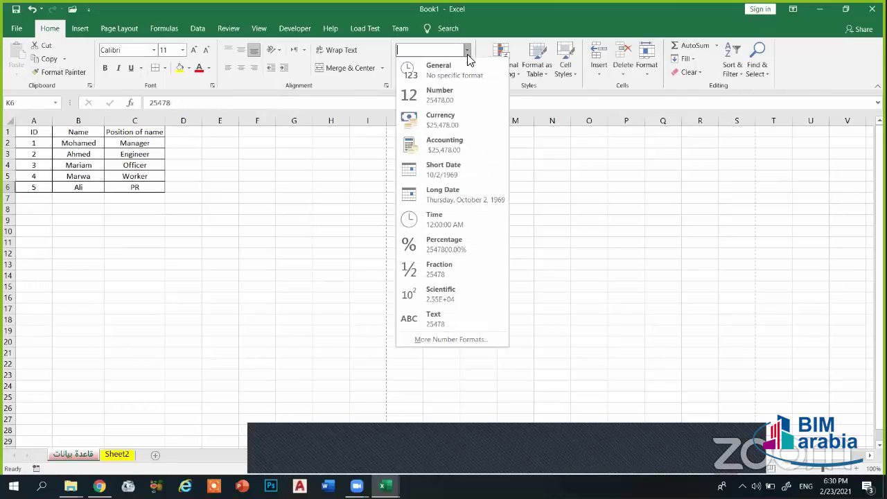
left_click(445, 165)
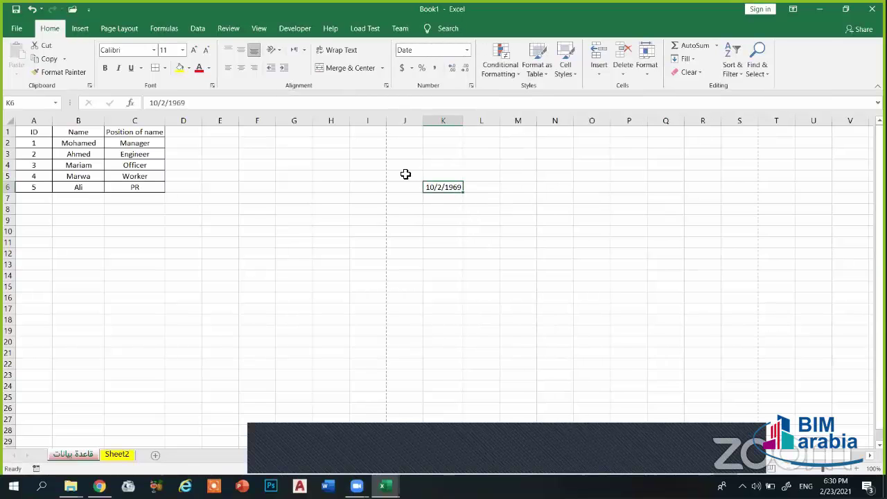
left_click(467, 52)
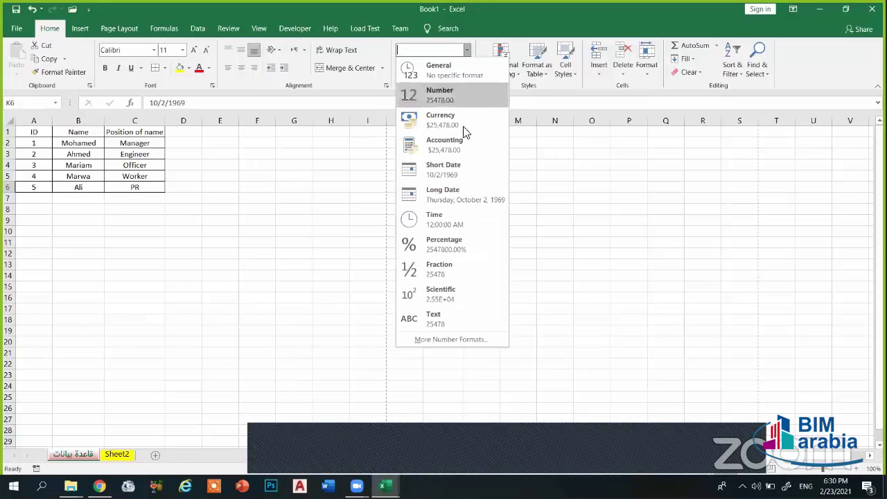
left_click(451, 193)
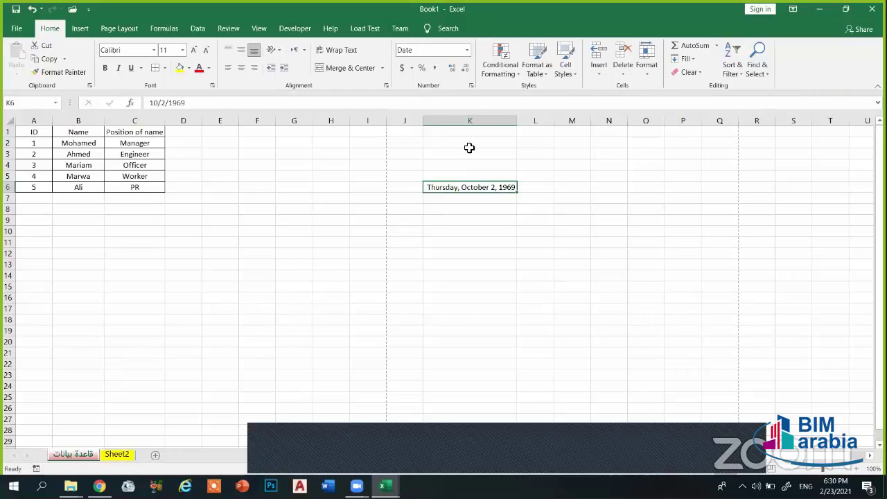
Cycle K6 through Currency, Time, Percentage and Fraction formats, ending on Text
left_click(466, 50)
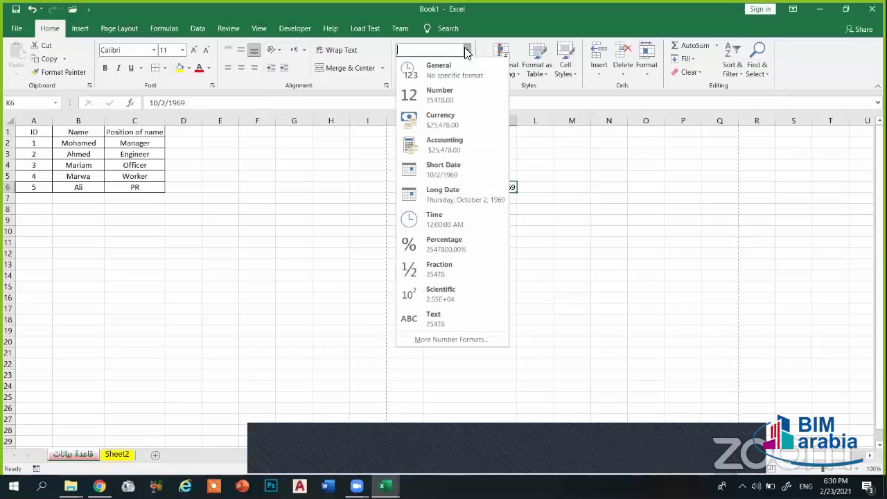
left_click(448, 120)
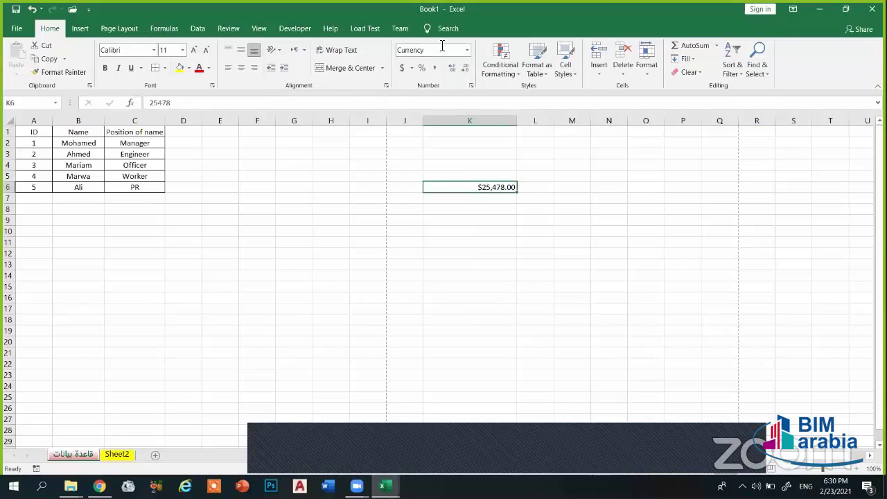
left_click(466, 51)
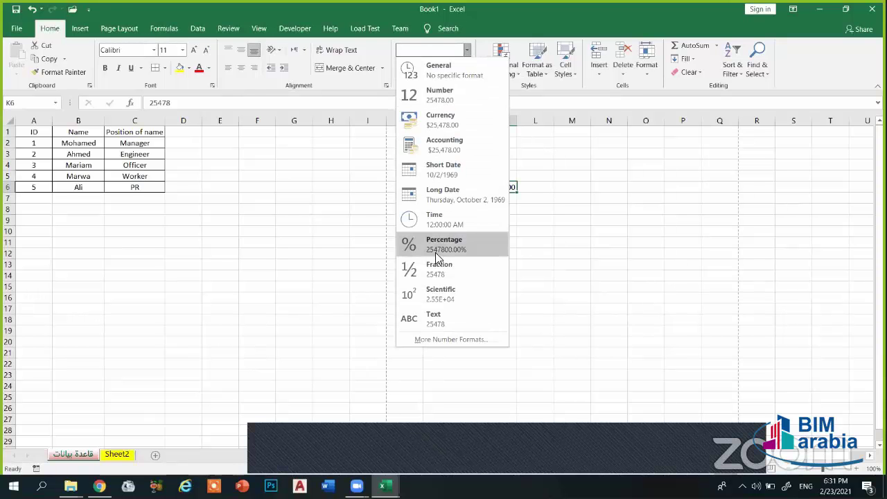
left_click(442, 222)
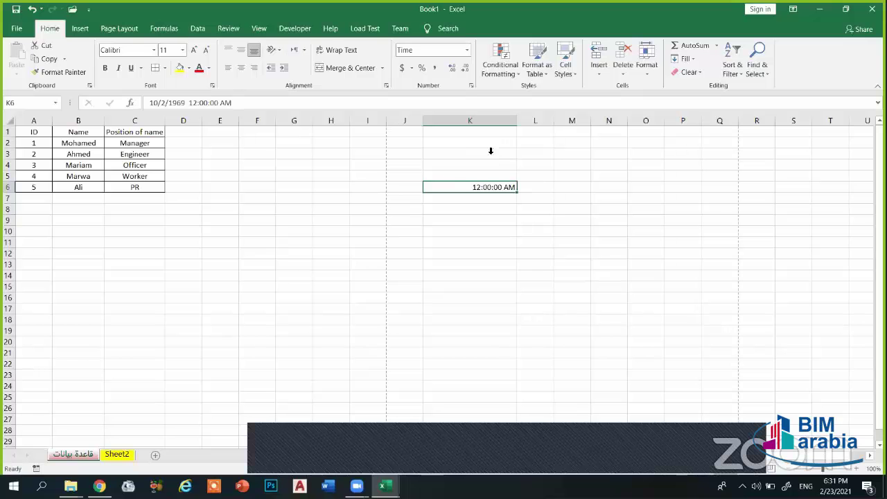
left_click(468, 52)
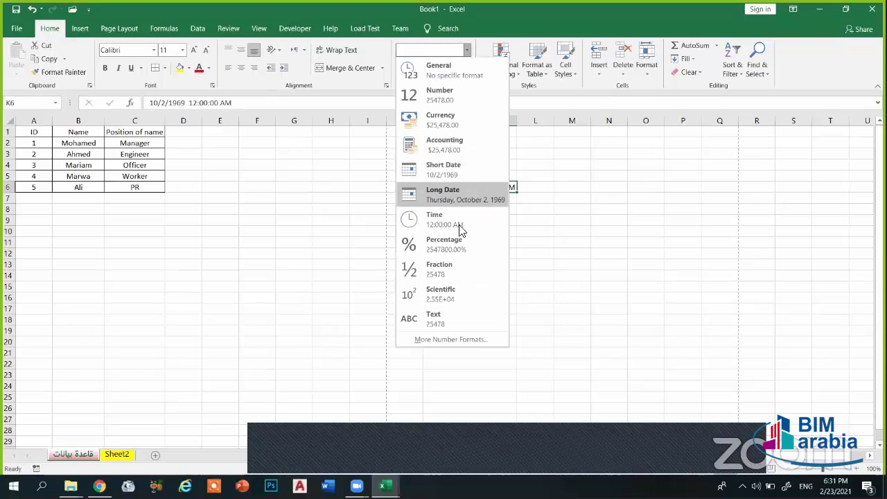
left_click(452, 243)
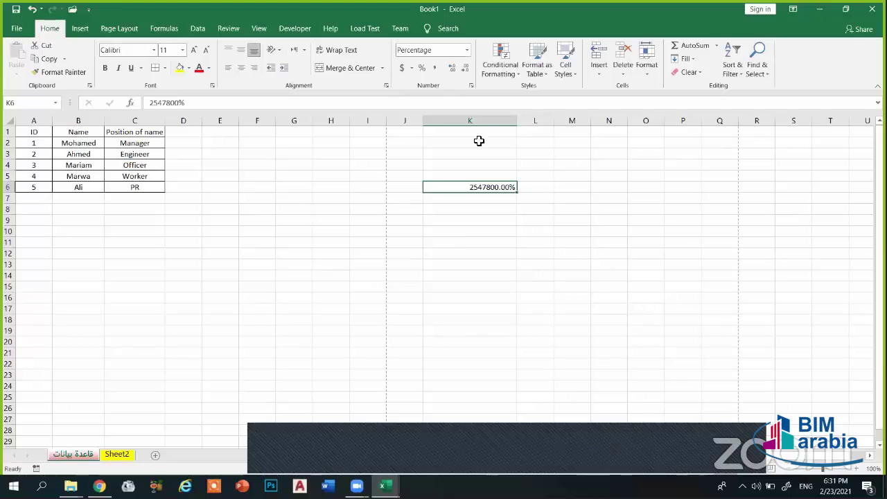
left_click(467, 50)
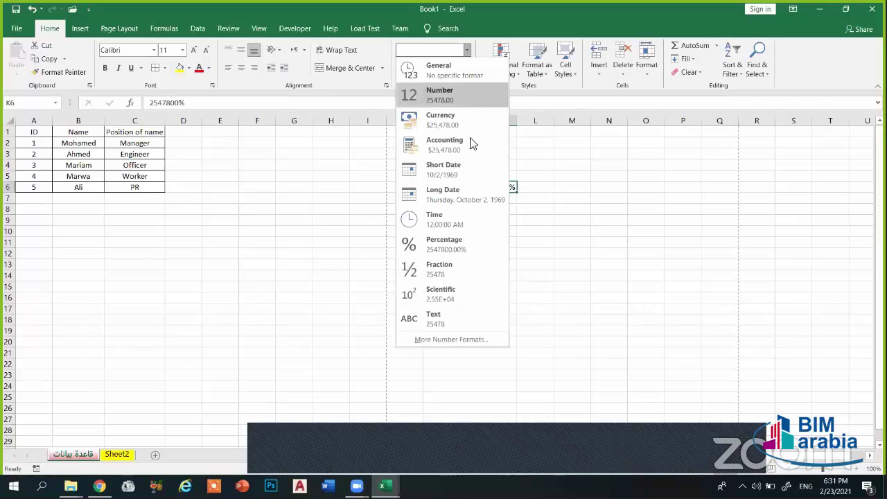
left_click(439, 268)
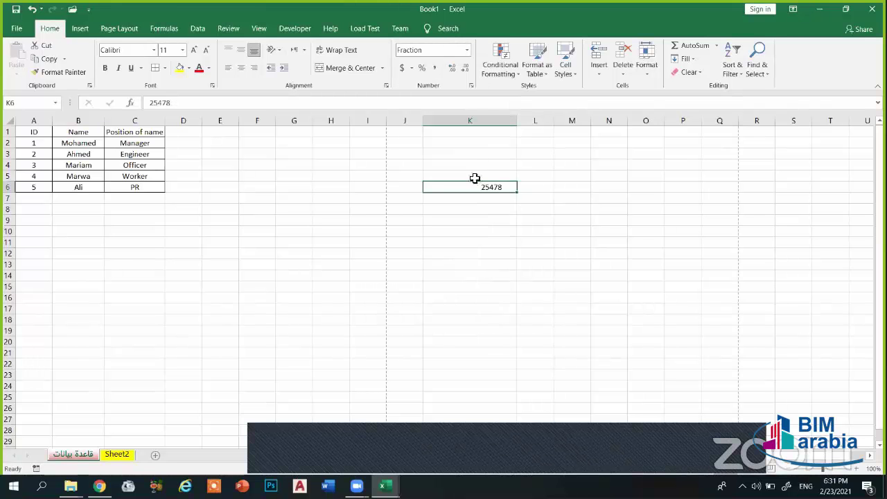
left_click(467, 50)
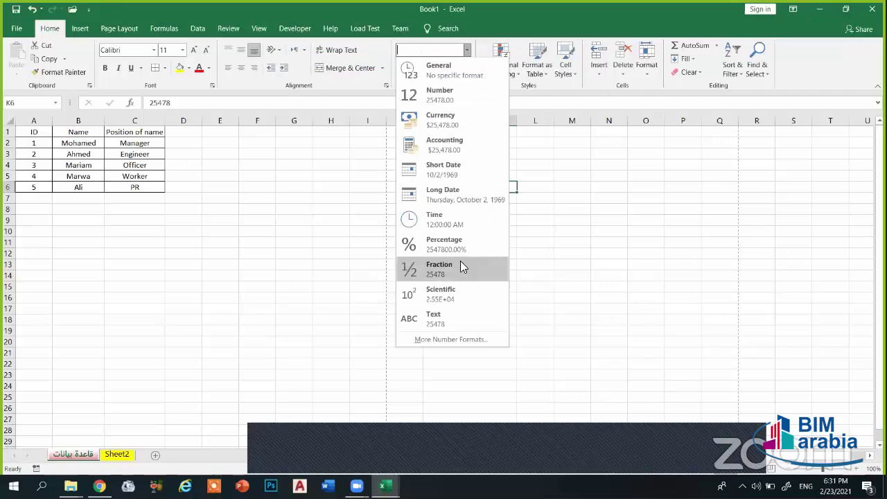
left_click(438, 322)
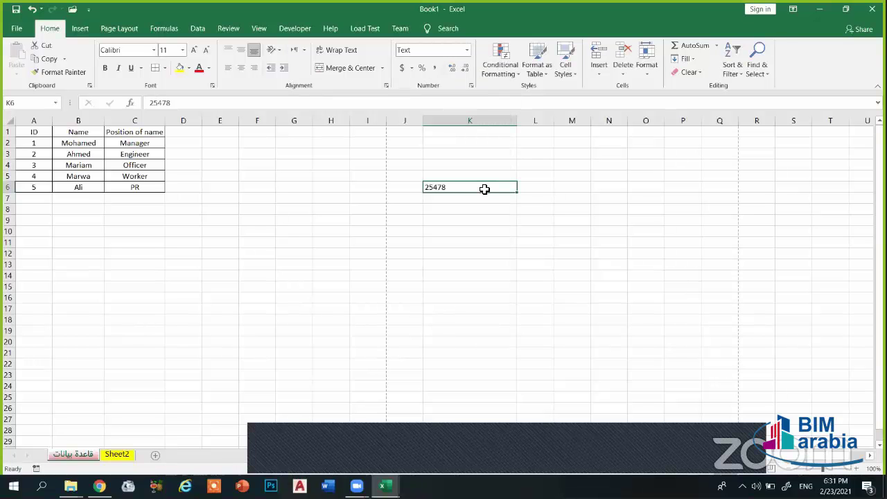
Enter an 11-digit phone number in K6 and another in K7
key("ctrl+Return")
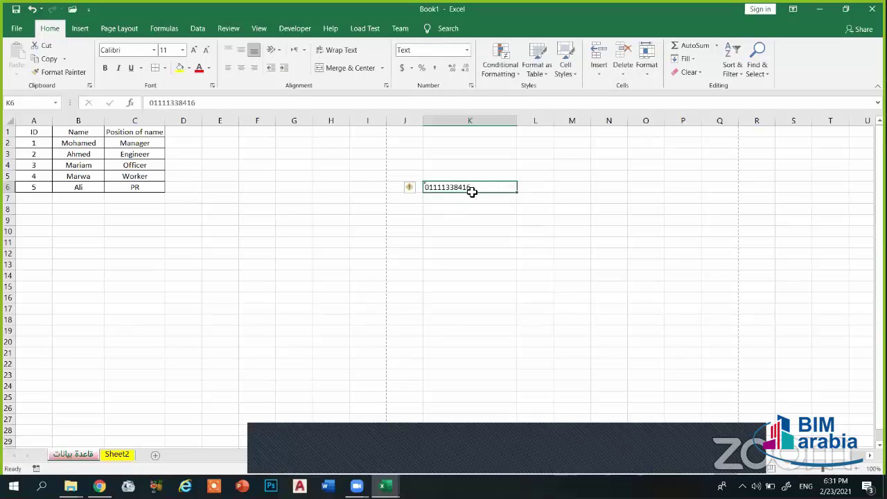
key("Return")
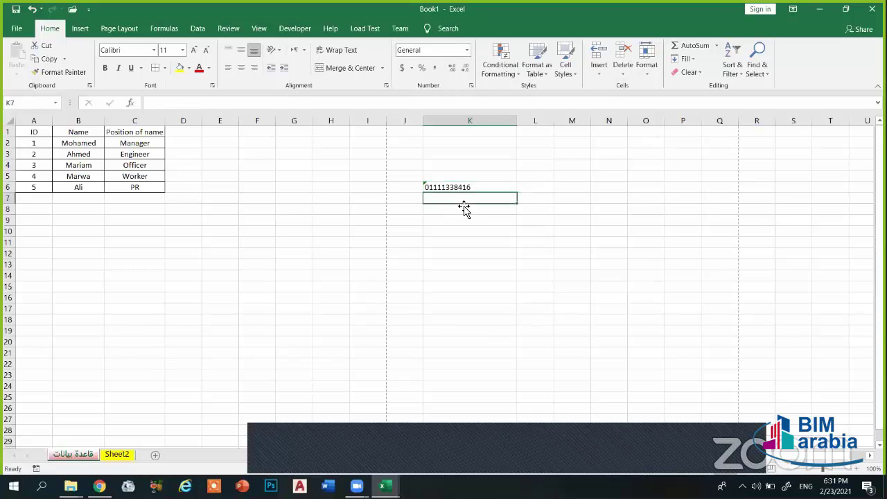
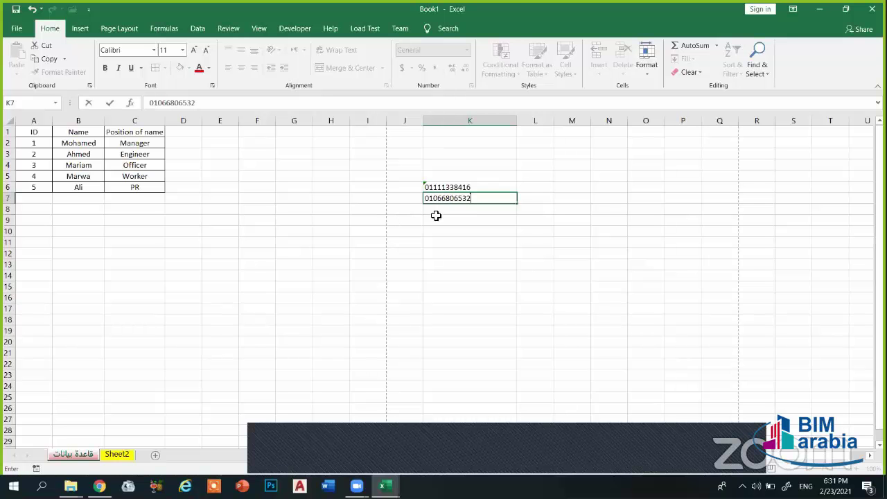
key("Return")
Format K7 as Text and re-enter its phone number so the leading zero is kept
left_click(460, 201)
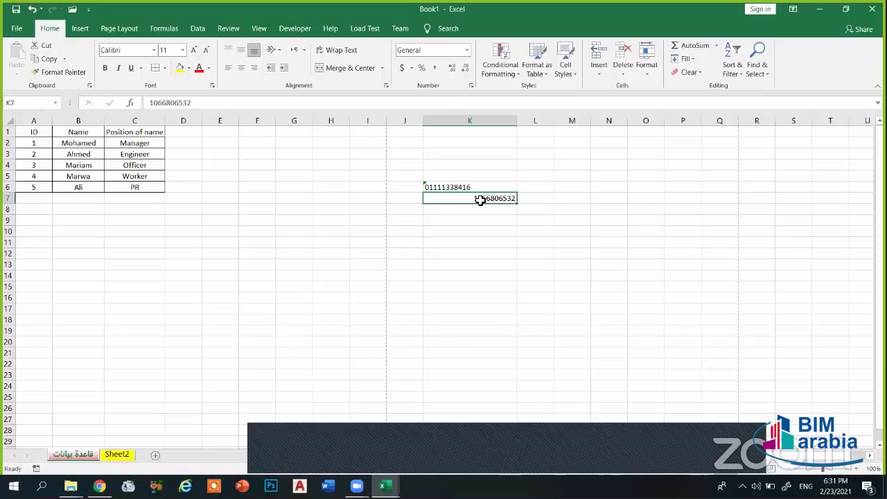
left_click(467, 50)
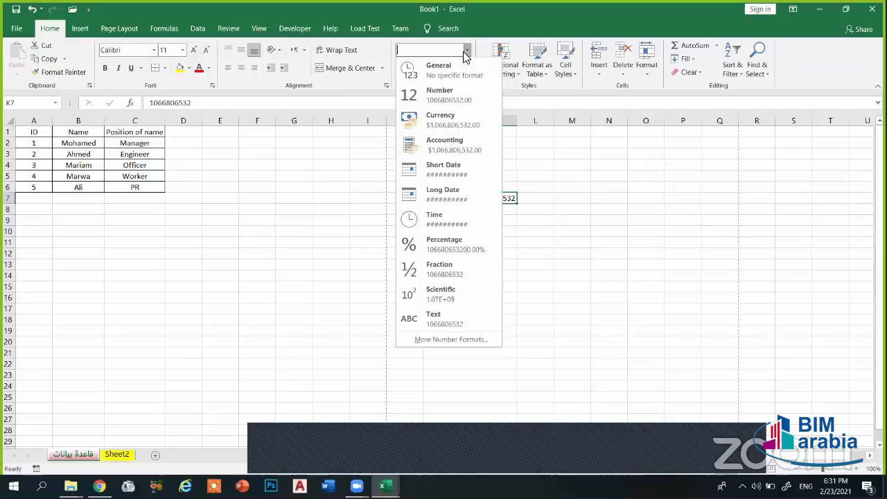
left_click(455, 323)
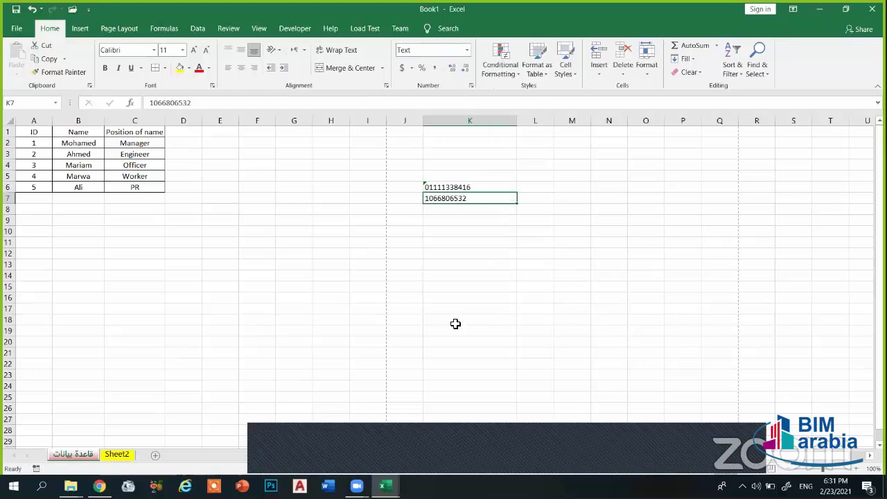
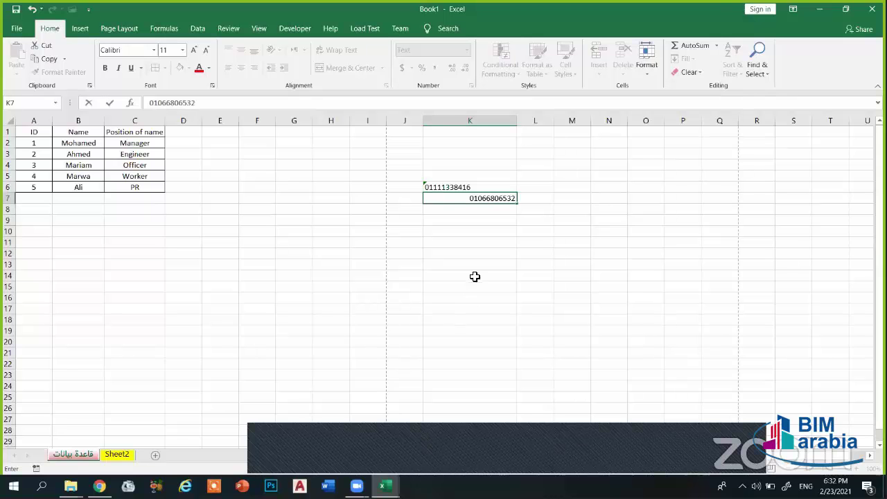
left_click(474, 277)
left_click(449, 199)
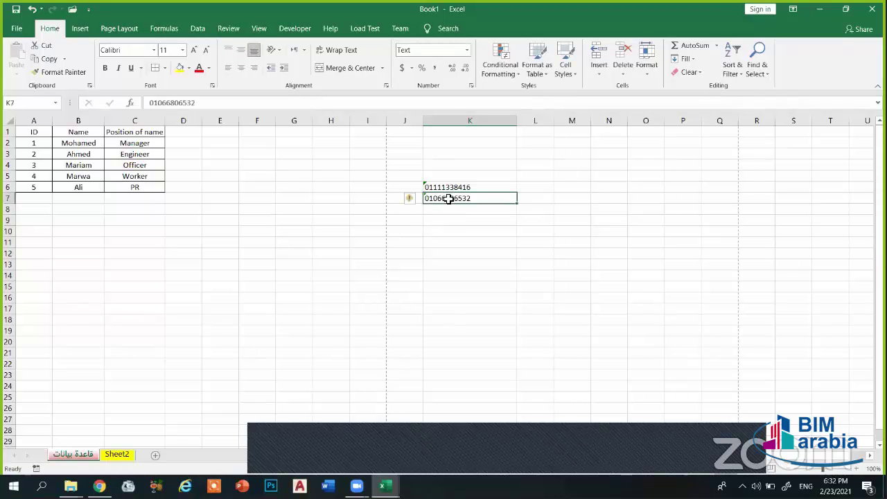
left_click(448, 188)
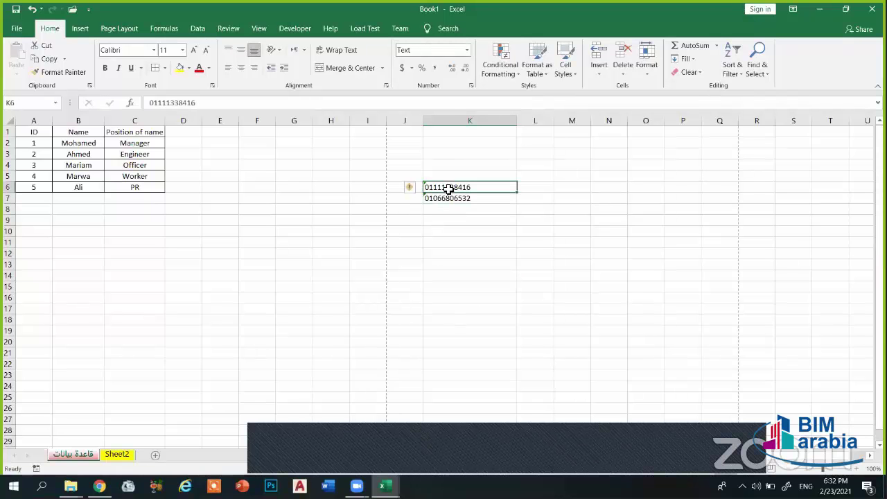
Try Comma Style and Accounting options on K6, then view General and Number in Format Cells
left_click(466, 51)
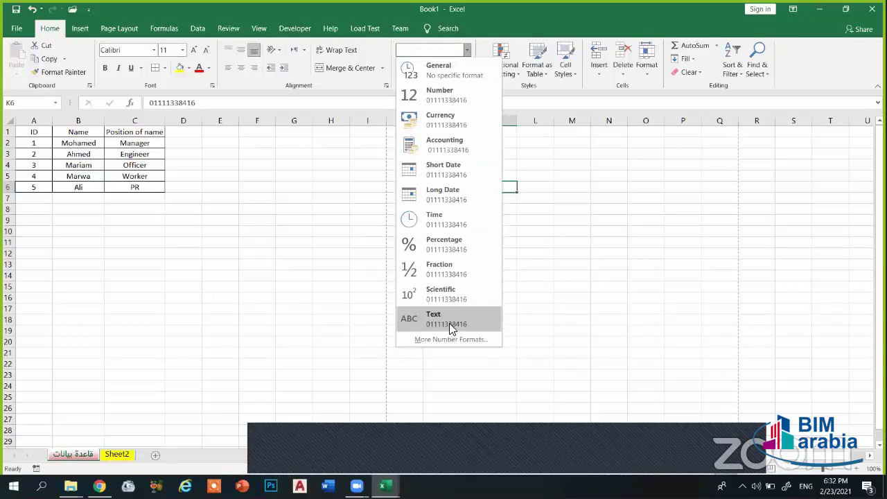
left_click(513, 234)
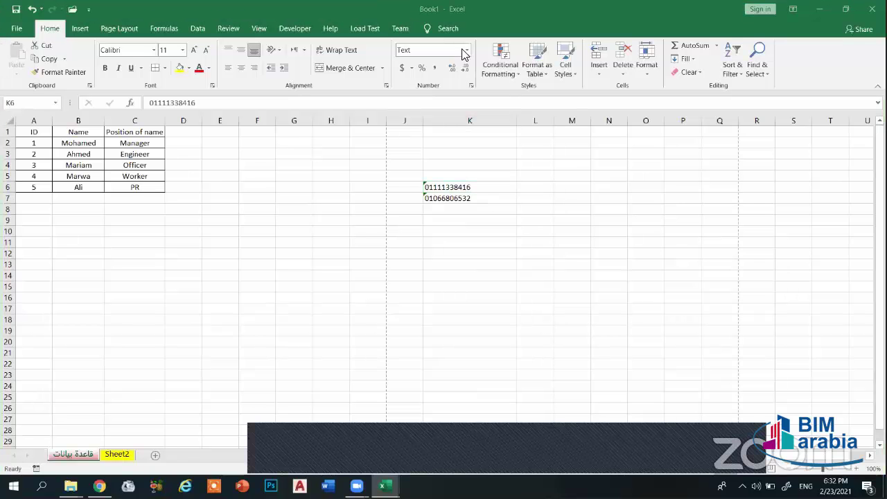
left_click(434, 71)
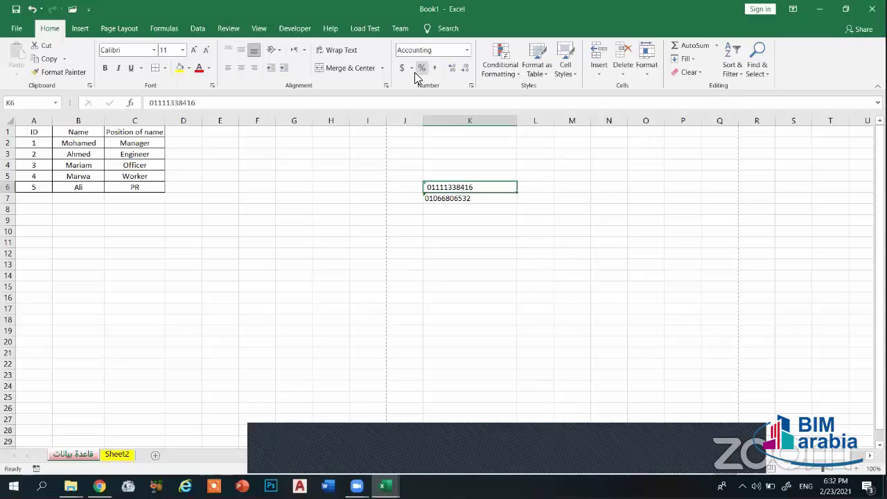
left_click(410, 68)
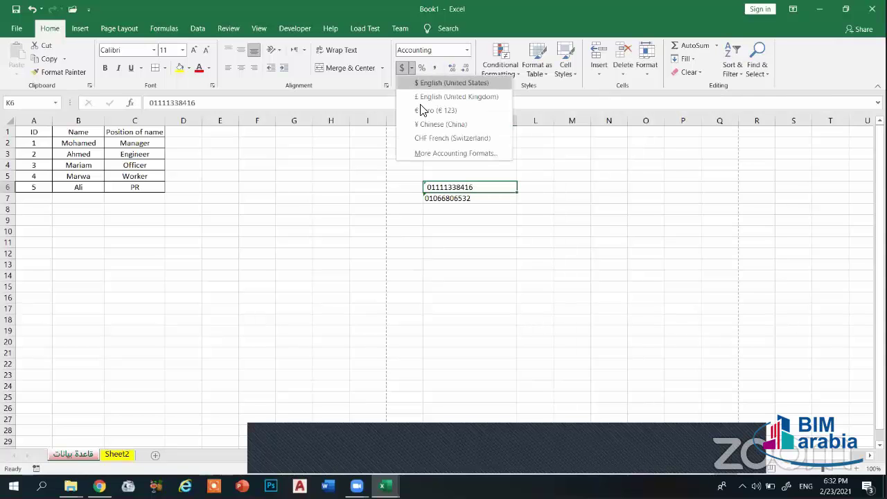
left_click(466, 66)
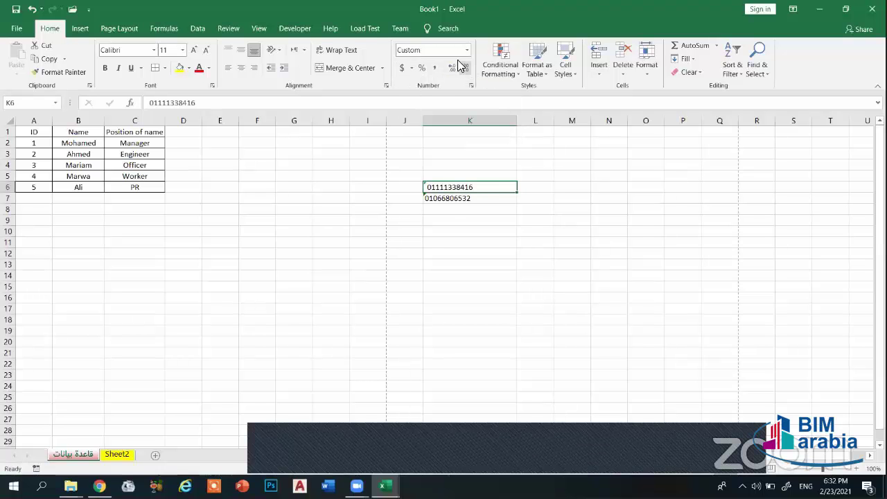
left_click(468, 51)
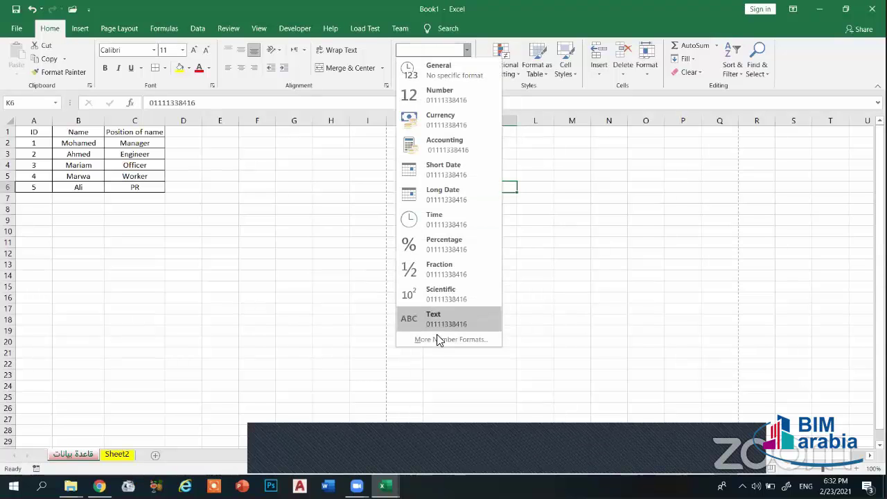
left_click(437, 339)
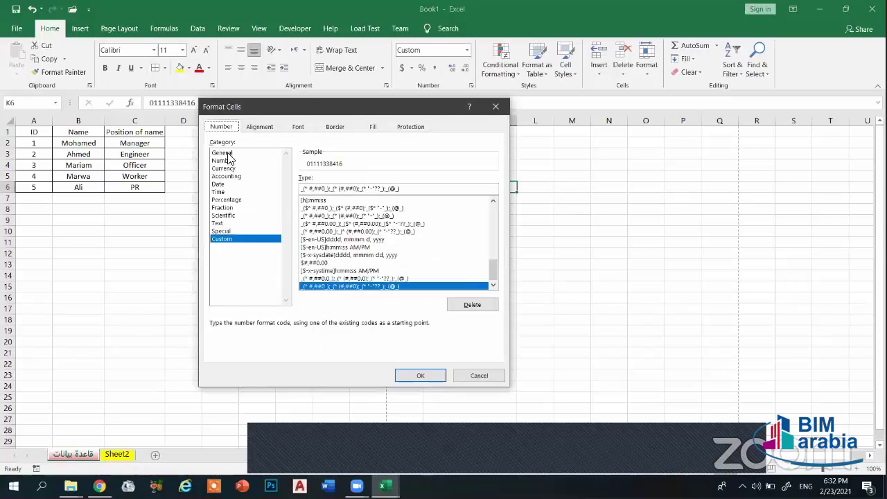
left_click(228, 154)
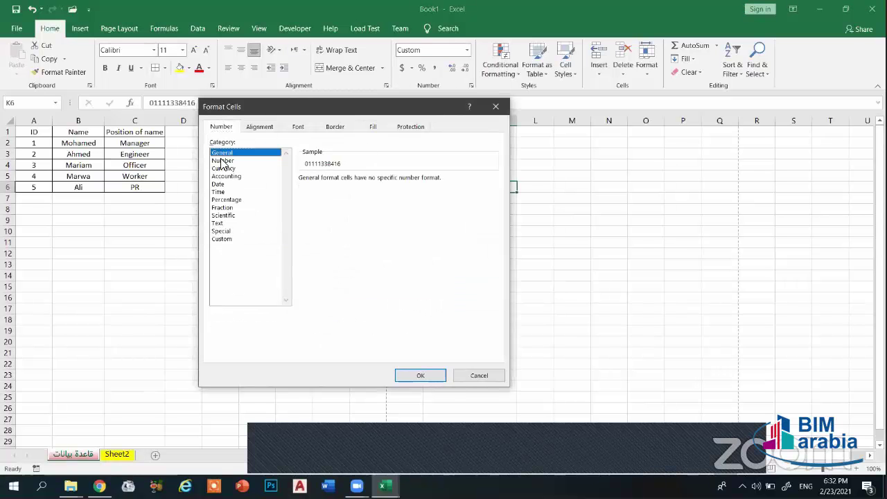
left_click(223, 161)
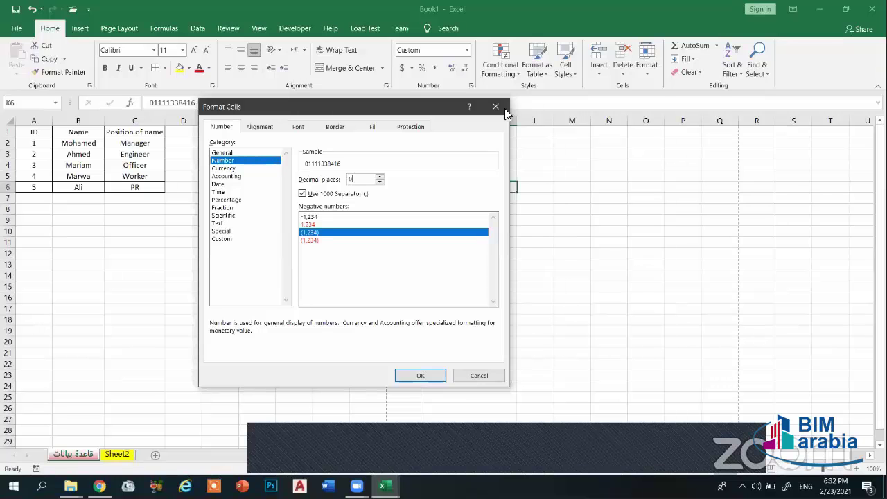
Close Format Cells and enter 12.155 in cell L12
key("Escape")
left_click(541, 252)
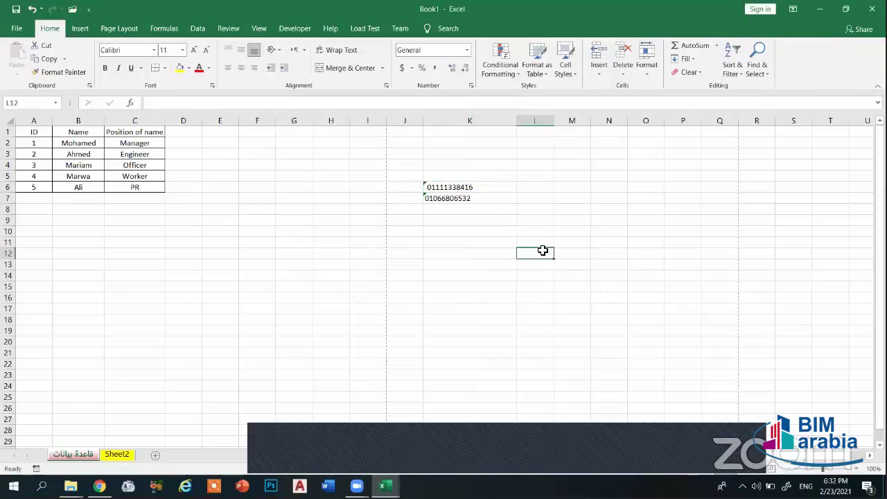
type("12")
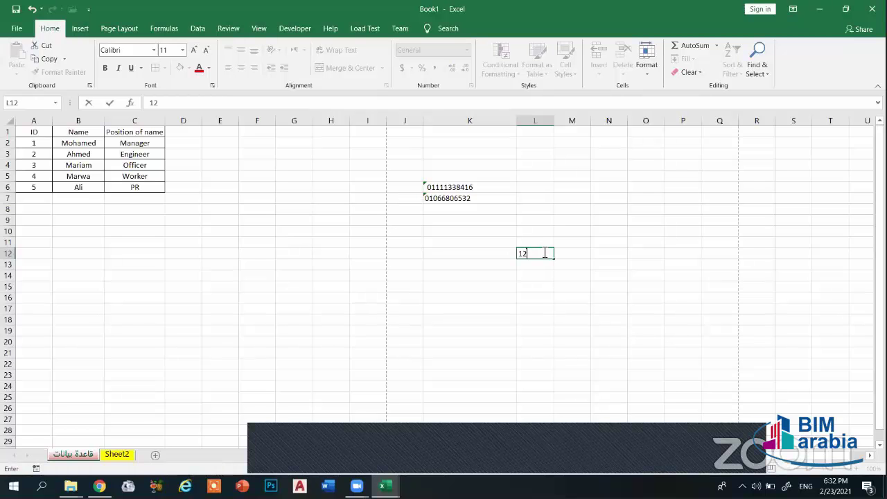
type(".15")
type("5")
left_click(467, 50)
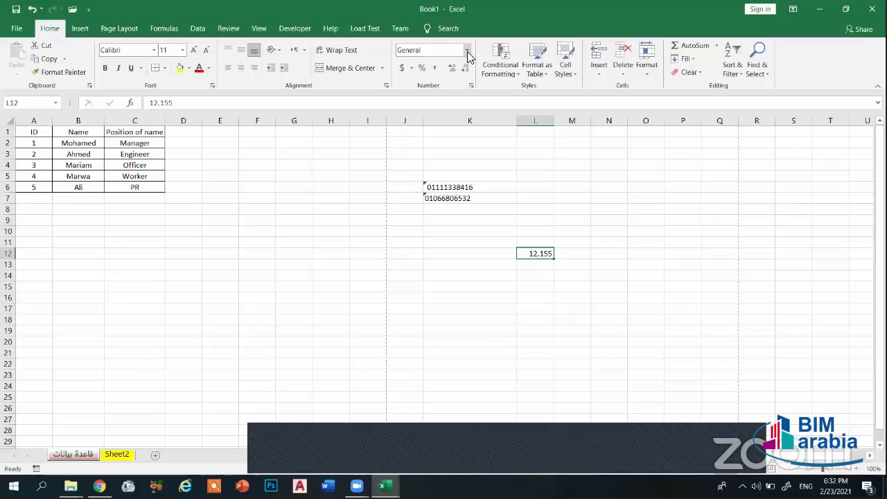
Give L12 a Number format with 1 decimal place and 1000 separator, showing 12.2
left_click(467, 50)
left_click(435, 340)
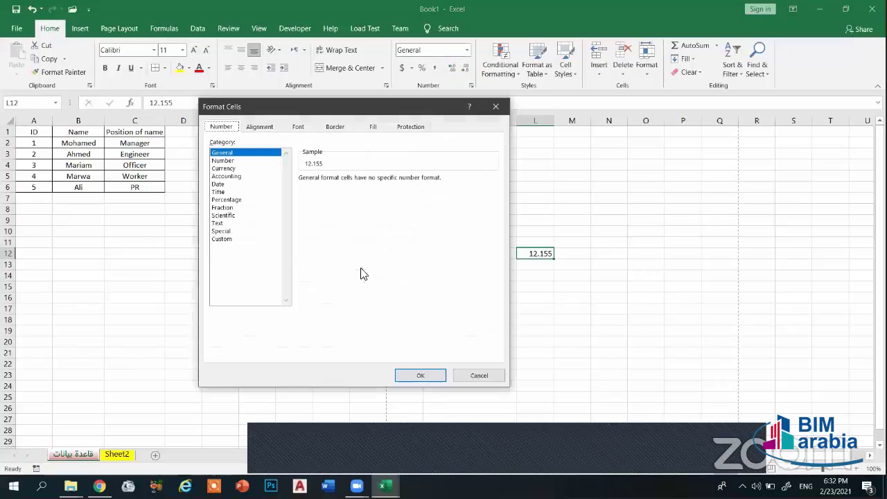
left_click(273, 161)
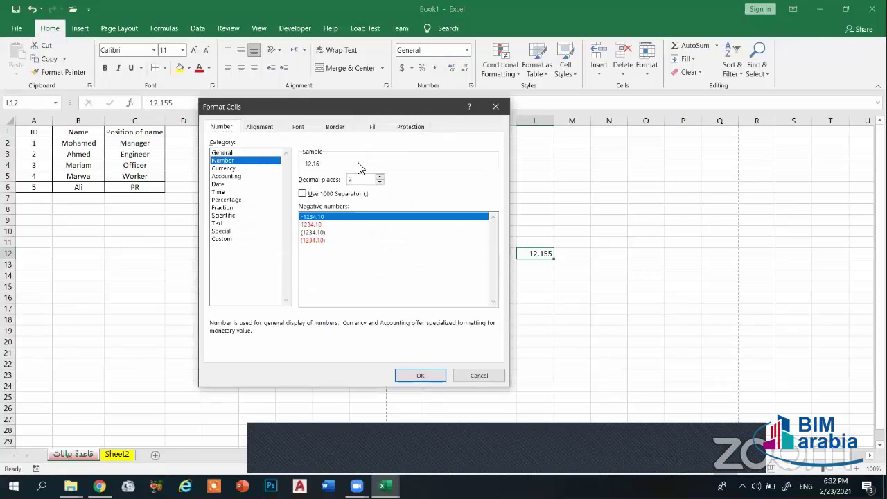
left_click(379, 182)
left_click(427, 376)
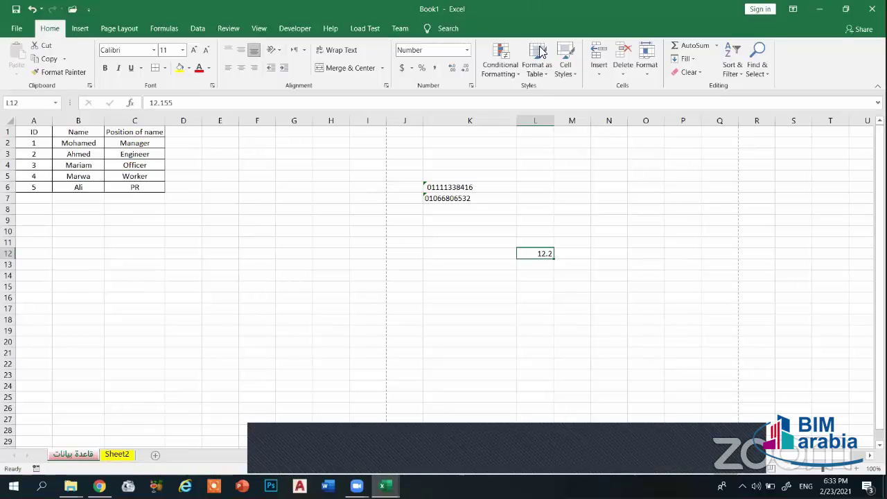
left_click(467, 50)
left_click(459, 341)
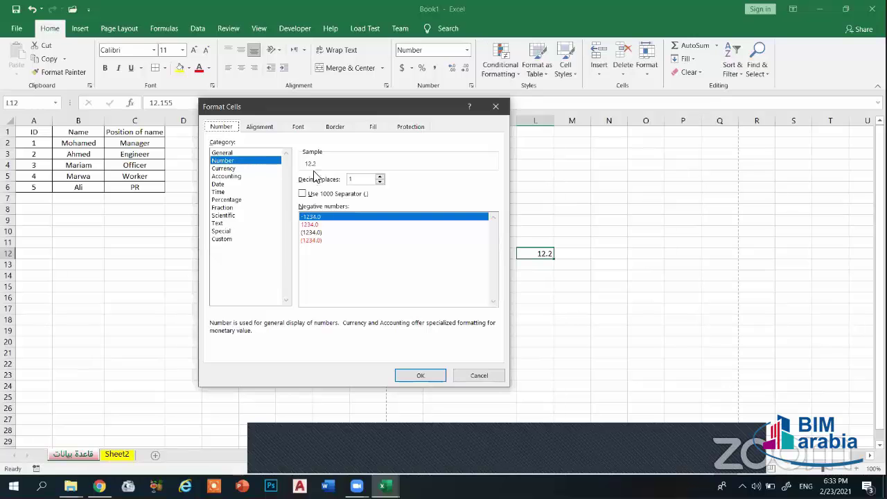
left_click(303, 194)
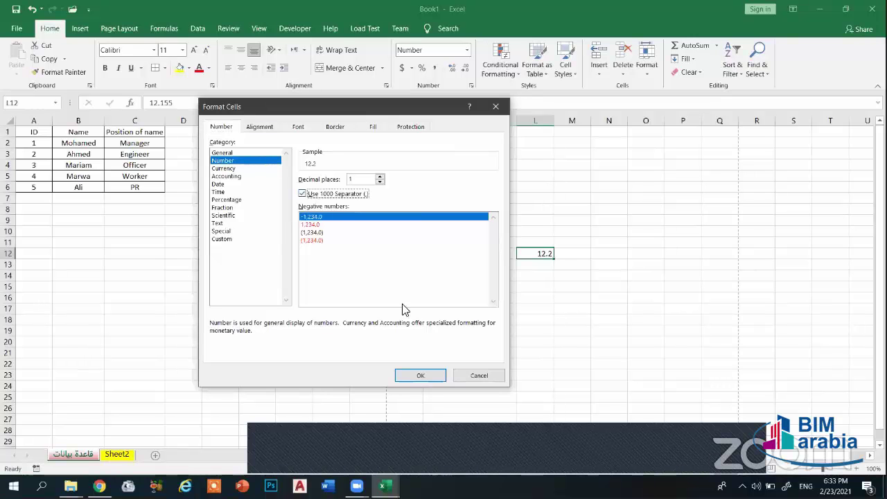
left_click(420, 375)
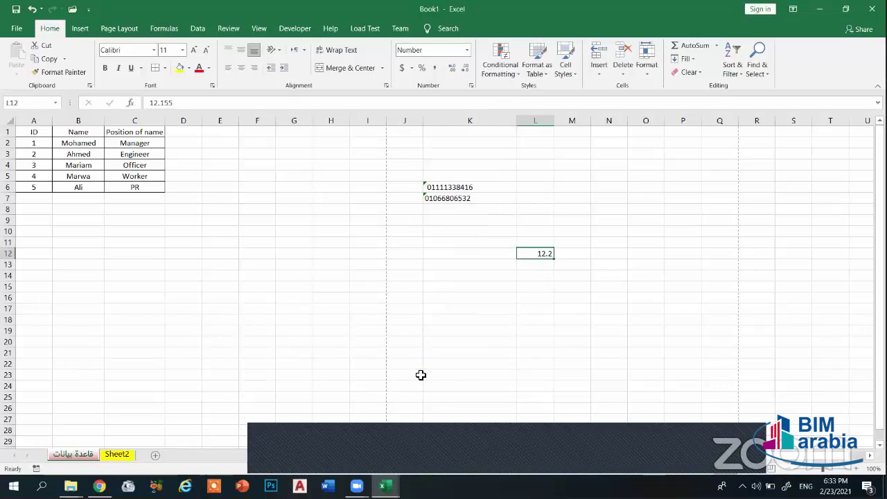
left_click(534, 265)
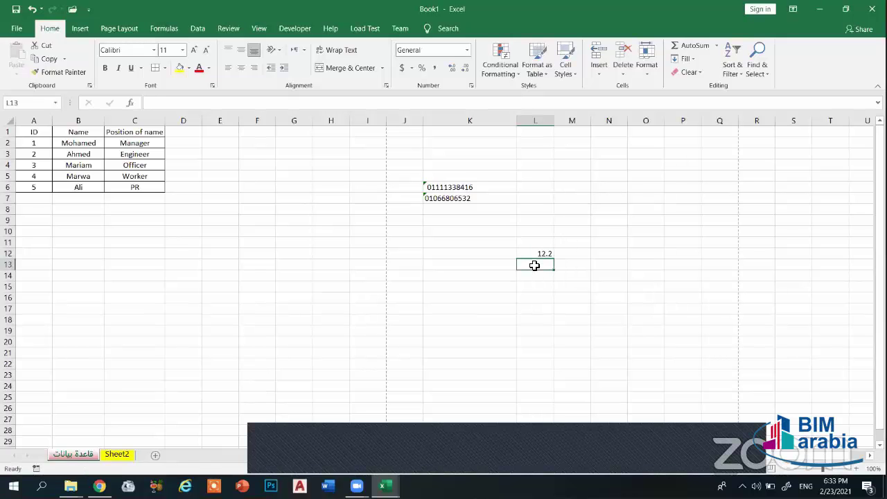
Enter 100 in L13 and apply a Number format with thousands separator
type("100")
left_click(555, 344)
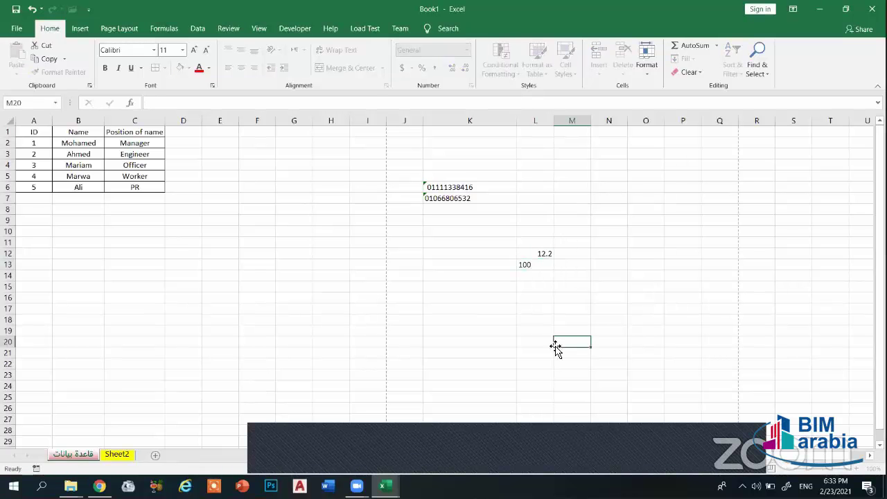
left_click(541, 266)
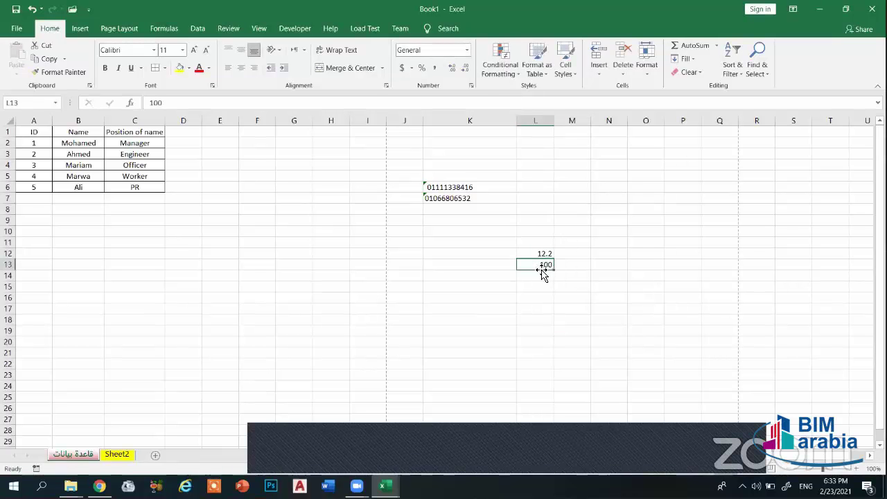
left_click(469, 52)
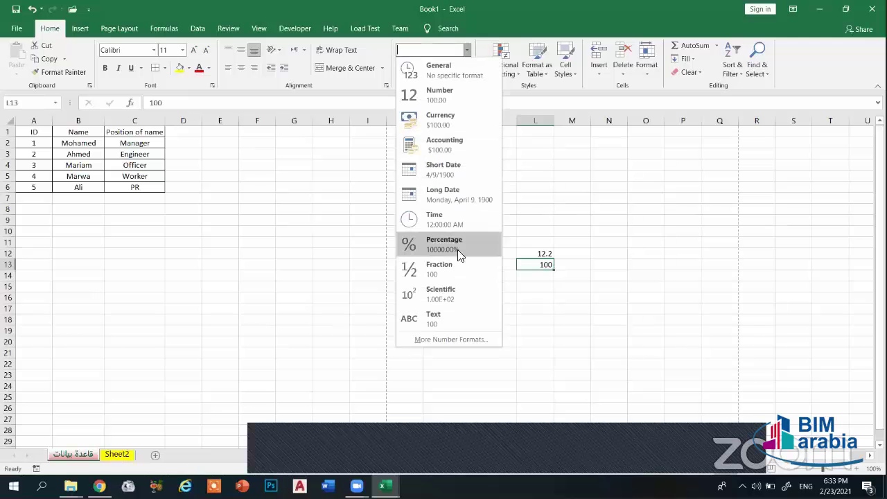
left_click(421, 335)
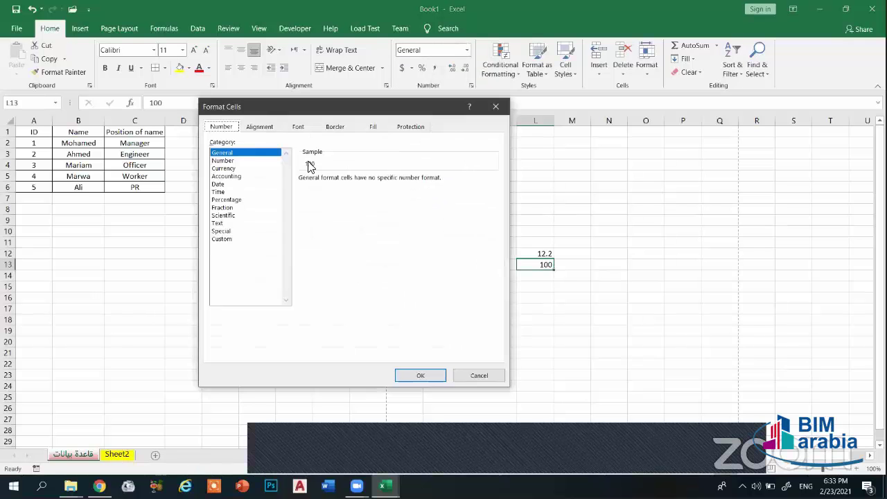
left_click(221, 160)
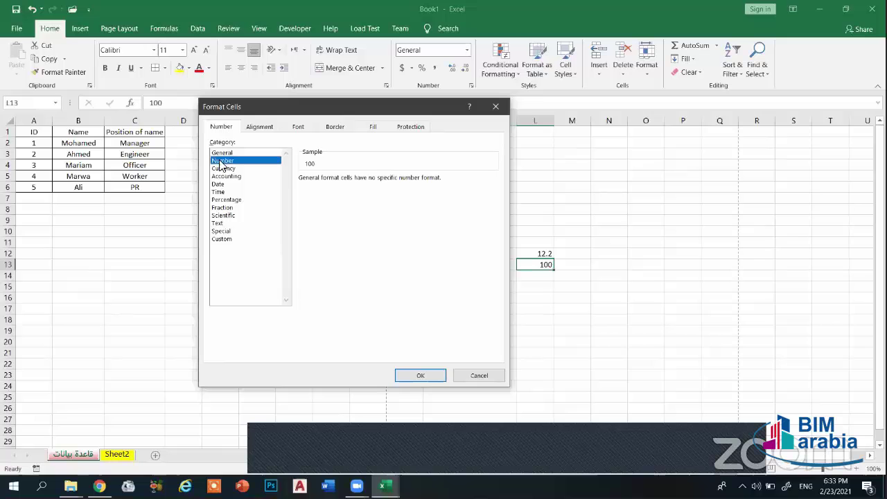
left_click(302, 193)
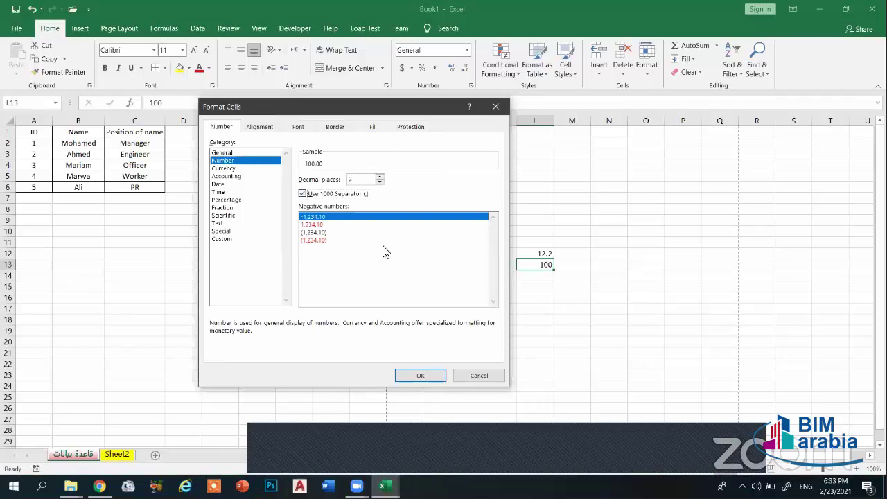
left_click(418, 376)
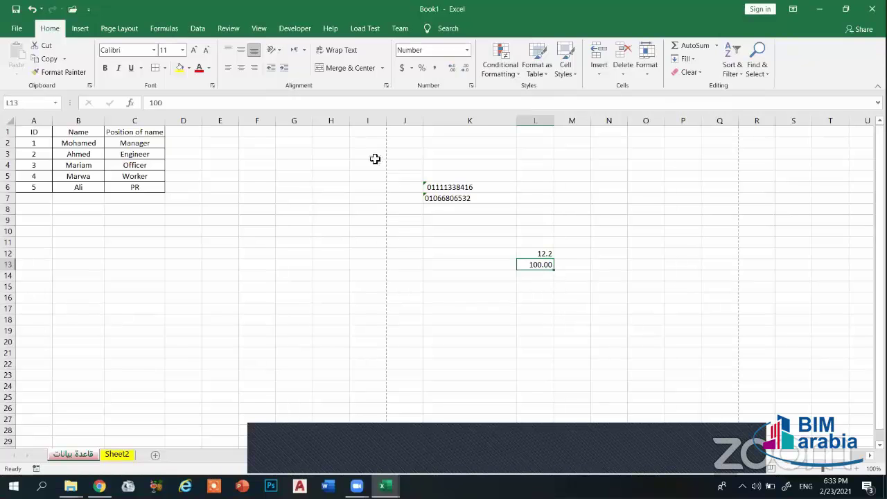
Preview Currency symbols and Date styles for L13 in Format Cells
left_click(467, 51)
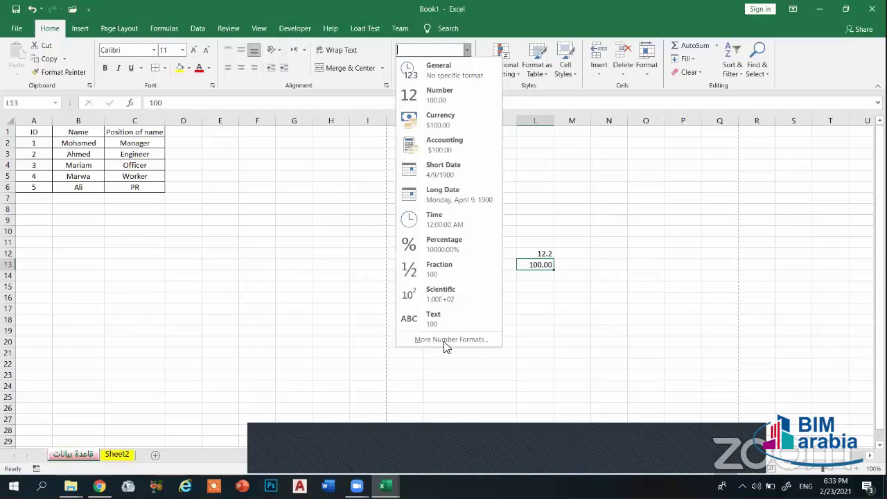
left_click(446, 345)
left_click(229, 169)
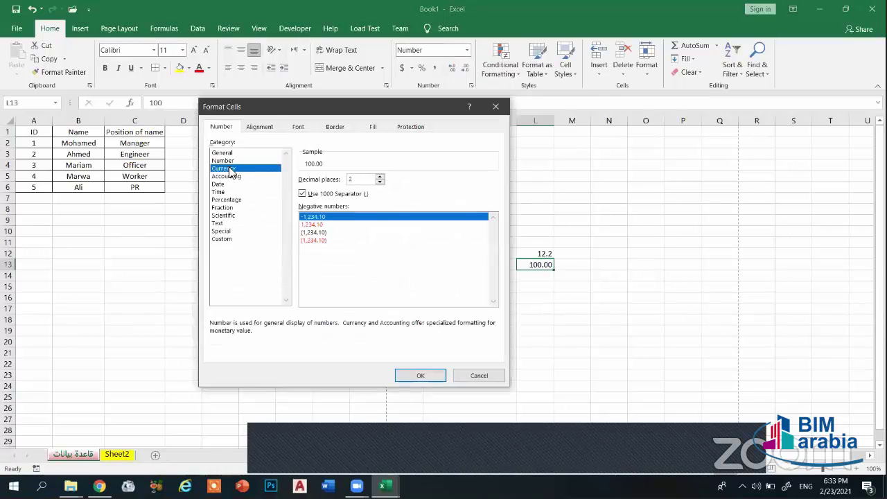
left_click(388, 195)
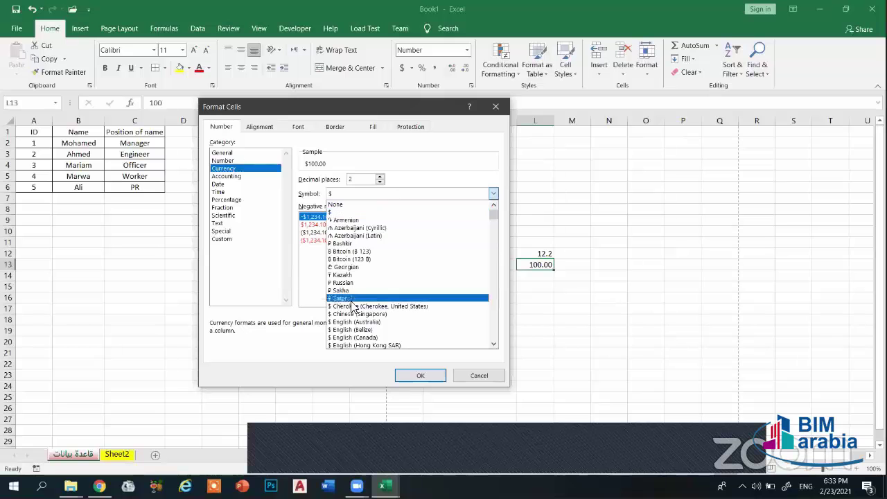
left_click(219, 184)
left_click(324, 204)
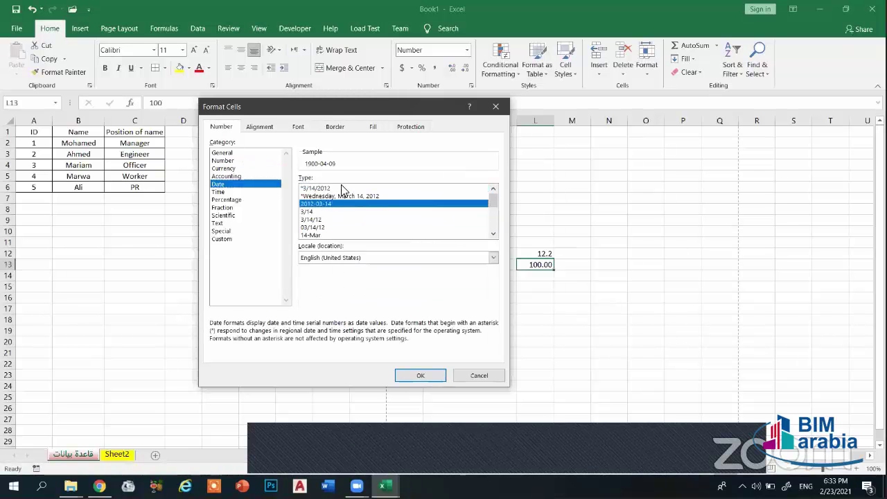
left_click(342, 188)
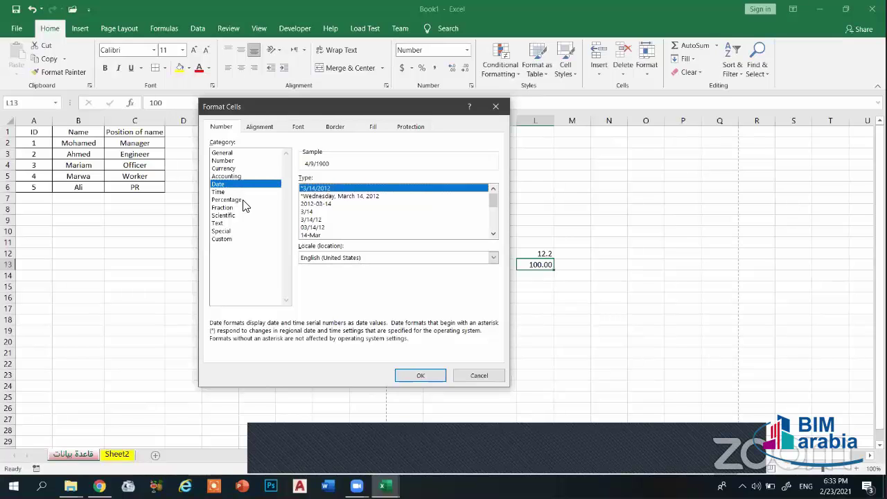
Apply the 13:30:55 Time format to L13 so it displays 0:00:00
left_click(221, 192)
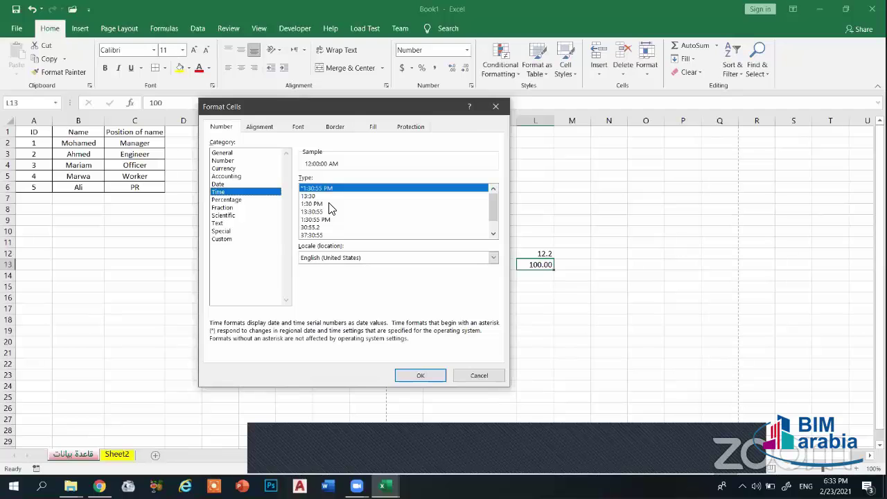
left_click(330, 205)
left_click(329, 226)
left_click(329, 211)
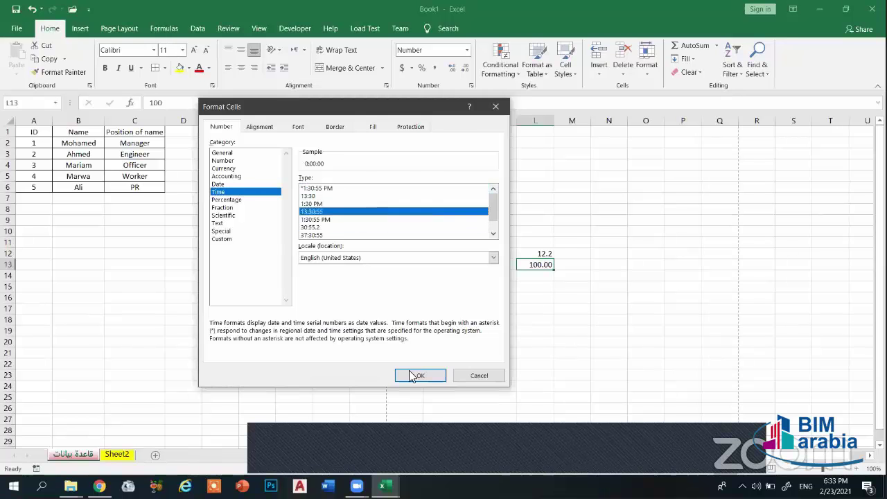
left_click(418, 375)
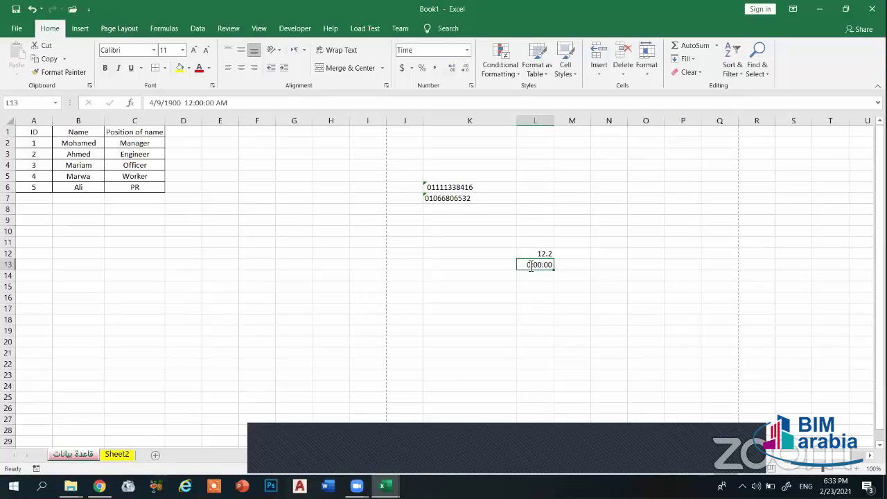
double_click(531, 266)
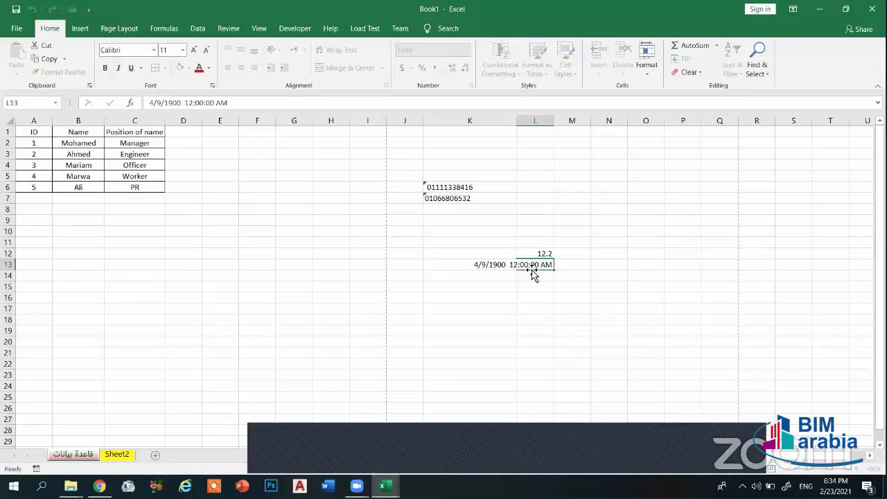
key("Return")
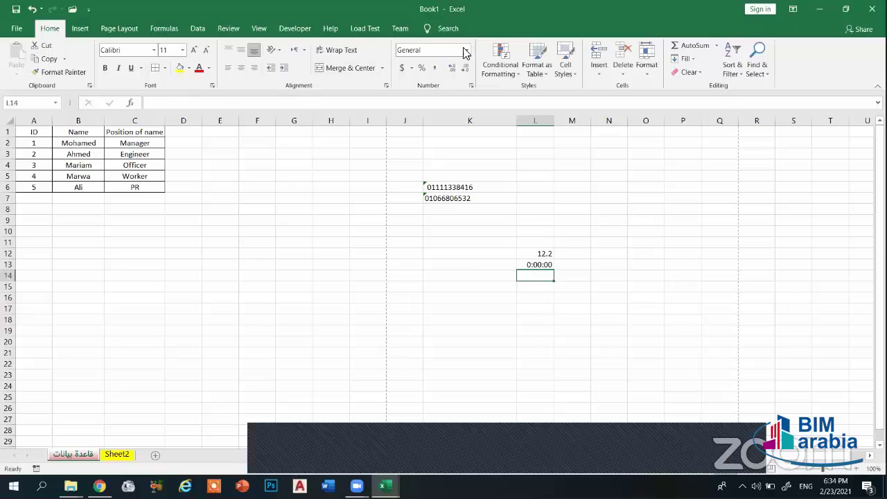
Apply the Fraction format 'As sixteenths (8/16)' to cell L14
key("alt+h")
key("n")
left_click(426, 340)
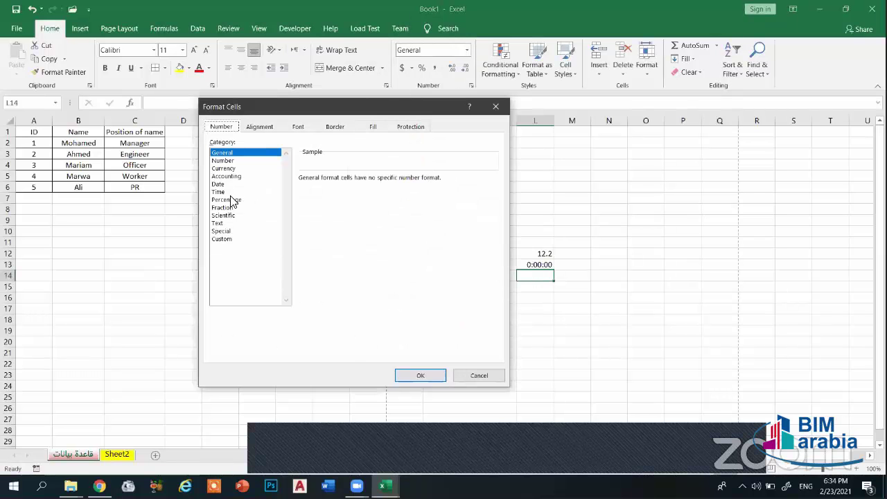
left_click(233, 201)
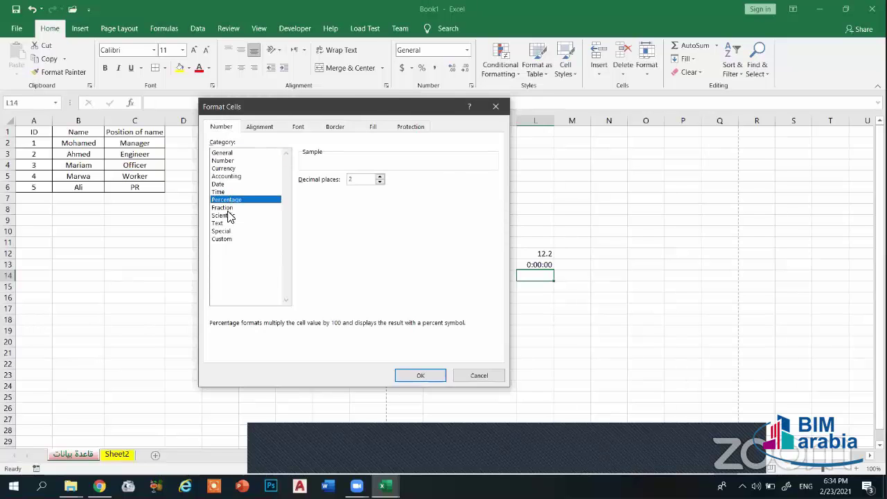
left_click(233, 208)
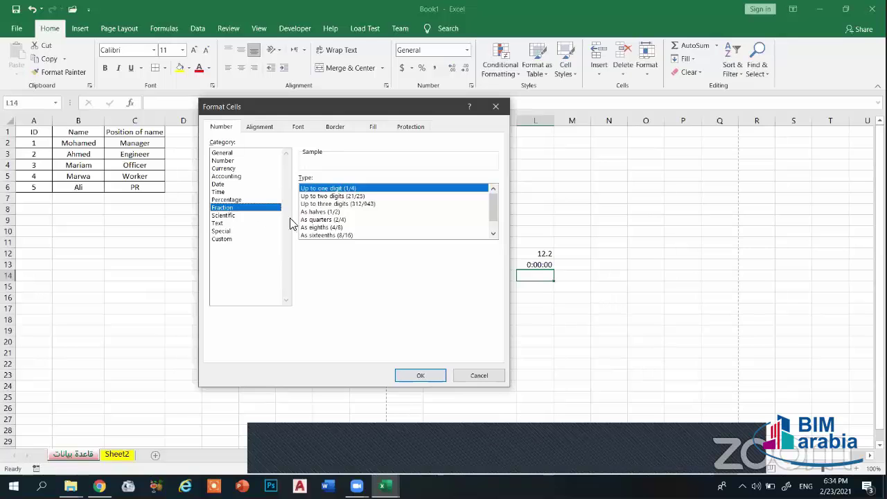
left_click(344, 204)
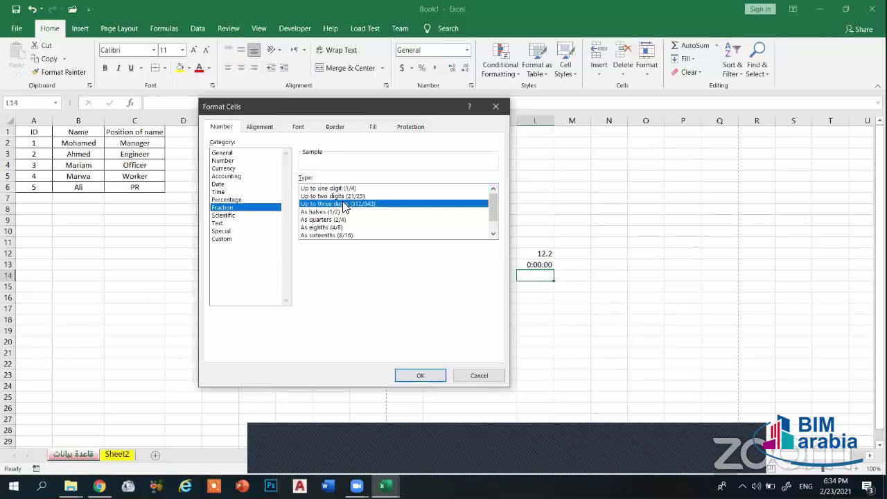
left_click(325, 236)
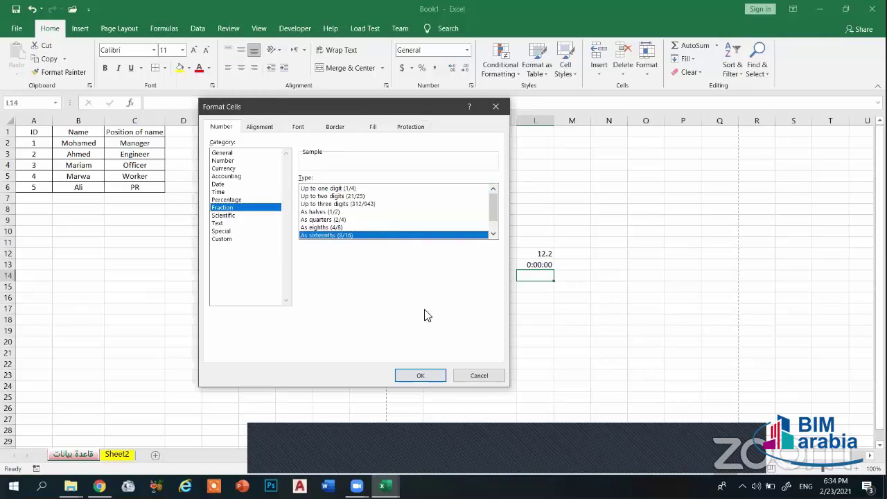
left_click(421, 374)
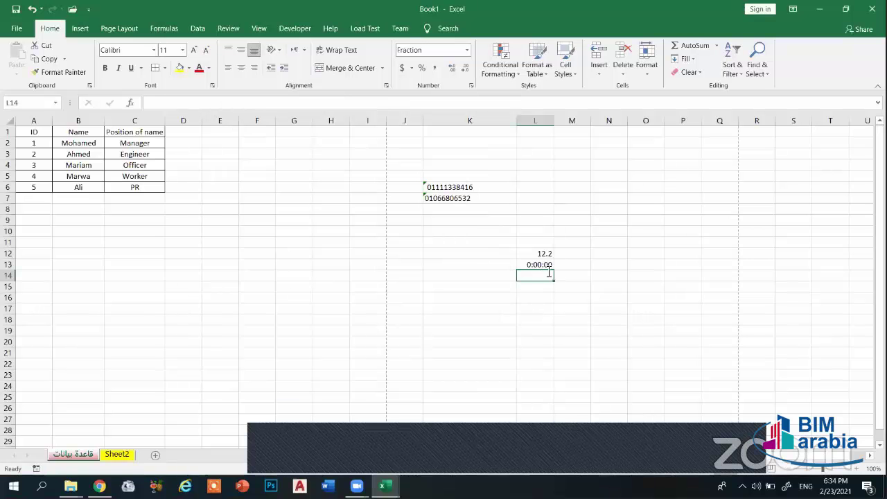
left_click(552, 277)
Enter 1 1/2 in L14, then reselect it to check its number format
type("12/1 1/2")
key("Return")
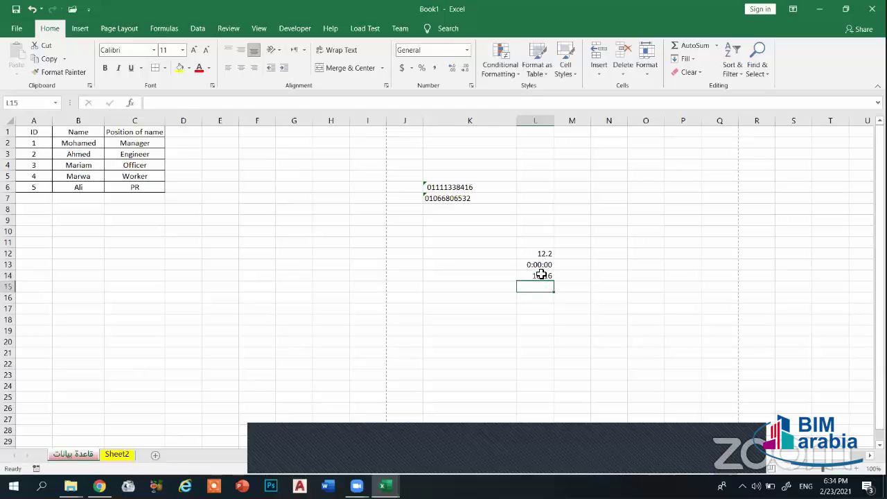
left_click(543, 275)
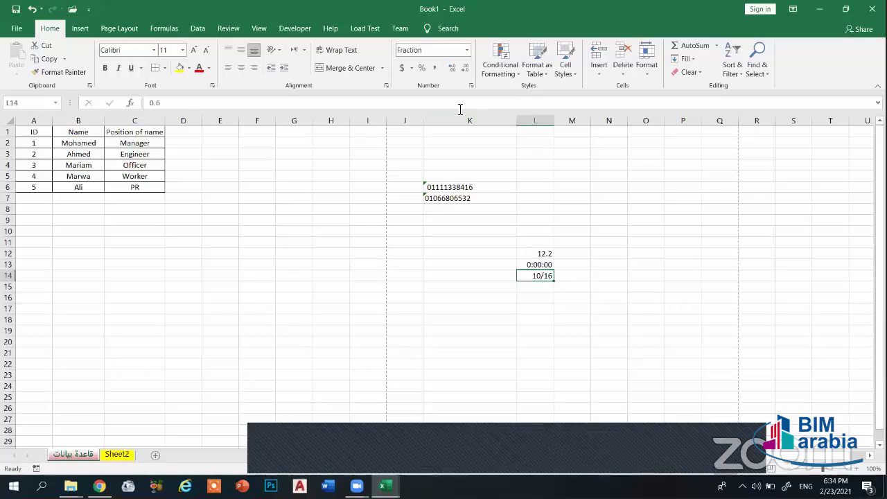
left_click(467, 50)
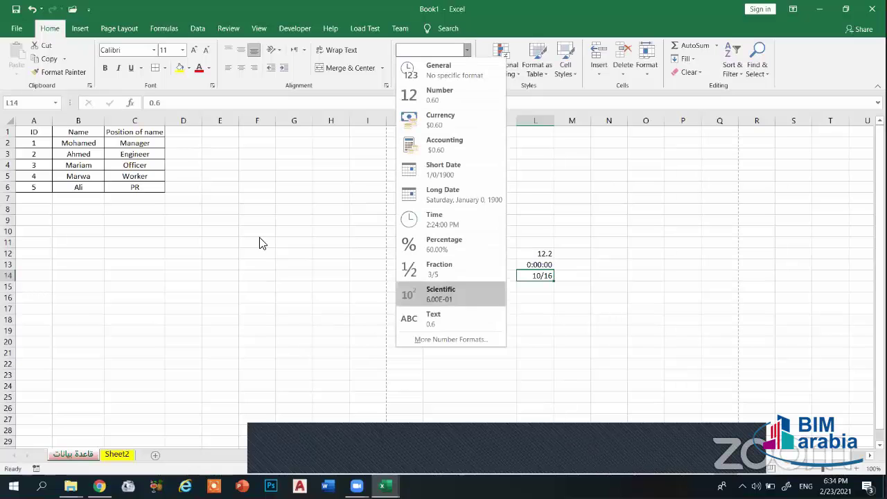
left_click(225, 235)
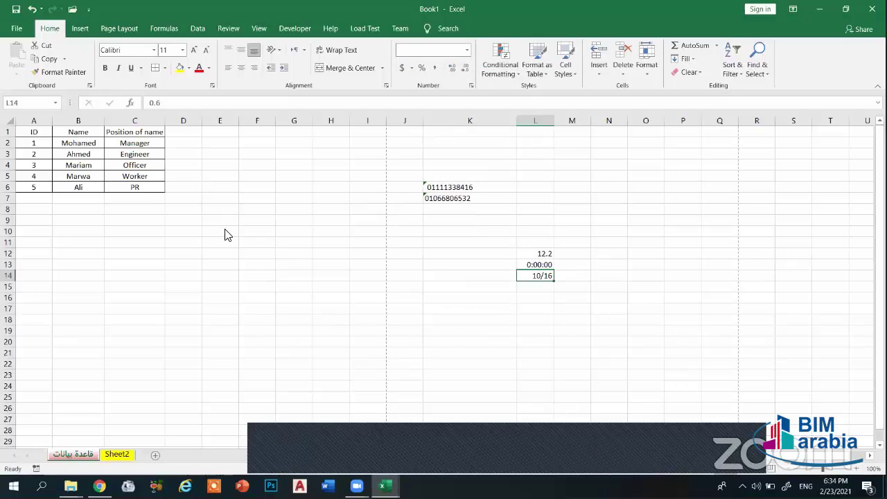
key("ctrl+1")
left_click(234, 231)
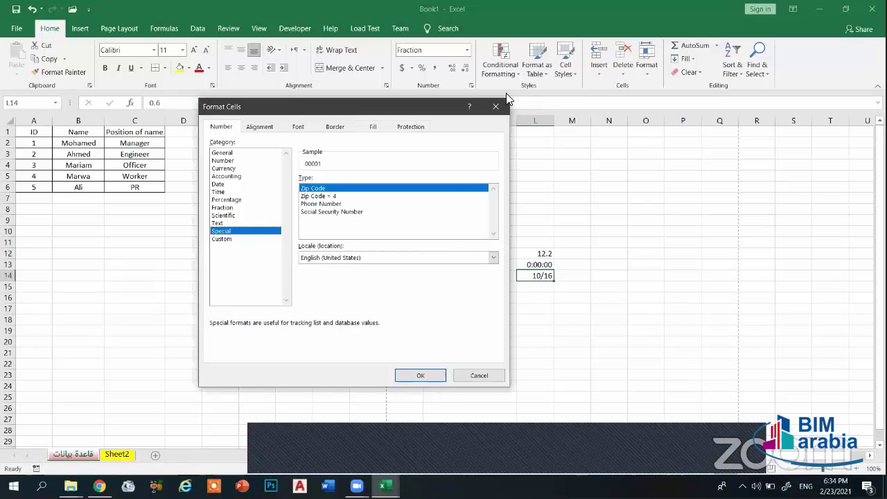
key("Down")
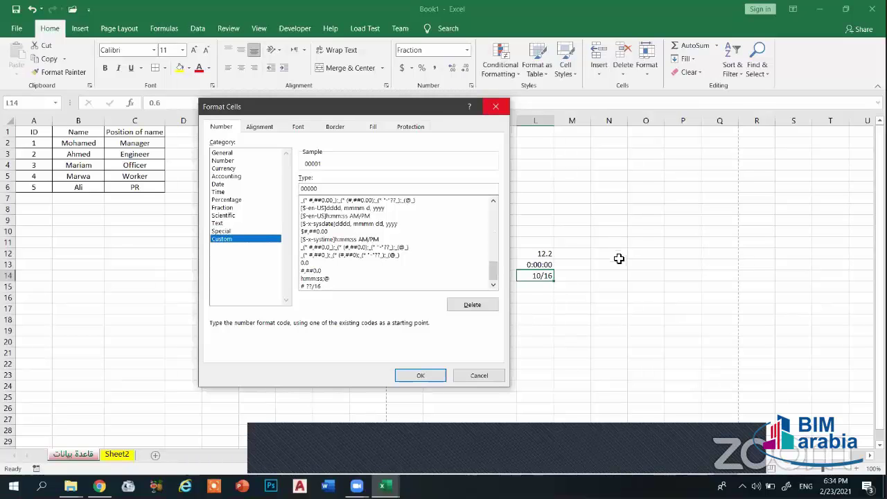
key("Escape")
left_click(479, 208)
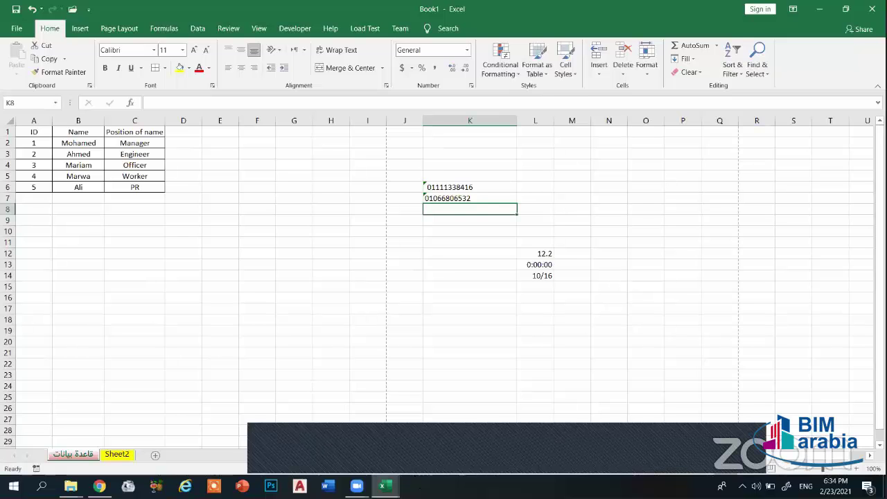
Switch to the دمج المراسلات.xlsx workbook from the Excel taskbar icon
left_click(384, 485)
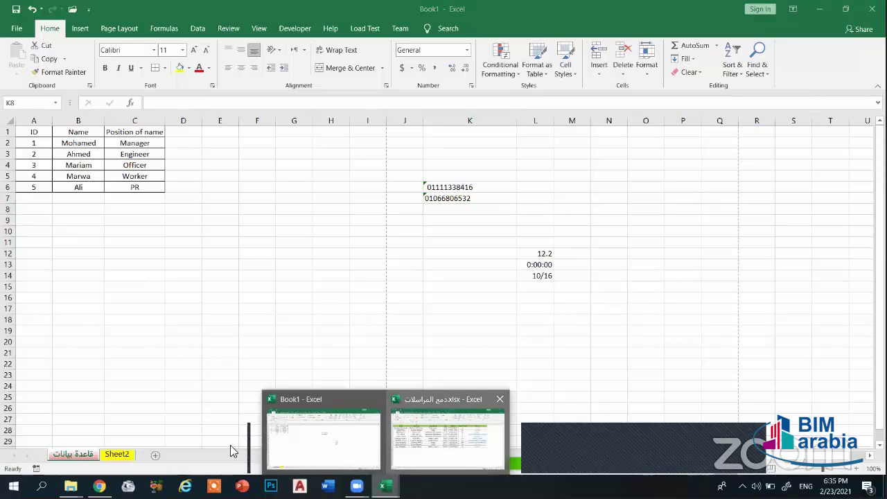
left_click(447, 437)
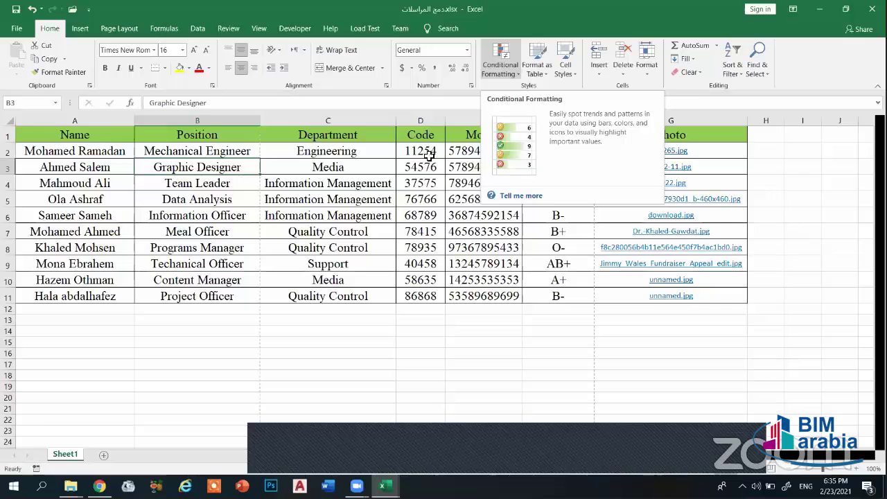
Apply a Greater Than highlight rule with the value 'Lead' to the Graphic Designer cell B3
left_click(503, 69)
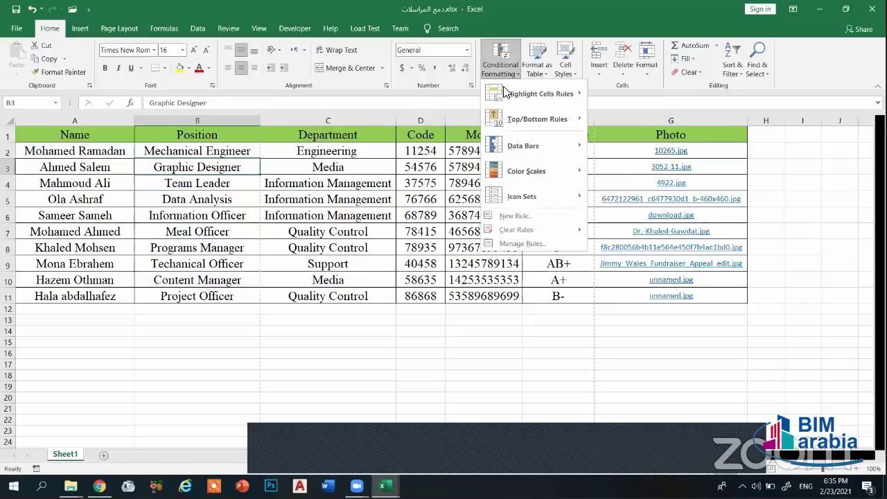
mouse_move(541, 93)
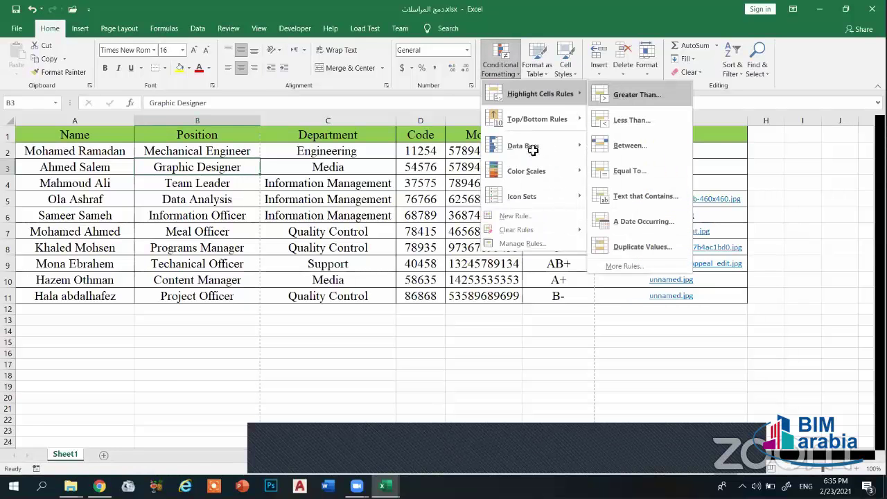
left_click(637, 94)
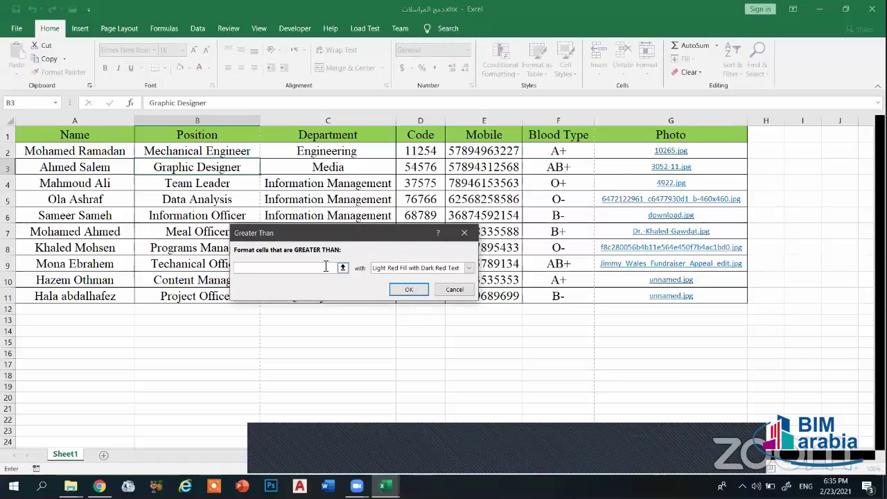
type("Lead")
left_click(407, 290)
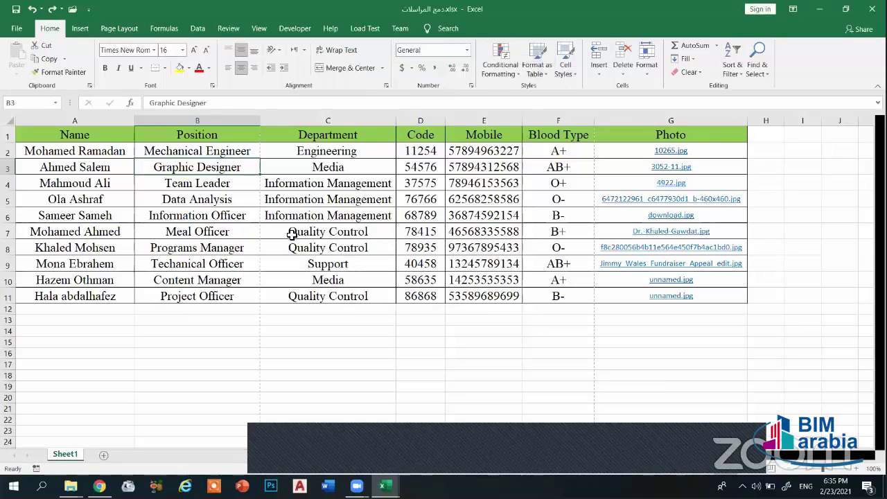
left_click(354, 364)
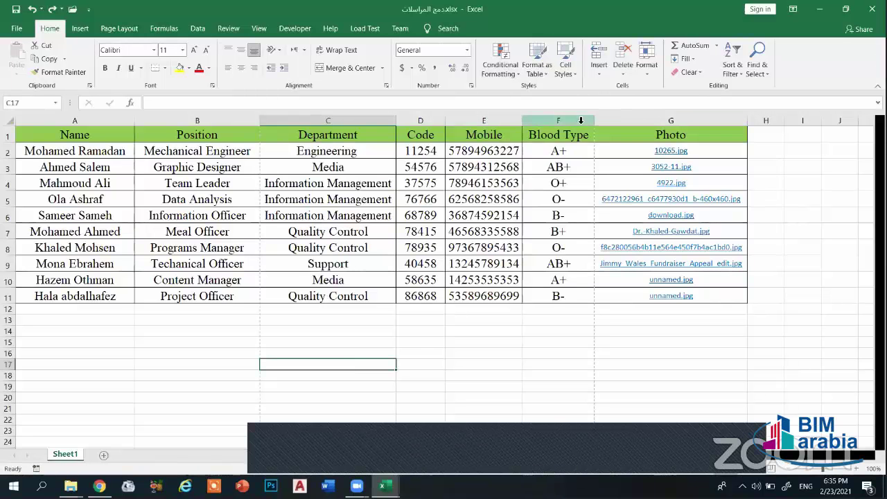
Insert a new column before Blood Type and title it Number
left_click(581, 121)
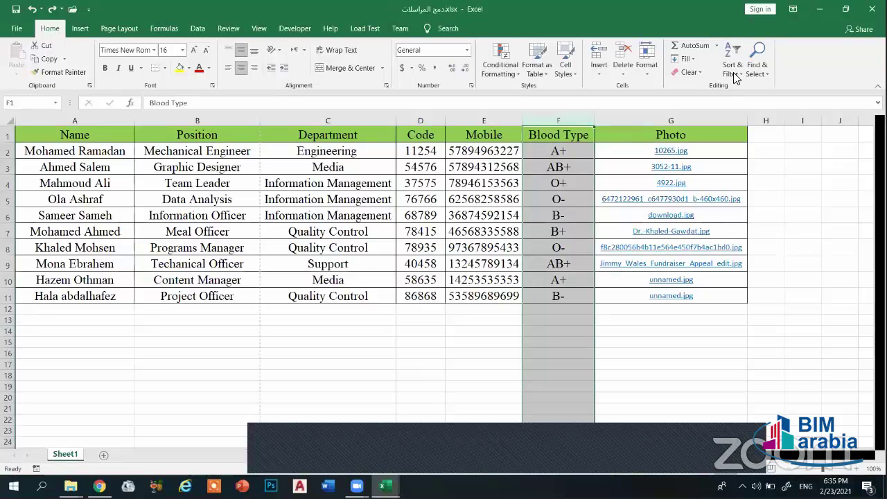
left_click(600, 72)
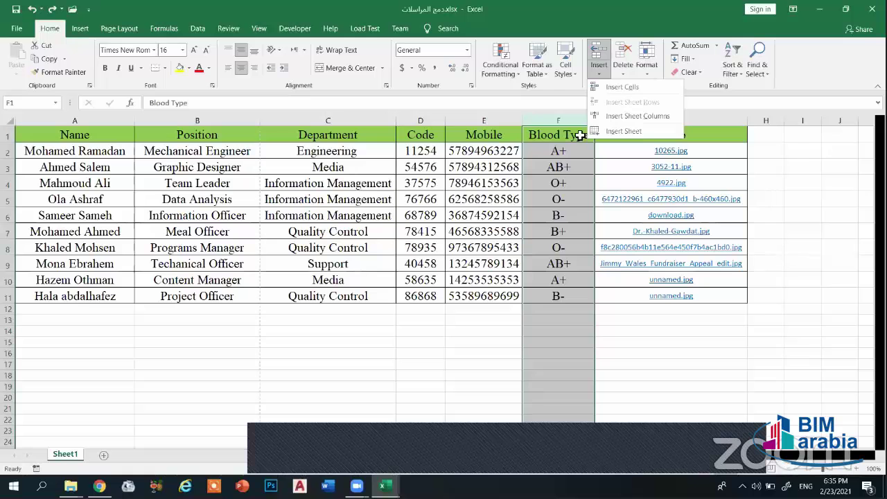
type("cn")
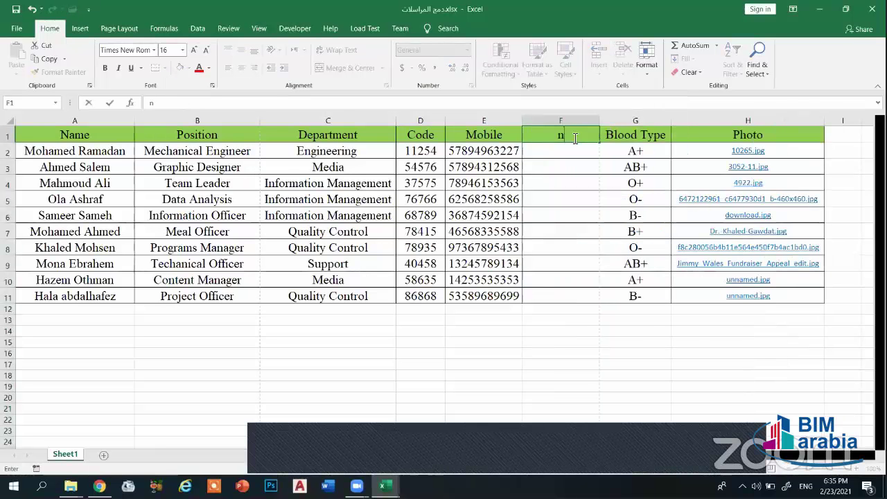
key("BackSpace")
type("N")
type("umber")
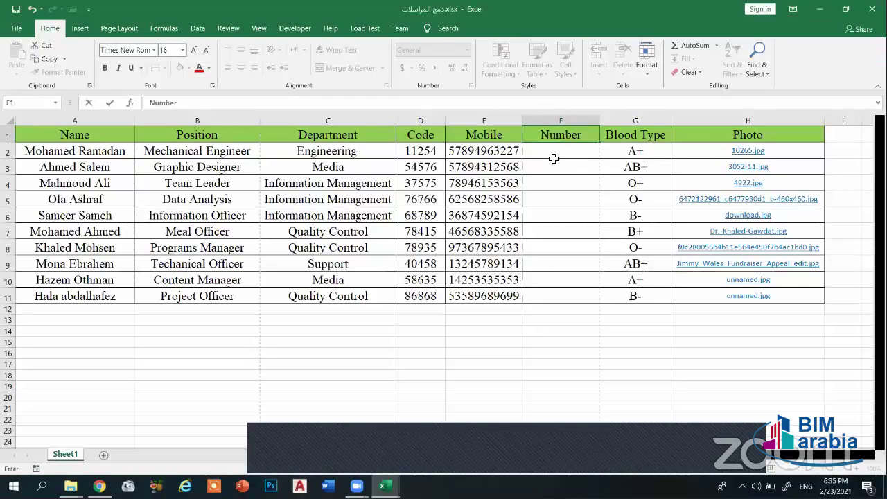
Enter 10, 24, 54, 50 and 32 as the first five Number values
left_click(554, 158)
type("1")
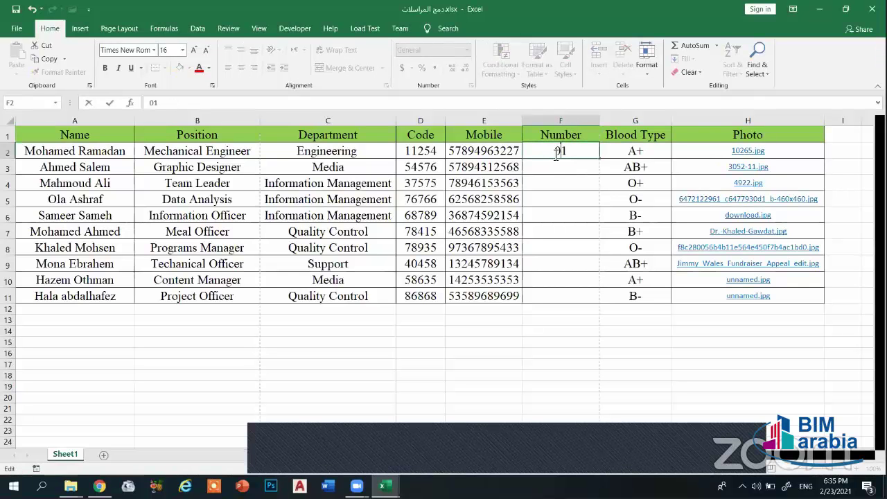
key("BackSpace")
key("Return")
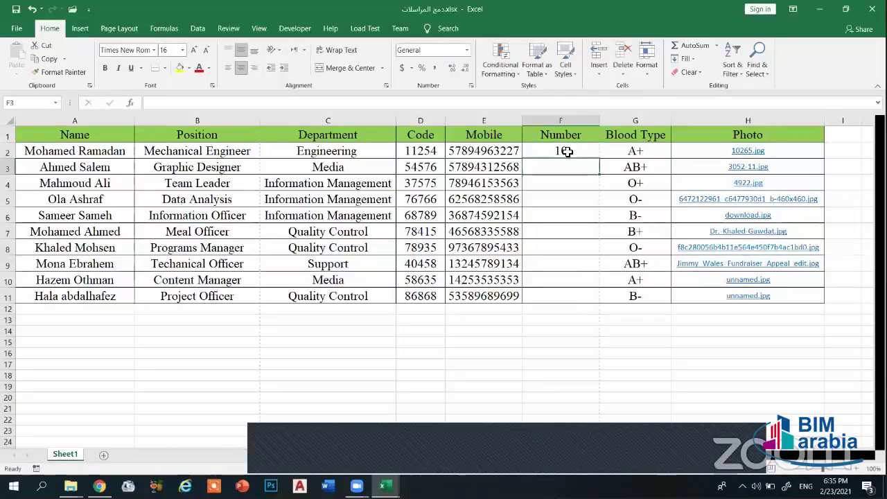
type("24")
key("Return")
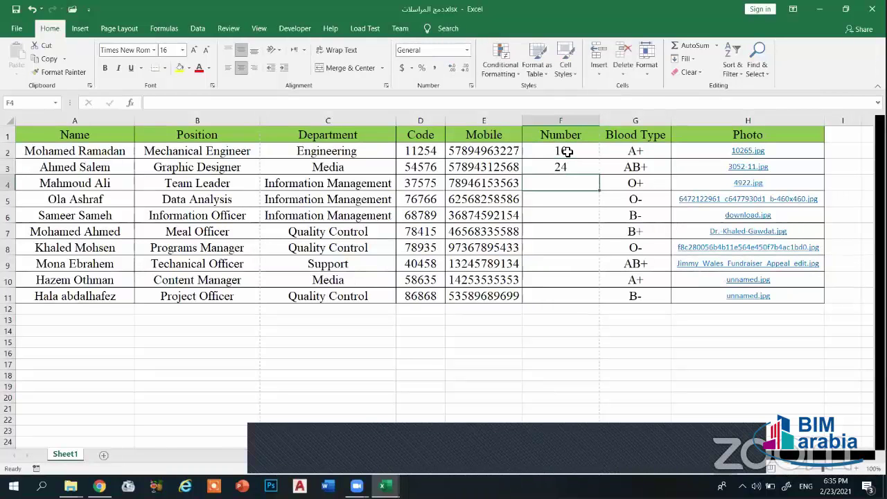
type("548")
key("BackSpace")
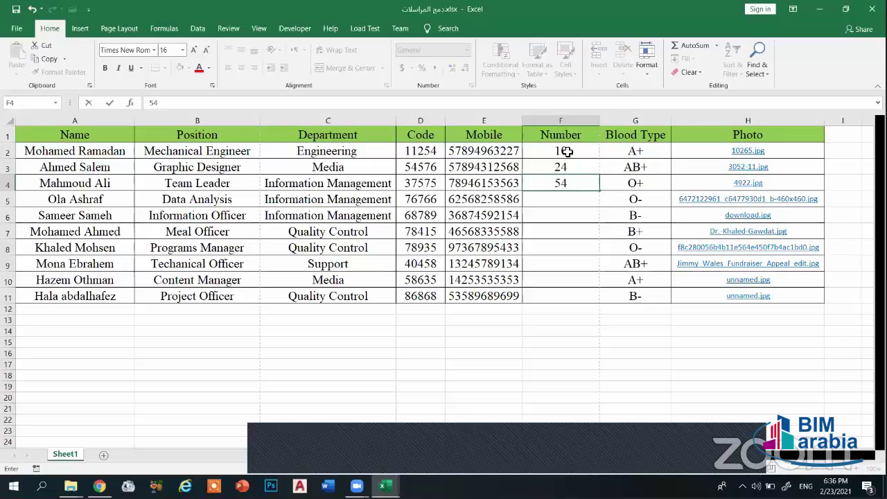
key("Return")
type("50")
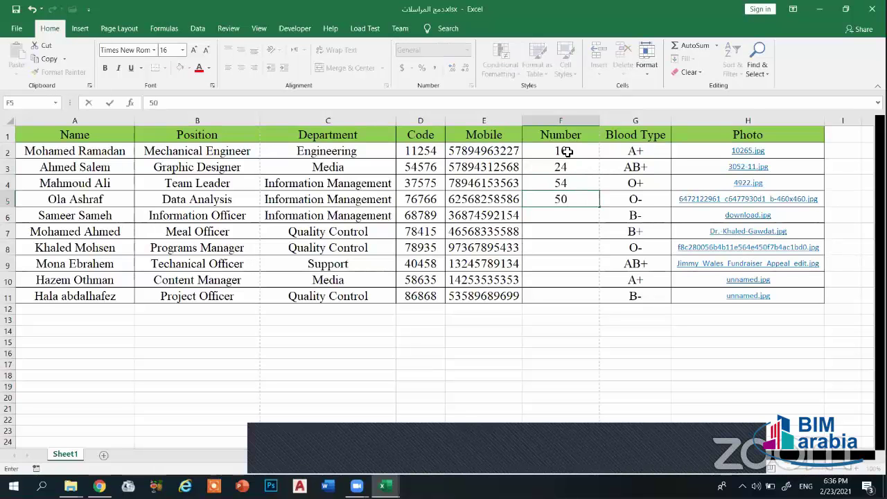
key("Return")
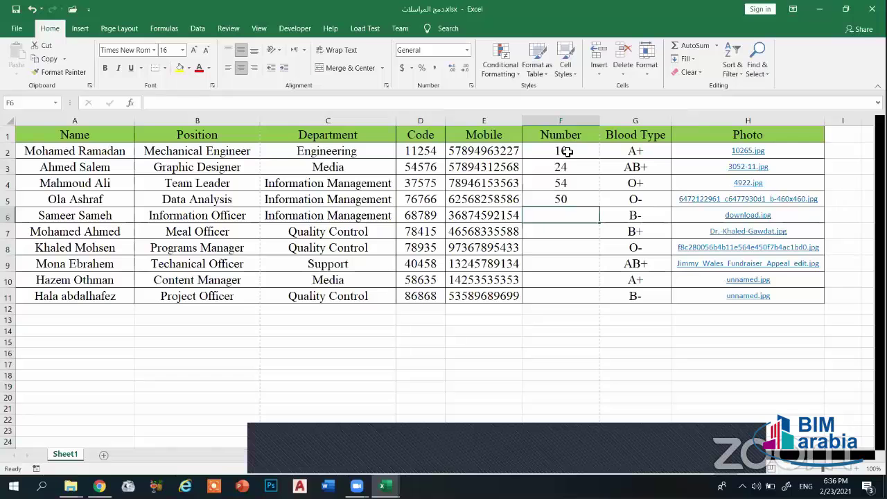
type("32")
key("Return")
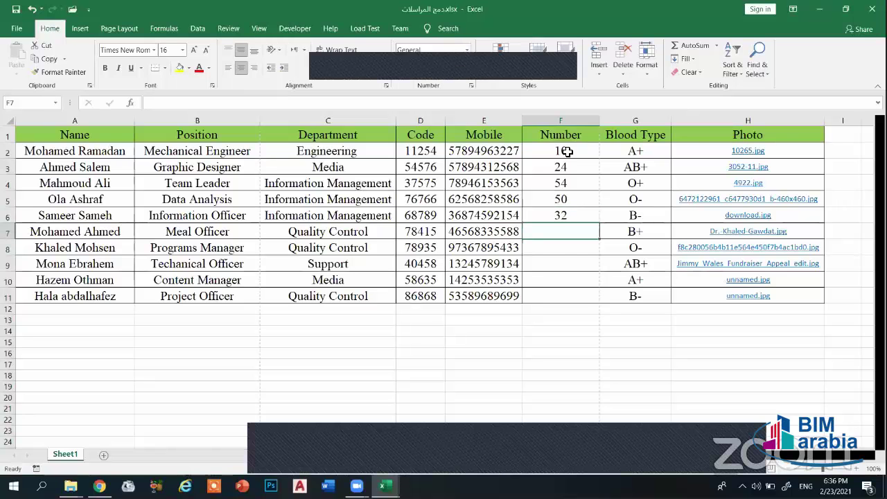
Enter 57, 70, 80, 95 and 30 for the remaining employees
type("57")
key("Return")
type("70")
key("Return")
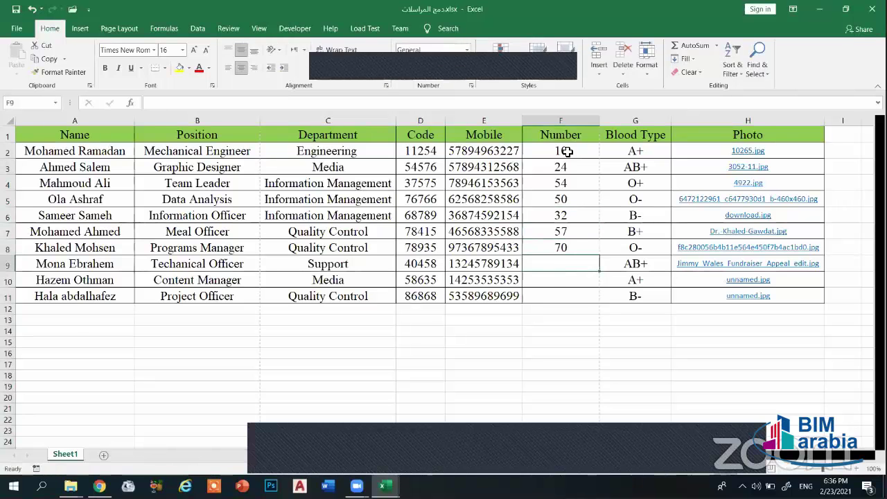
type("80")
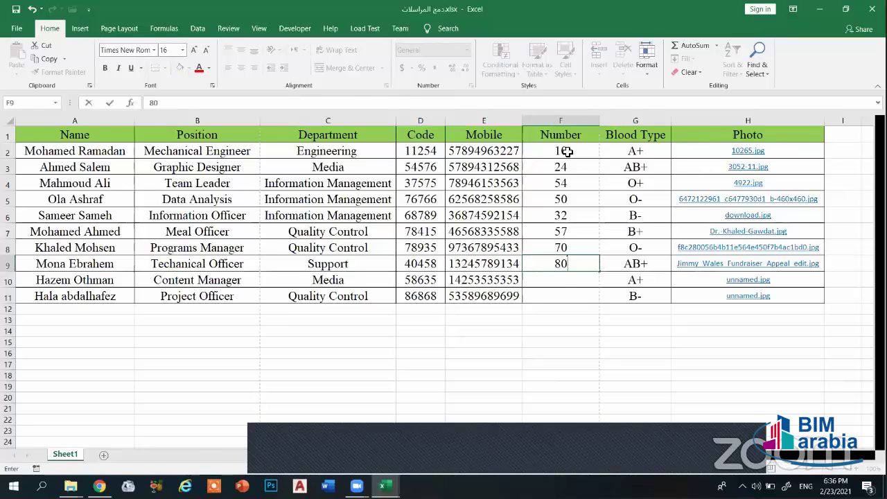
key("Return")
type("95")
key("Return")
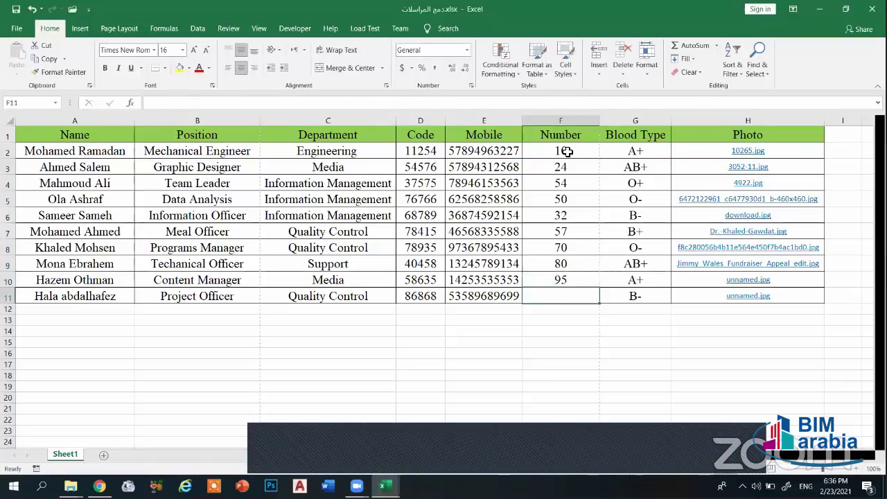
type("30")
key("Return")
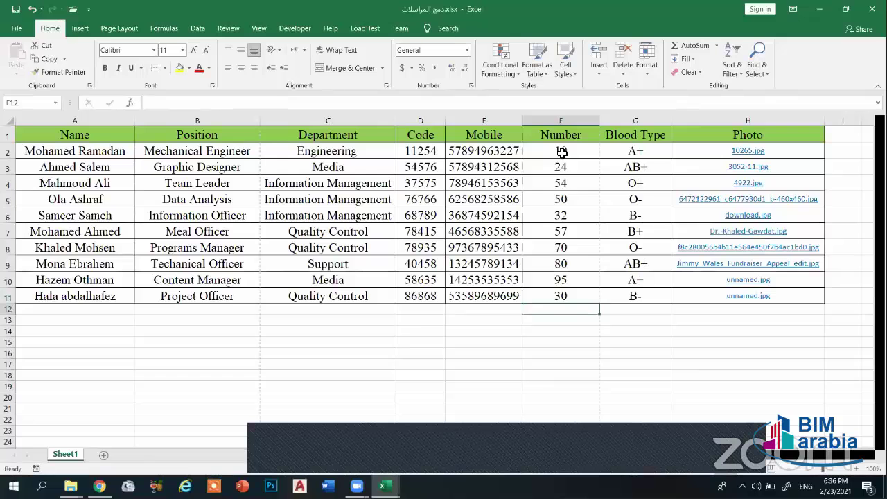
Select the Number values F2:F11 and start a Greater Than rule with a threshold of 60
left_click_drag(562, 152, 542, 297)
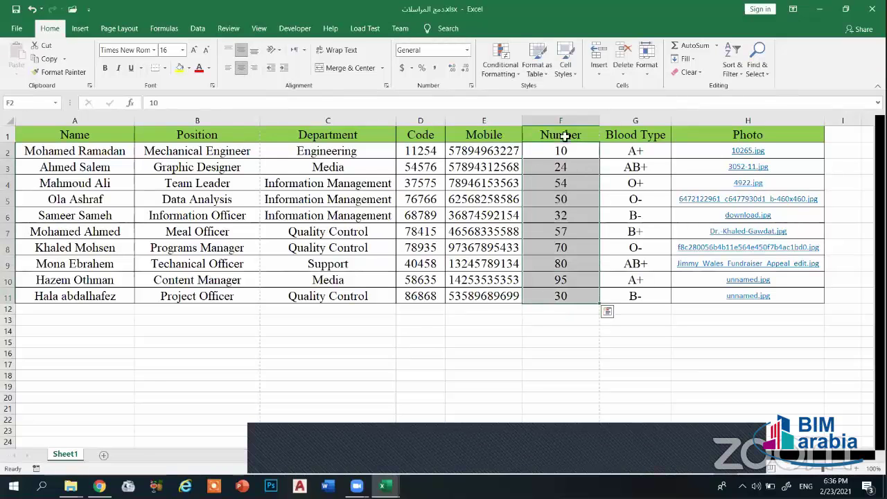
left_click(510, 74)
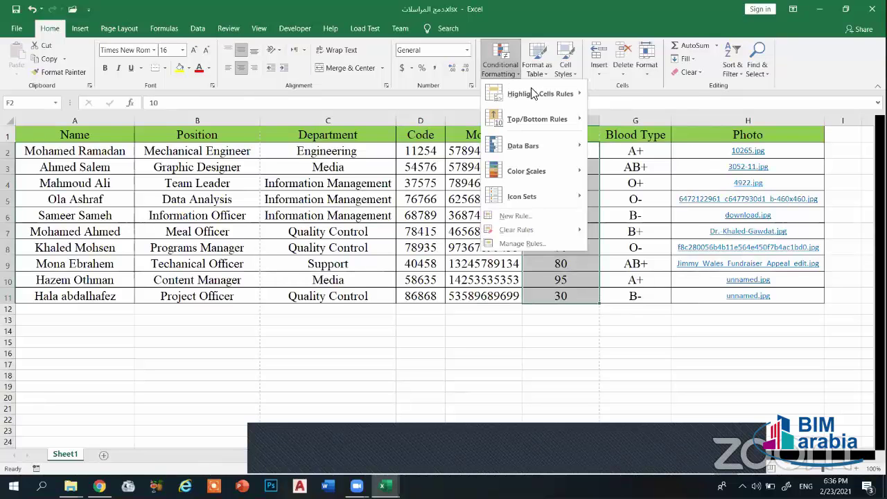
mouse_move(535, 94)
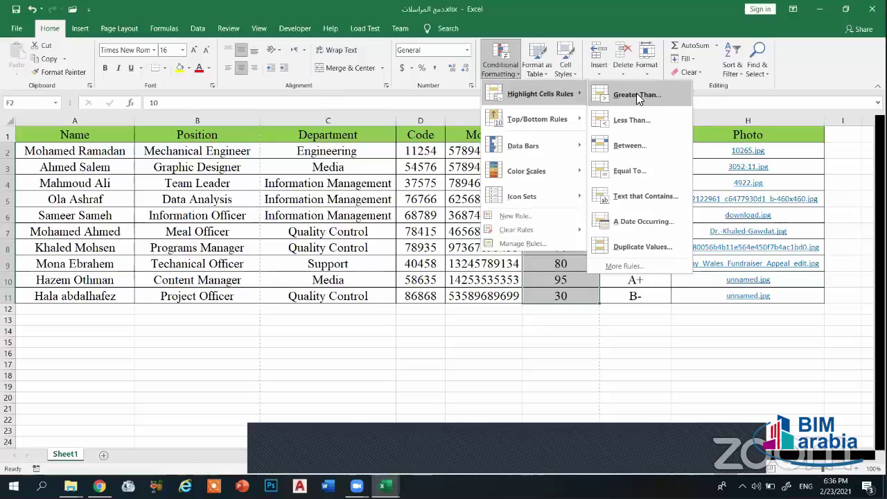
left_click(637, 97)
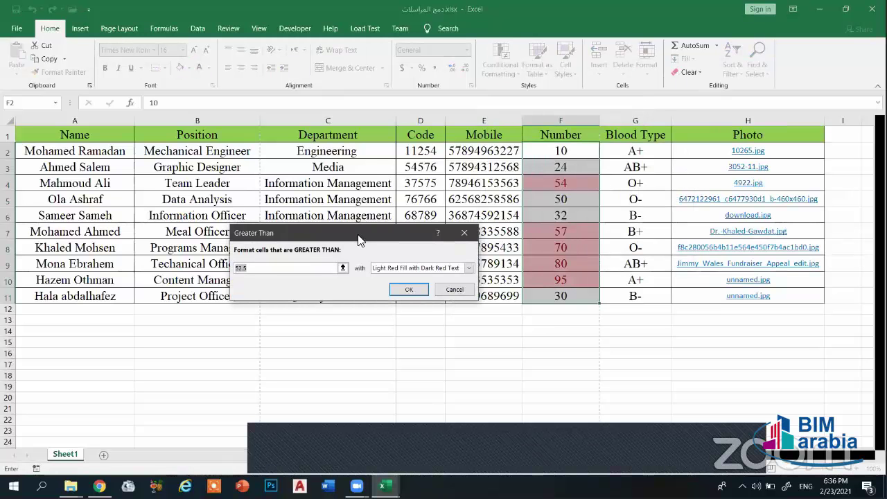
left_click_drag(359, 239, 341, 169)
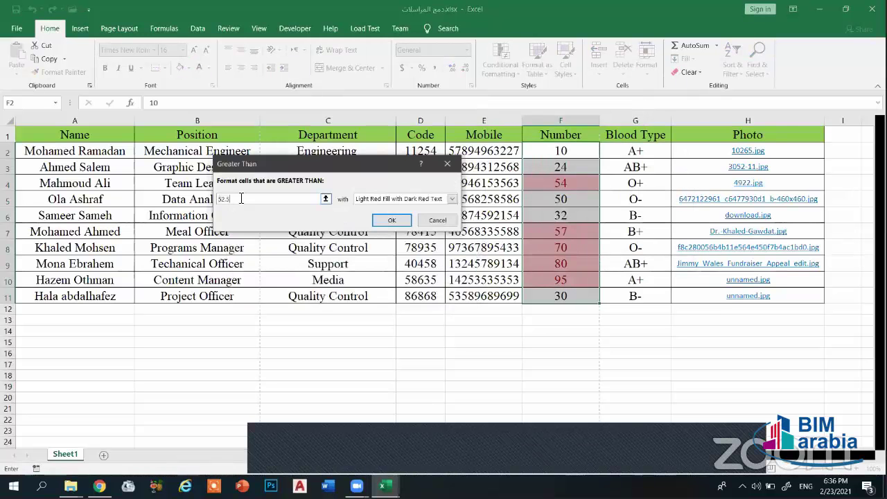
key("BackSpace")
key("BackSpace")
key("BackSpace")
type("60")
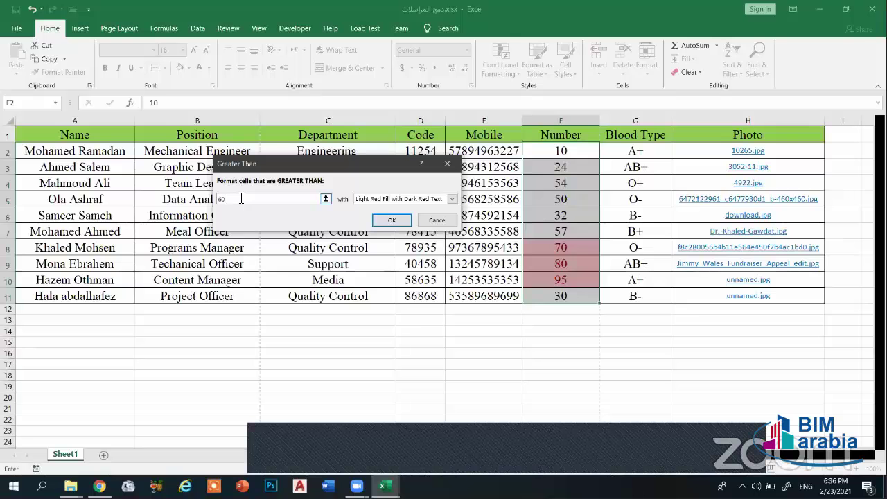
Give the greater-than-60 rule a custom light peach fill and apply it
left_click(371, 201)
left_click(370, 219)
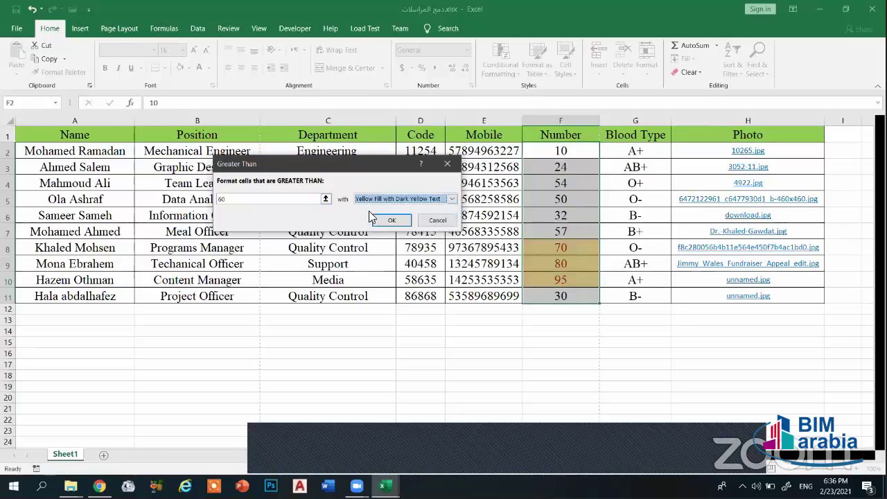
left_click(381, 200)
left_click(373, 228)
left_click(377, 201)
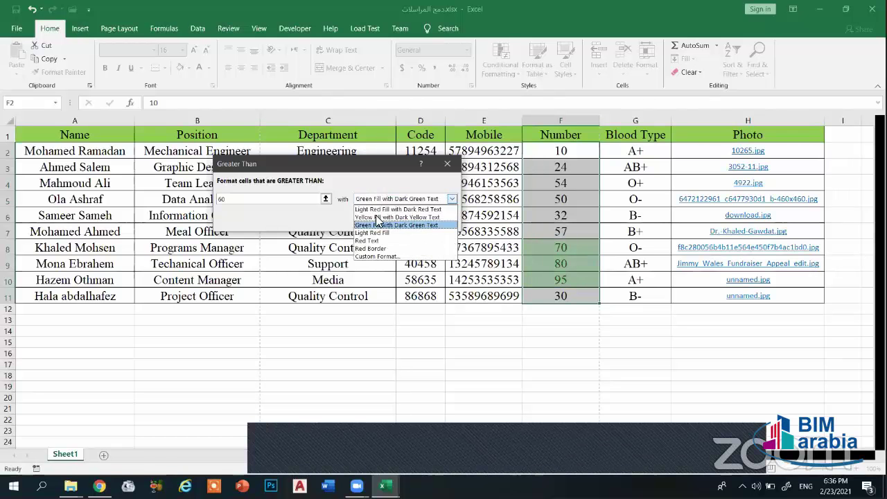
left_click(382, 257)
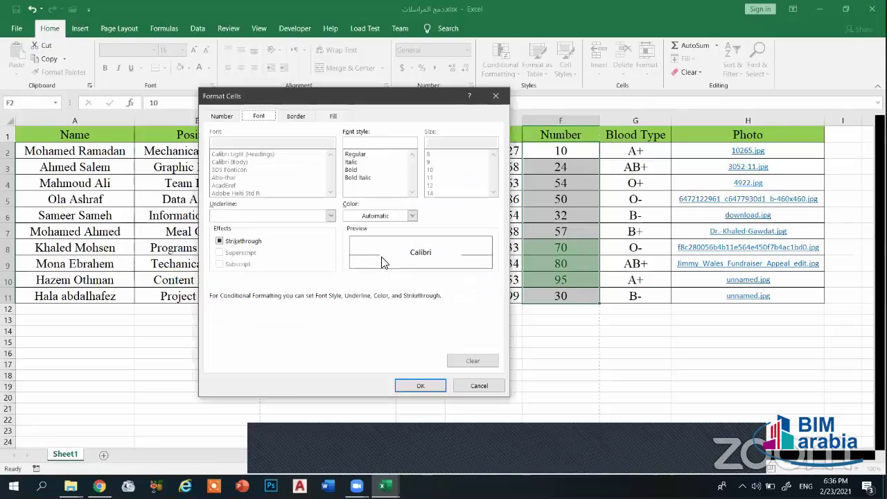
left_click(334, 116)
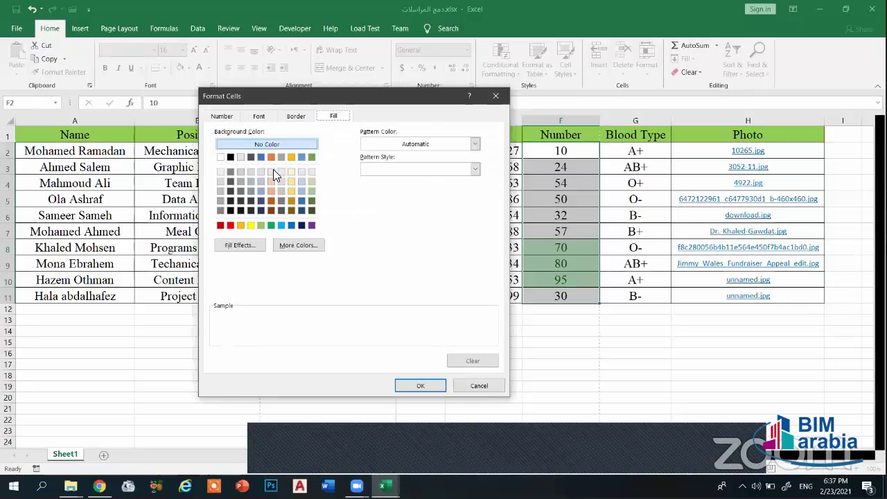
left_click(272, 171)
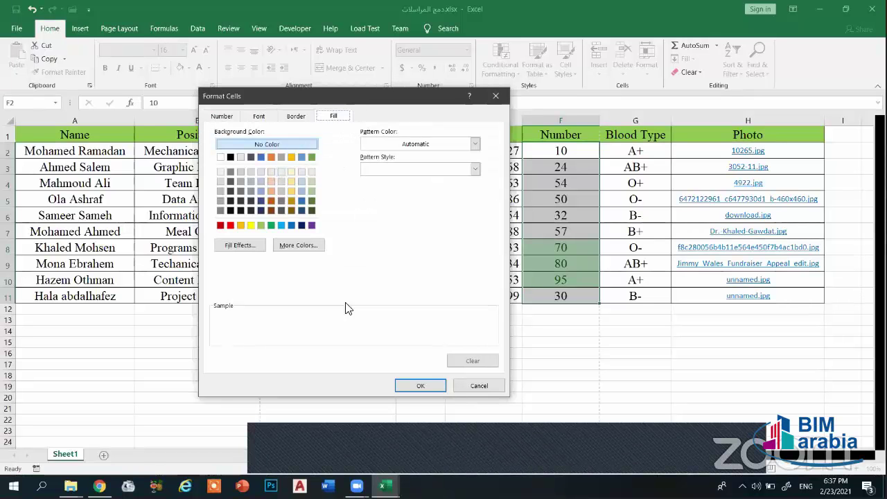
left_click(415, 384)
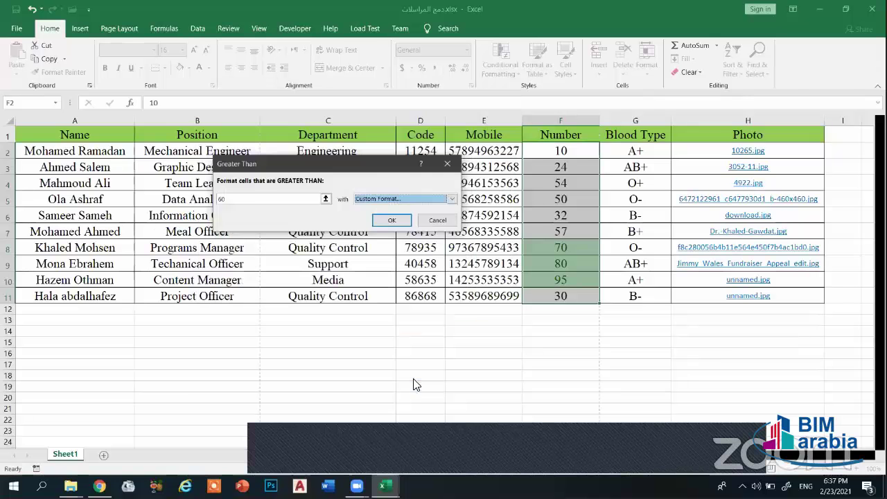
left_click(392, 221)
left_click(547, 249)
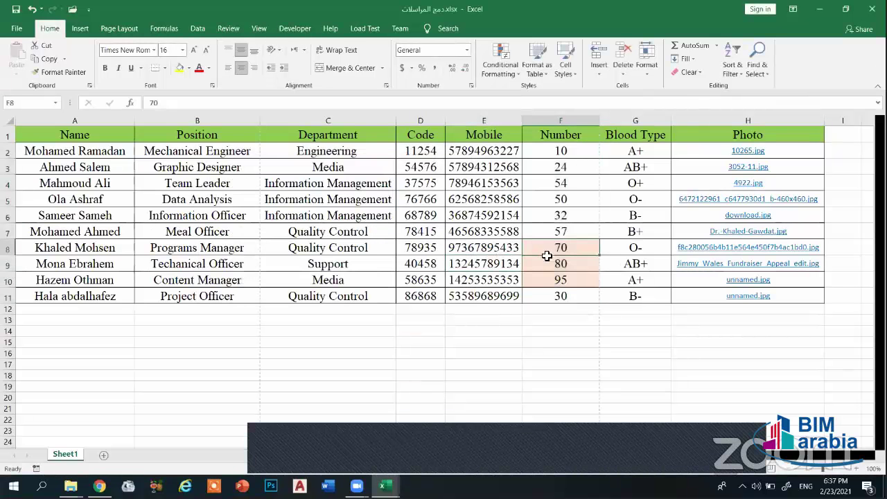
left_click_drag(547, 257, 546, 277)
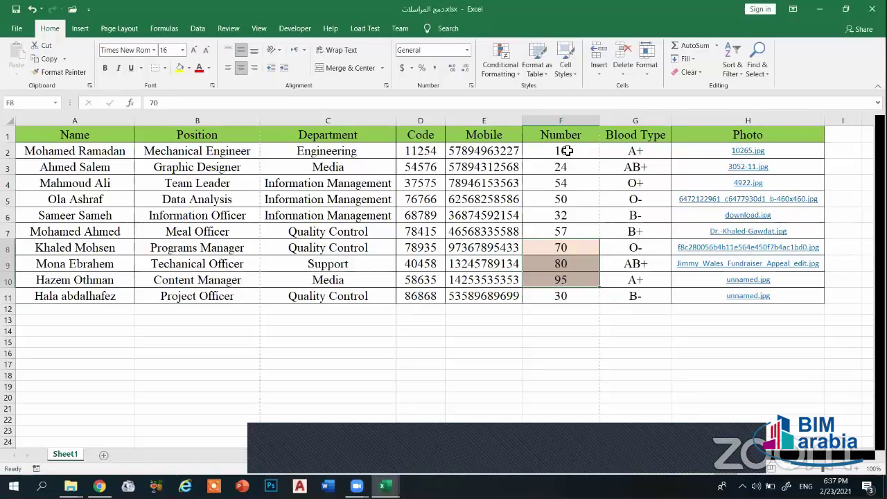
left_click_drag(567, 151, 565, 295)
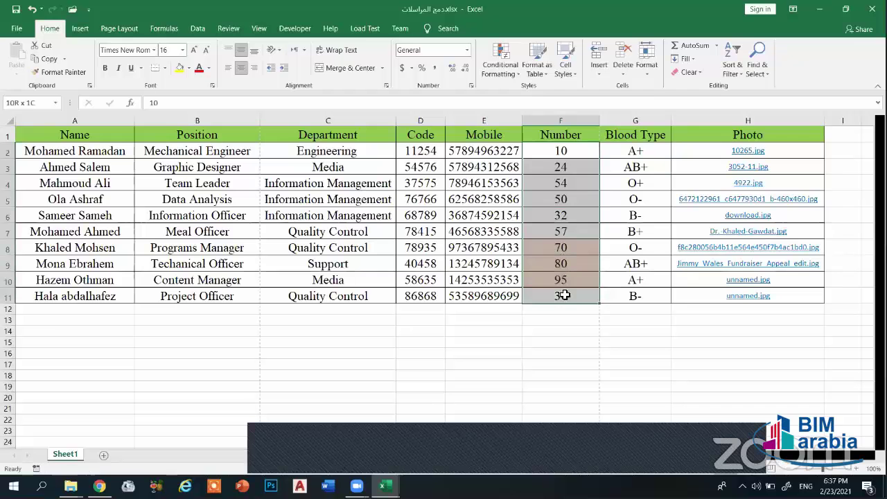
Add a Less Than 40 rule with green fill and dark green text to the Number values
left_click(511, 75)
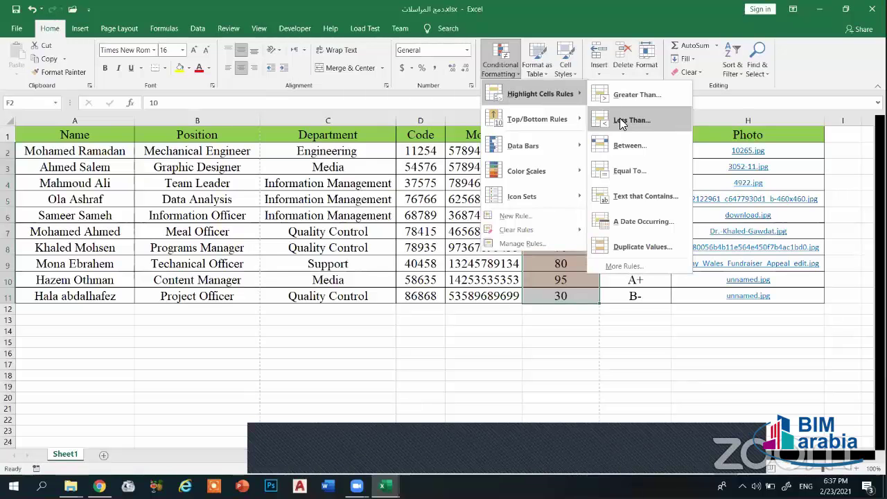
left_click(621, 121)
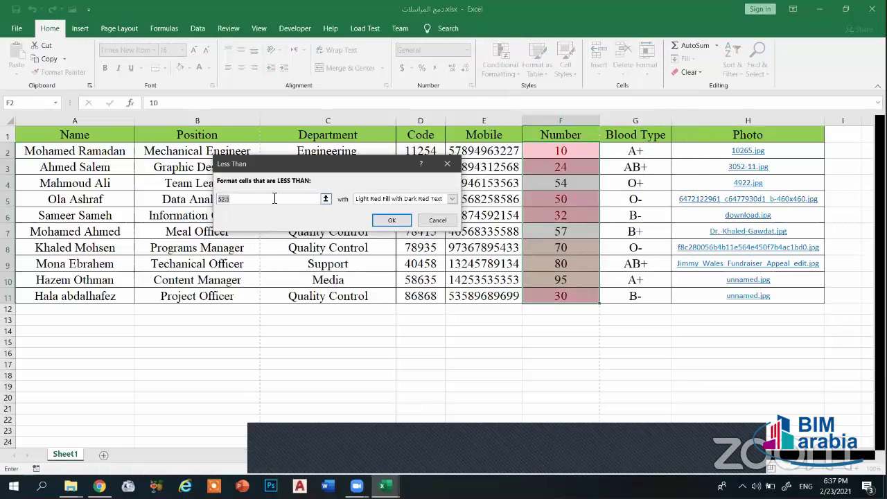
type("6")
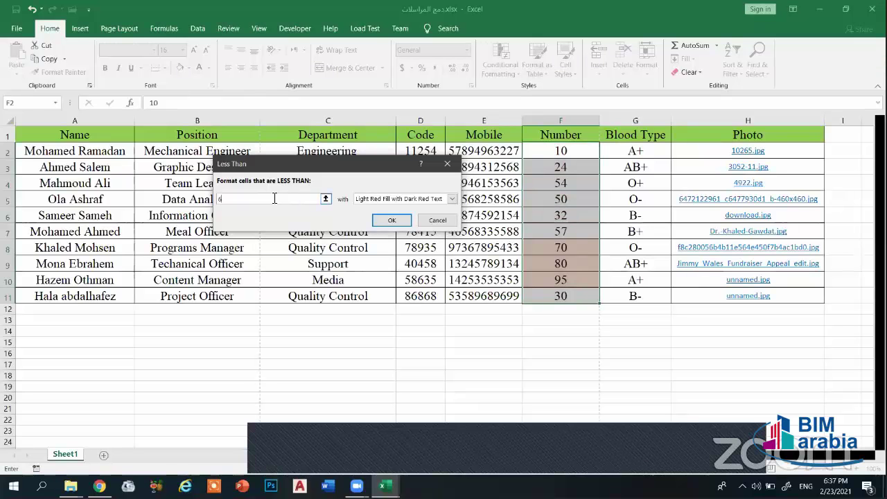
type("0")
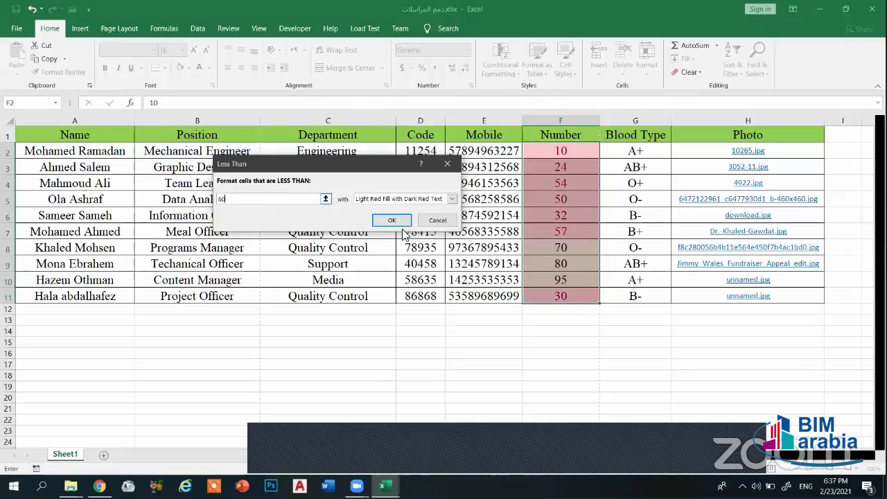
key("BackSpace")
key("BackSpace")
type("40")
left_click(413, 199)
left_click(413, 199)
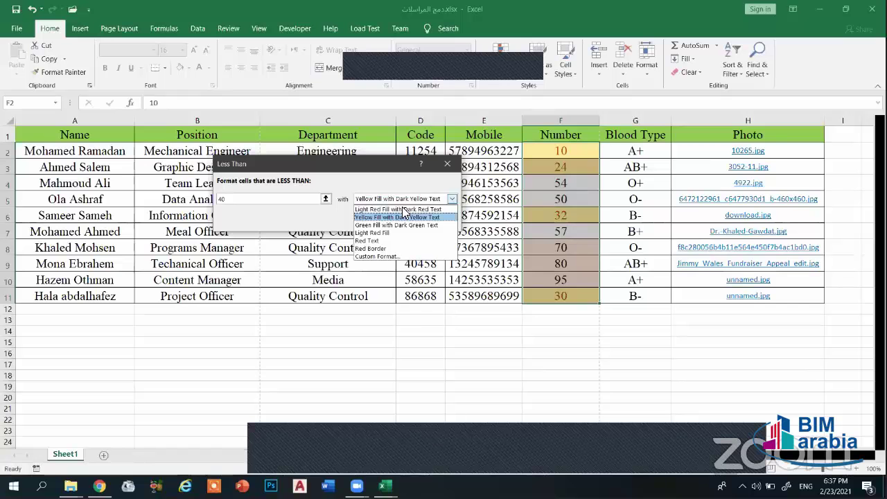
left_click(402, 225)
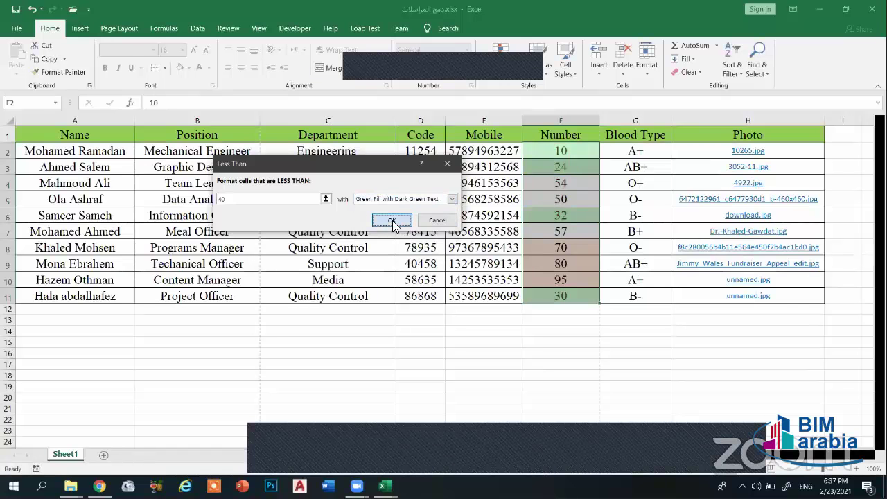
left_click(392, 221)
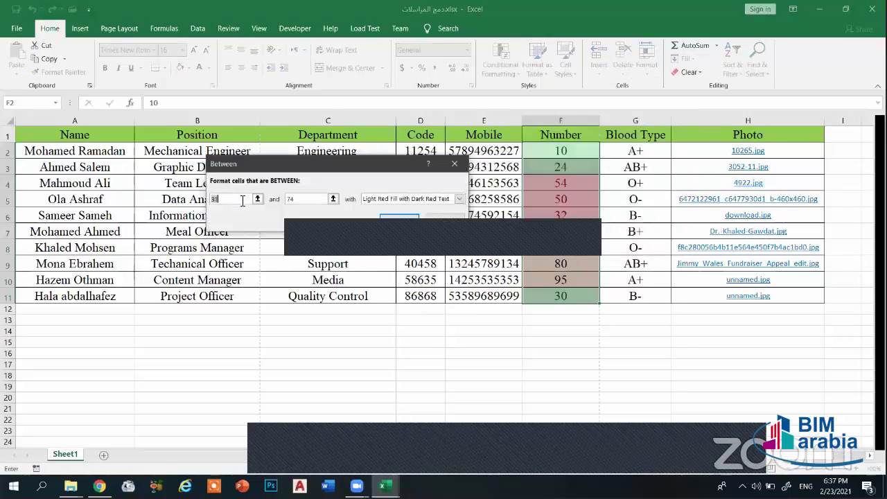
Apply a Between 30 and 50 rule with yellow fill and dark yellow text
key("BackSpace")
type("20")
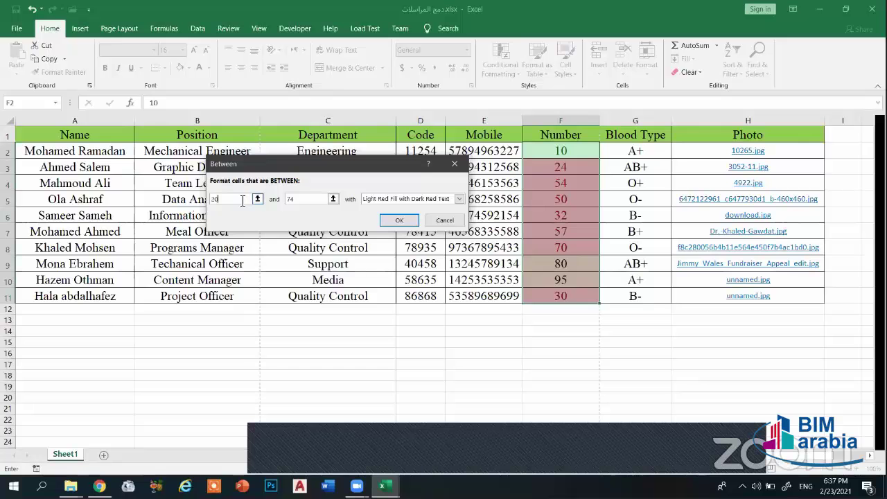
key("BackSpace")
key("BackSpace")
type("30")
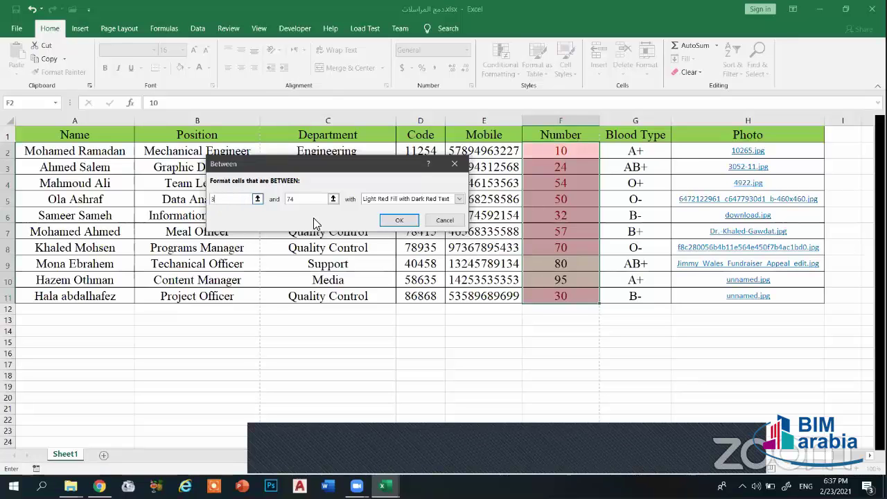
left_click(303, 202)
key("BackSpace")
key("BackSpace")
type("50")
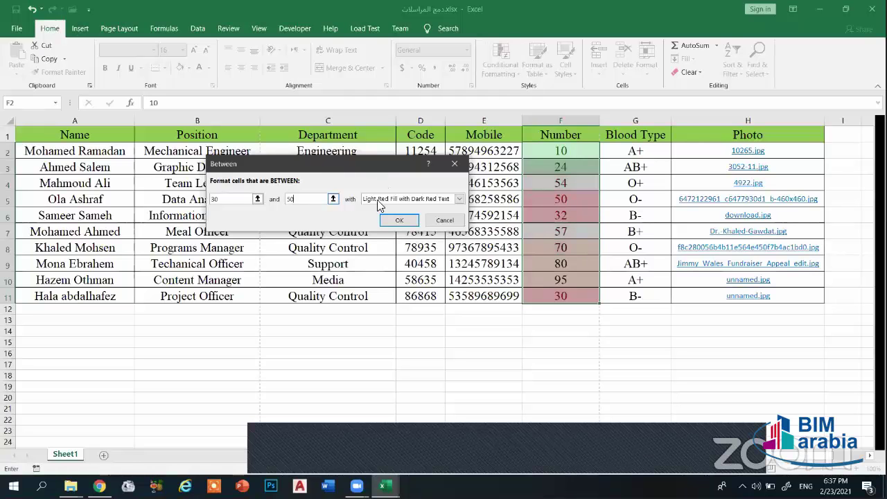
left_click(379, 199)
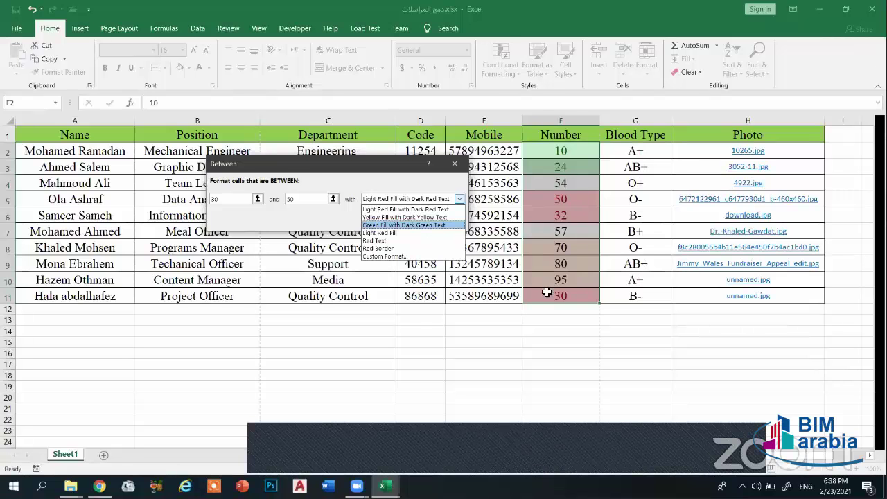
key("Return")
key("Return")
key("alt+h")
Add an Equal To 57 rule with light red fill and dark red text to the Number column
key("l")
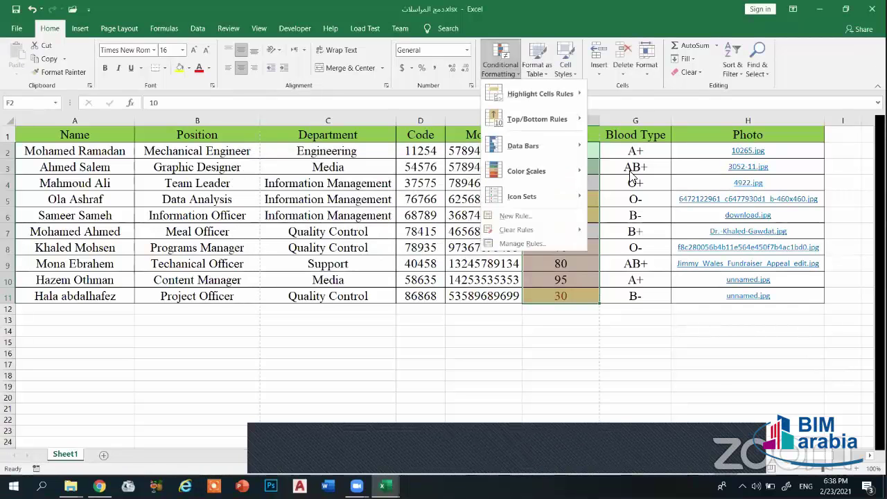
key("Down")
key("Right")
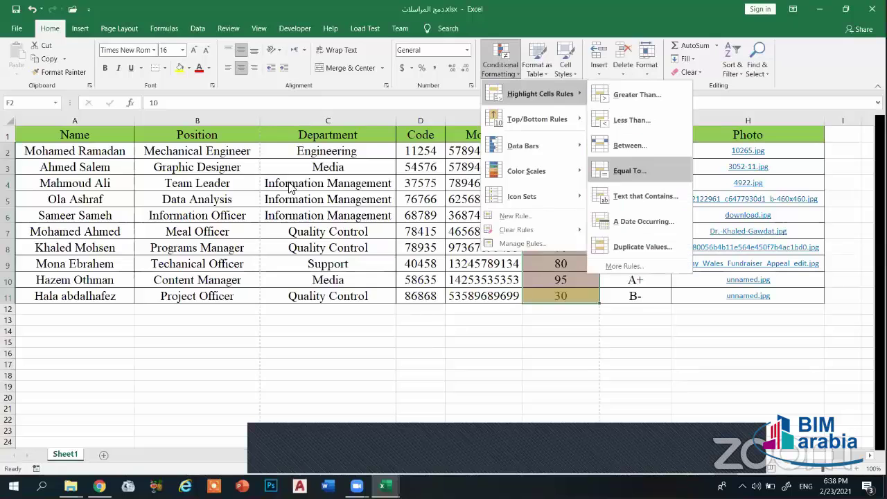
key("Return")
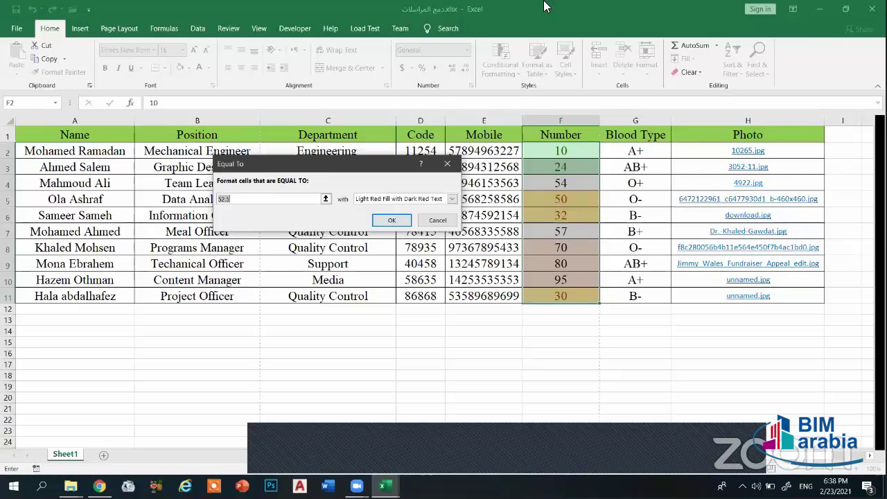
key("Escape")
left_click(499, 62)
mouse_move(540, 93)
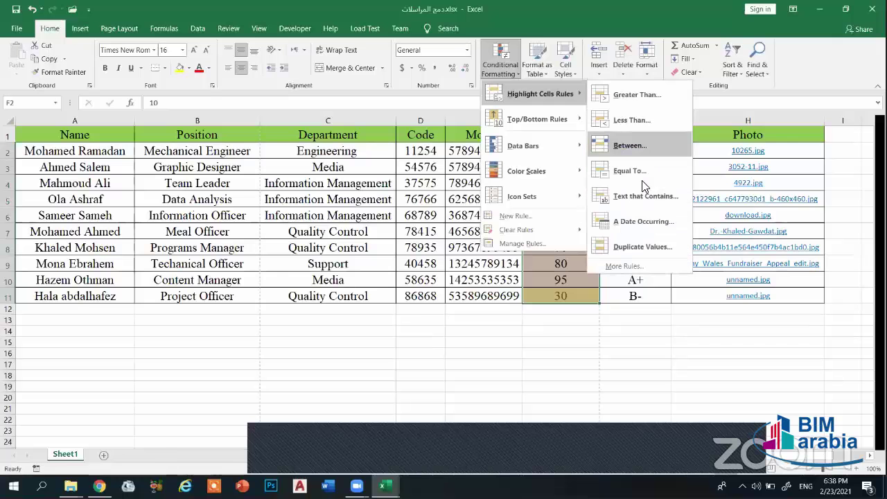
left_click(120, 159)
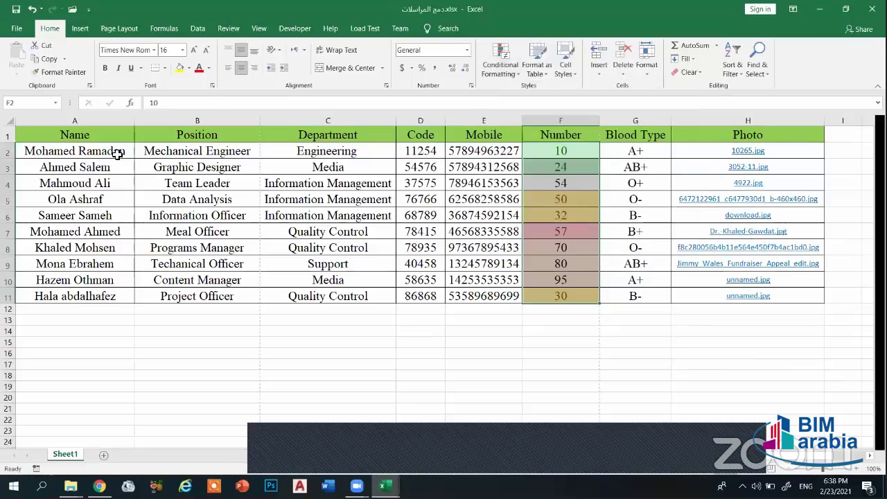
left_click(118, 153)
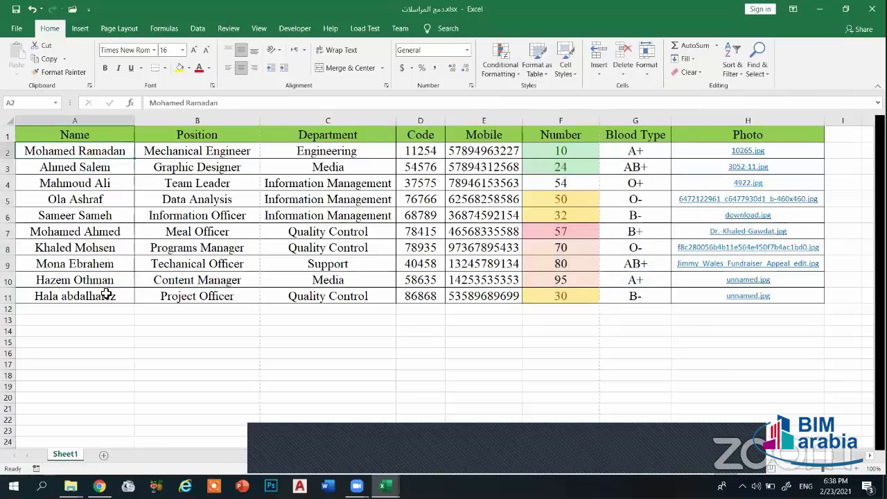
Add a Text That Contains rule on A2:A7 for the A5 employee's name, with green fill and dark green text
left_click_drag(104, 151, 104, 232)
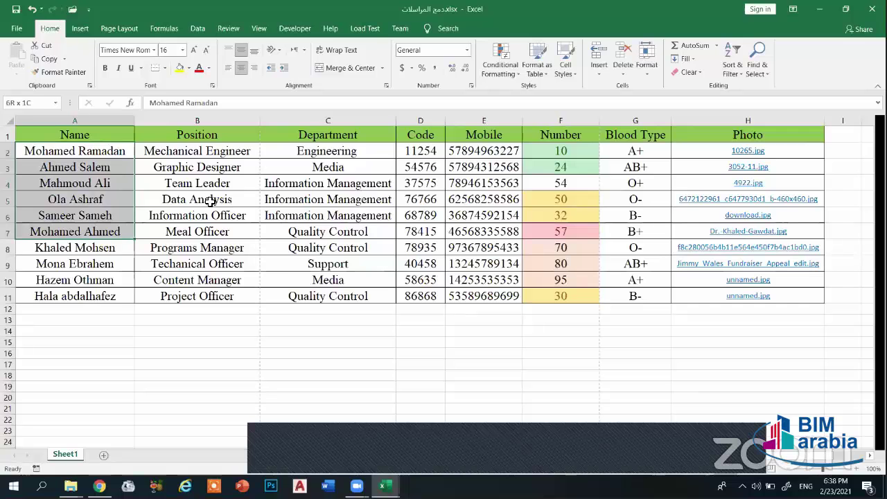
key("alt+h")
type("lht")
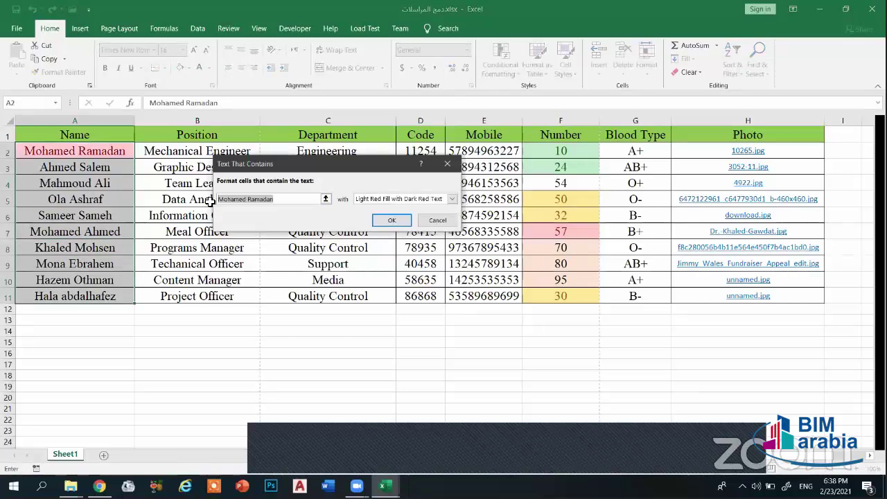
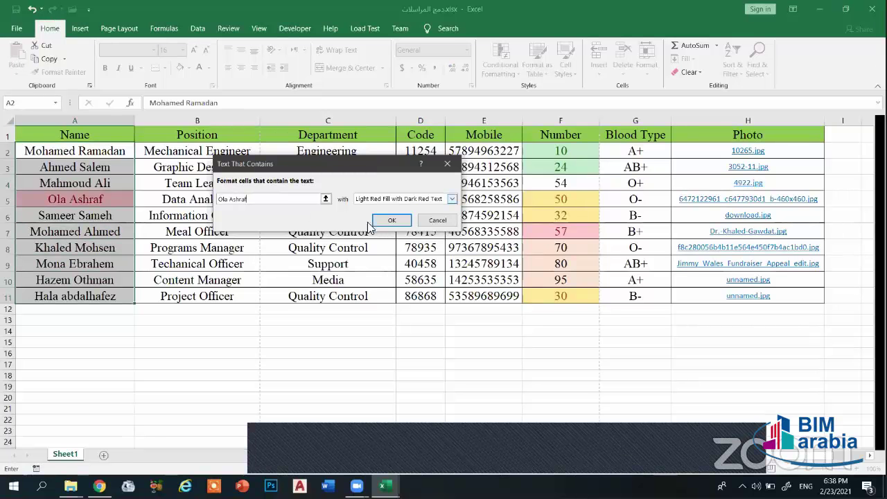
left_click(452, 199)
left_click(377, 227)
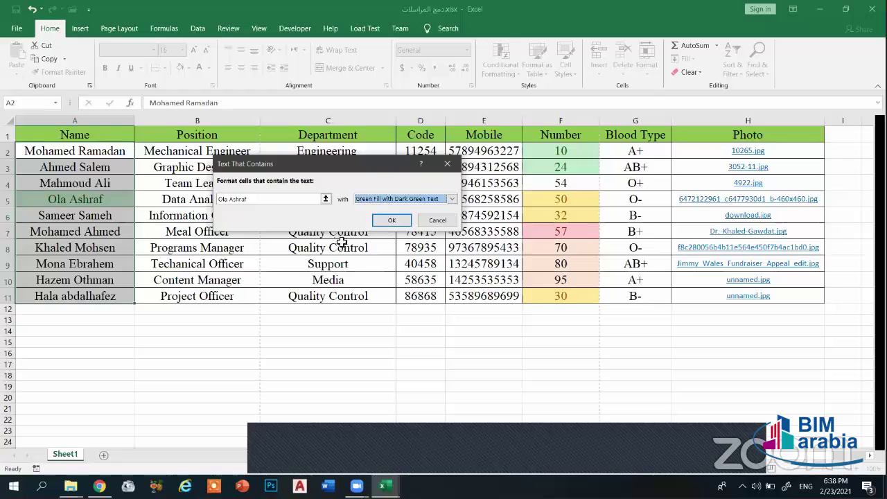
key("Return")
left_click(341, 242)
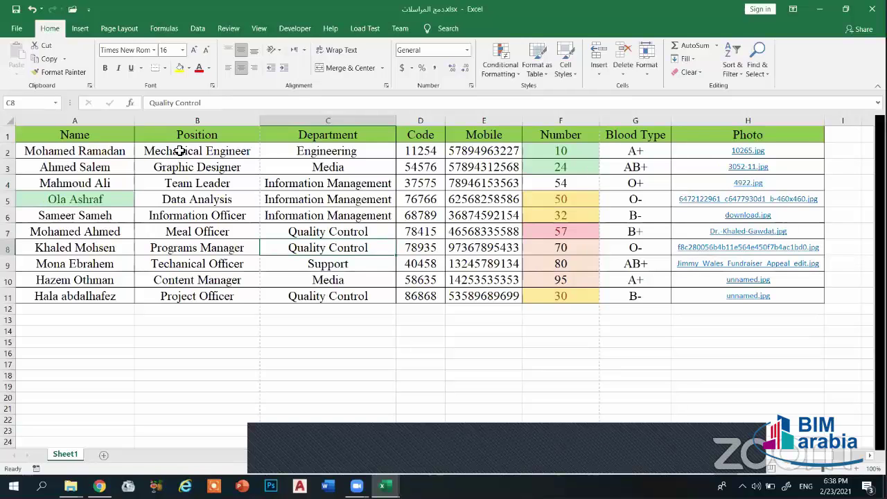
left_click_drag(181, 150, 176, 297)
left_click(467, 50)
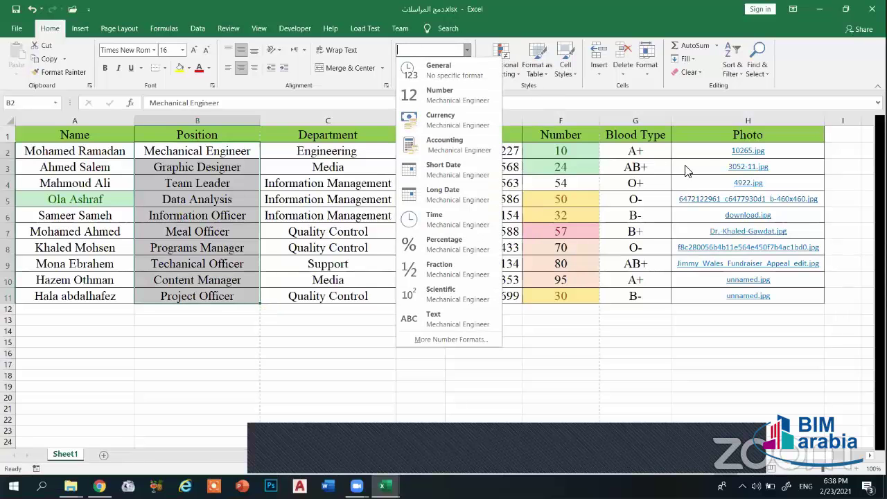
left_click(500, 65)
mouse_move(540, 93)
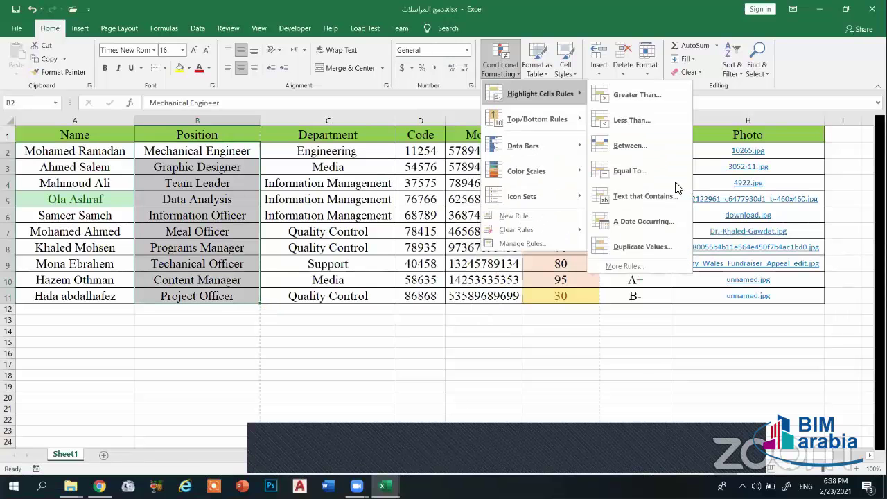
left_click(654, 220)
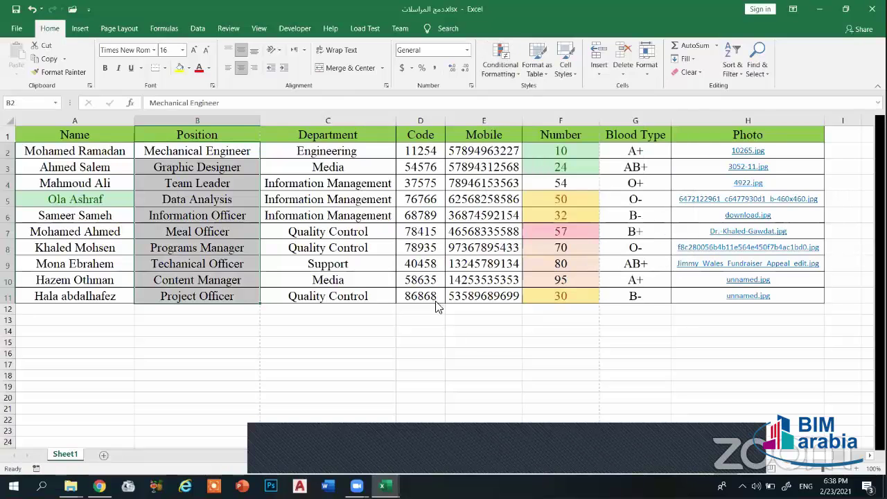
left_click(299, 185)
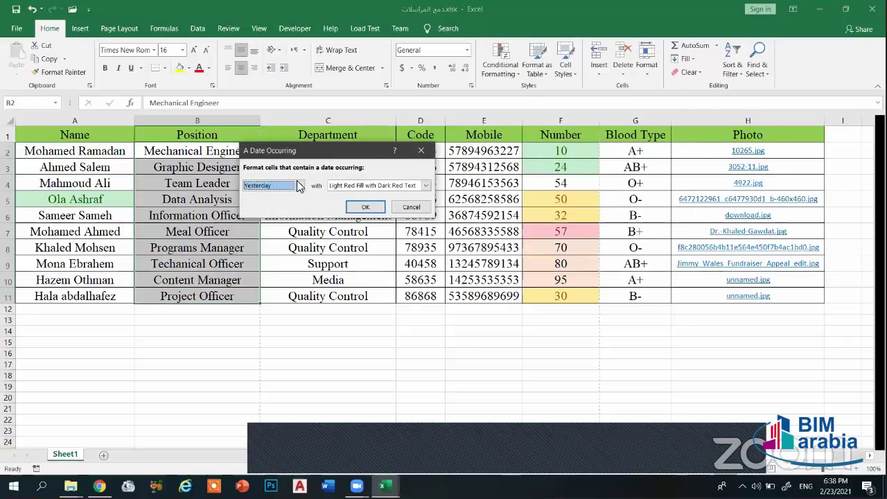
left_click(426, 158)
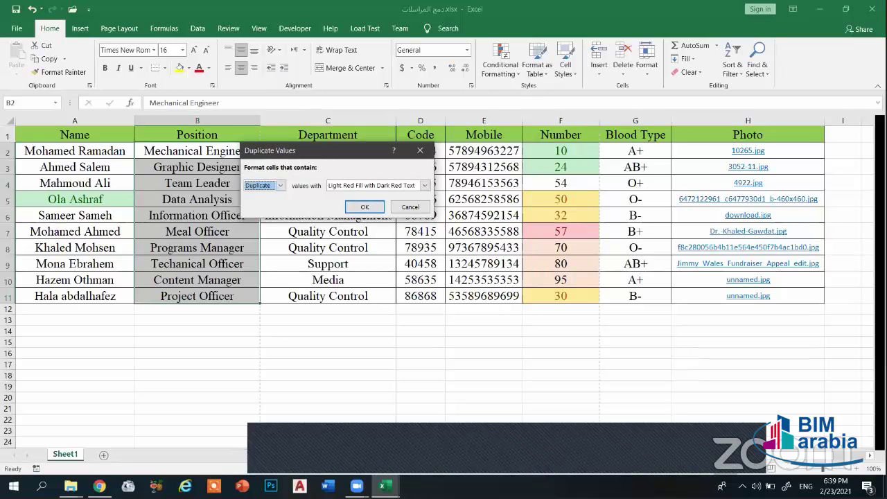
left_click(364, 206)
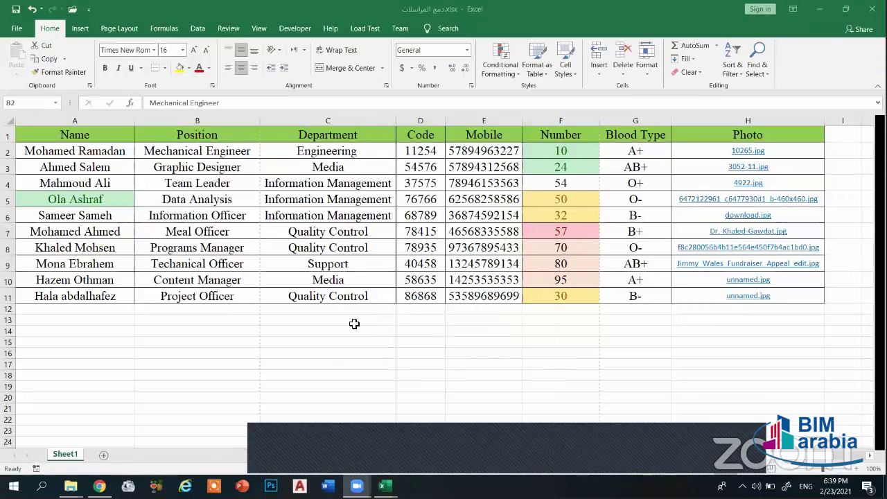
Enter the sample numbers 12, 12, 54, 12, 58 and 12 into C13:C18
key("ctrl+shift+Down")
key("F2")
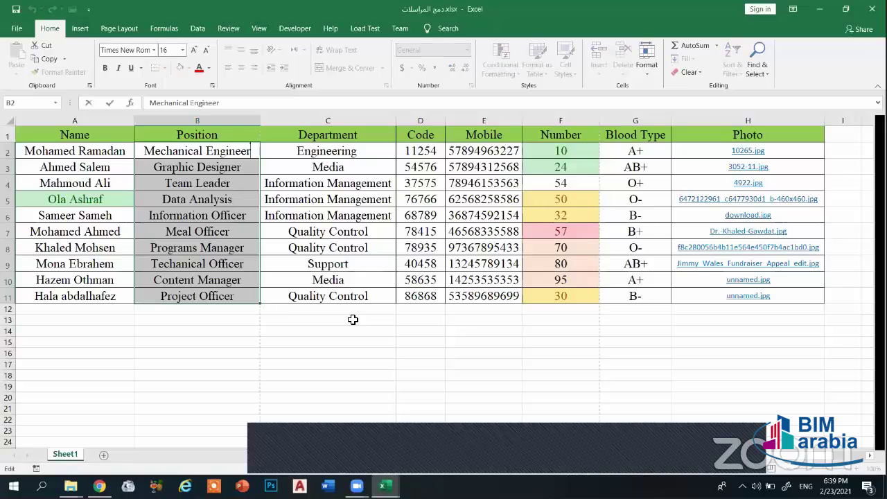
left_click(354, 320)
type("12")
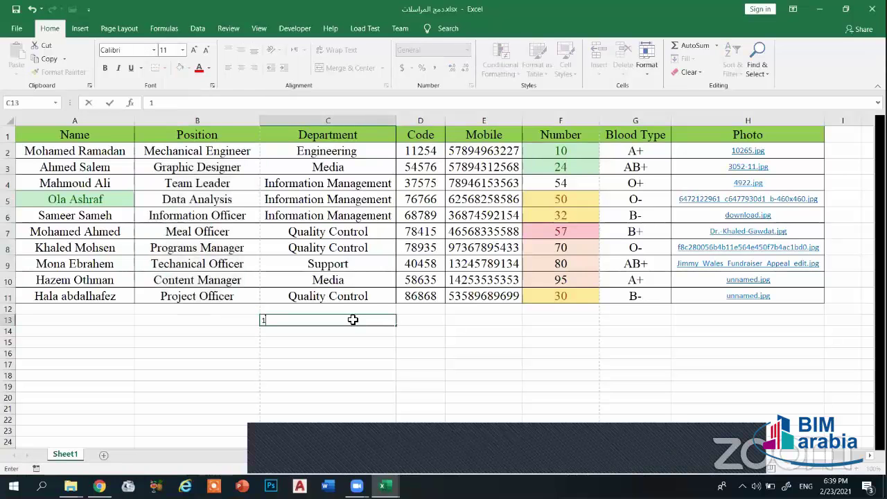
type(" 12 54 ")
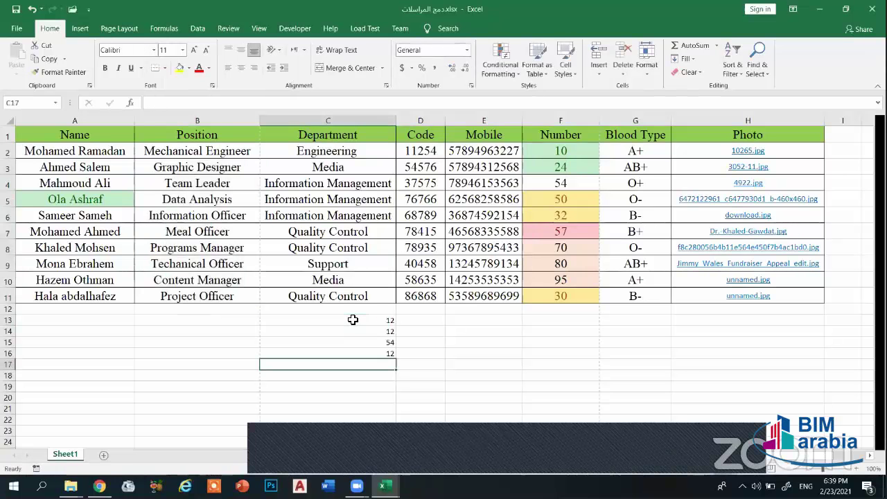
type("12 58 ")
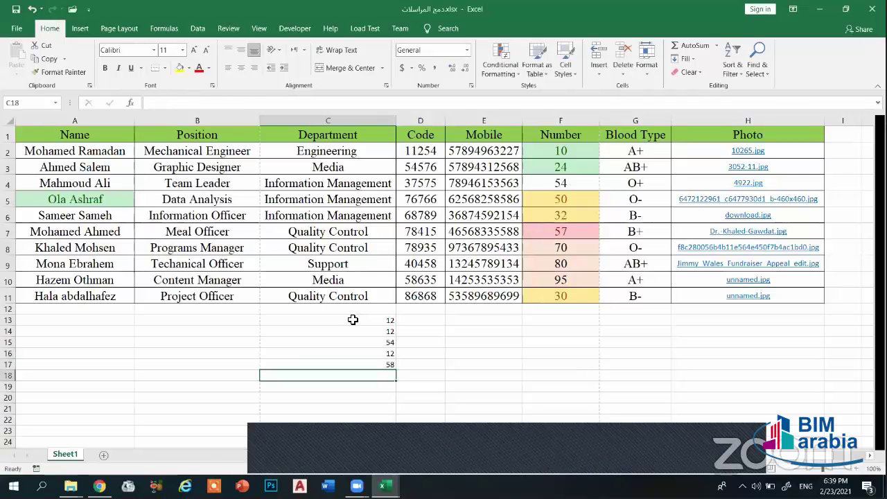
type("12")
Preview a Duplicate Values highlight on C13:C18, then cancel it
left_click_drag(349, 321, 341, 375)
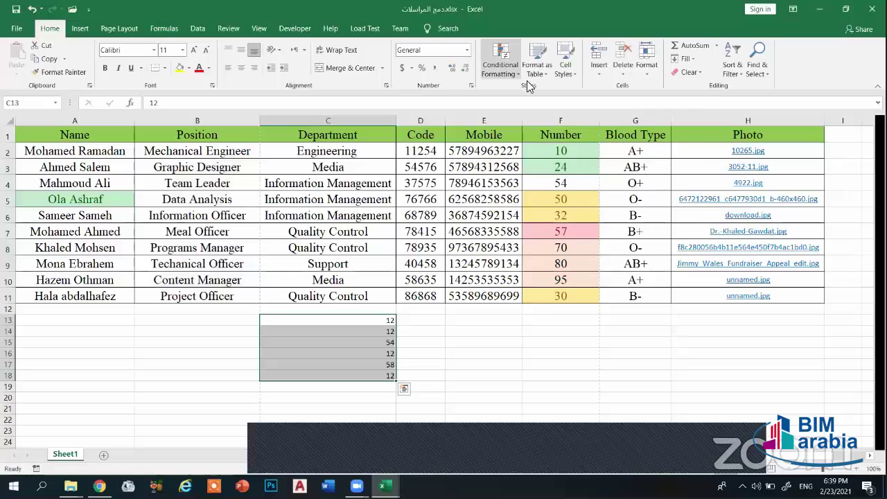
left_click(516, 72)
mouse_move(547, 94)
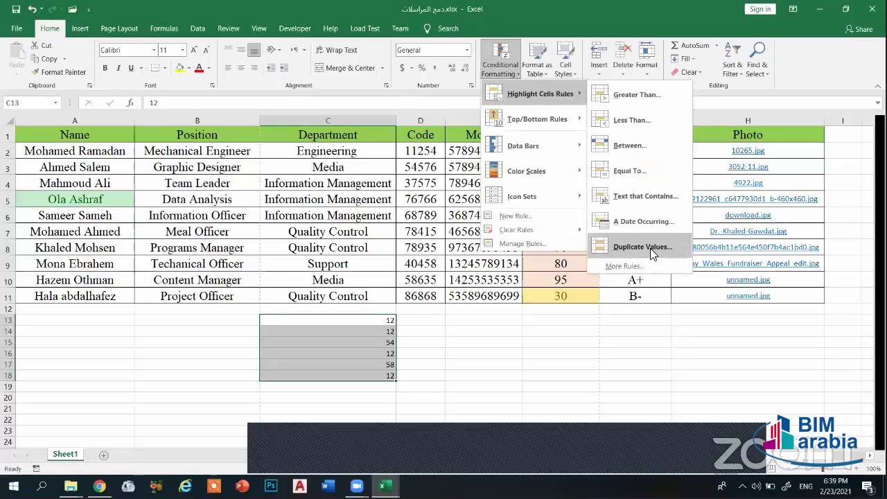
left_click(643, 246)
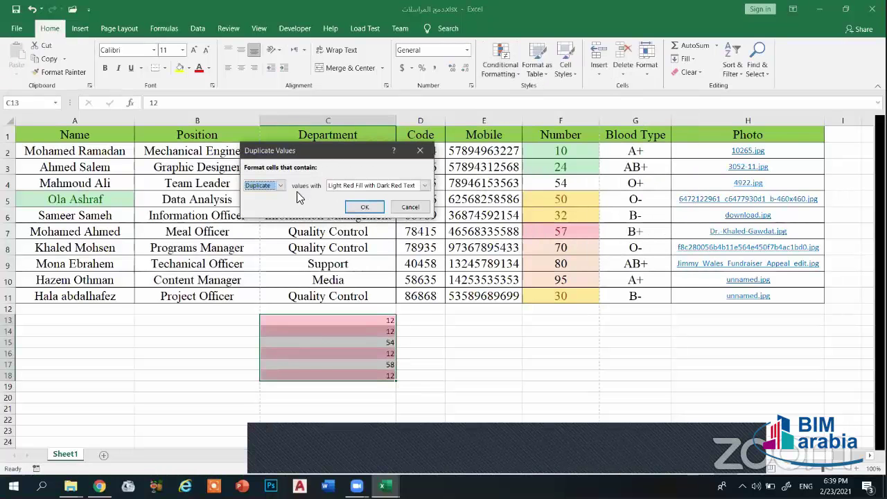
left_click(411, 207)
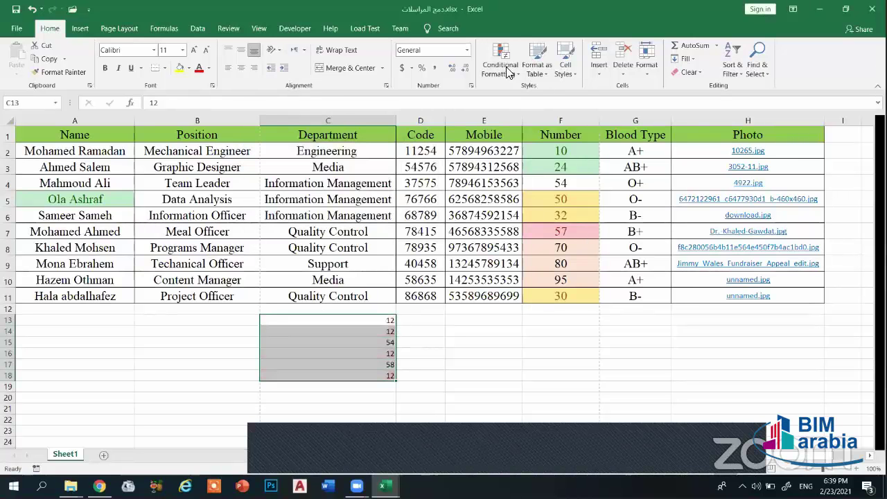
left_click(499, 61)
Preview an Above Average highlight on the sample numbers, then cancel it
mouse_move(547, 122)
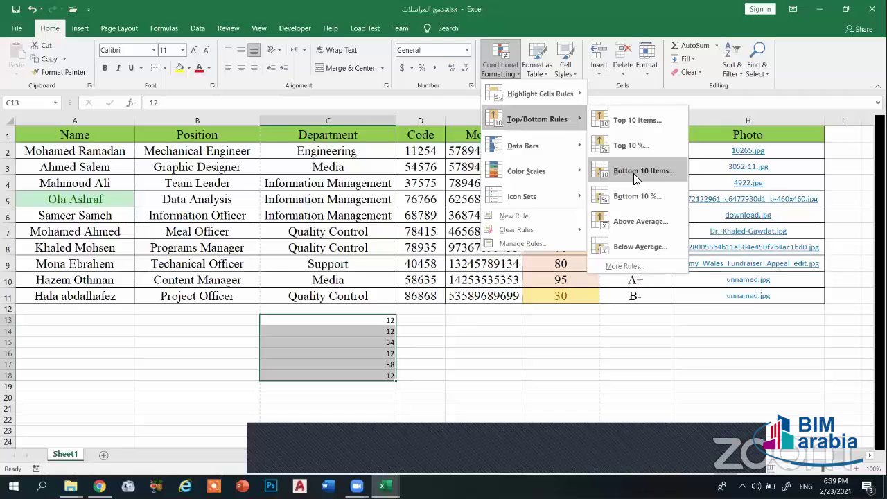
left_click(632, 223)
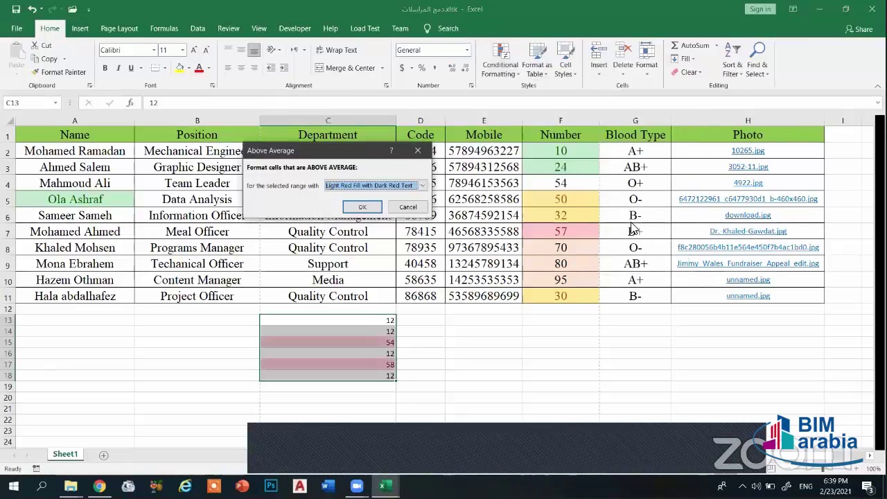
left_click(415, 151)
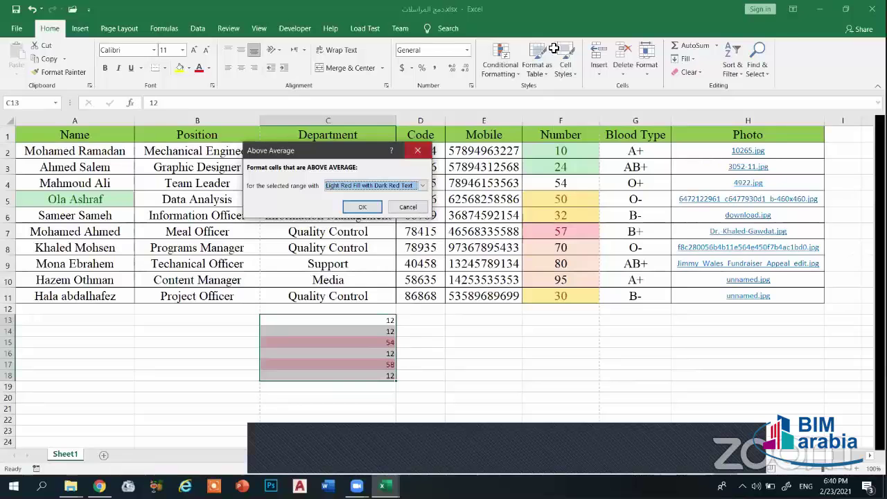
Preview a Top 10% rule, cancel it, and show the Data Bars styles
left_click(502, 62)
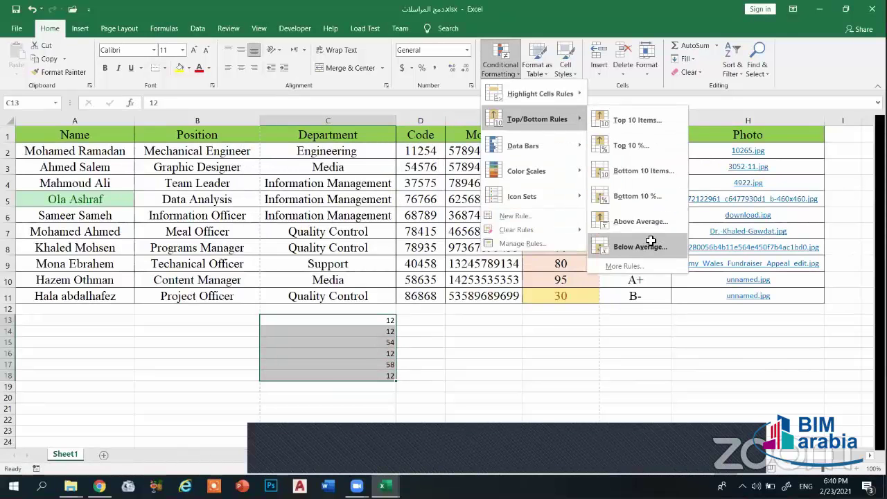
left_click(637, 146)
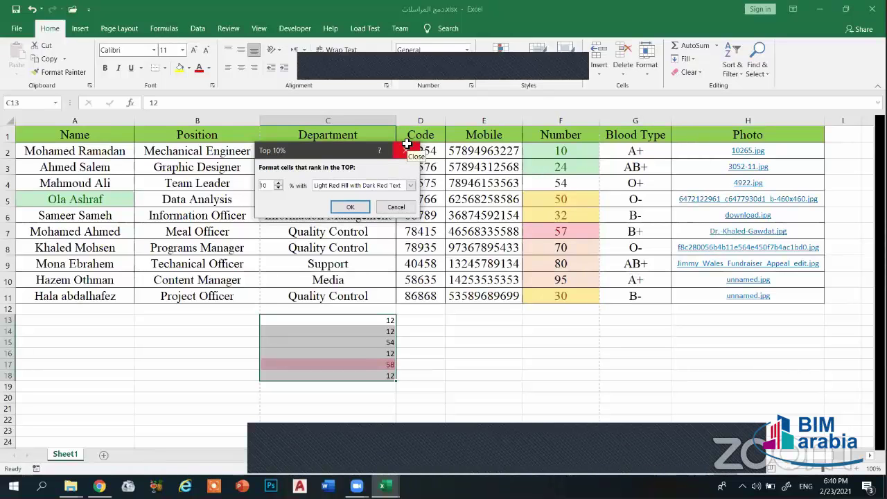
left_click(407, 144)
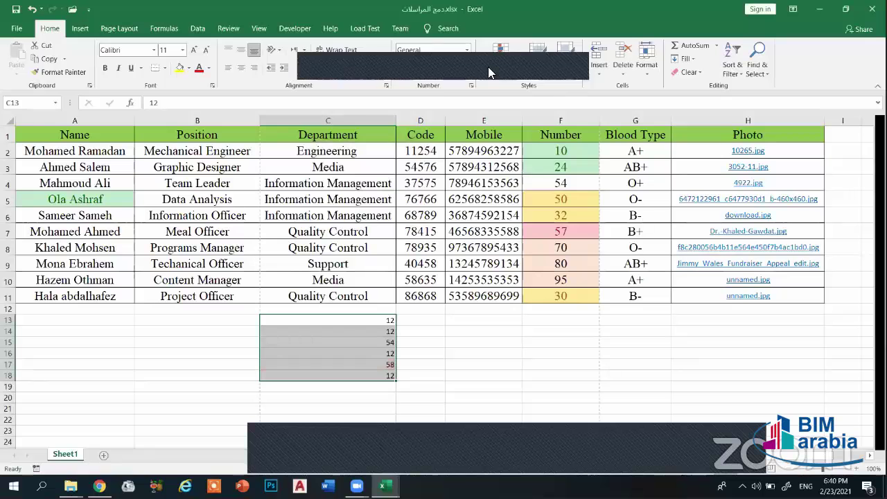
left_click(504, 64)
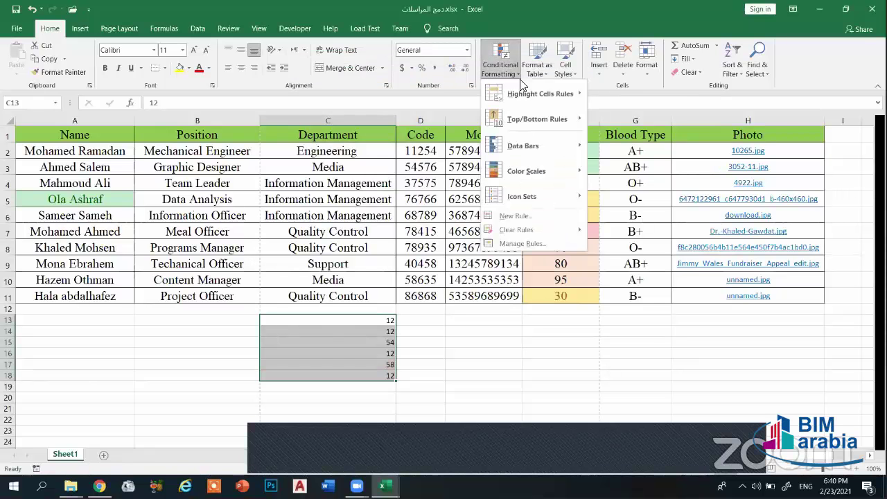
mouse_move(539, 153)
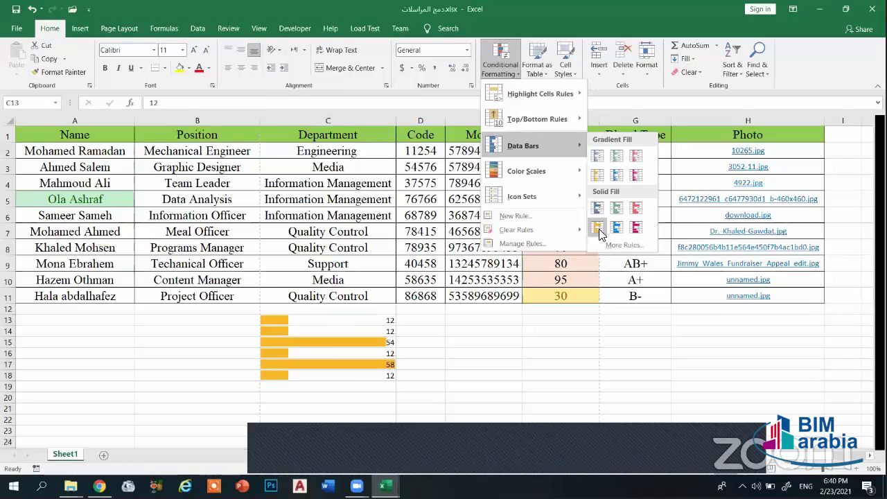
Apply dark red solid-fill data bars to C13:C18 via a custom rule, then copy the six numbers
left_click(623, 244)
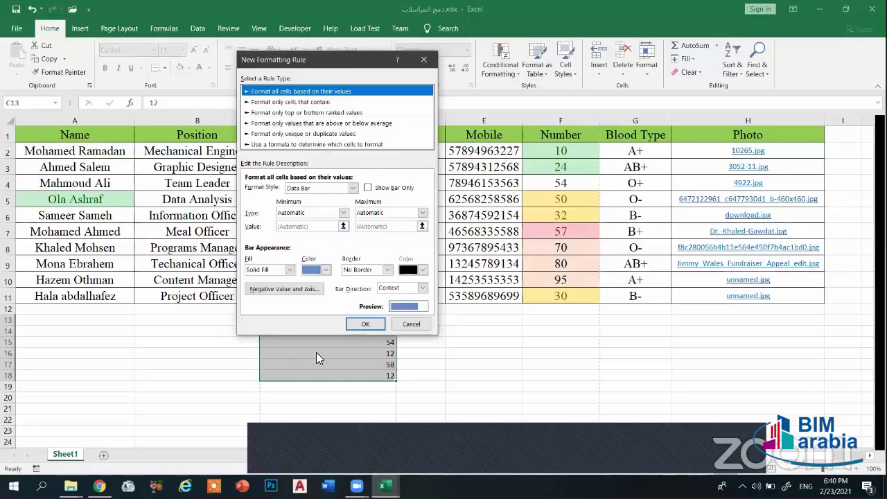
left_click(321, 269)
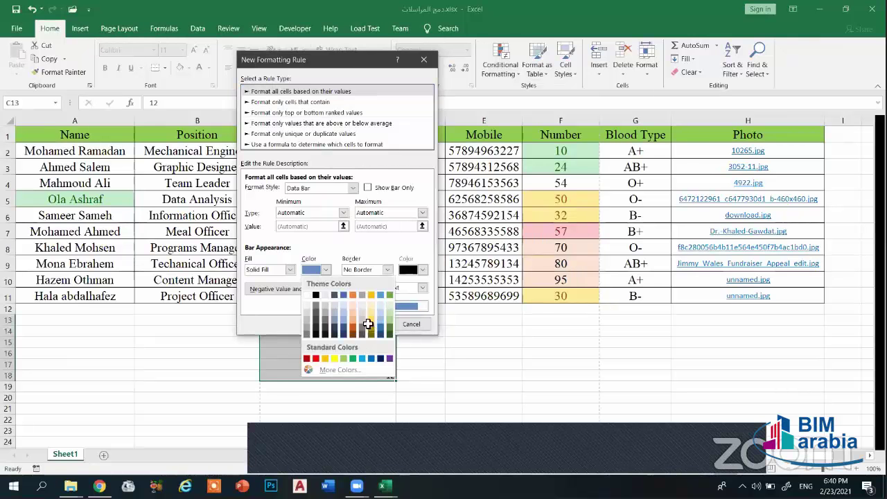
left_click(307, 359)
left_click(375, 323)
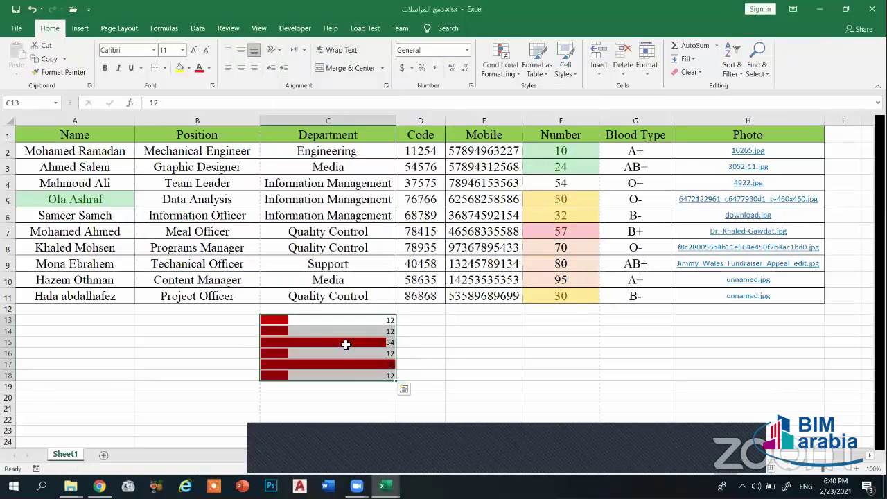
key("ctrl+c")
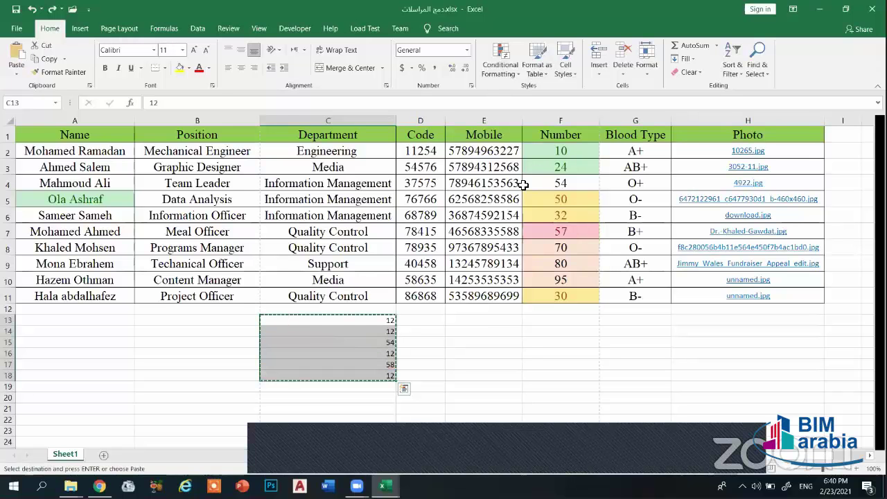
Dismiss the Quick Analysis options and reselect the range C13 through C18
left_click(404, 389)
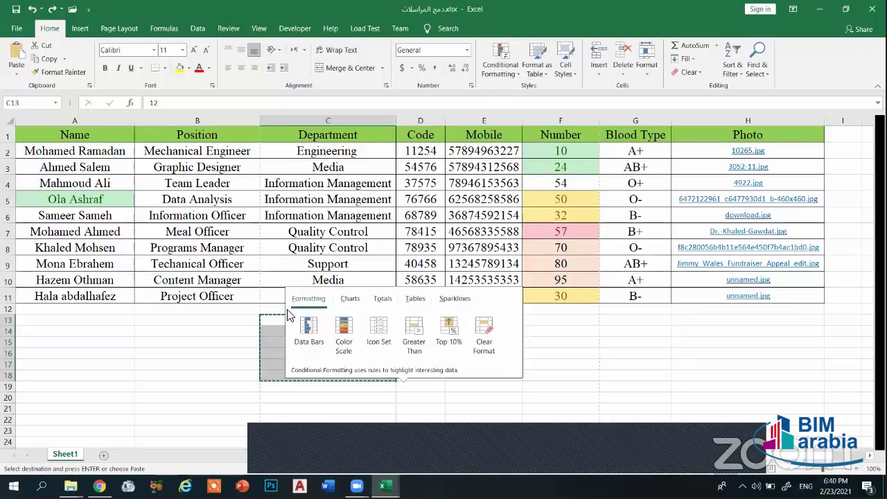
left_click(300, 382)
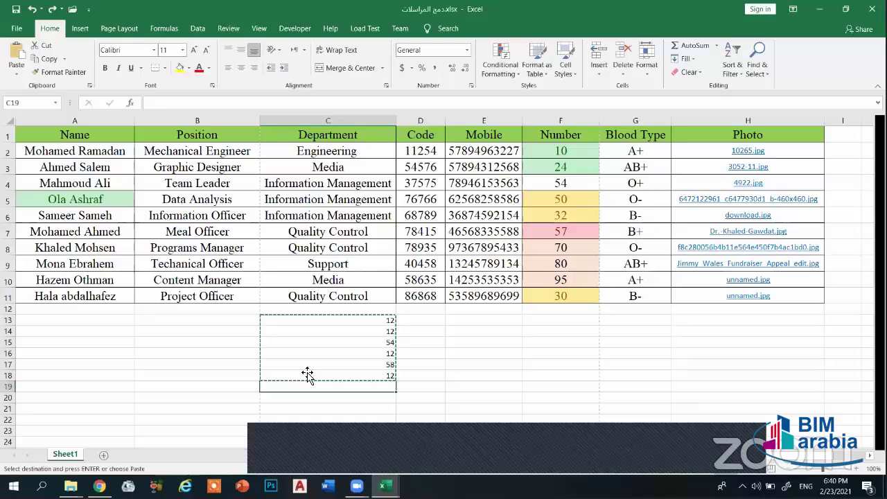
key("ctrl+Up")
key("ctrl+Up")
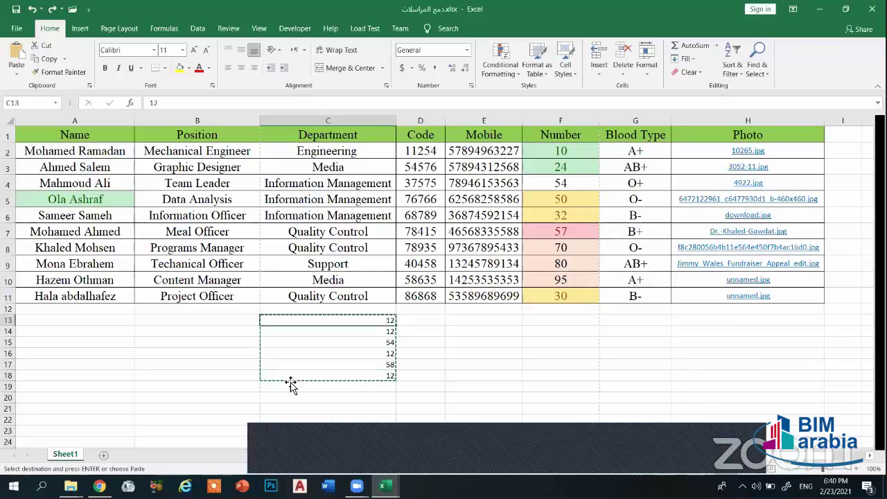
key("ctrl+shift+Down")
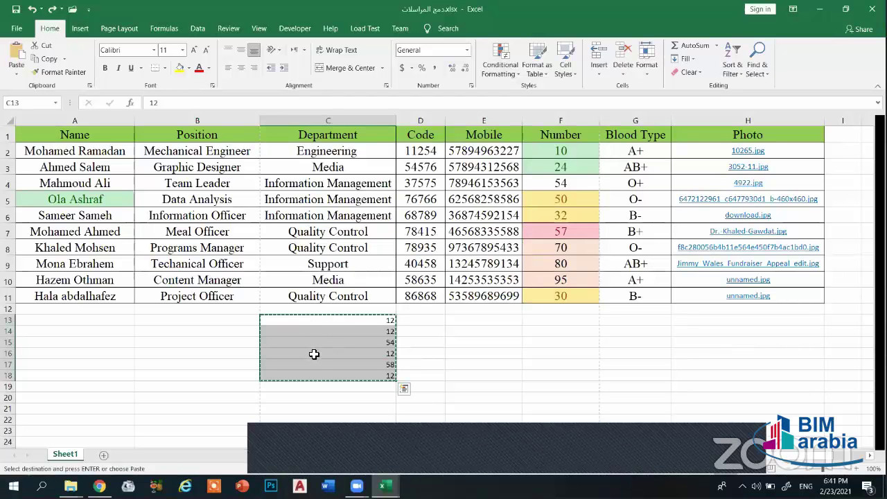
key("Return")
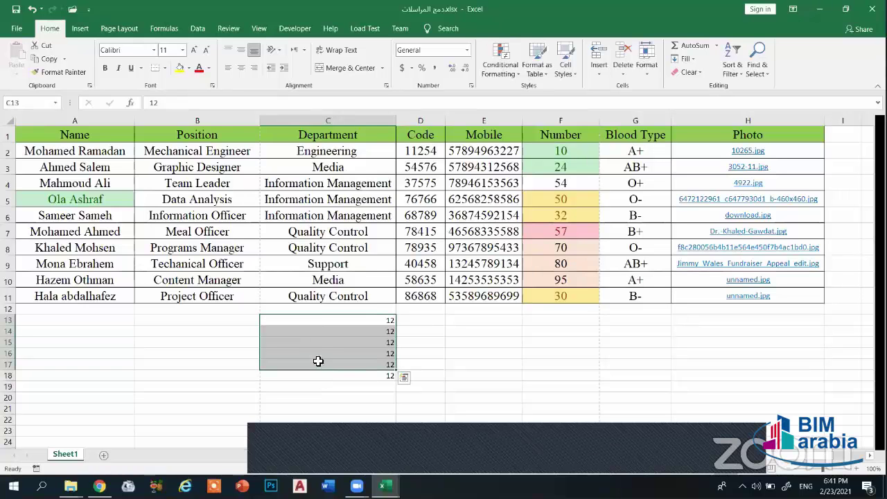
Select the six values in C13:C18 and copy them
left_click_drag(323, 376, 323, 320)
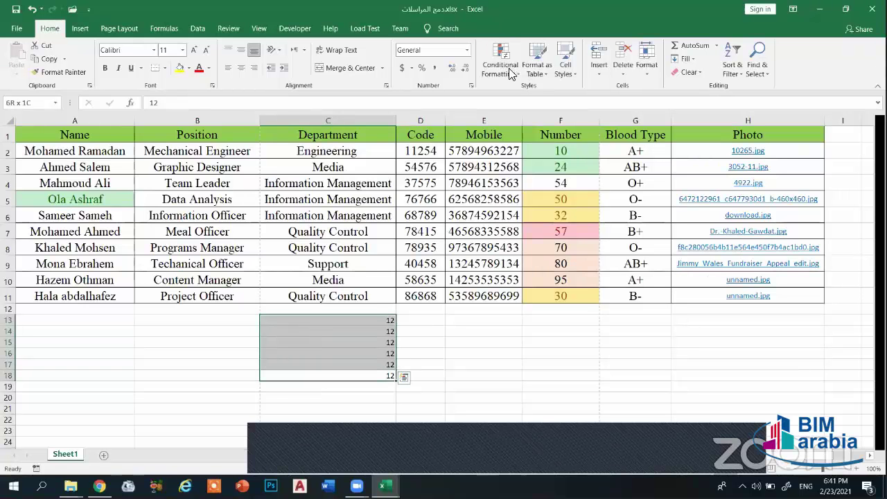
left_click(510, 73)
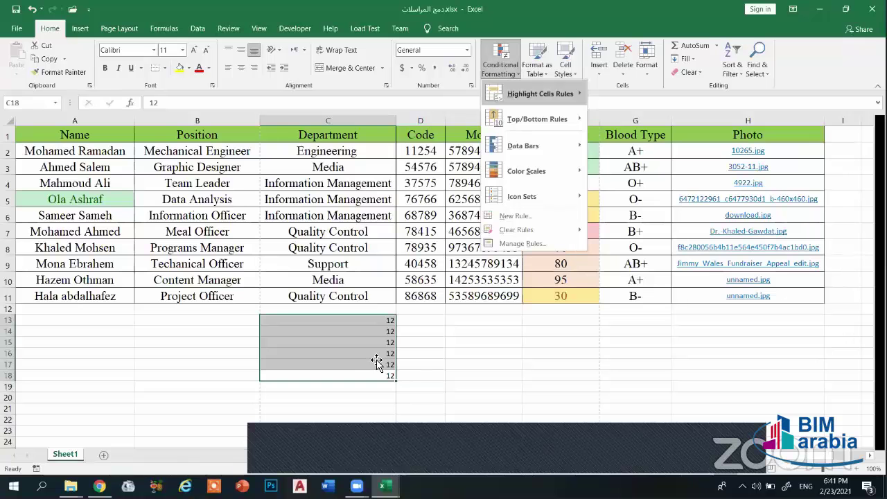
key("Escape")
key("ctrl+c")
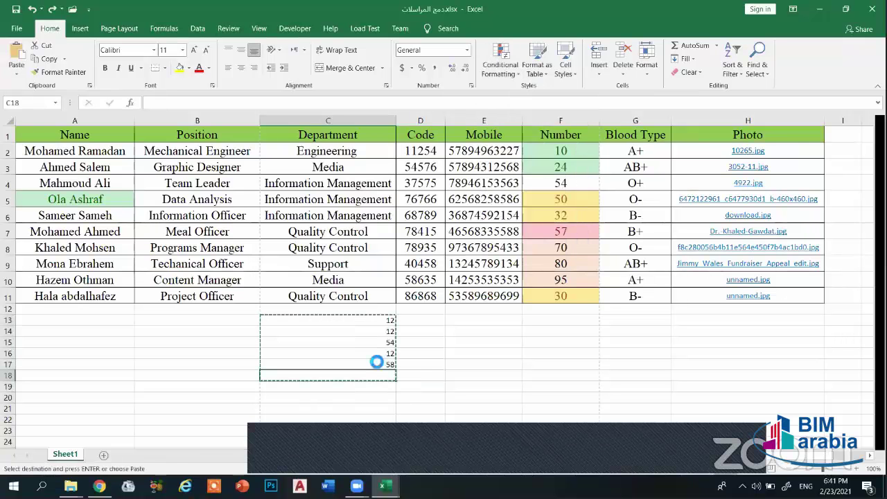
left_click(501, 344)
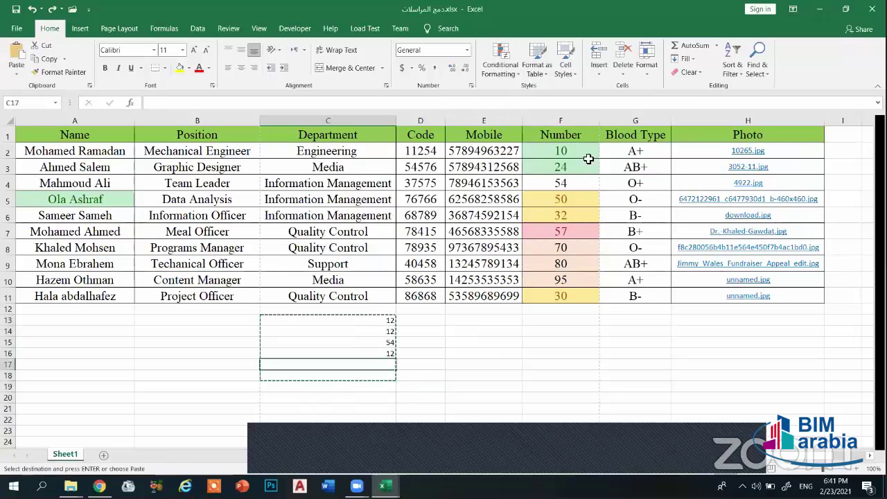
Select Code values D2:D11, preview Data Bars, Color Scales and Icon Sets, then begin a New Rule
left_click_drag(577, 154, 563, 284)
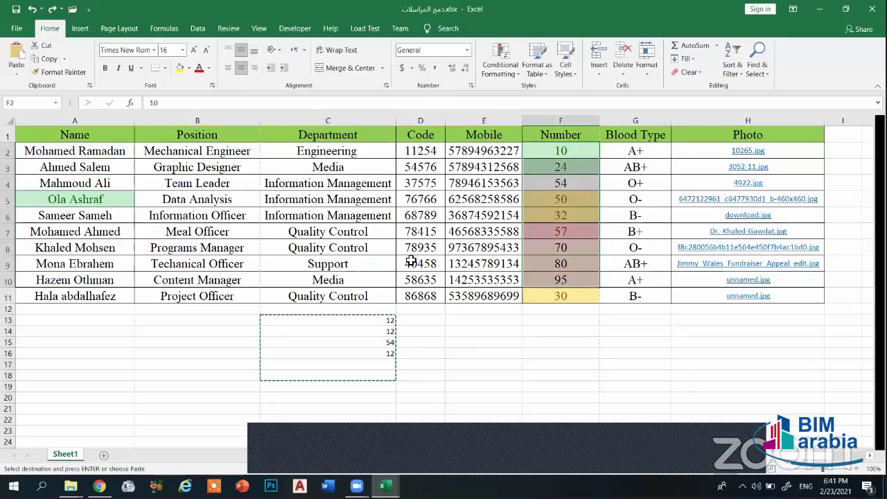
left_click_drag(420, 151, 420, 296)
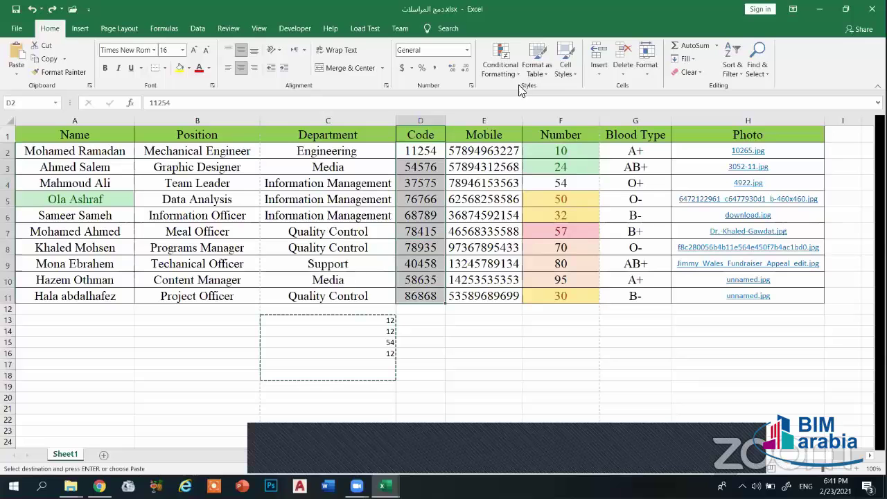
left_click(500, 65)
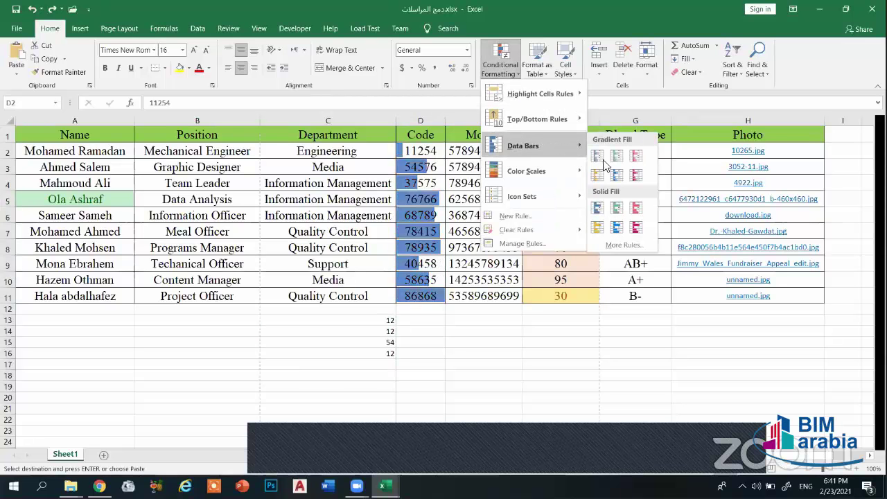
mouse_move(549, 169)
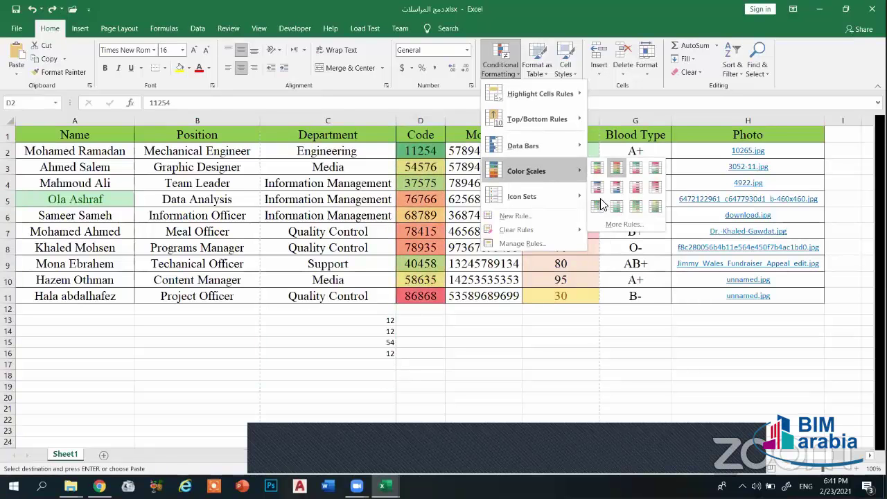
mouse_move(548, 196)
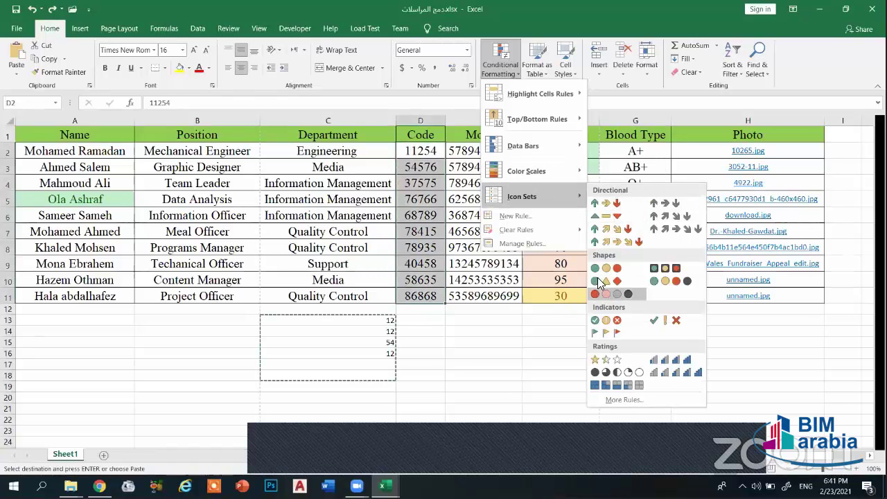
left_click(664, 372)
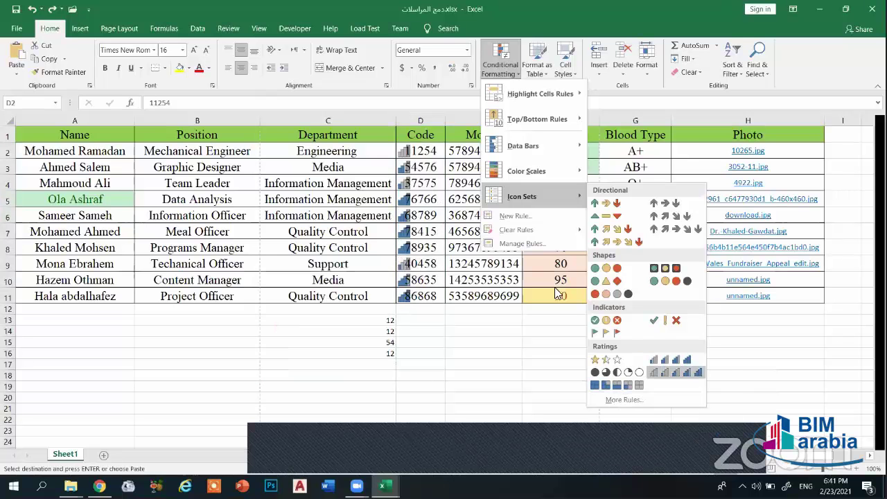
left_click(515, 216)
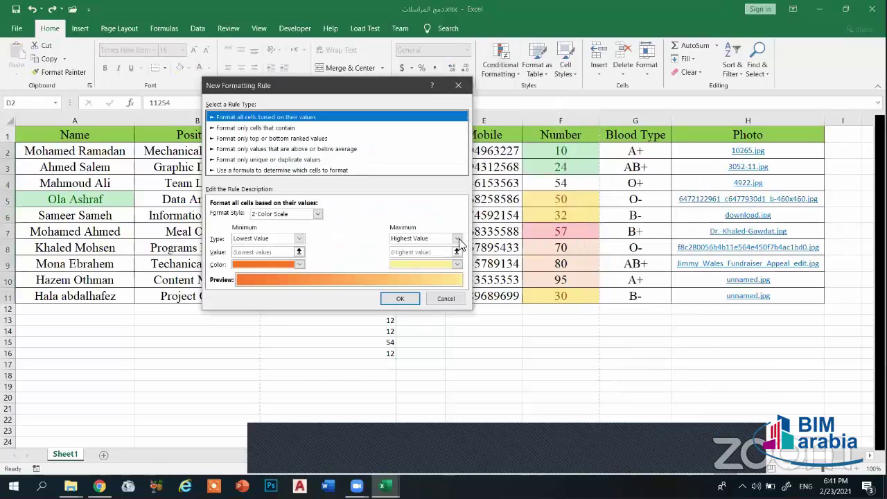
Create a 'Format only top or bottom ranked values' Top 10 rule without a format for D2:D11
left_click(249, 129)
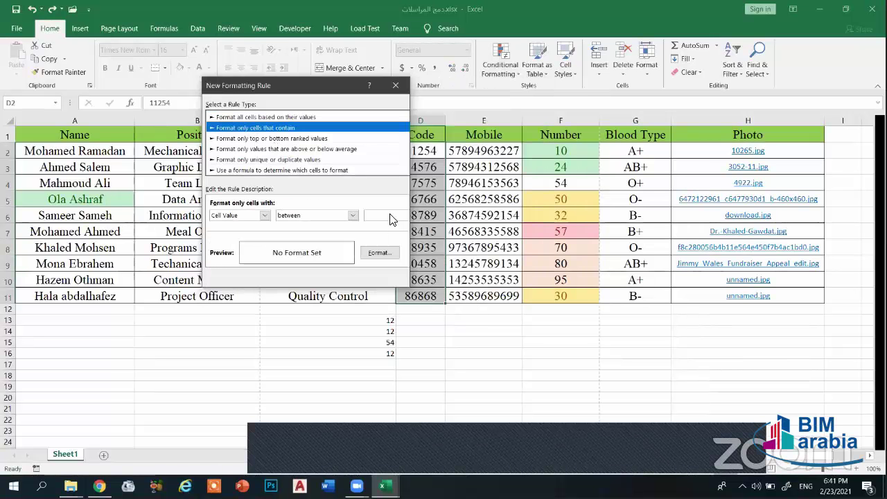
key("Down")
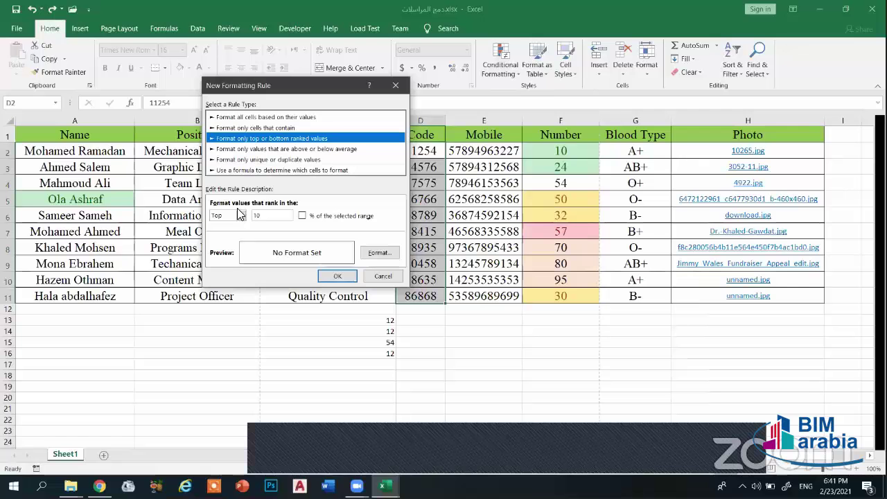
left_click(242, 216)
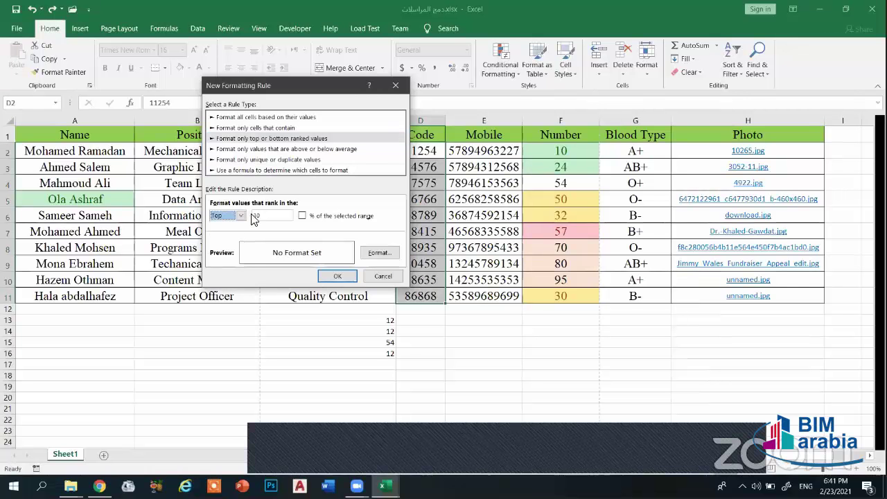
left_click(266, 216)
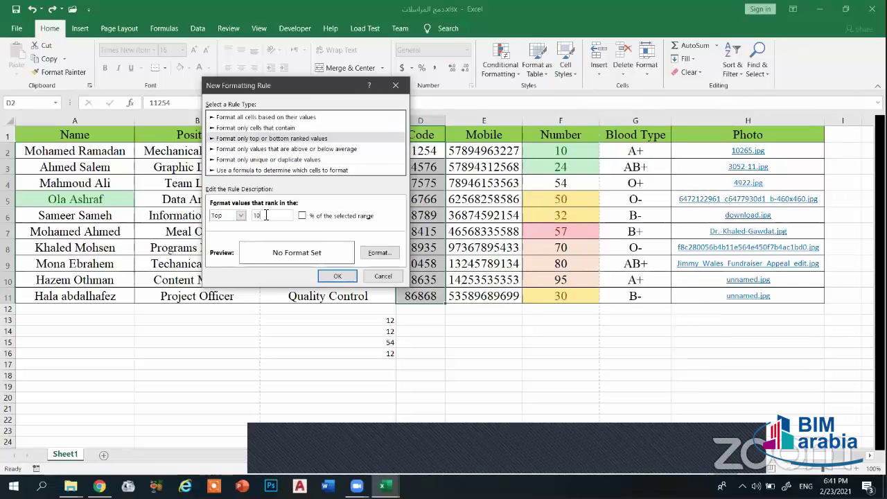
left_click(330, 277)
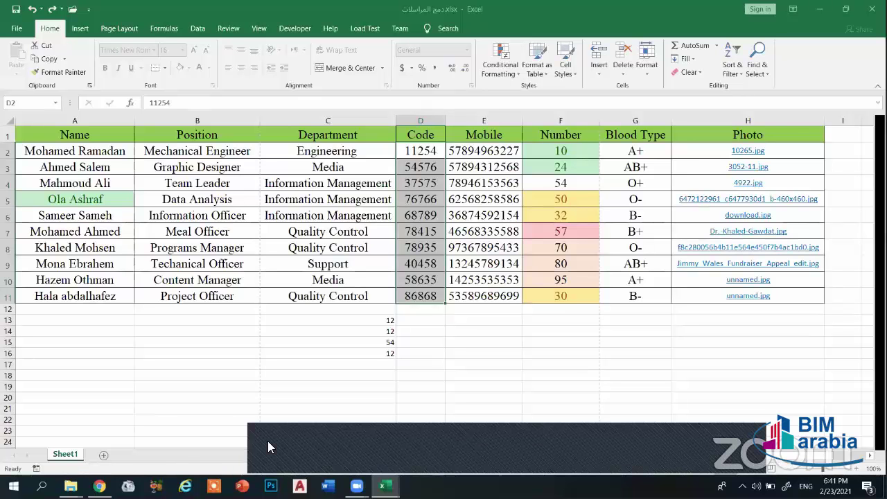
key("Escape")
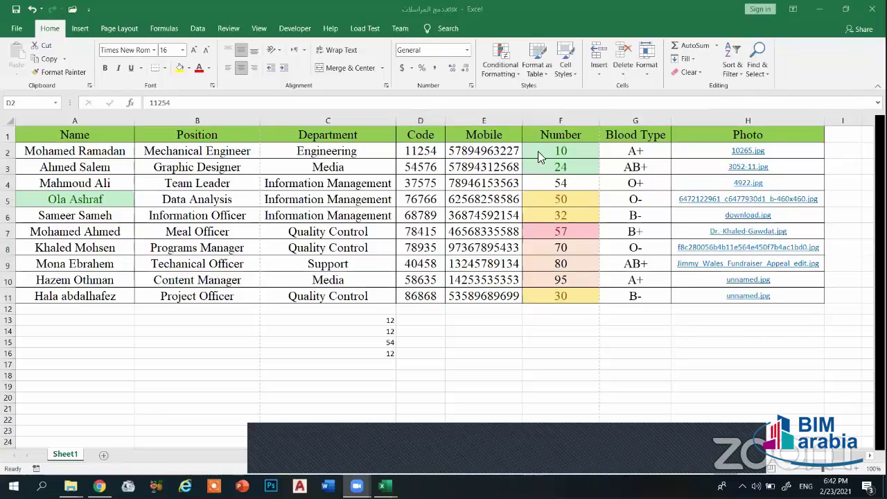
key("ctrl+shift+Down")
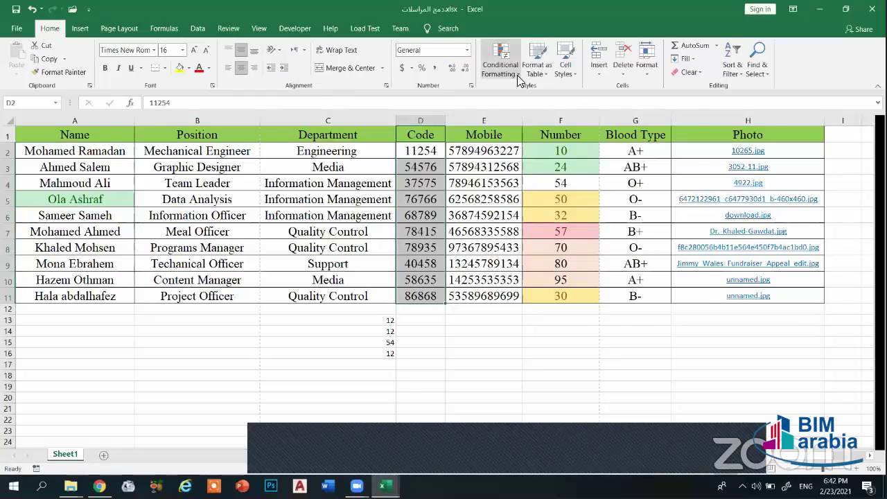
left_click(517, 76)
mouse_move(544, 230)
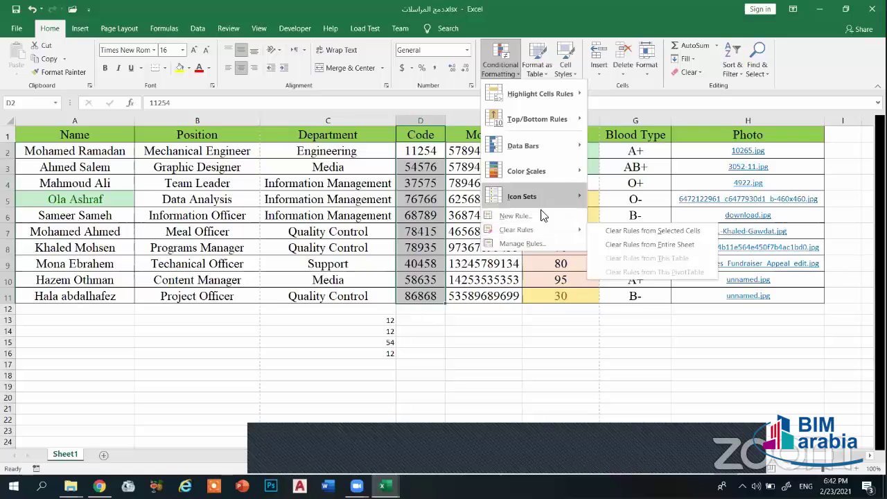
mouse_move(527, 146)
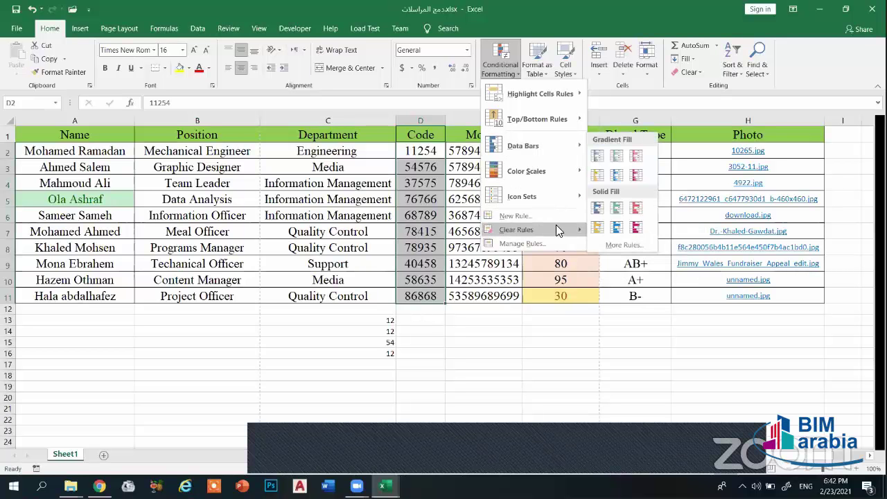
mouse_move(558, 230)
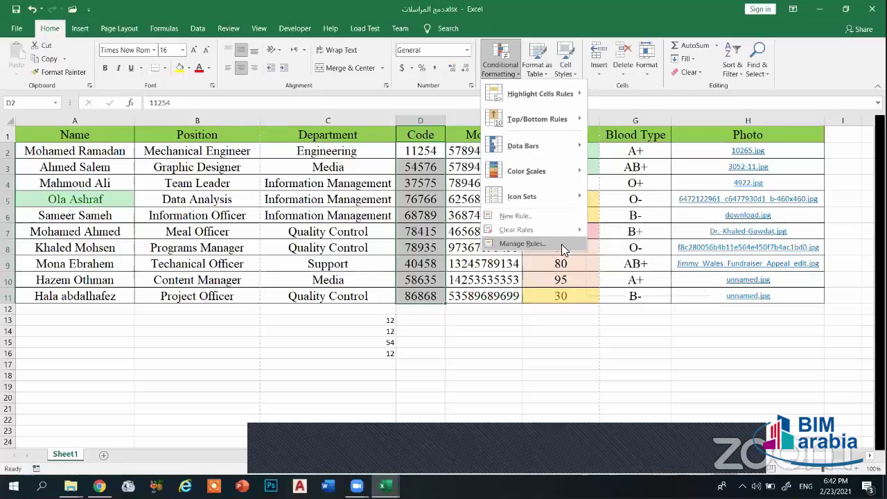
left_click(561, 244)
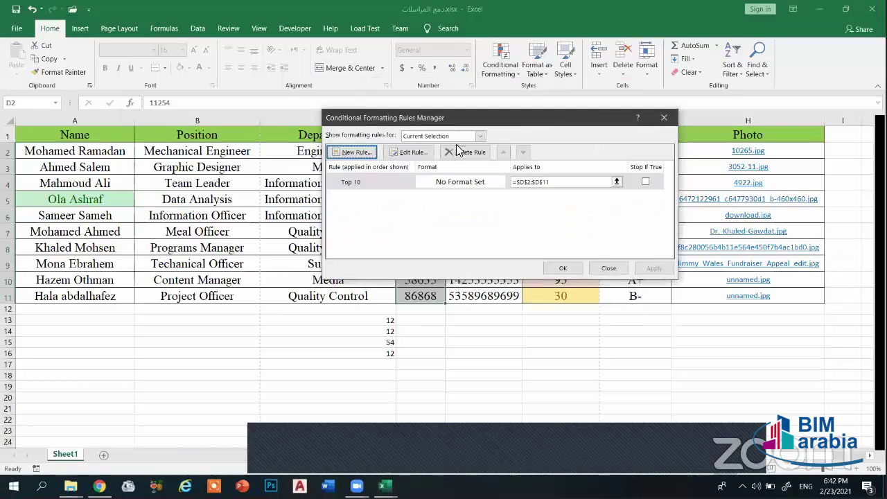
left_click(409, 152)
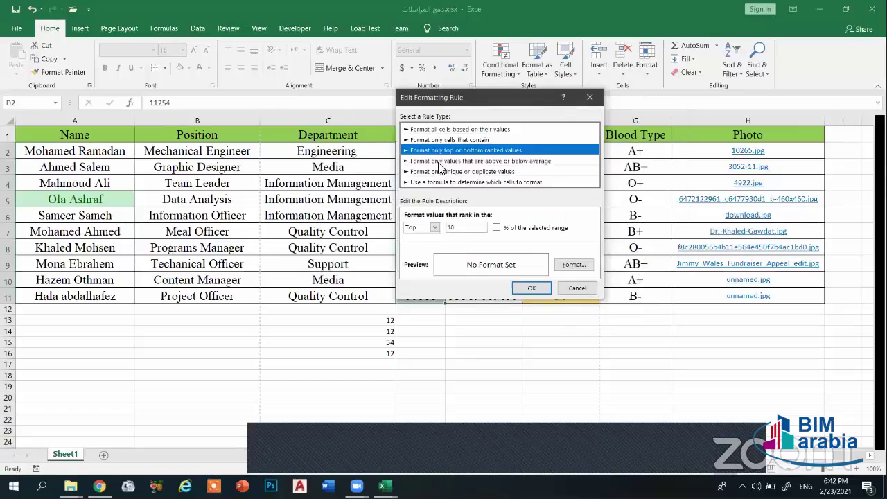
left_click(509, 160)
key("Escape")
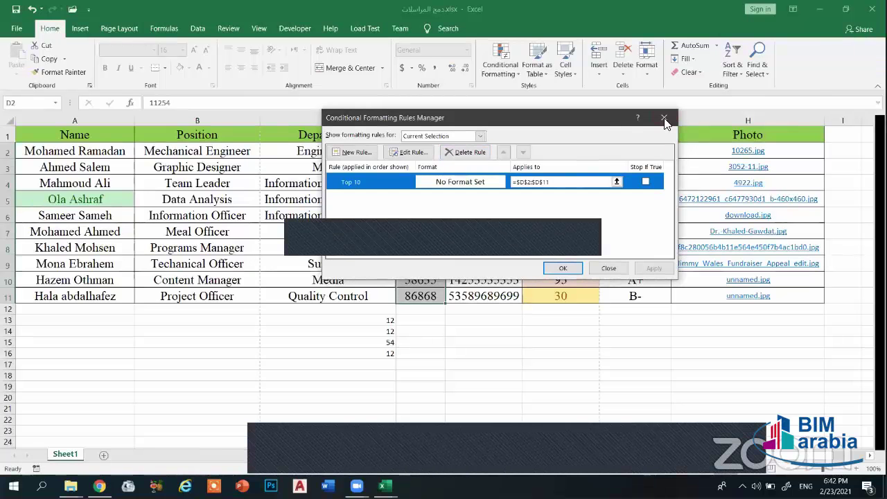
left_click(563, 269)
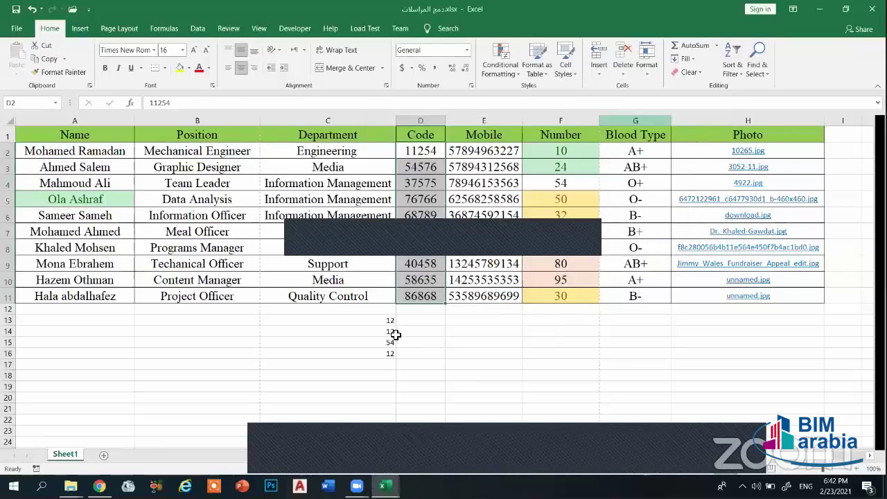
Delete the contents of C13:C16, leaving empty cell C17 active
left_click_drag(380, 321, 380, 358)
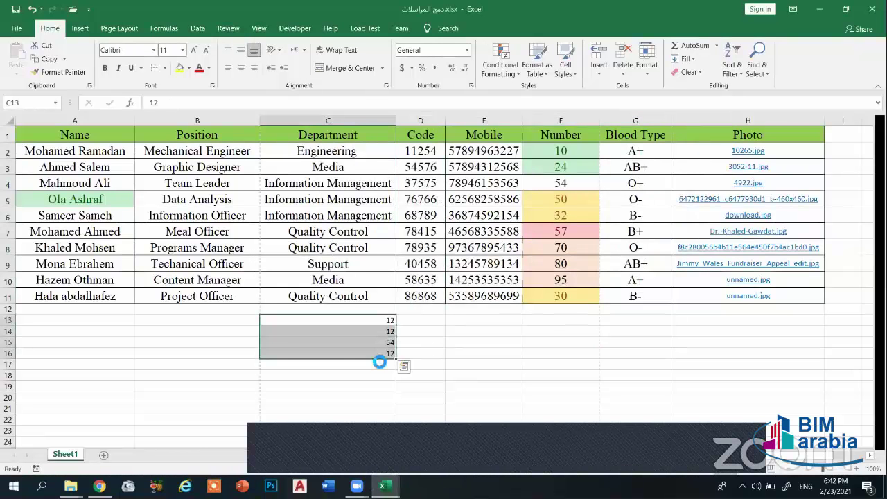
key("Delete")
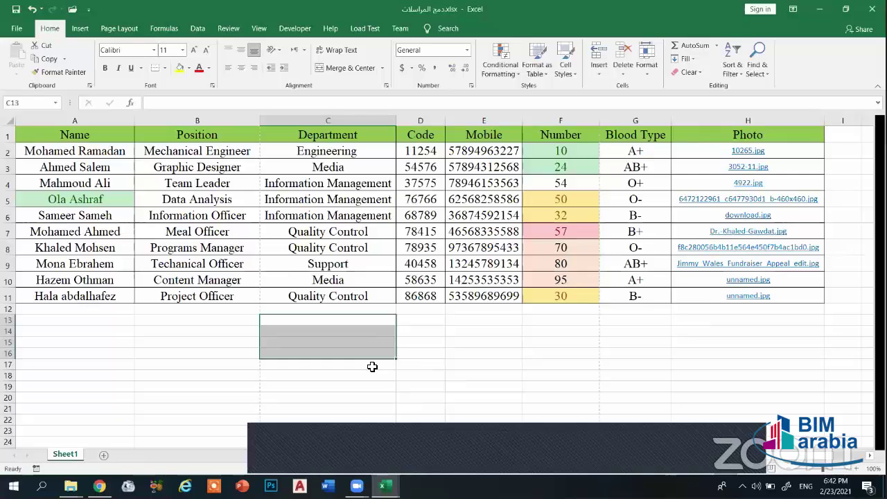
left_click(372, 368)
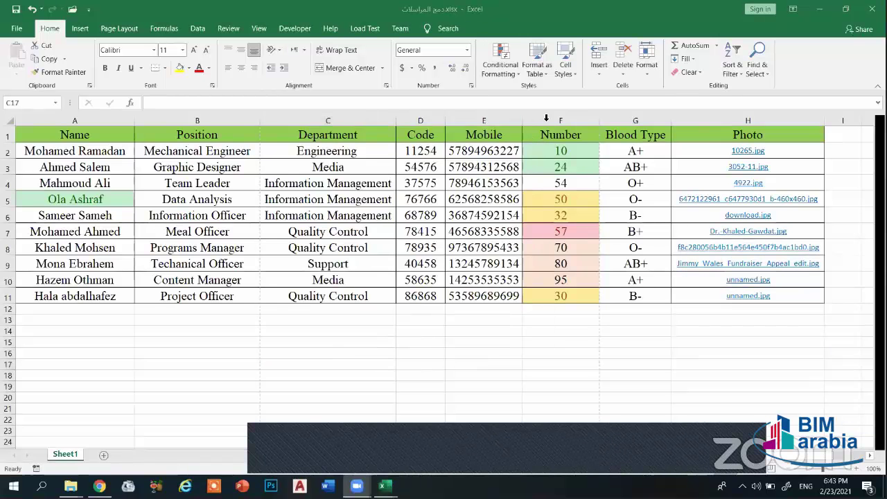
left_click(547, 118)
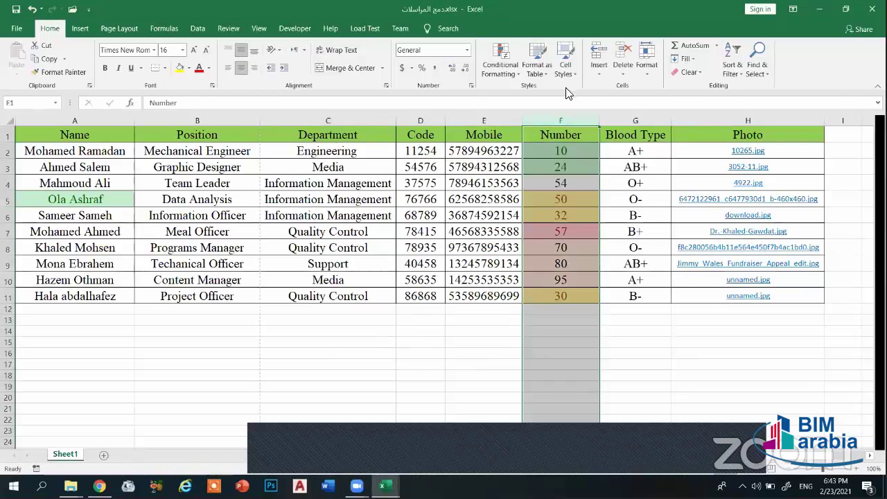
left_click(599, 70)
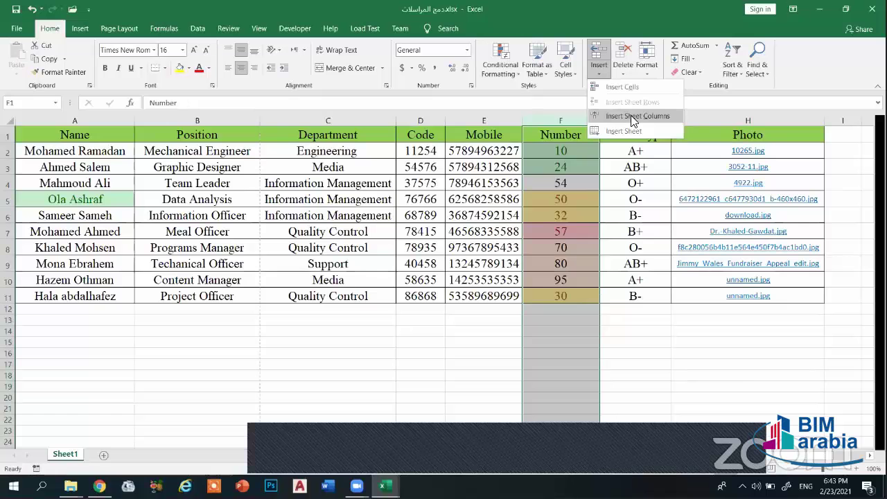
left_click(629, 116)
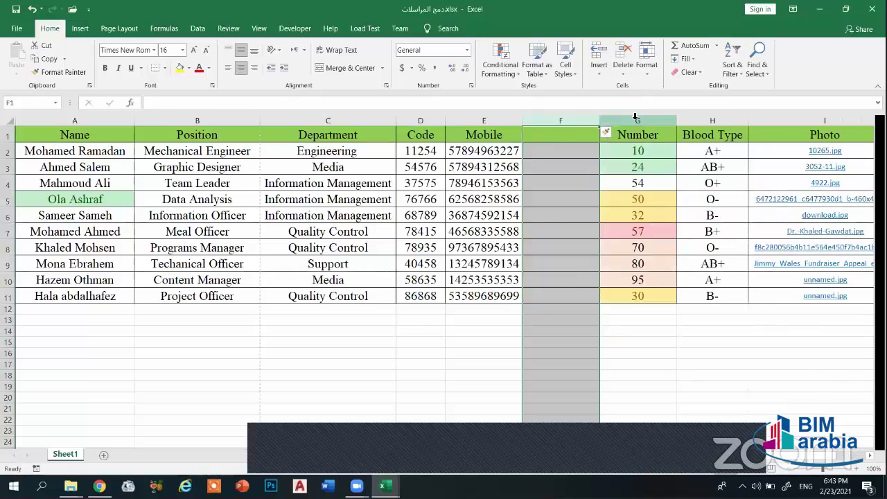
key("ctrl+z")
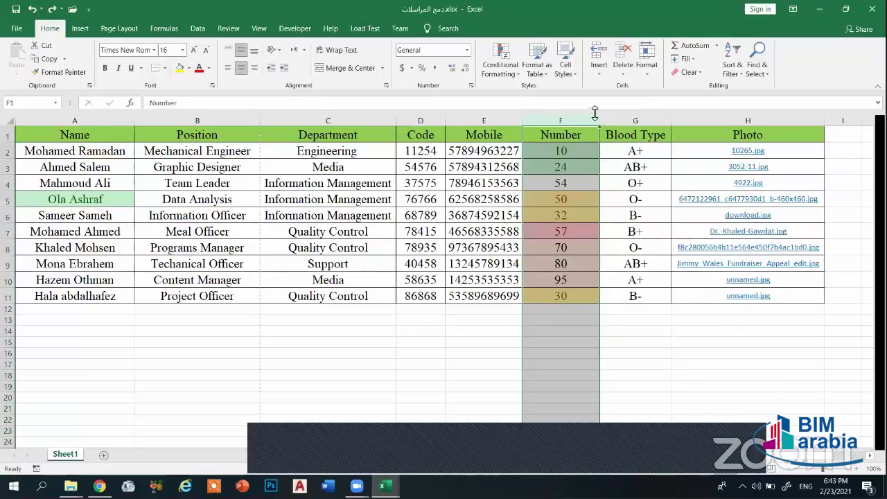
left_click(597, 71)
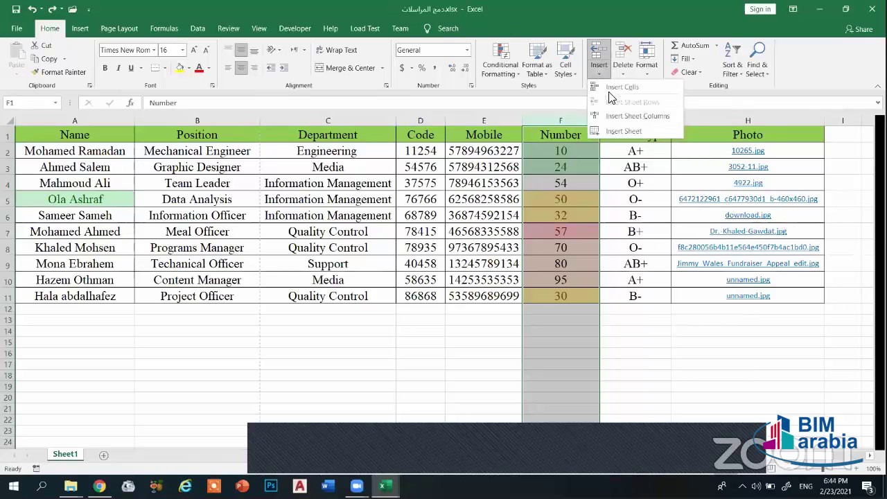
left_click(624, 131)
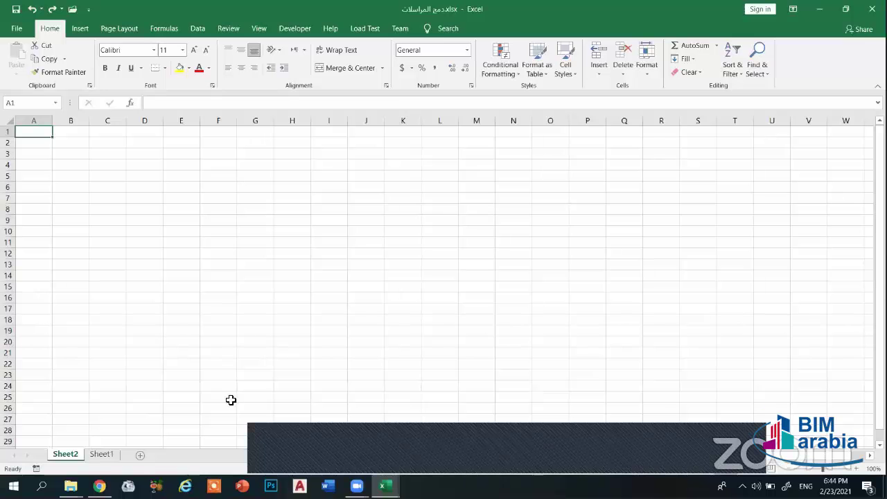
left_click(82, 455)
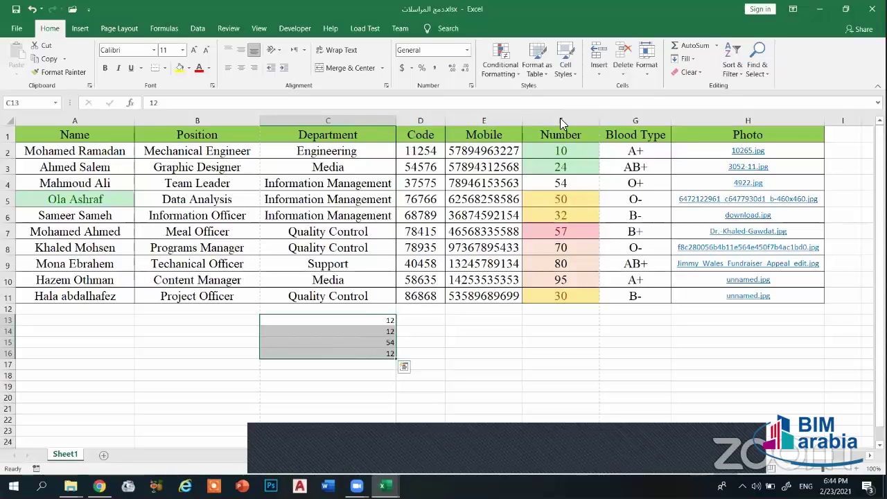
left_click(484, 183)
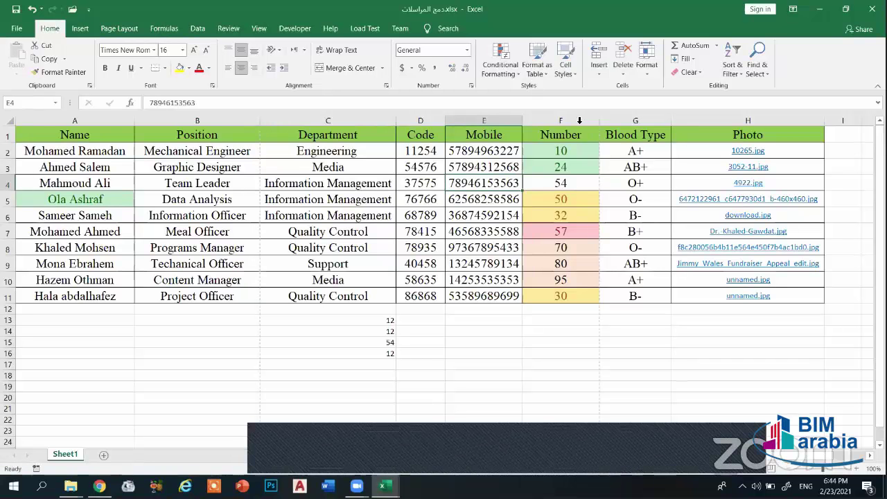
left_click(582, 120)
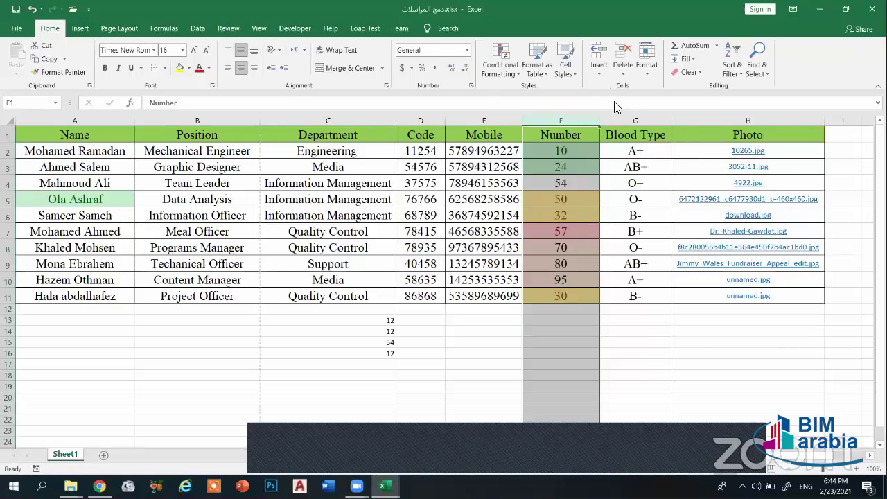
left_click(75, 151)
key("ctrl+shift+plus")
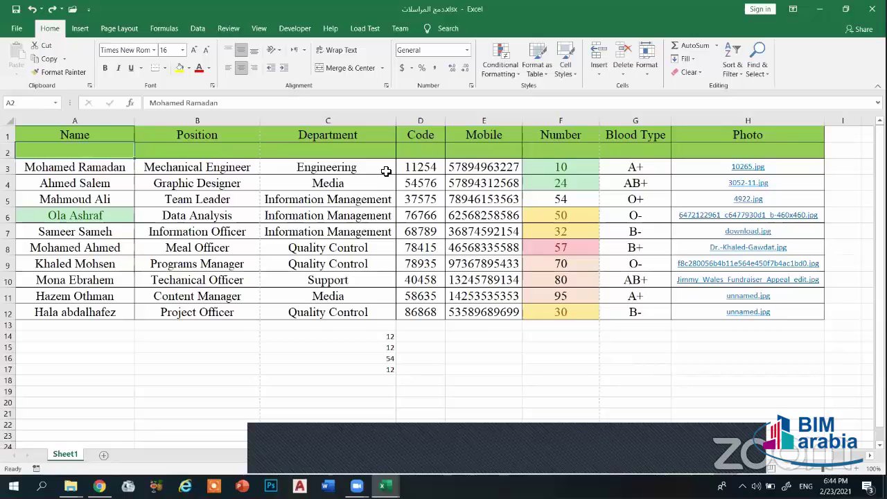
key("ctrl+z")
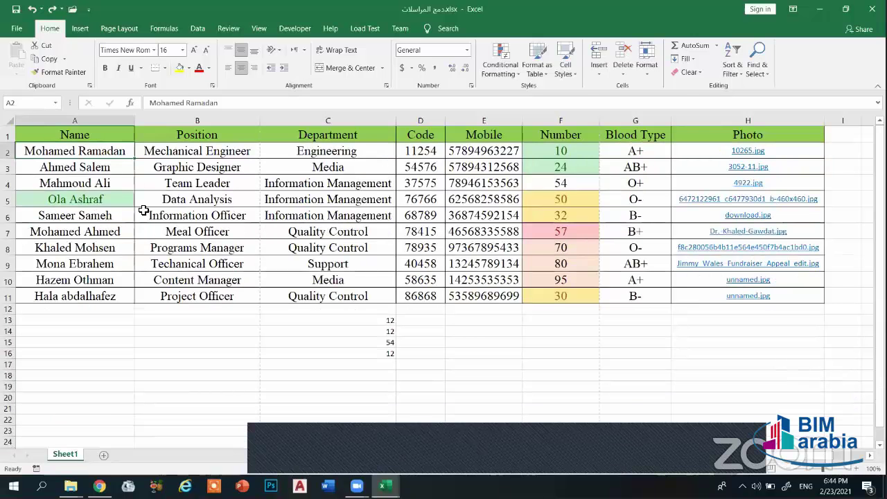
left_click(121, 183)
left_click(599, 69)
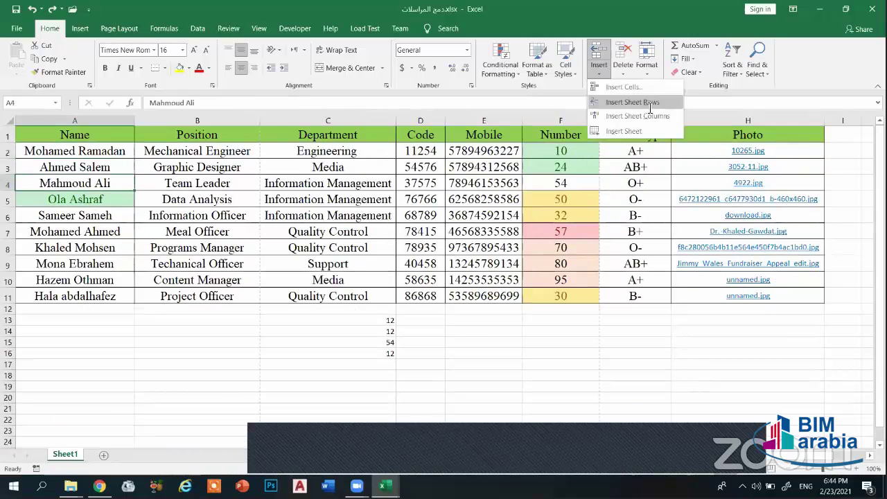
left_click(632, 102)
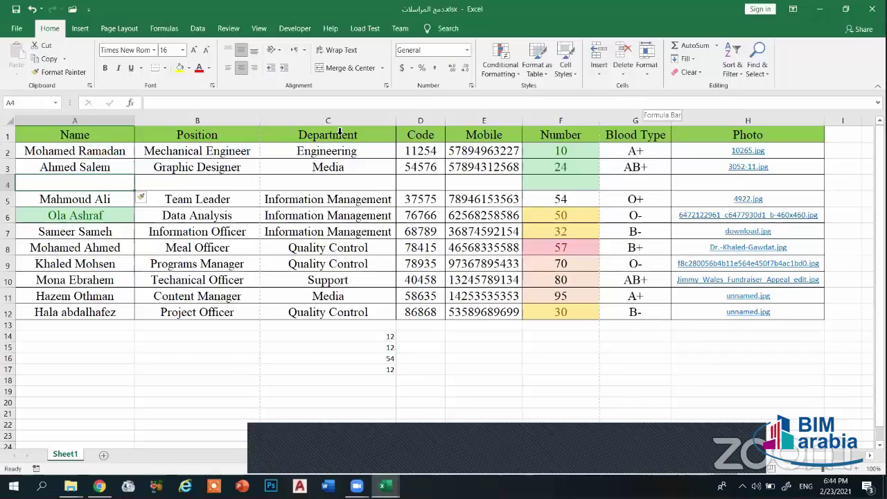
left_click(622, 56)
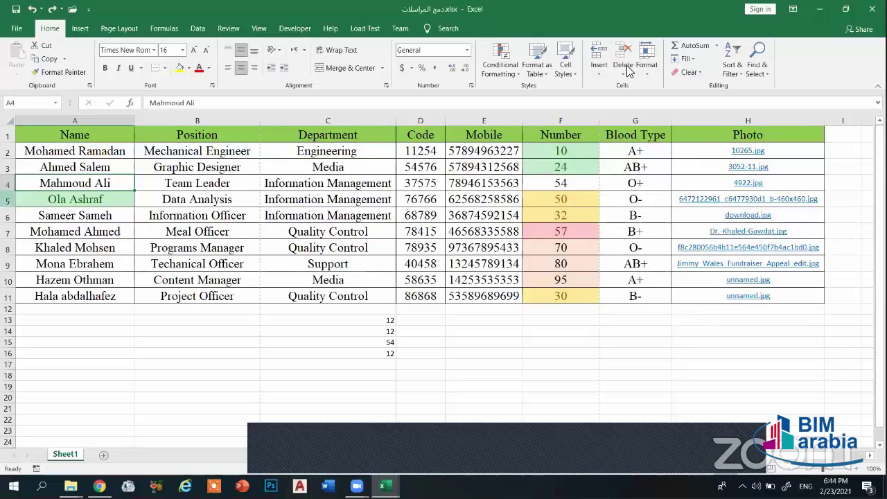
key("Down")
key("shift+space")
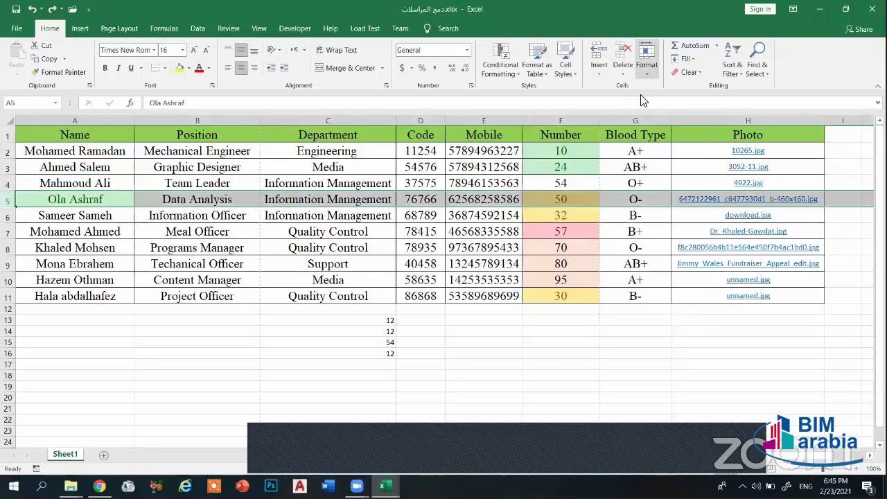
left_click(624, 69)
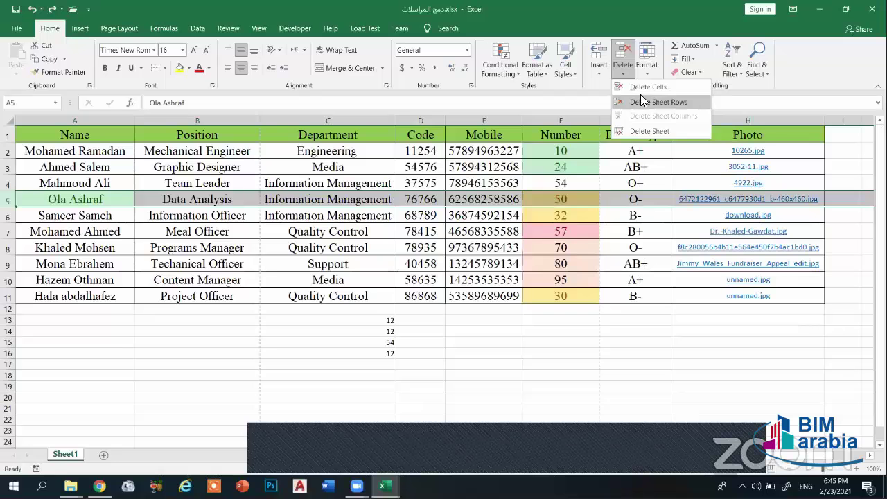
left_click(659, 102)
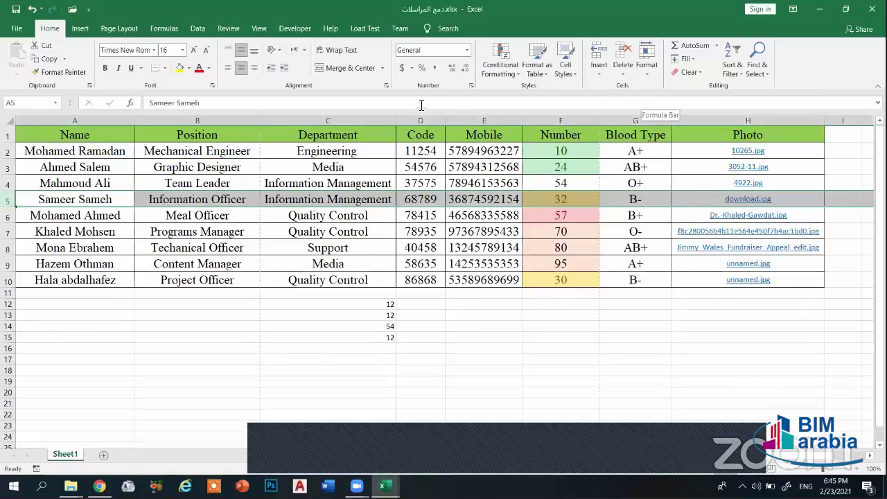
key("ctrl+z")
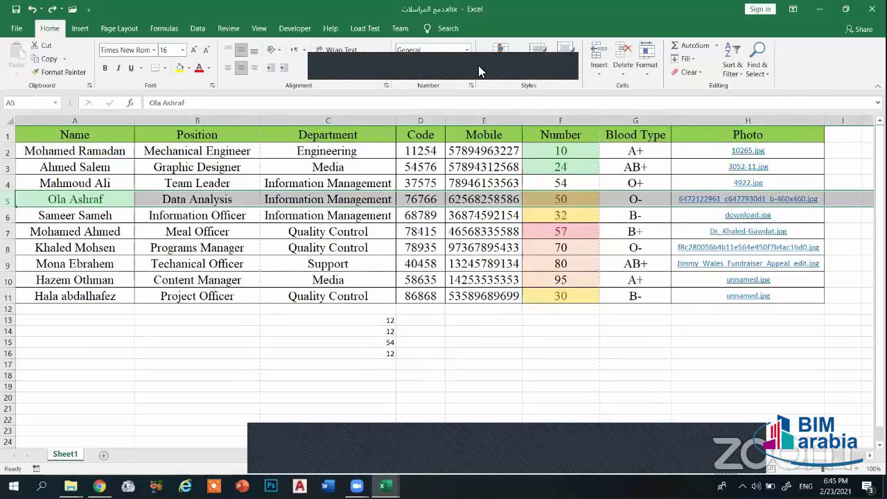
left_click(420, 121)
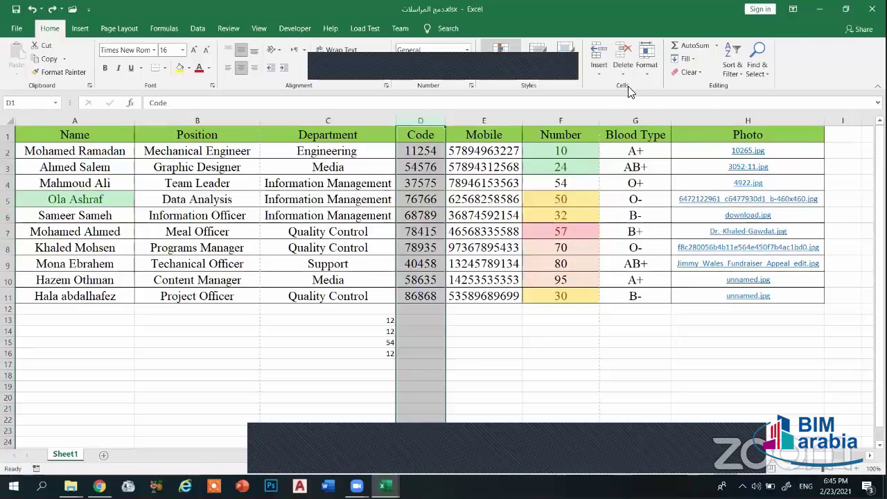
left_click(623, 66)
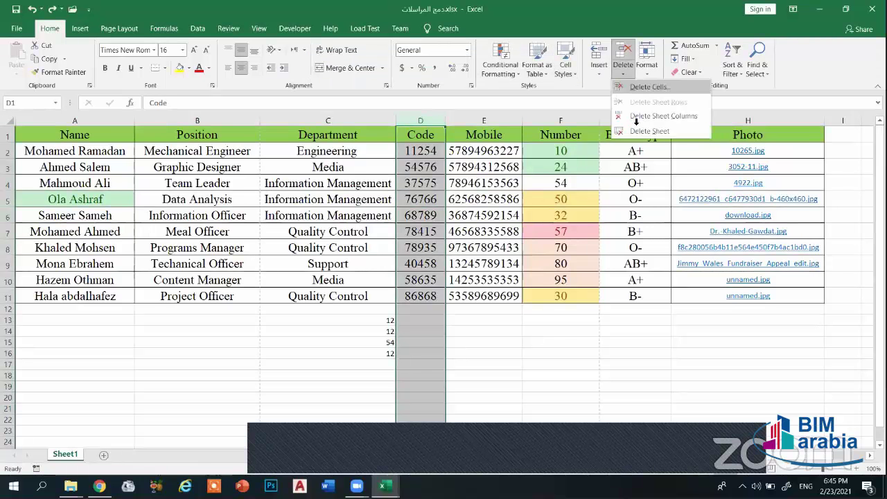
left_click(637, 117)
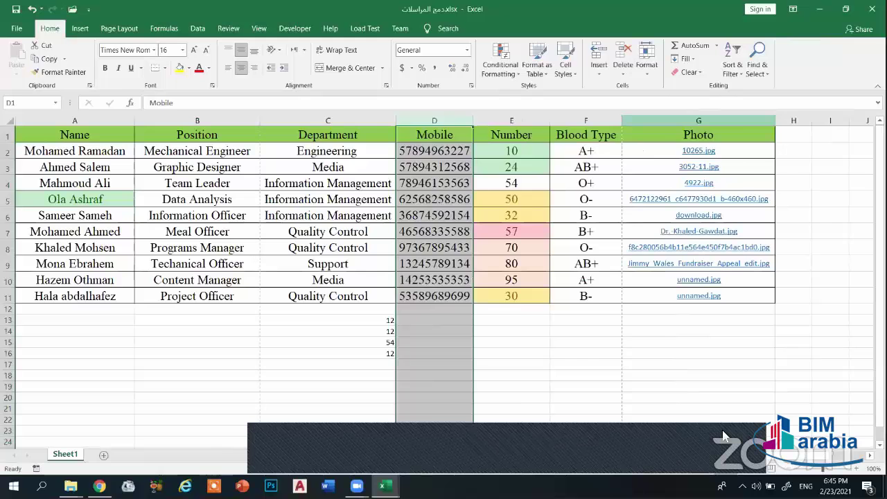
key("ctrl+z")
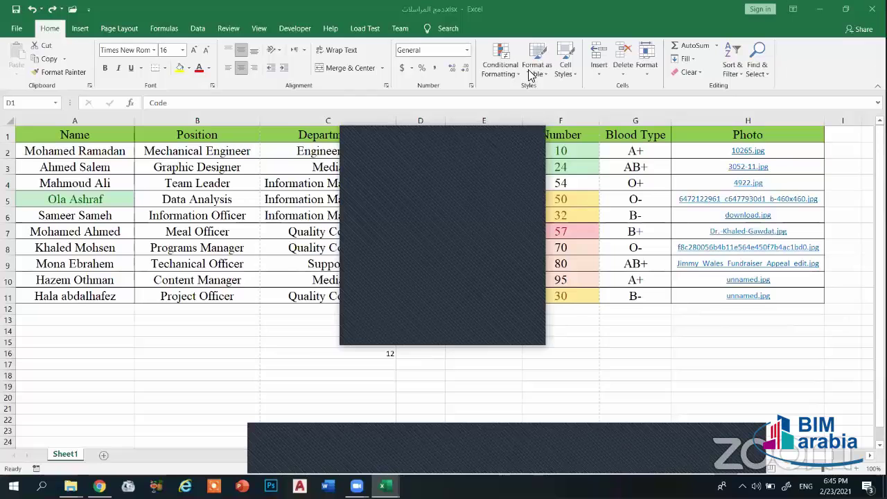
key("alt+h")
key("o")
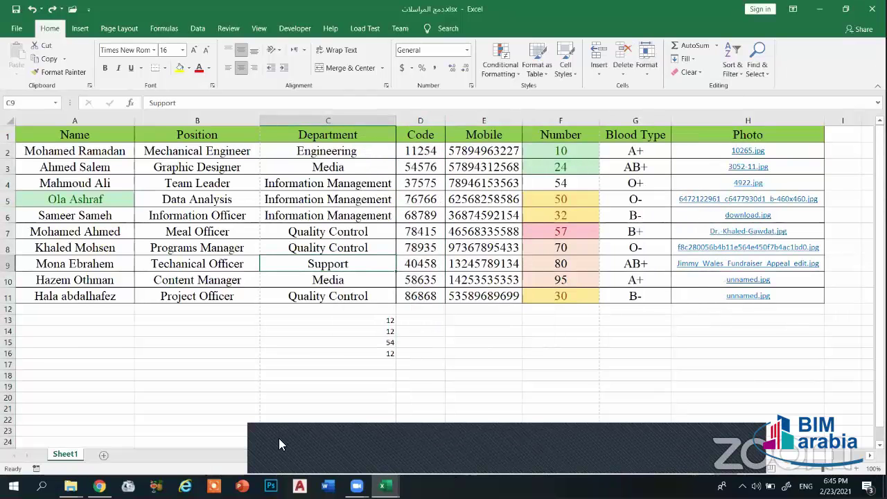
left_click(279, 438)
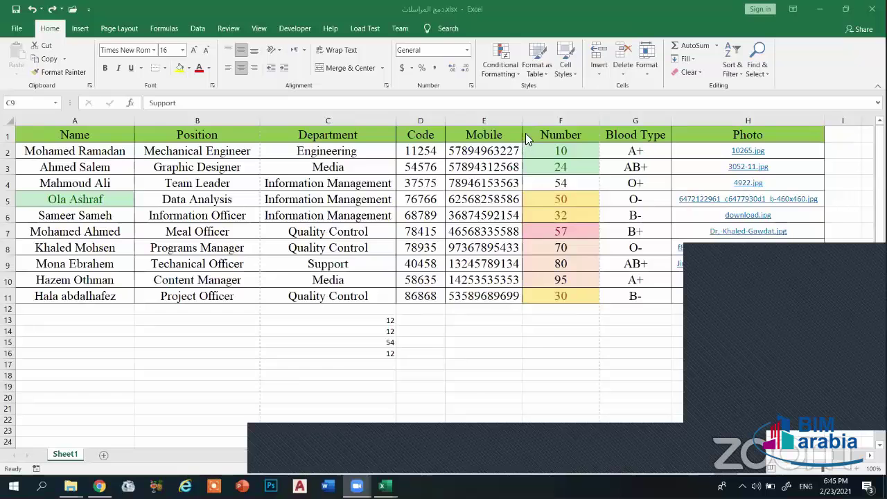
mouse_move(356, 485)
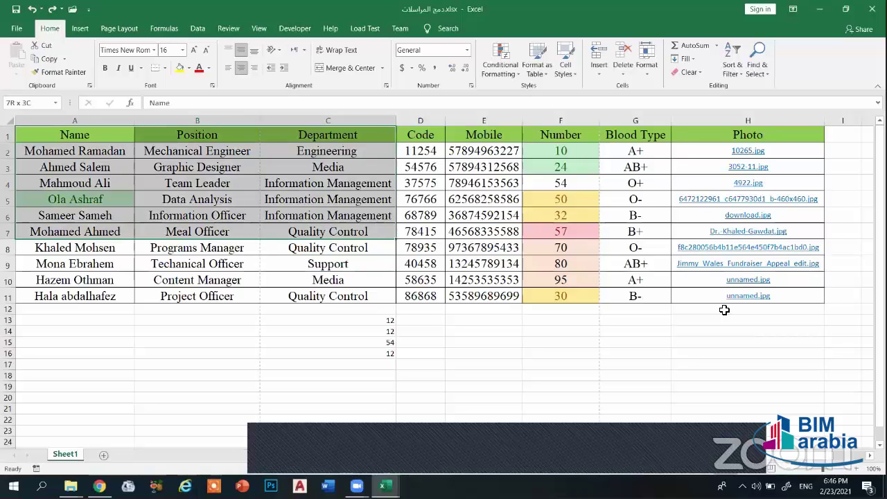
Format A1:H11 as Table1 using a blue banded medium table style
left_click_drag(724, 310, 742, 296)
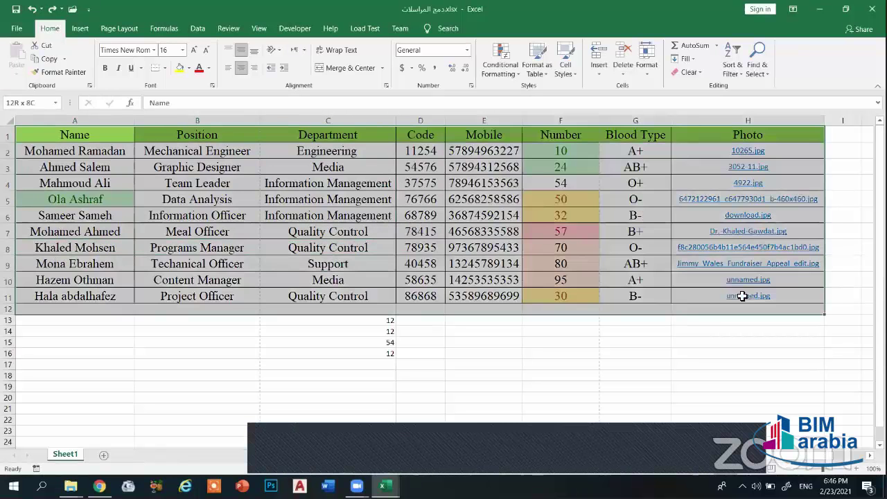
key("shift+Up")
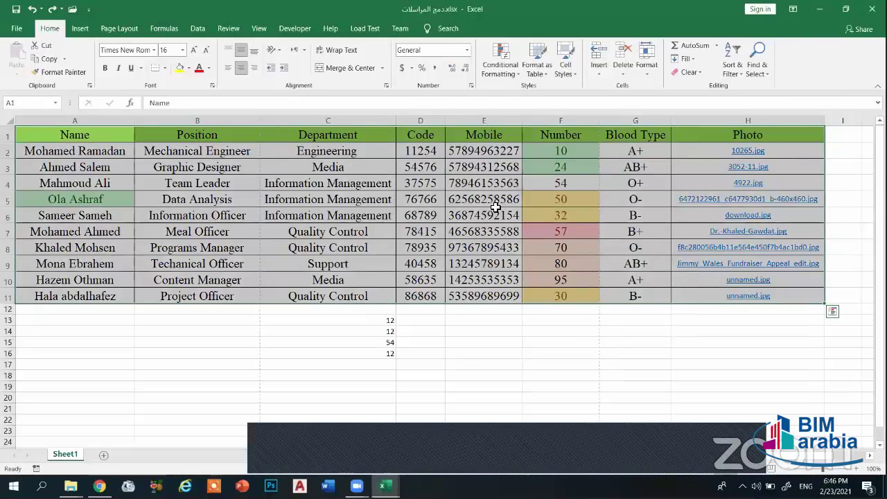
key("alt+h")
key("t")
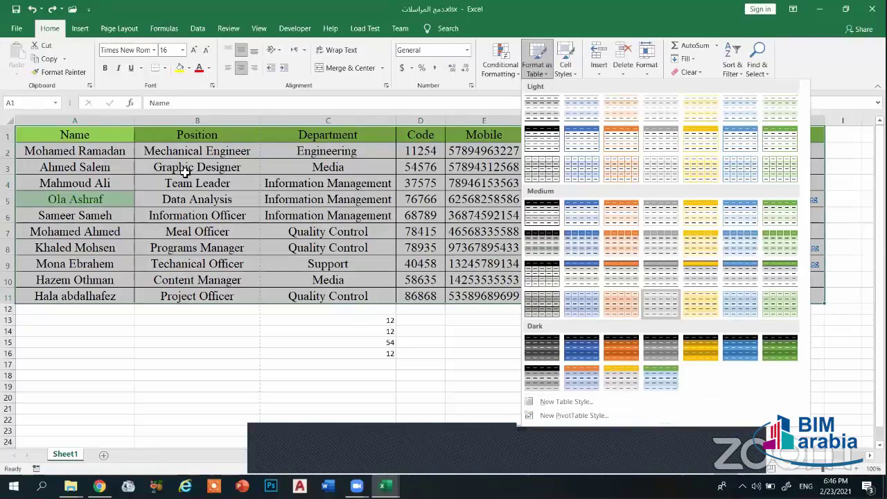
key("Return")
key("Return")
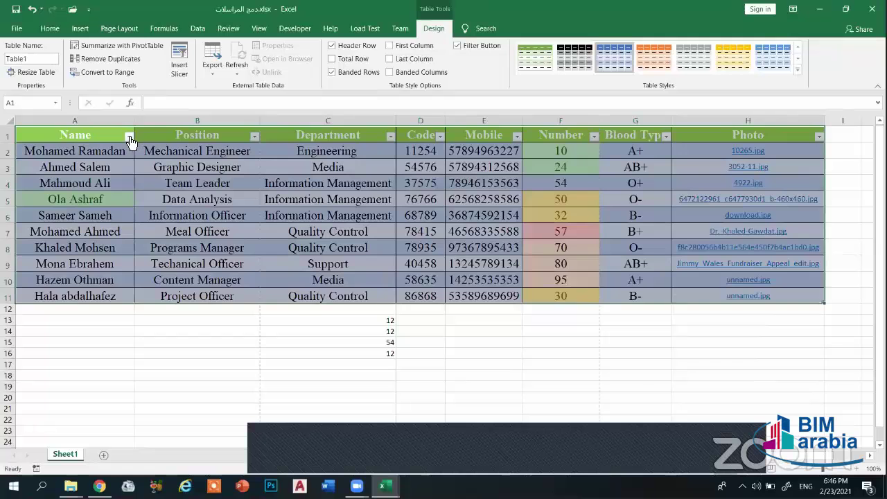
key("Right")
key("Down")
key("Down")
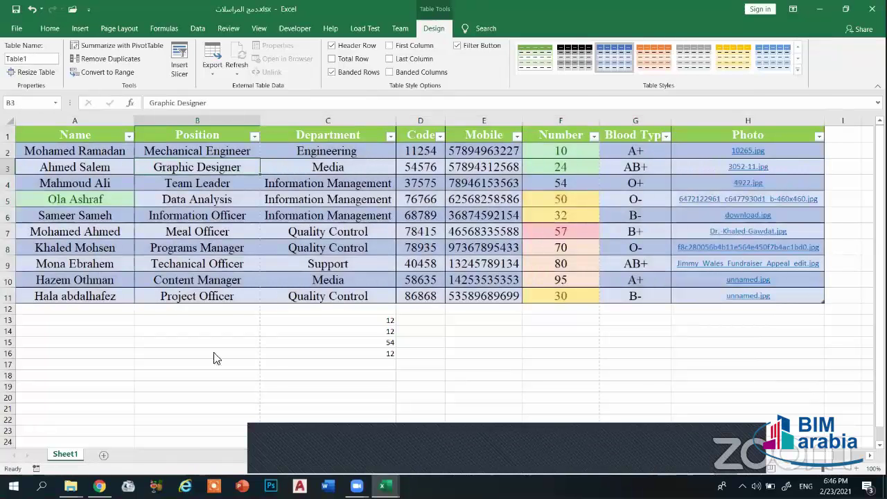
left_click(129, 136)
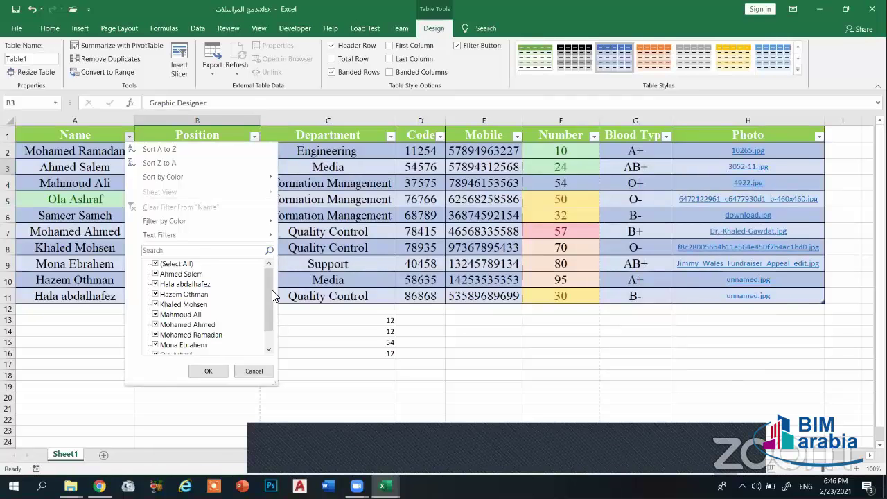
left_click_drag(272, 289, 271, 304)
scroll(156, 299, "up", 2)
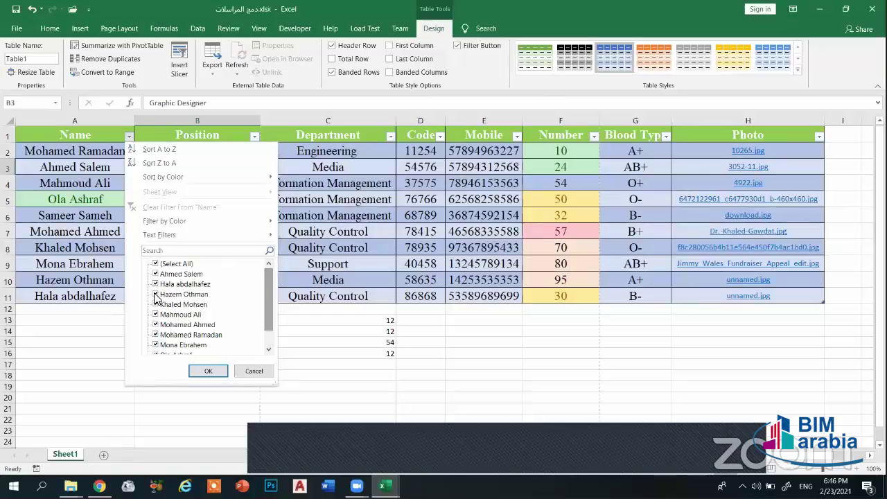
left_click(156, 298)
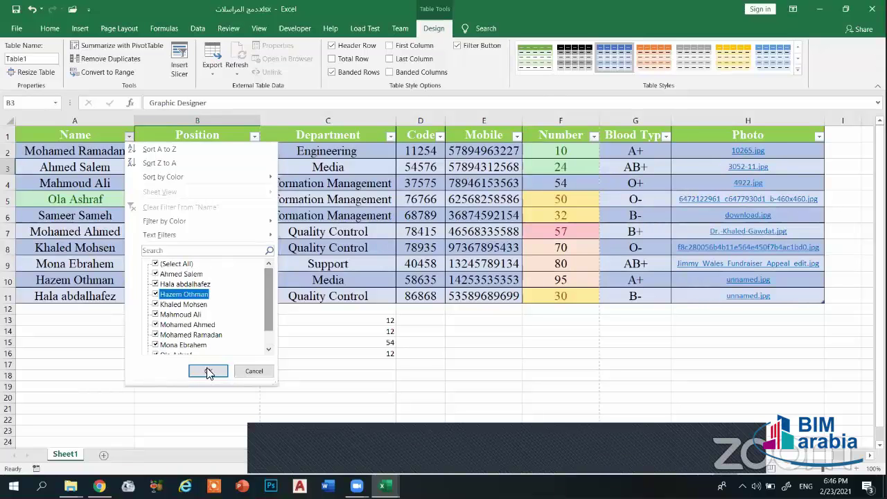
left_click(165, 297)
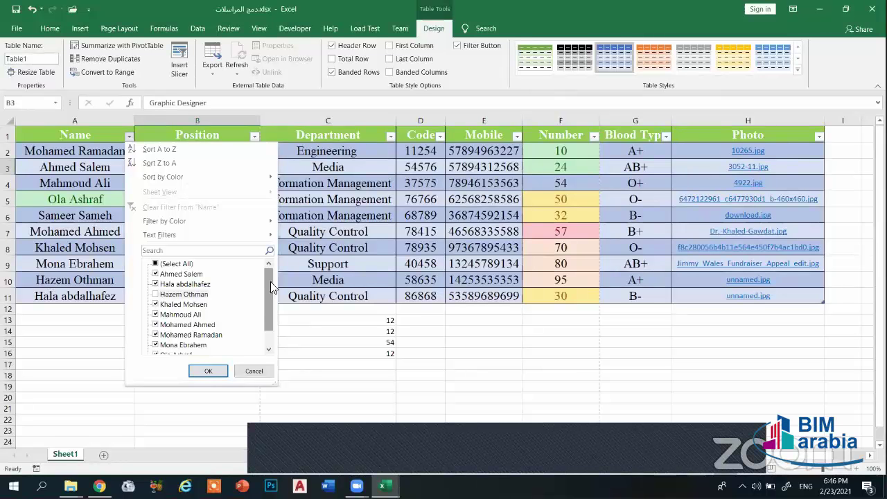
left_click(212, 372)
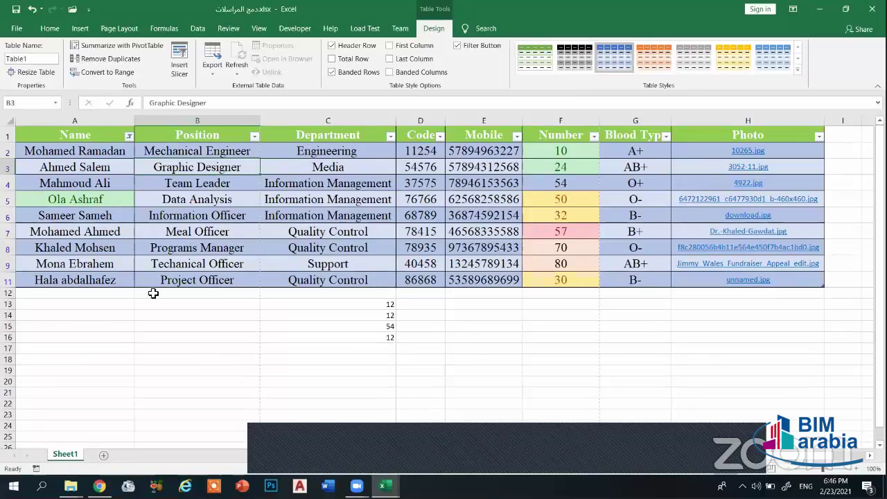
key("ctrl+z")
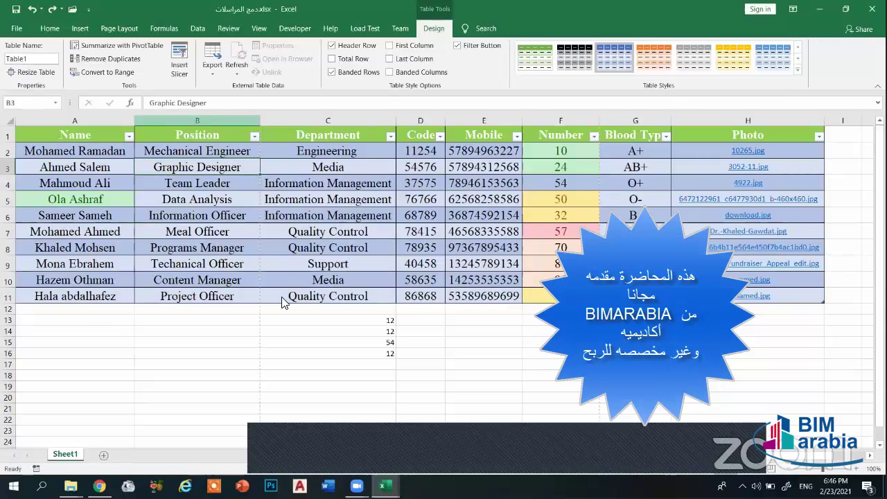
left_click(255, 136)
left_click(284, 294)
left_click(323, 368)
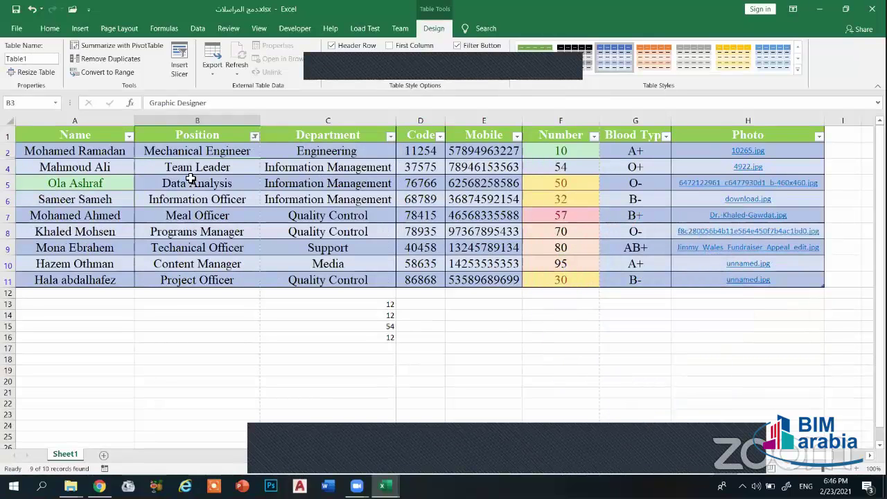
key("ctrl+z")
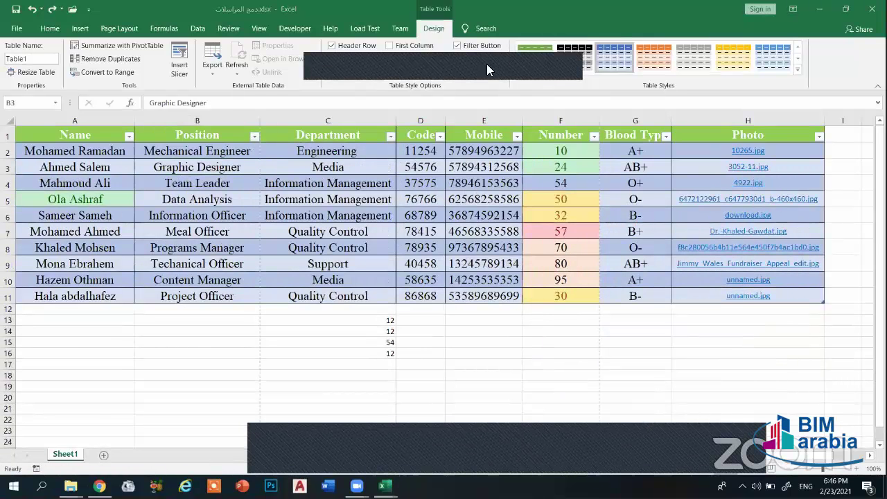
left_click(391, 137)
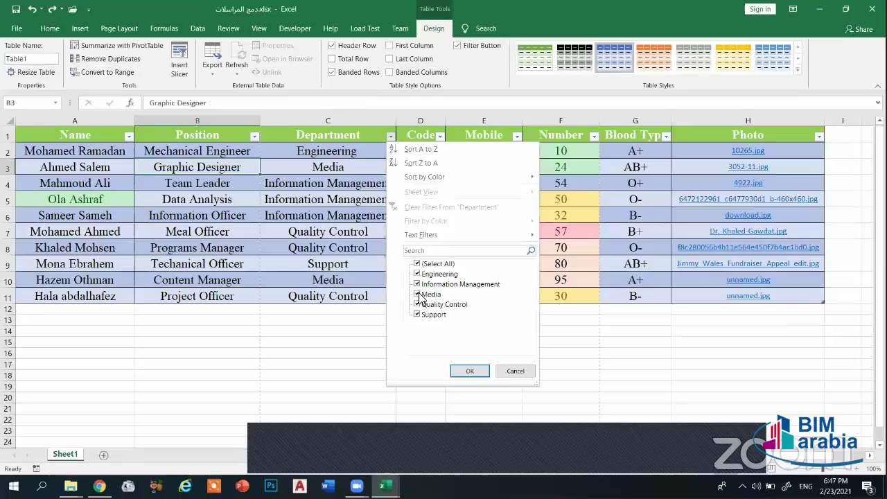
left_click(422, 294)
left_click(471, 372)
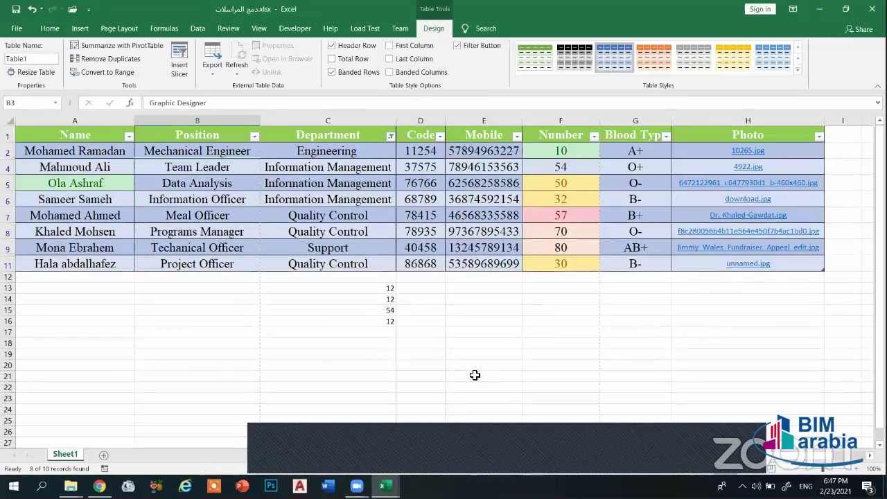
key("ctrl+z")
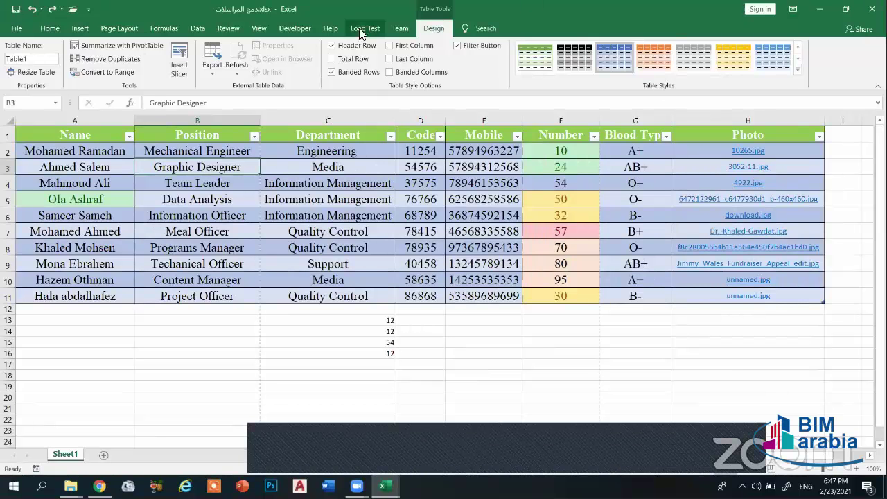
Return to the Home tab and apply the Bad cell style to C14
left_click(81, 31)
left_click(49, 28)
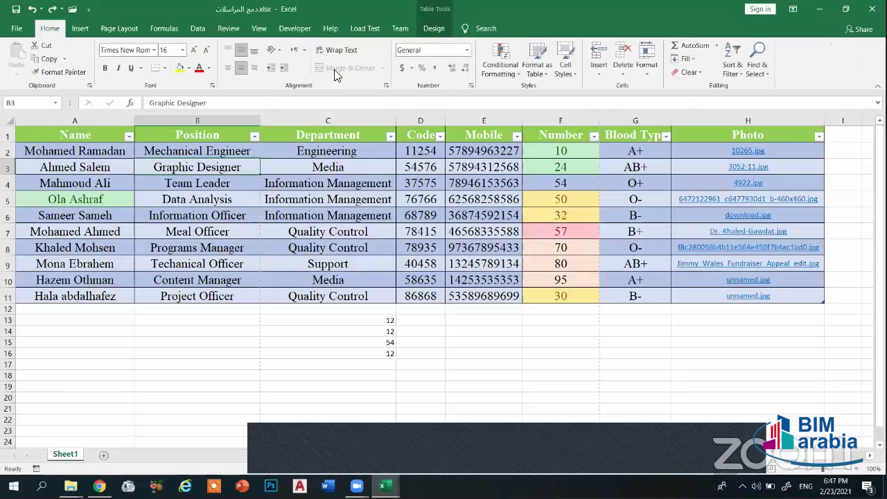
left_click(571, 75)
left_click(455, 333)
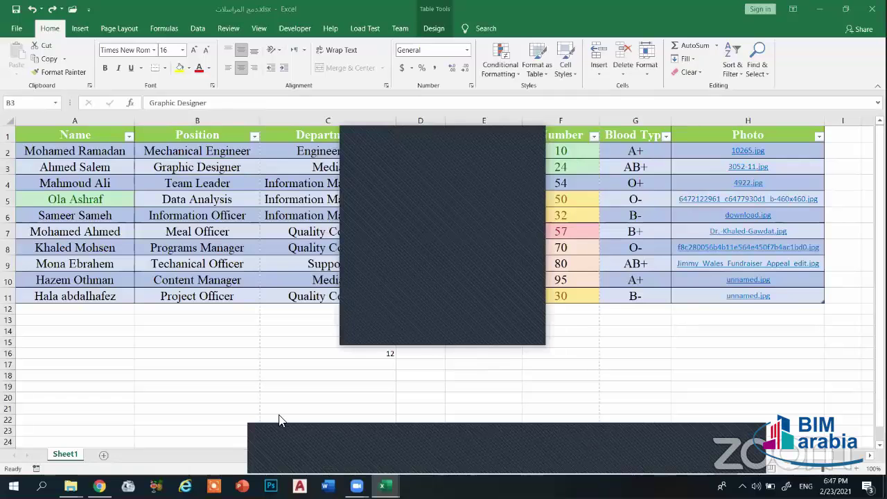
left_click(379, 331)
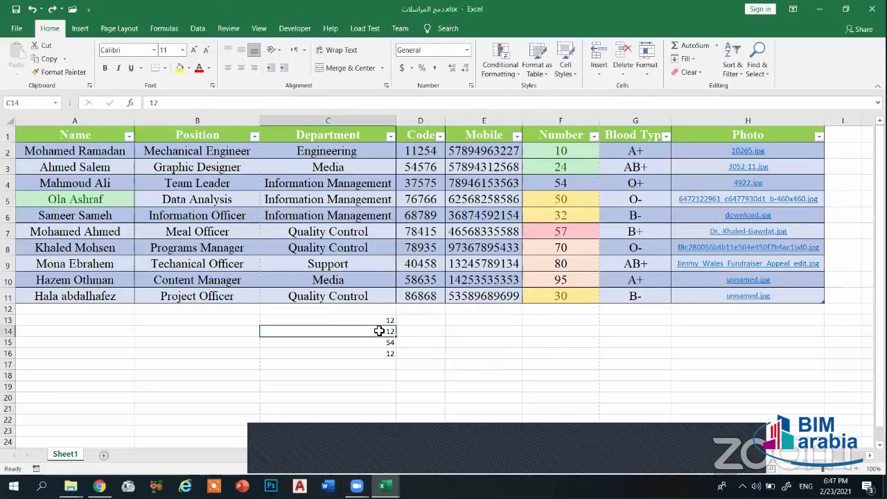
left_click(565, 66)
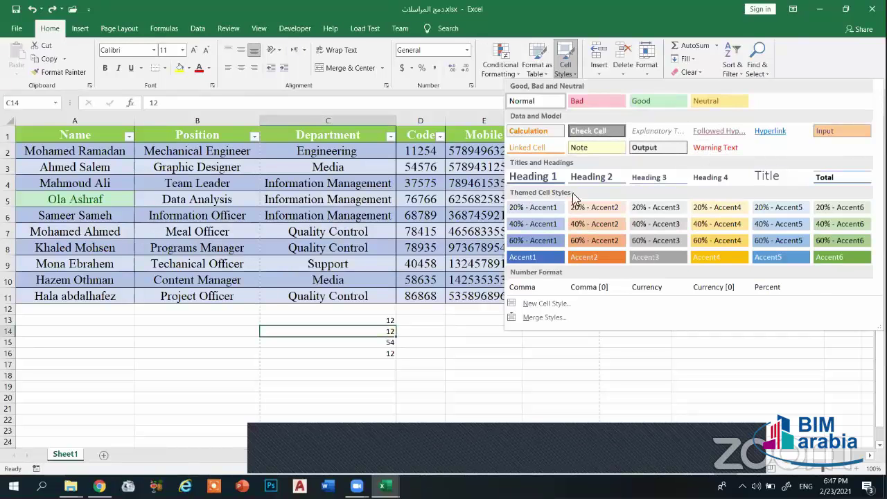
left_click(590, 101)
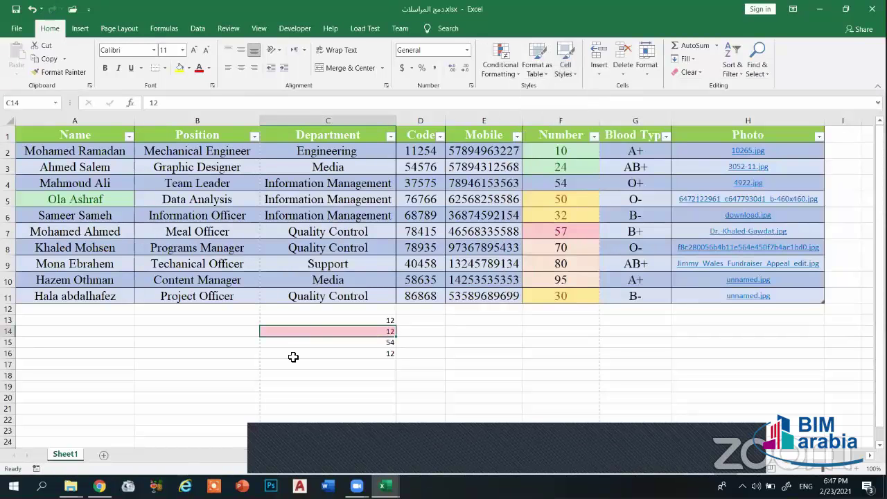
Apply the Good cell style to C16, then select C3 in the table
left_click(293, 357)
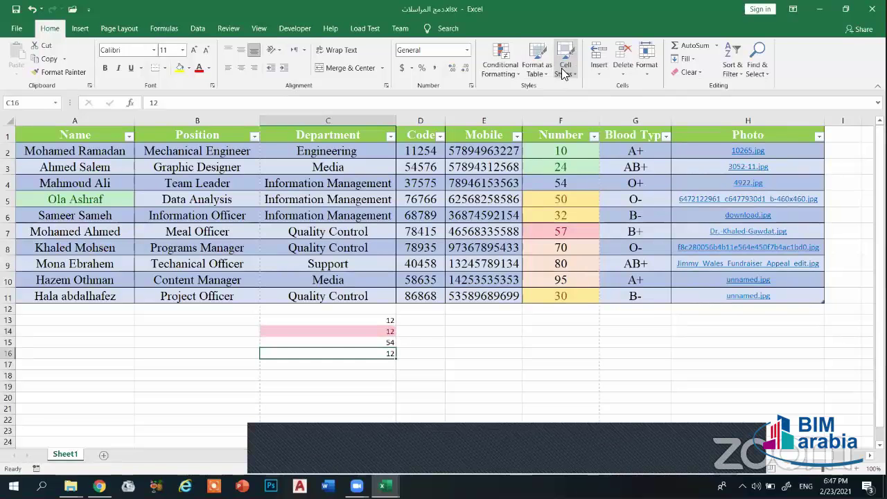
left_click(563, 74)
left_click(665, 102)
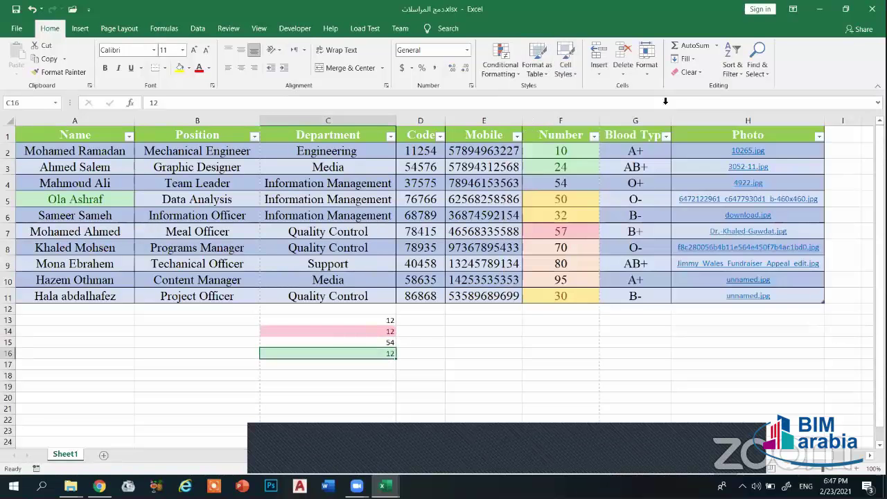
left_click(371, 391)
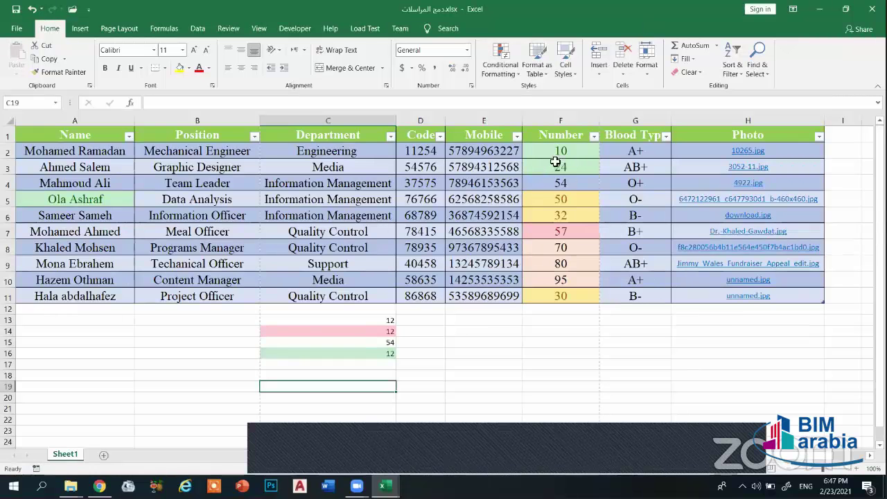
left_click(321, 167)
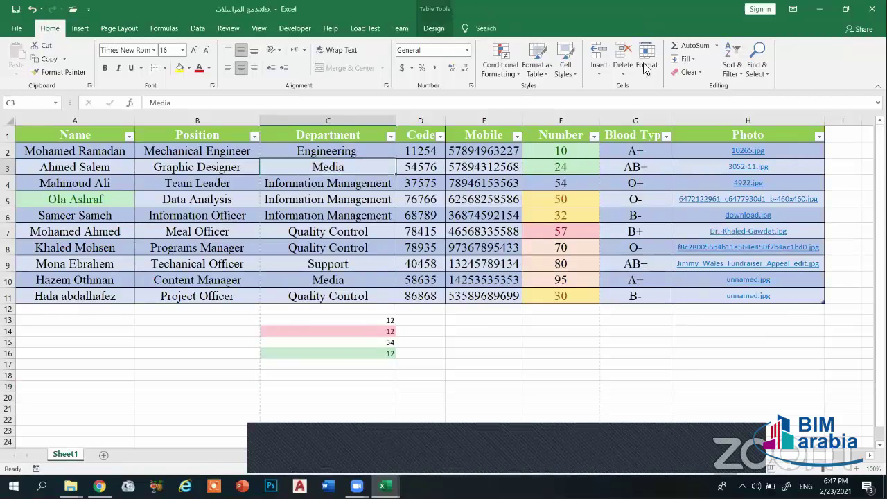
left_click(538, 69)
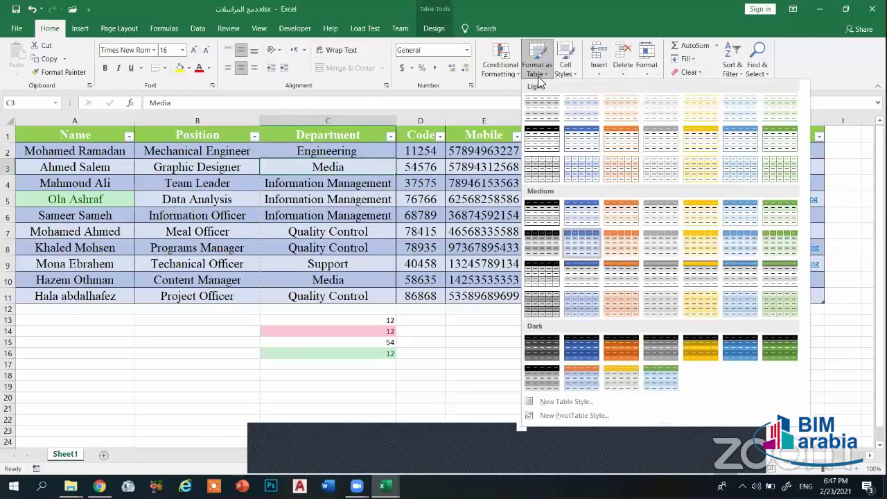
left_click(543, 77)
left_click(565, 72)
left_click(567, 72)
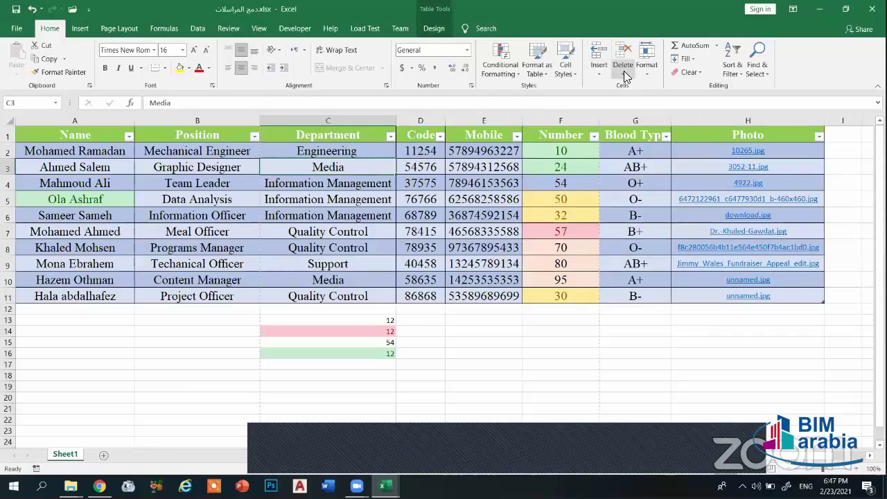
left_click(647, 69)
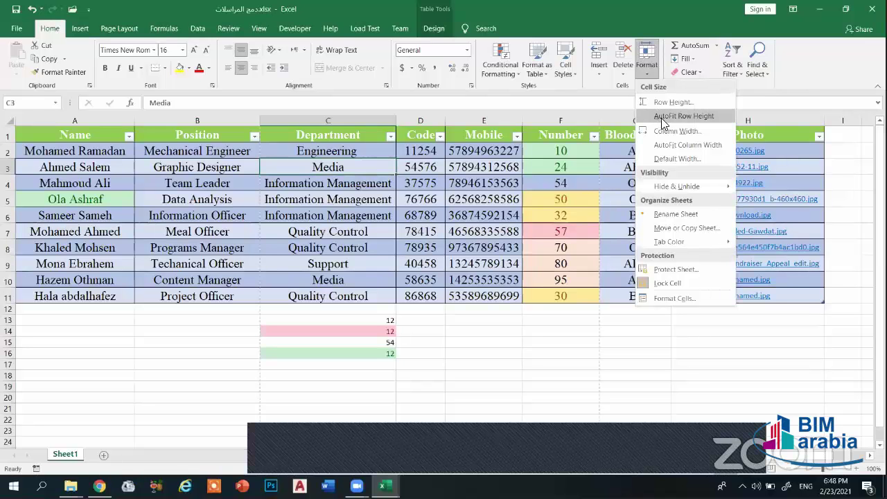
left_click(683, 116)
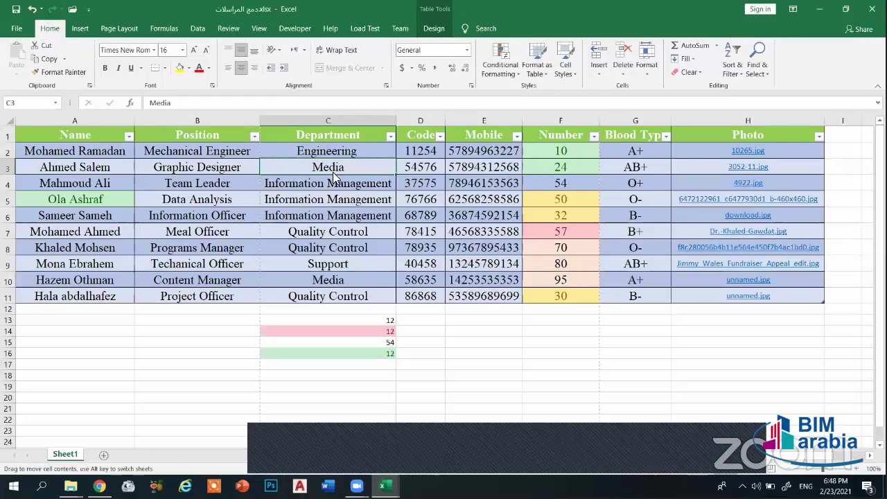
type("media")
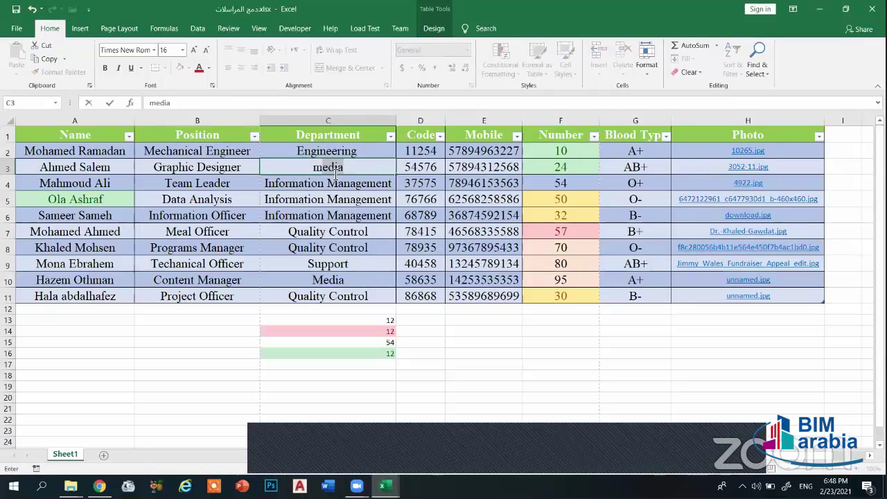
key("BackSpace")
key("BackSpace")
key("BackSpace")
type("mmmmmmmmmmm")
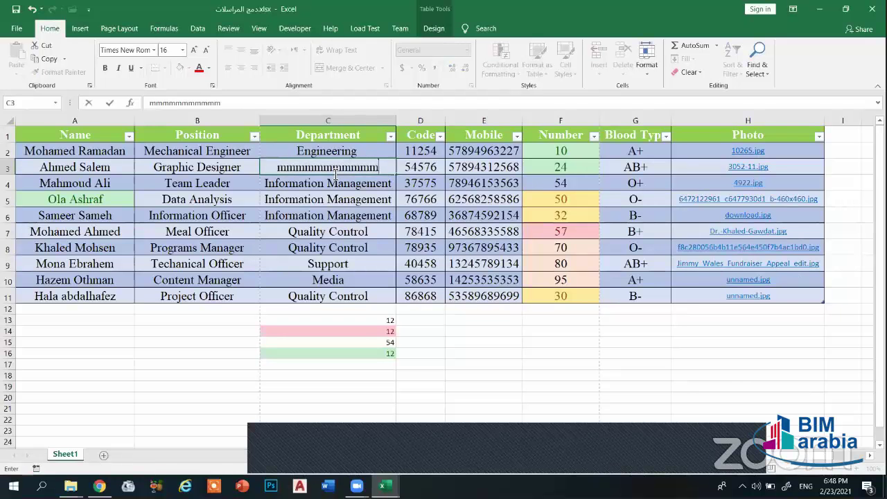
type("mmmmmmmmmmm")
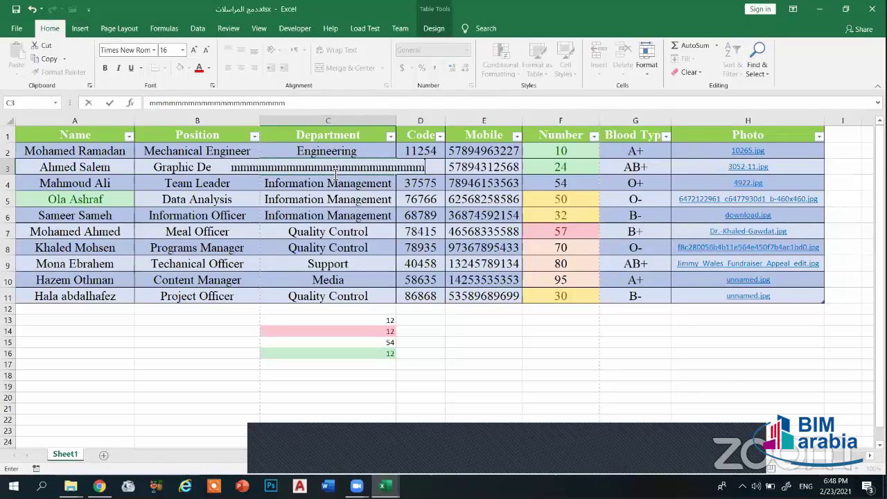
key("BackSpace")
key("BackSpace")
key("BackSpace")
key("BackSpace")
key("BackSpace")
key("BackSpace")
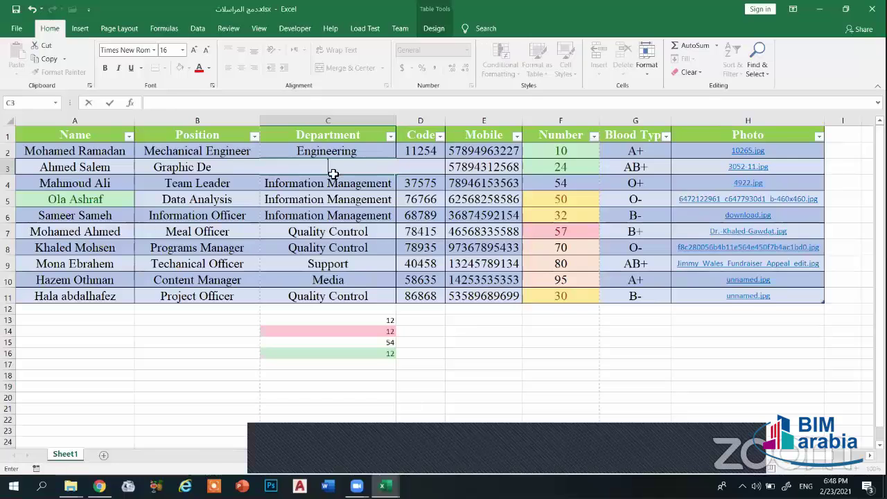
left_click(311, 194)
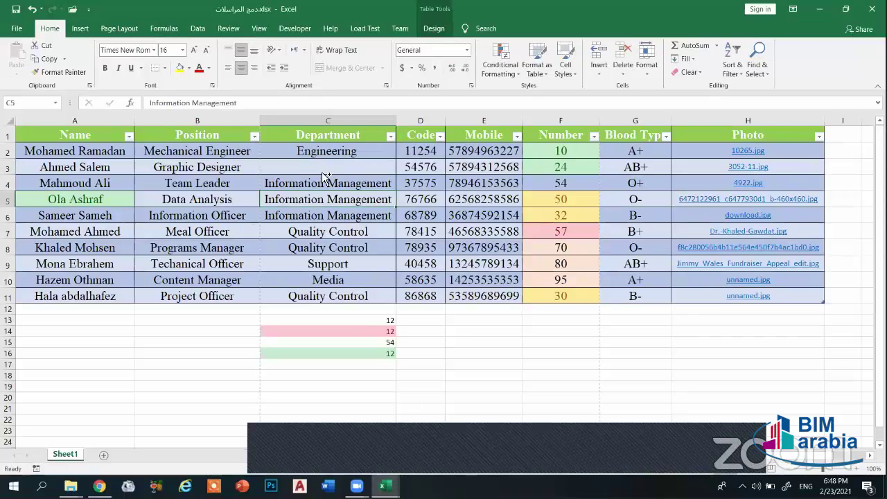
key("ctrl+z")
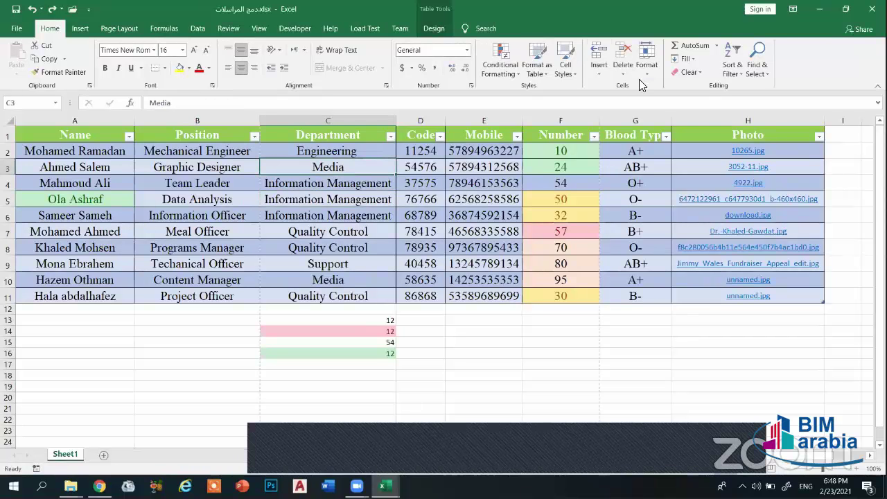
left_click(646, 69)
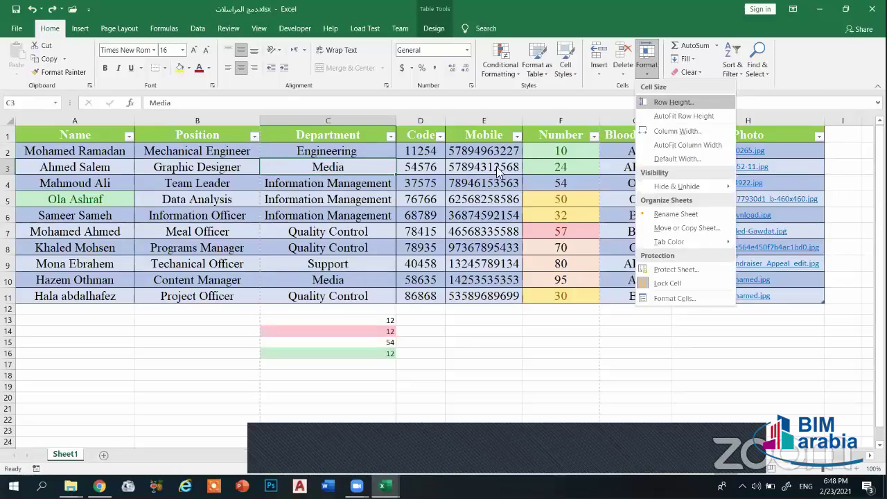
left_click(672, 102)
left_click(544, 151)
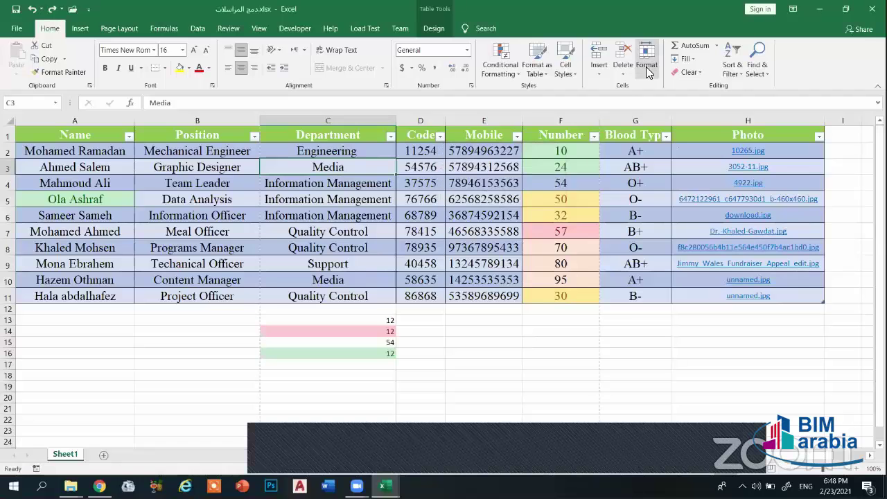
left_click(647, 71)
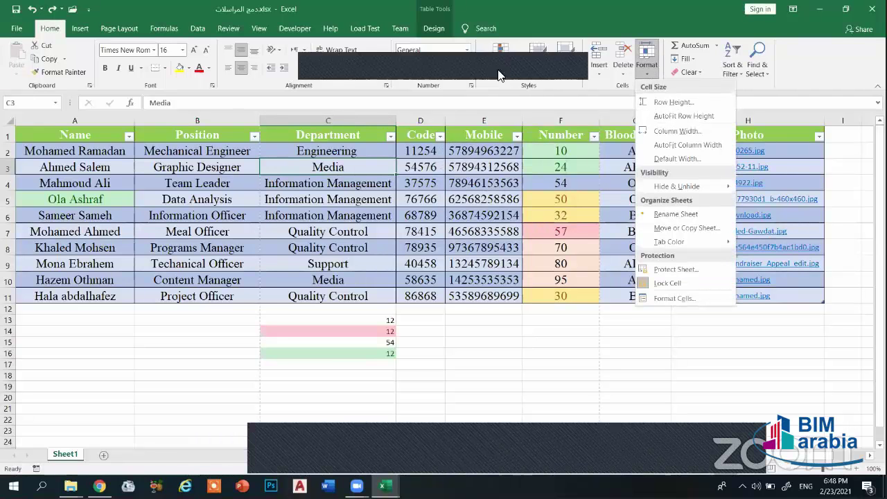
left_click(646, 70)
left_click(647, 69)
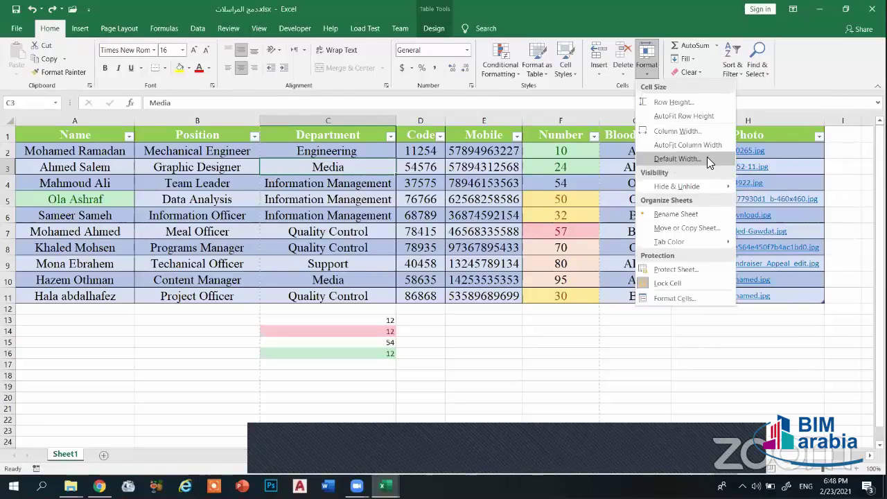
key("Escape")
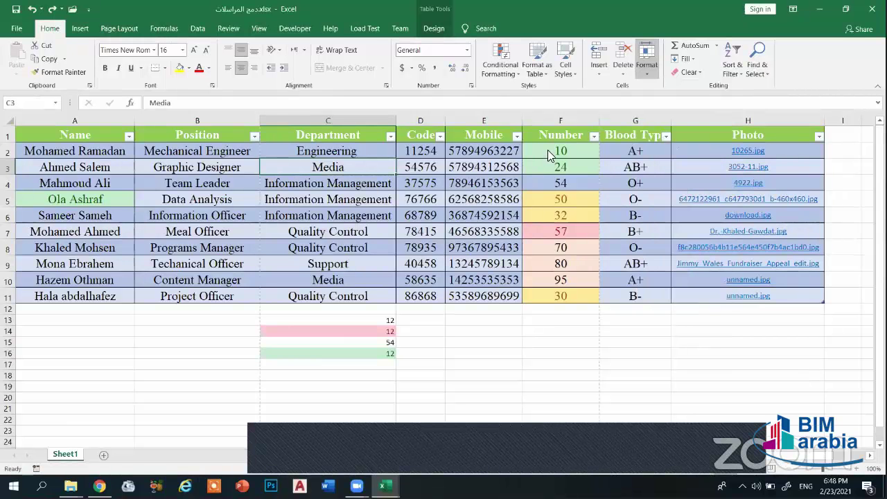
key("Escape")
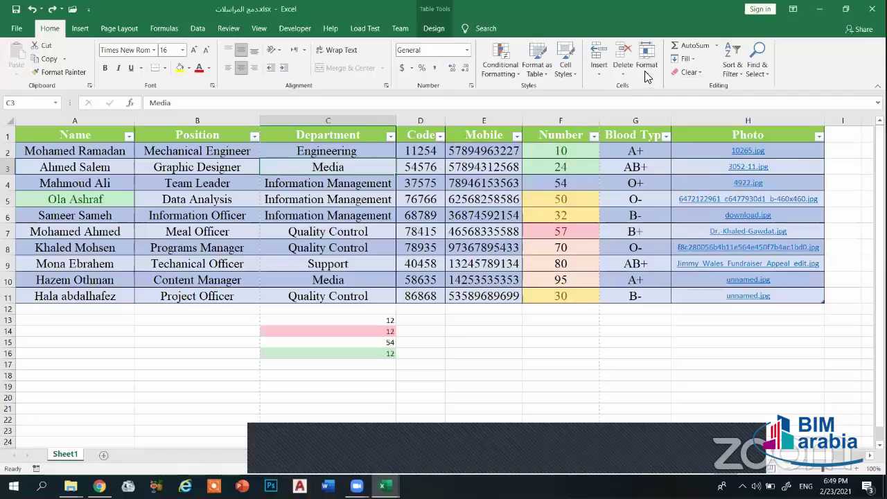
left_click(644, 69)
mouse_move(683, 188)
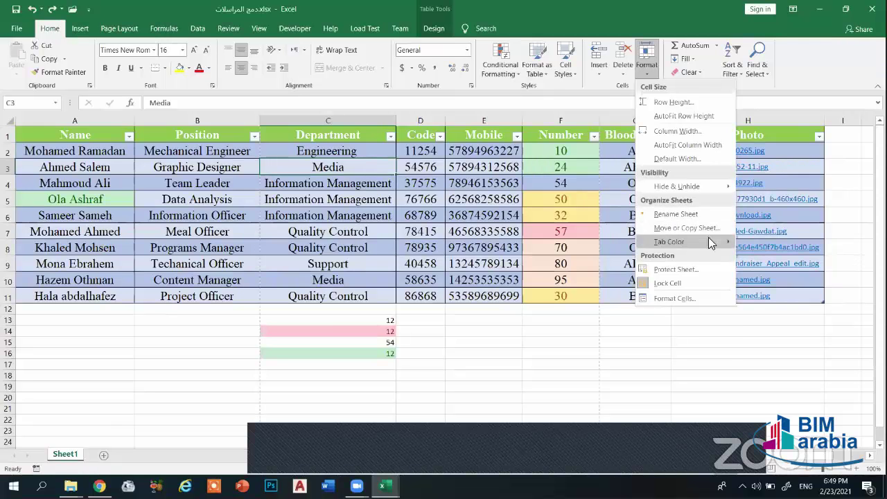
mouse_move(709, 237)
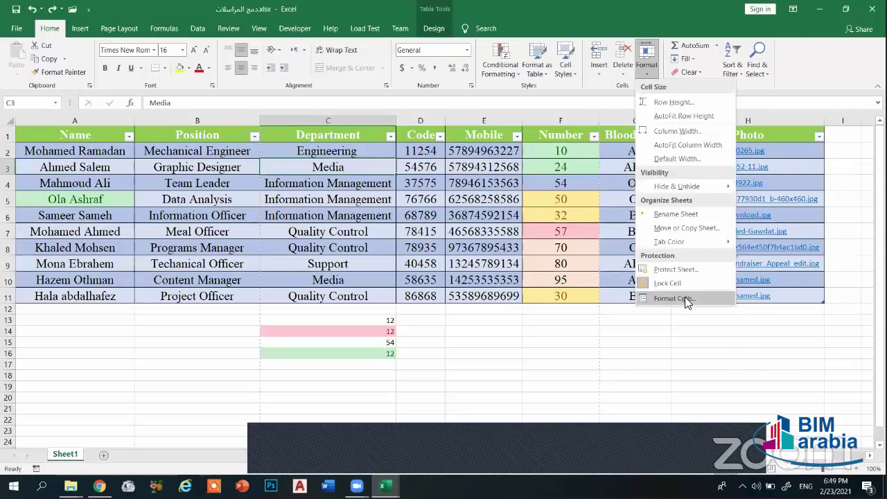
key("Escape")
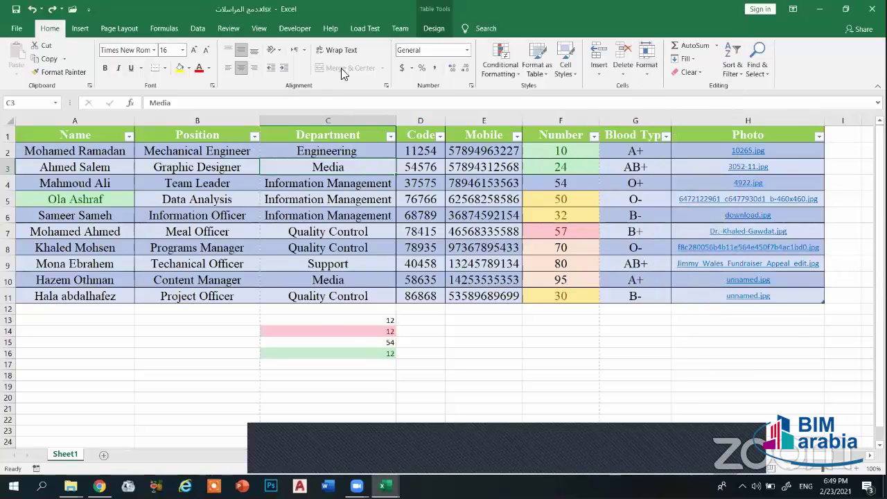
key("ctrl+1")
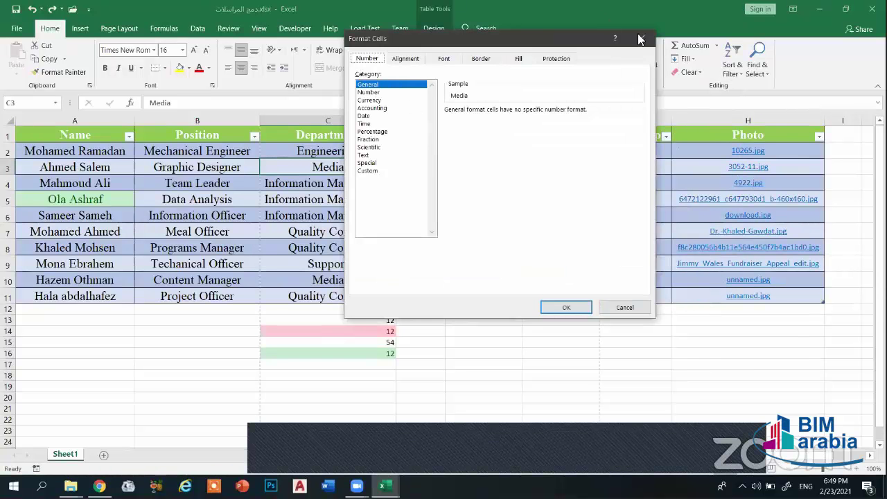
left_click(639, 38)
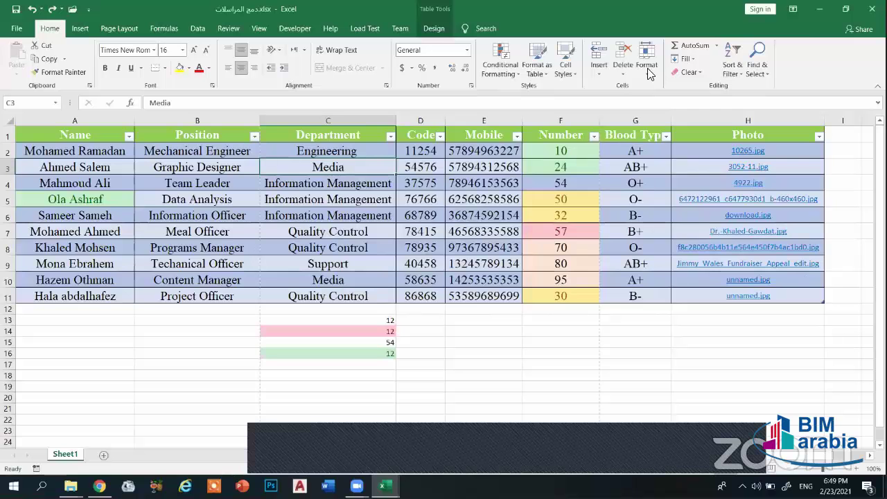
left_click(648, 69)
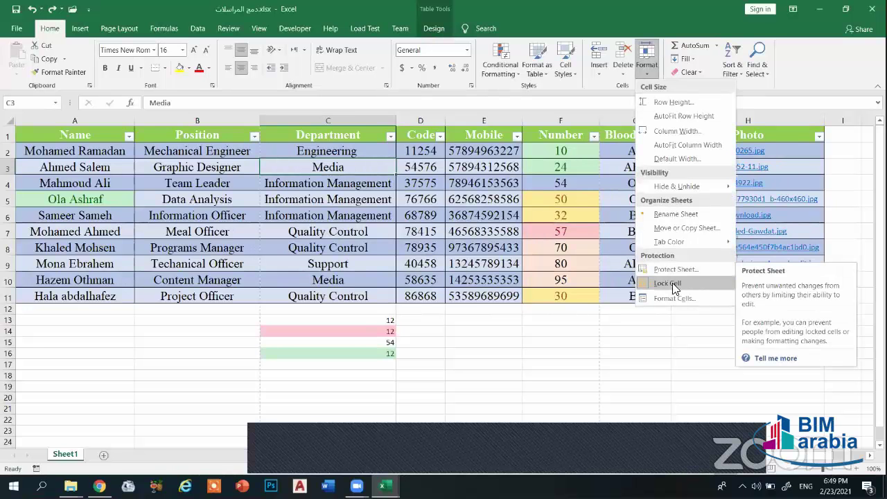
left_click(374, 332)
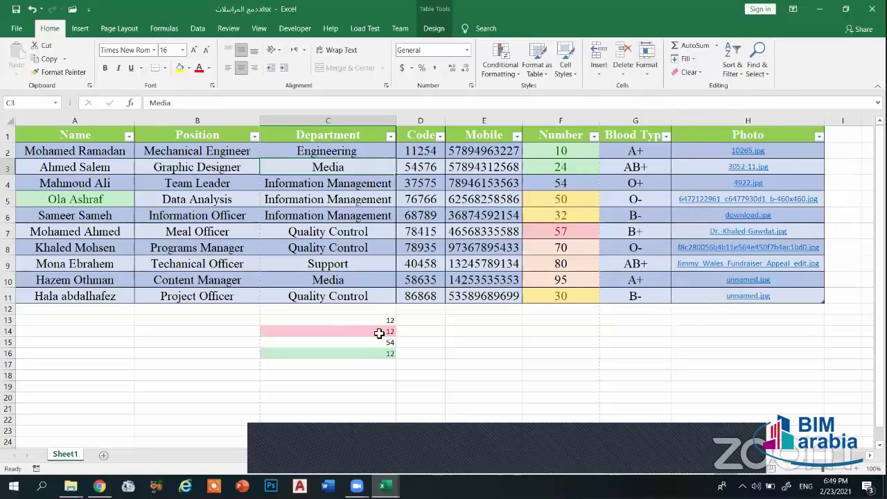
left_click(380, 333)
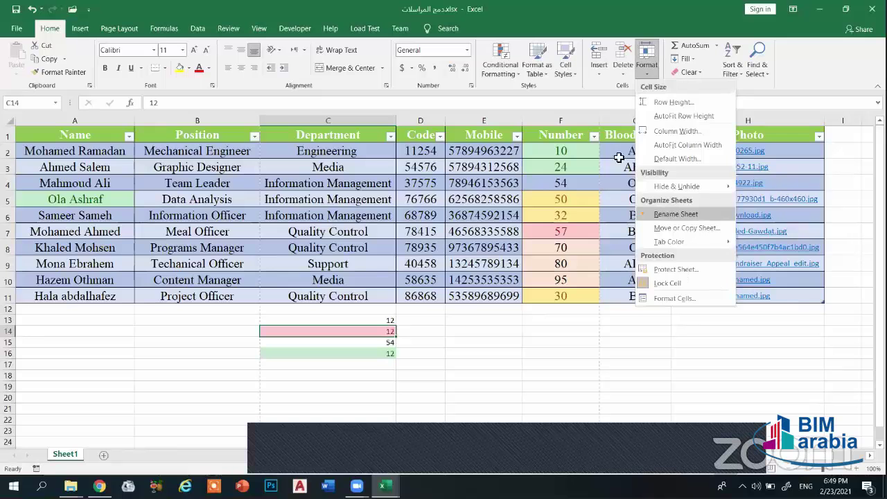
left_click(648, 71)
left_click(650, 73)
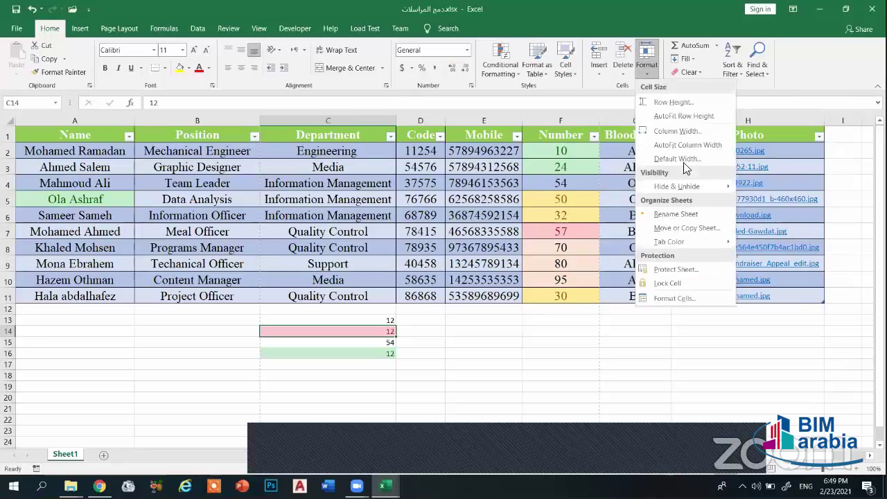
left_click(651, 369)
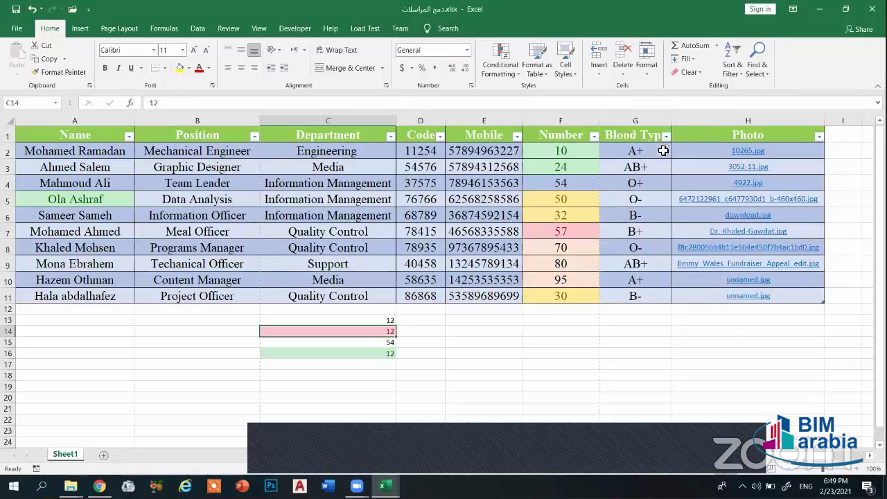
Select A4 and try Fill Down on it twice, undoing each time
left_click(717, 45)
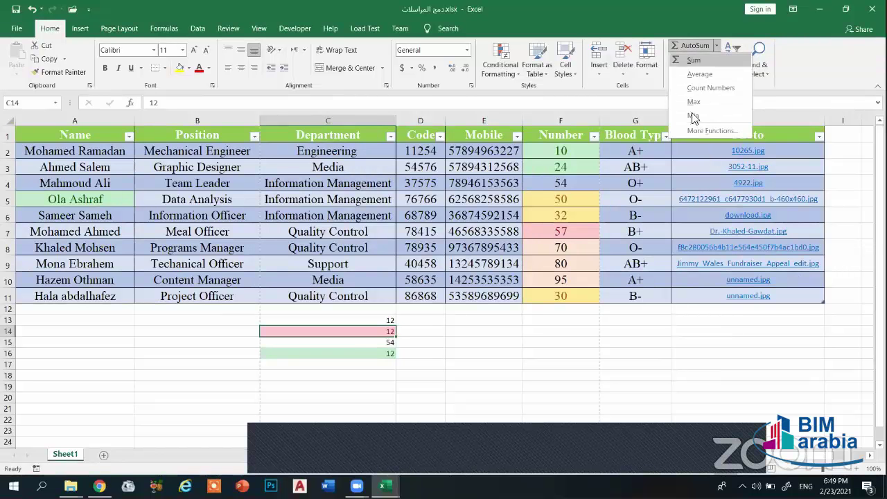
left_click(632, 137)
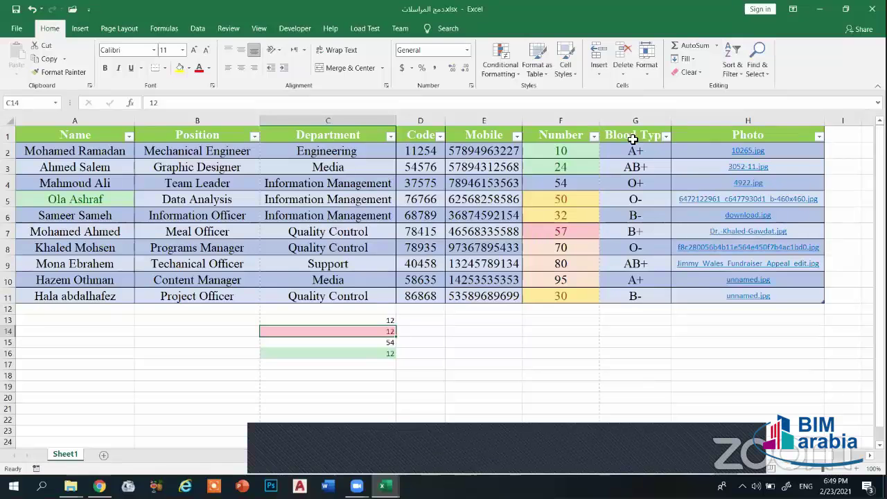
left_click(687, 59)
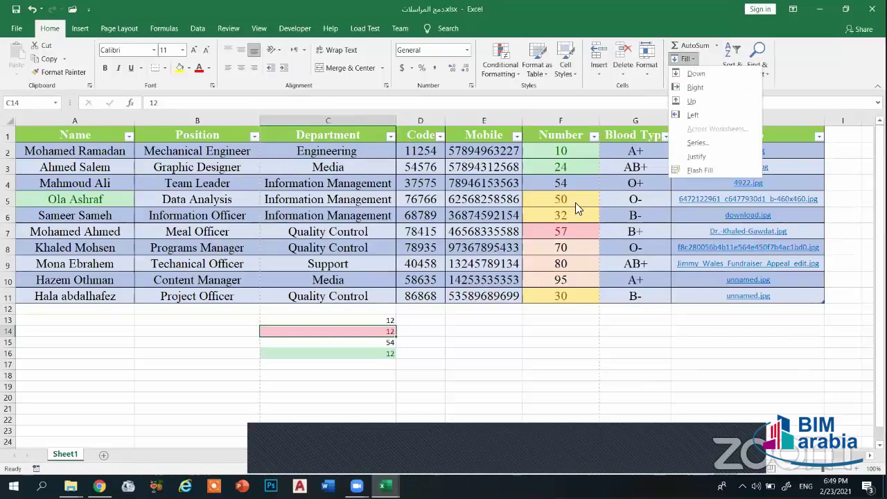
left_click(85, 182)
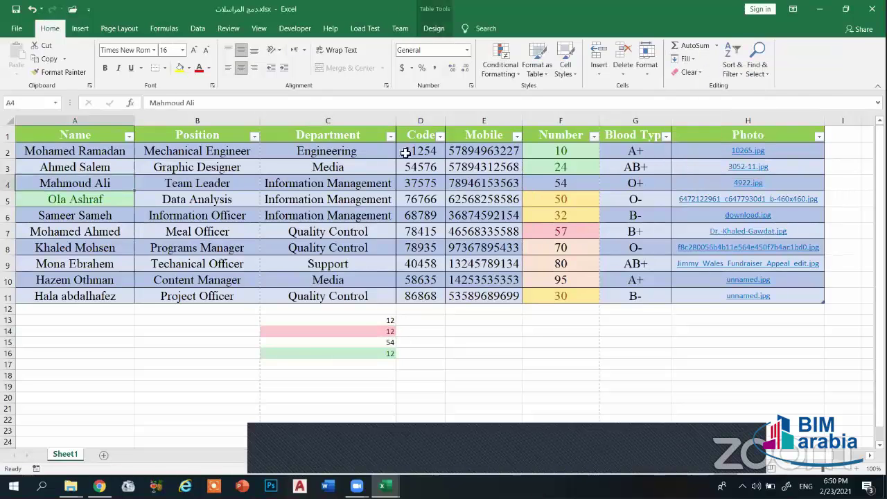
left_click(685, 59)
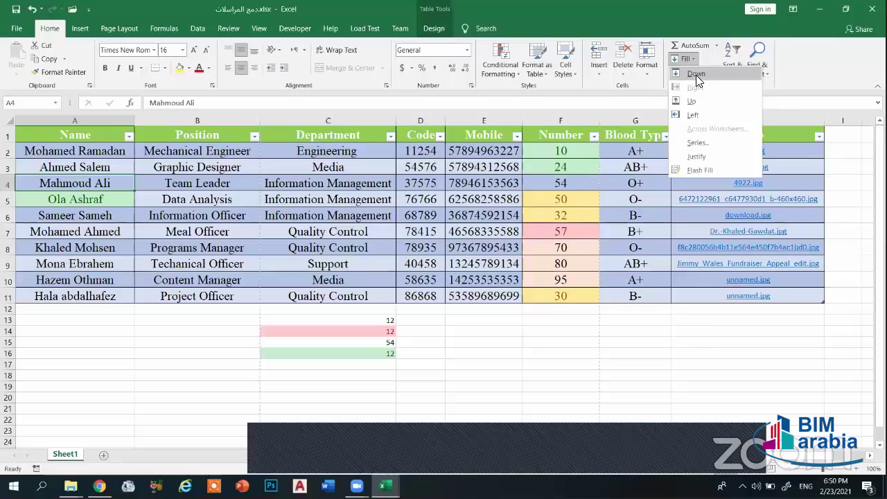
left_click(696, 75)
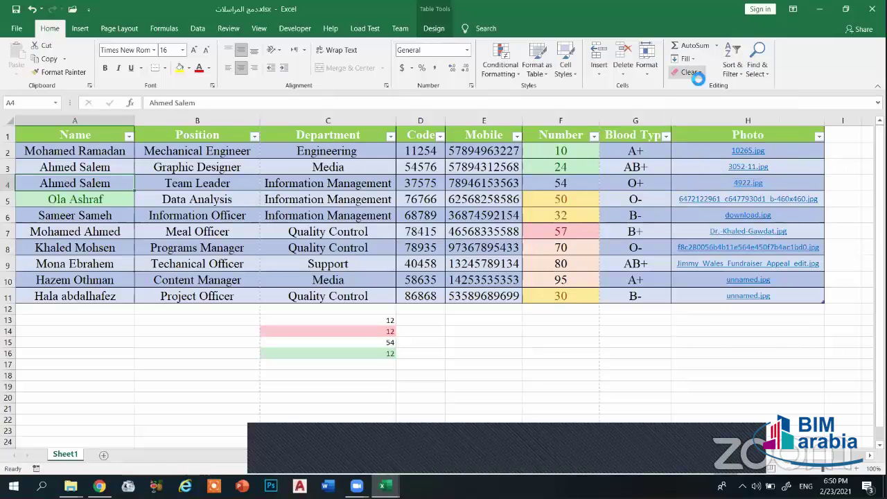
key("ctrl+z")
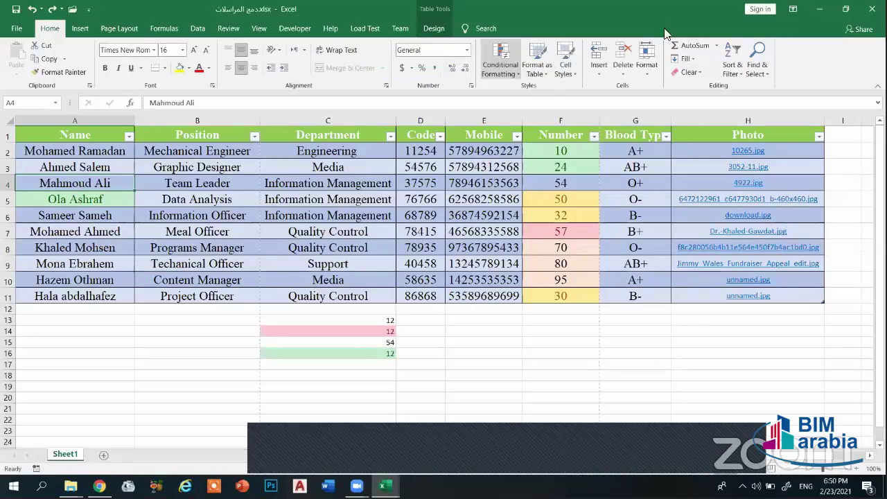
left_click(689, 60)
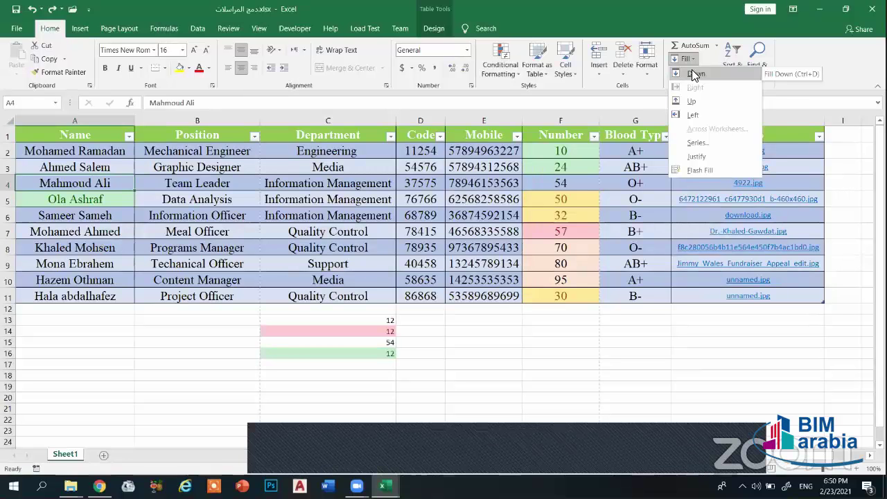
left_click(694, 71)
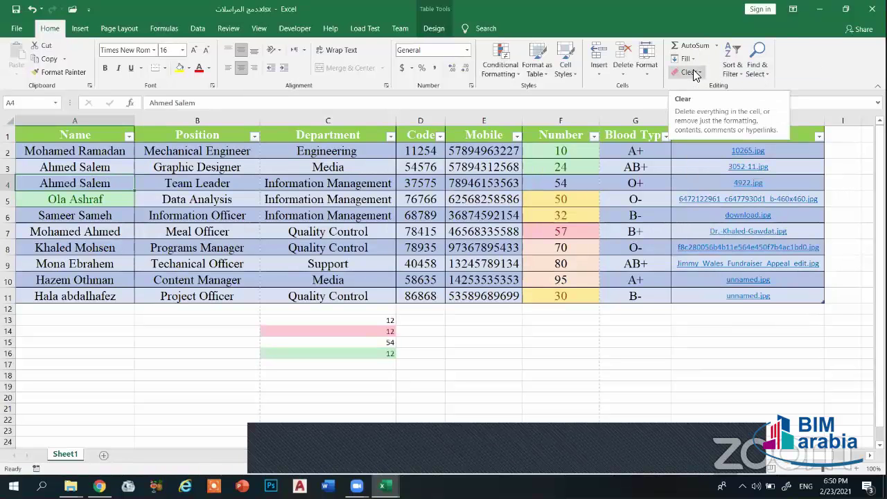
key("ctrl+z")
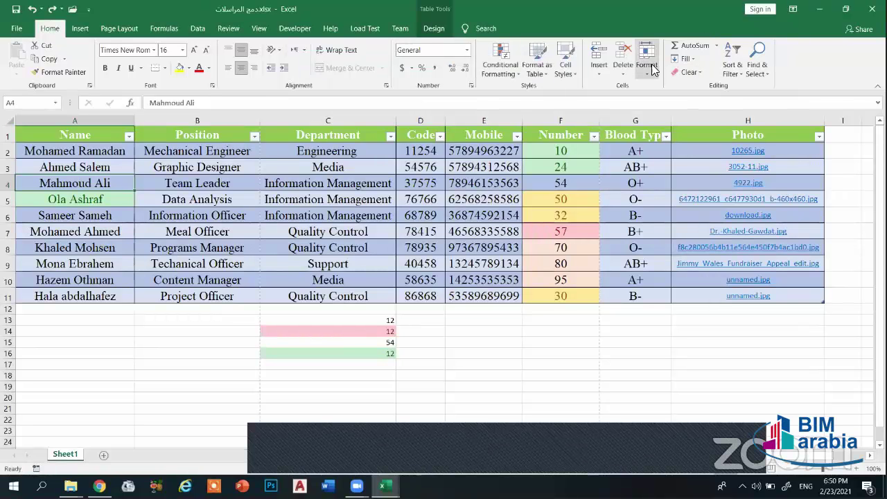
Try Fill Up and Fill Left on A4, undoing each to keep its original name
left_click(685, 59)
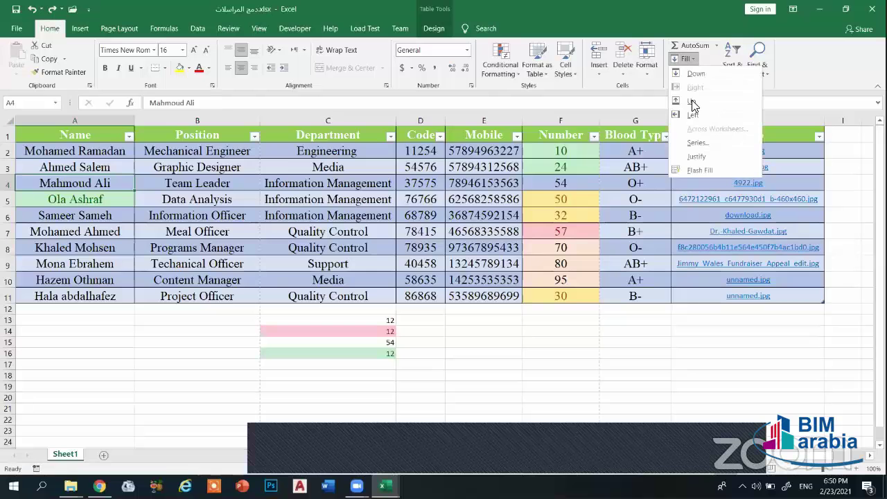
left_click(693, 102)
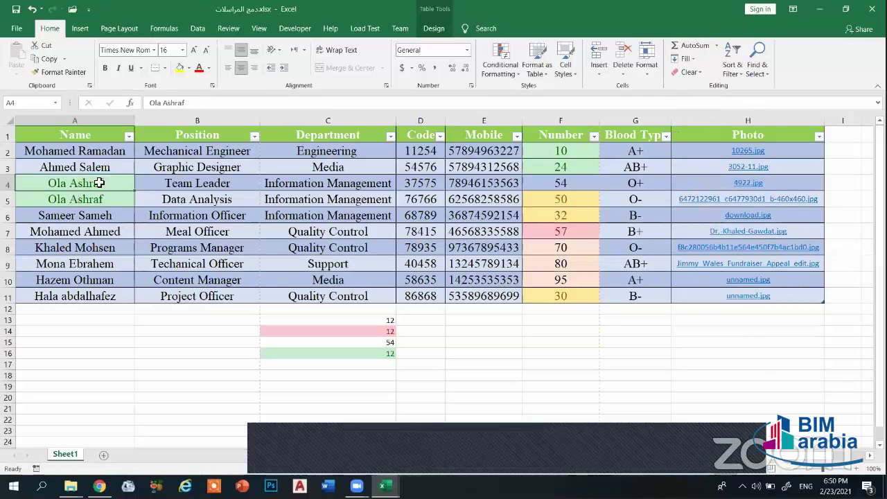
key("ctrl+z")
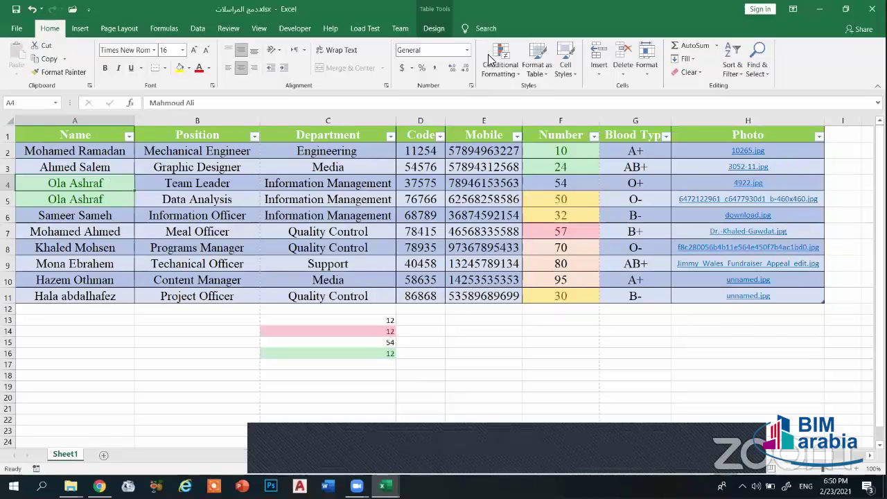
left_click(690, 61)
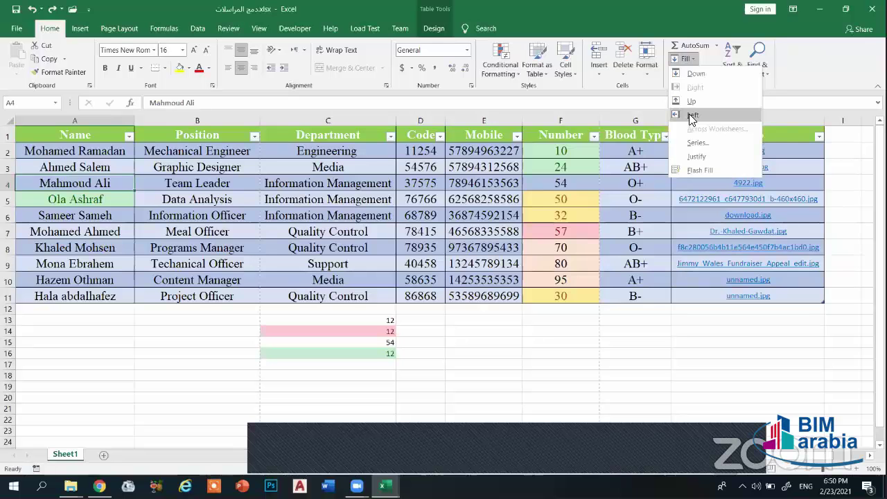
left_click(691, 116)
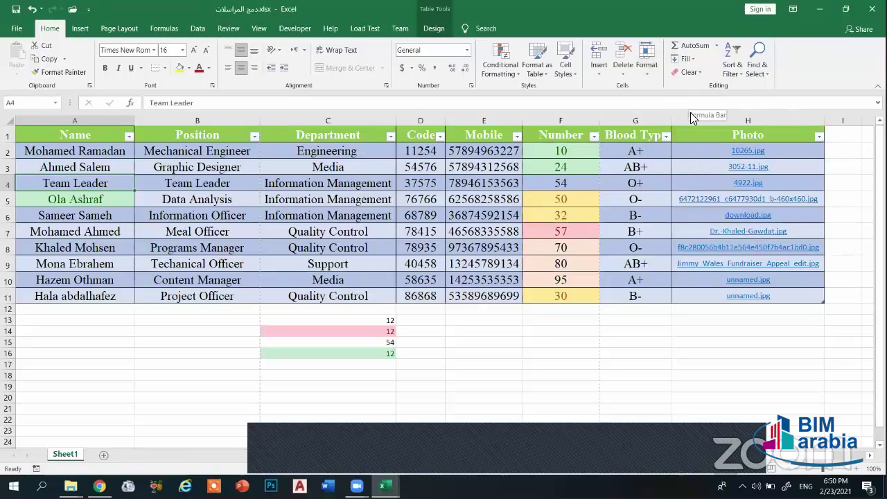
key("ctrl+z")
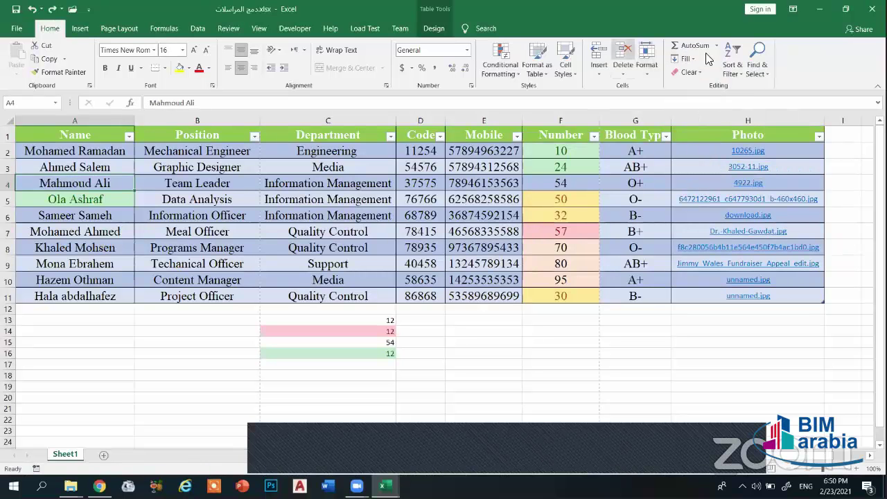
left_click(689, 59)
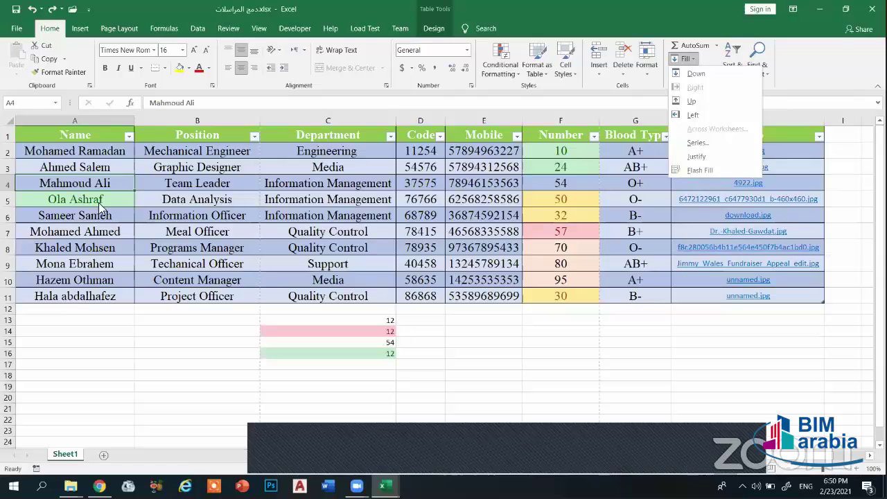
left_click(81, 253)
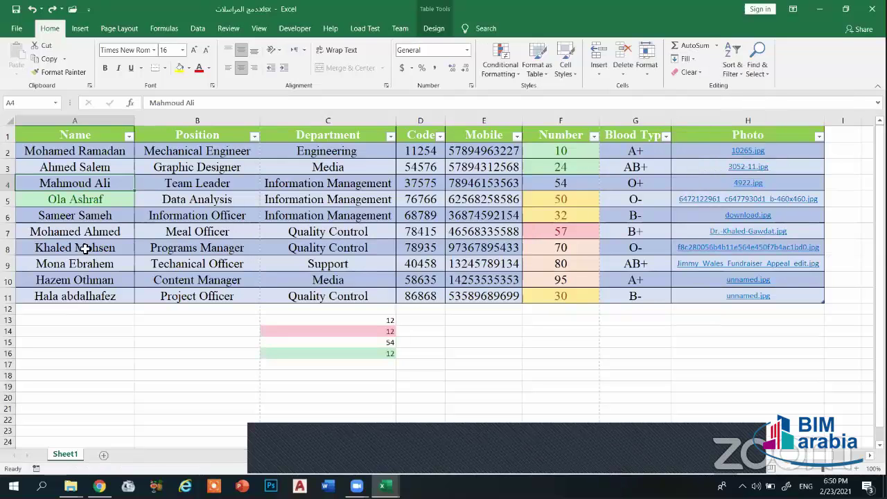
left_click(85, 250)
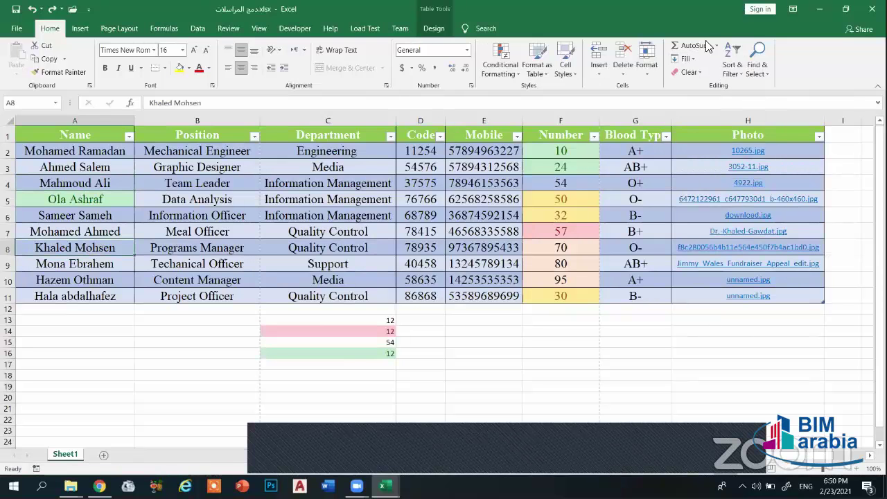
left_click(685, 58)
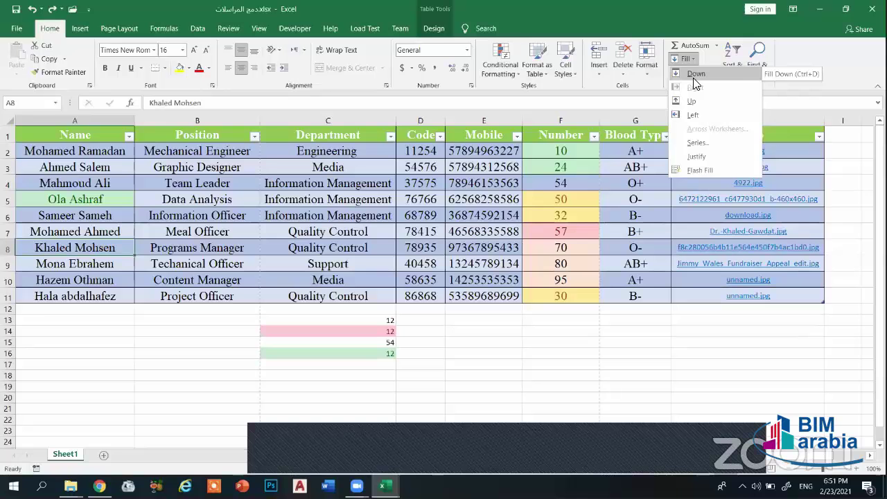
left_click(696, 79)
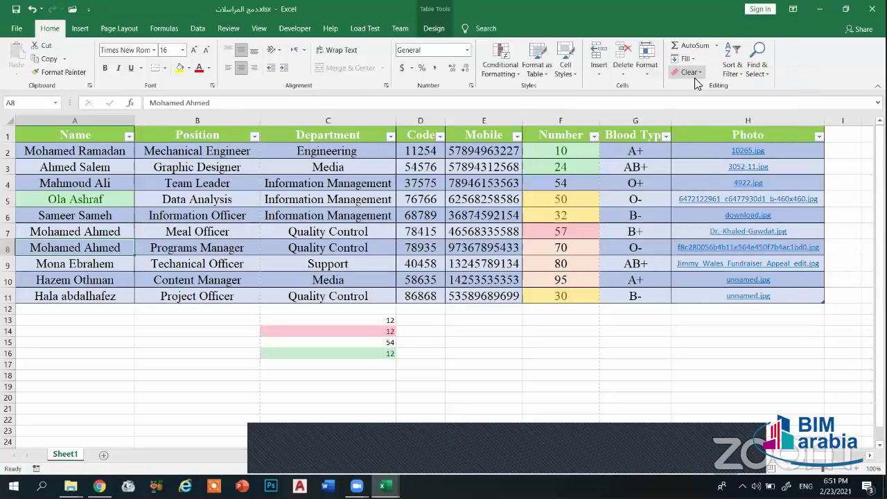
key("ctrl+z")
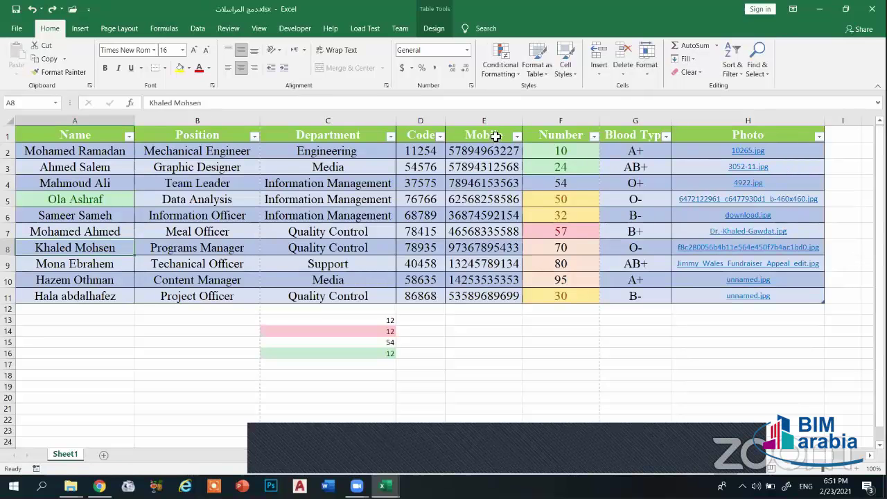
left_click(684, 59)
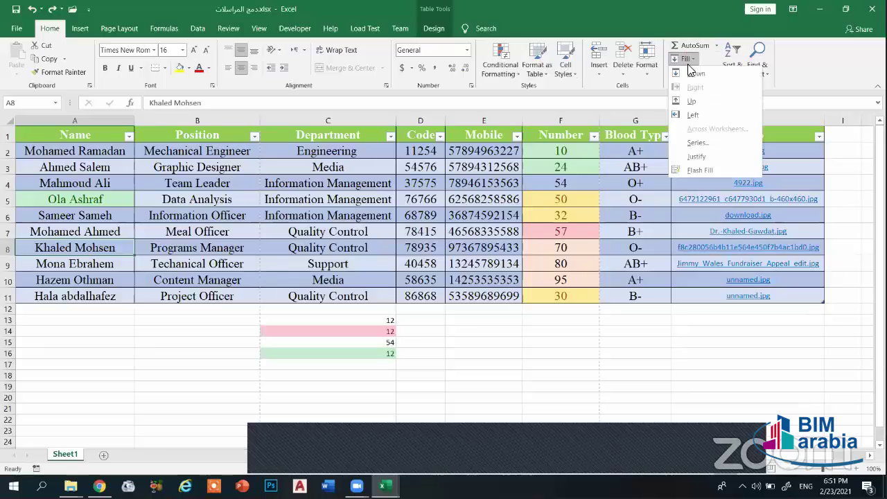
left_click(688, 75)
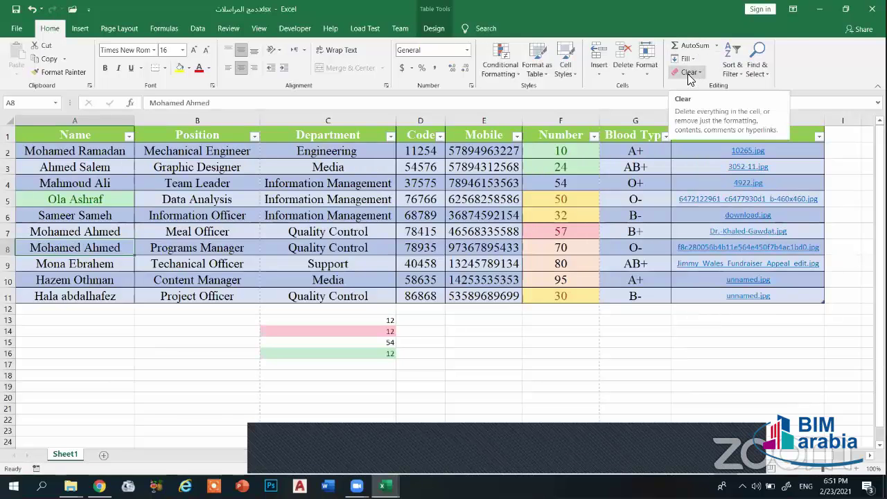
key("ctrl+z")
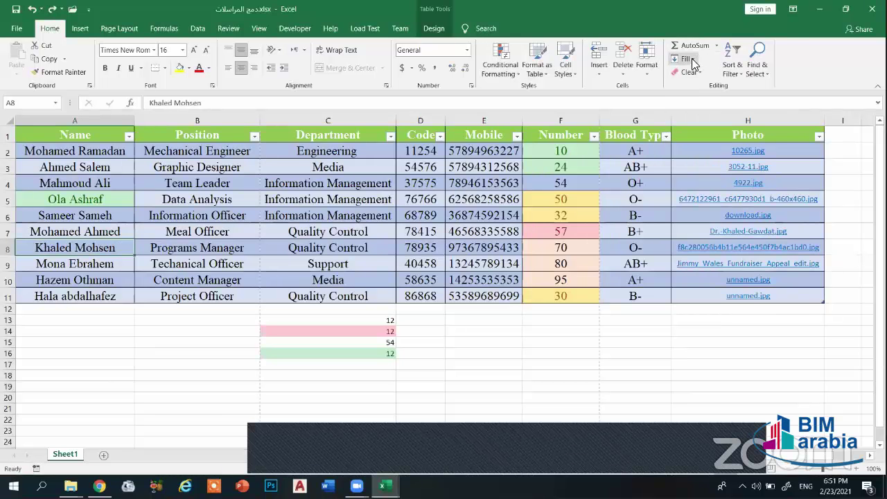
left_click(685, 59)
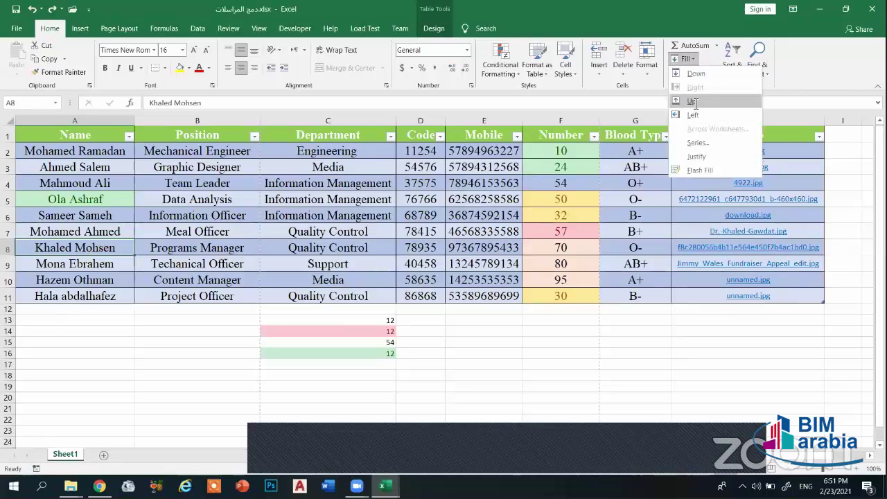
left_click(694, 101)
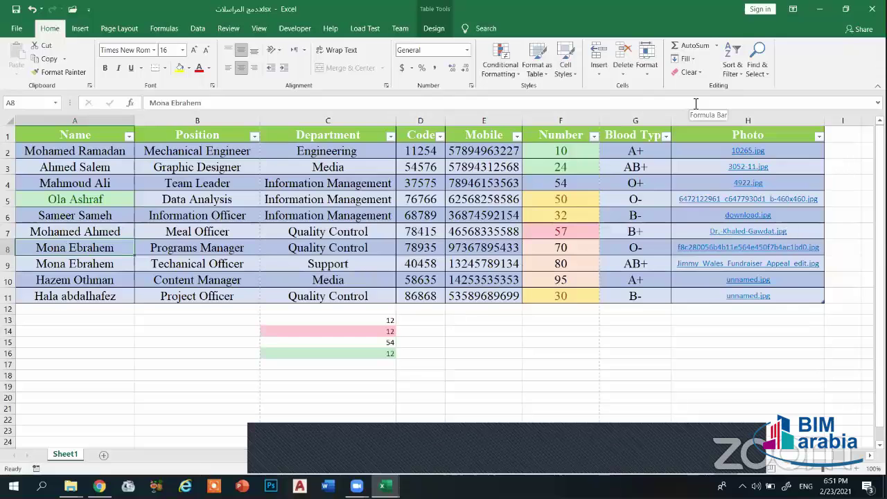
left_click(687, 59)
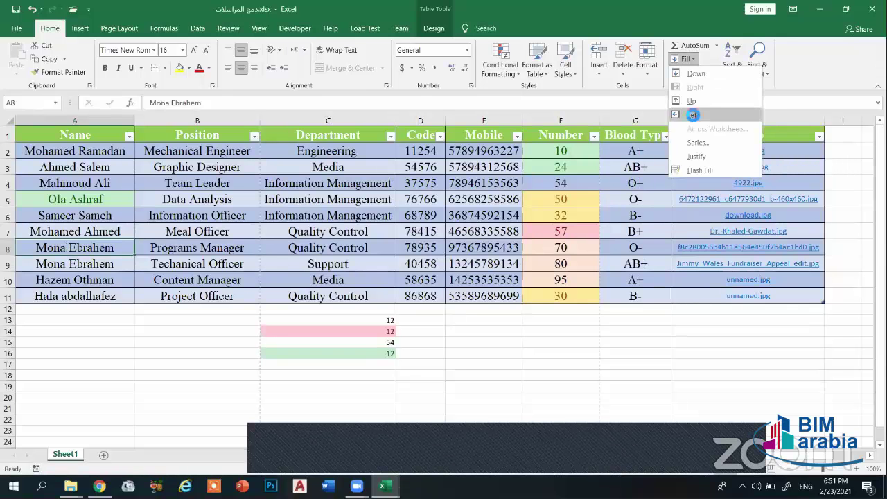
left_click(693, 115)
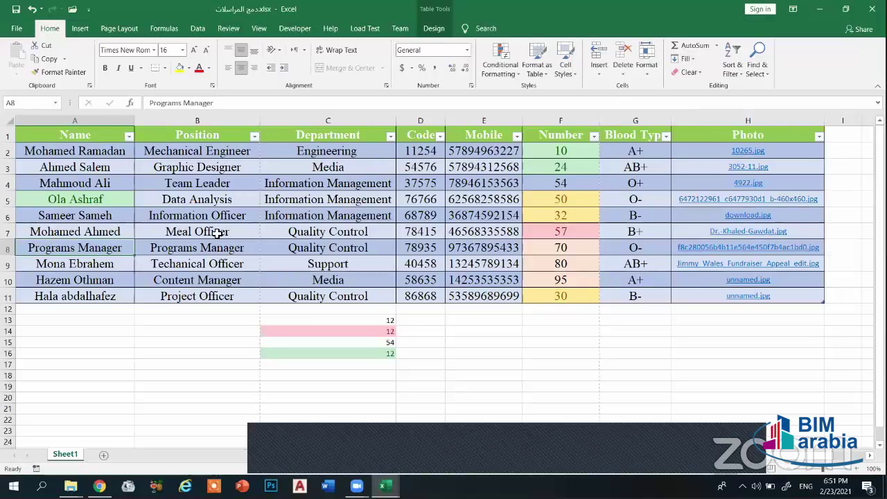
key("ctrl+z")
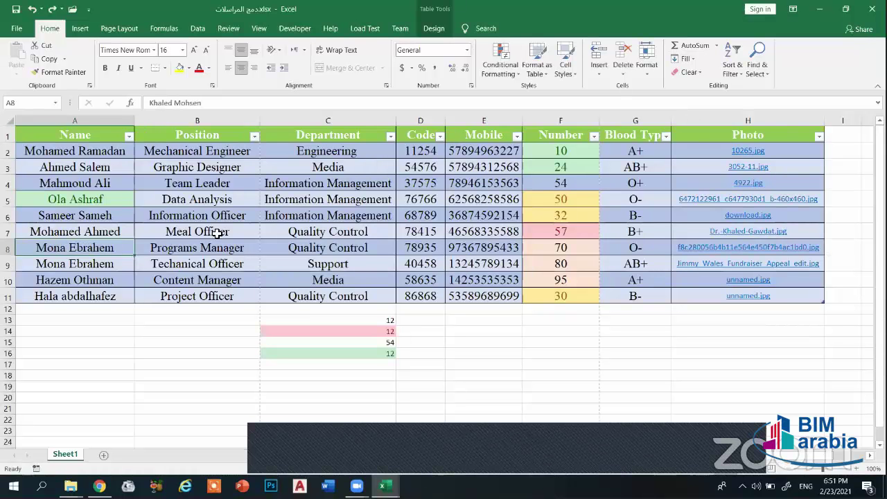
Try Clear All on cell A8, then undo it
left_click(689, 74)
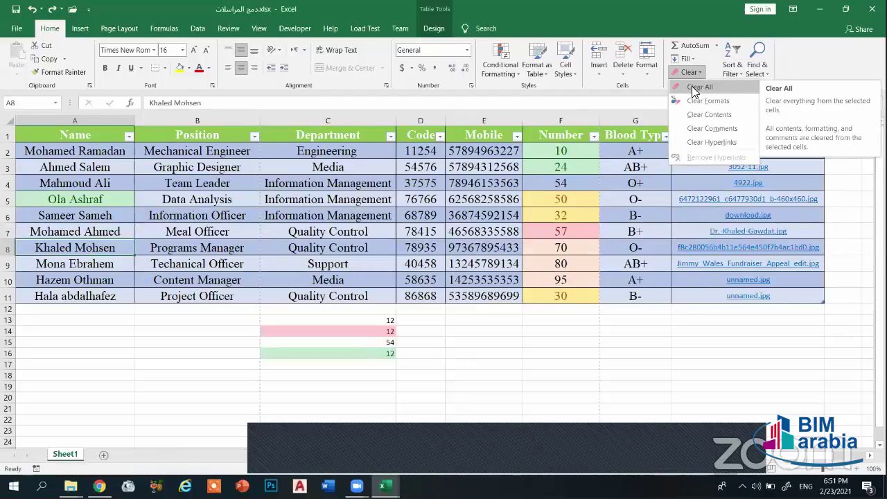
left_click(693, 89)
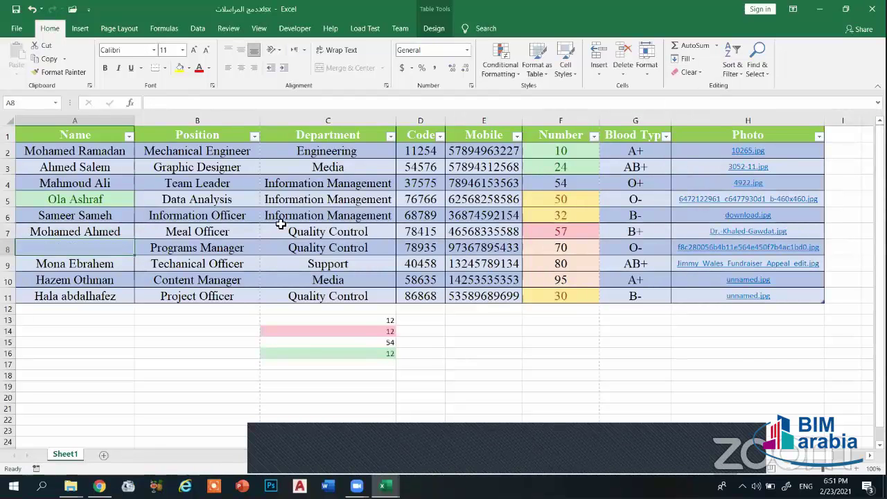
key("ctrl+z")
Select all table data and apply Clear Formats, after undoing a trial Clear All
key("ctrl+a")
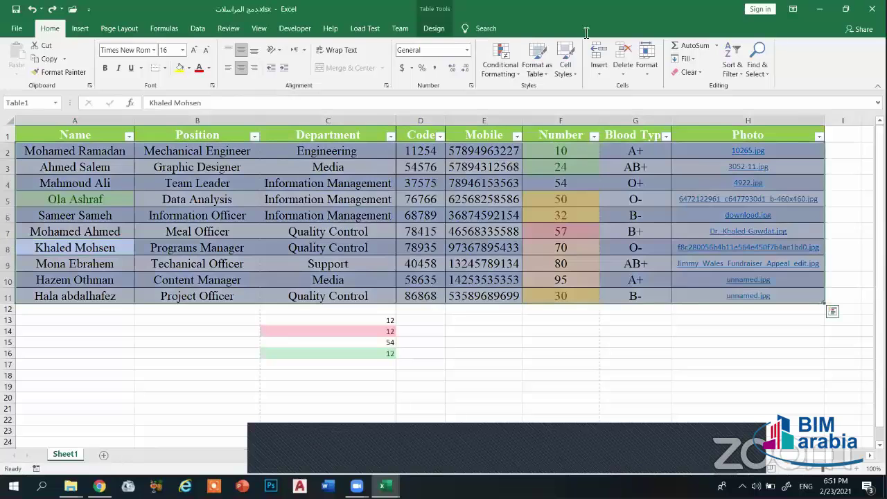
left_click(690, 72)
left_click(698, 91)
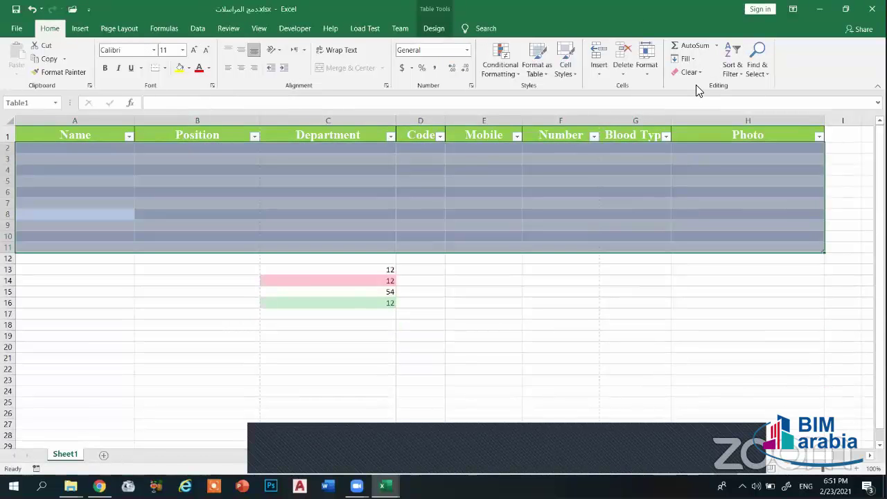
key("ctrl+z")
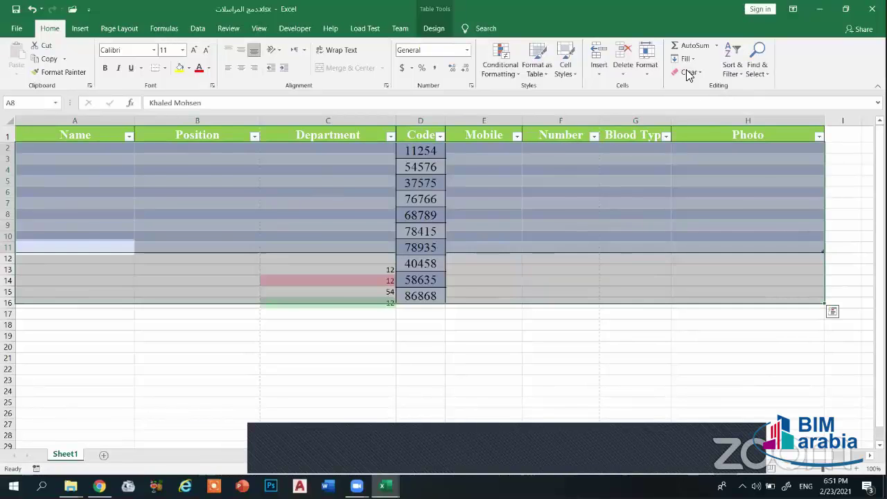
left_click(689, 72)
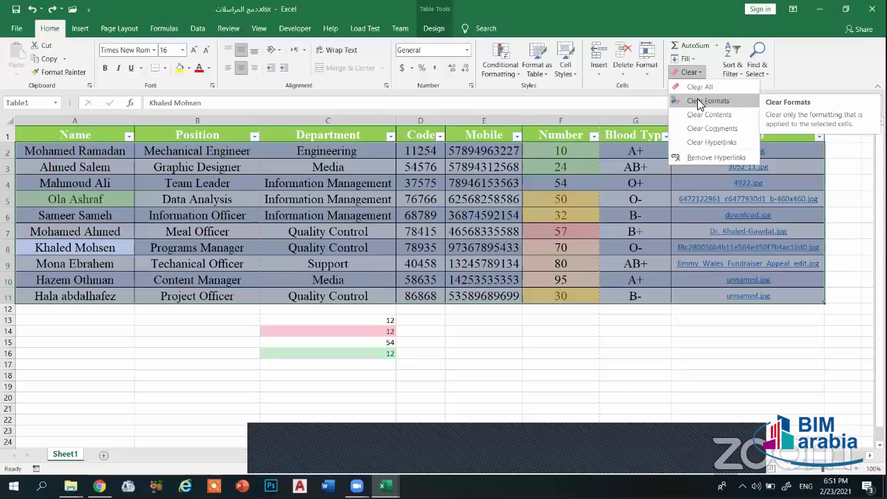
left_click(702, 102)
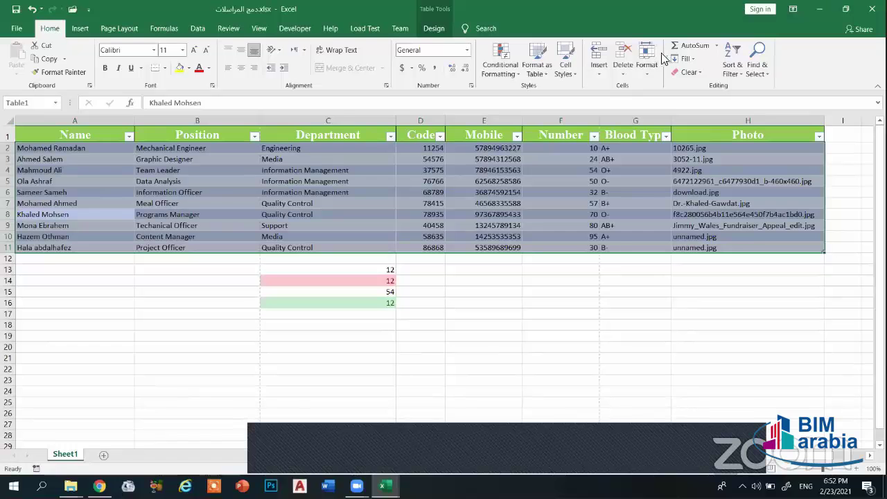
left_click(687, 72)
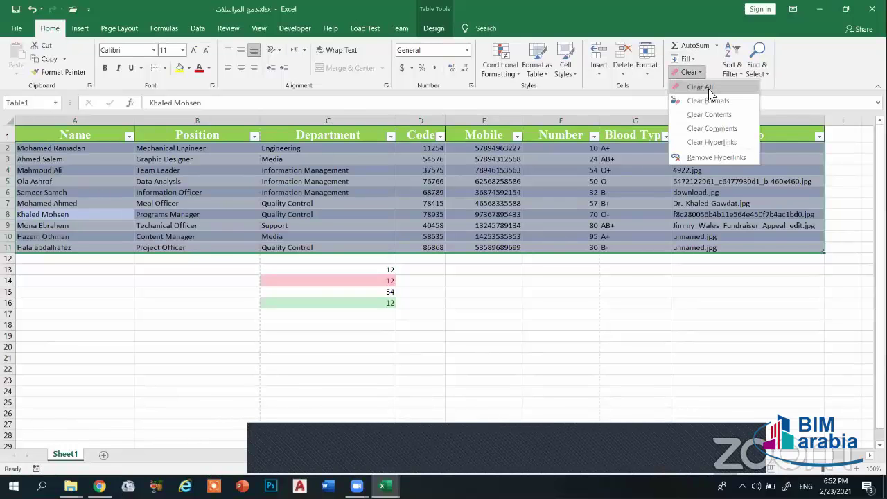
left_click(708, 90)
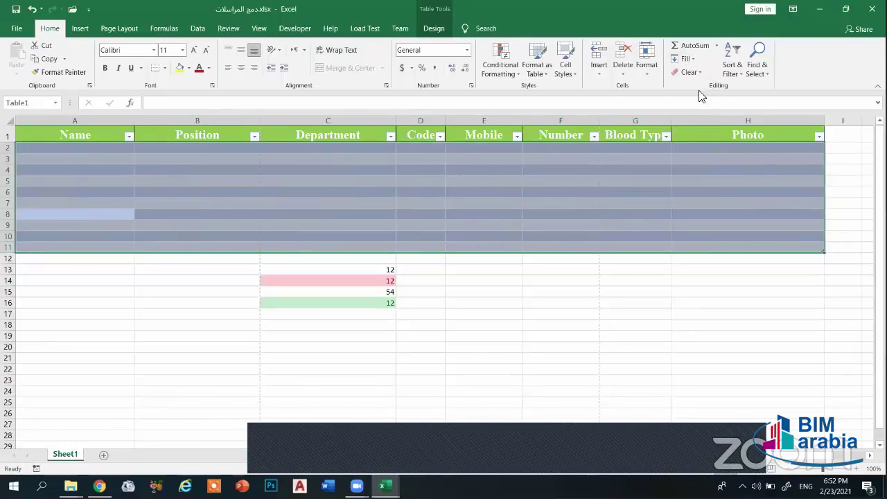
left_click(701, 72)
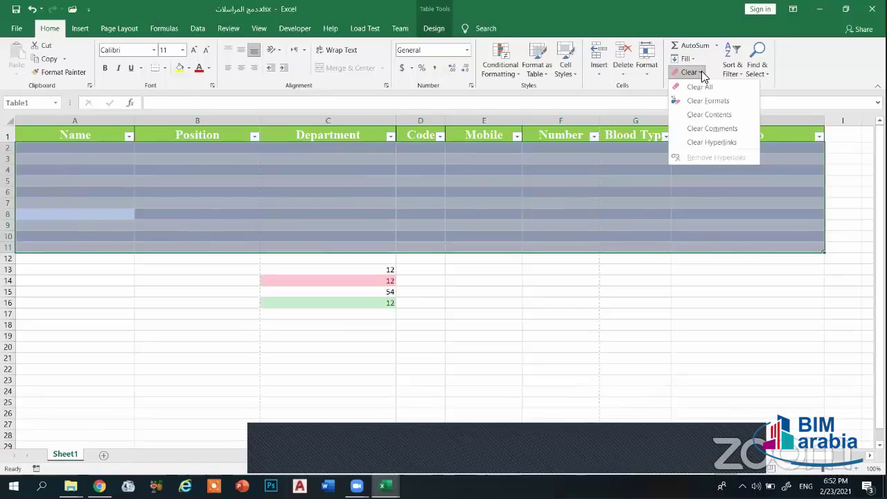
left_click(713, 115)
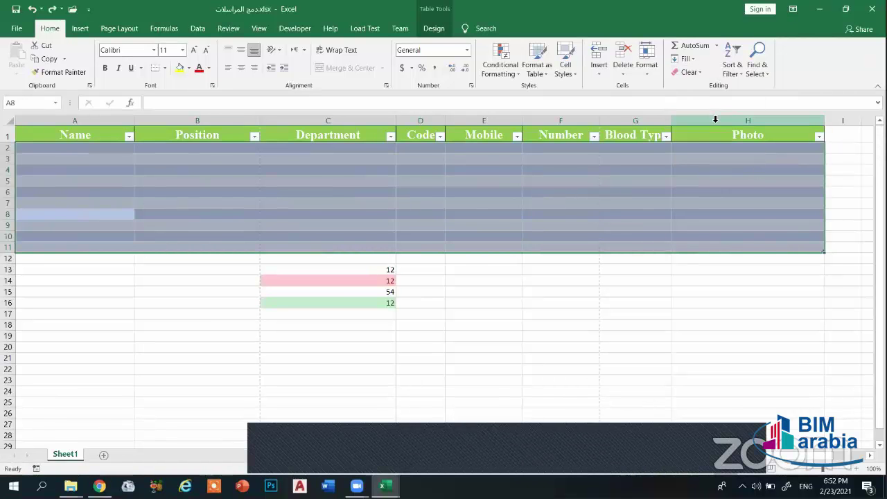
key("ctrl+z")
key("ctrl+z")
left_click(690, 72)
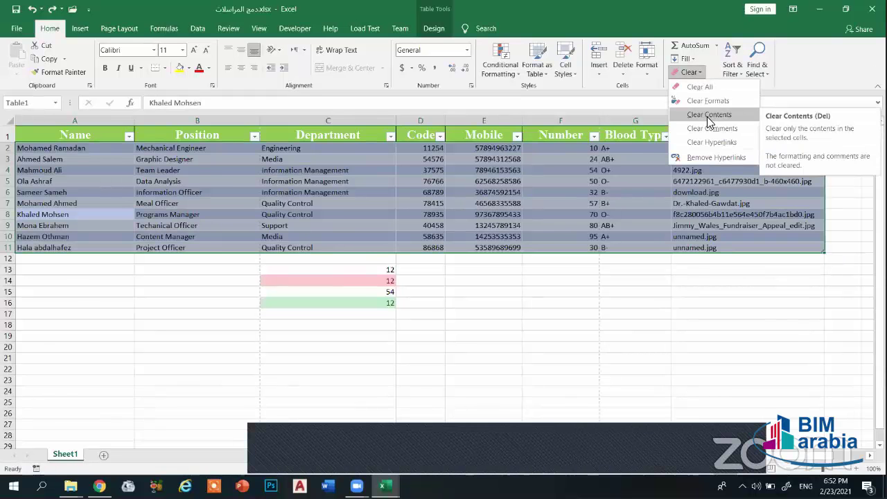
left_click(709, 122)
left_click(690, 72)
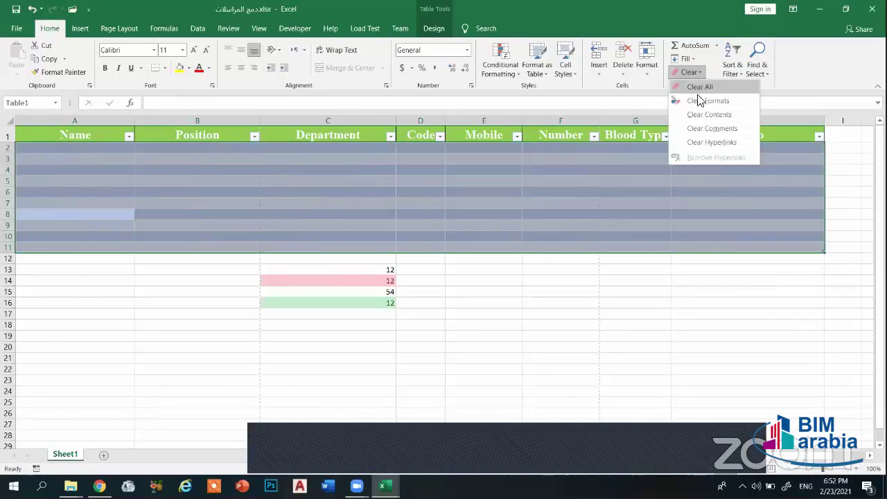
key("Escape")
key("ctrl+z")
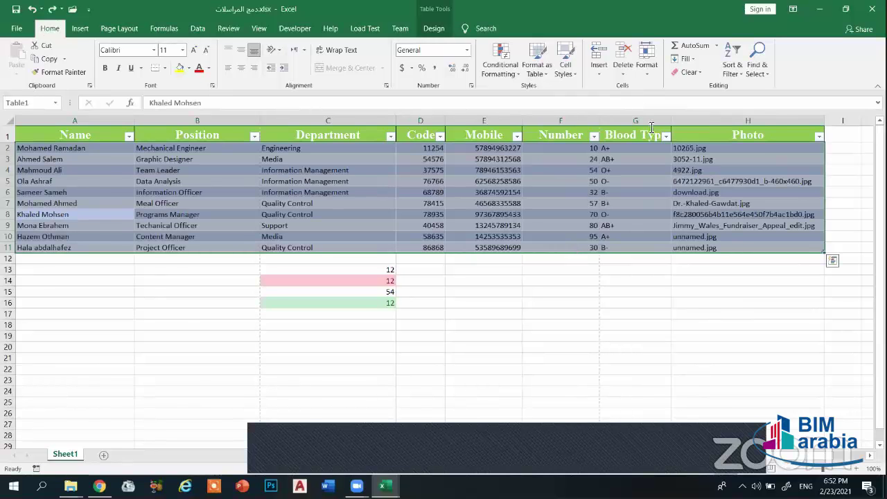
left_click(693, 74)
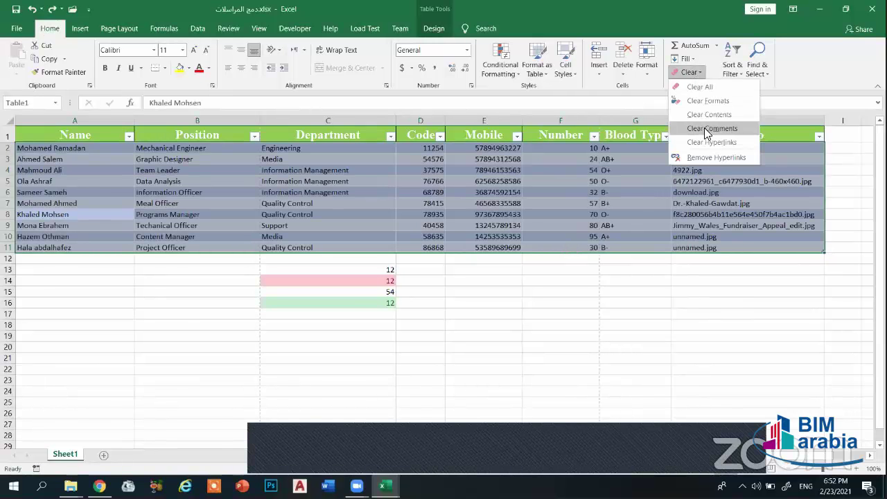
left_click(706, 130)
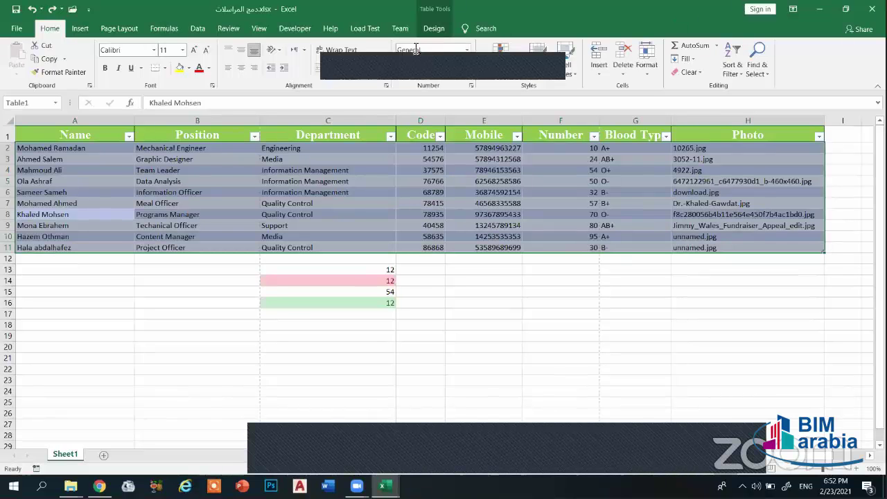
left_click(689, 72)
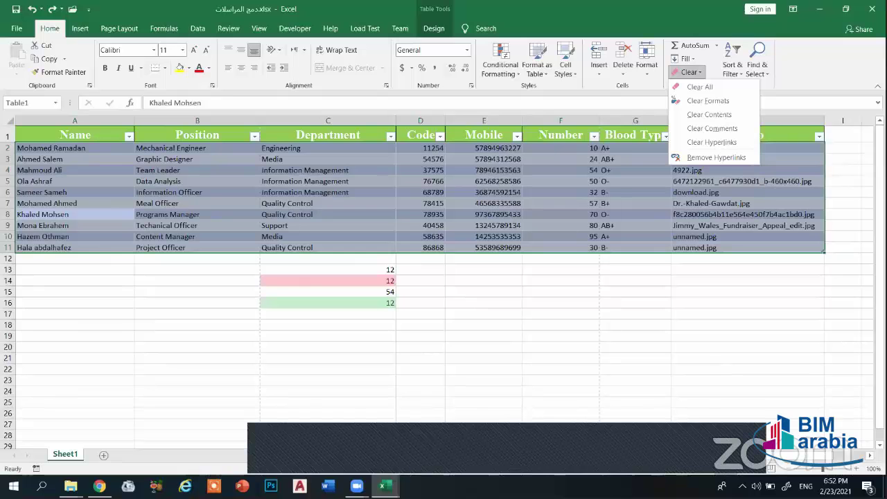
key("Escape")
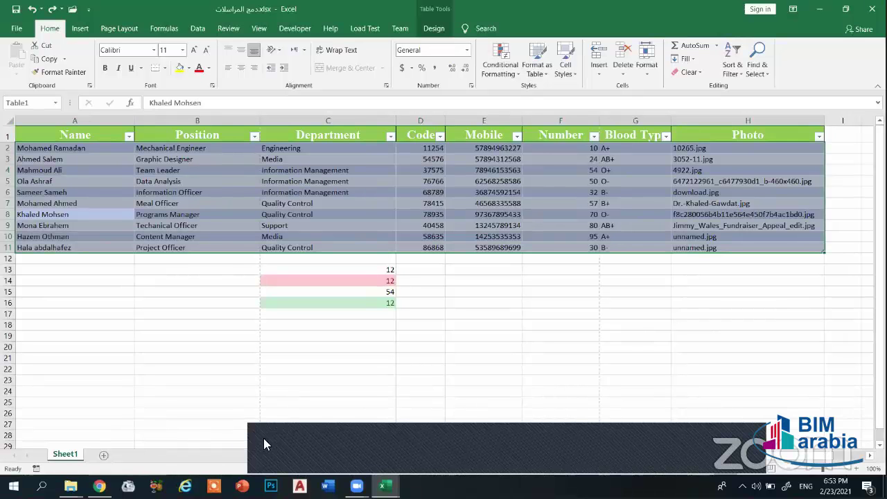
Select the employee table and sort it by Name from A to Z
left_click(374, 365)
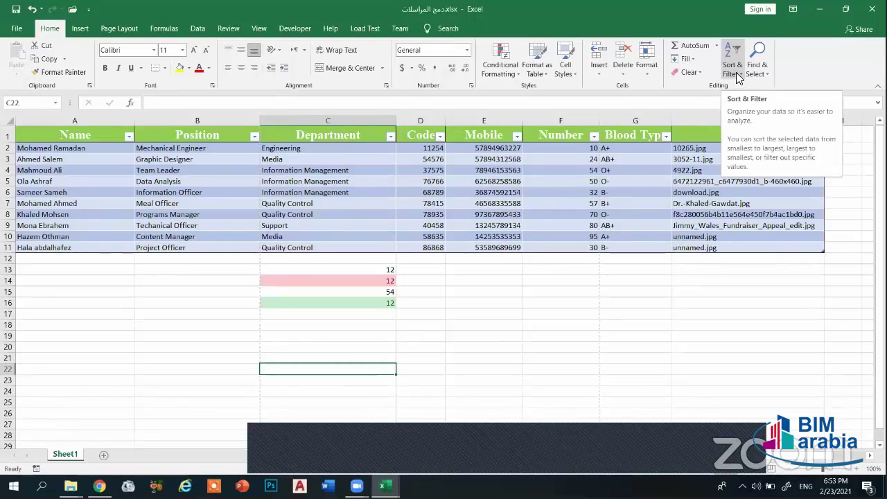
left_click(736, 75)
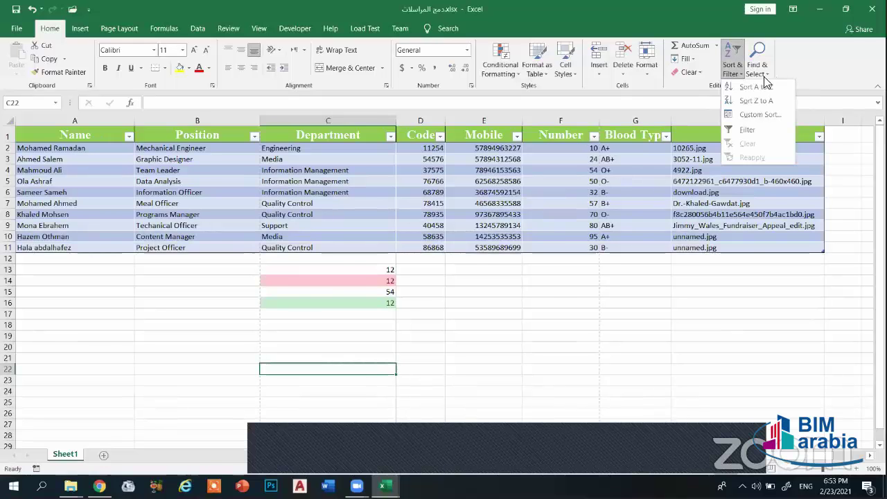
left_click(554, 283)
left_click(554, 283)
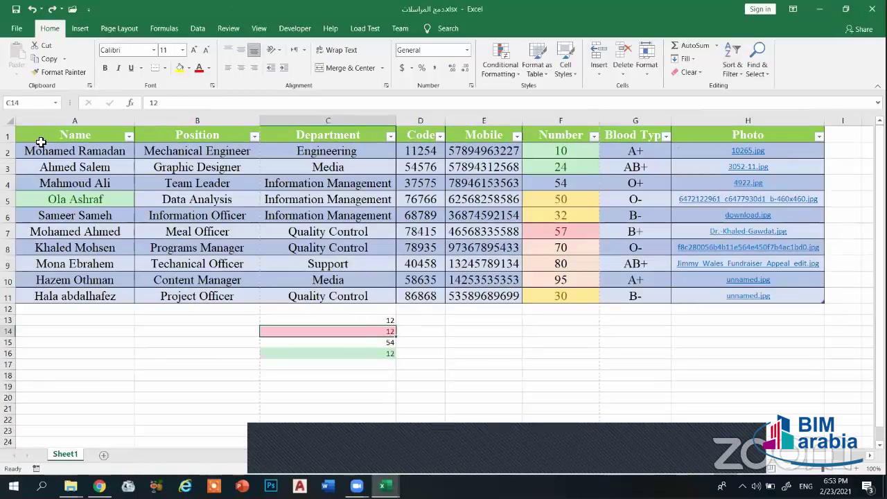
left_click_drag(38, 135, 765, 303)
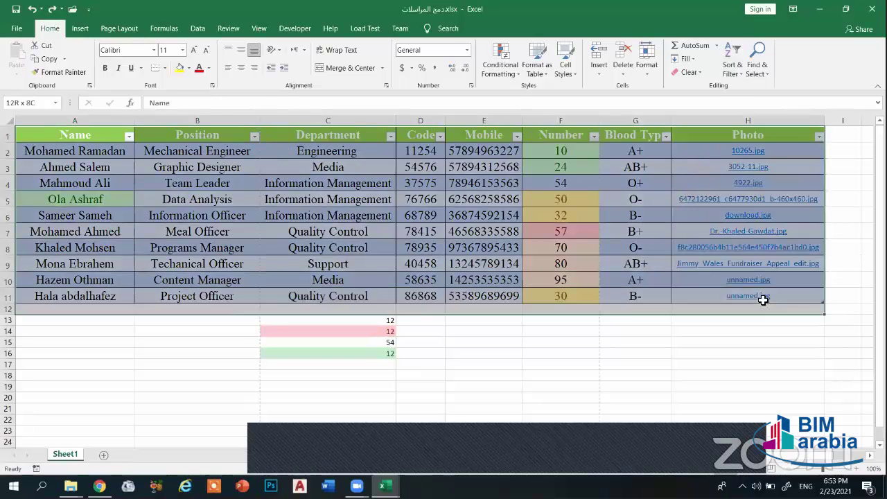
left_click(733, 69)
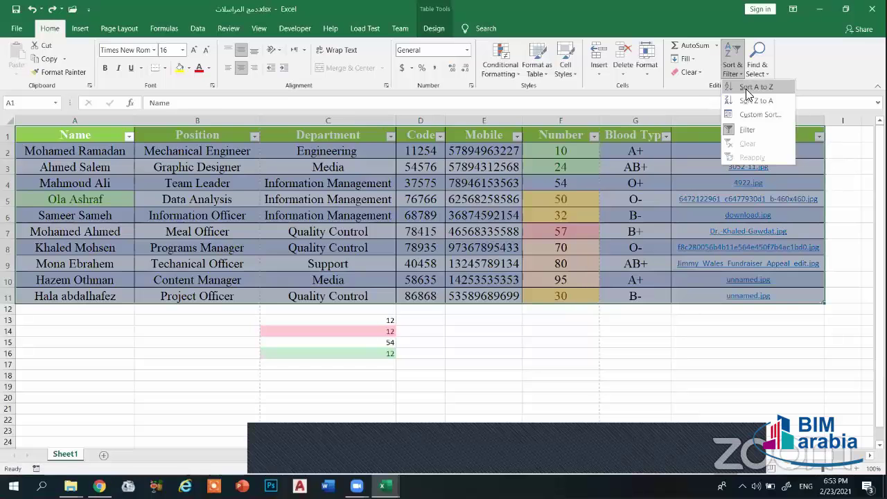
left_click(750, 88)
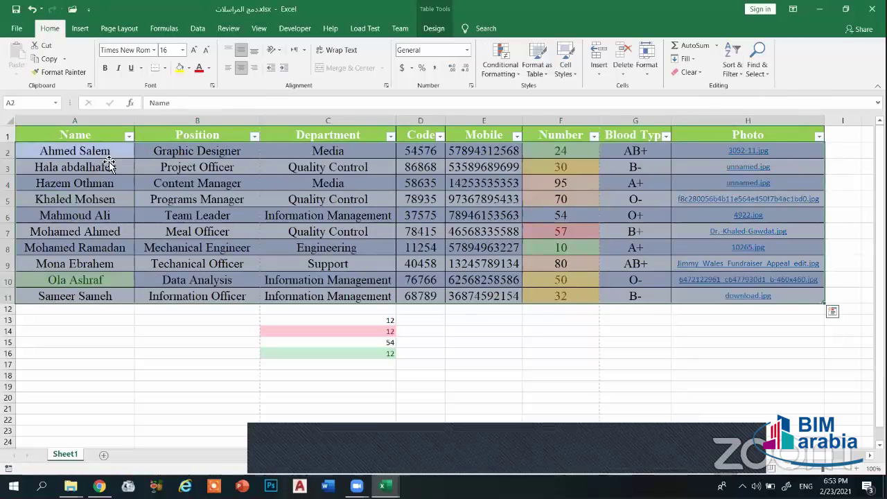
Check the new name order by selecting several Name cells in column A
left_click(80, 167)
left_click(71, 184)
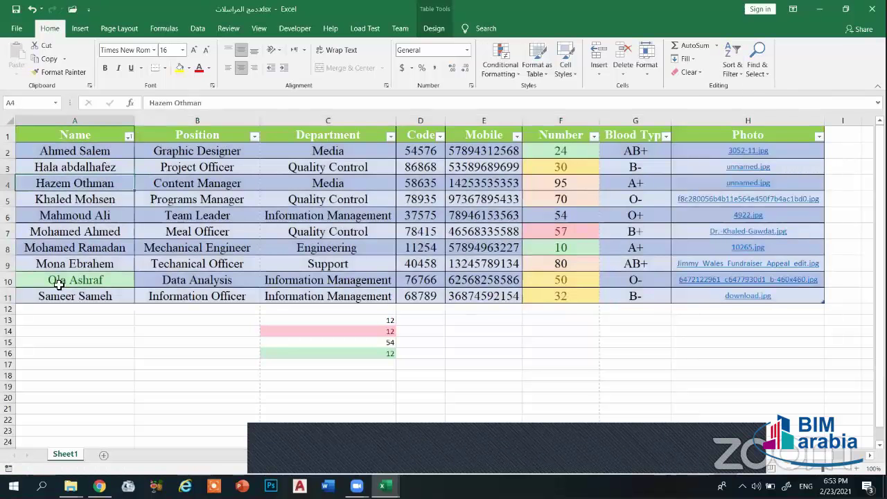
left_click(59, 284)
left_click(80, 250)
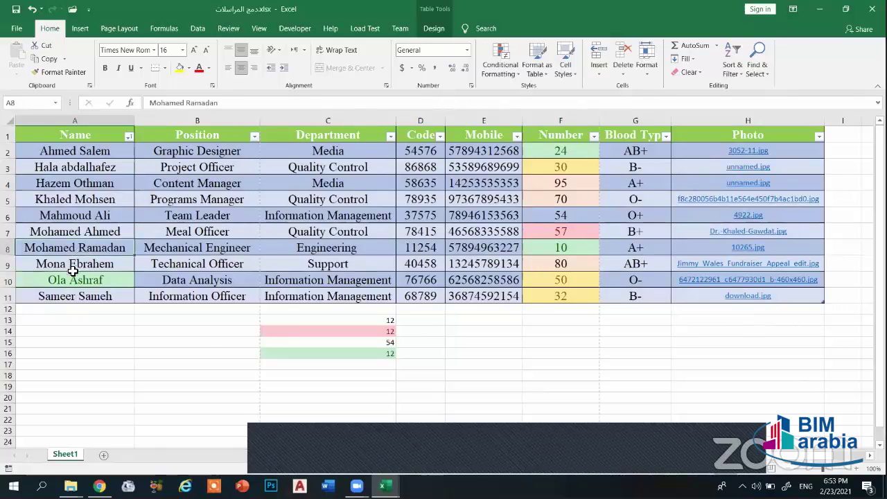
left_click(59, 309)
right_click(58, 310)
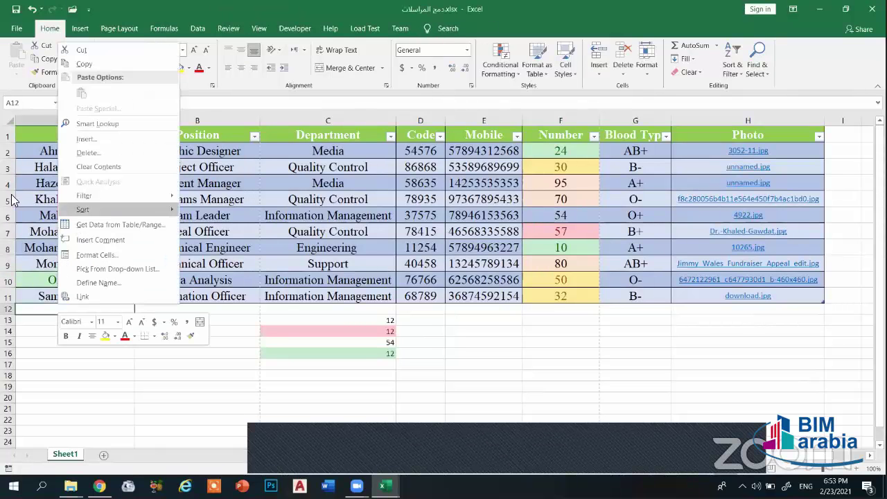
Reselect the whole table with Ctrl+Shift+arrows and sort it by Name from Z to A
left_click(24, 136)
key("ctrl+shift+Right")
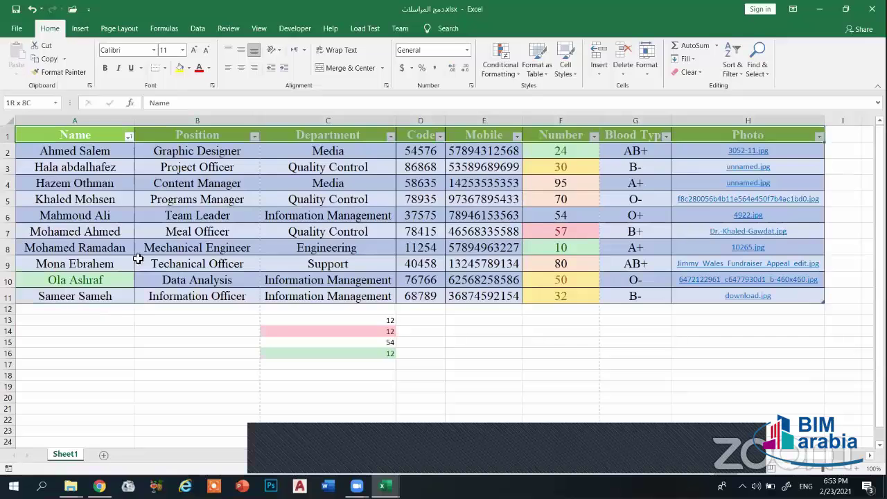
key("ctrl+shift+Down")
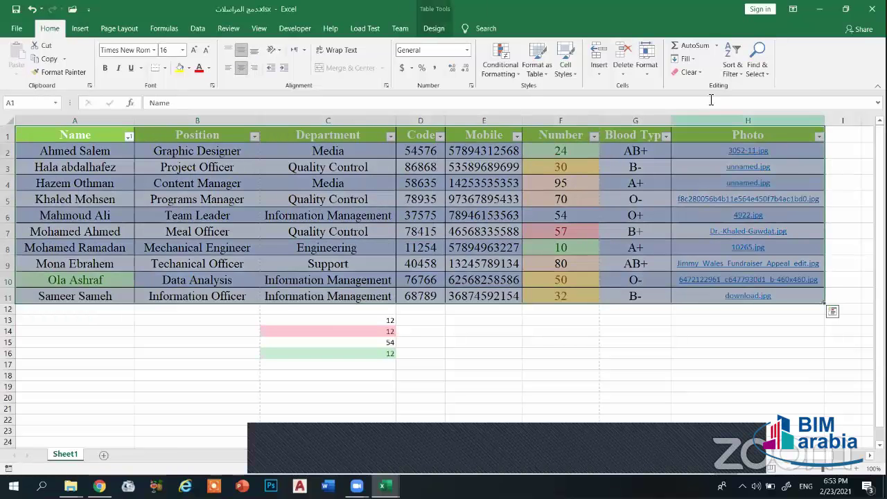
left_click(733, 75)
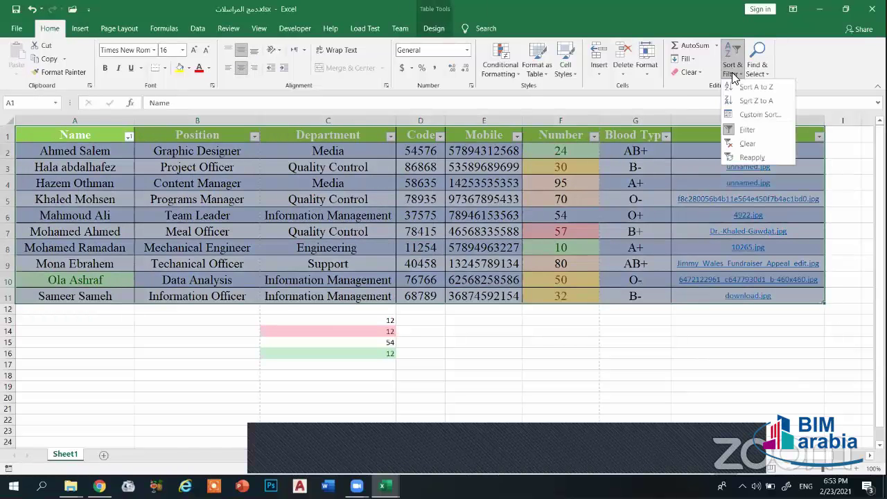
left_click(756, 101)
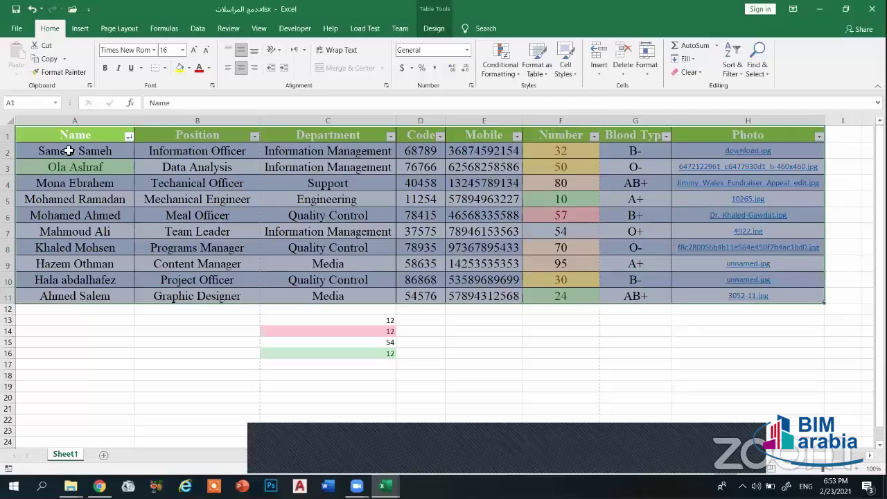
left_click(69, 150)
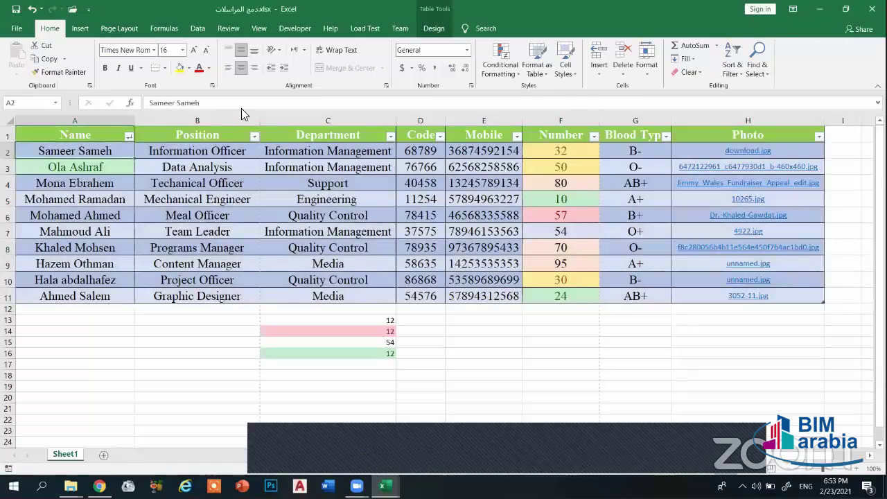
left_click(732, 68)
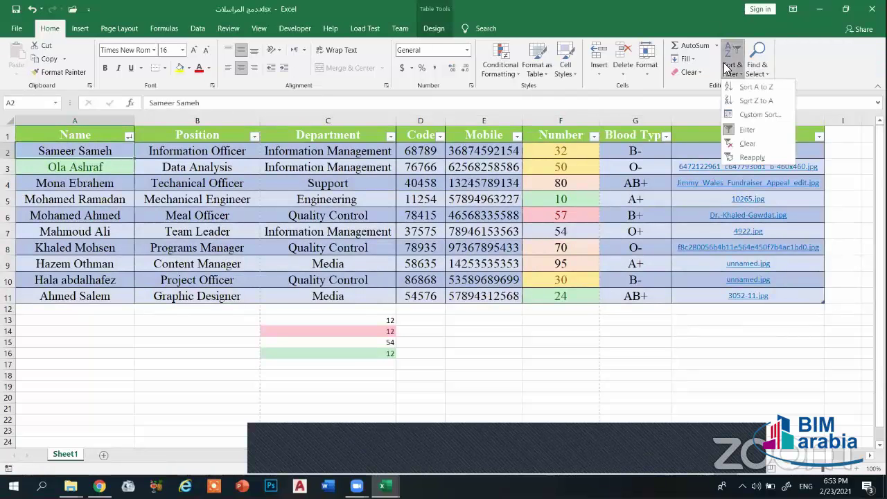
left_click(755, 116)
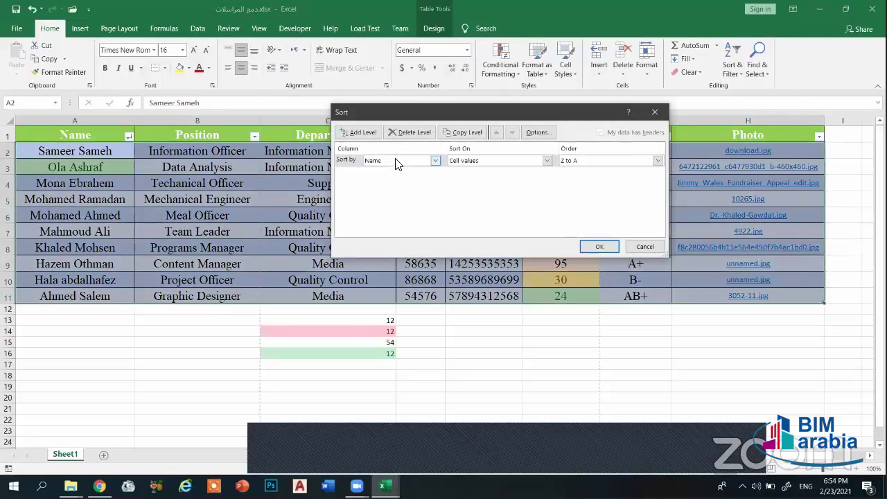
left_click(435, 160)
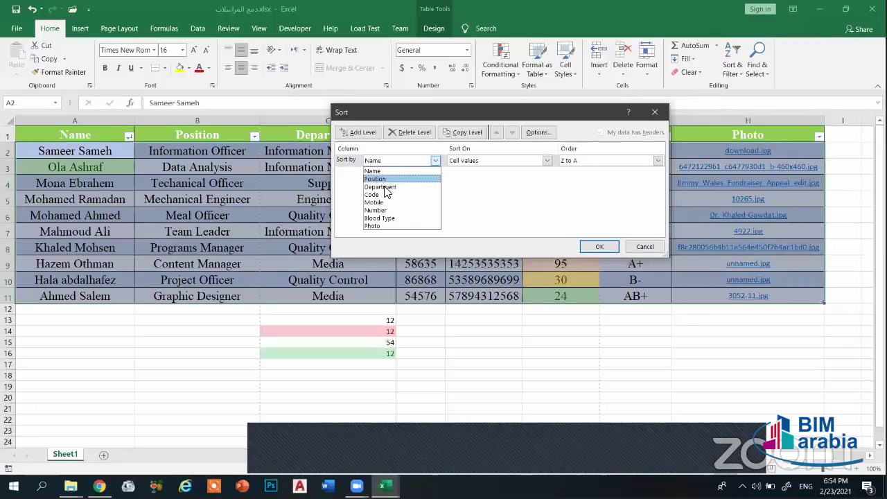
left_click(488, 161)
left_click(493, 161)
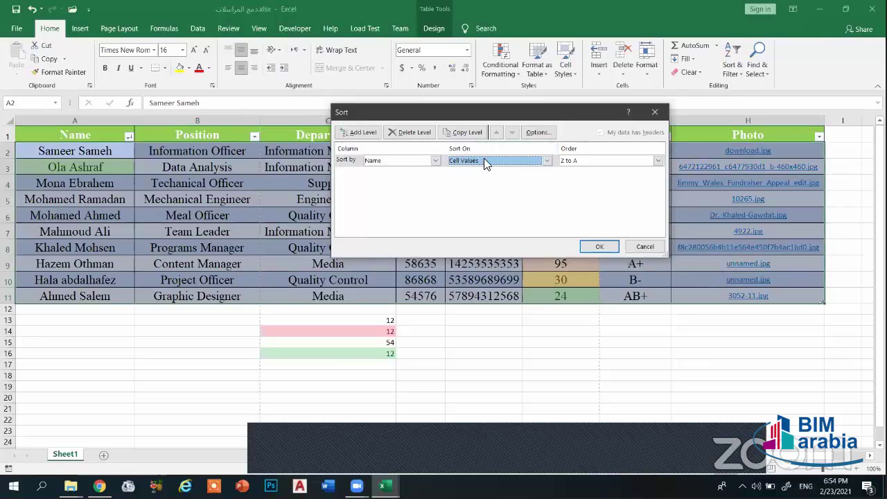
left_click(479, 162)
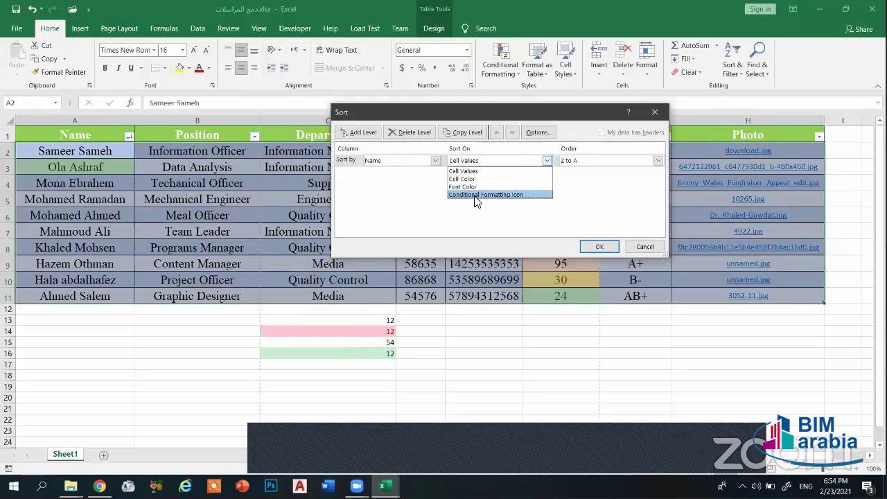
left_click(583, 160)
left_click(584, 160)
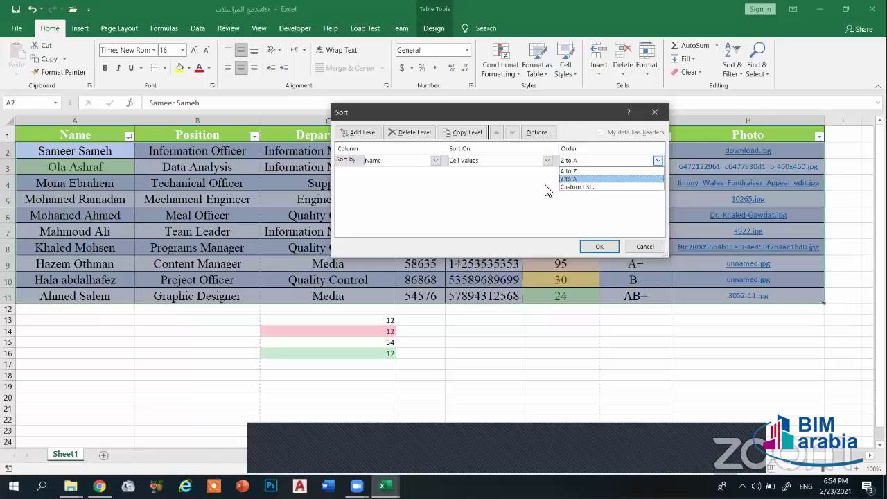
left_click(370, 198)
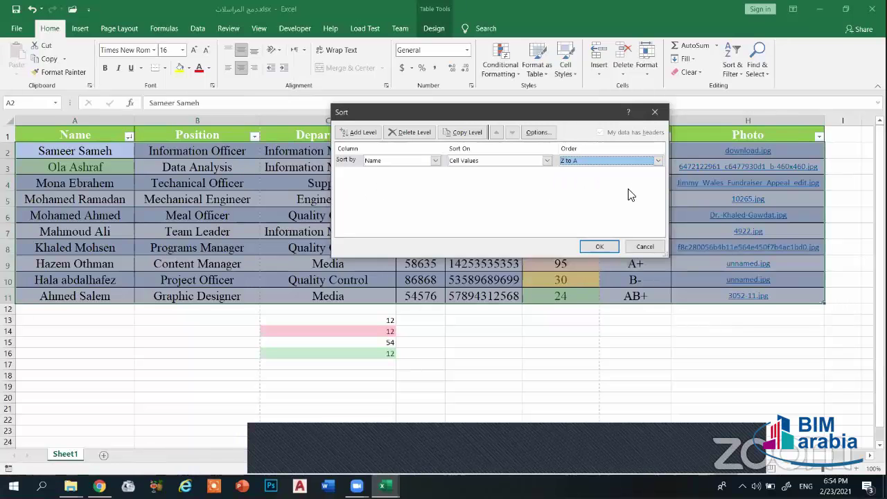
key("Escape")
left_click(733, 68)
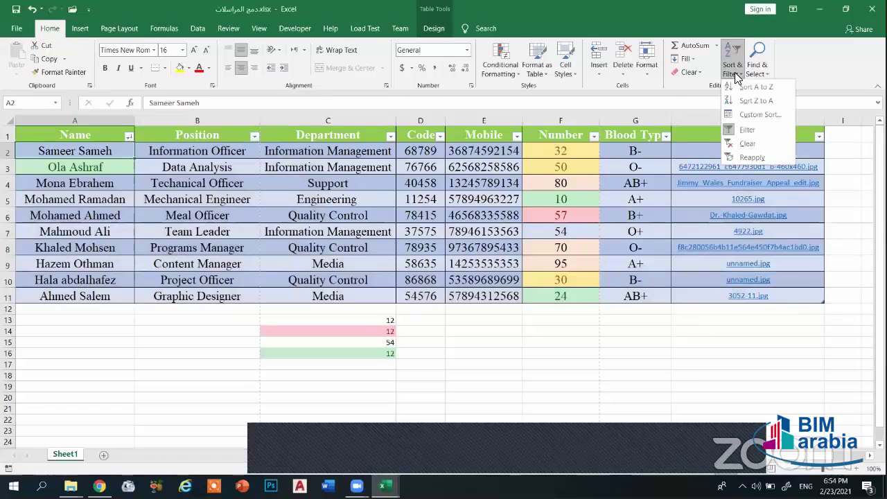
left_click(747, 144)
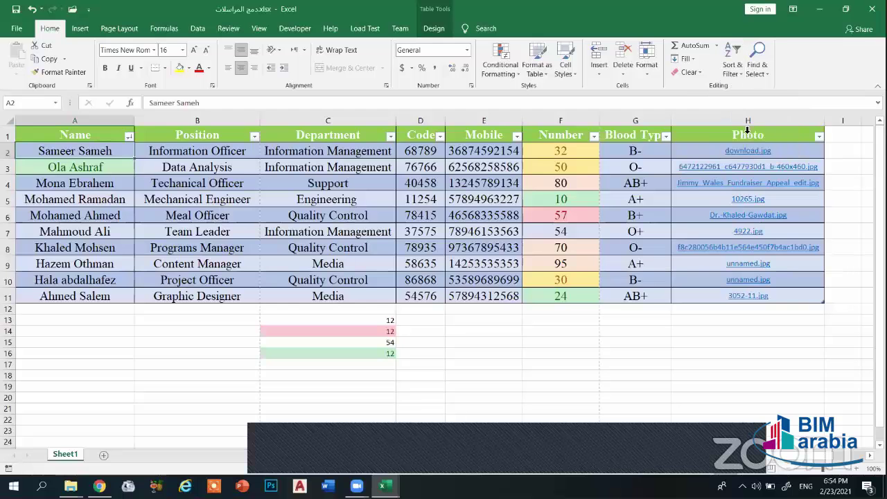
left_click(108, 134)
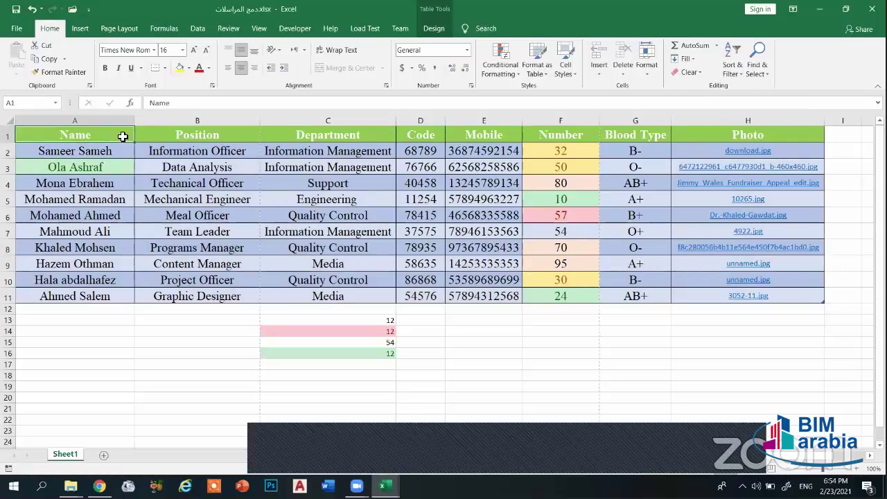
left_click(733, 67)
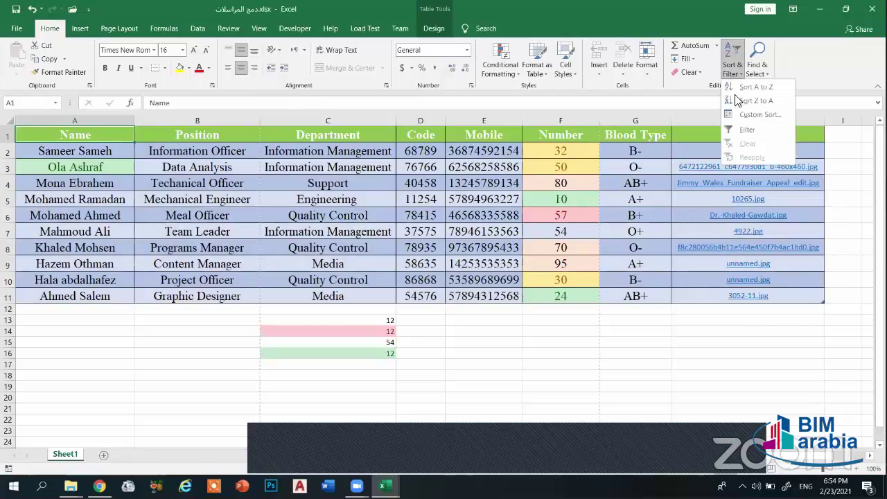
left_click(739, 130)
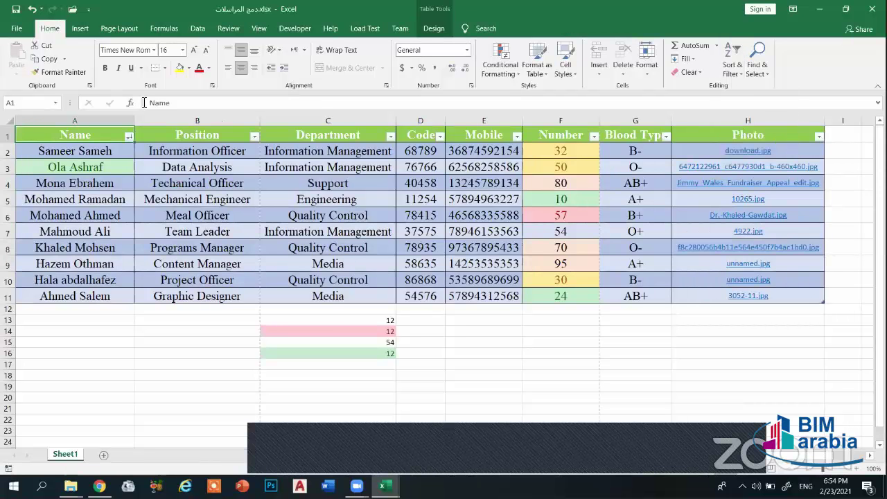
left_click(128, 136)
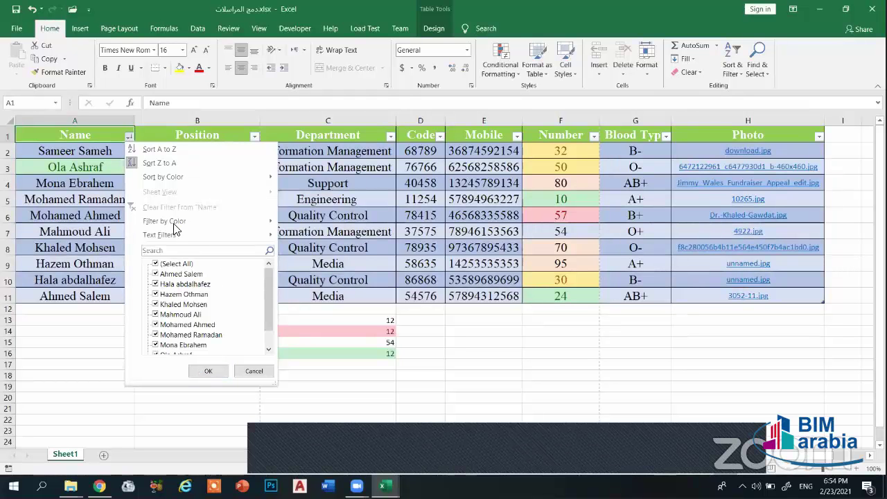
left_click(377, 375)
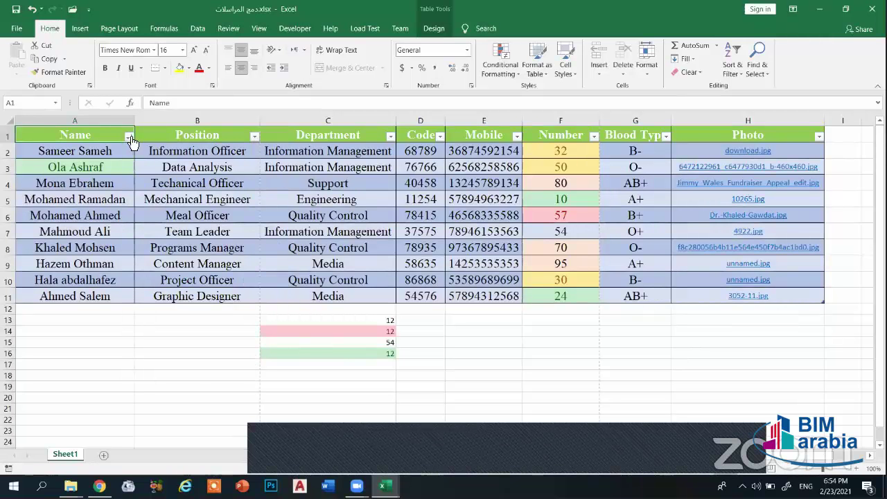
key("ctrl+shift+l")
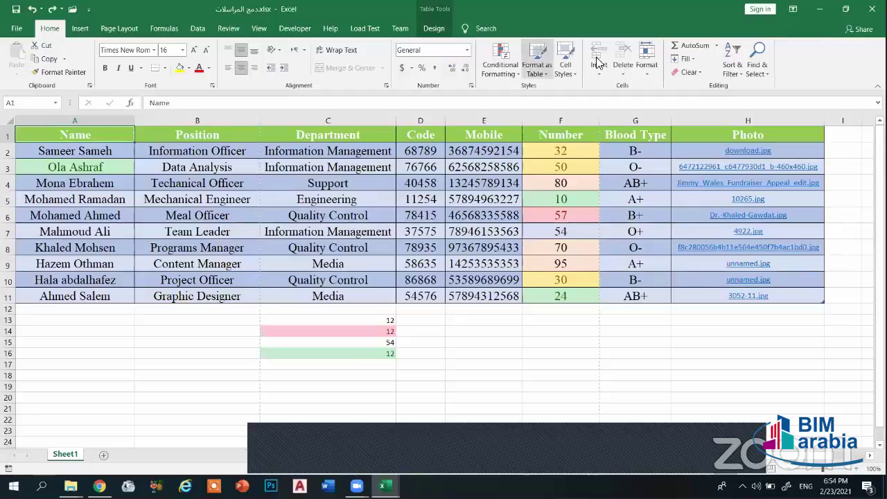
left_click(732, 64)
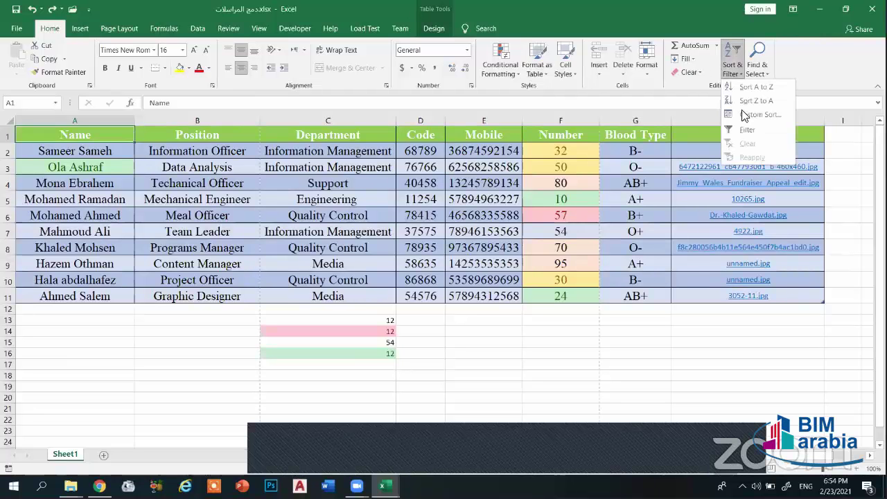
left_click(748, 133)
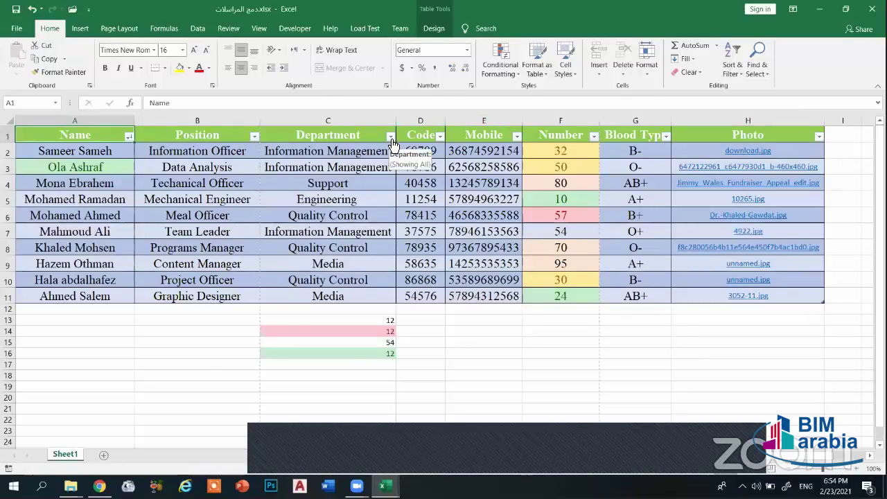
left_click(129, 137)
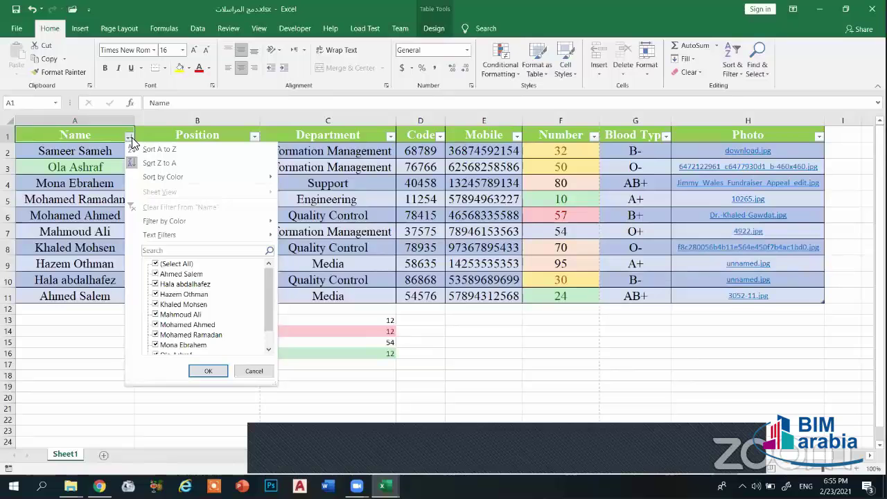
left_click(155, 315)
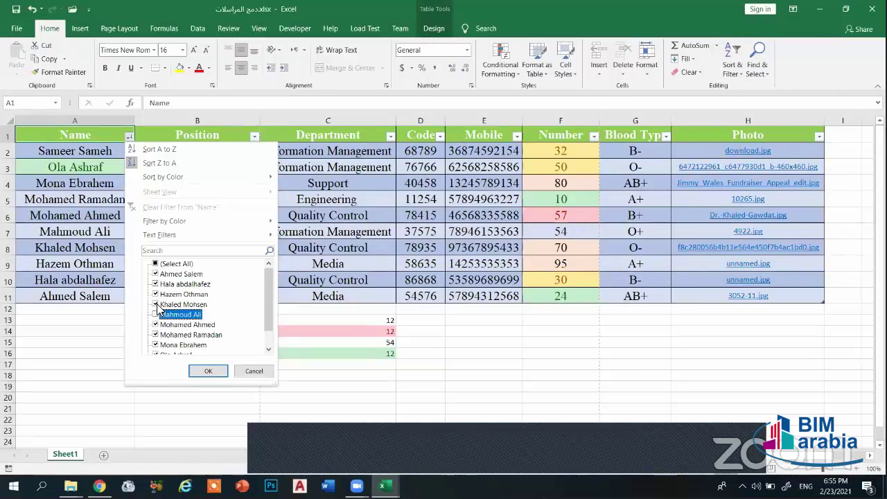
left_click(156, 305)
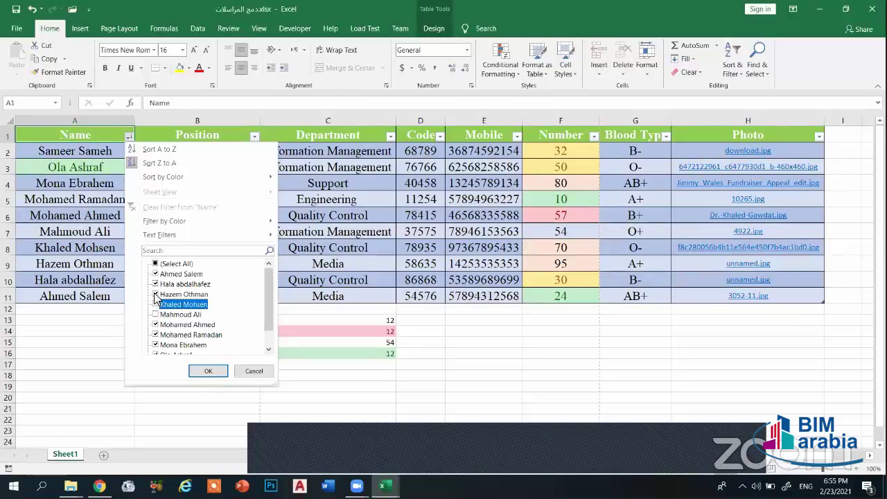
left_click(156, 294)
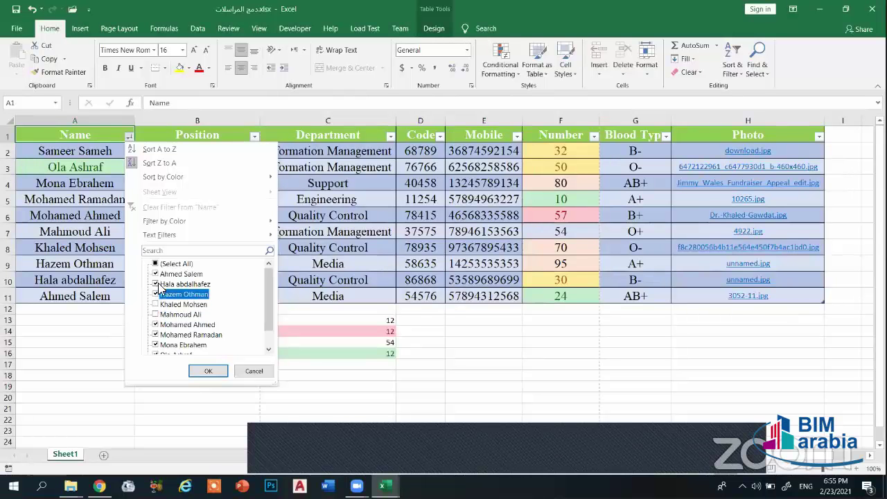
left_click(215, 371)
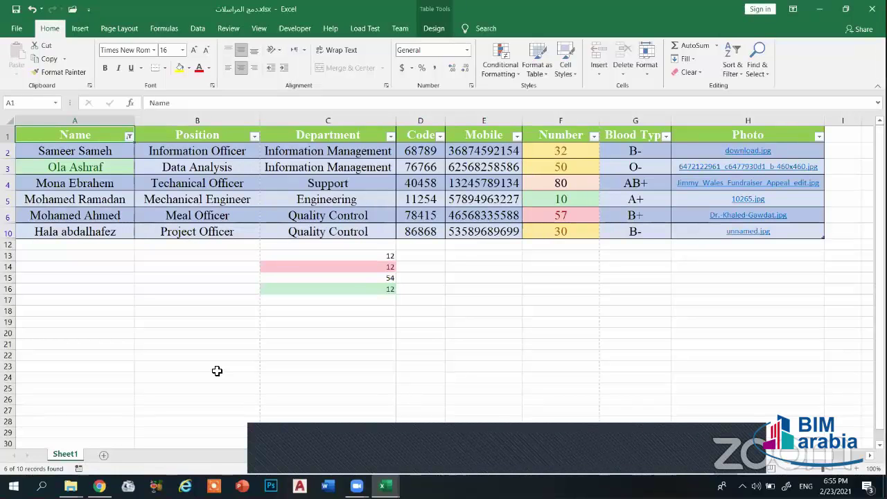
key("ctrl+z")
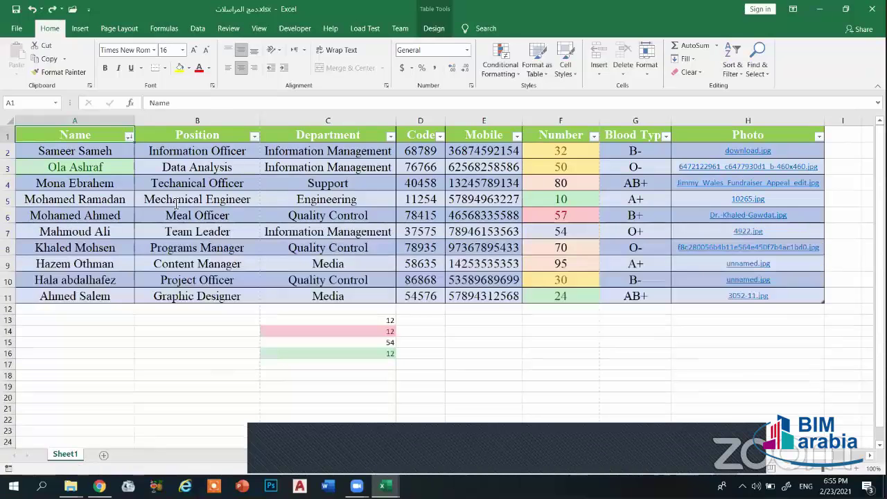
left_click(256, 146)
left_click(254, 136)
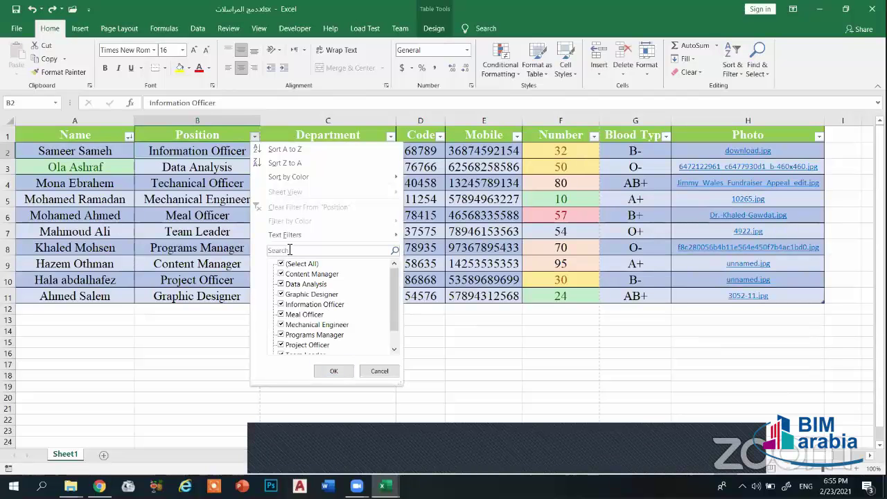
left_click(290, 250)
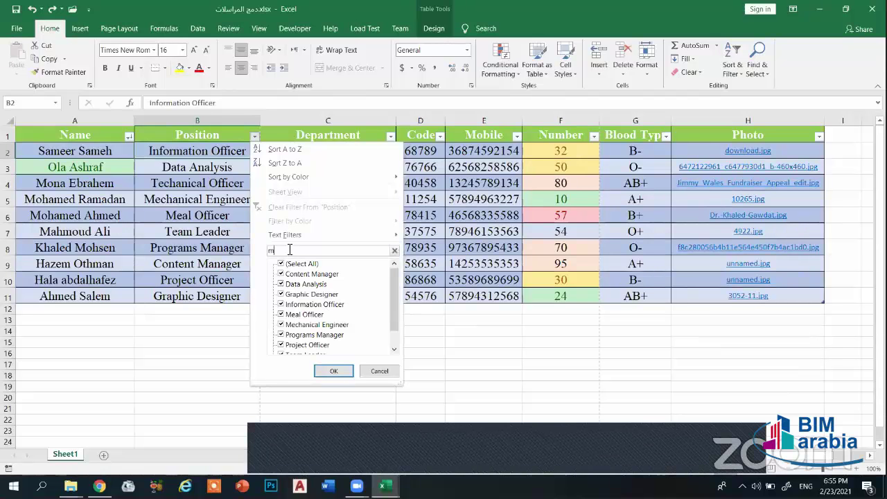
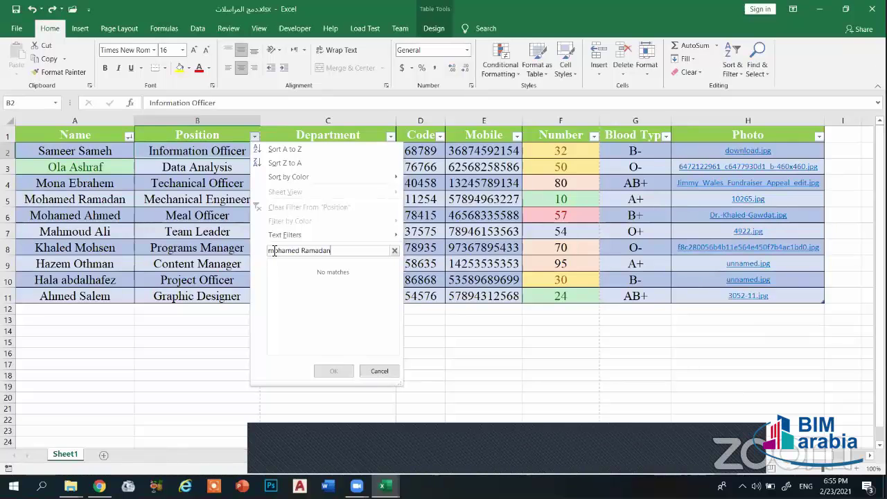
type("M")
left_click(375, 249)
key("BackSpace")
key("BackSpace")
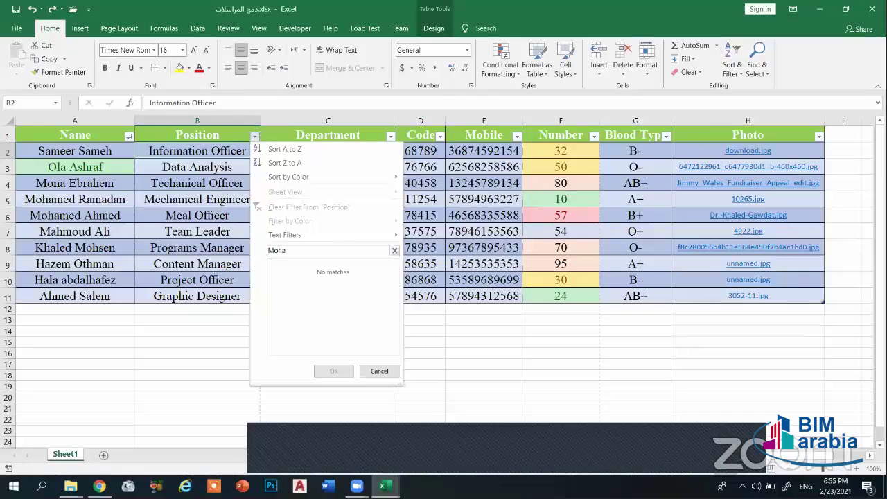
key("BackSpace")
key("BackSpace")
key("BackSpace")
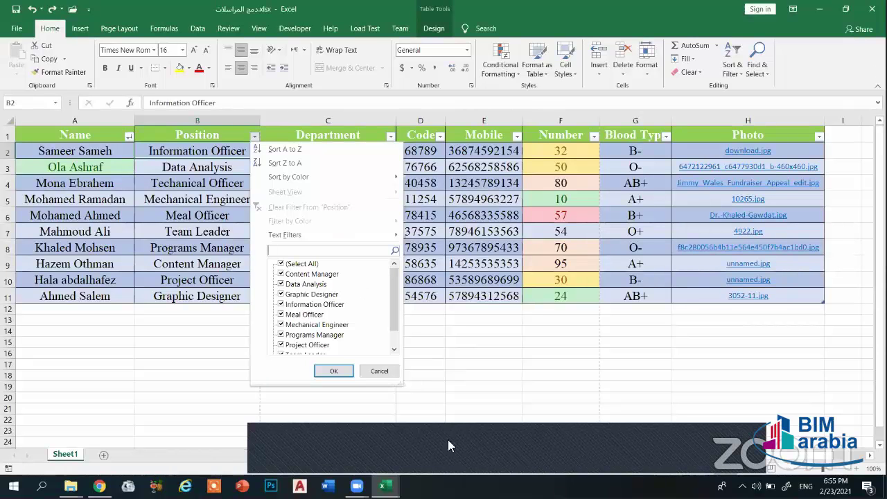
key("Escape")
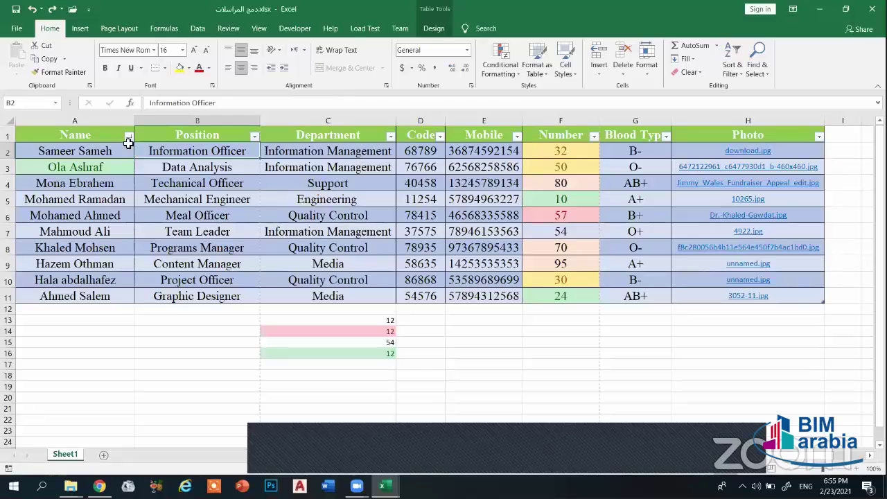
key("ctrl+Home")
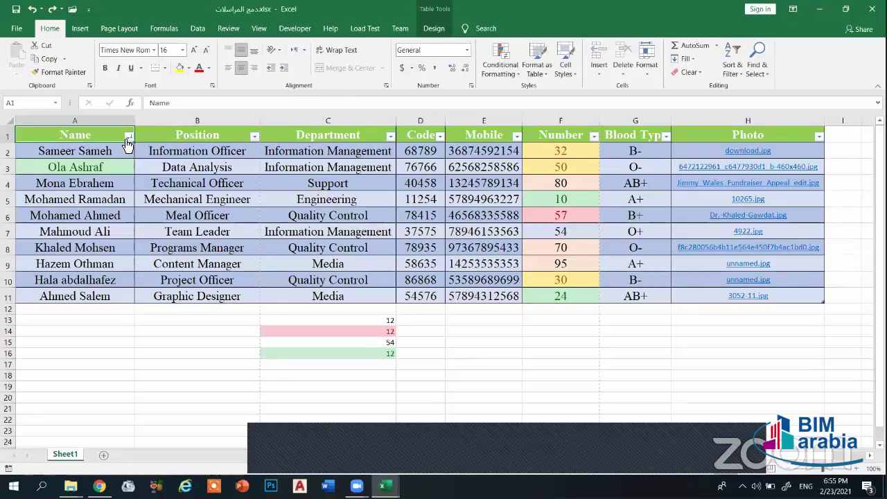
left_click(128, 136)
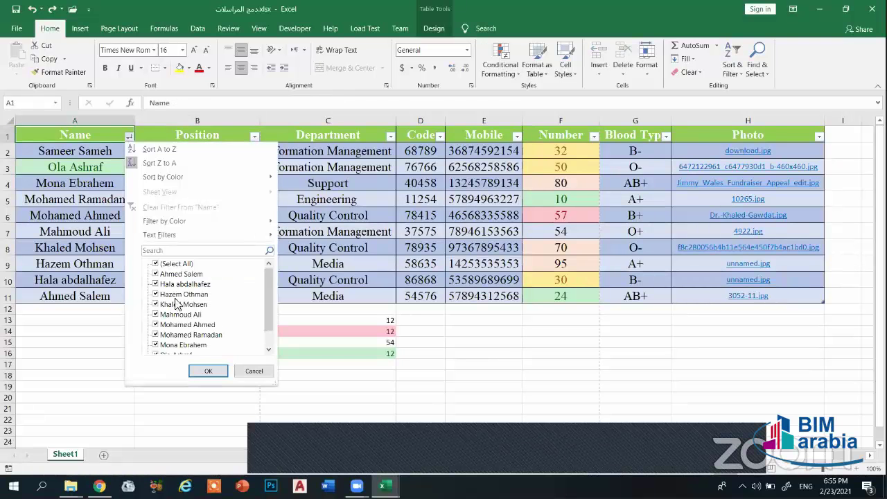
left_click(178, 252)
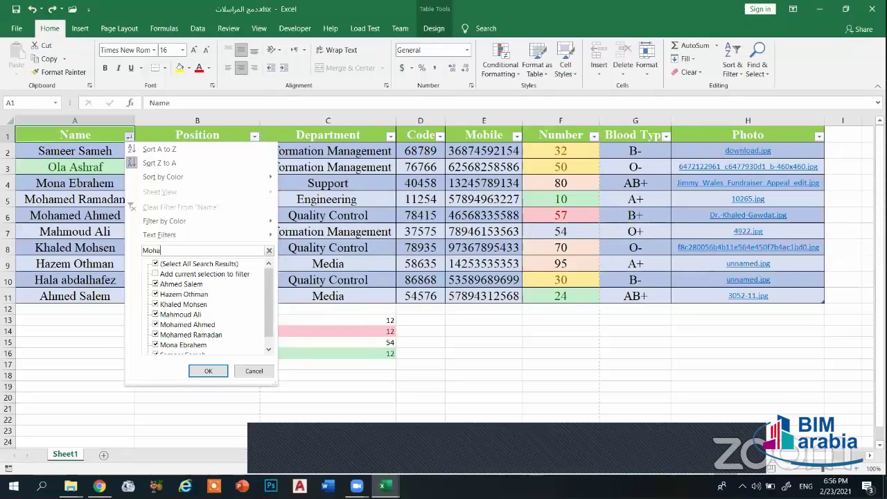
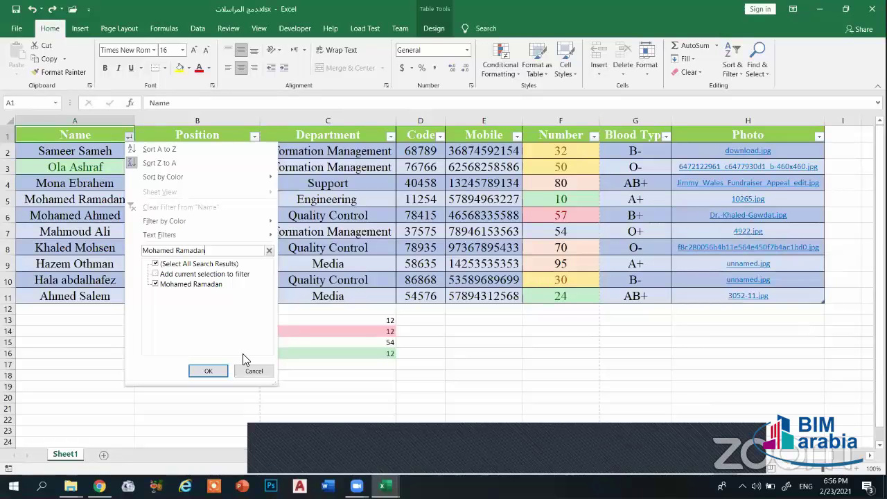
left_click(254, 371)
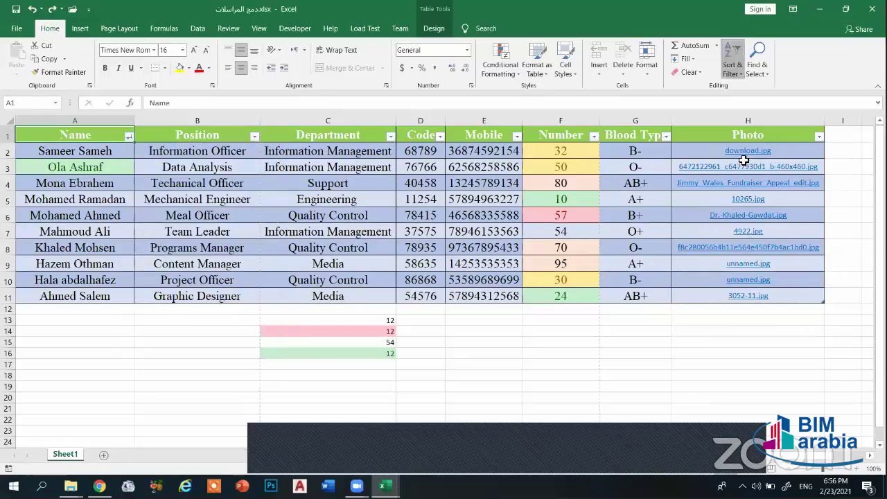
Select the employee table range A1:G10
left_click(732, 66)
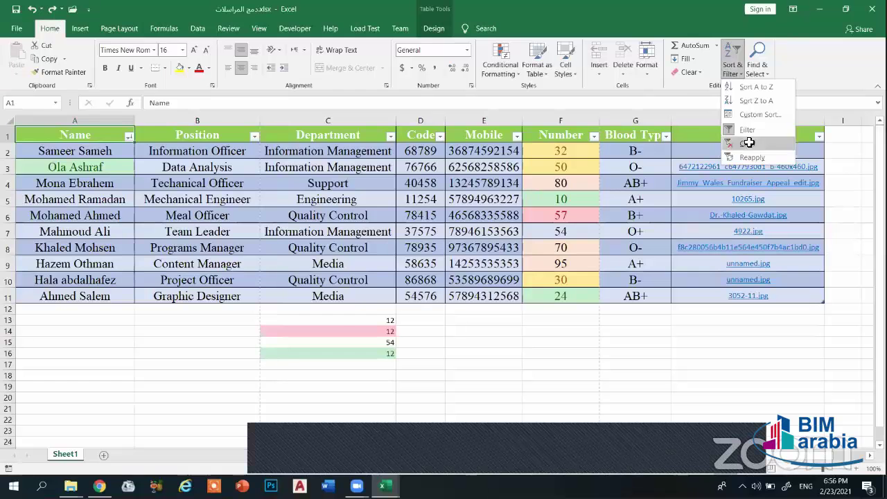
left_click(749, 142)
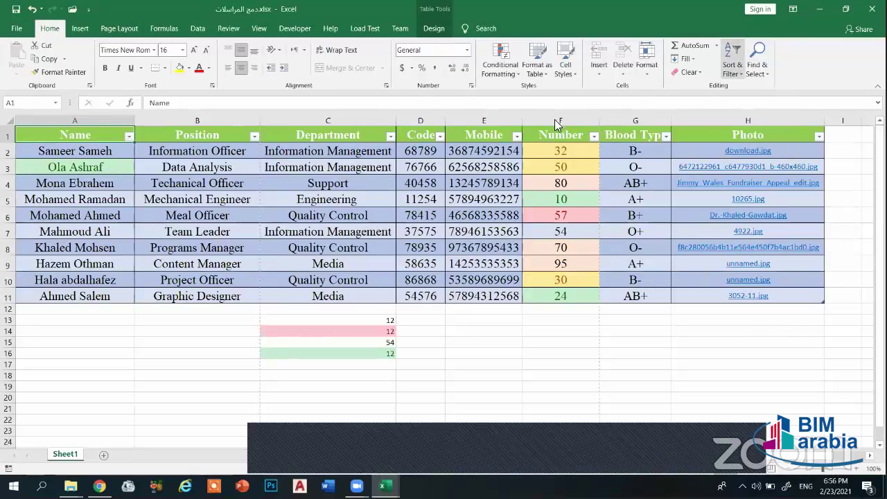
left_click(733, 66)
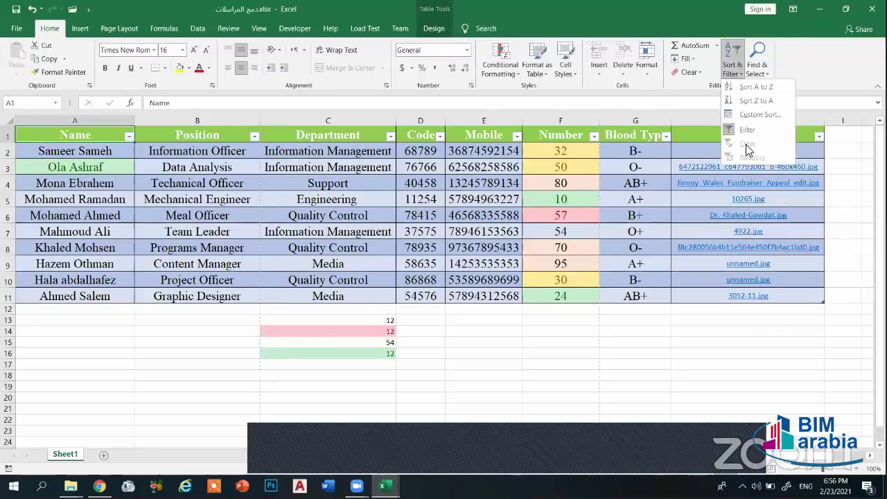
left_click(527, 213)
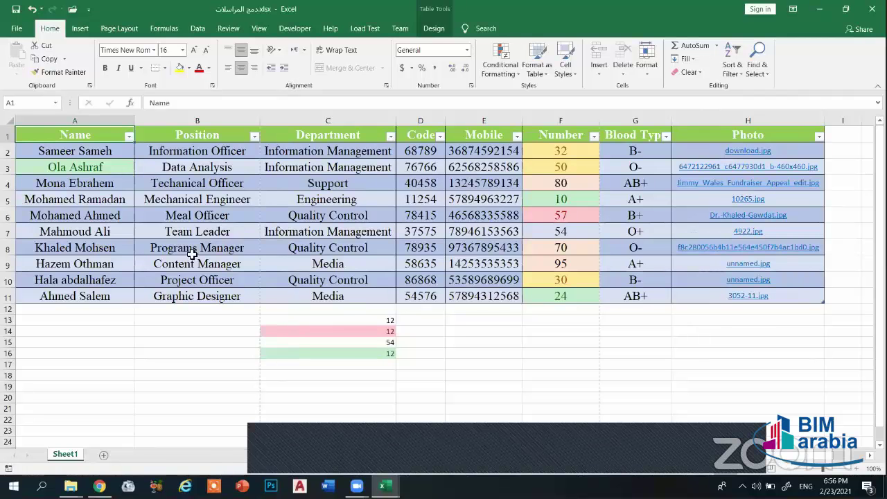
mouse_move(111, 138)
left_mouse_down()
mouse_move(741, 283)
mouse_move(741, 293)
left_mouse_up()
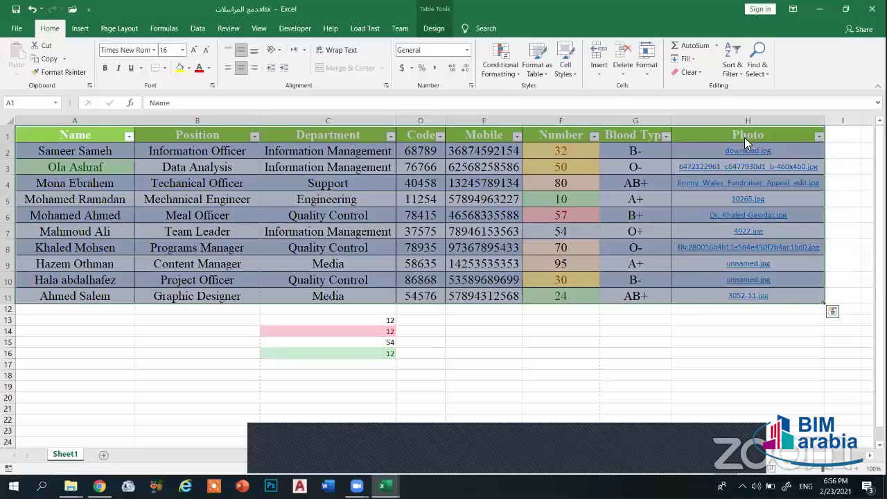
Toggle the table's header filters off and then back on
left_click(733, 61)
left_click(744, 130)
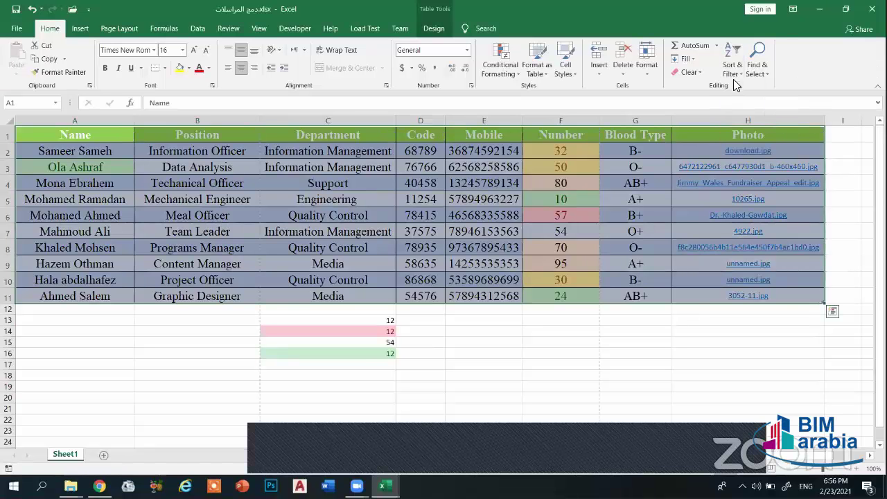
left_click(735, 75)
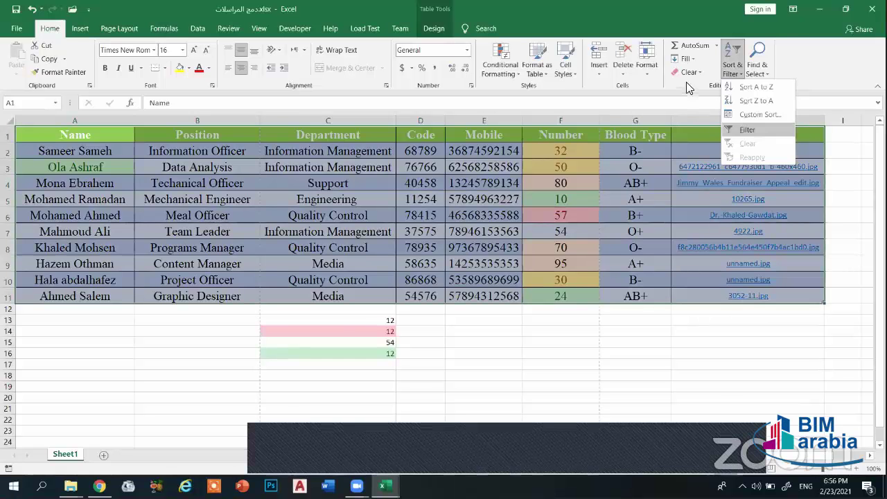
left_click(743, 130)
left_click(734, 75)
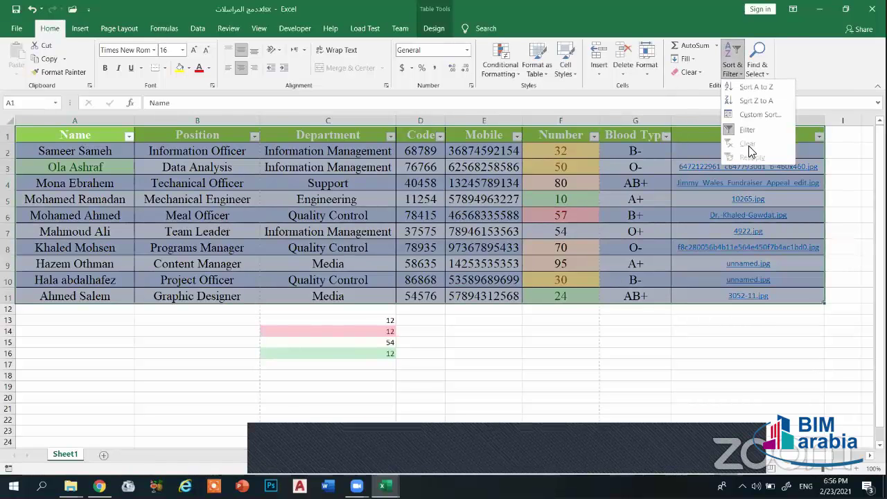
left_click(394, 159)
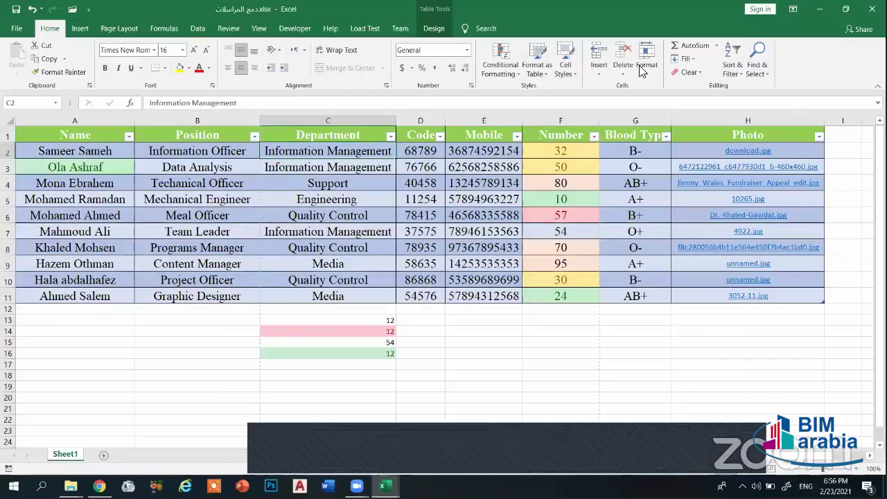
From the Name header cell, turn off filtering on the employee table
key("Home")
left_click(724, 75)
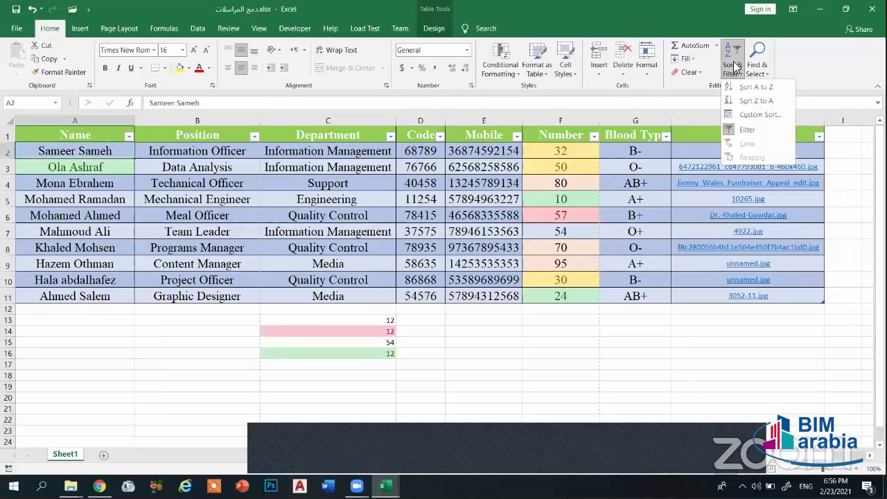
key("Up")
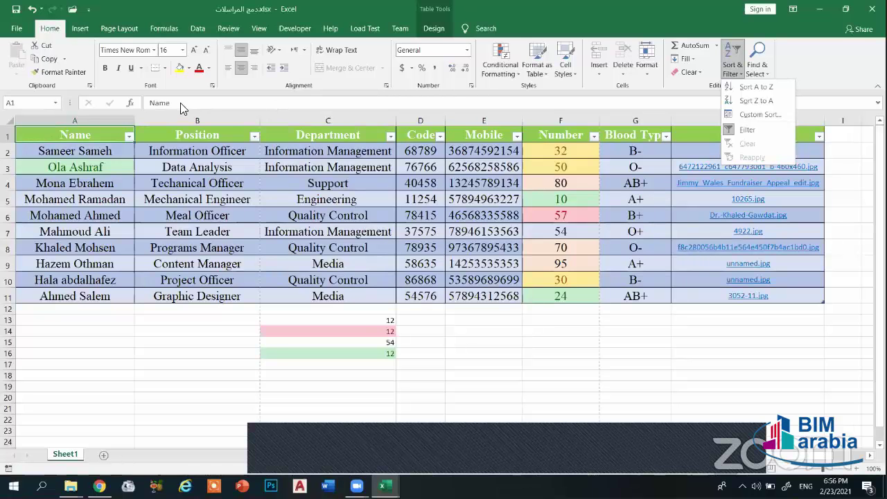
left_click(732, 132)
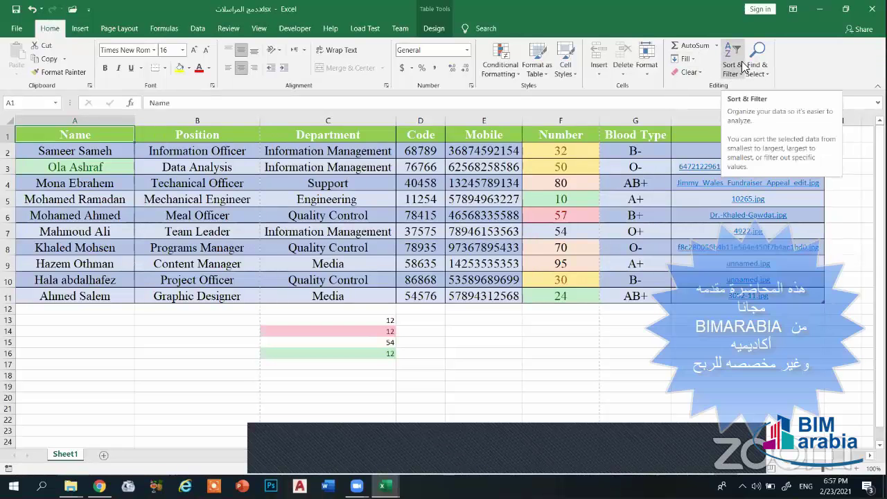
left_click(80, 27)
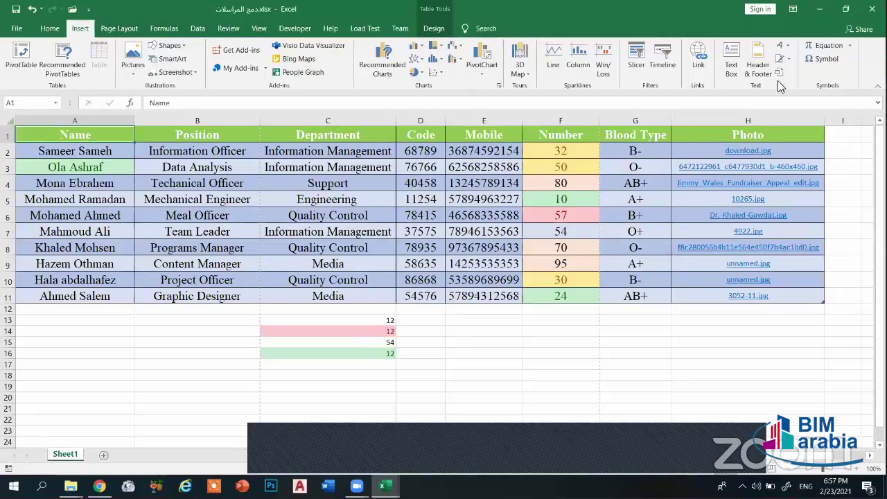
scroll(769, 81, "up", 1)
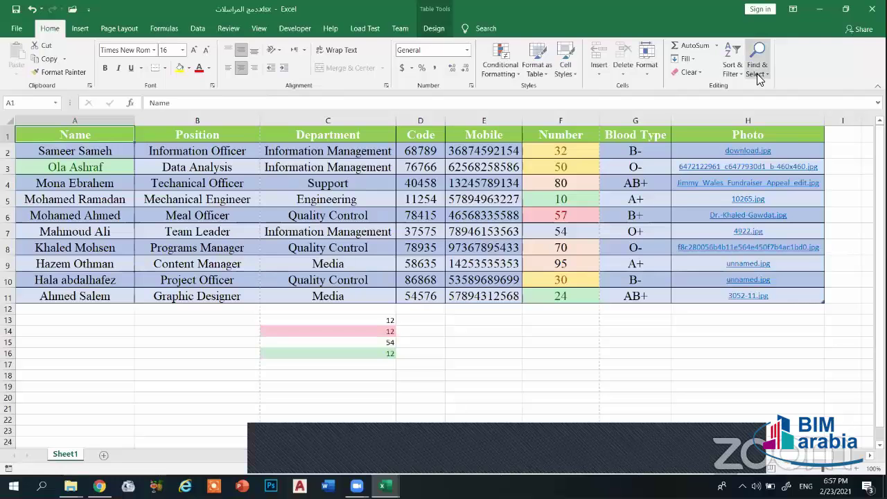
left_click(765, 75)
left_click(768, 92)
type("m")
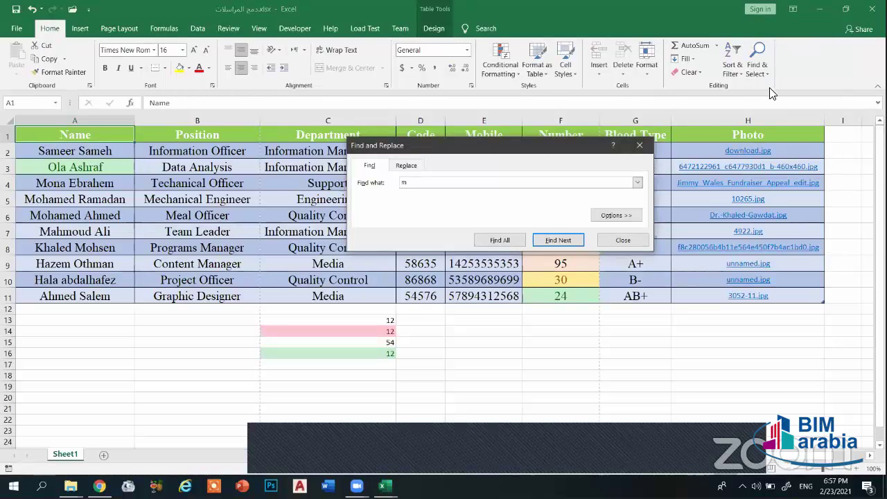
type("oh")
type("amed")
left_click(559, 240)
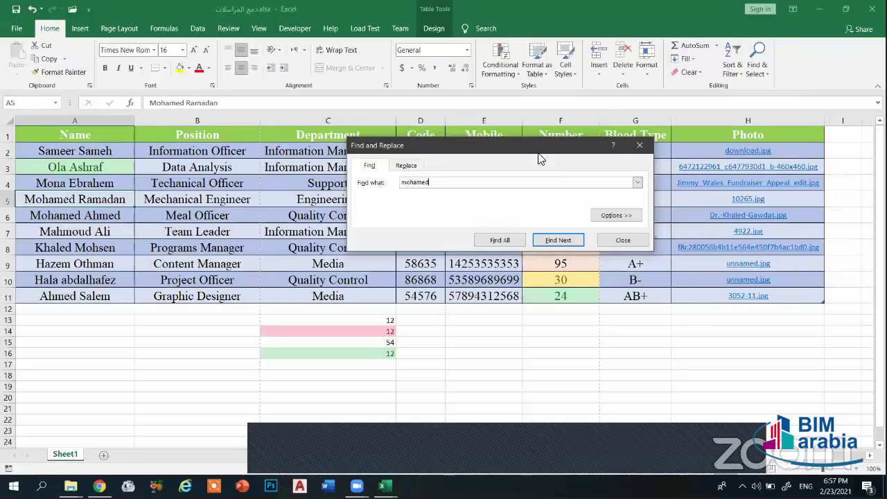
left_click(405, 168)
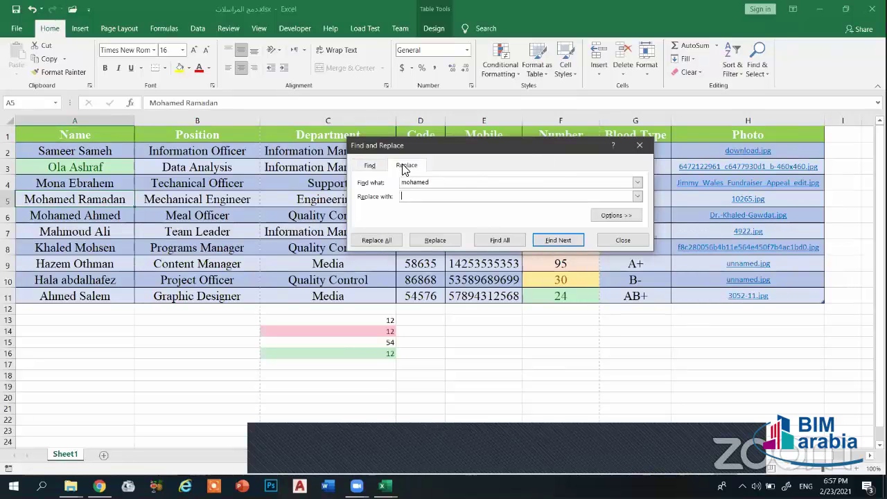
left_click(416, 196)
type("hm")
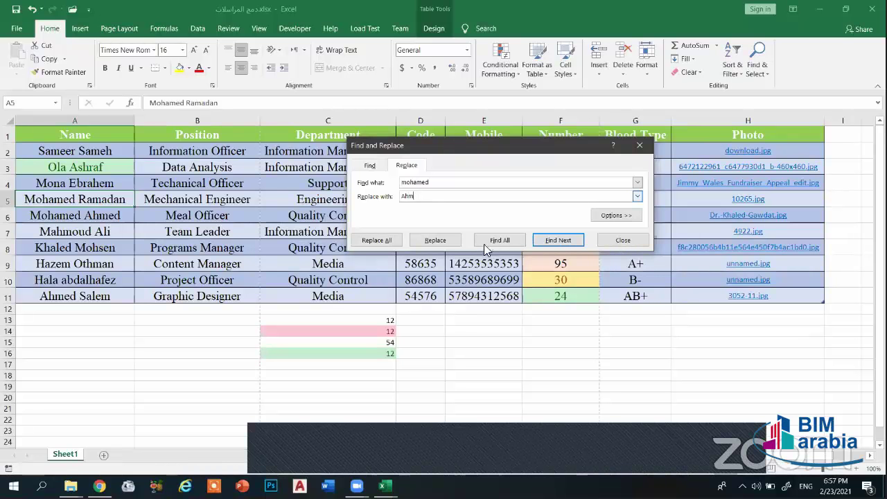
type("ed")
left_click(448, 241)
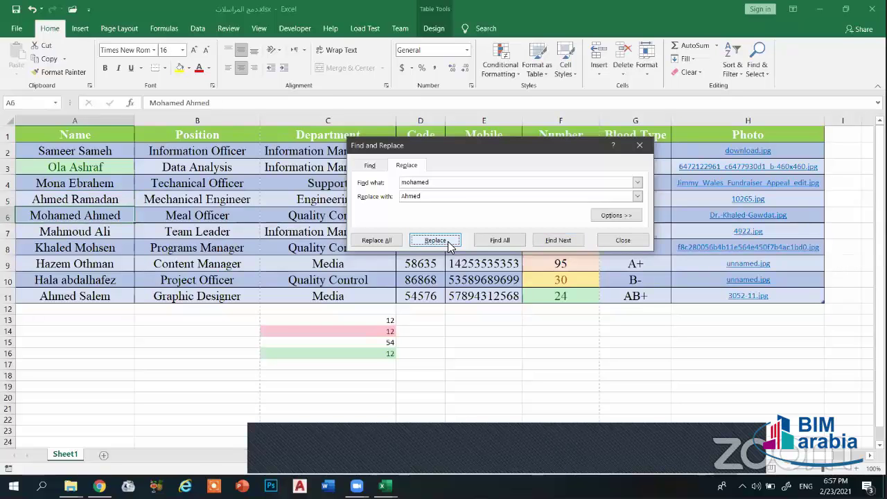
left_click(449, 183)
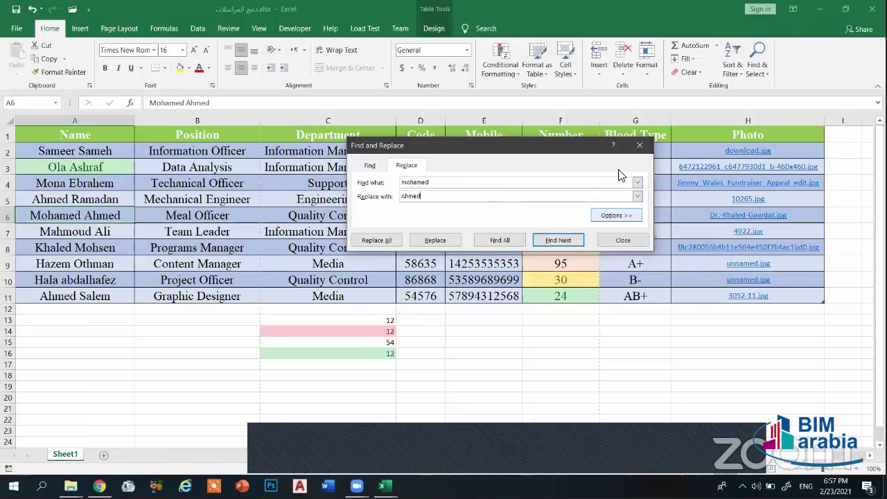
left_click(638, 147)
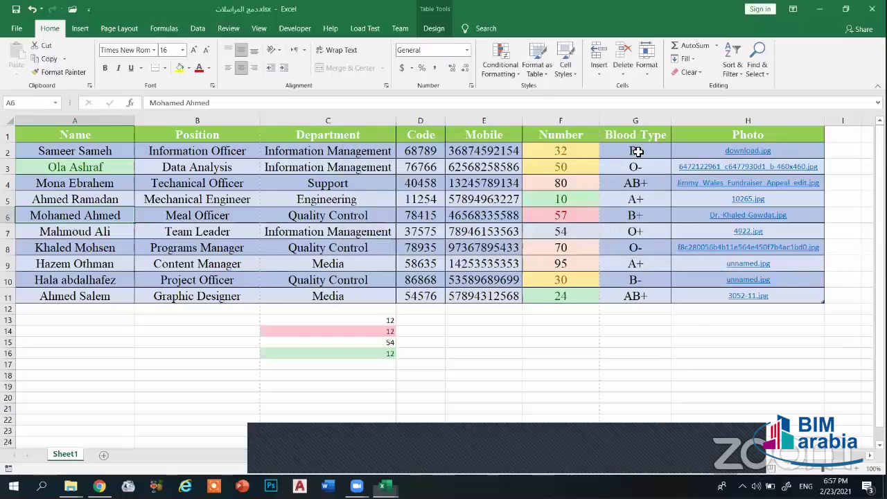
key("ctrl+z")
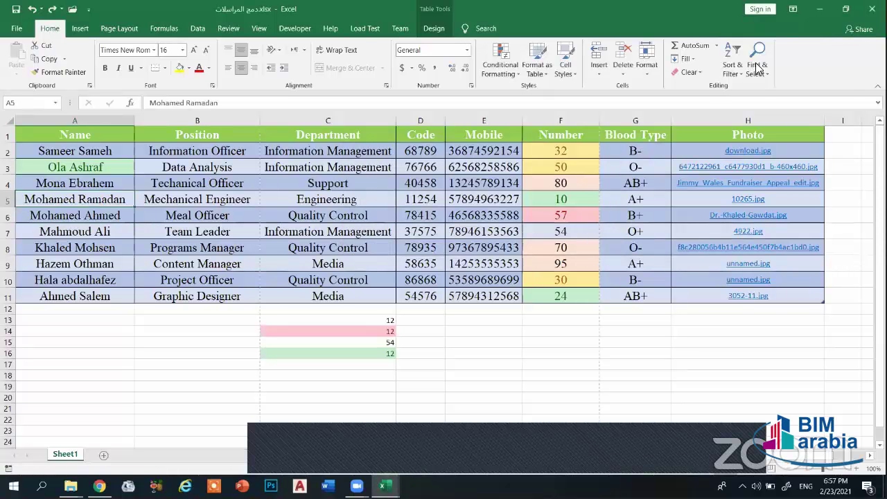
In Find and Replace, try replacing Ahmed with Ramadan and dismiss the no-match message
left_click(757, 65)
left_click(775, 101)
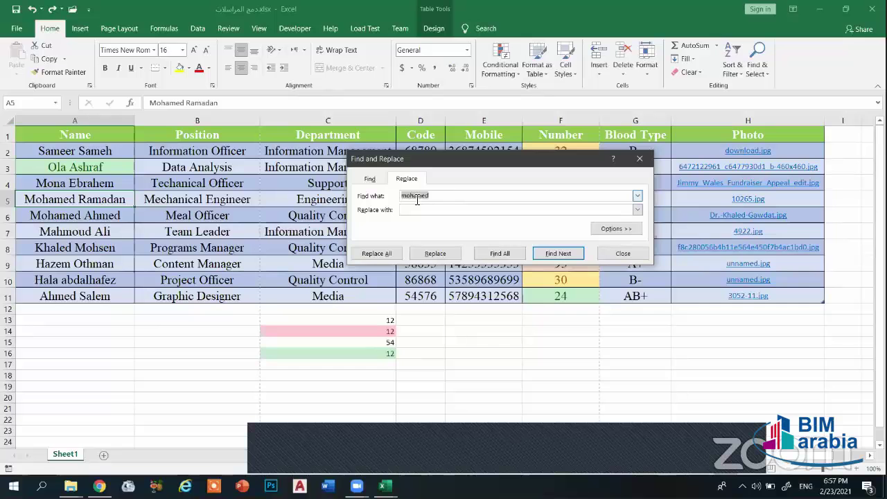
double_click(417, 197)
type("Ahmed")
left_click(416, 210)
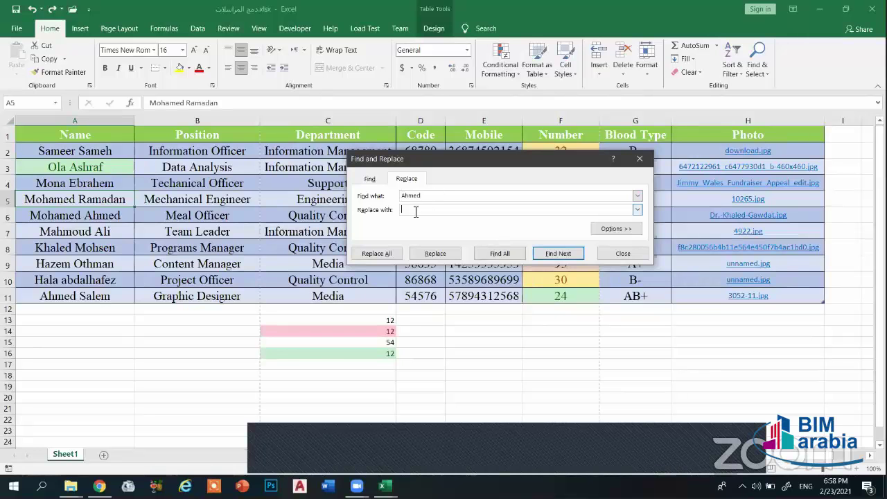
type("Ramadan")
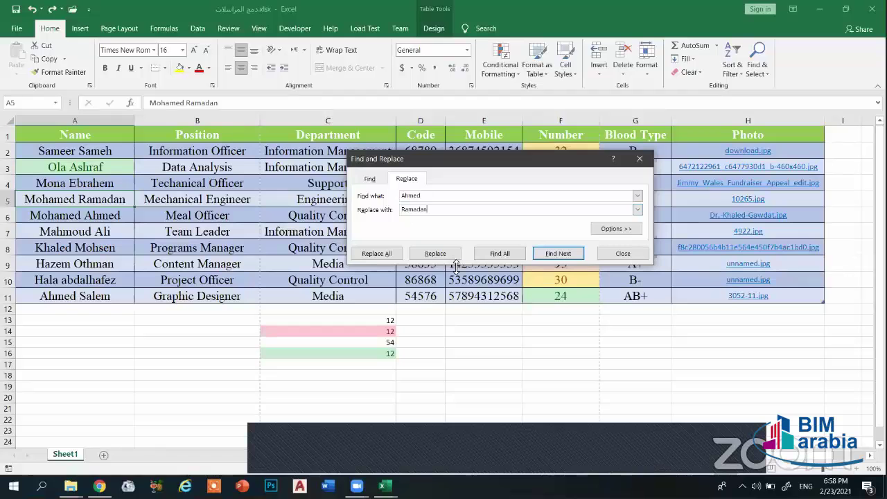
left_click(444, 257)
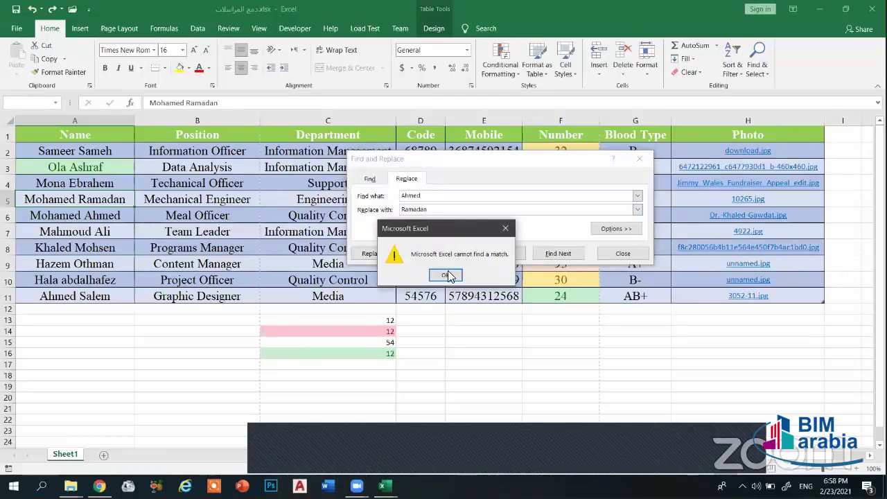
key("Return")
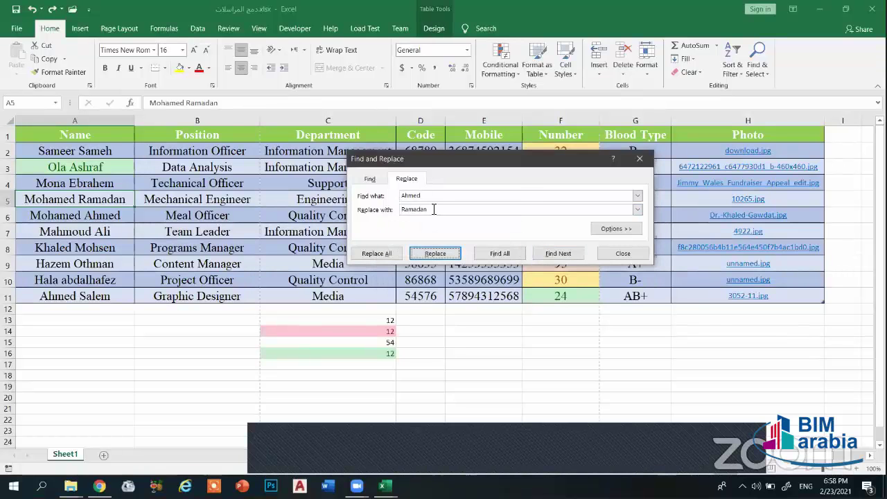
Replace every Mohamed with Ahmed using Replace All and dismiss the summary
left_click(425, 198)
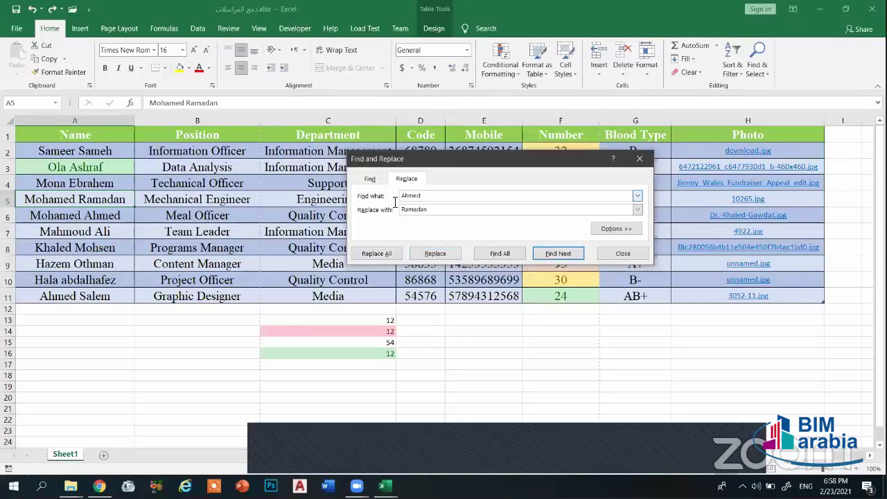
double_click(406, 196)
type("M")
type("d")
double_click(412, 210)
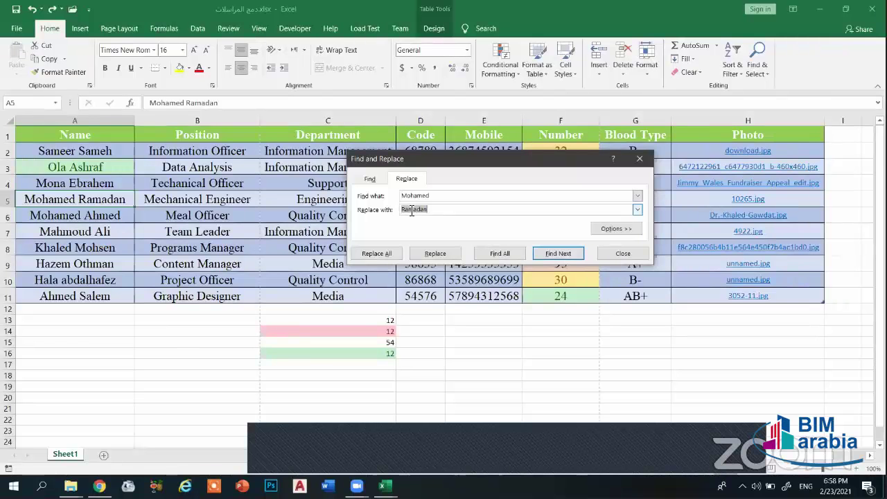
type("Ah")
type("med")
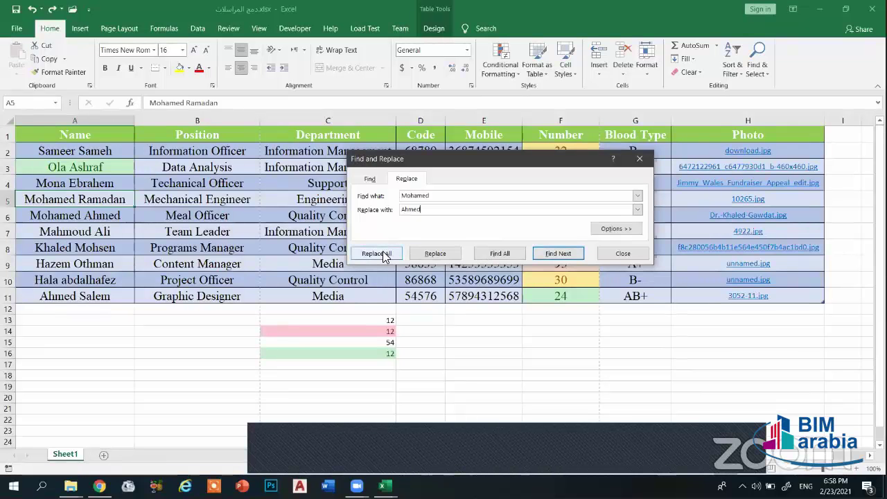
left_click(385, 254)
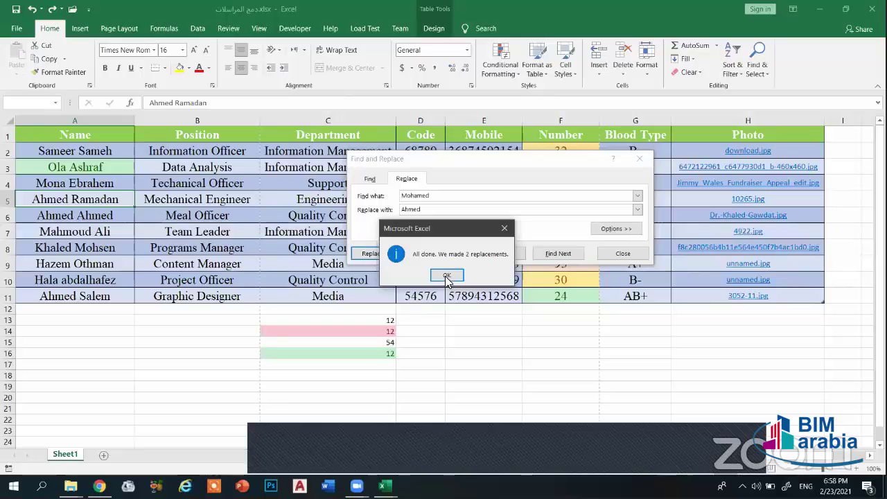
left_click(447, 276)
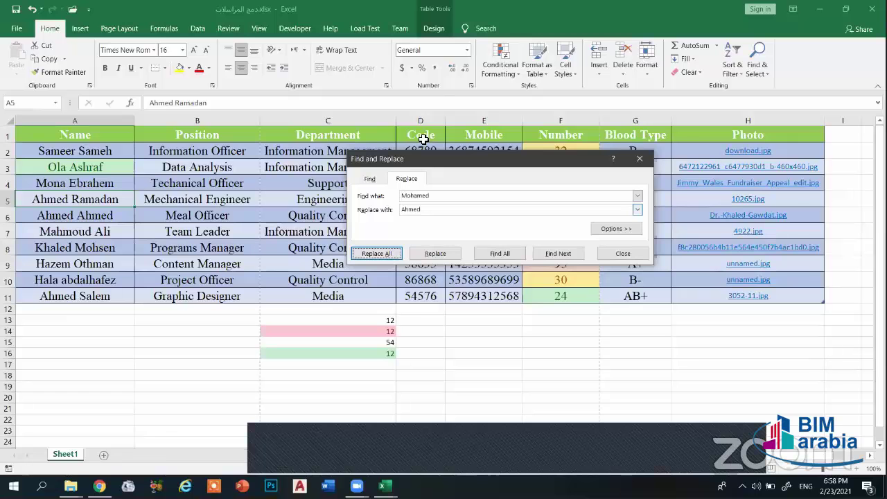
Close Find and Replace and undo the Replace All with Ctrl+Z, restoring Mohamed
key("Escape")
key("ctrl+z")
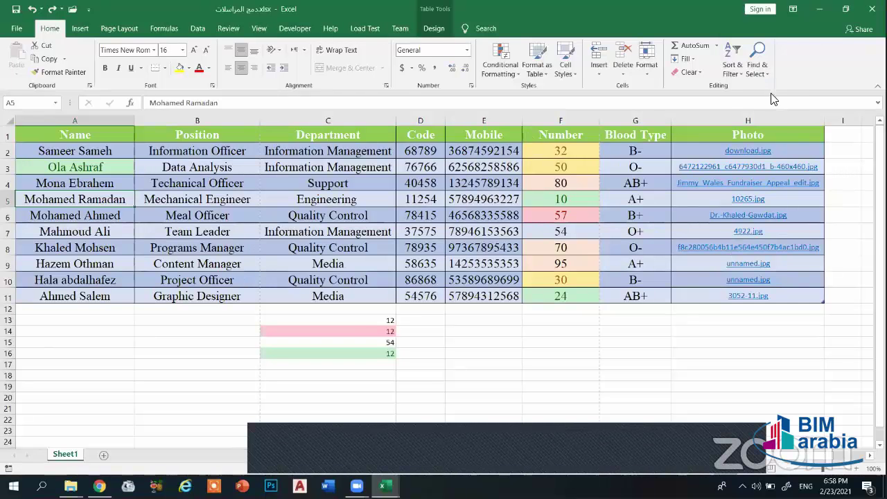
left_click(757, 62)
left_click(773, 117)
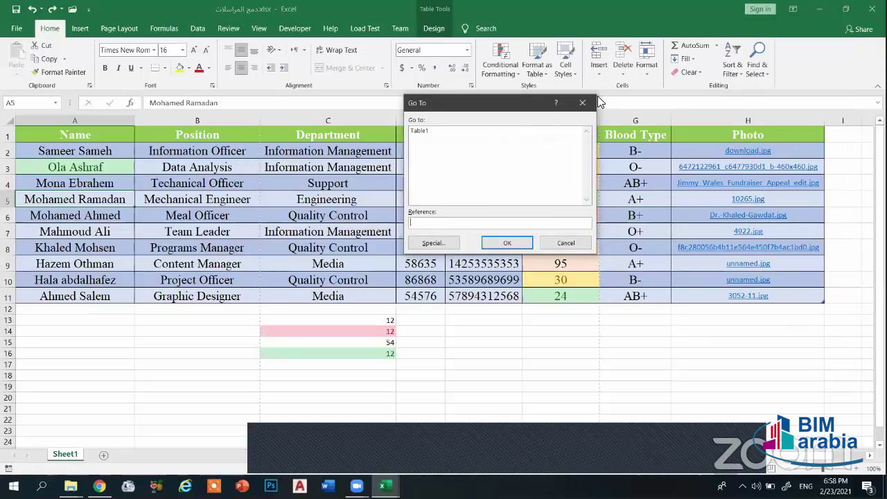
left_click(79, 28)
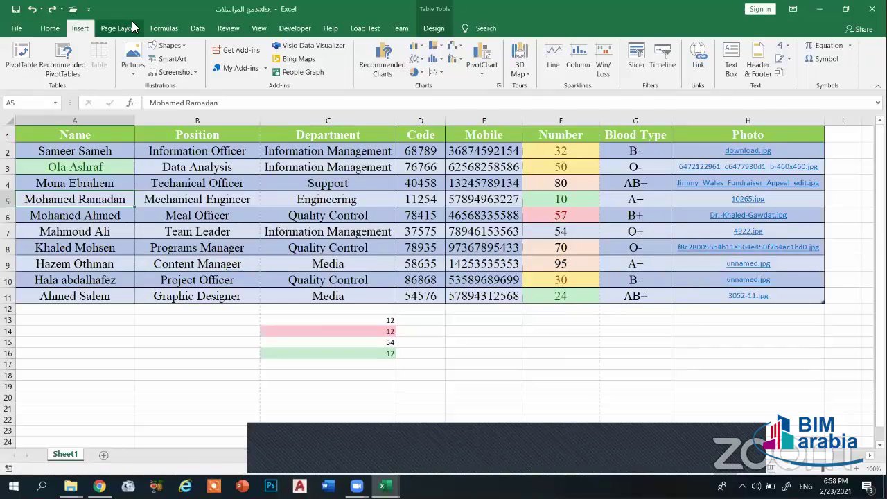
left_click(120, 28)
scroll(191, 43, "up", 1)
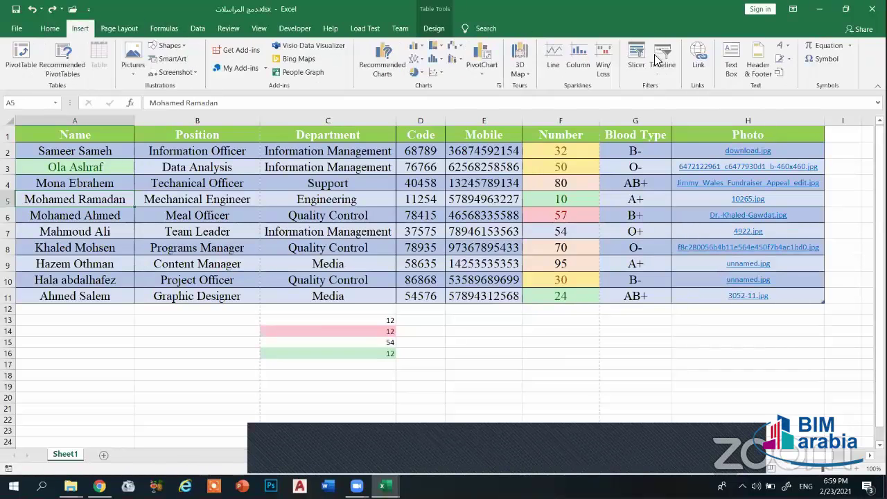
scroll(657, 59, "up", 1)
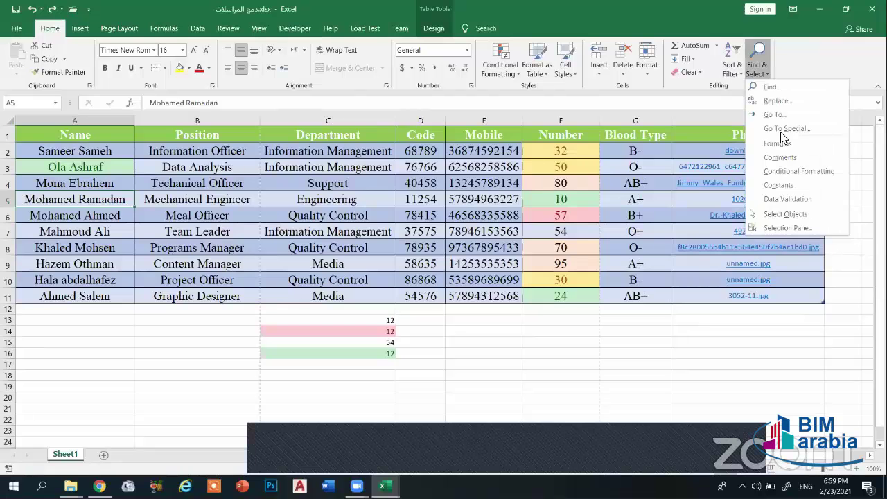
left_click(787, 115)
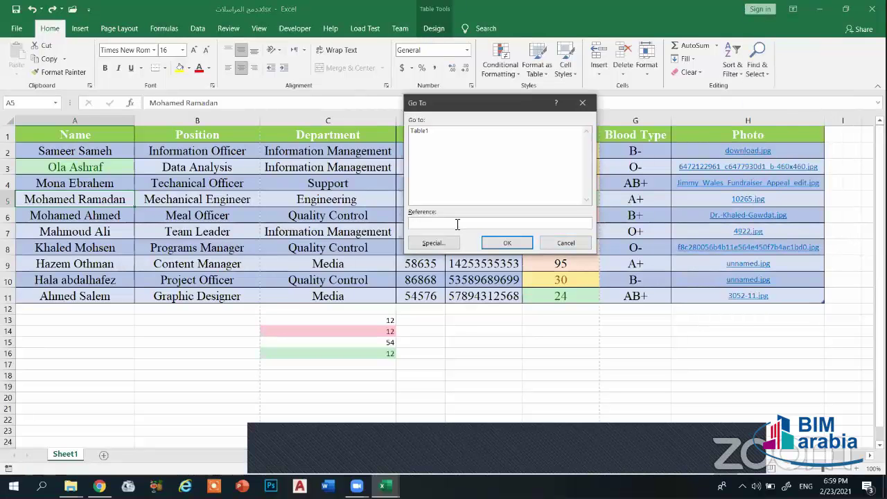
left_click(426, 245)
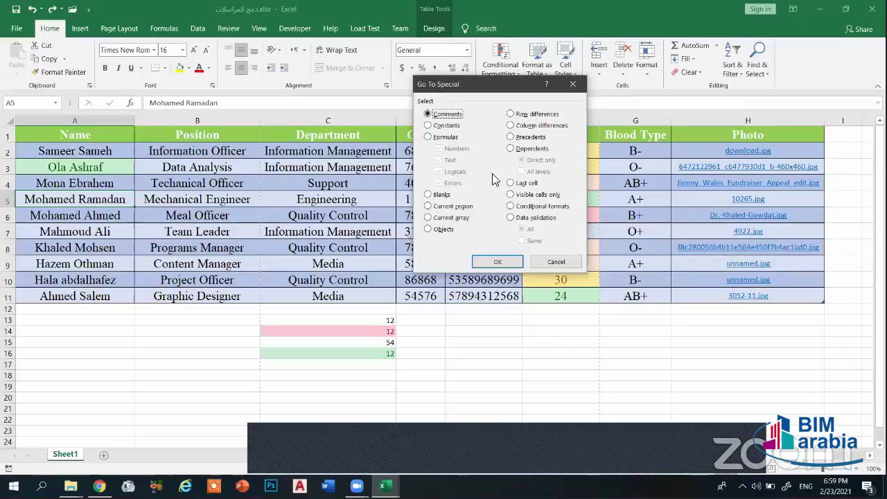
left_click(483, 266)
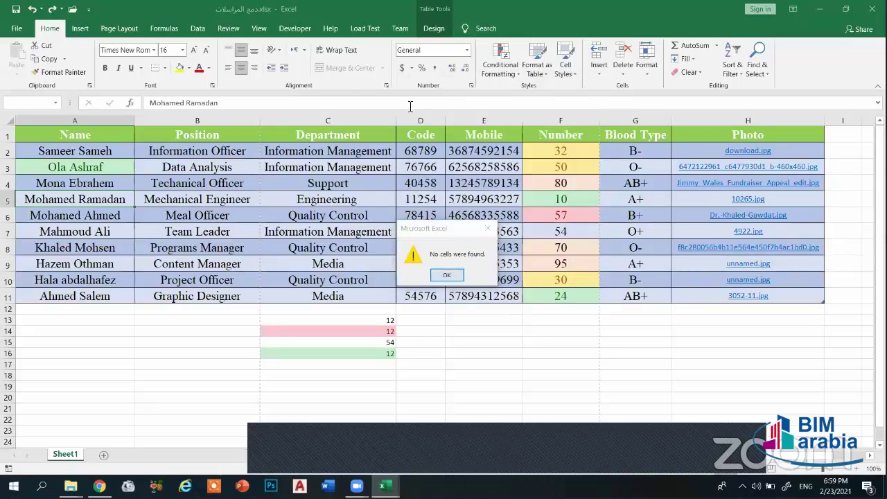
key("Return")
left_click(367, 280)
left_click(757, 59)
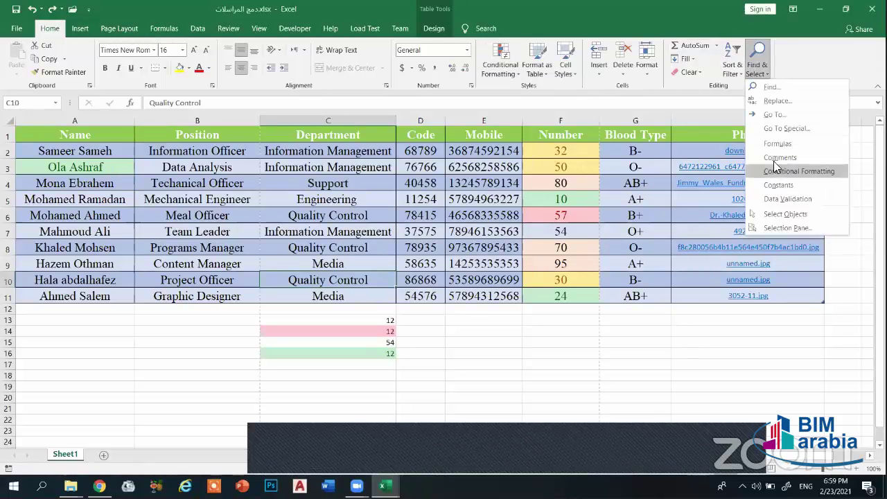
left_click(779, 130)
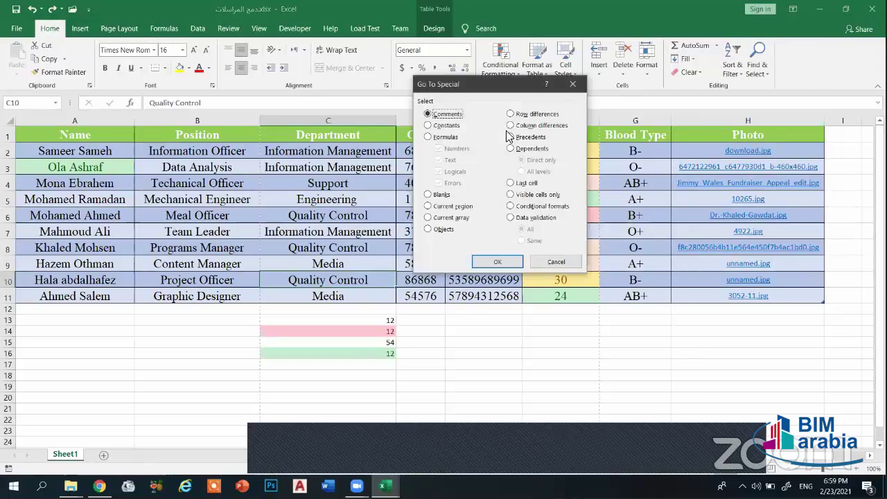
left_click(429, 137)
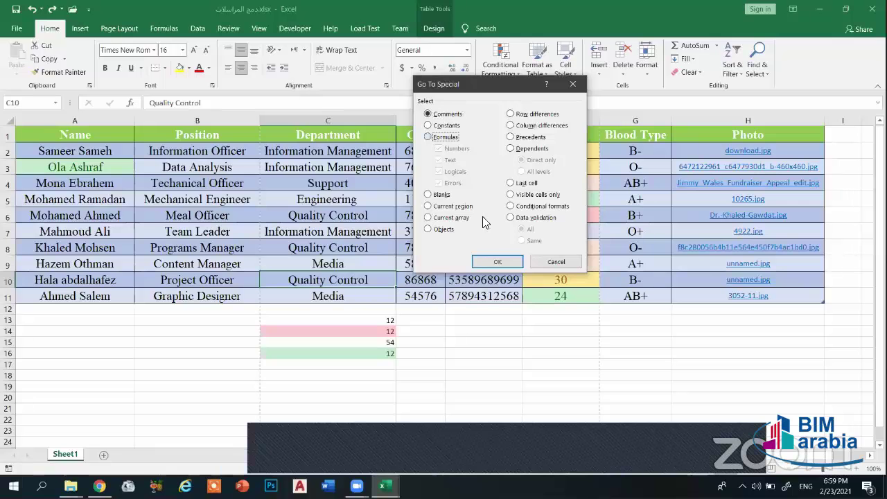
left_click(496, 262)
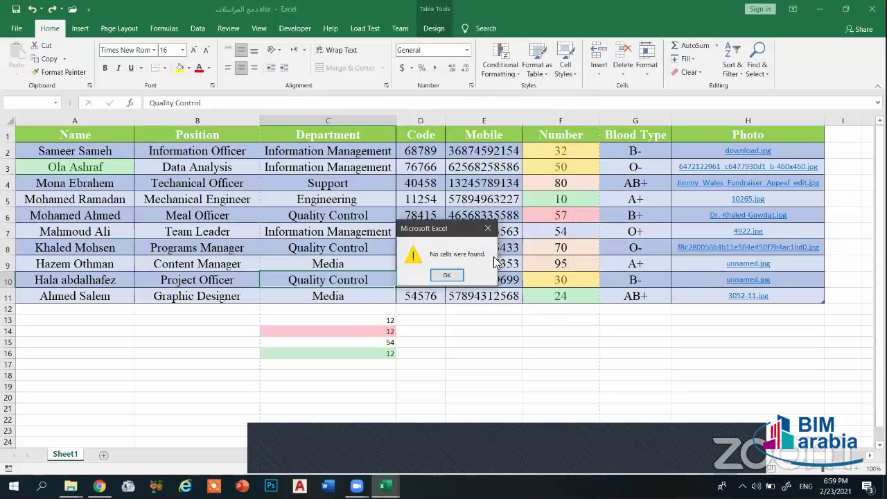
left_click(447, 275)
left_click(757, 63)
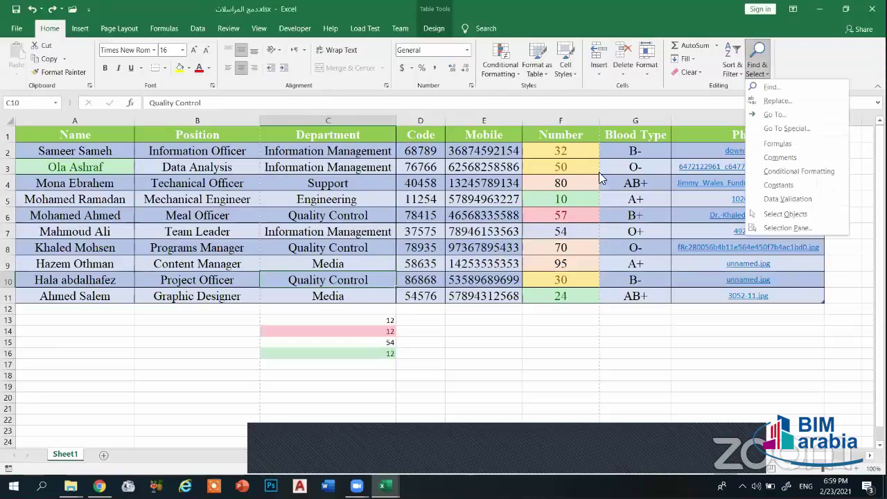
left_click(775, 114)
type("M")
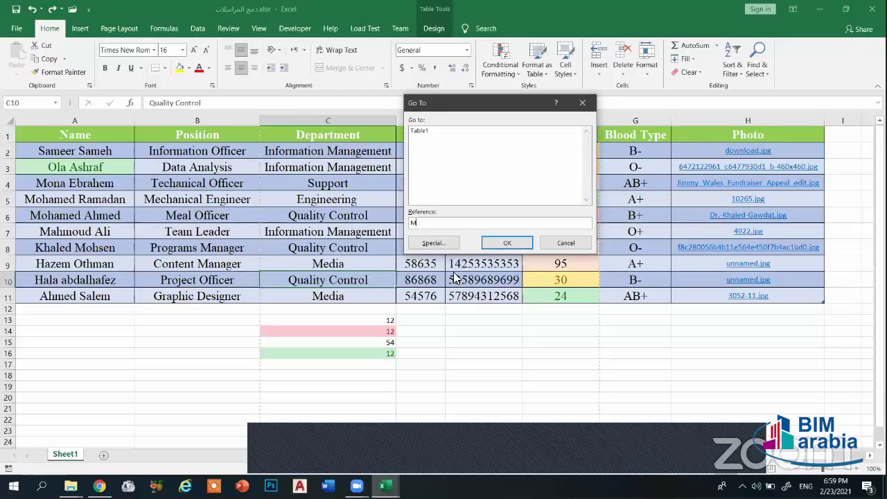
type("o")
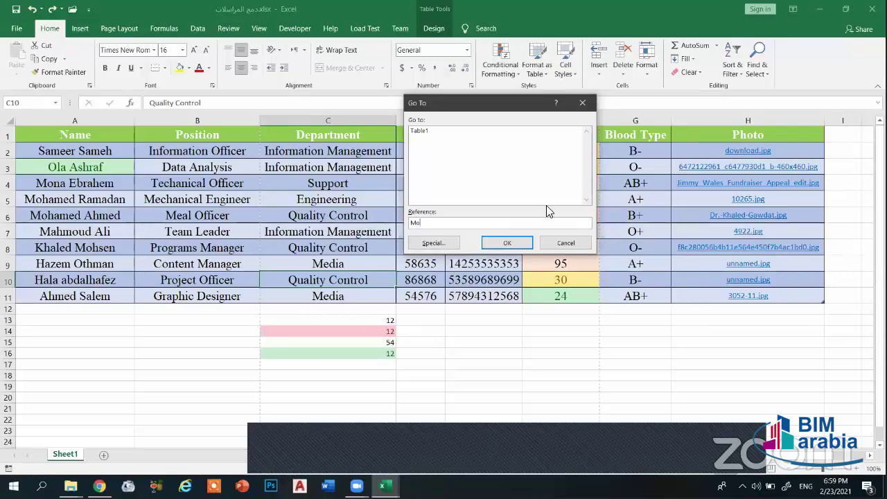
type("hamed")
left_click(562, 242)
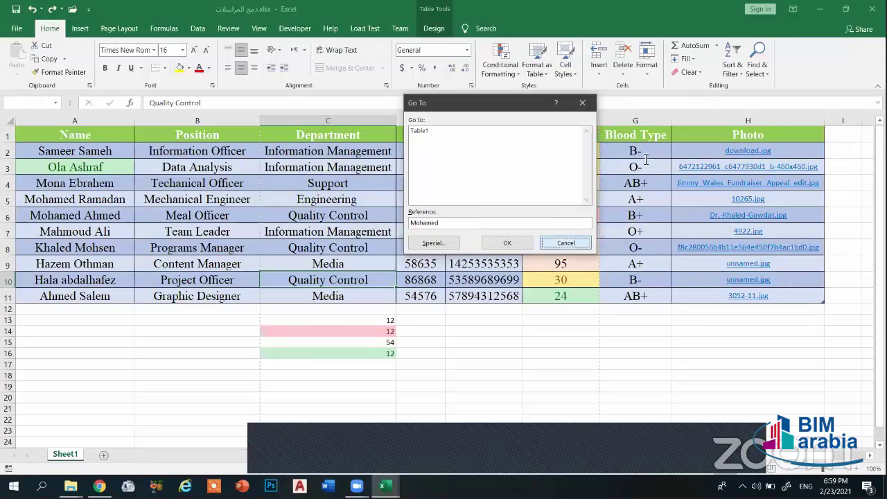
key("Escape")
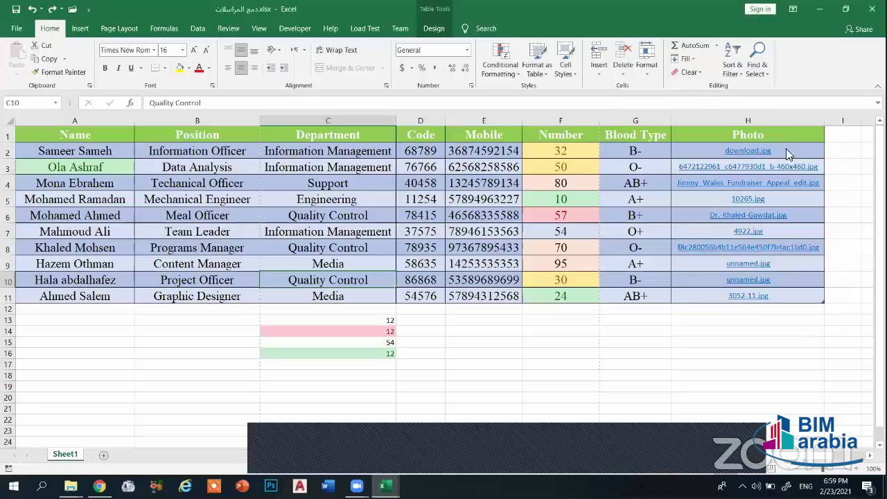
left_click(757, 65)
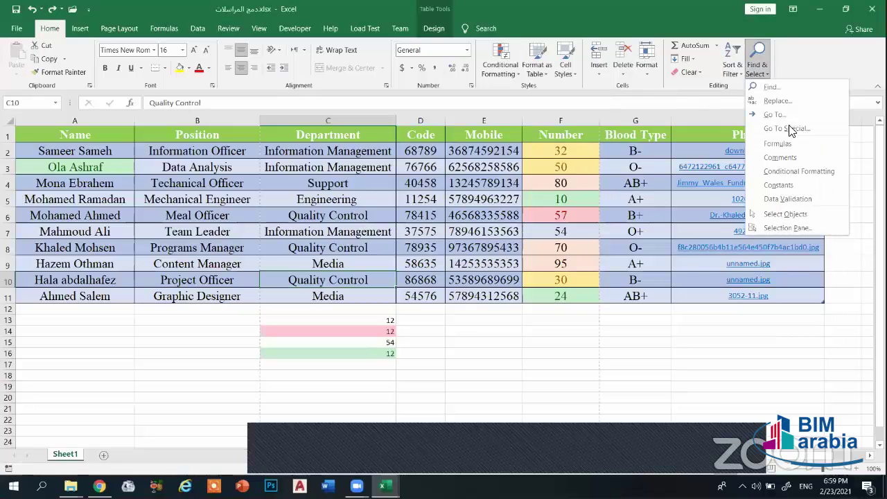
left_click(786, 168)
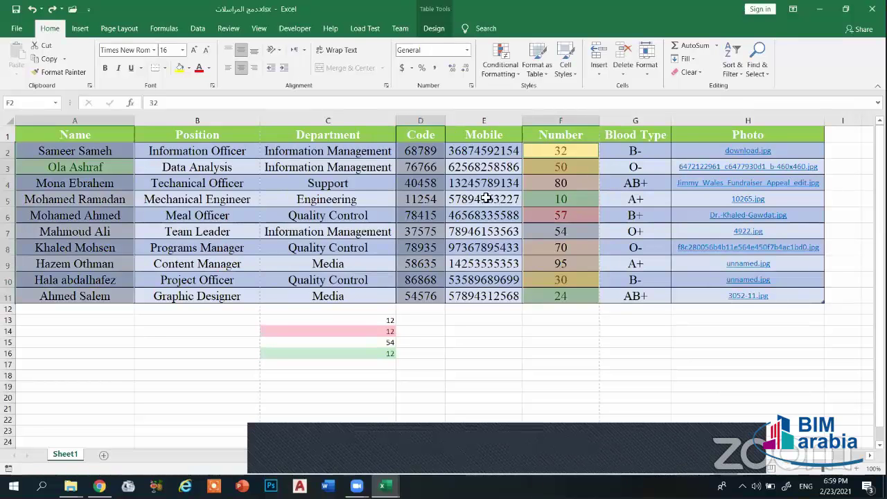
left_click(755, 61)
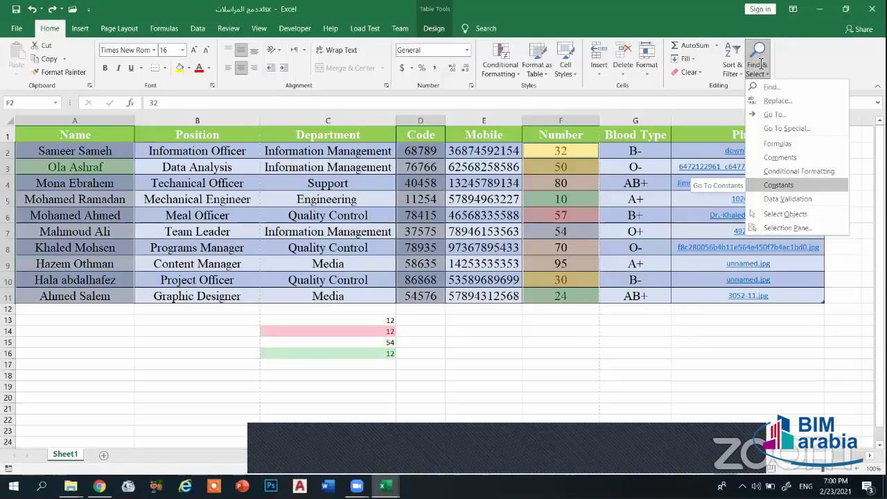
left_click(787, 218)
key("Escape")
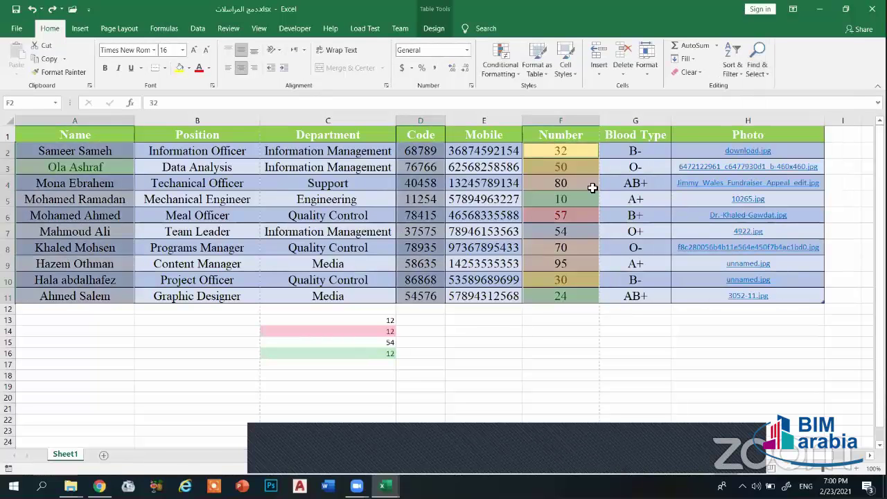
left_click(757, 66)
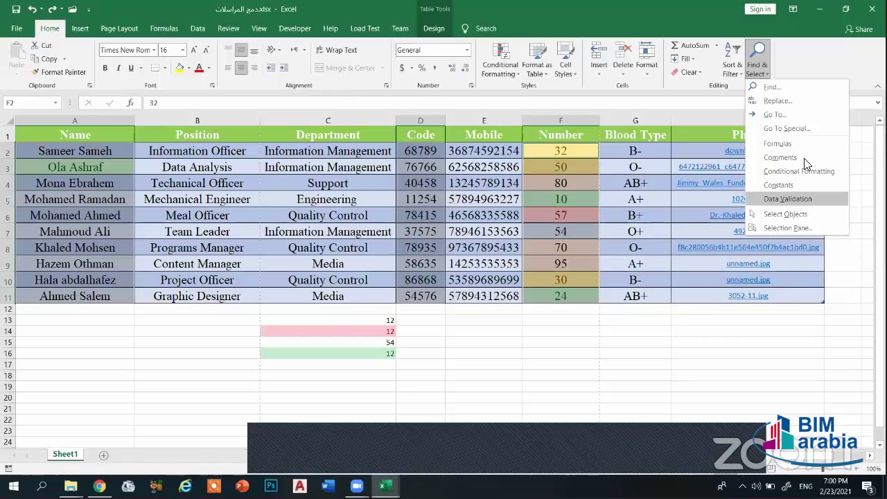
left_click(787, 227)
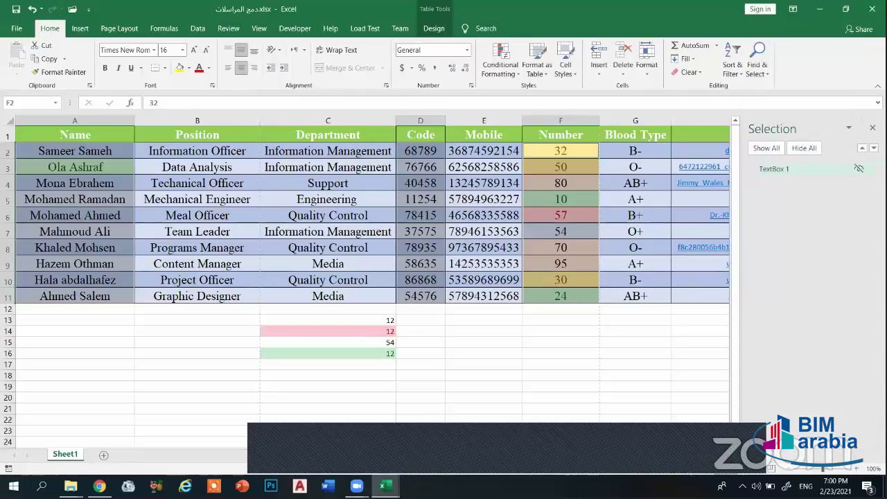
left_click(872, 127)
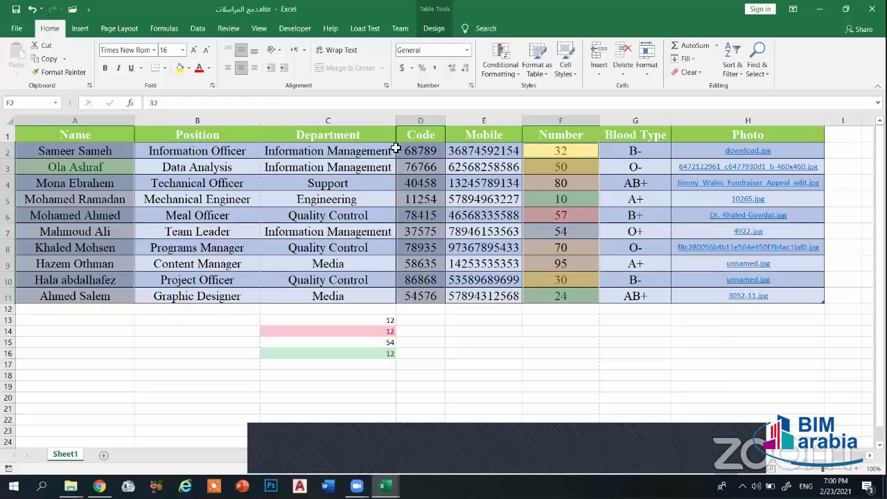
left_click(561, 364)
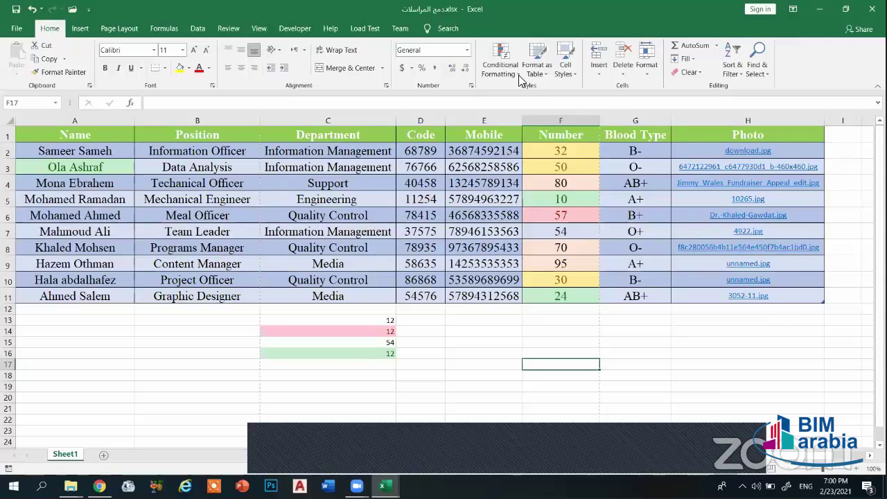
On Page Layout, select the table A1:H11 and clear the previously set print area
left_click(125, 28)
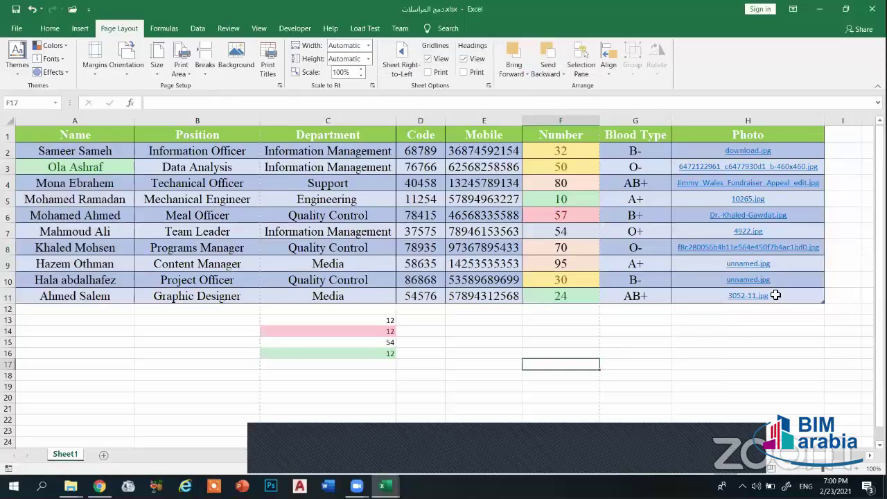
key("Up")
key("Up")
key("Right")
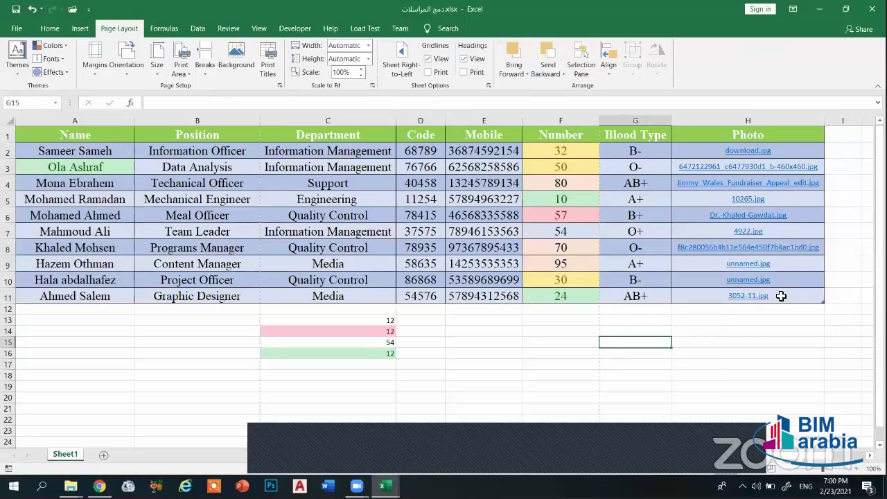
left_click_drag(781, 296, 64, 135)
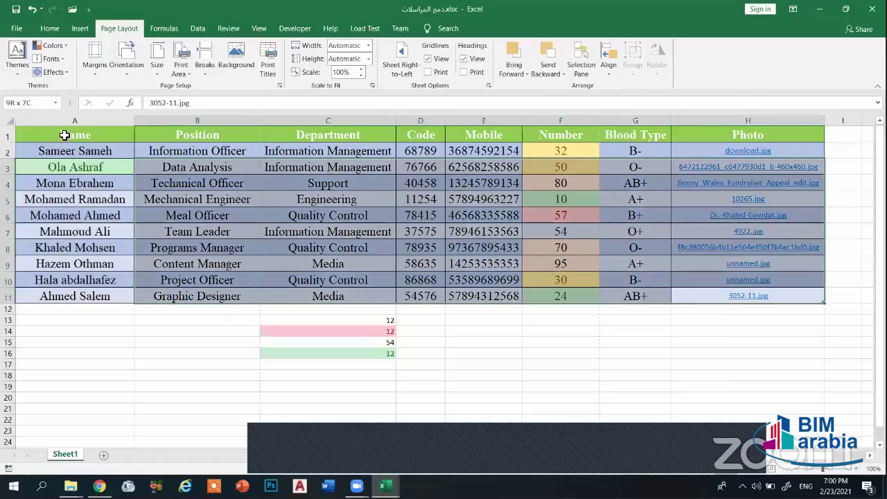
left_click_drag(64, 135, 64, 136)
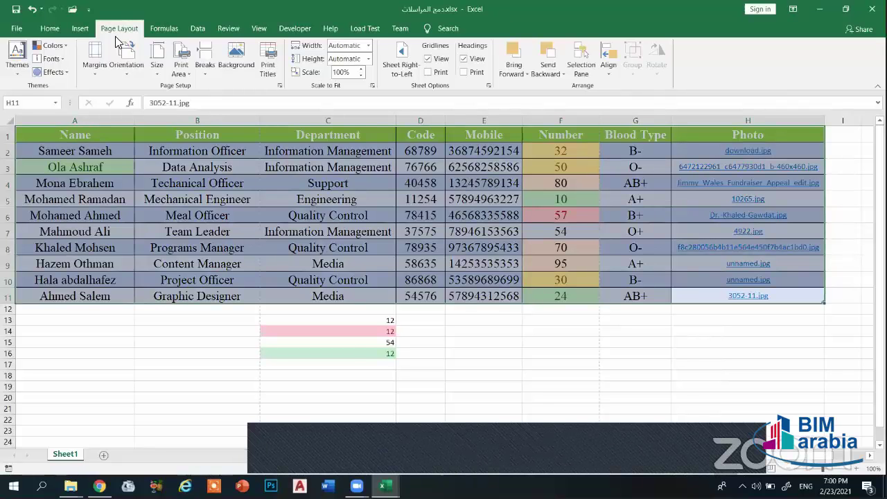
left_click(183, 68)
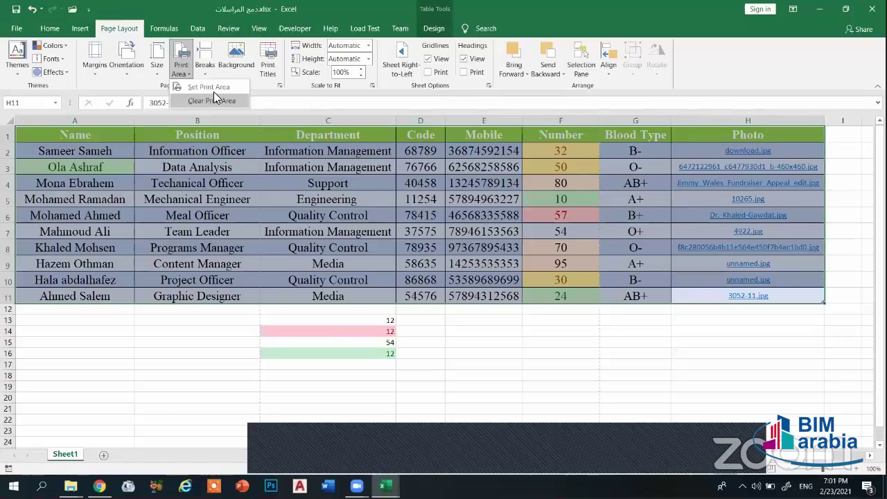
left_click(215, 94)
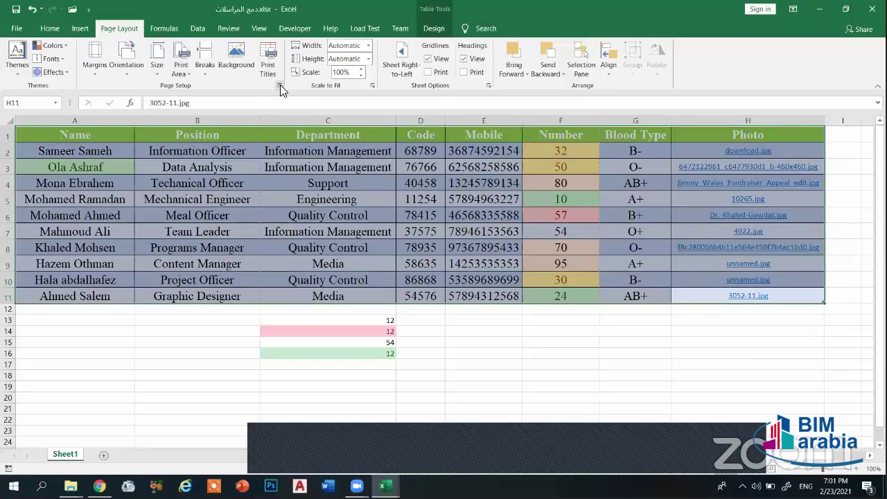
Scale the sheet to fit 1 page wide by 1 tall, then check the print preview
left_click(279, 85)
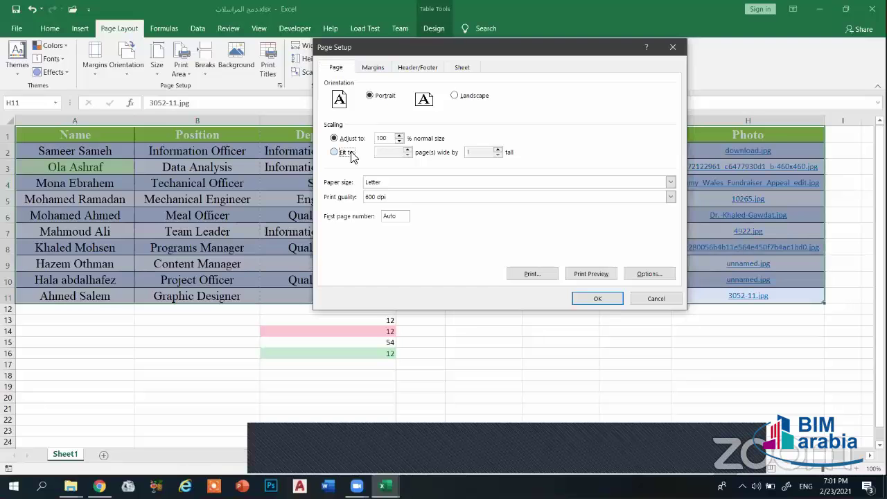
left_click(382, 154)
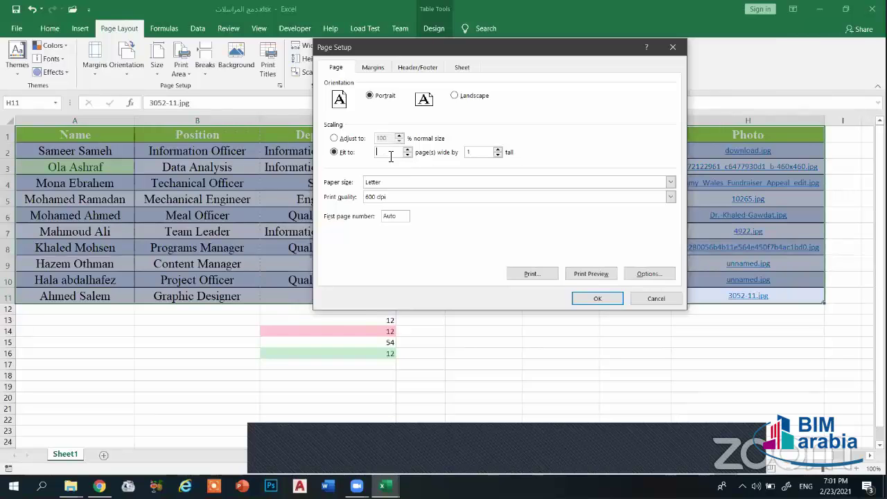
left_click(598, 299)
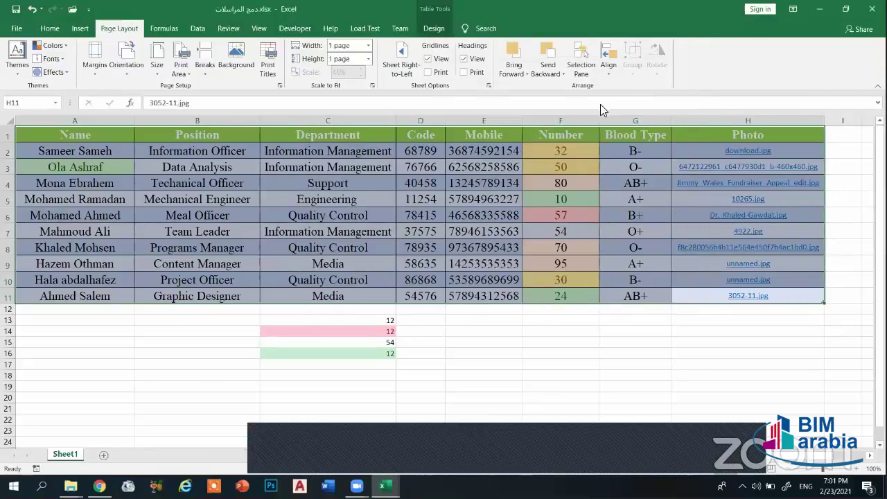
key("ctrl+p")
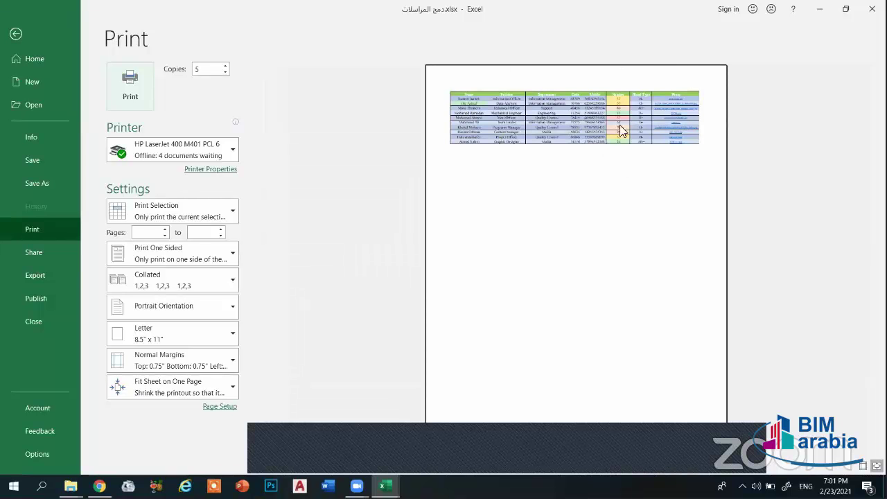
key("Escape")
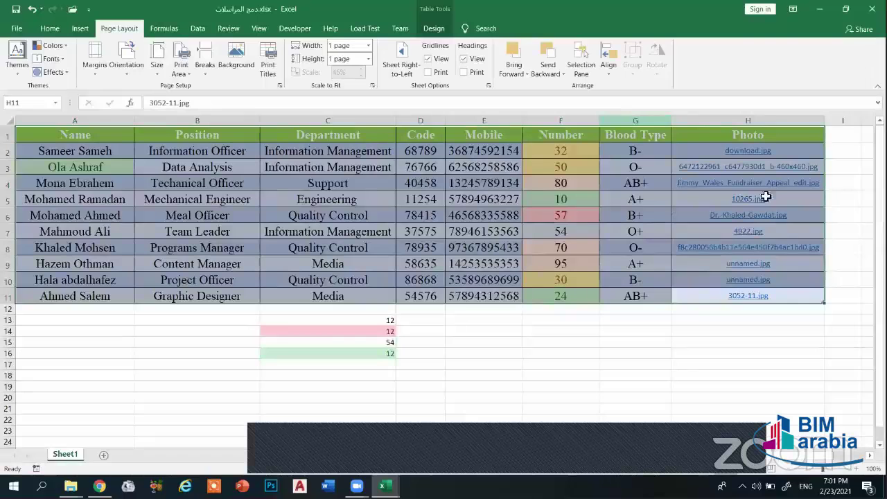
Review the Page Setup fit-to-page and sheet settings, then close the dialog
left_click(181, 70)
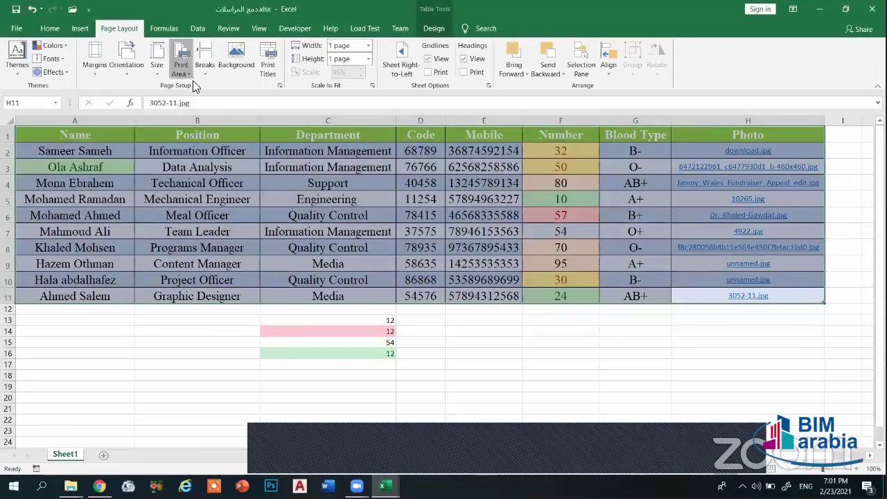
left_click(280, 85)
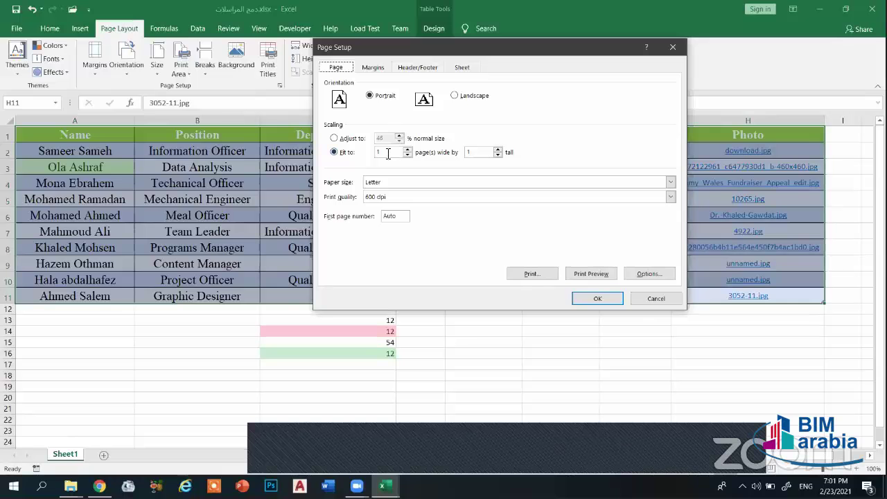
double_click(388, 154)
left_click(463, 69)
left_click(109, 215)
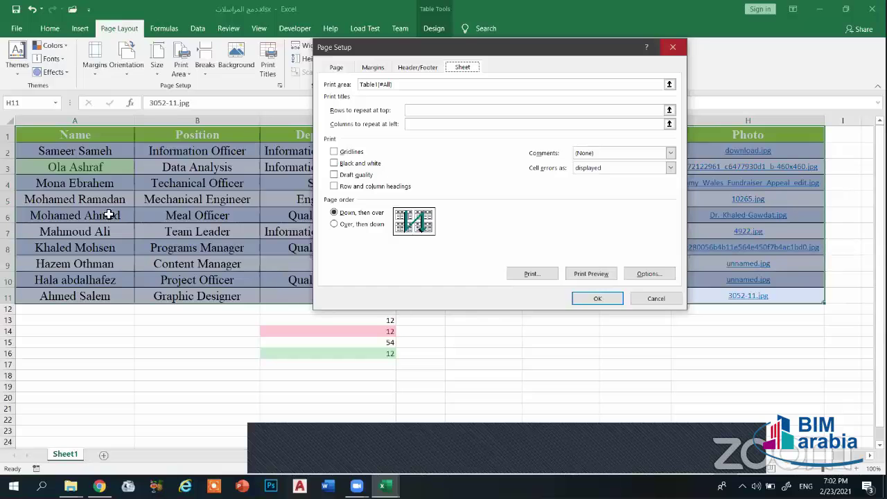
key("Escape")
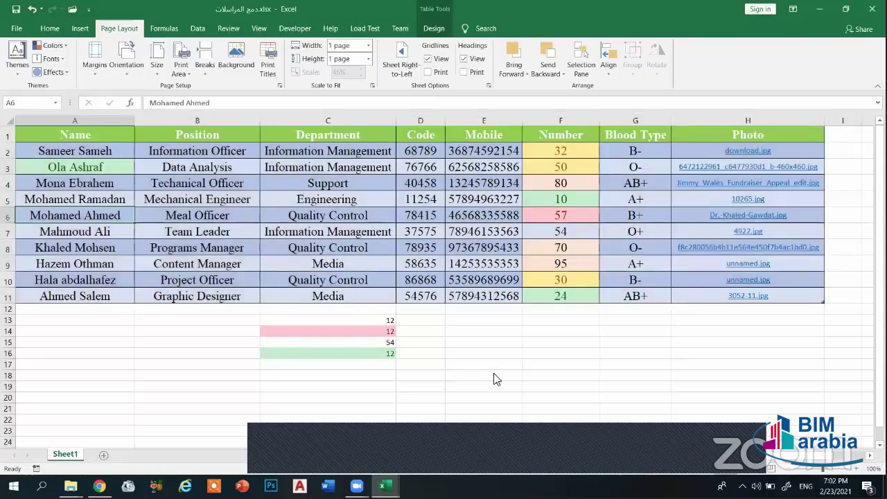
Check the print preview, then reselect the employee table cells
key("ctrl+p")
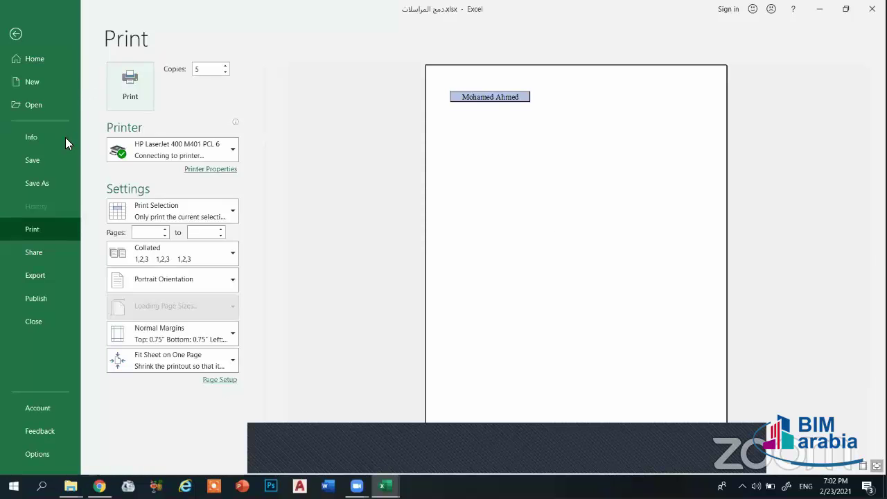
key("Escape")
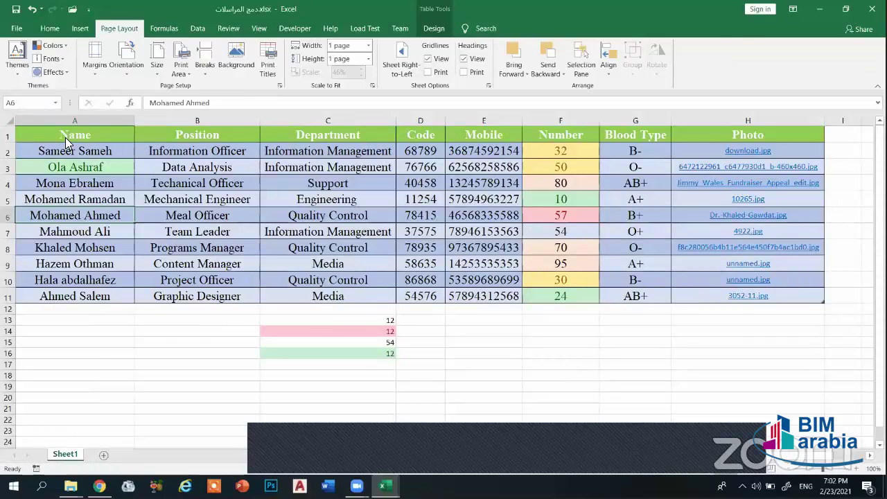
key("ctrl+p")
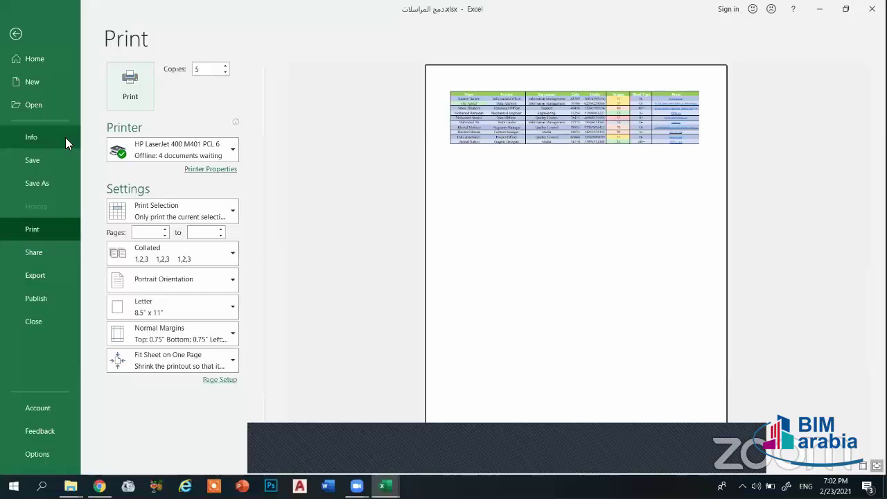
key("Escape")
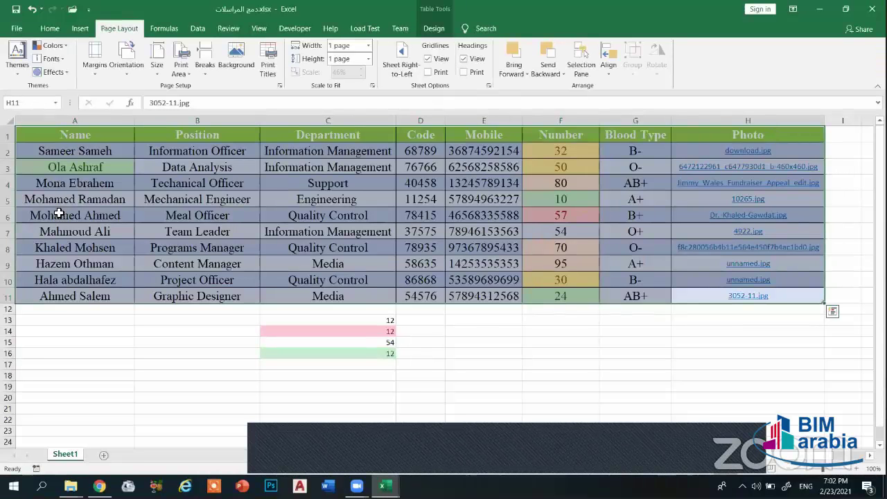
mouse_move(99, 134)
left_mouse_down()
mouse_move(370, 114)
mouse_move(744, 151)
left_mouse_up()
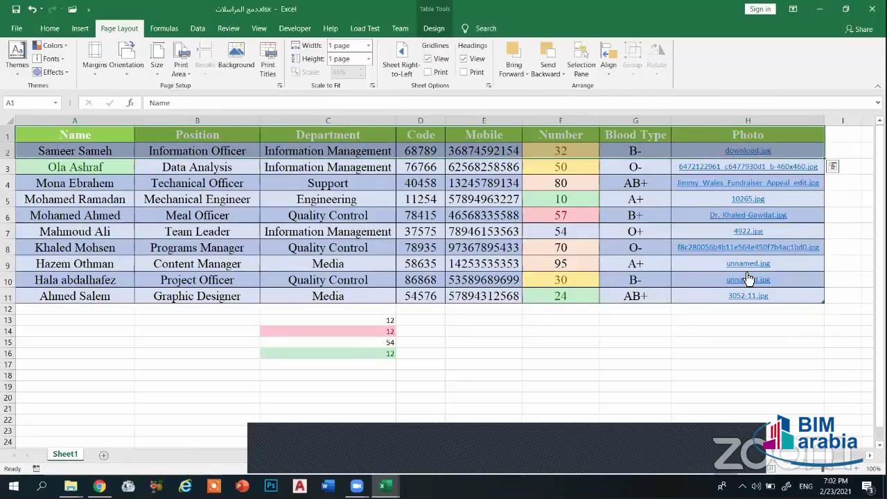
mouse_move(748, 296)
left_mouse_down()
mouse_move(561, 280)
mouse_move(484, 263)
left_mouse_up()
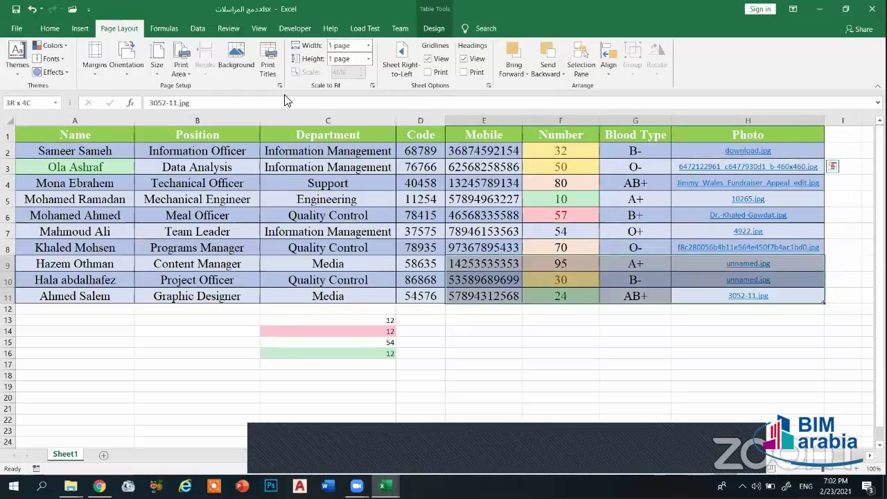
key("shift+Up")
key("shift+Up")
key("shift+Up")
key("shift+Left")
key("shift+Left")
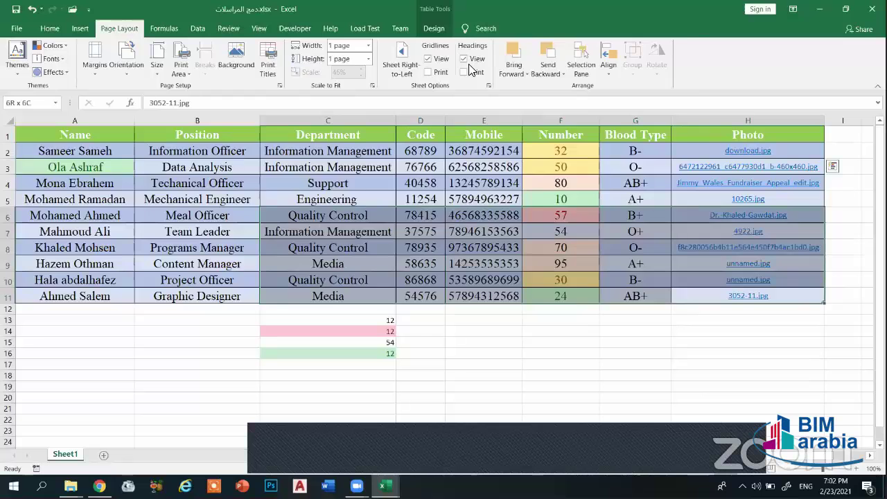
Set row $1:$1 as the rows to repeat at top and confirm Page Setup
left_click(488, 86)
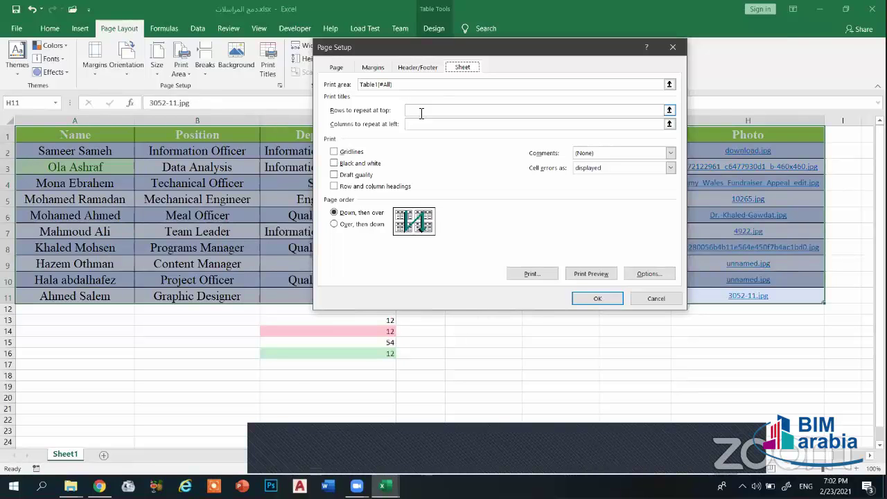
key("Tab")
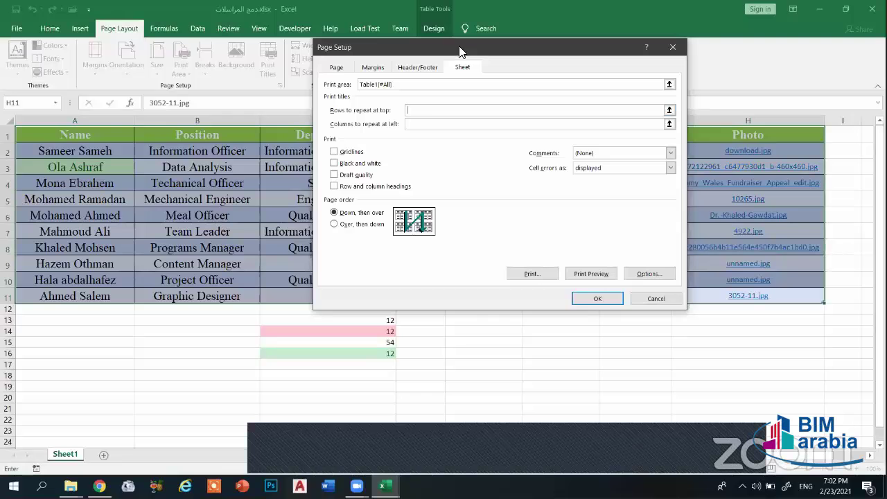
left_click_drag(416, 47, 257, 416)
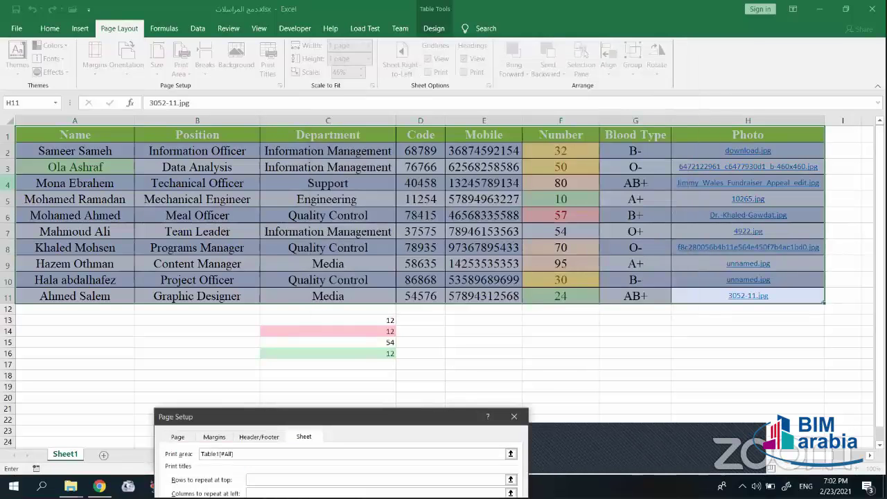
left_click(9, 135)
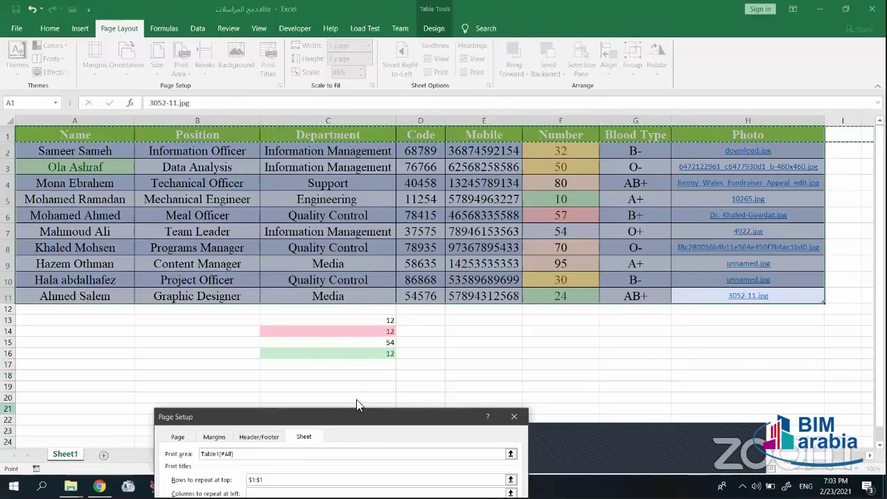
left_click_drag(357, 416, 421, 124)
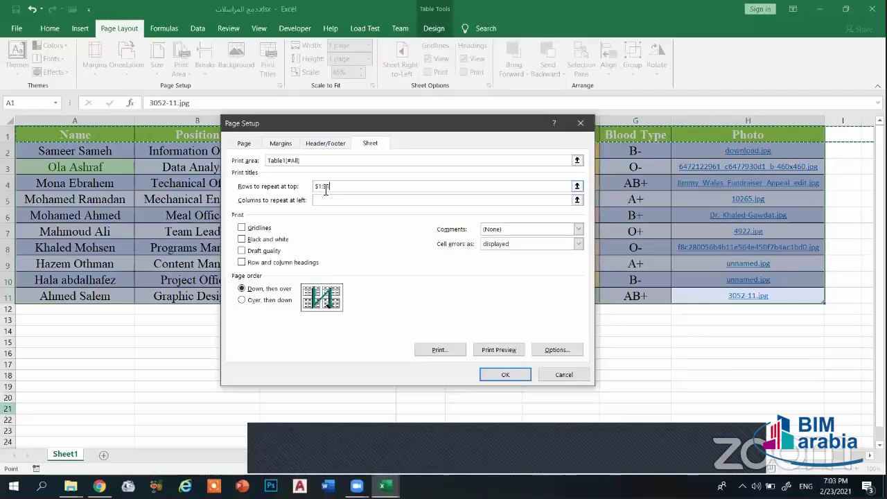
left_click(509, 372)
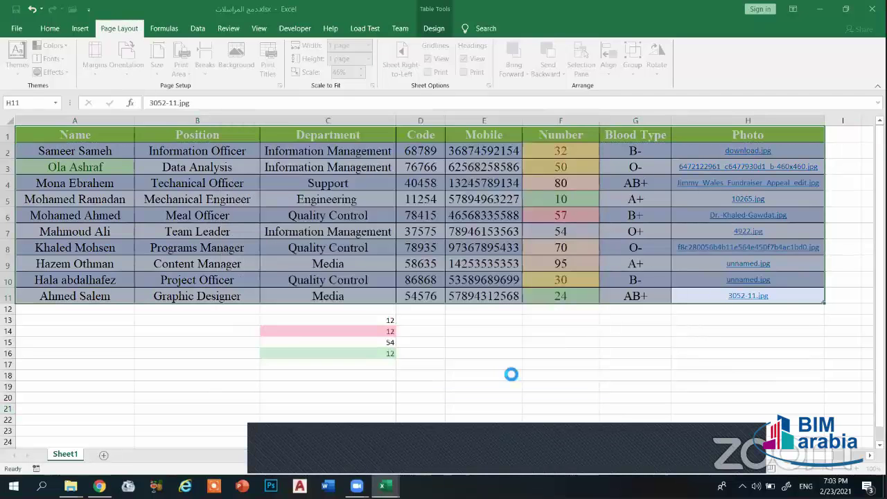
left_click(510, 374)
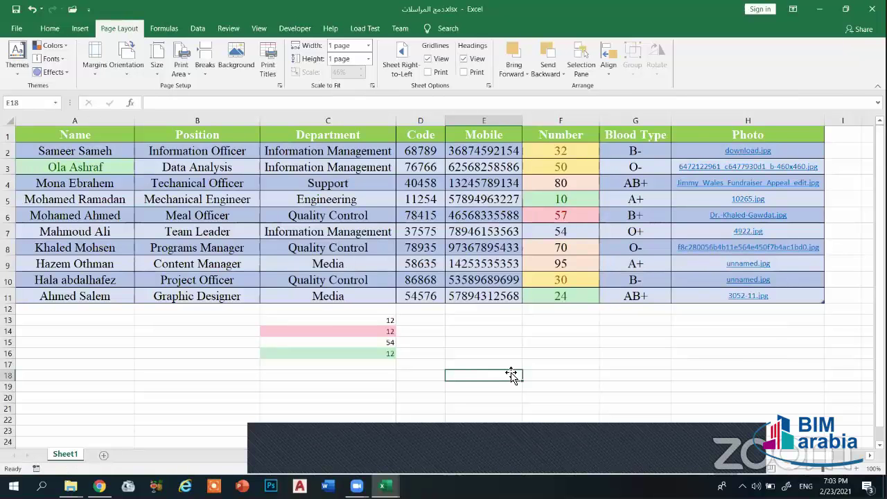
left_click(436, 361)
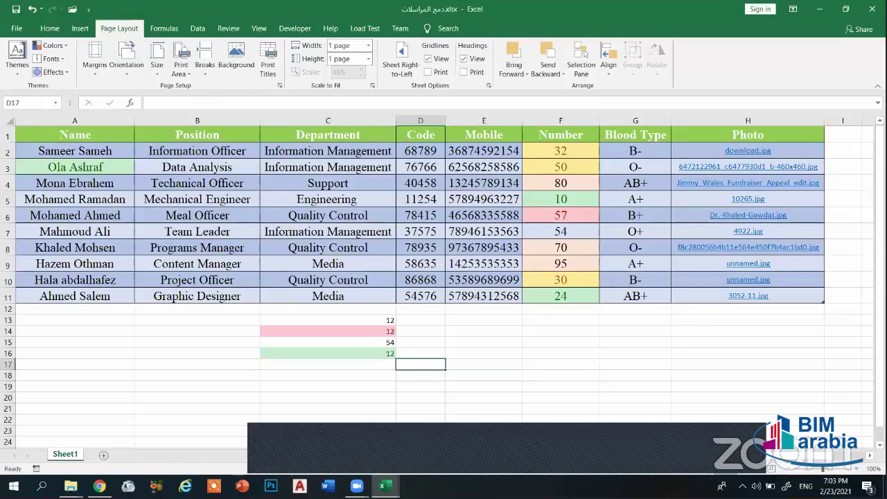
left_click(748, 319)
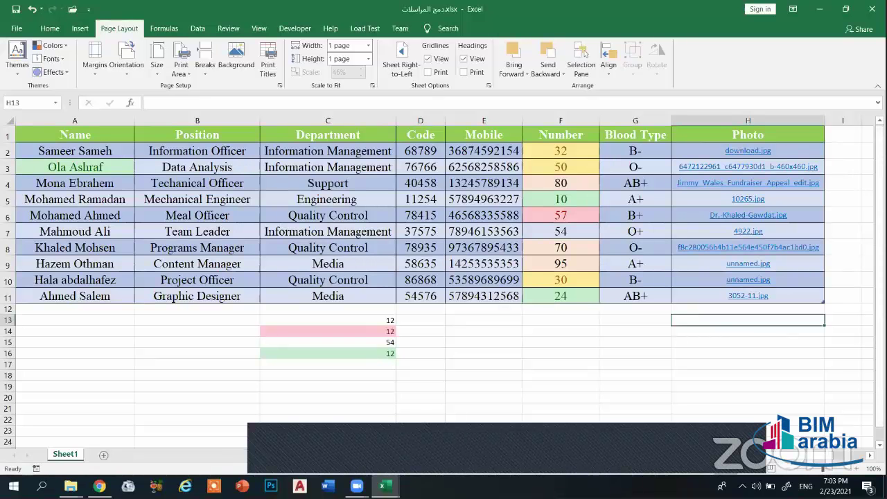
scroll(443, 278, "down", 1)
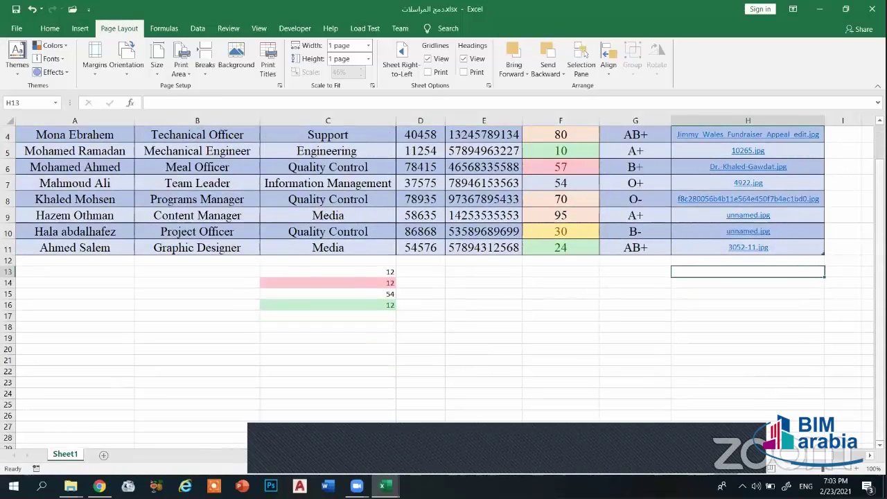
mouse_move(879, 239)
left_mouse_down()
mouse_move(879, 229)
mouse_move(510, 102)
left_mouse_up()
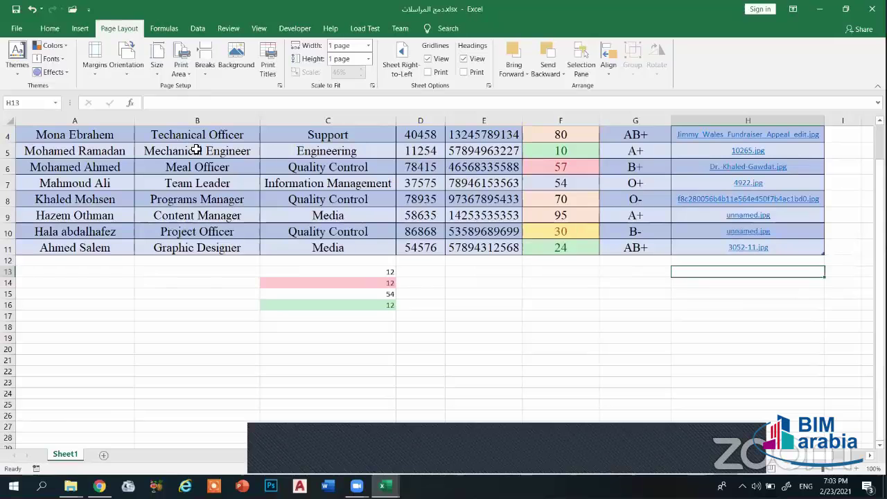
left_click(197, 150)
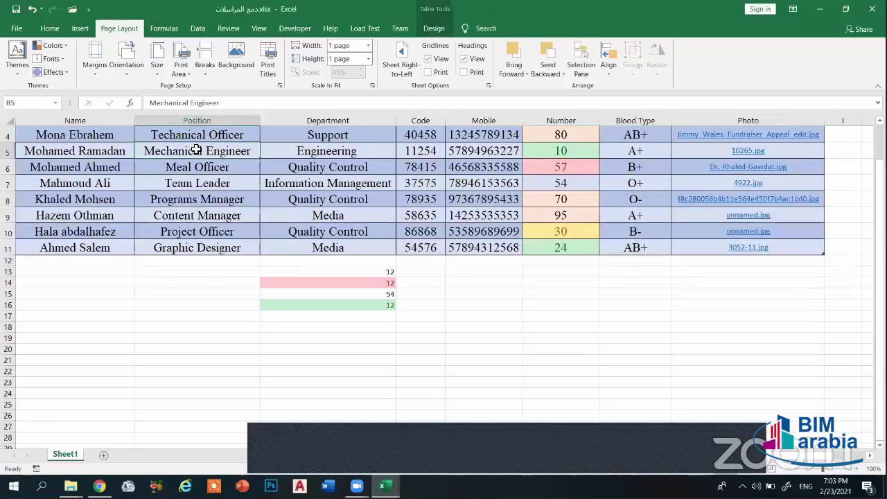
left_click(303, 148)
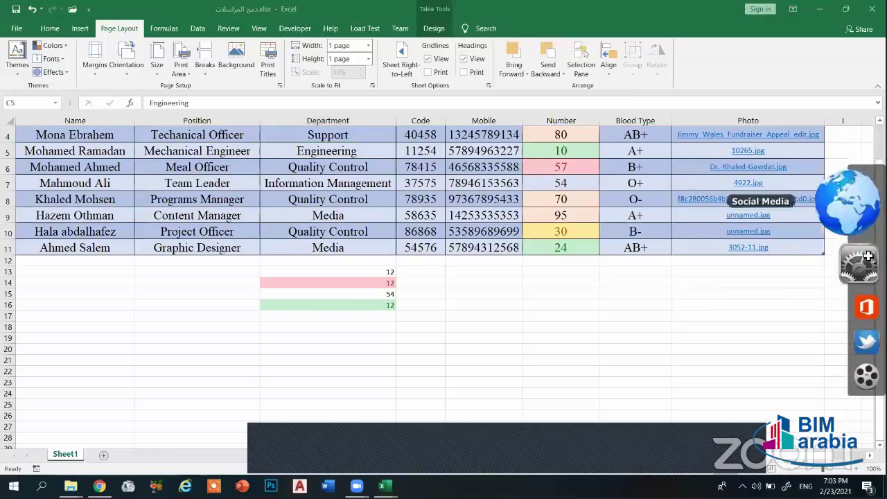
scroll(850, 243, "up", 1)
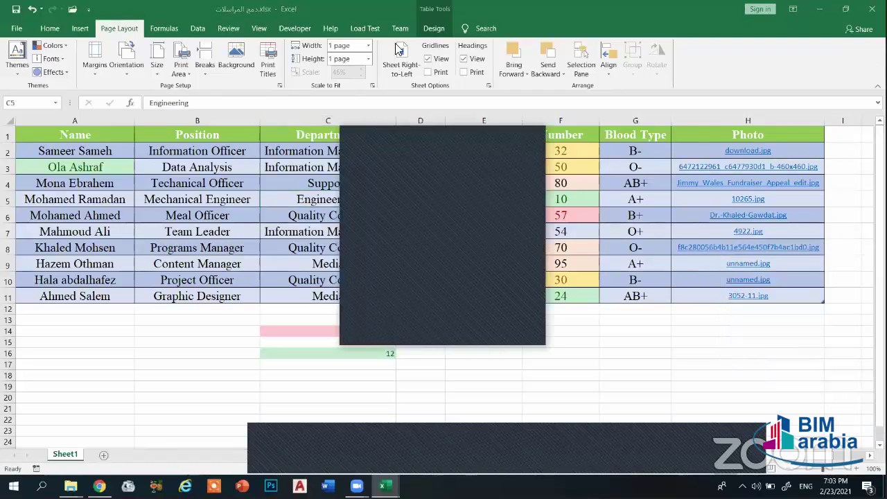
Freeze the top row and scroll down and back up to test it
left_click(260, 31)
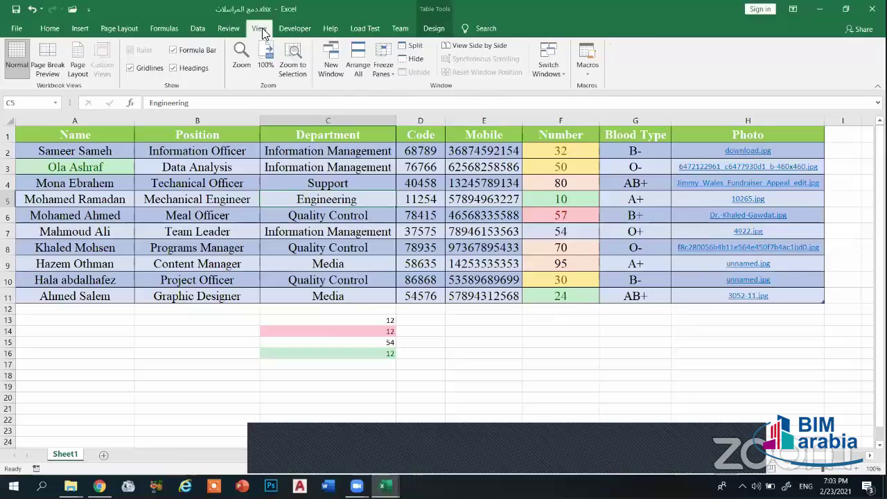
left_click(387, 72)
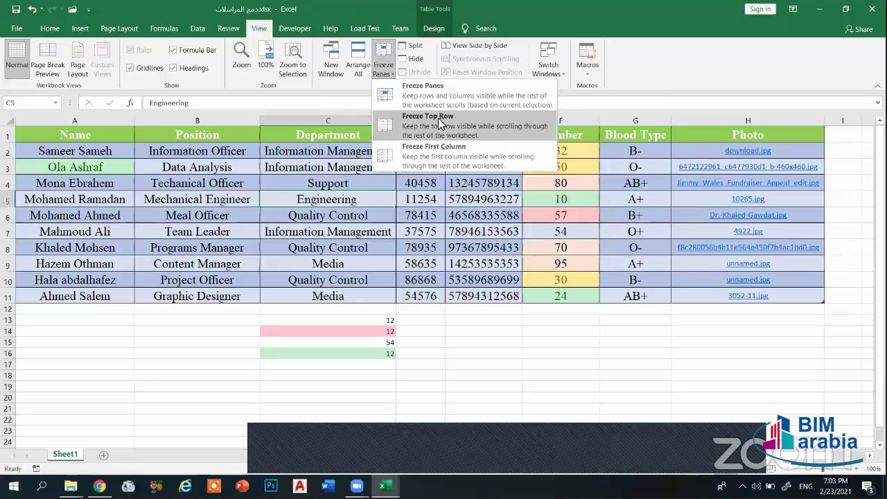
left_click(438, 118)
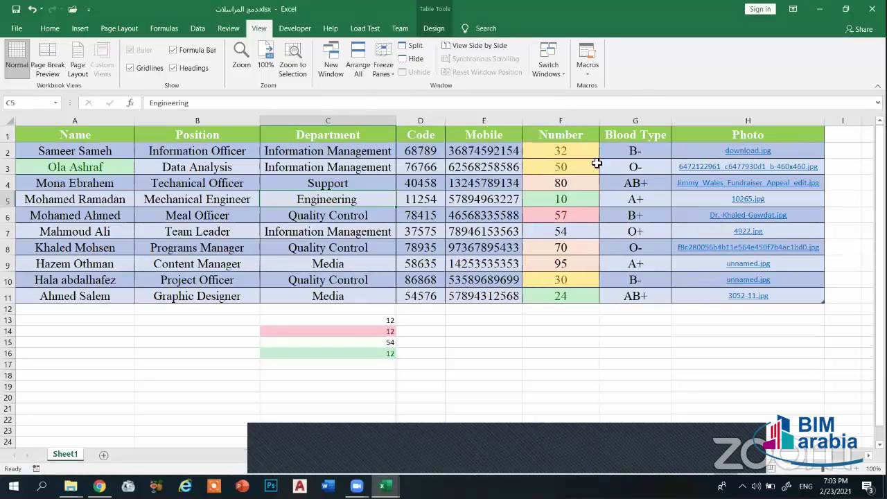
scroll(443, 277, "down", 1)
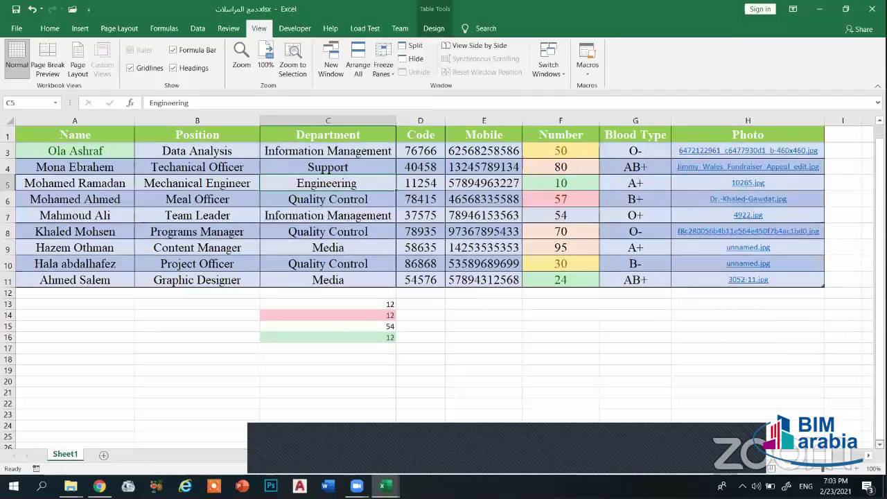
scroll(444, 277, "down", 2)
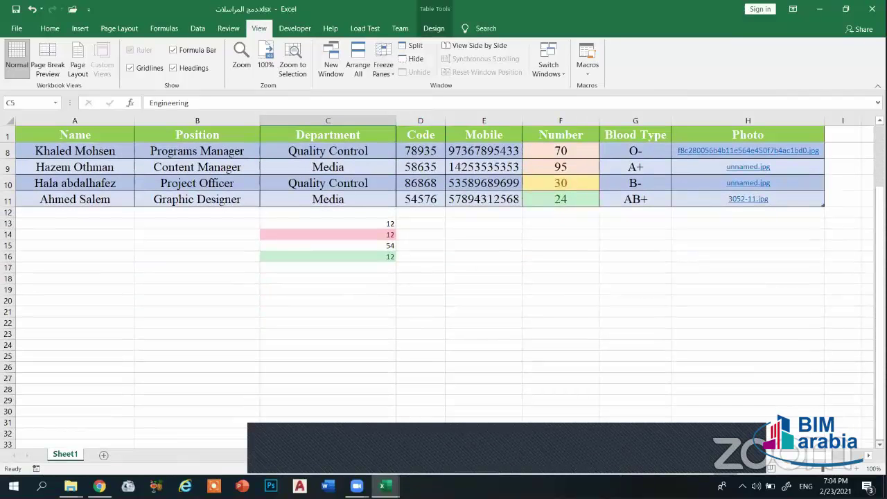
scroll(444, 277, "down", 1)
scroll(444, 277, "down", 1)
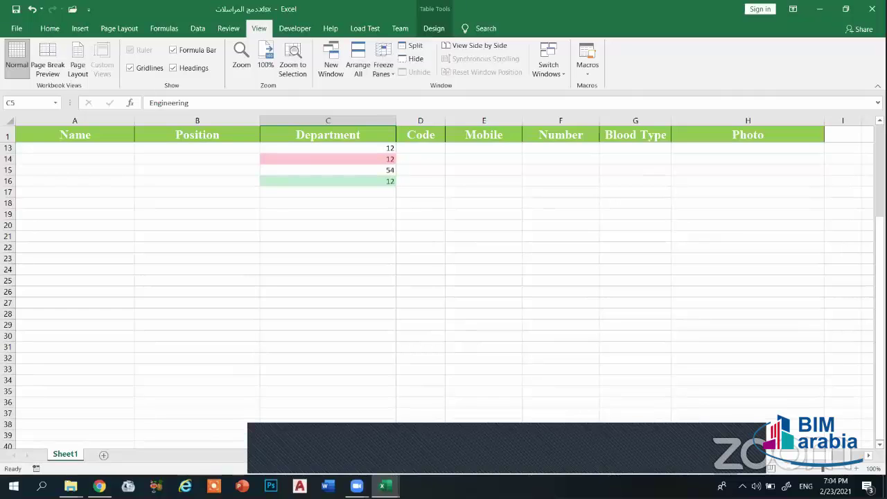
scroll(600, 192, "up", 1)
scroll(600, 192, "up", 1)
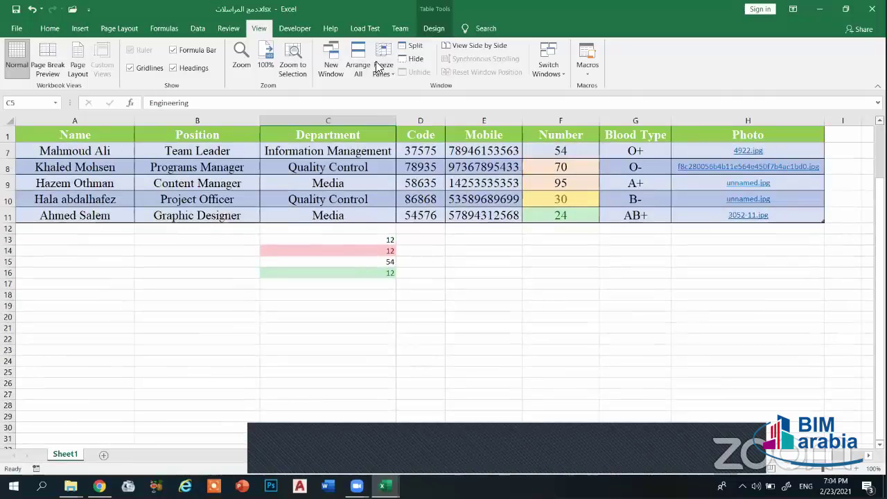
scroll(409, 74, "up", 2)
Unfreeze panes, freeze the first column, and scroll sideways to test it
left_click(388, 70)
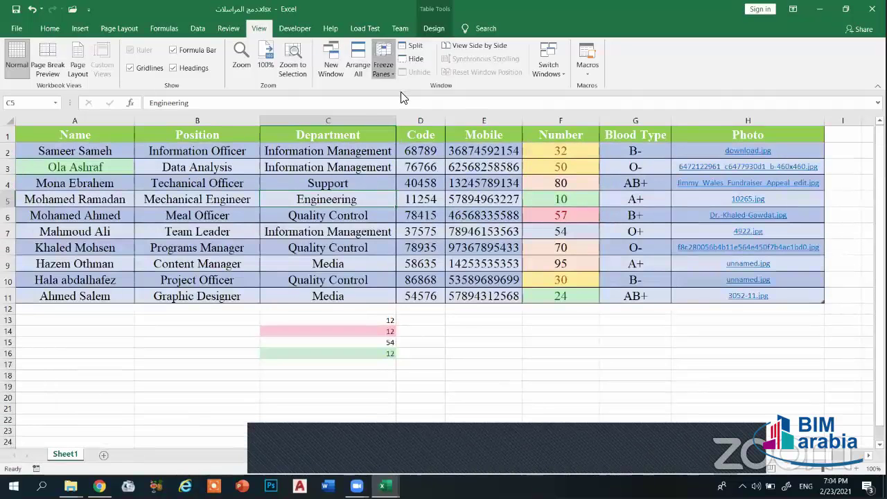
left_click(402, 97)
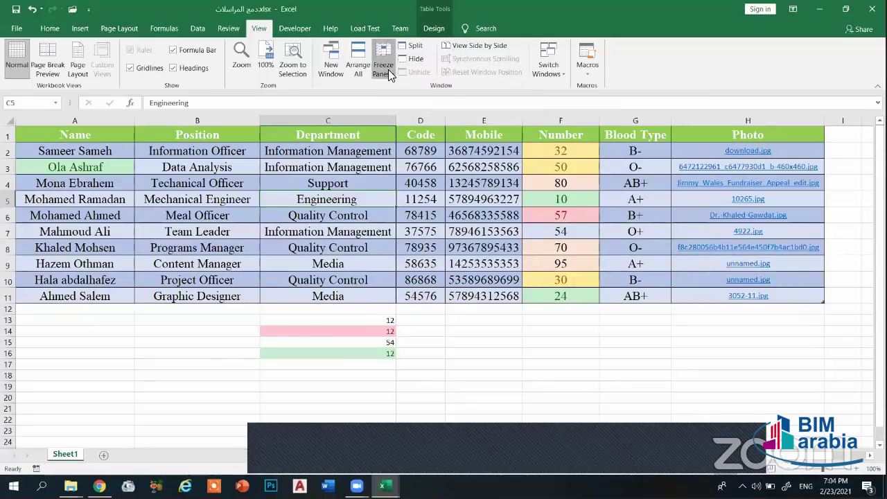
left_click(382, 66)
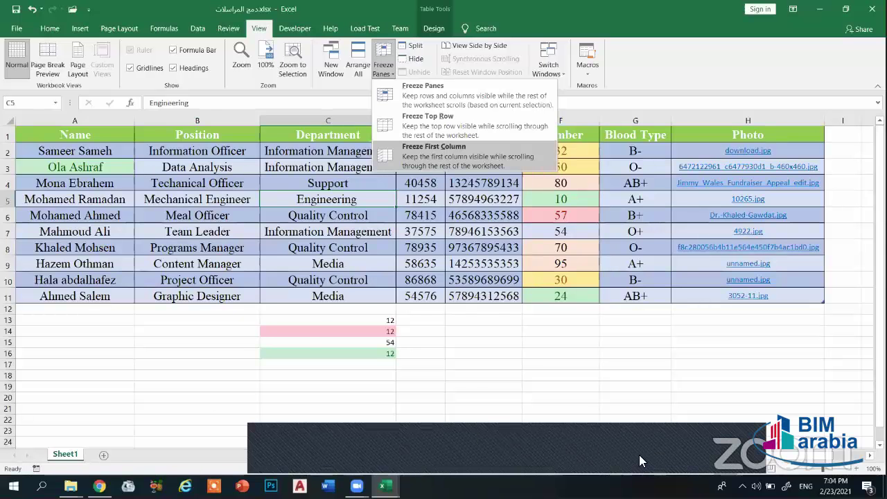
key("Escape")
scroll(689, 459, "right", 2)
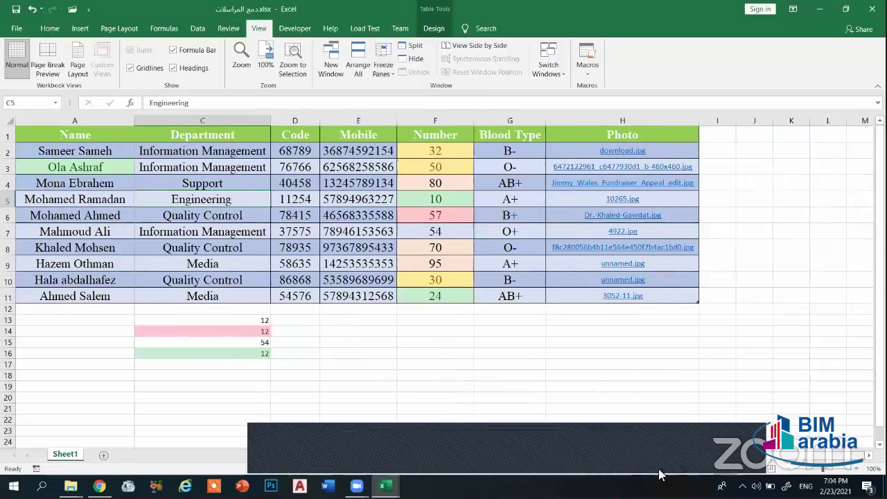
scroll(378, 70, "left", 2)
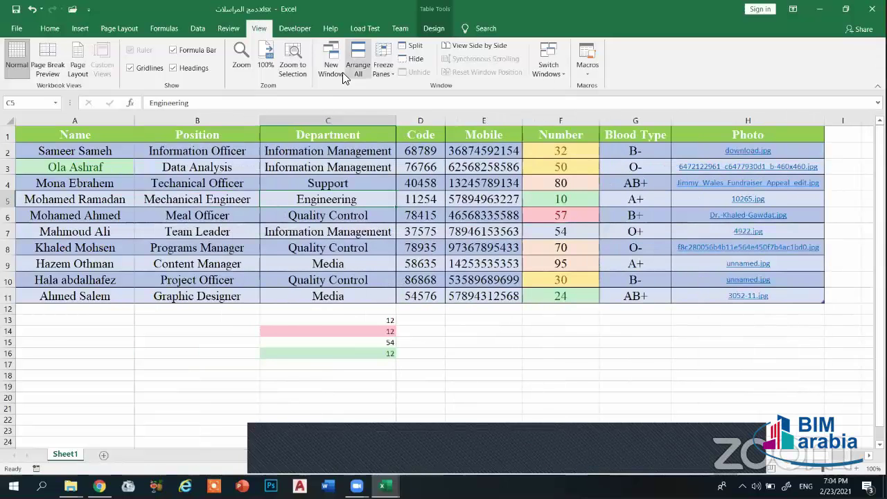
right_click(387, 76)
left_click(384, 69)
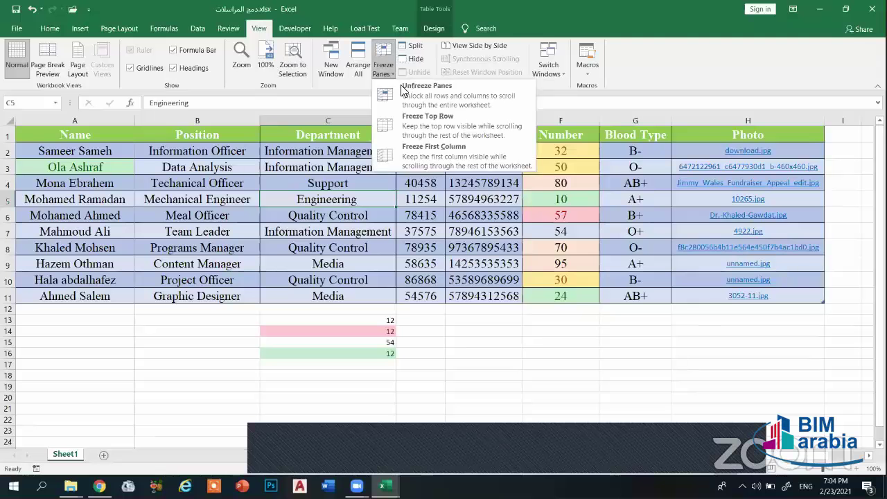
left_click(236, 27)
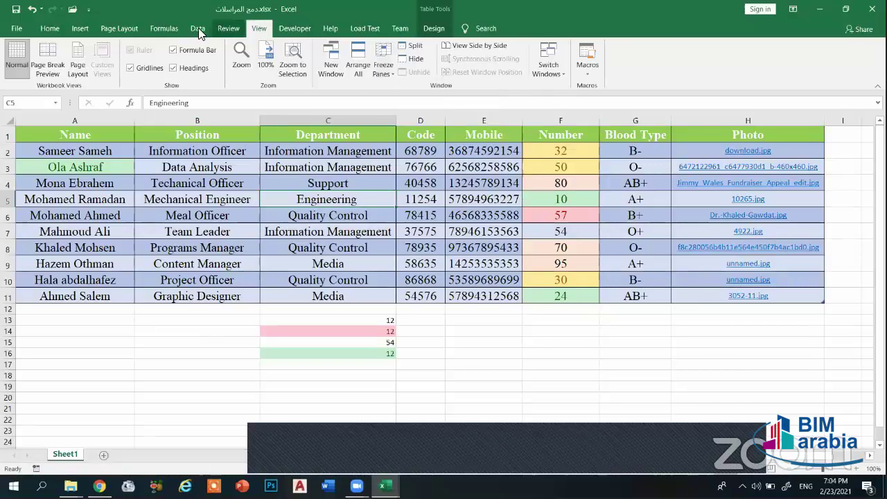
Browse the AutoSum, Recently Used, Financial, Logical and Text function lists
scroll(198, 34, "up", 1)
scroll(127, 58, "up", 1)
scroll(75, 61, "up", 1)
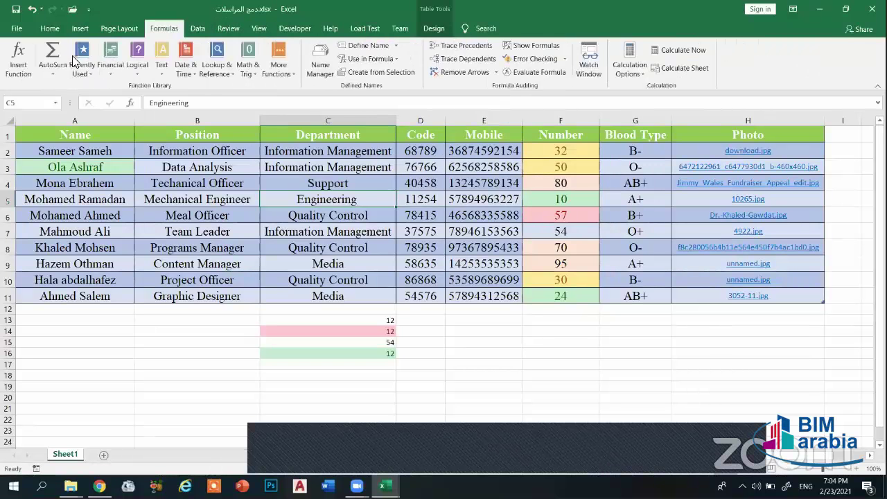
left_click(52, 72)
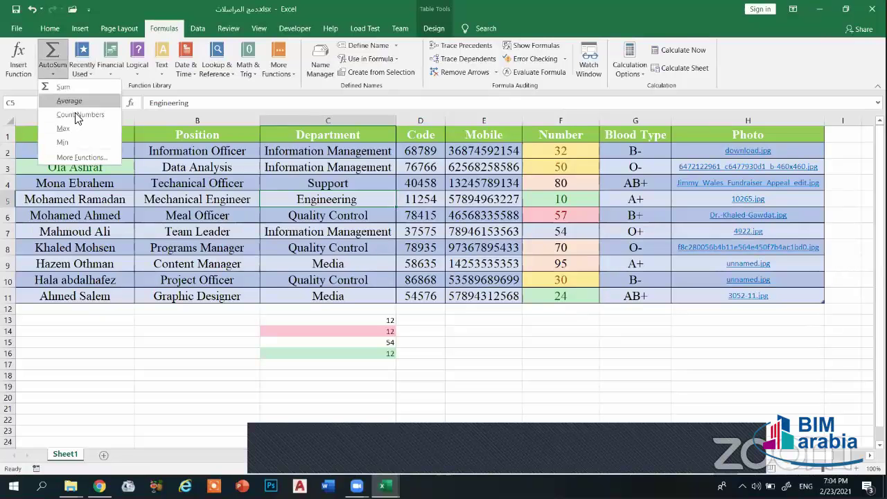
left_click(82, 69)
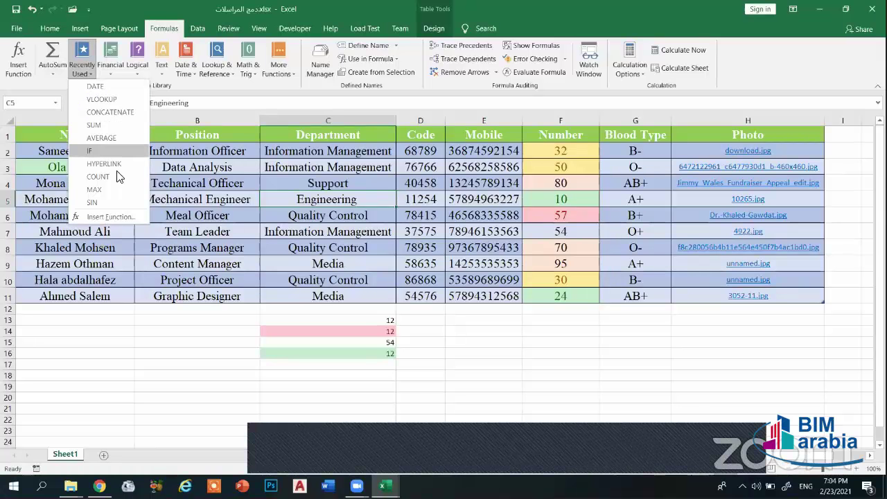
left_click(111, 67)
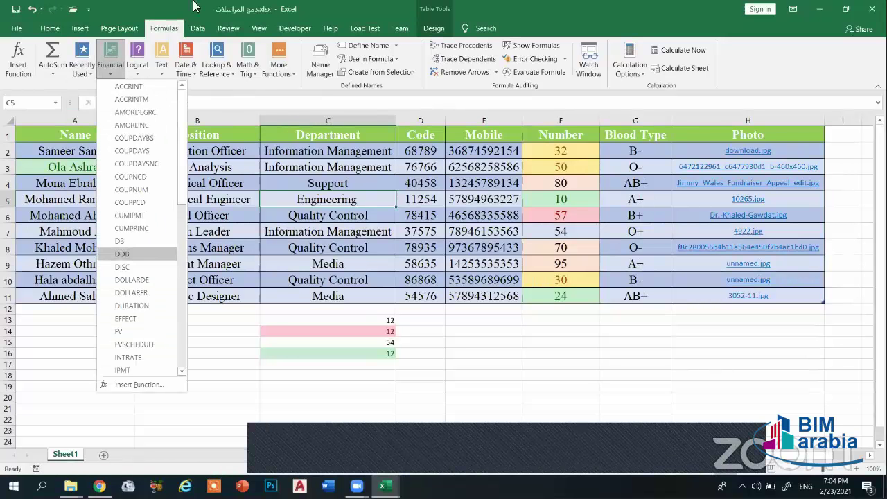
left_click(137, 67)
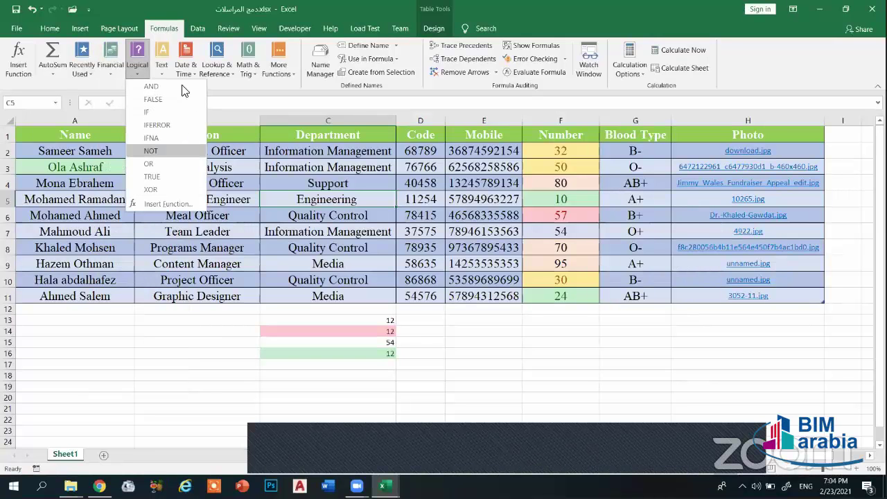
left_click(162, 70)
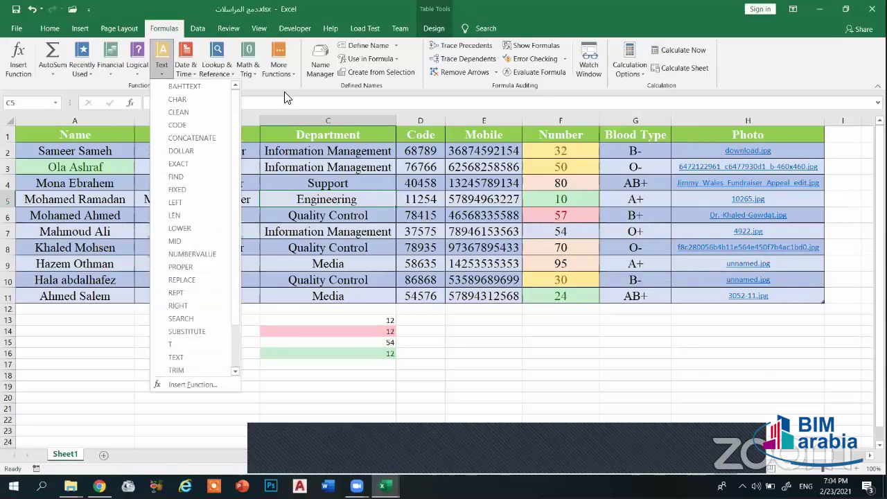
left_click(206, 98)
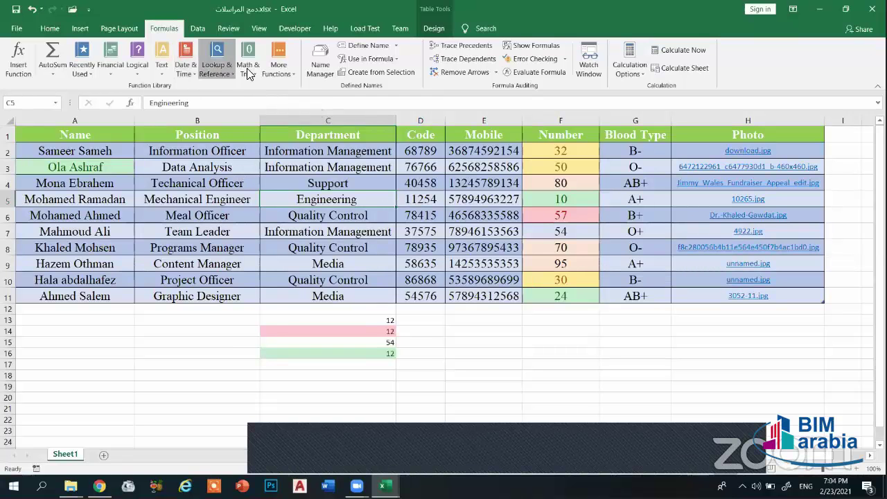
Browse the Lookup & Reference, Math & Trig and More Functions lists, then return to Page Layout
left_click(217, 70)
left_click(248, 69)
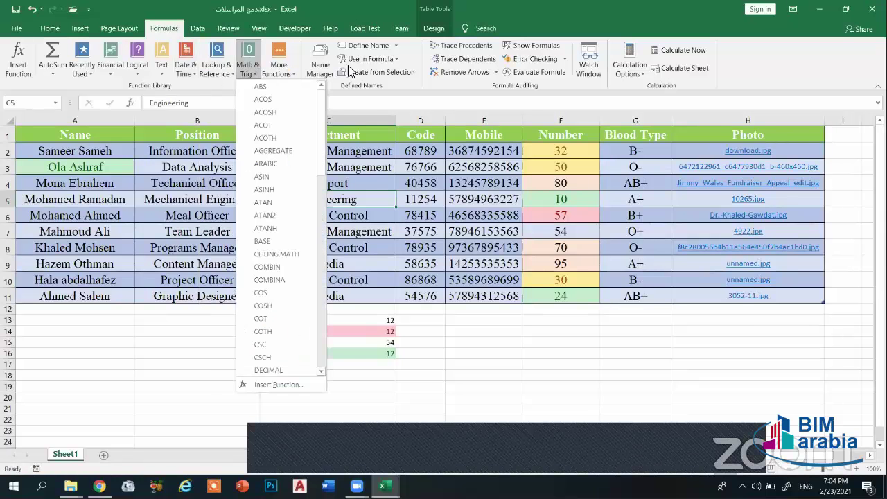
left_click(279, 62)
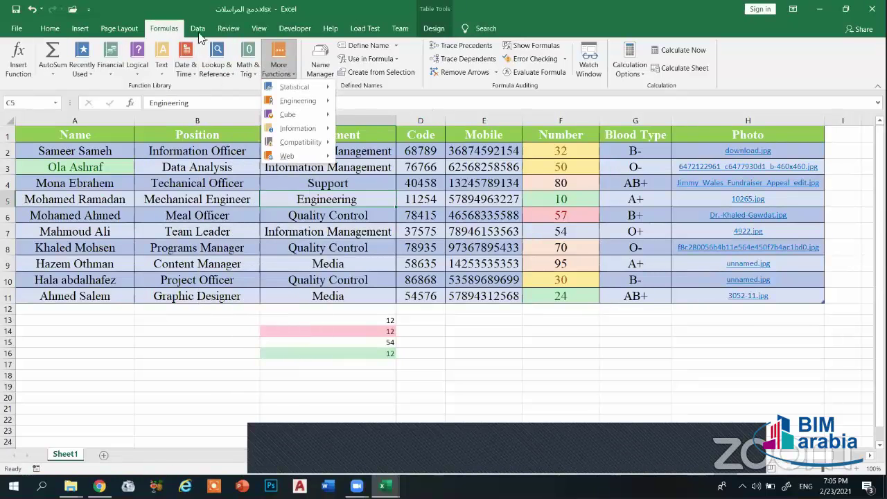
right_click(146, 29)
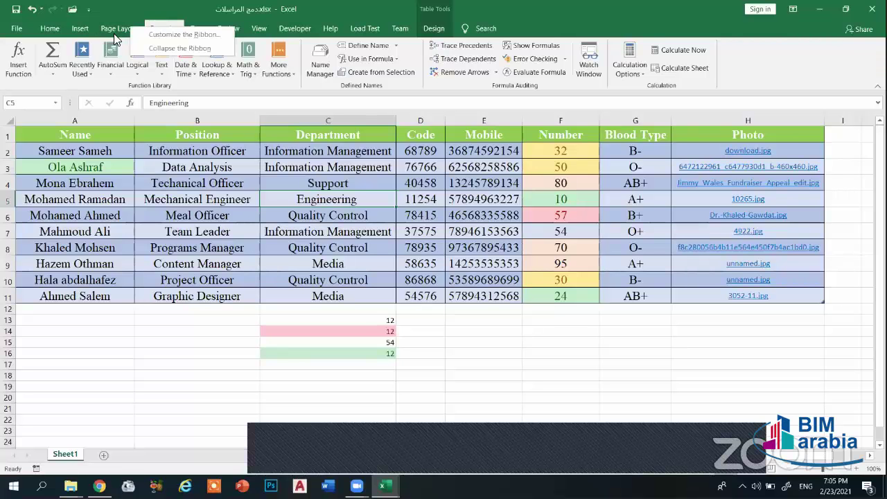
left_click(115, 40)
left_click(116, 29)
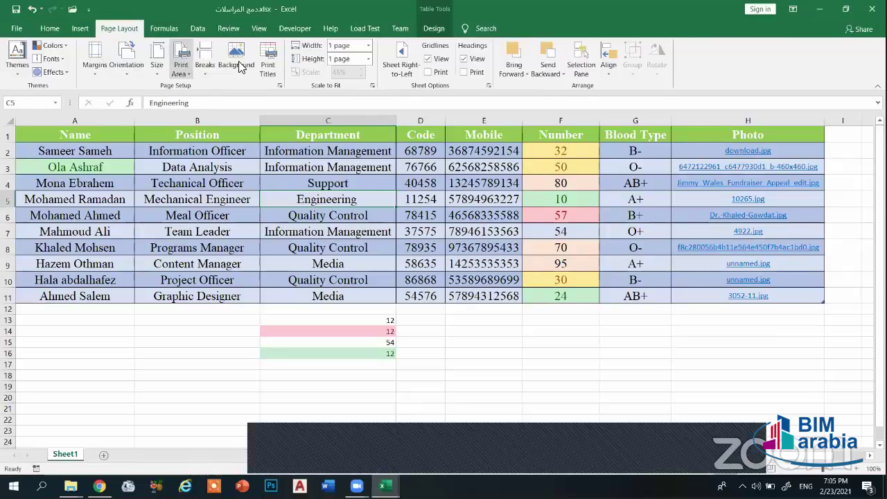
Check the Insert Pictures sources, then select the table from A1 to D11
left_click(80, 28)
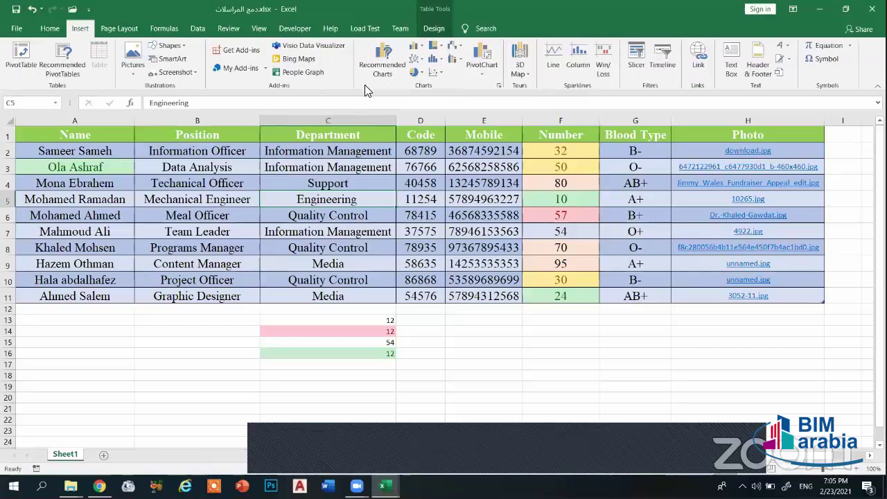
left_click(134, 78)
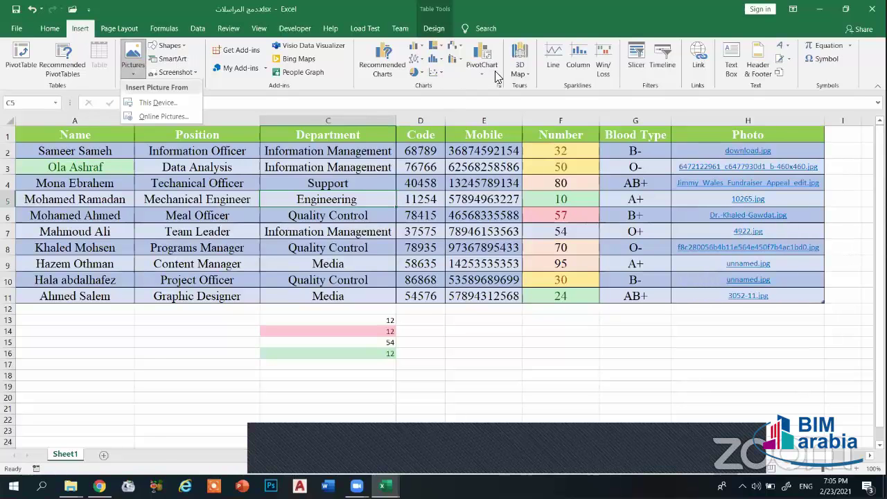
left_click(558, 214)
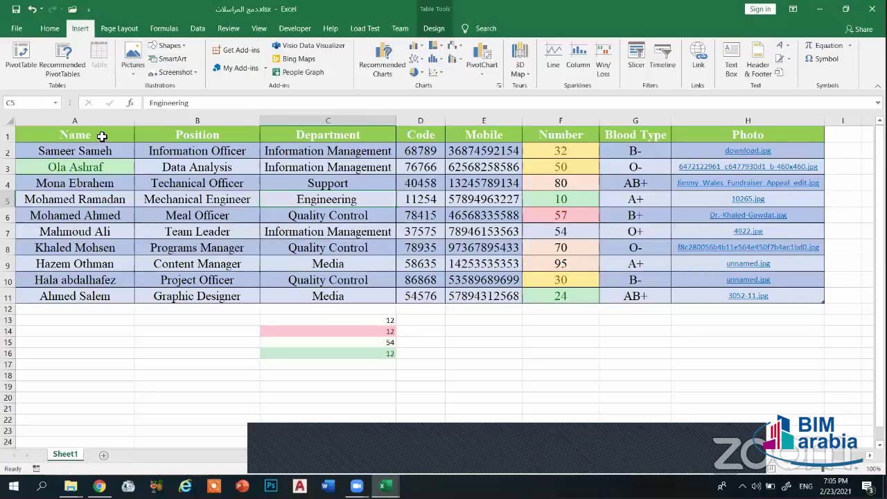
left_click_drag(101, 136, 198, 231)
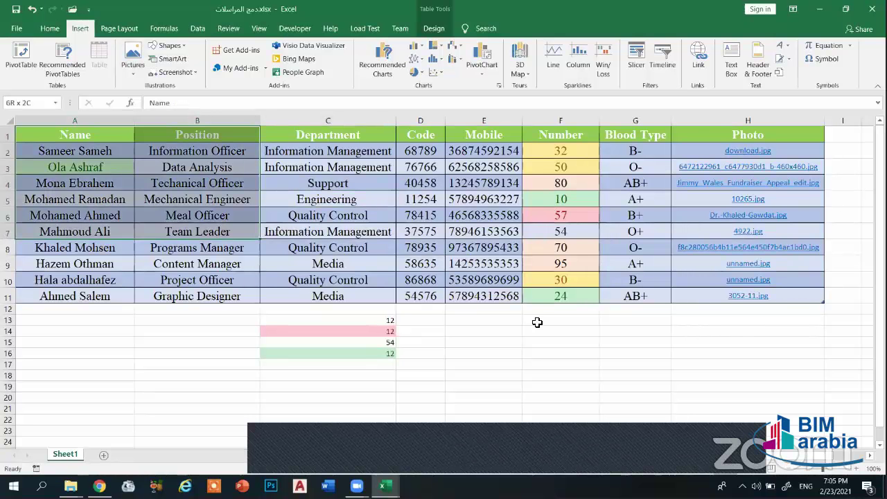
left_click(420, 296, "shift")
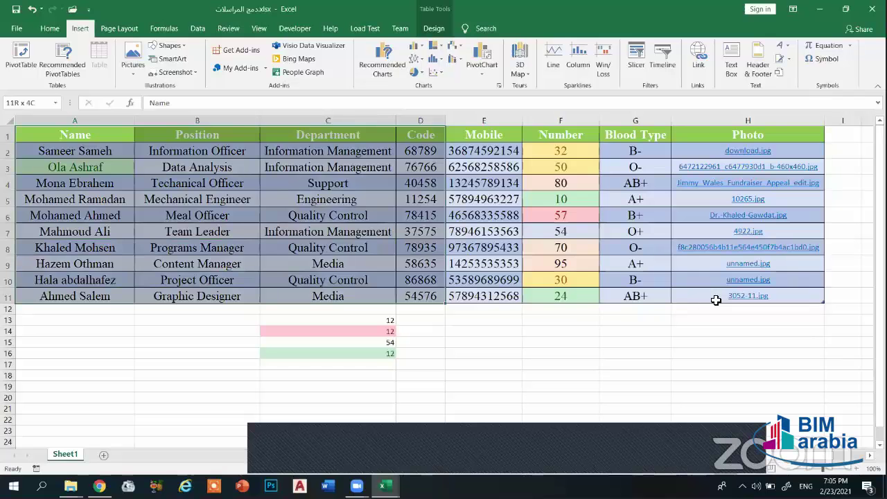
Select the whole table A1:H11 and undo to remove the Photo chart
left_click(716, 299, "shift")
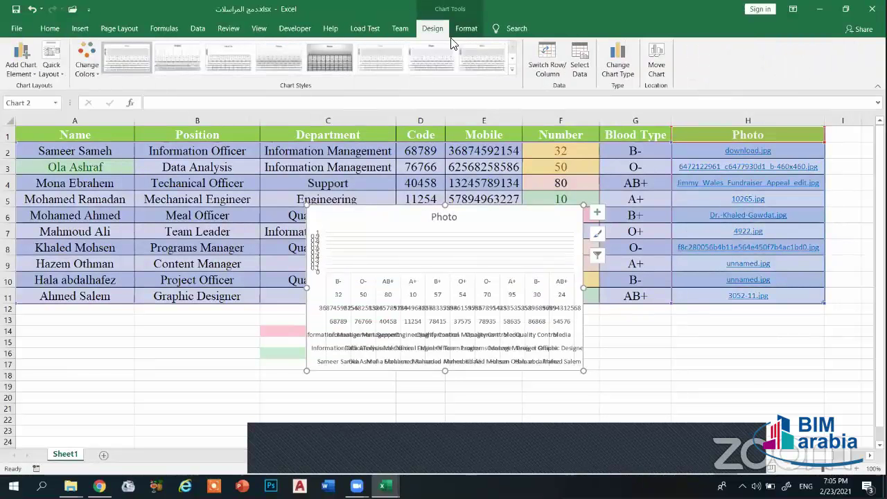
left_click(329, 56)
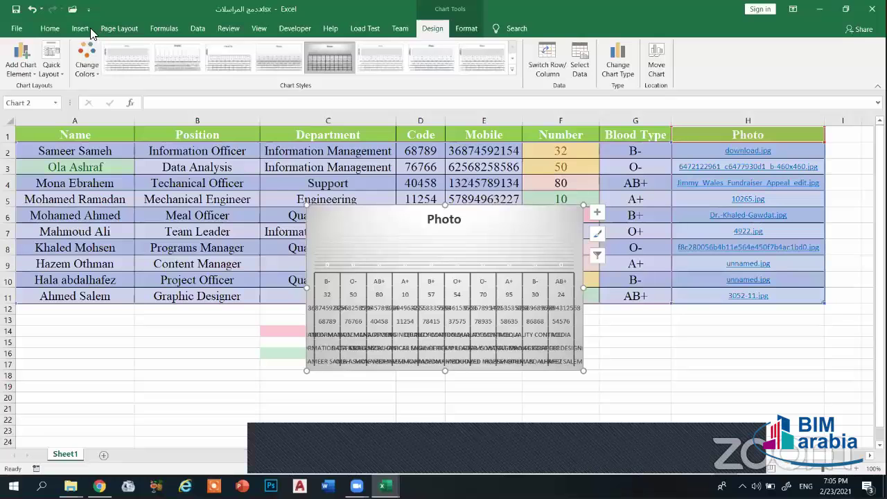
key("ctrl+z")
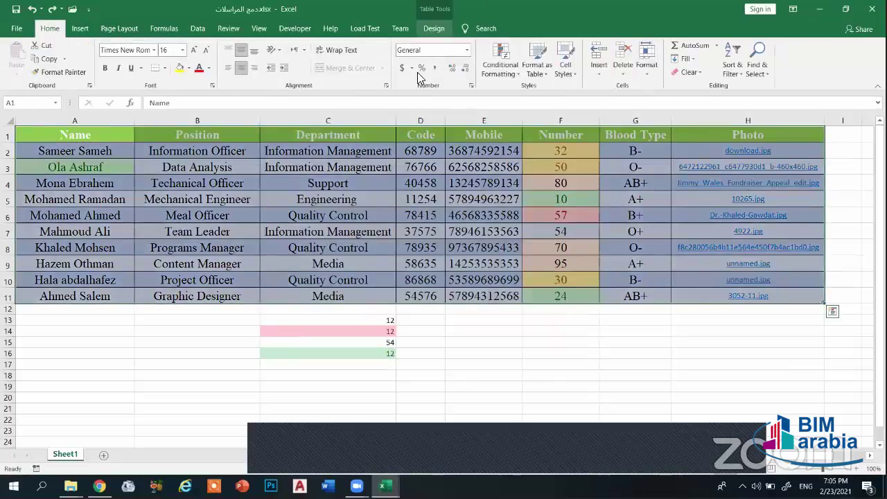
Try the Pie and Combo chart galleries and dismiss the combination chart warning
key("alt+n")
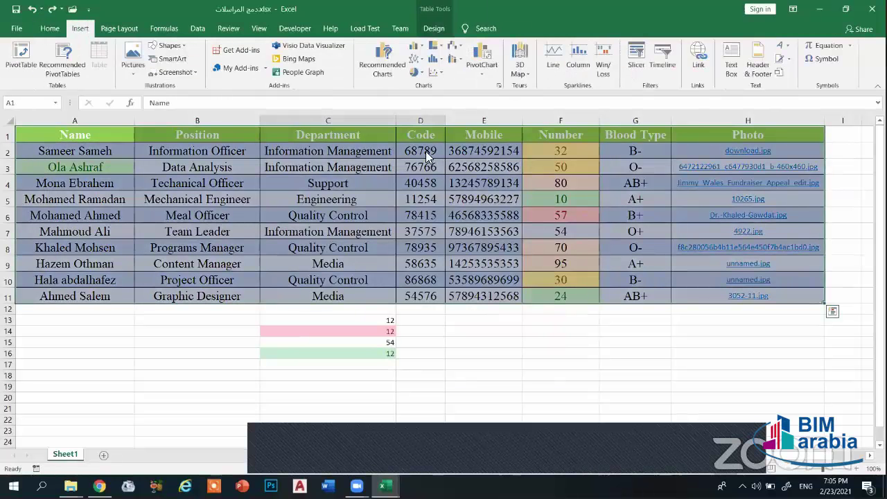
key("q")
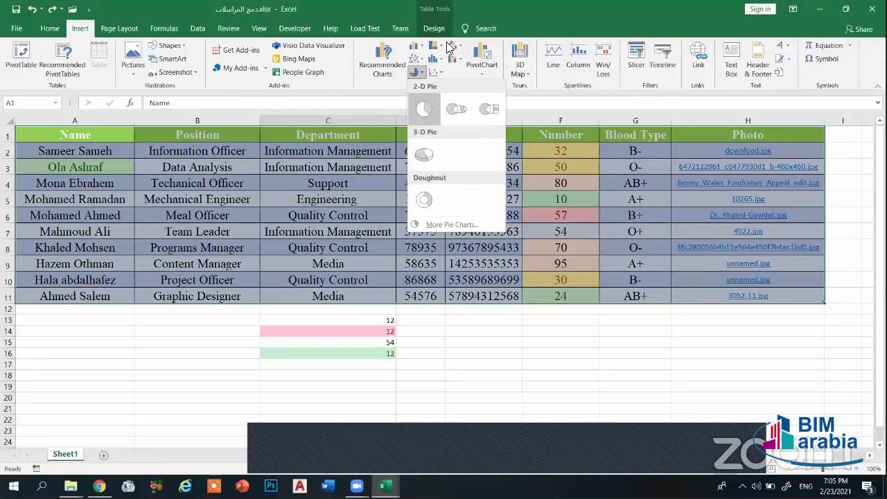
key("Escape")
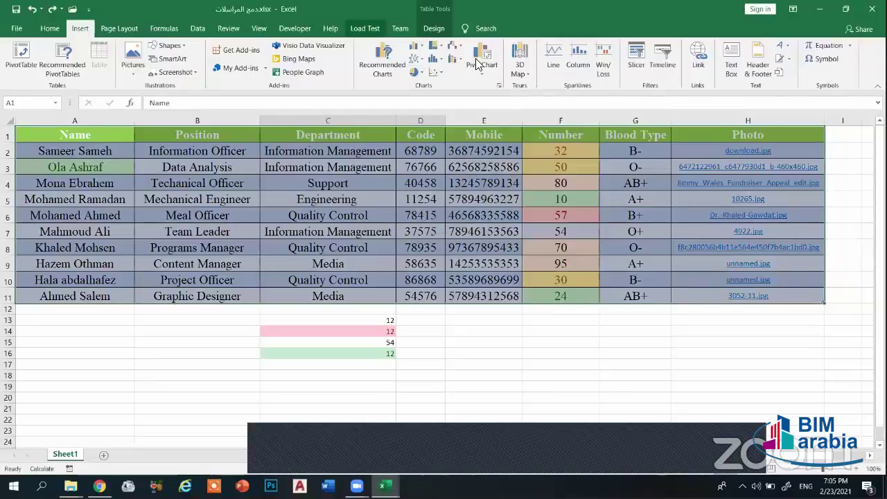
left_click(365, 29)
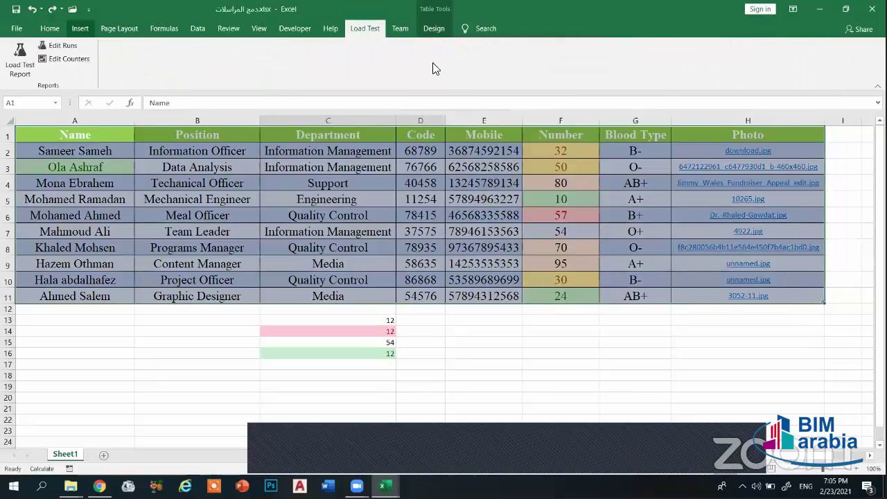
scroll(456, 64, "up", 8)
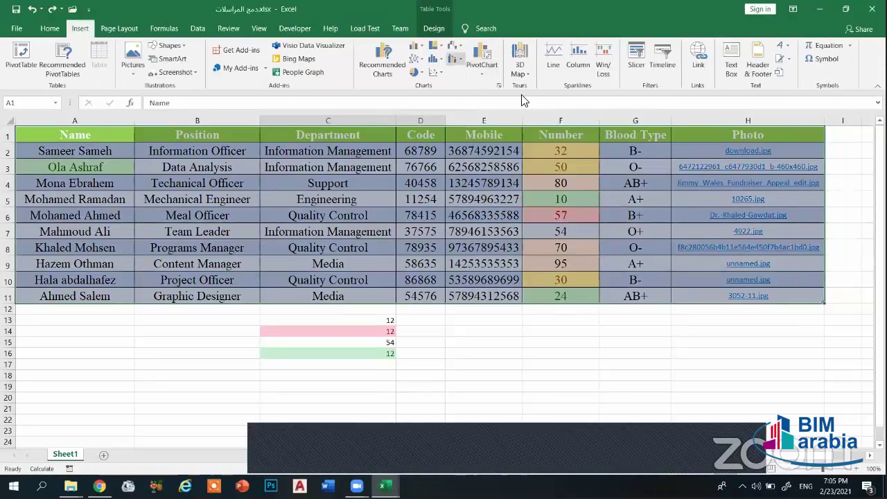
left_click(458, 59)
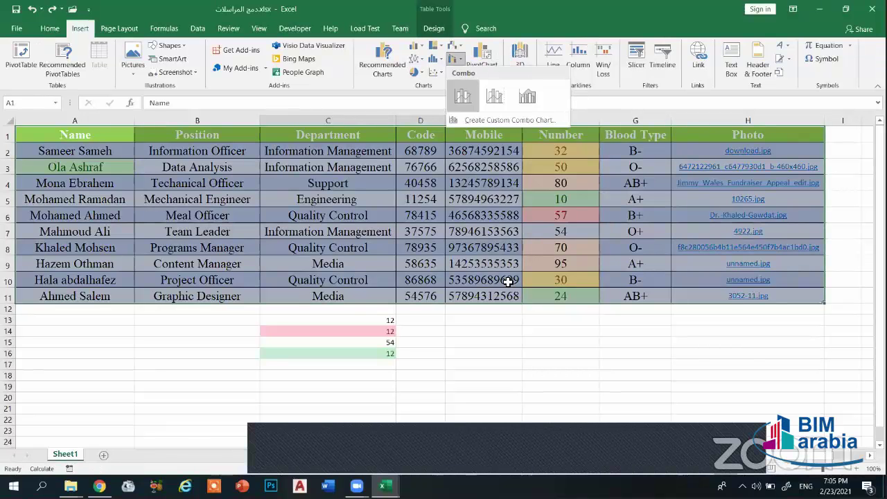
key("Right")
key("Right")
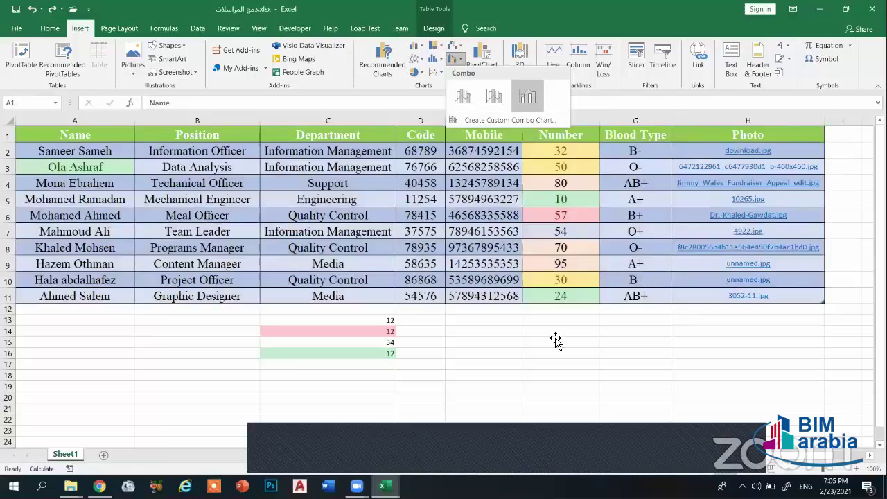
key("Return")
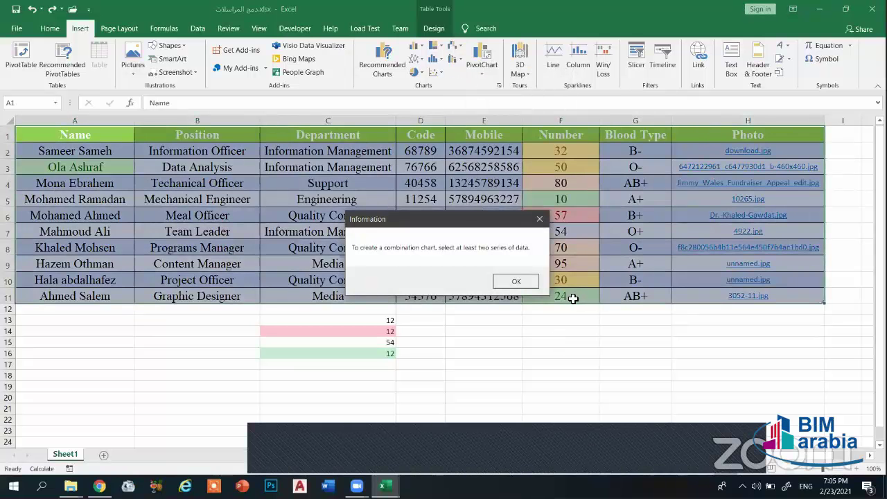
key("Return")
left_click(560, 342)
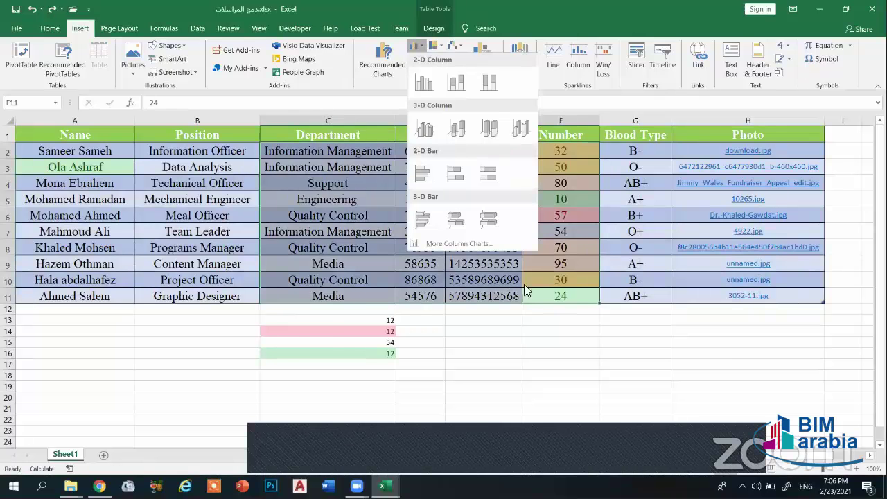
Insert a clustered column chart, delete it, and select an empty cell below the table
key("Return")
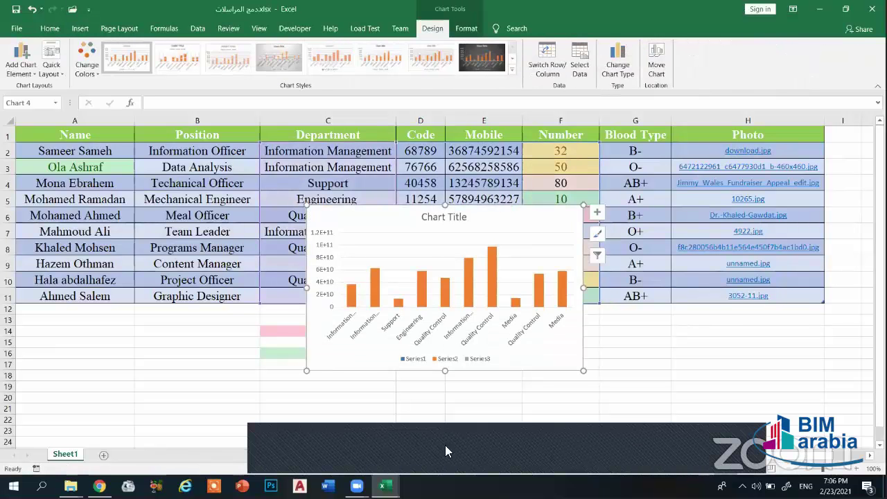
key("Delete")
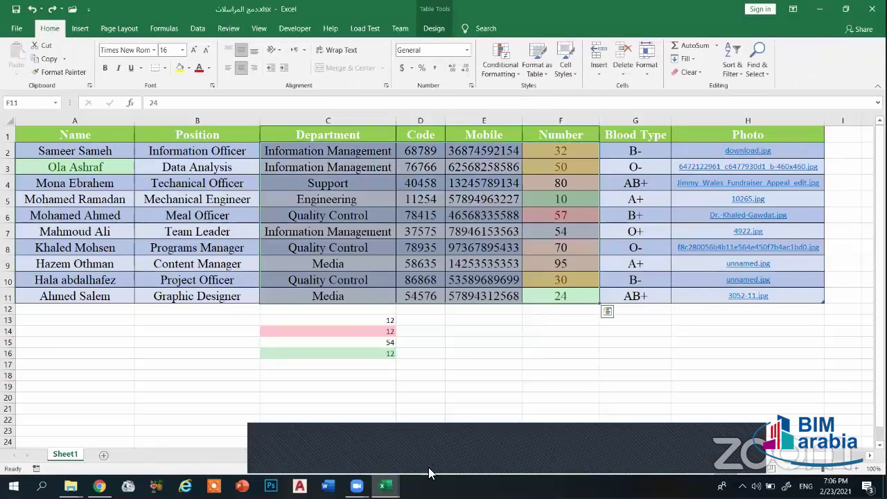
left_click(484, 331)
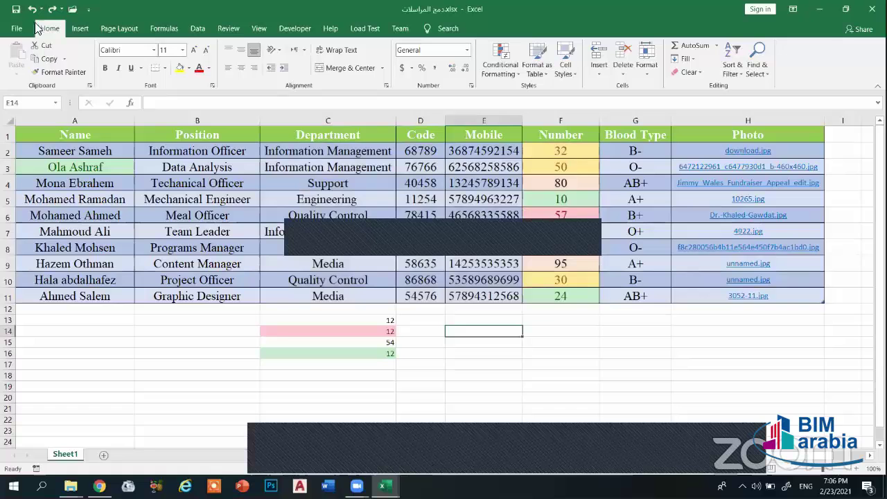
Spell-check the sheet, changing 'Techanical' in B4 to 'Technical', and acknowledge completion
left_click(80, 35)
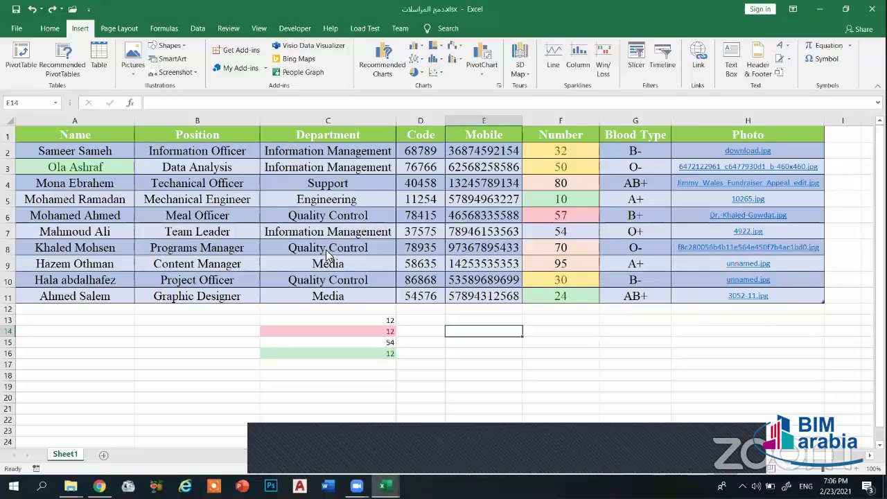
key("alt+r")
key("F7")
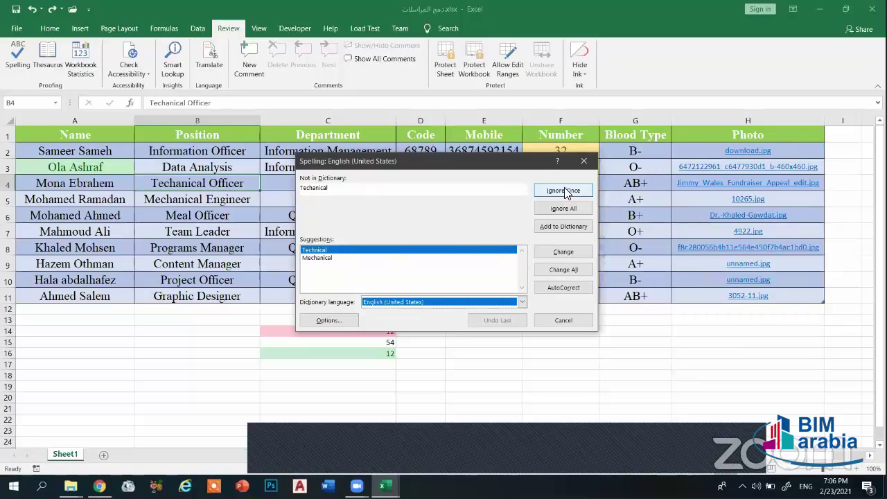
key("Return")
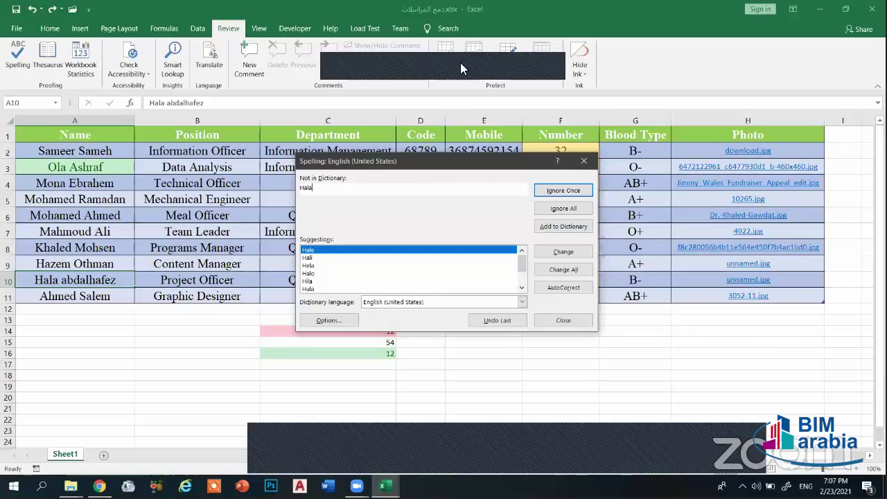
key("Escape")
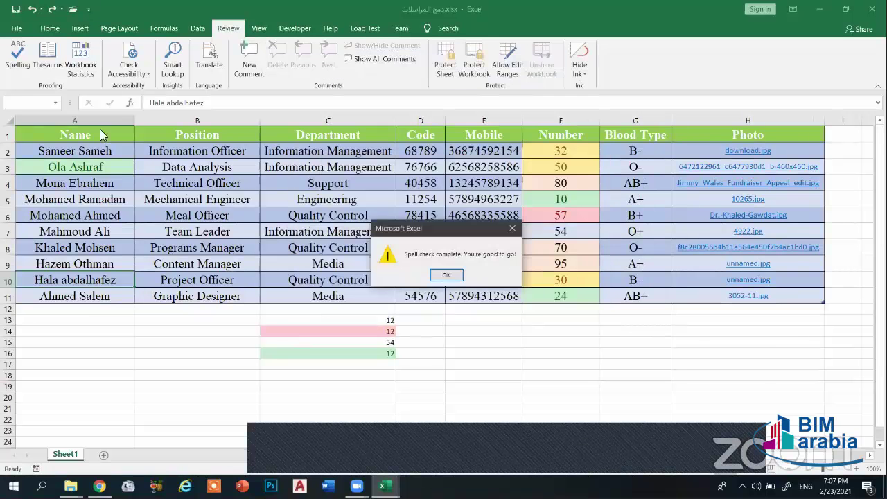
key("Return")
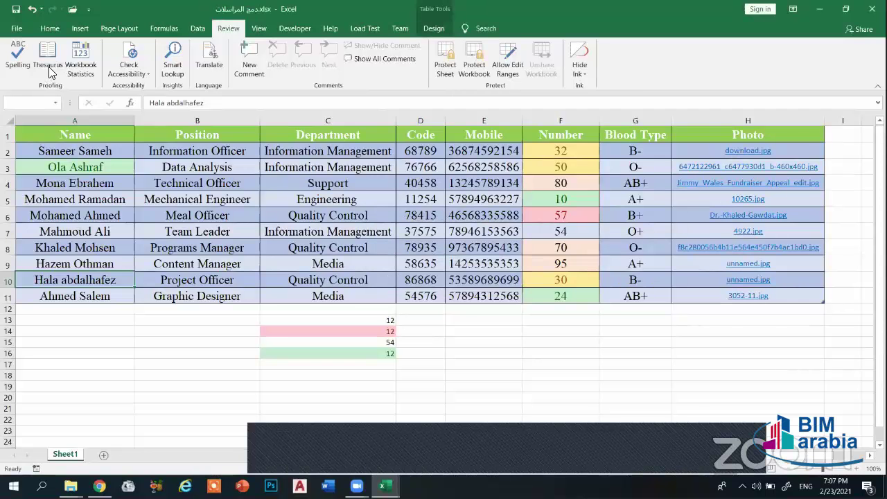
left_click(46, 64)
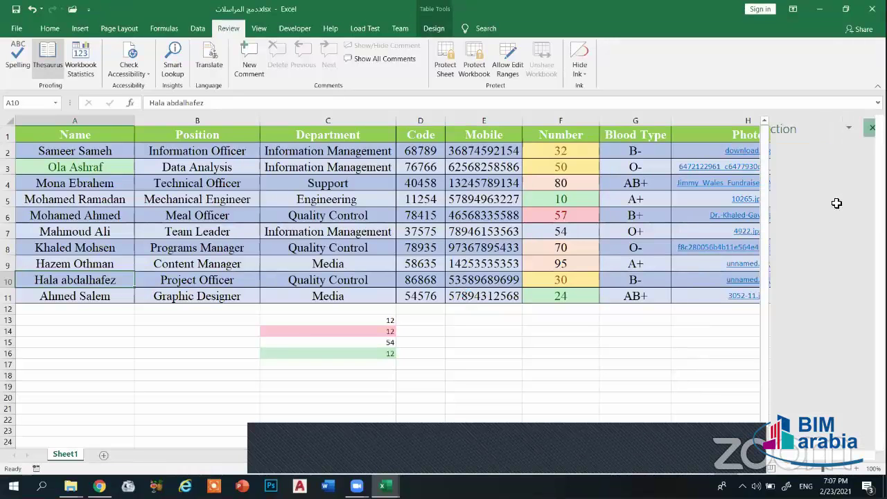
double_click(202, 199)
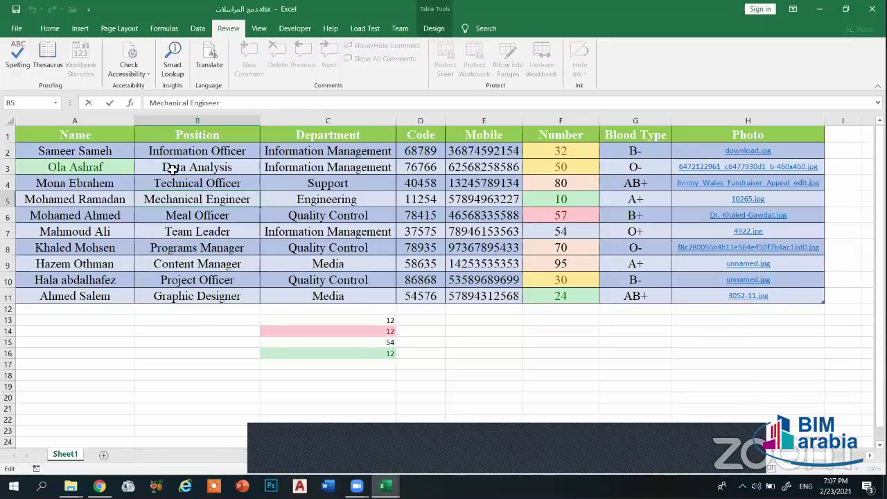
key("Return")
left_click(58, 69)
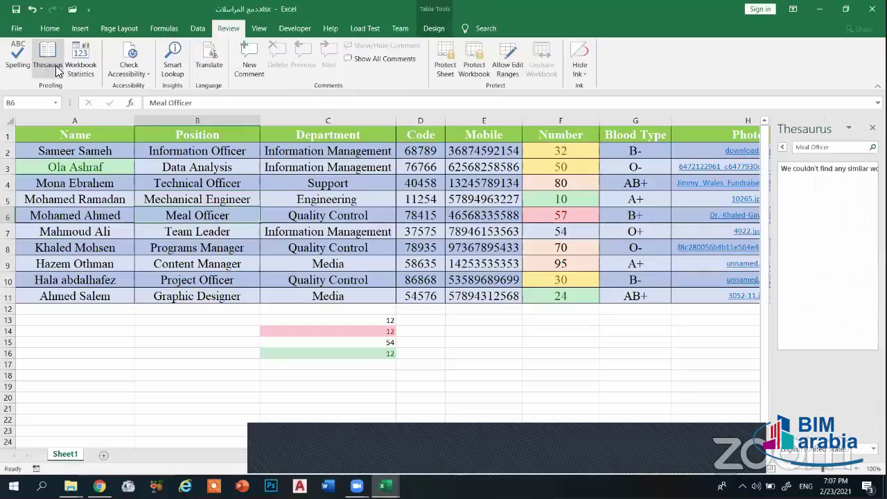
left_click(842, 148)
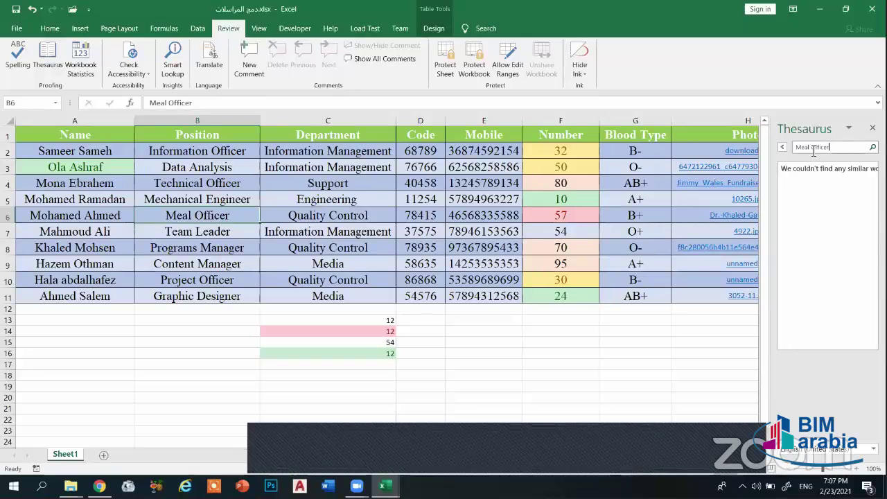
key("ctrl+Left")
key("BackSpace")
key("BackSpace")
key("BackSpace")
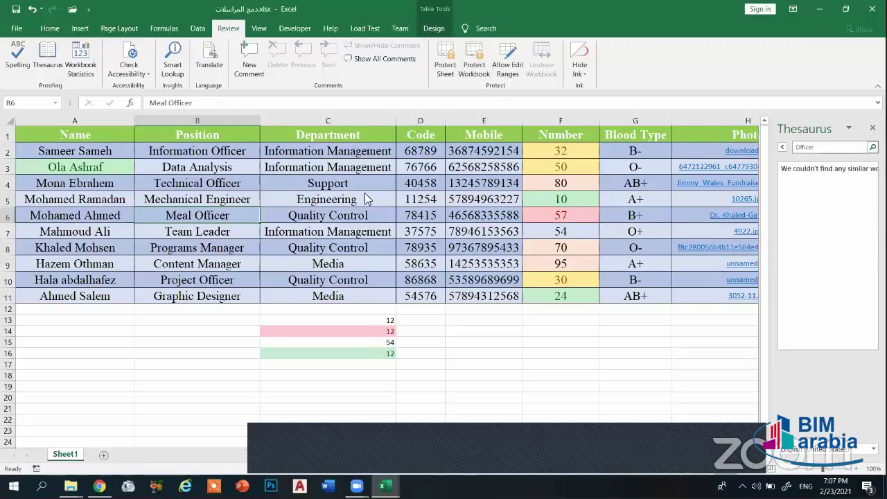
key("Return")
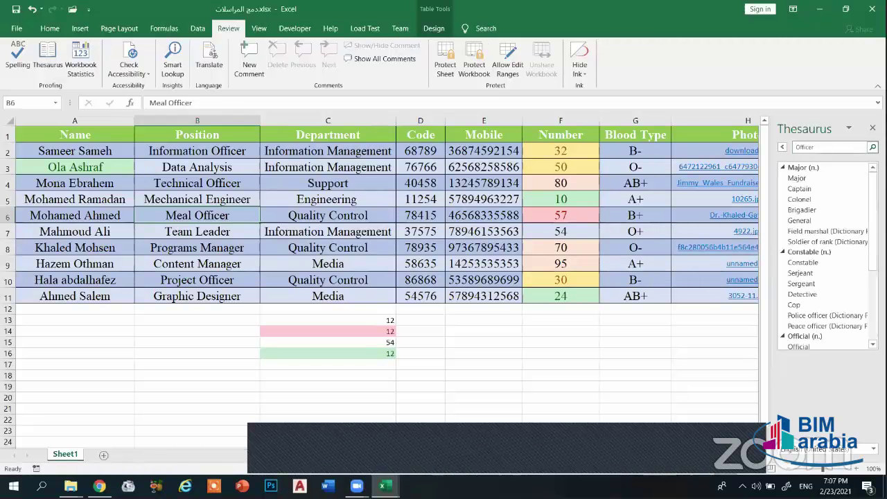
key("shift+F7")
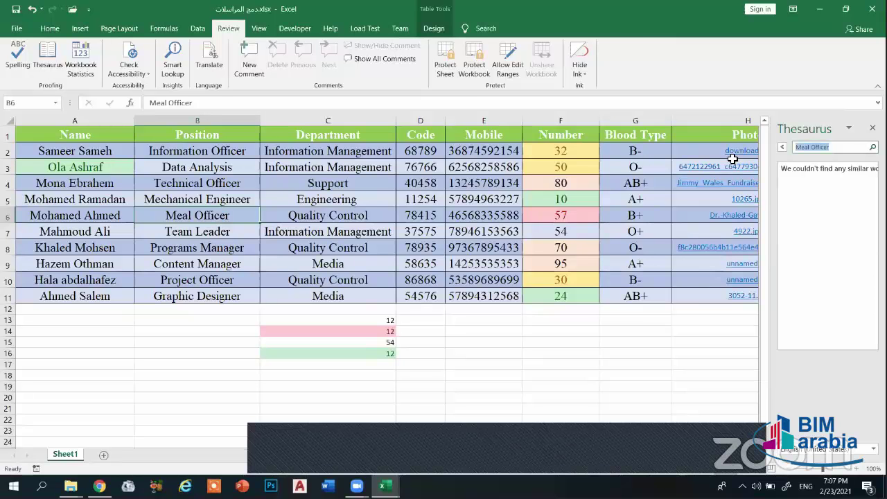
left_click(811, 148)
key("BackSpace")
key("Return")
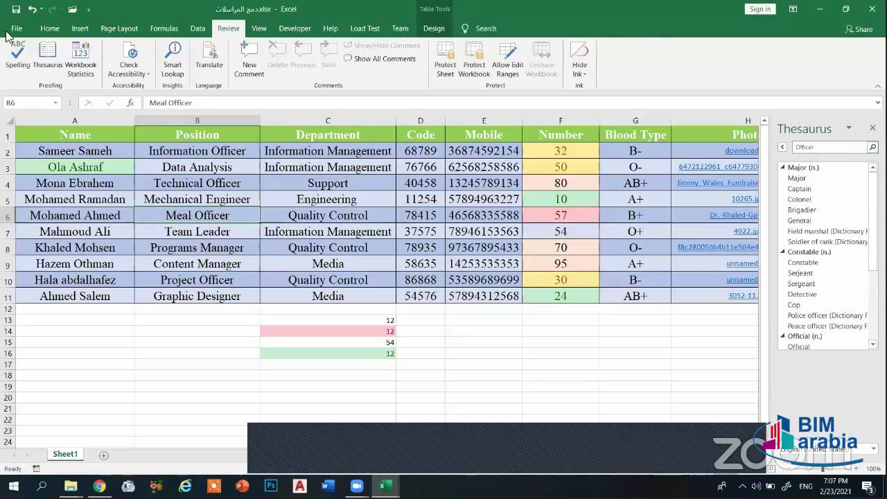
left_click(47, 55)
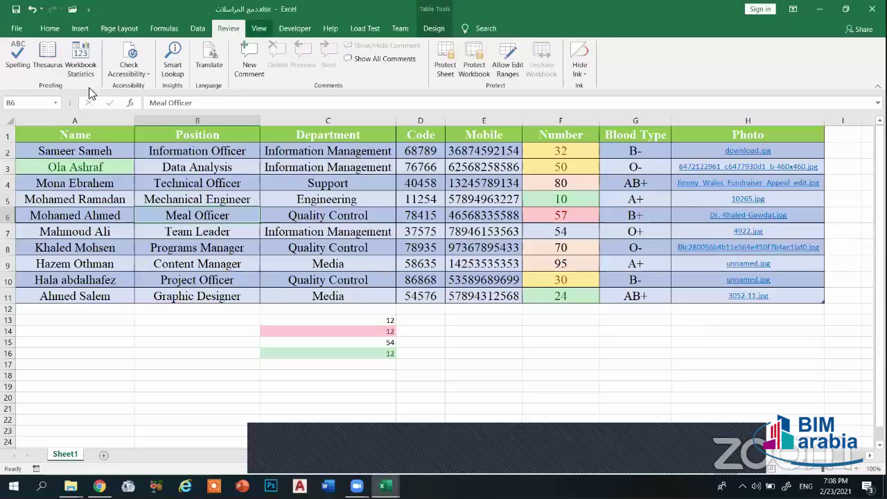
Select cell B14 and toggle the sheet gridlines off and back on
scroll(89, 94, "down", 1)
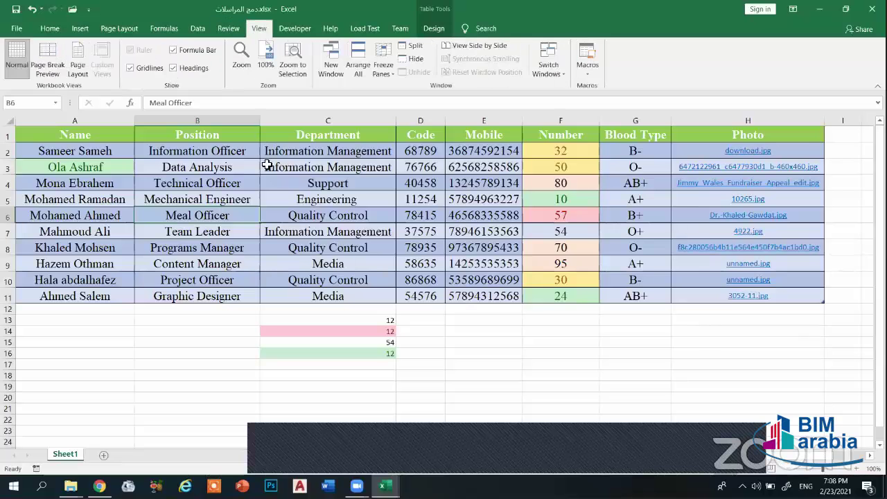
left_click(197, 336)
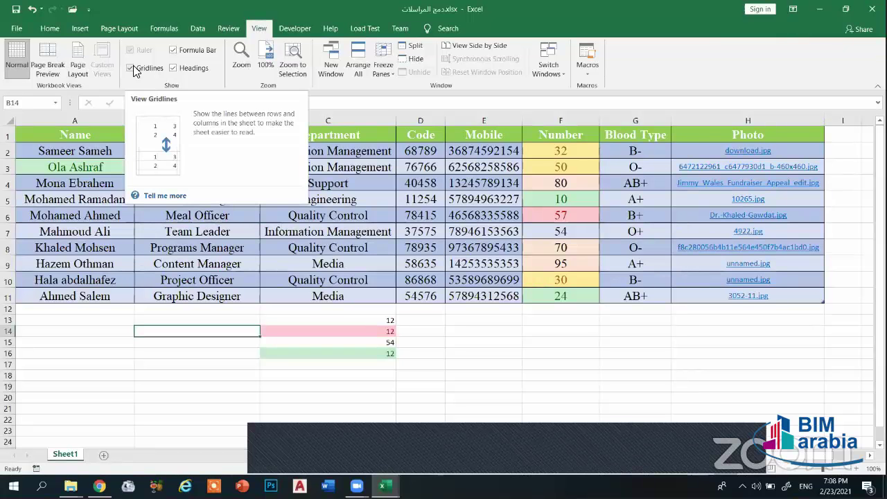
left_click(131, 68)
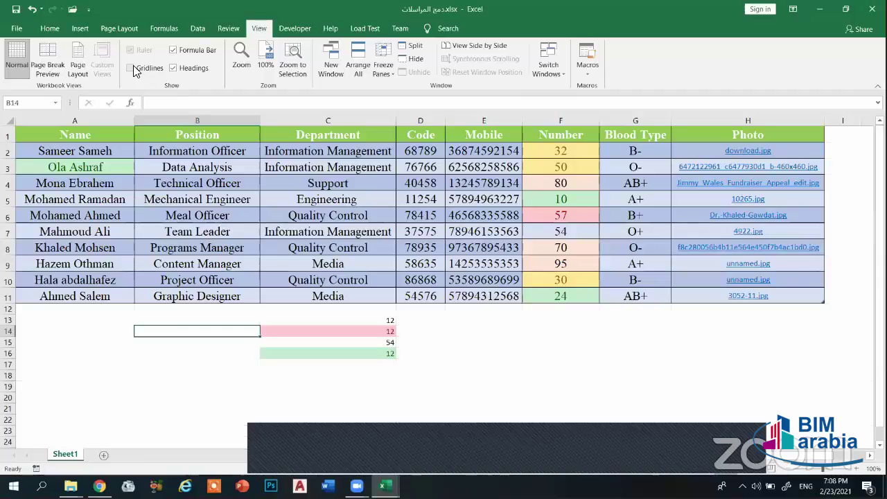
left_click(131, 68)
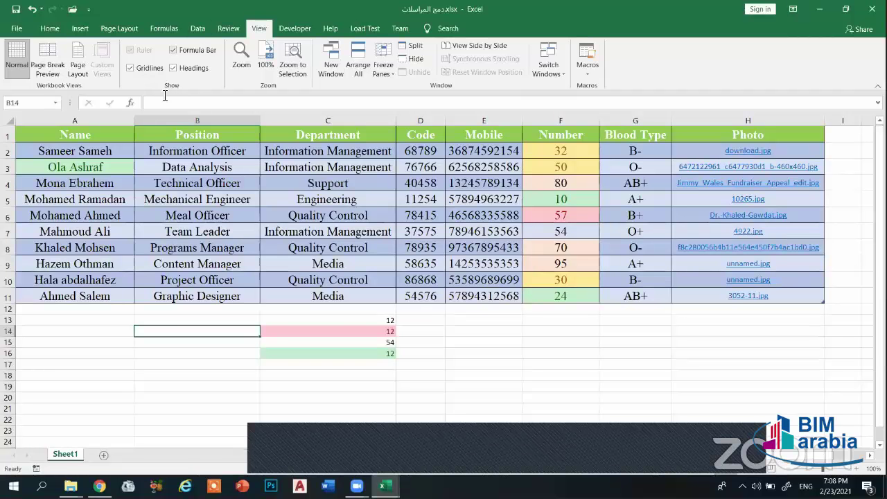
Hide and re-show the formula bar, then toggle the row and column headings
right_click(208, 385)
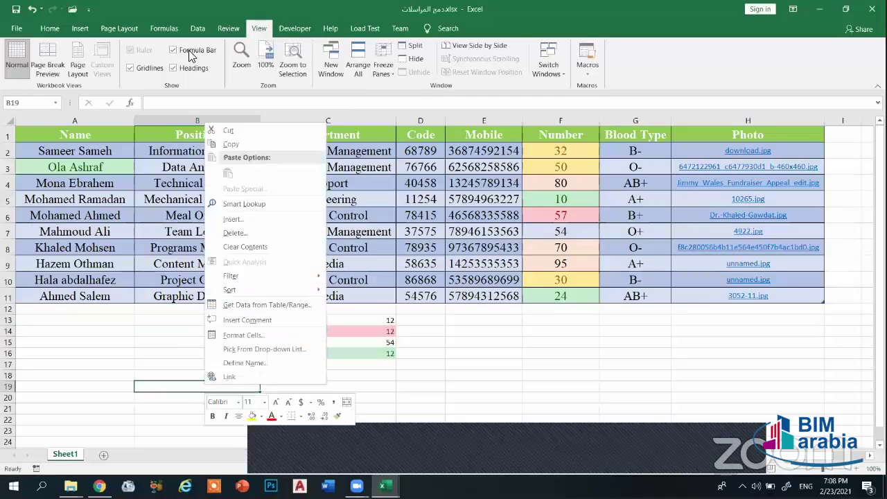
left_click(191, 52)
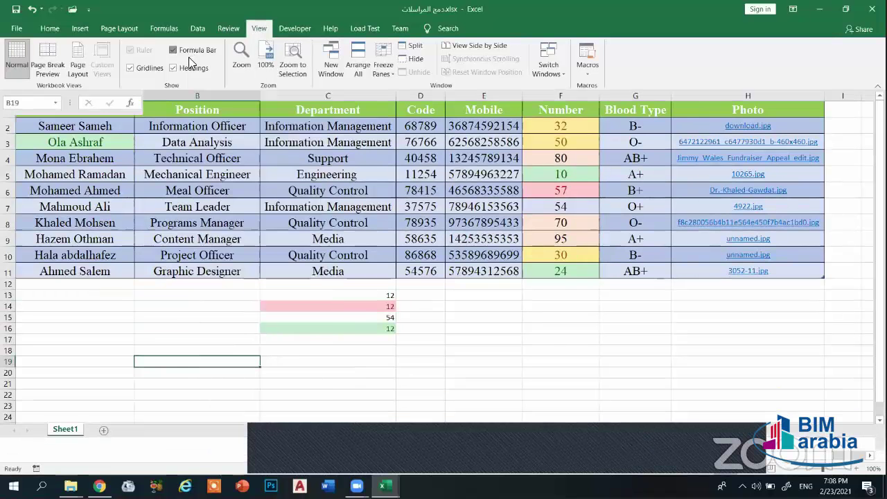
left_click(174, 50)
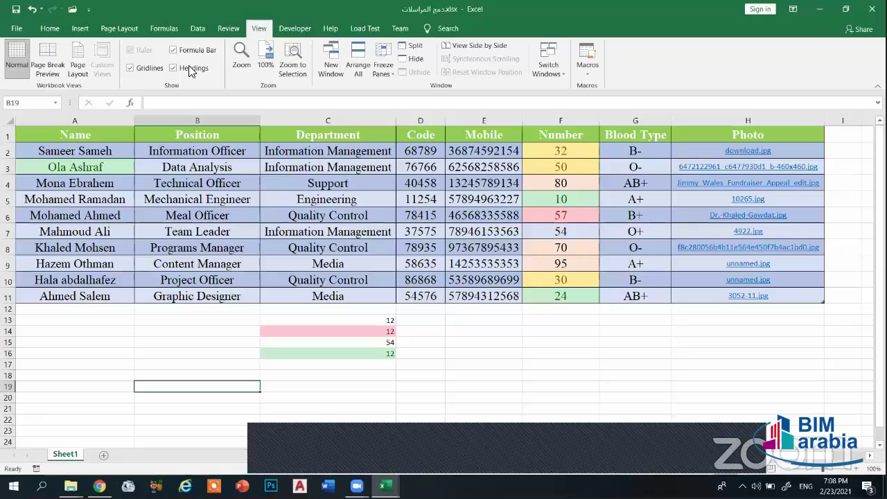
left_click(191, 71)
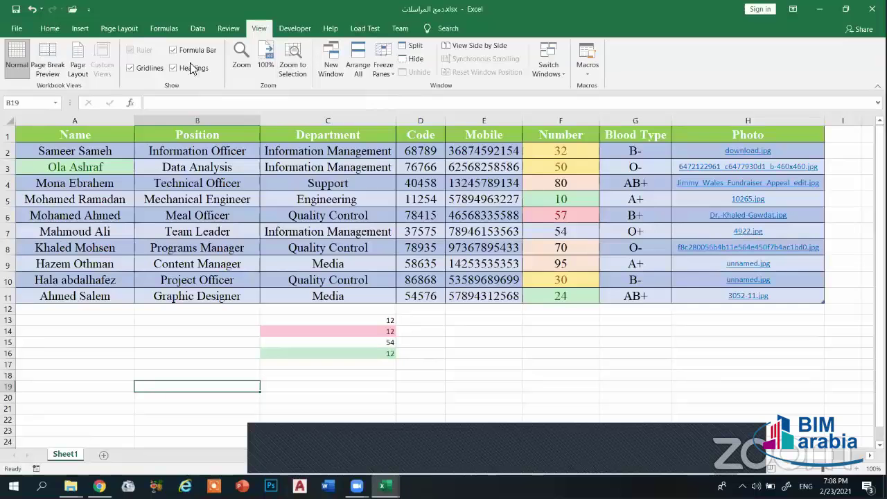
right_click(99, 28)
right_click(119, 11)
scroll(427, 83, "up", 4)
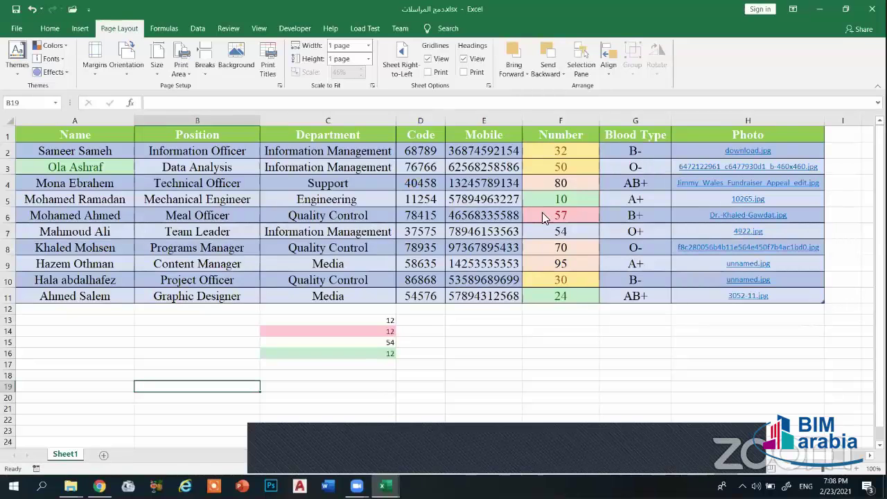
Preview the printout, switch gridline printing on and back off, and preview again
key("ctrl+p")
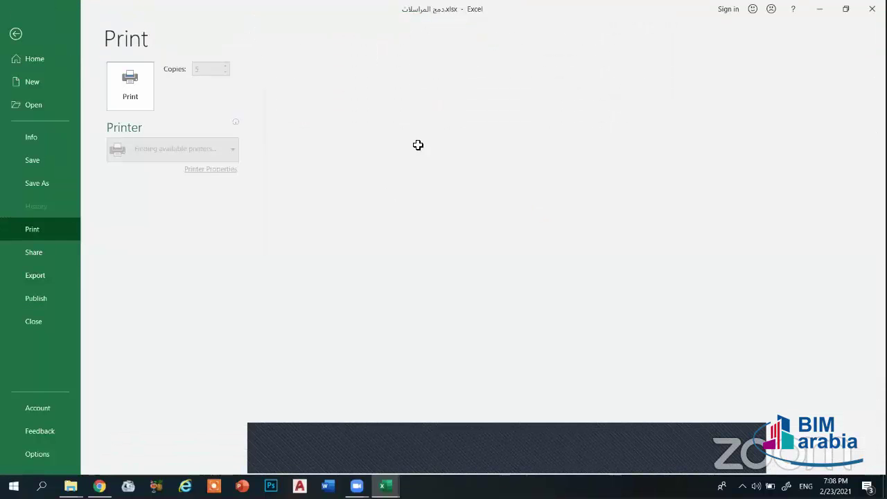
key("Escape")
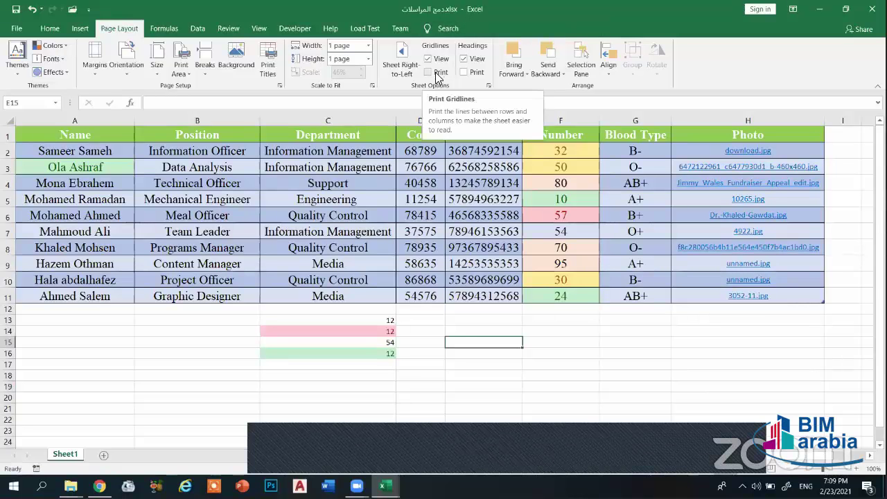
left_click(438, 75)
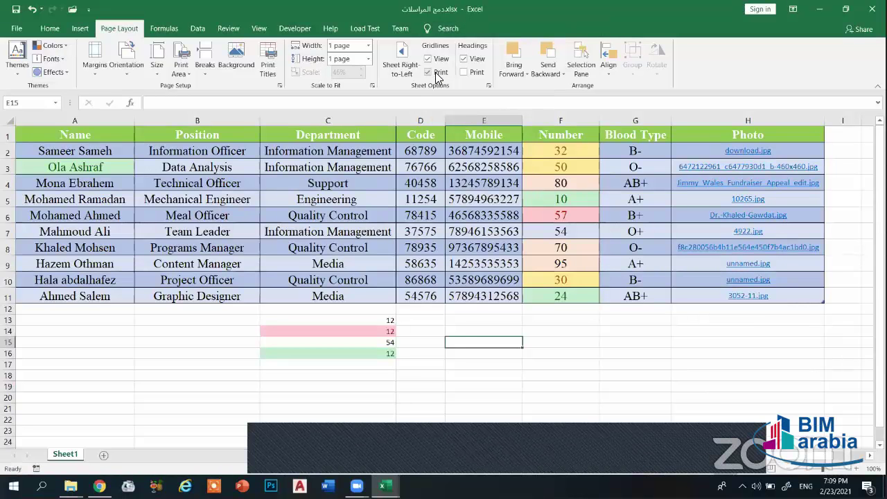
left_click(440, 74)
key("ctrl+p")
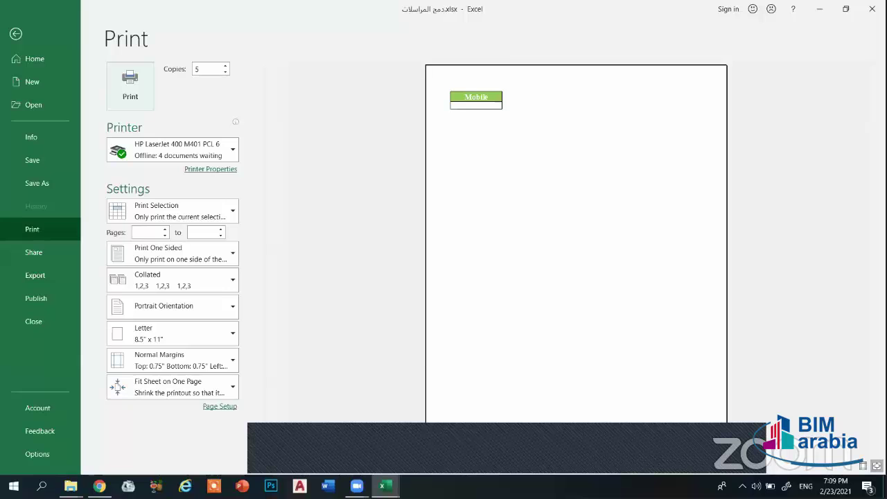
key("Escape")
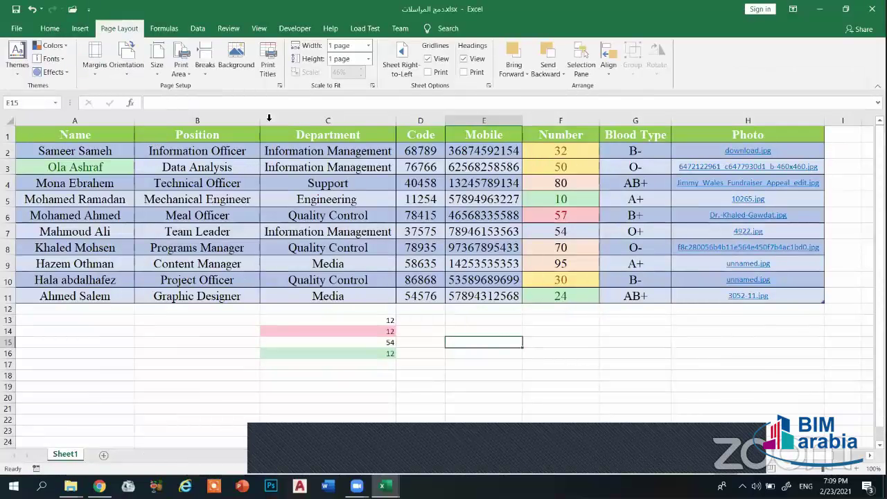
Select cell B17 below the helper cells and return to the Home tab
left_click(475, 74)
left_click(219, 365)
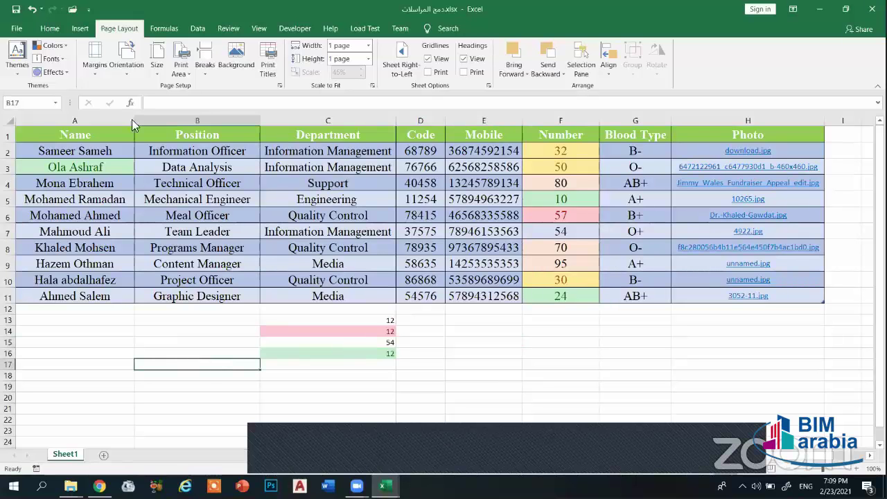
left_click(162, 30)
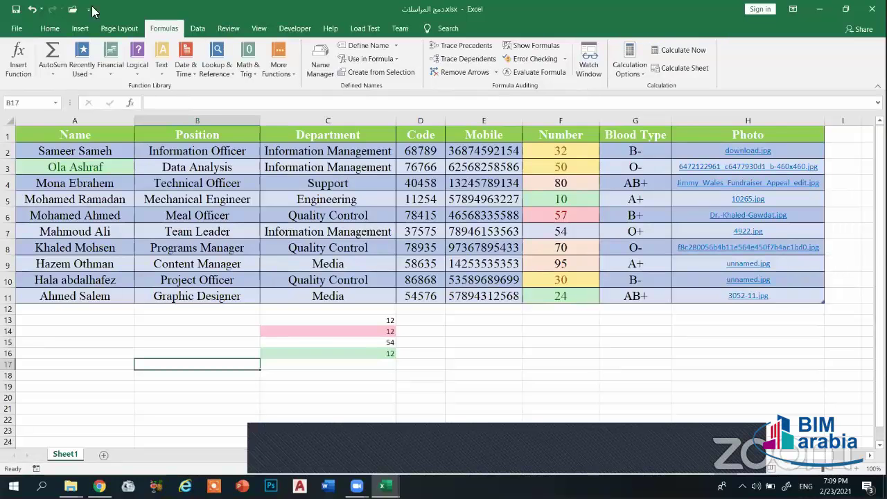
scroll(42, 26, "up", 1)
scroll(27, 31, "up", 2)
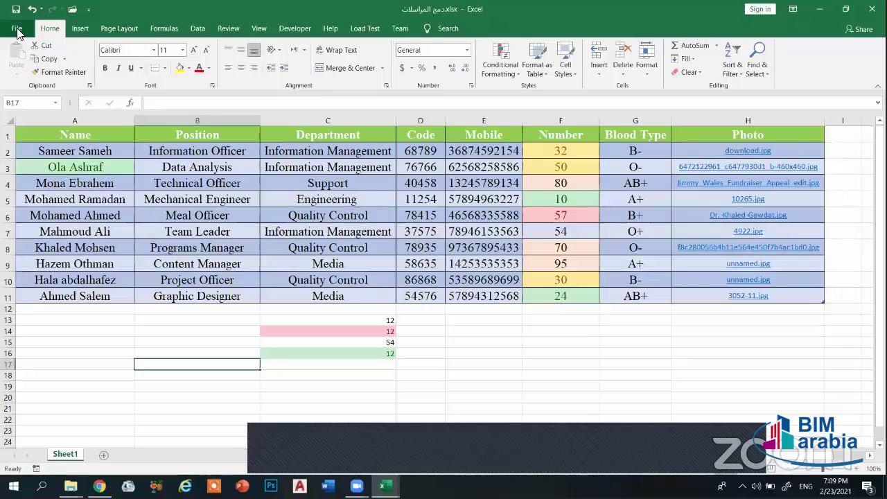
Open the File page and leave it, then cycle through Insert, Review and View back to Page Layout
left_click(24, 28)
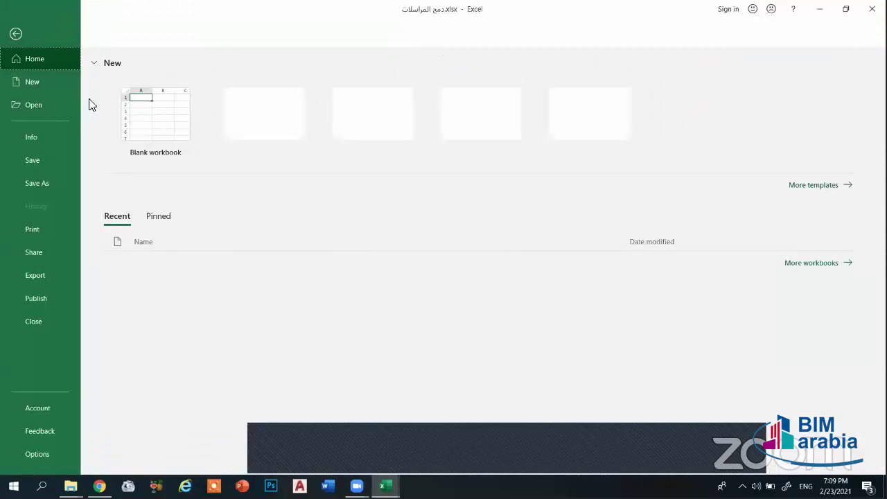
key("Escape")
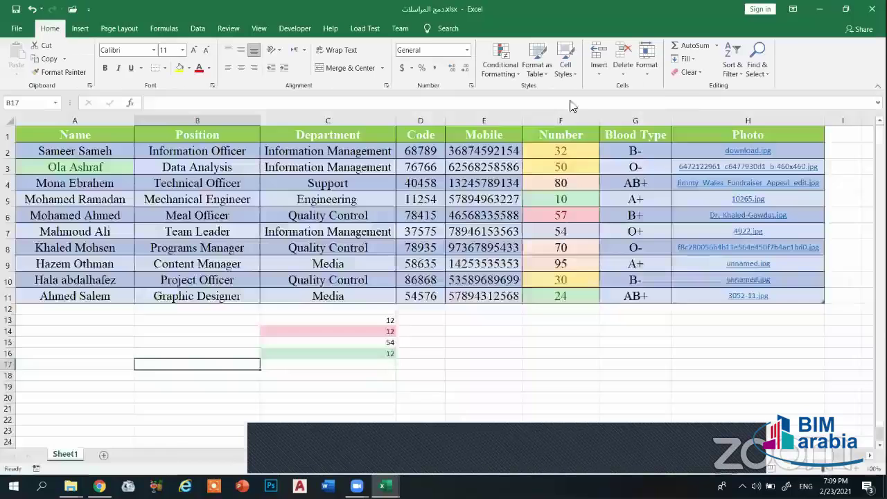
left_click(80, 28)
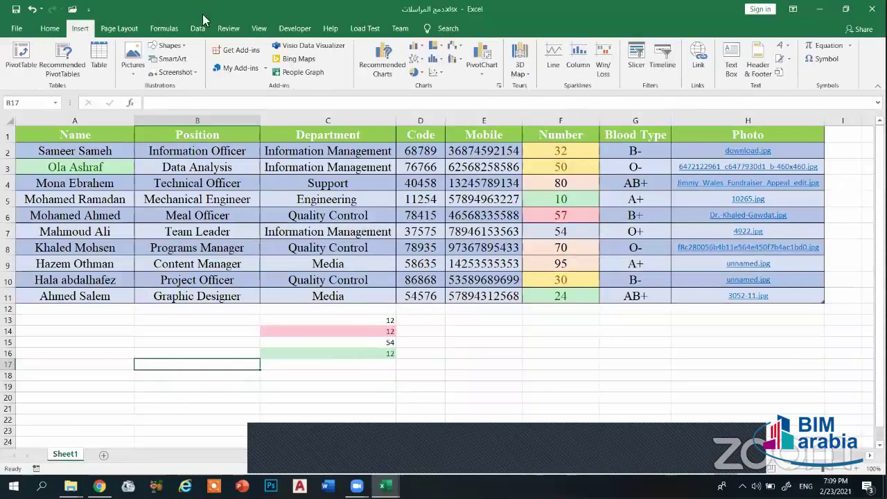
left_click(120, 29)
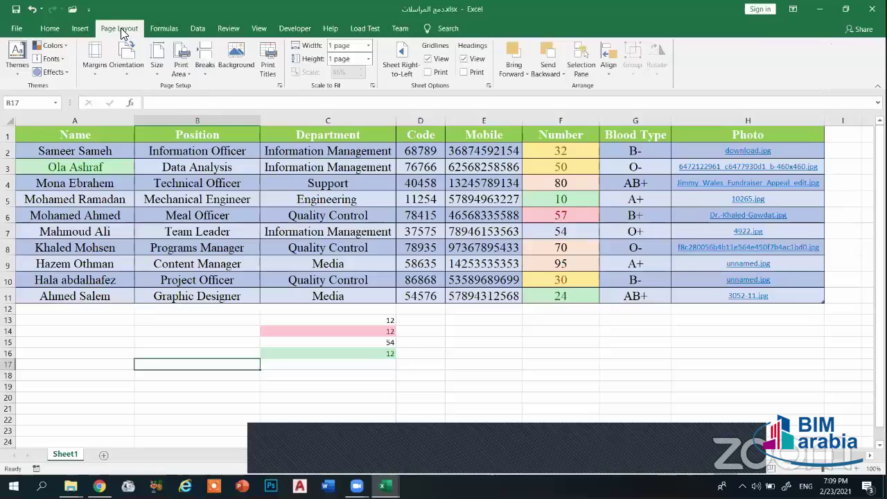
left_click(228, 29)
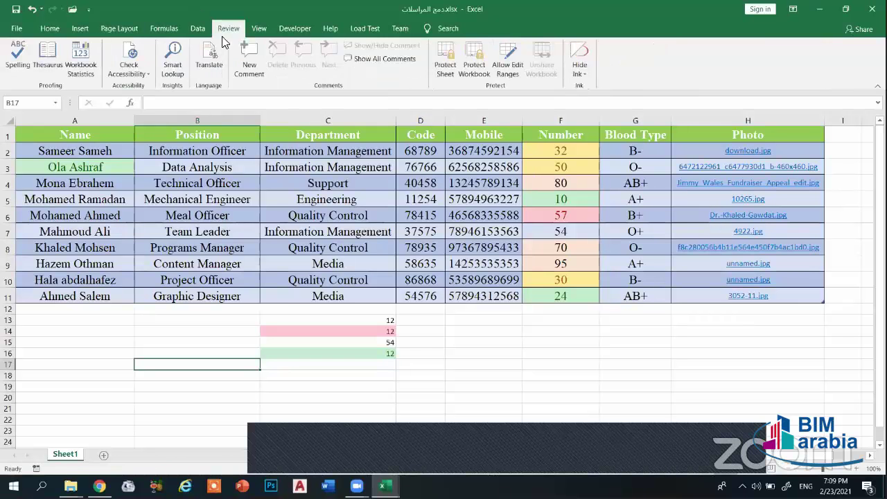
left_click(259, 29)
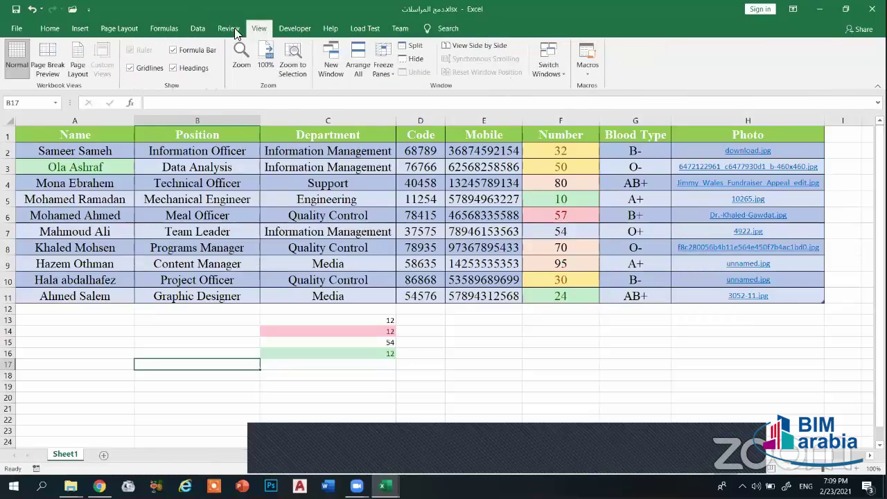
left_click(228, 29)
left_click(141, 31)
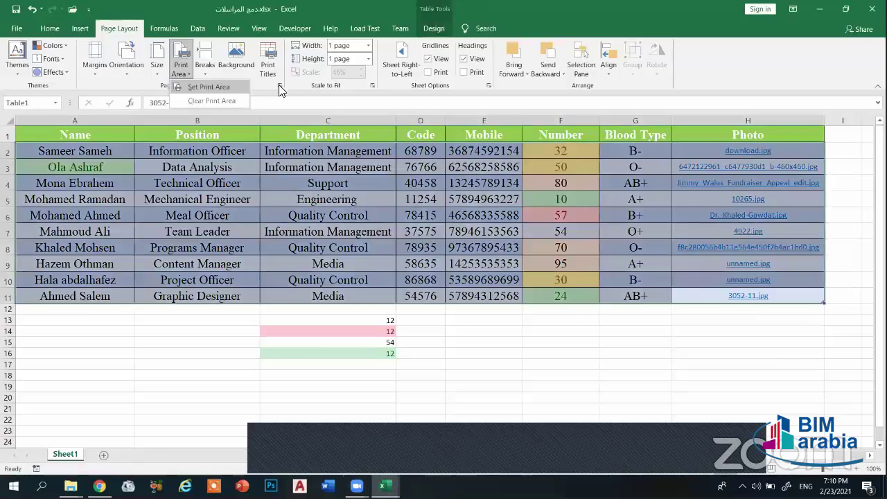
In Page Setup, set row 1 ($1:$1) to repeat at top, keep print area Table1, and confirm
left_click(281, 90)
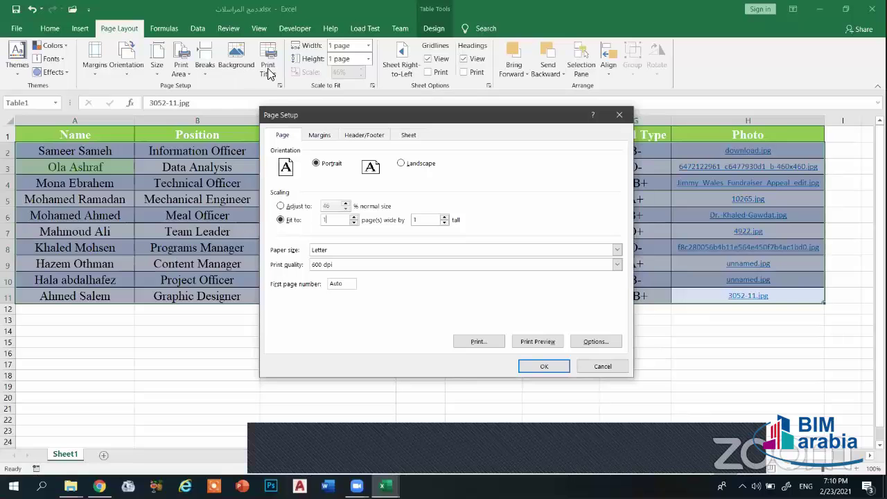
left_click(411, 136)
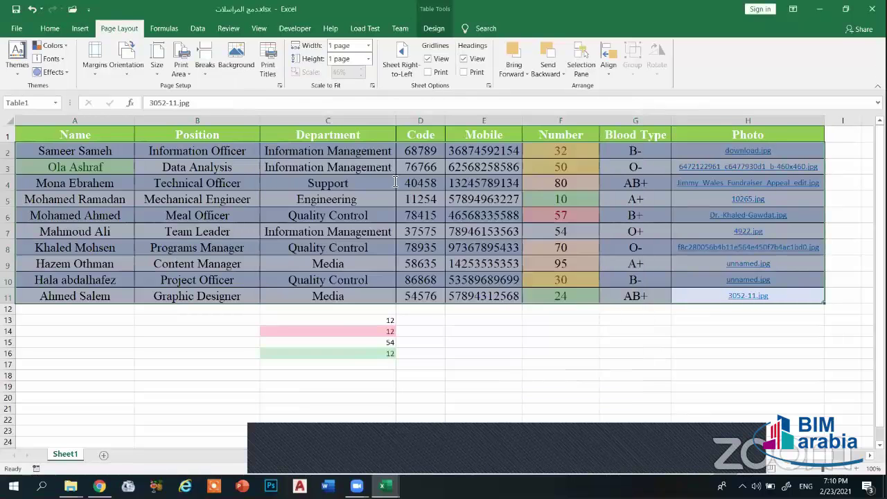
left_click(394, 182)
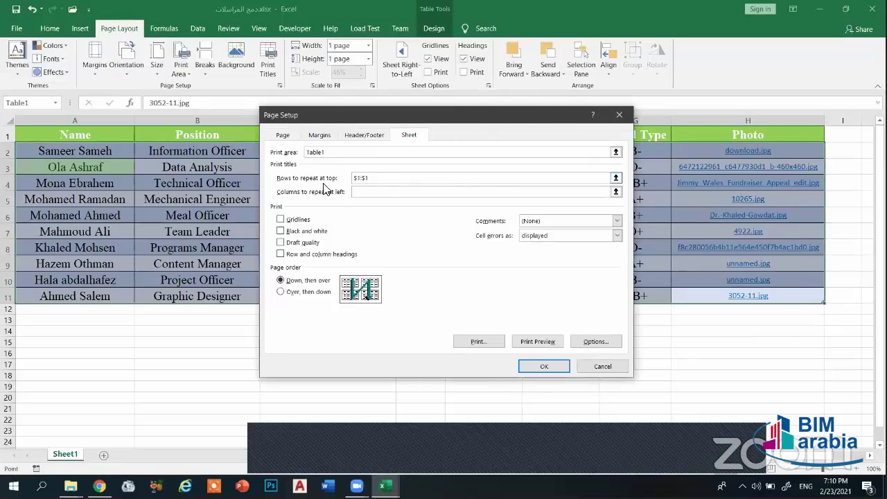
left_click(361, 182)
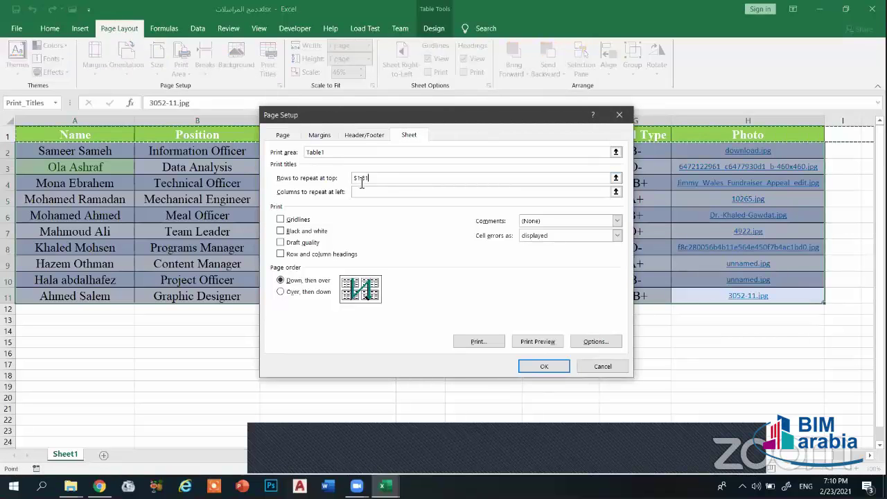
left_click(337, 182)
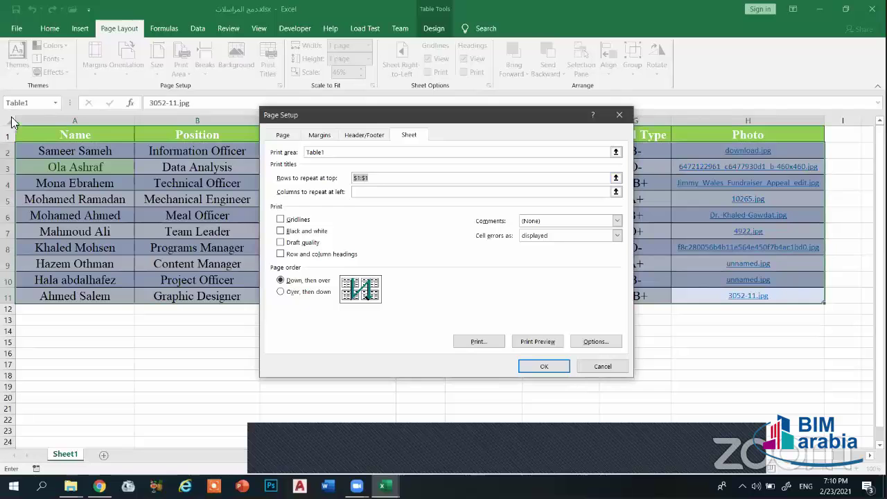
key("Delete")
type("Print_Titles")
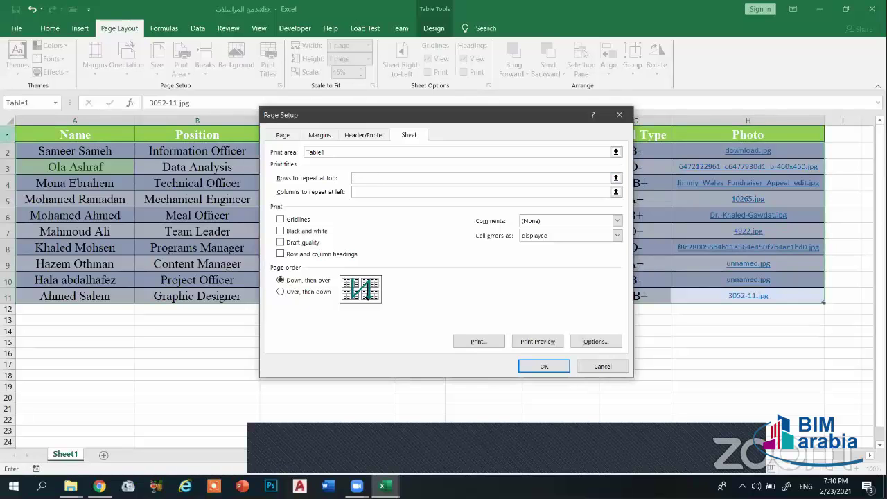
left_click(545, 368)
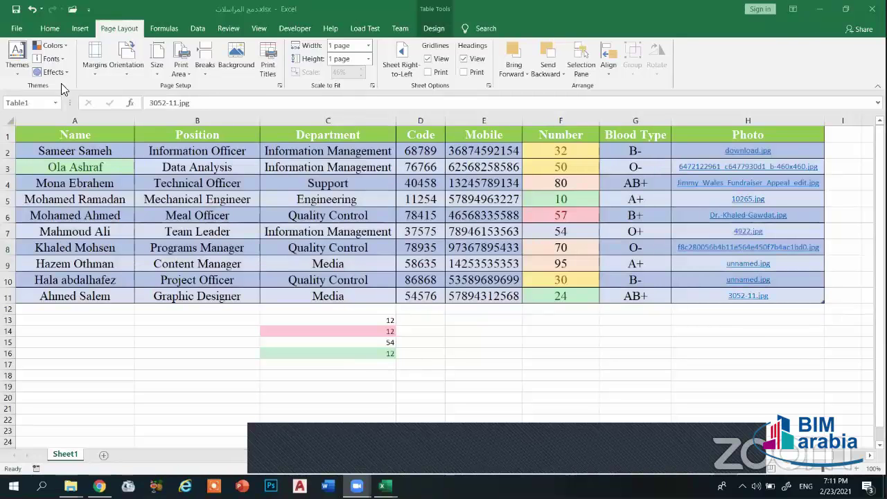
left_click(82, 29)
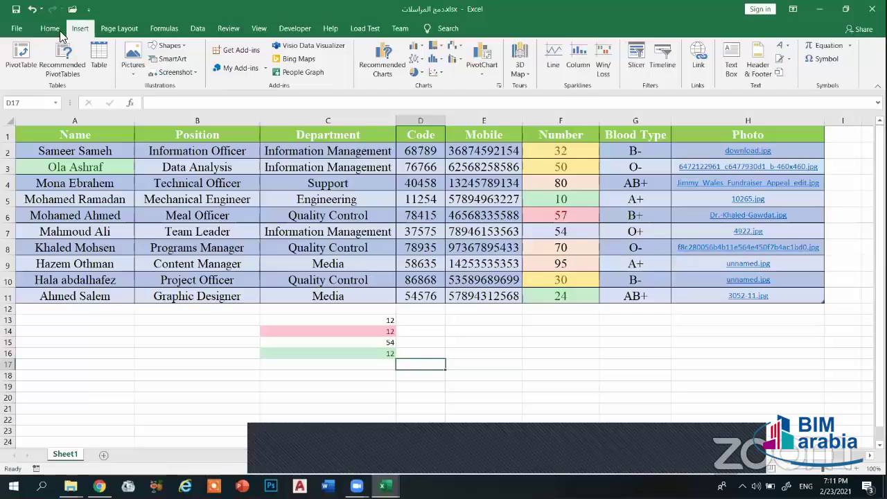
left_click(127, 31)
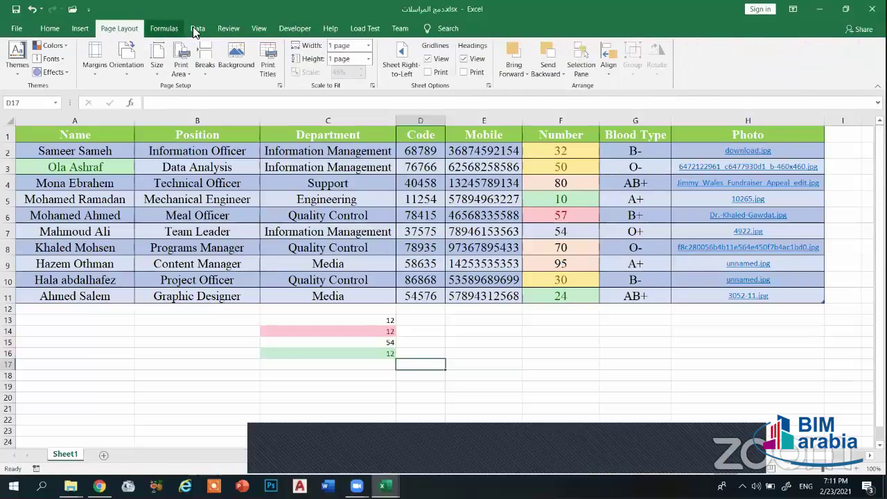
scroll(194, 33, "down", 1)
scroll(242, 32, "down", 1)
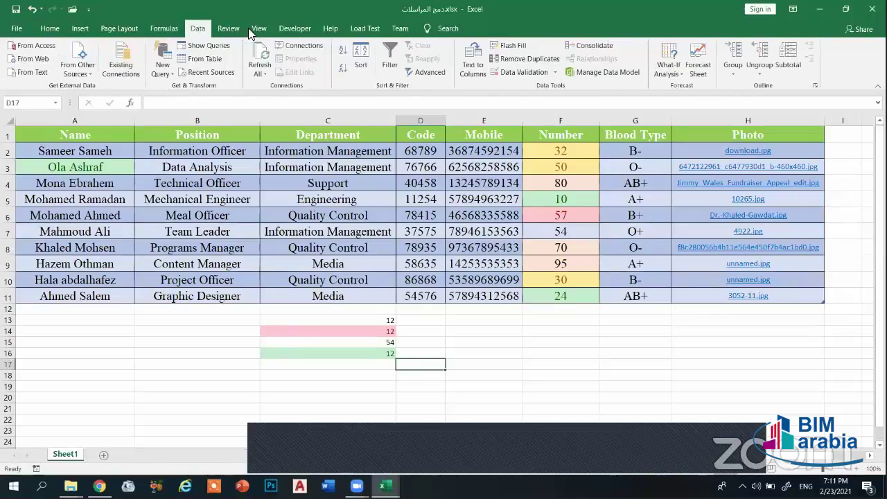
scroll(270, 29, "down", 2)
scroll(66, 33, "down", 1)
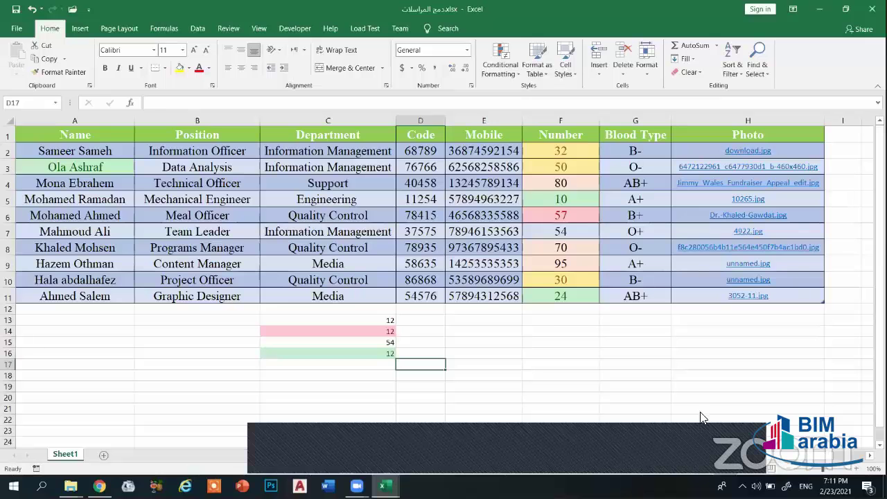
key("Up")
key("Up")
key("Up")
key("Right")
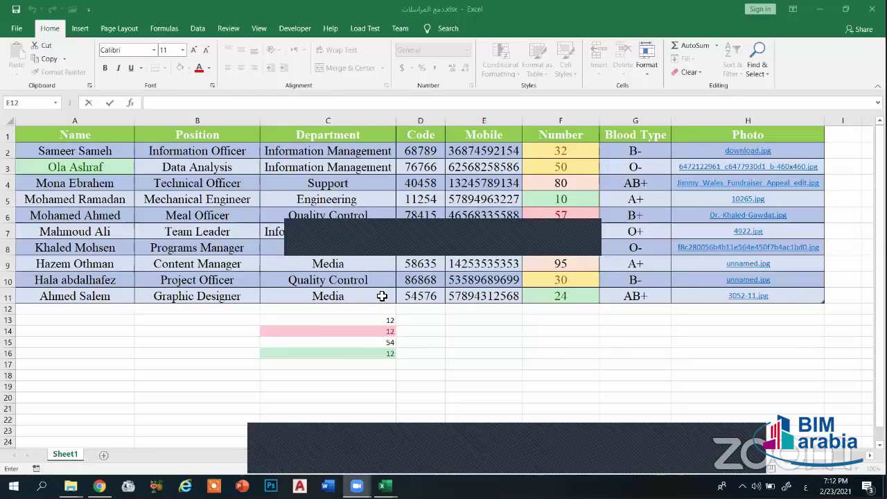
left_click(382, 296)
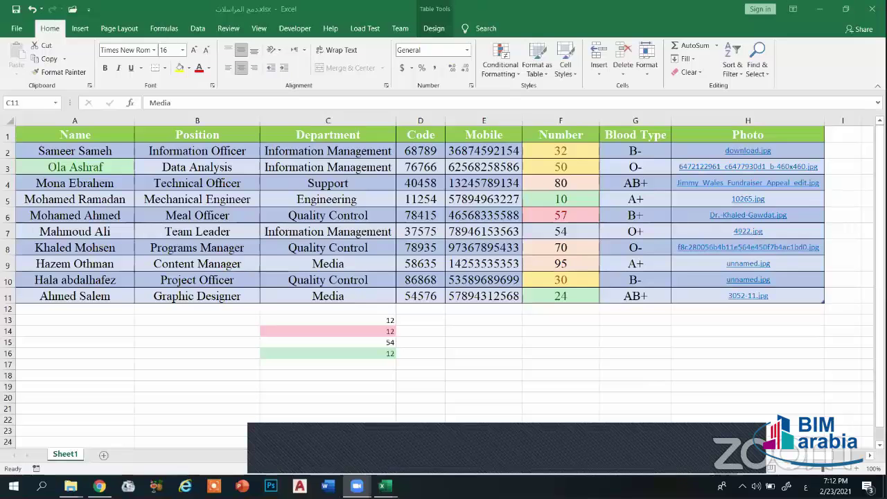
left_click(9, 133)
left_click(10, 151)
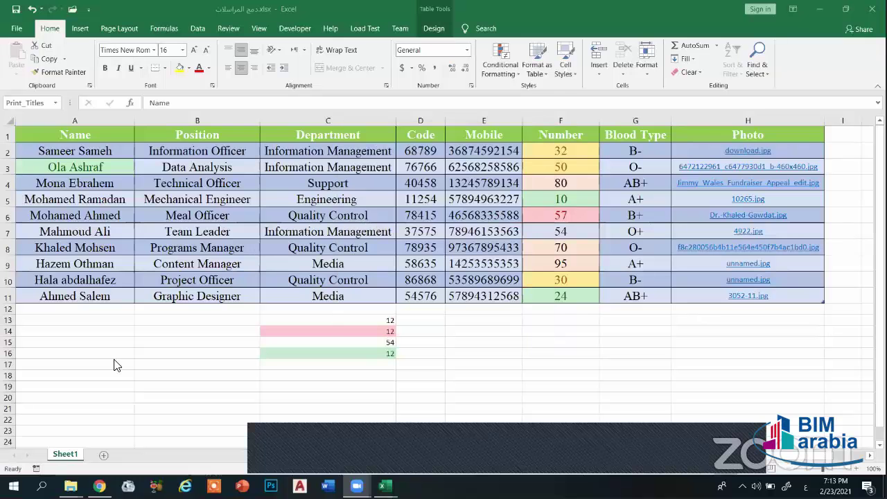
left_click(121, 360)
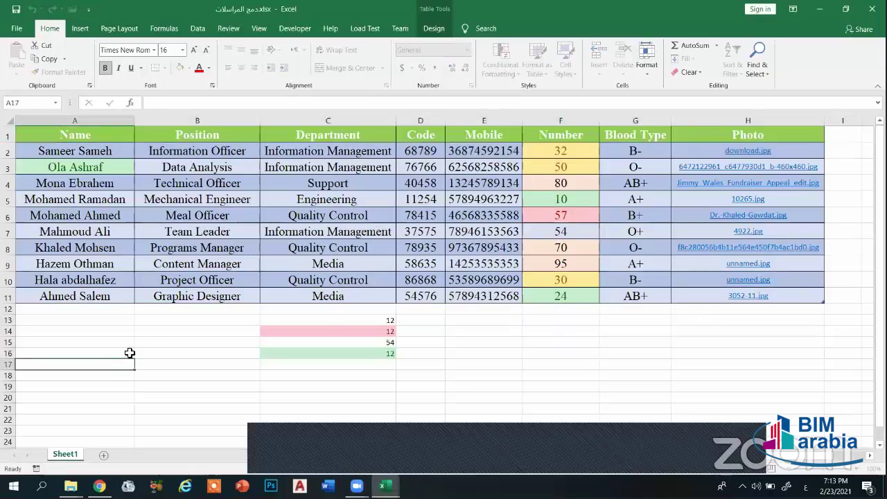
left_click(146, 343)
left_click(198, 332)
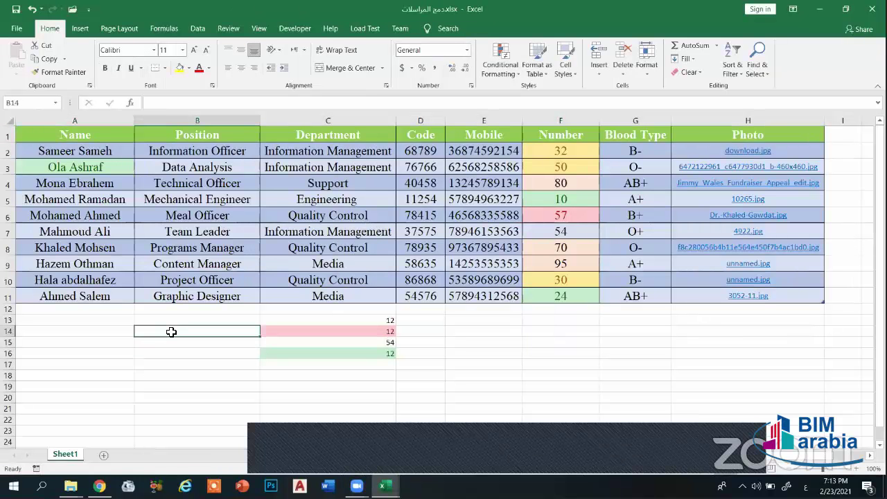
left_click(179, 320)
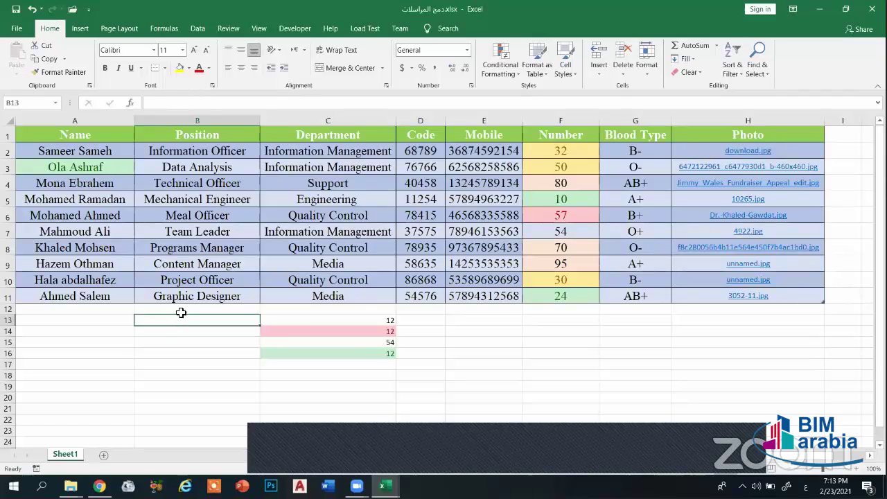
left_click(183, 310)
left_click(103, 331)
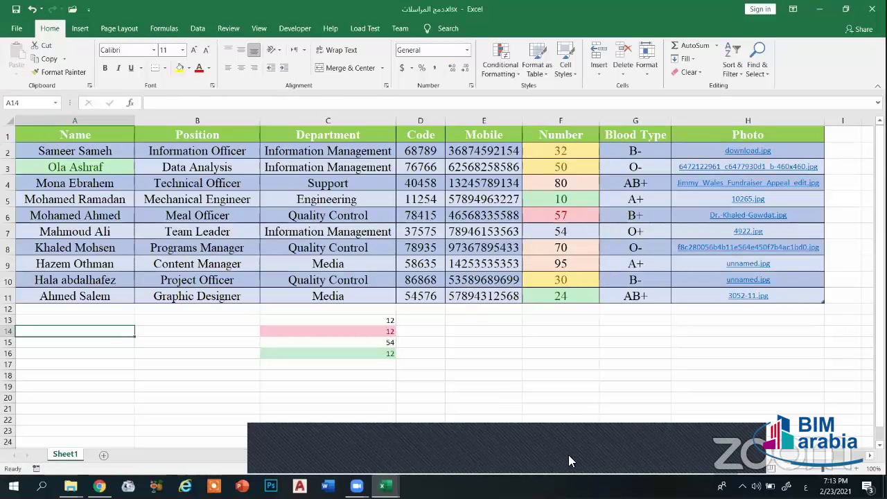
left_click(375, 365)
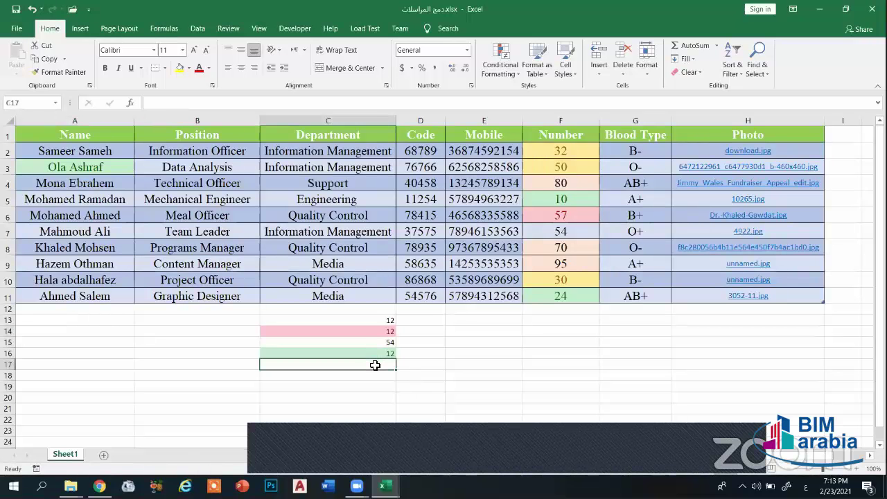
left_click(374, 352)
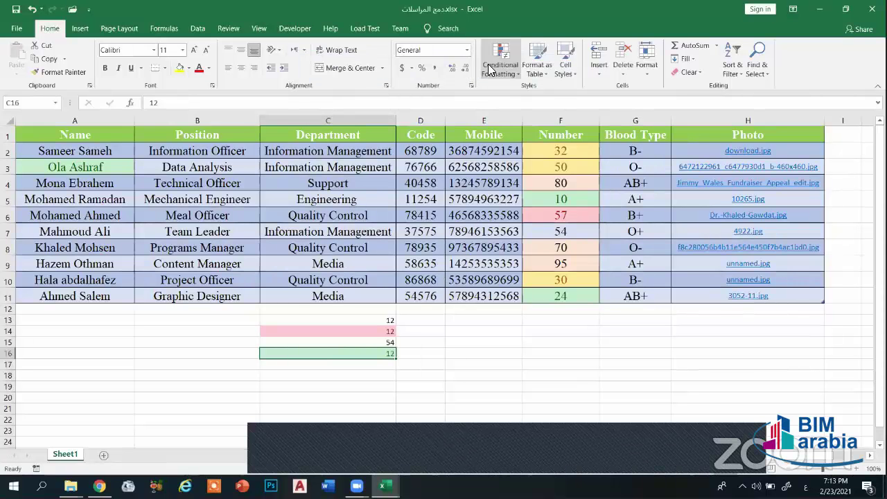
left_click(373, 386)
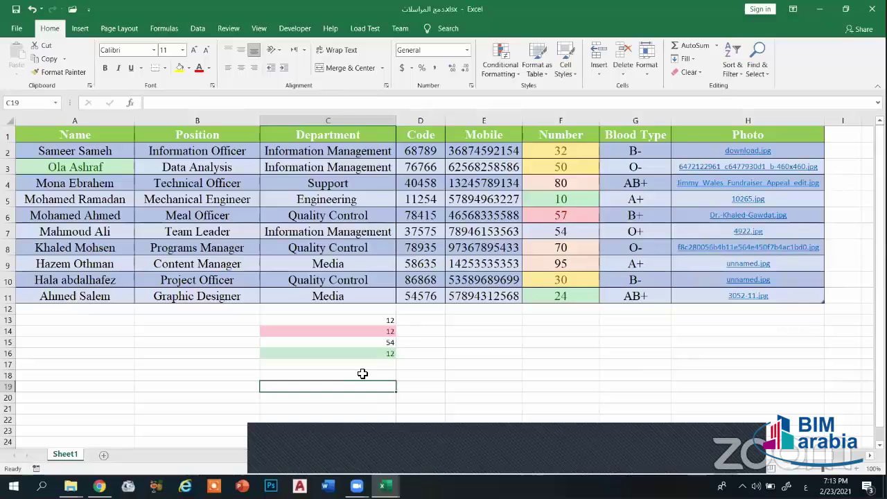
left_click(362, 374)
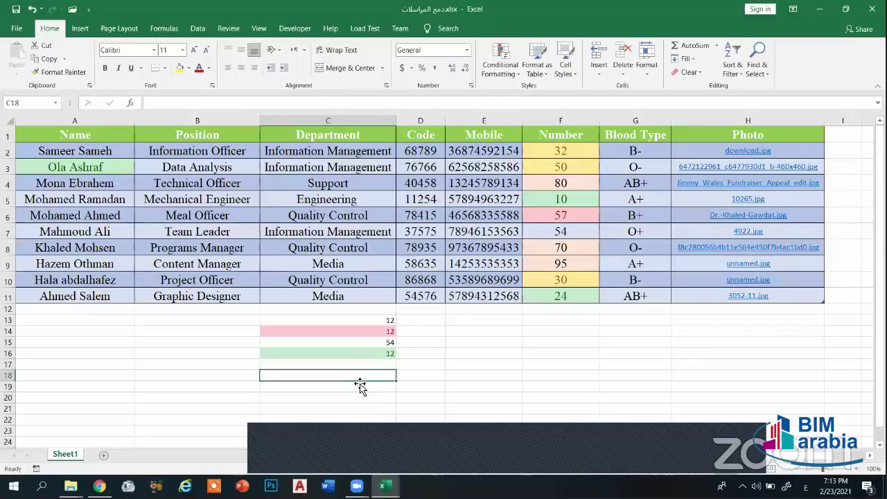
left_click(359, 388)
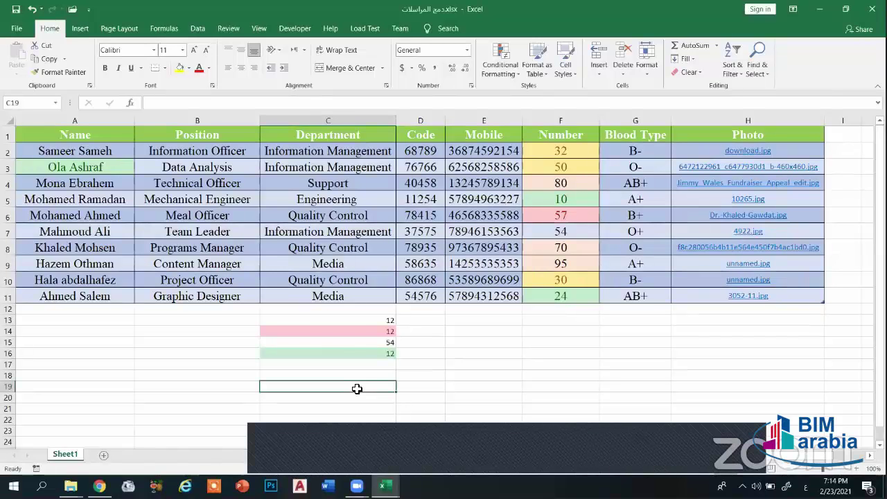
left_click(373, 354)
left_click(382, 332)
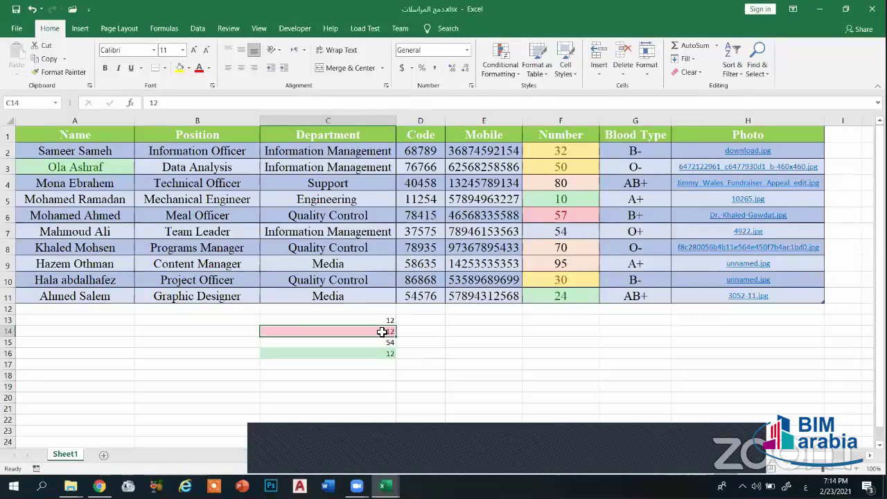
key("Down")
key("Down")
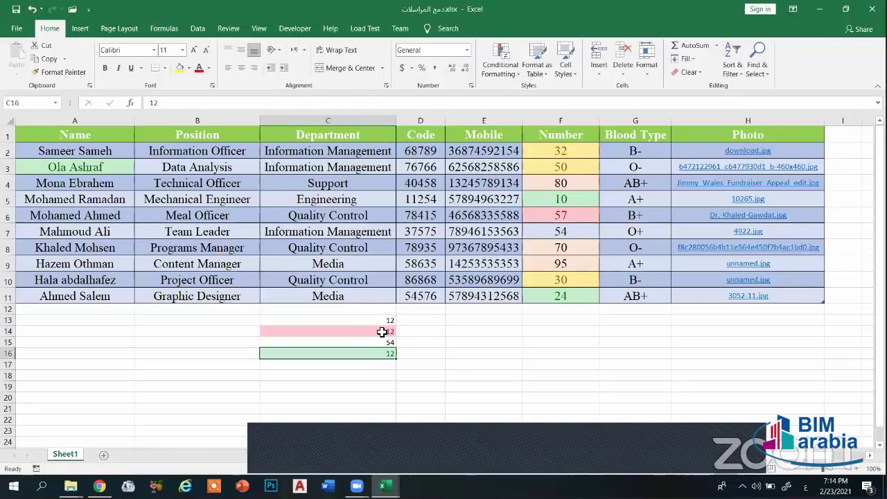
left_click(359, 332)
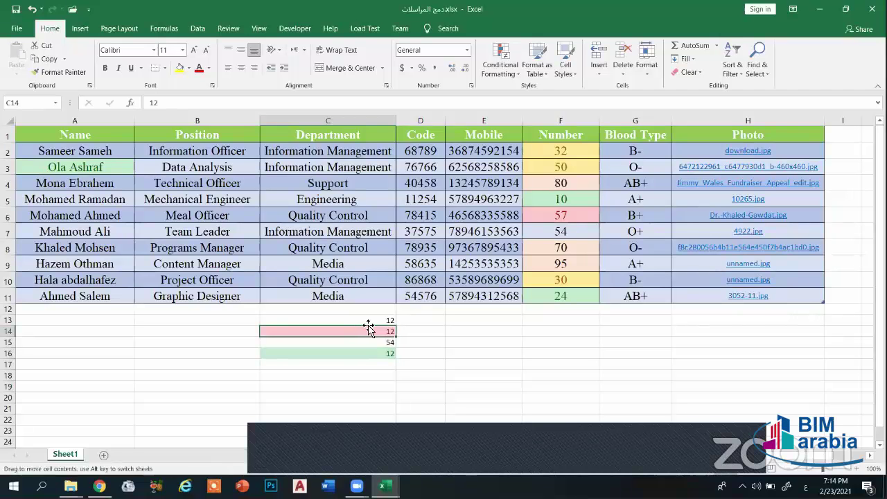
left_click(374, 322)
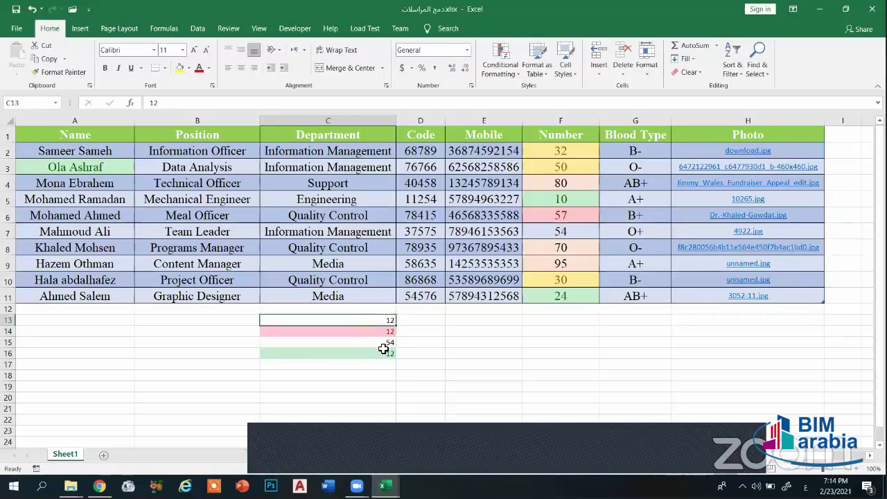
left_click(384, 346)
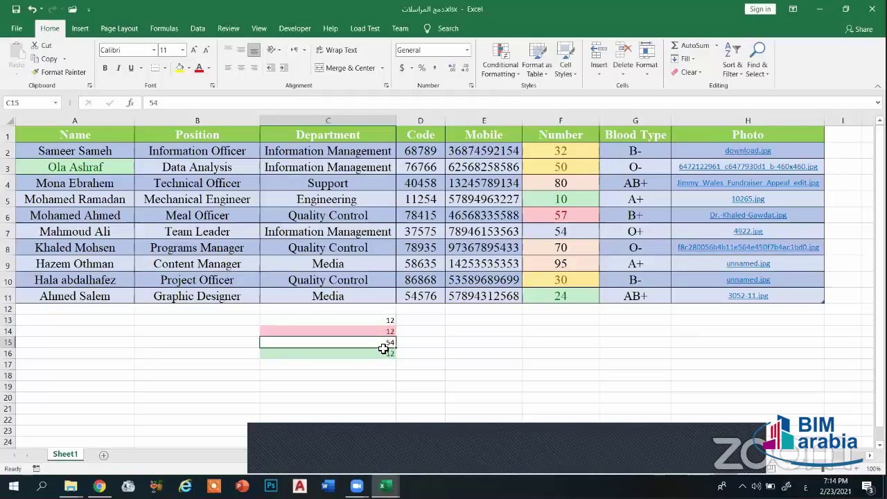
left_click(385, 355)
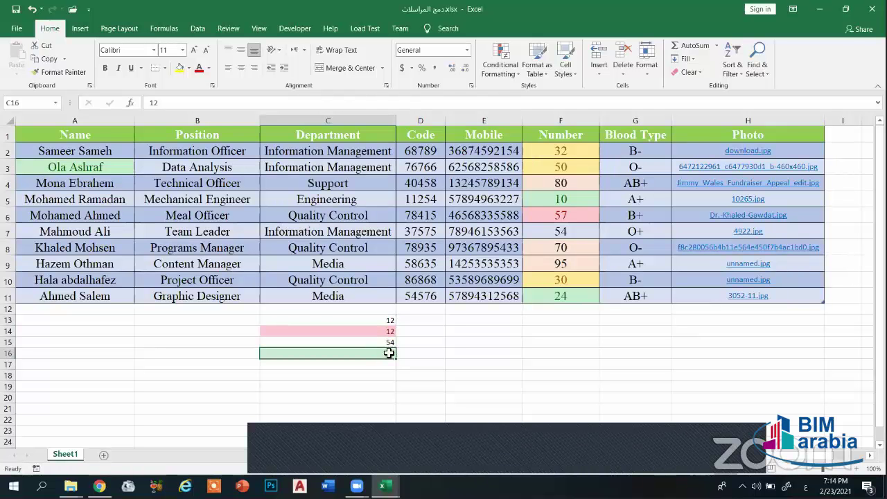